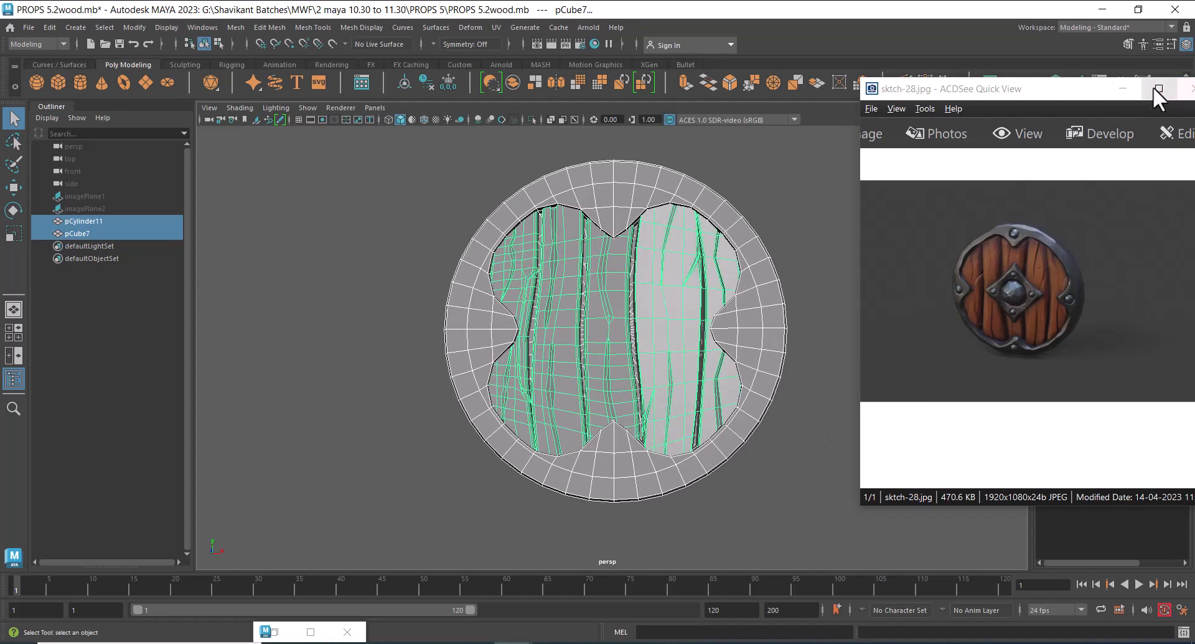
- Switch to the front view and unhide all hidden objects in the scene
key("space")
left_click_drag(820, 296, 820, 326)
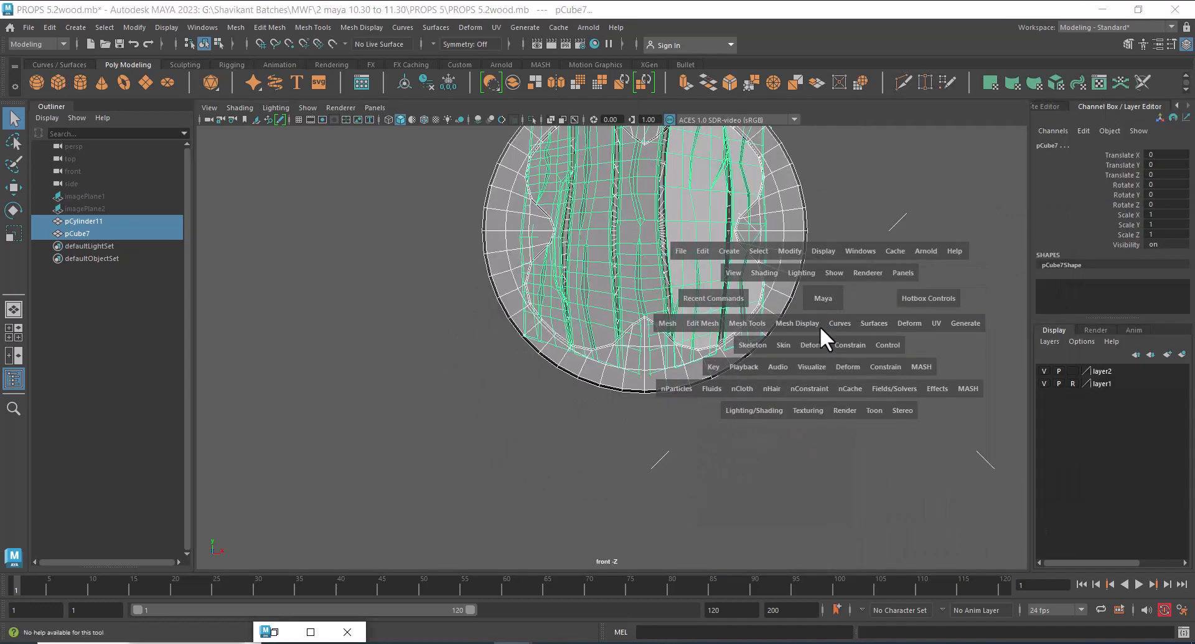
right_click_drag(876, 412, 859, 369, "alt")
middle_click_drag(859, 370, 826, 423, "alt")
left_click(167, 27)
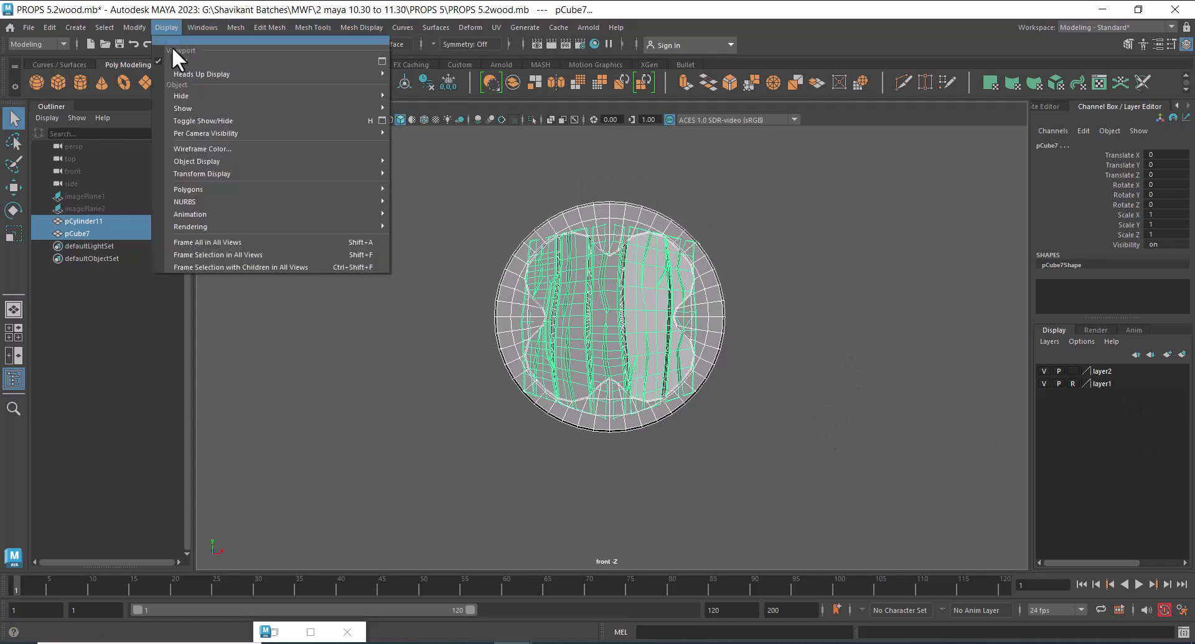
left_click(436, 165)
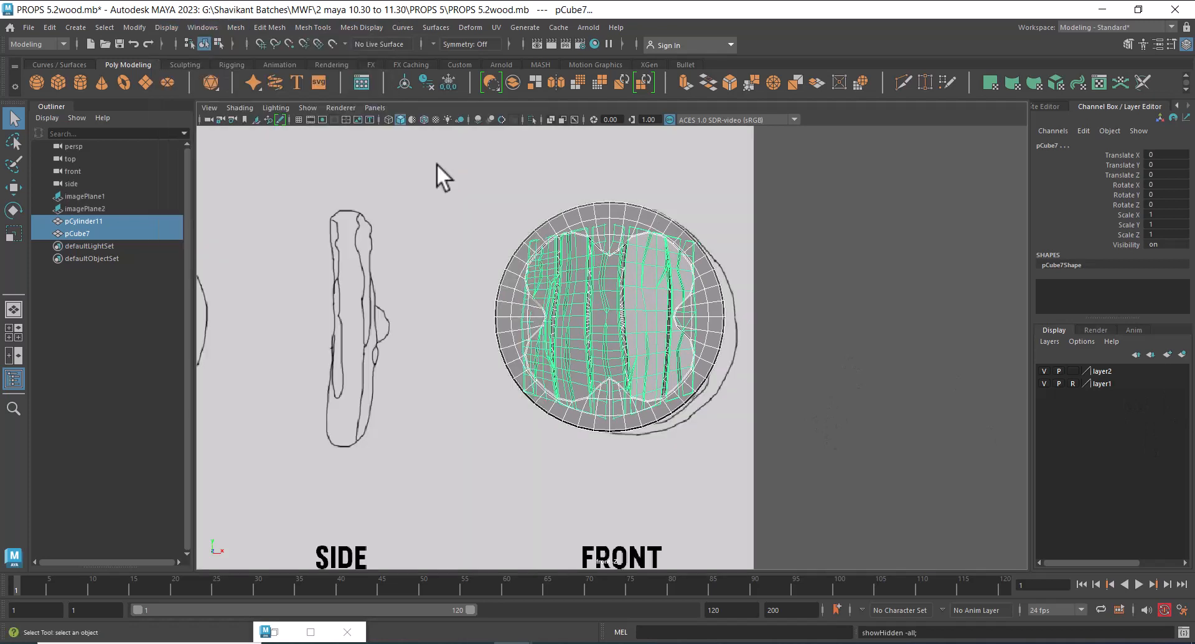
- Clear the selection and show the front view in wireframe, focusing on the shield over the FRONT reference sketch
left_click(917, 380)
right_click_drag(728, 453, 535, 364, "alt")
middle_click_drag(534, 364, 661, 333, "alt")
scroll(714, 284, "up", 5)
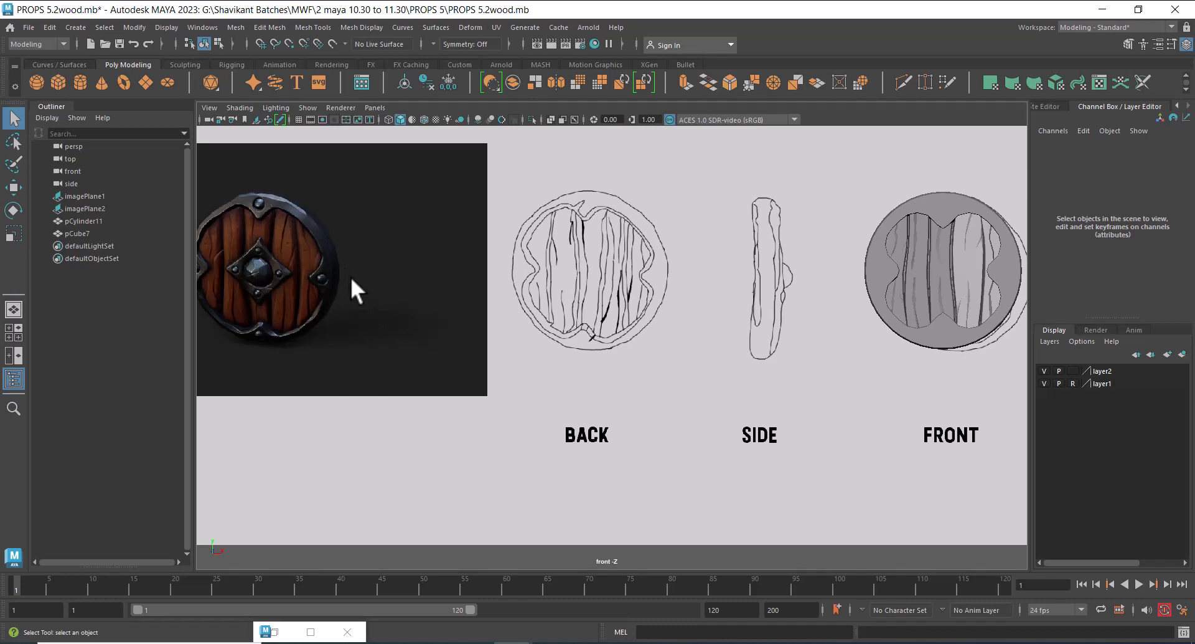
middle_click_drag(770, 414, 614, 401, "alt")
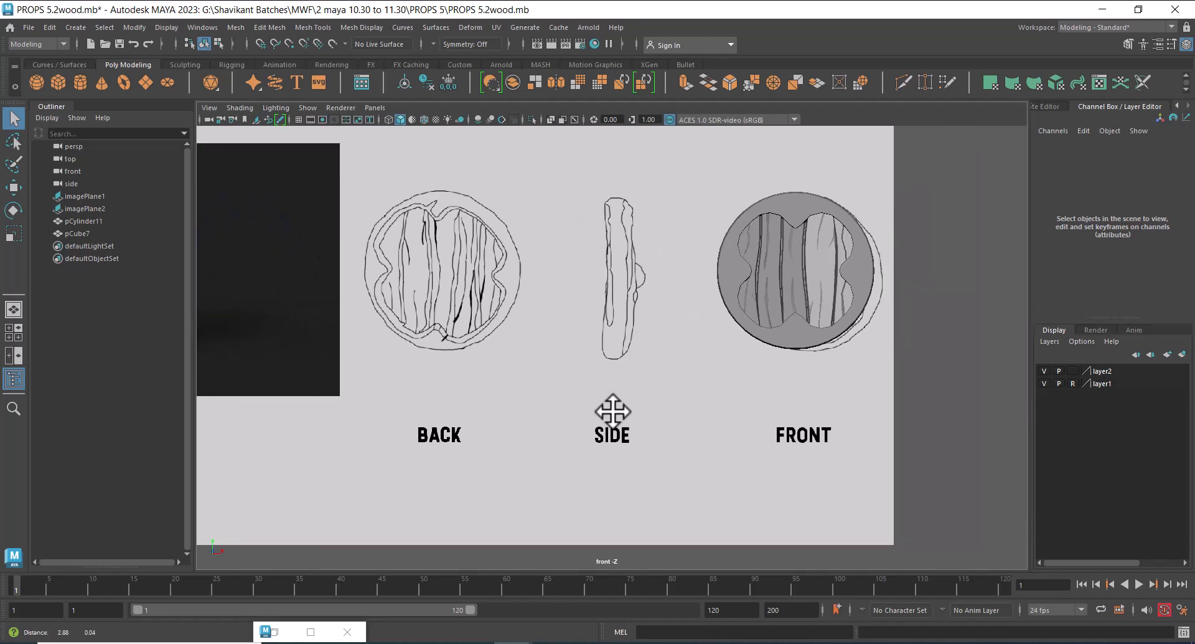
scroll(628, 386, "up", 2)
key("4")
scroll(878, 312, "up", 1)
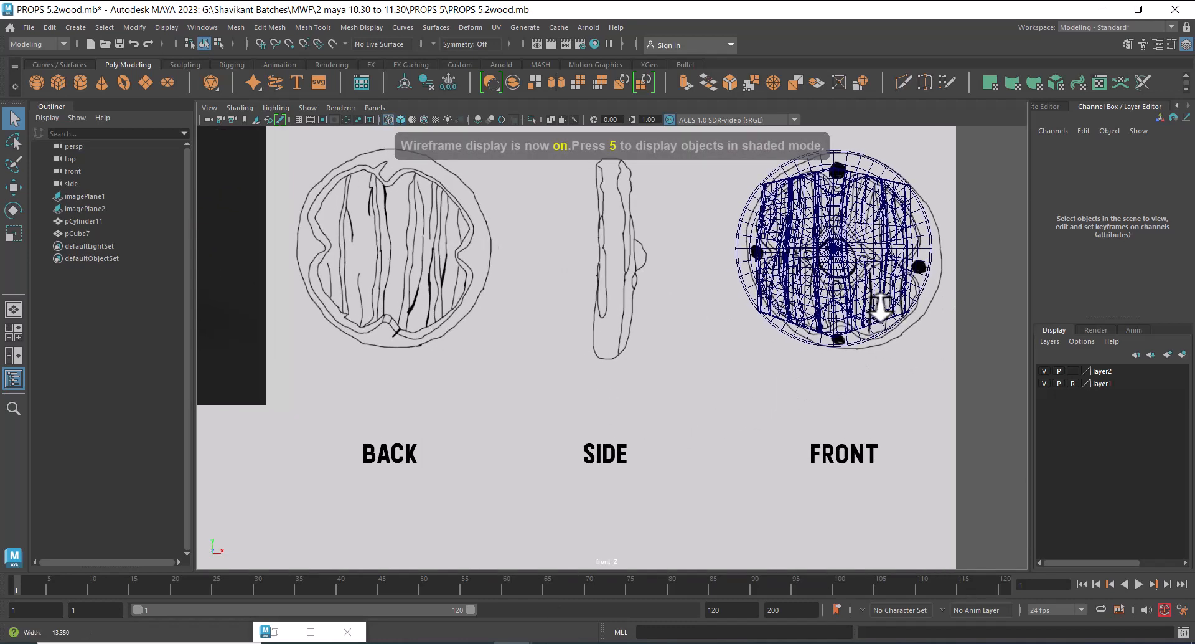
middle_click_drag(878, 312, 756, 422, "alt")
- Put the two shield meshes, pCylinder11 and pCube7, on a new display layer and hide that layer
left_click_drag(553, 488, 553, 489)
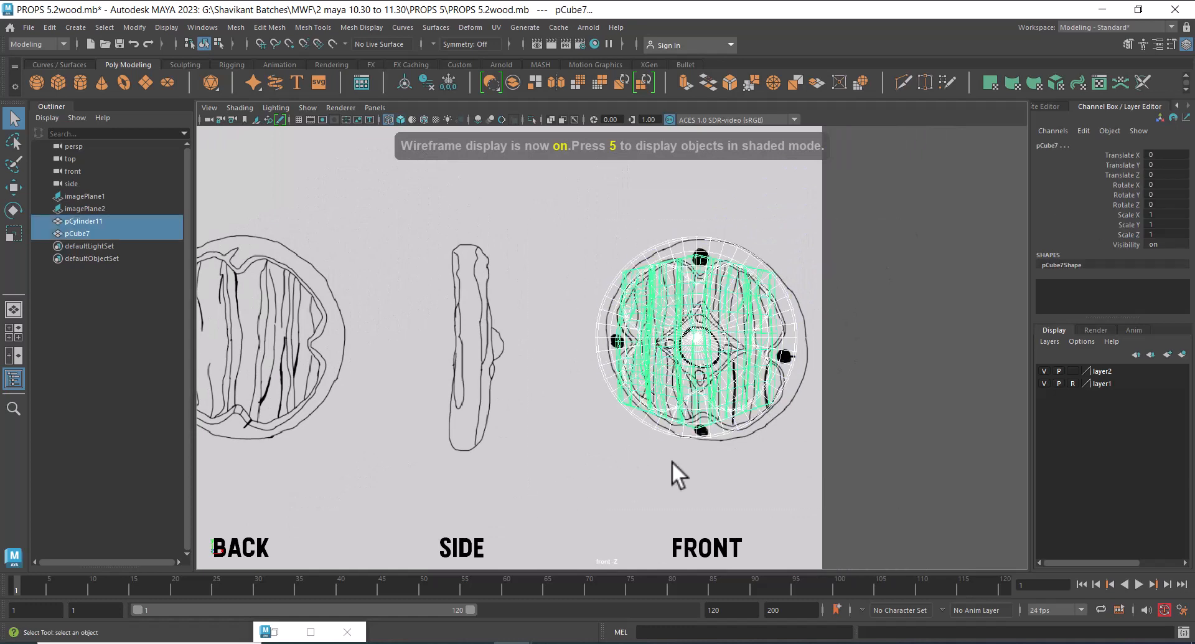
left_click(1184, 354)
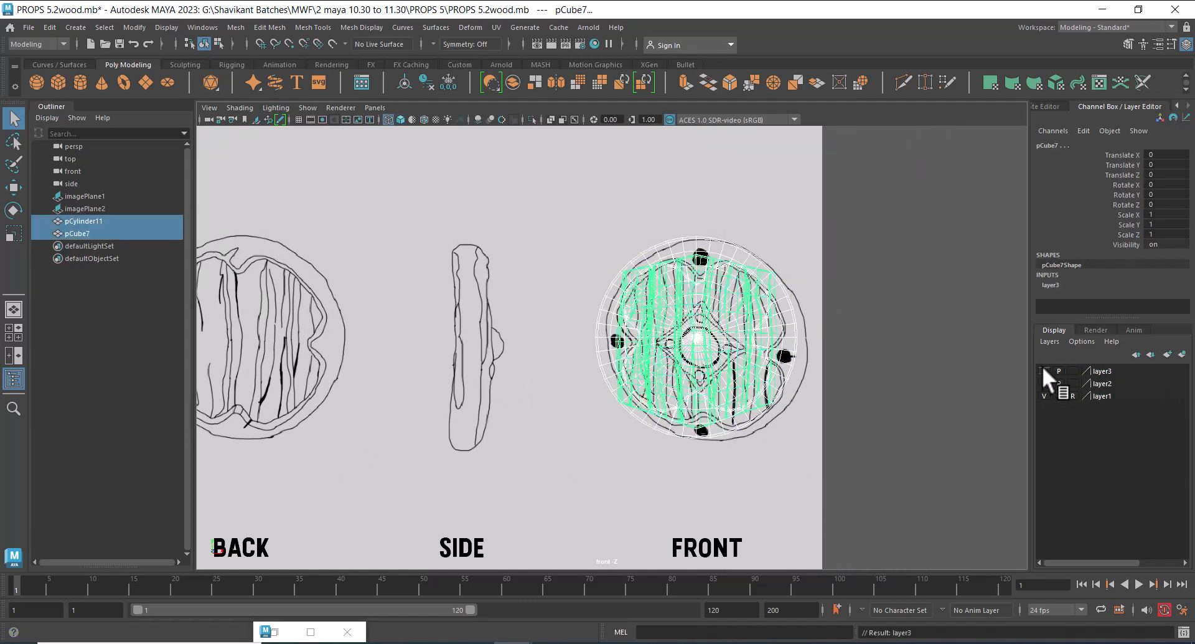
left_click(1044, 371)
scroll(808, 395, "up", 3)
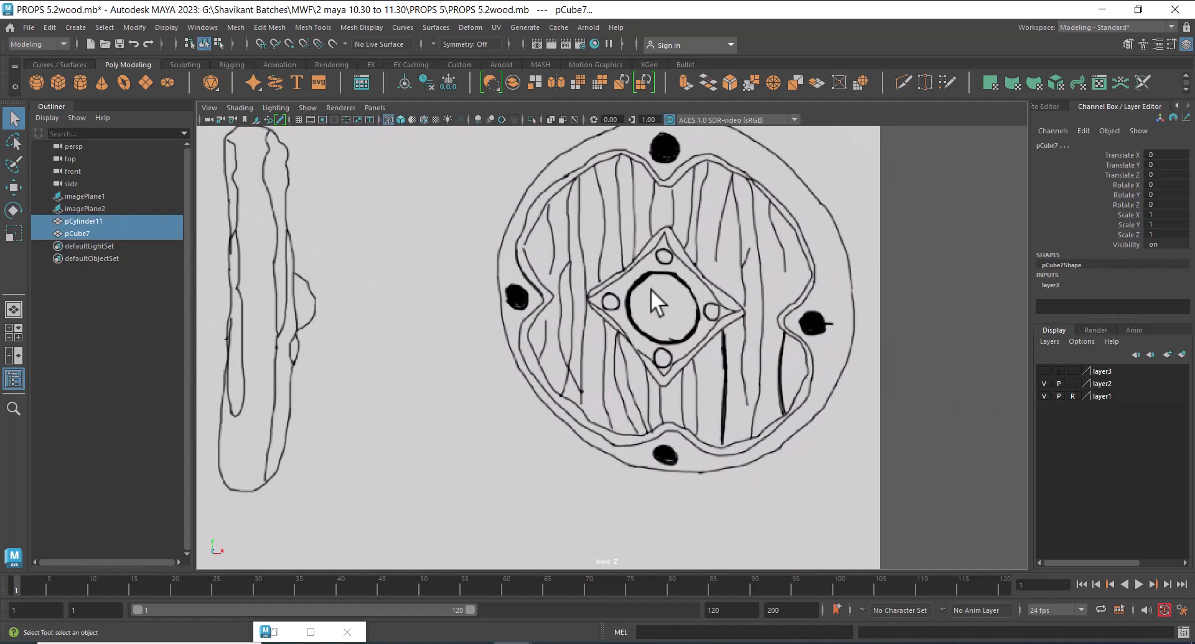
- Switch to ACDSee Quick View, place the sktch-28.jpg window beside the front sketch, and enlarge the painted shield
key("alt+Tab")
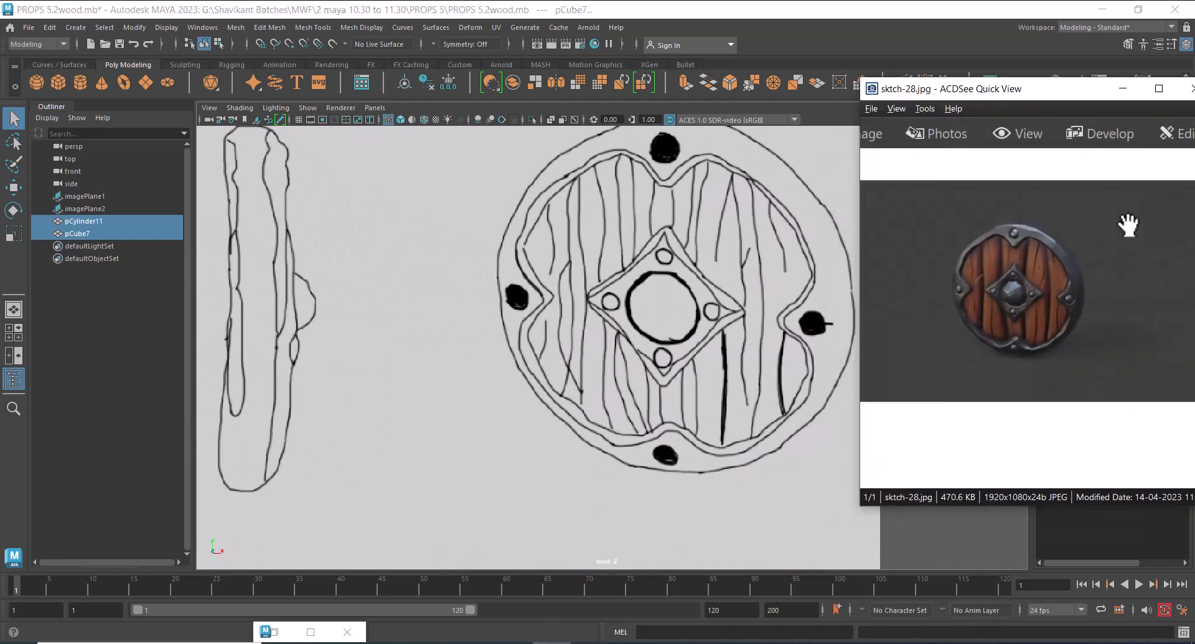
left_click_drag(1056, 98, 318, 141)
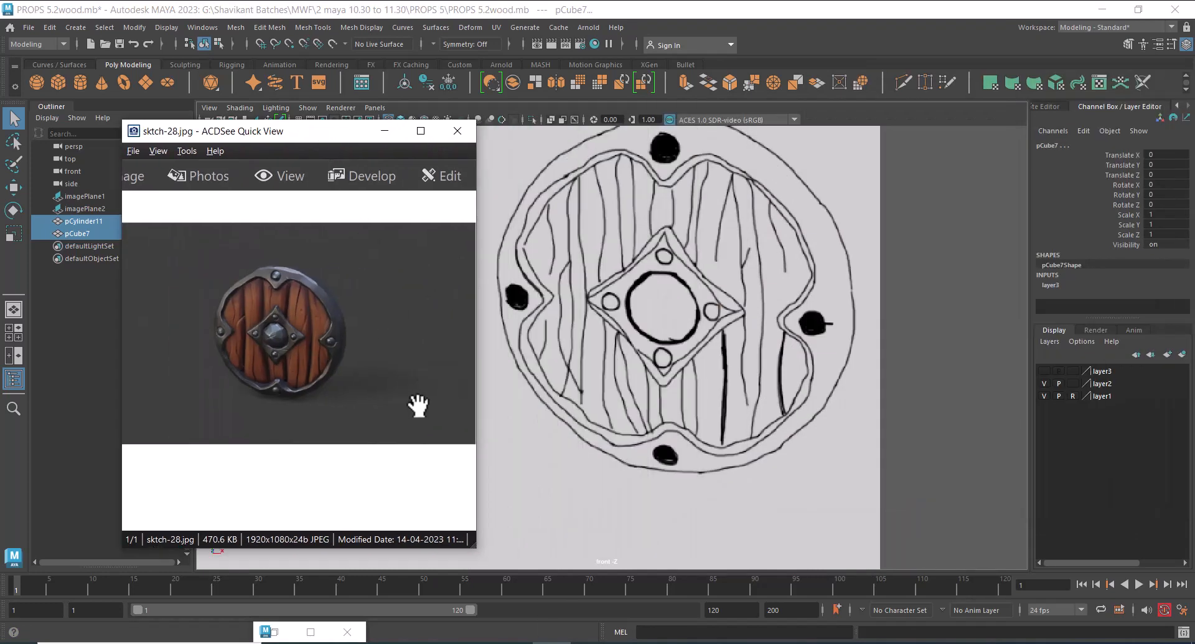
scroll(383, 401, "up", 3)
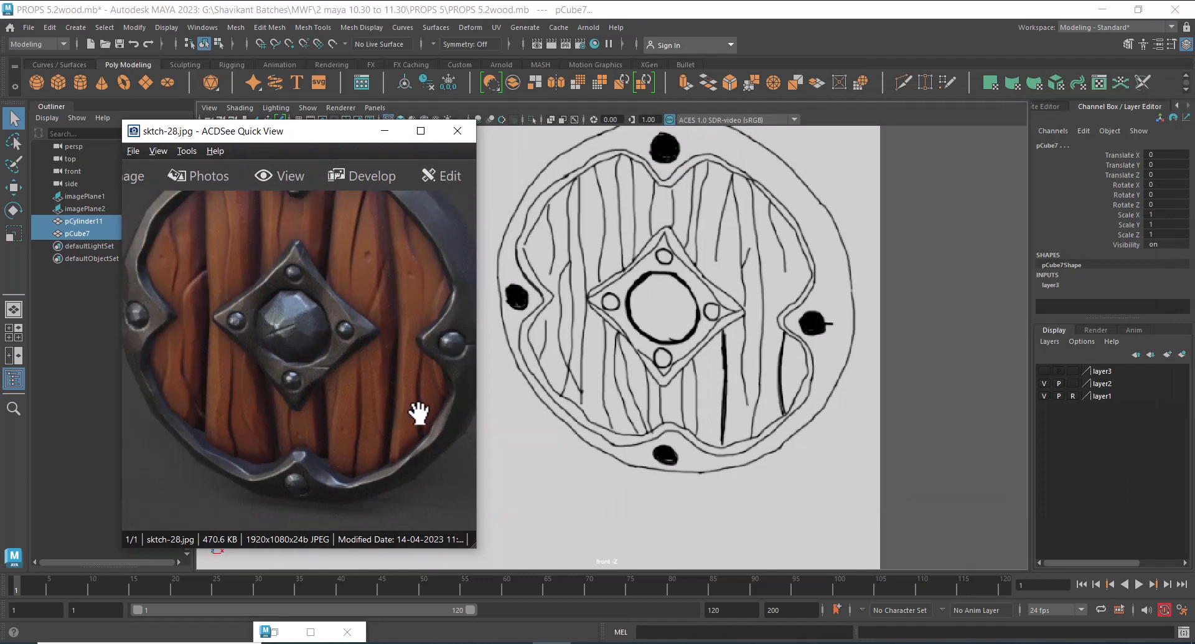
- Examine the shield reference image, comparing the painted centre diamond plate with the line sketches of the other views
mouse_move(417, 406)
left_mouse_down()
mouse_move(214, 367)
mouse_move(199, 376)
left_mouse_up()
left_click_drag(405, 390, 156, 374)
left_click_drag(405, 389, 150, 374)
mouse_move(448, 330)
left_mouse_down()
mouse_move(263, 375)
mouse_move(202, 374)
left_mouse_up()
left_click_drag(431, 365, 140, 358)
mouse_move(398, 351)
left_mouse_down()
mouse_move(255, 345)
mouse_move(393, 321)
mouse_move(505, 321)
left_mouse_up()
left_click_drag(205, 346, 560, 342)
left_click_drag(239, 380, 573, 382)
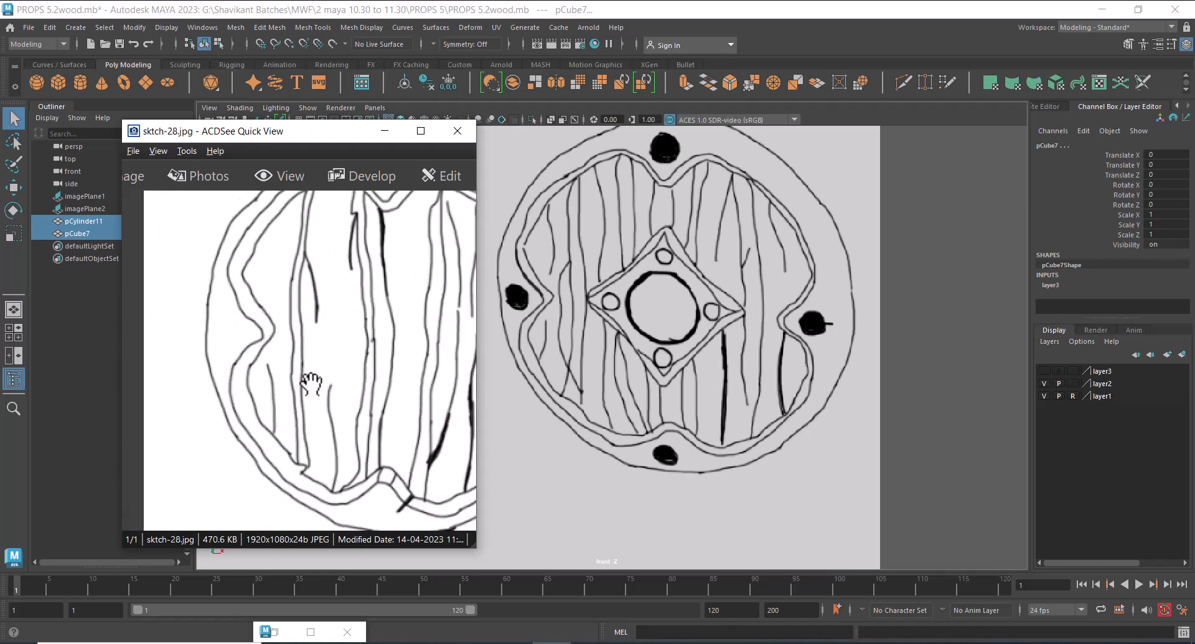
left_click_drag(312, 382, 523, 370)
mouse_move(339, 368)
left_mouse_down()
mouse_move(633, 373)
mouse_move(415, 382)
left_mouse_up()
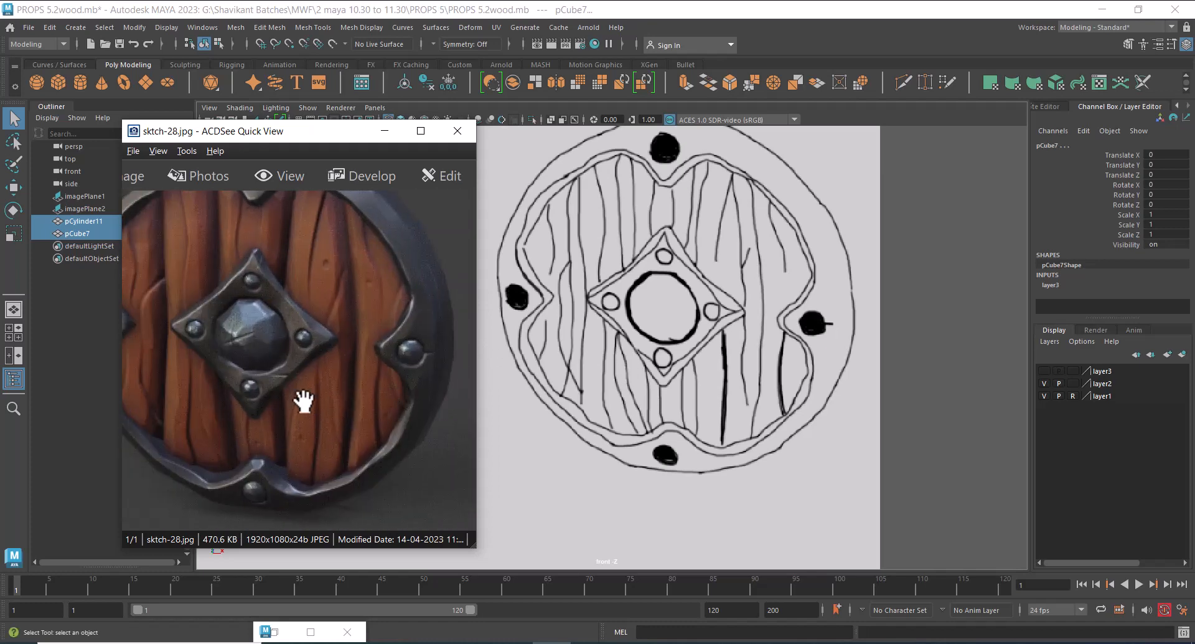
- Return to Maya and create a polygon cube for the shield's centre diamond plate
mouse_move(656, 438)
right_mouse_down("alt")
mouse_move(790, 355)
mouse_move(734, 372)
mouse_move(815, 363)
right_mouse_up("alt")
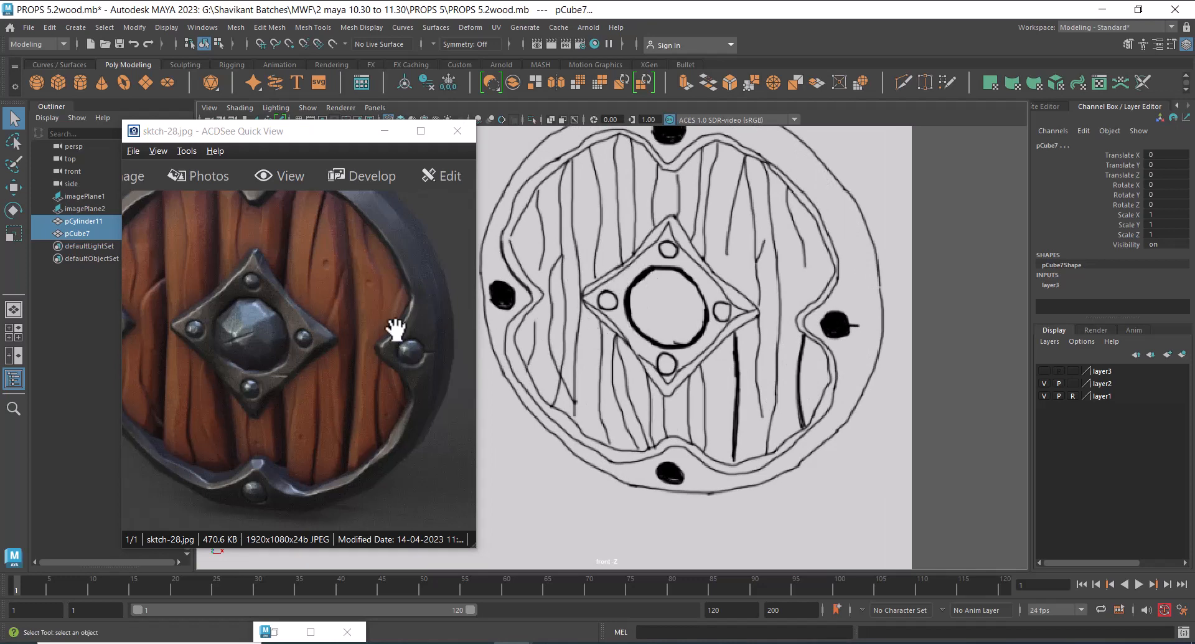
mouse_move(767, 320)
right_mouse_down("alt")
mouse_move(740, 308)
mouse_move(749, 366)
right_mouse_up("alt")
left_click(862, 325)
right_click(861, 244, "shift")
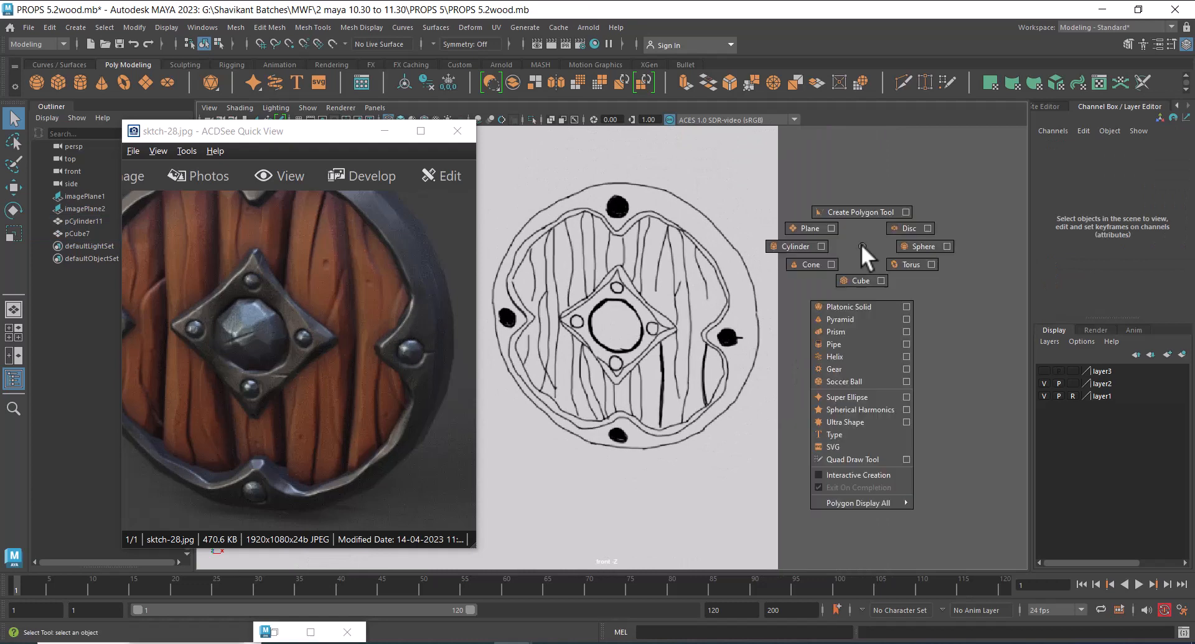
left_click(864, 280)
scroll(804, 336, "down", 4)
scroll(816, 311, "up", 1)
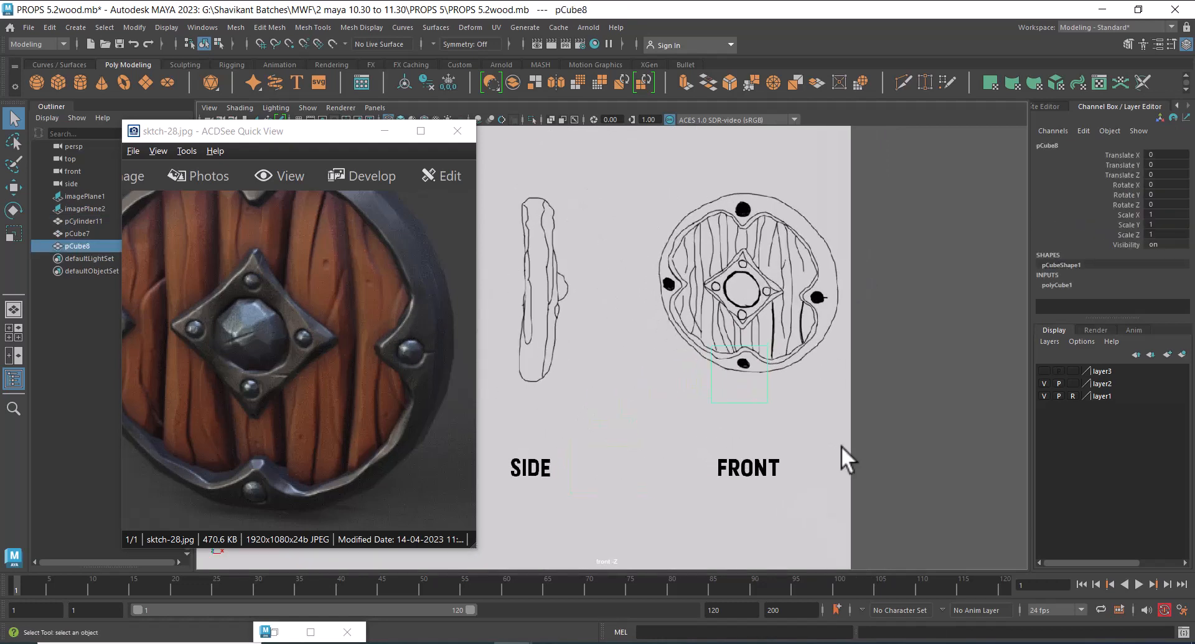
- Move the cube up to the diamond in the front sketch, at about 1.463 on Y
key("w")
scroll(809, 498, "up", 2)
left_click_drag(785, 374, 793, 166)
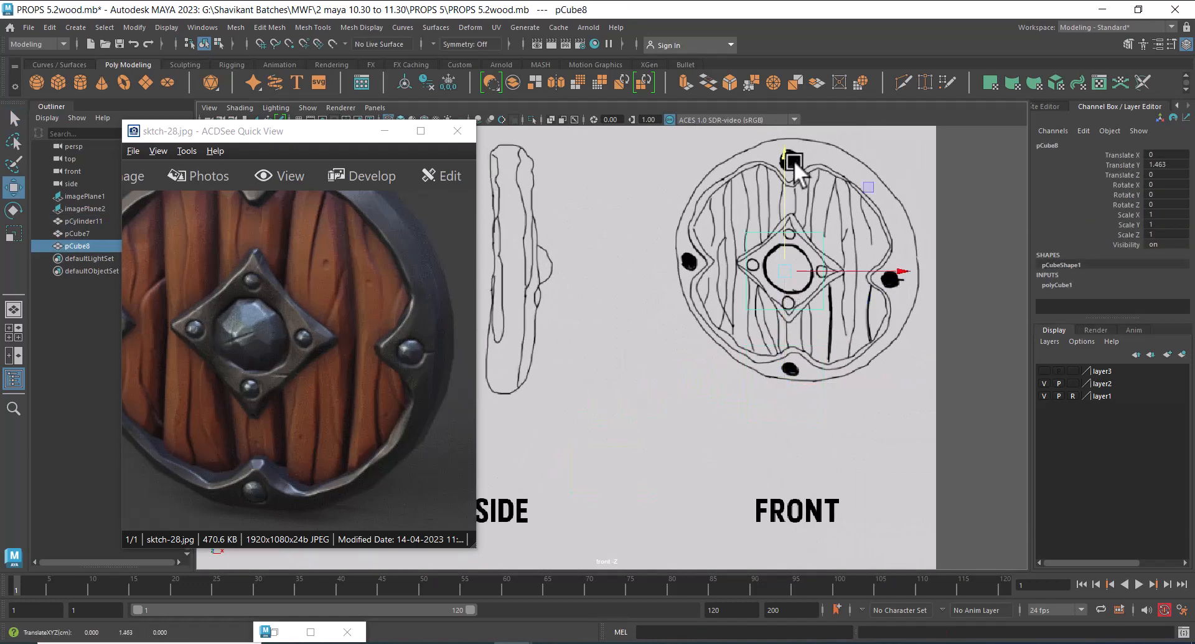
scroll(831, 378, "up", 6)
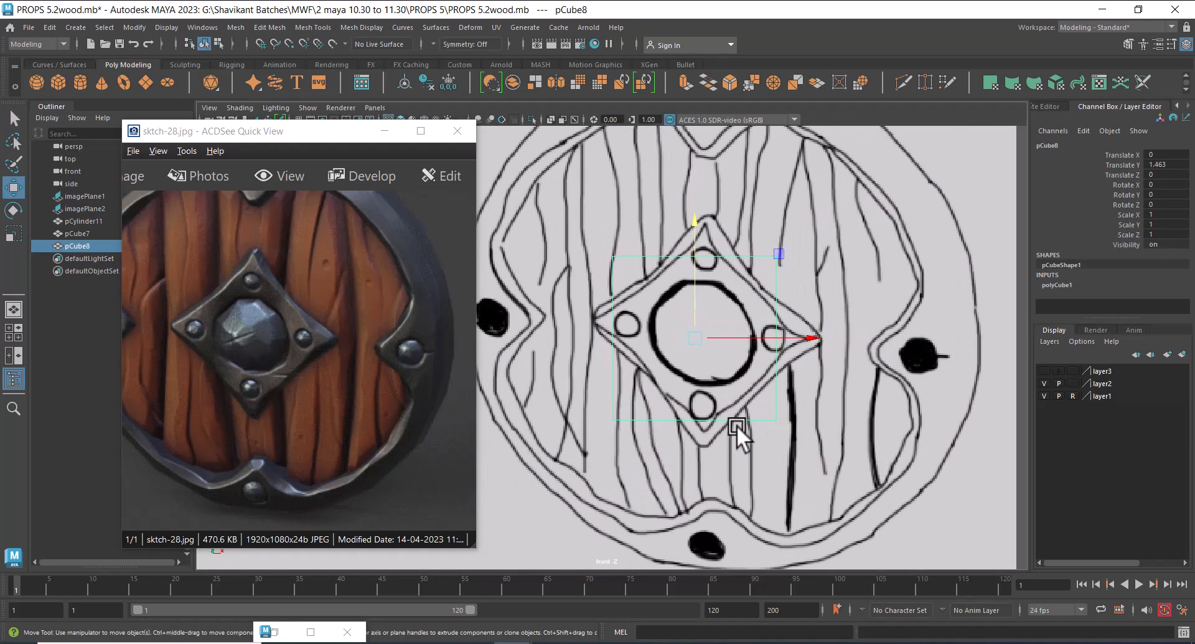
- Rotate the cube to 45 degrees around Z
key("e")
left_click_drag(772, 282, 733, 222)
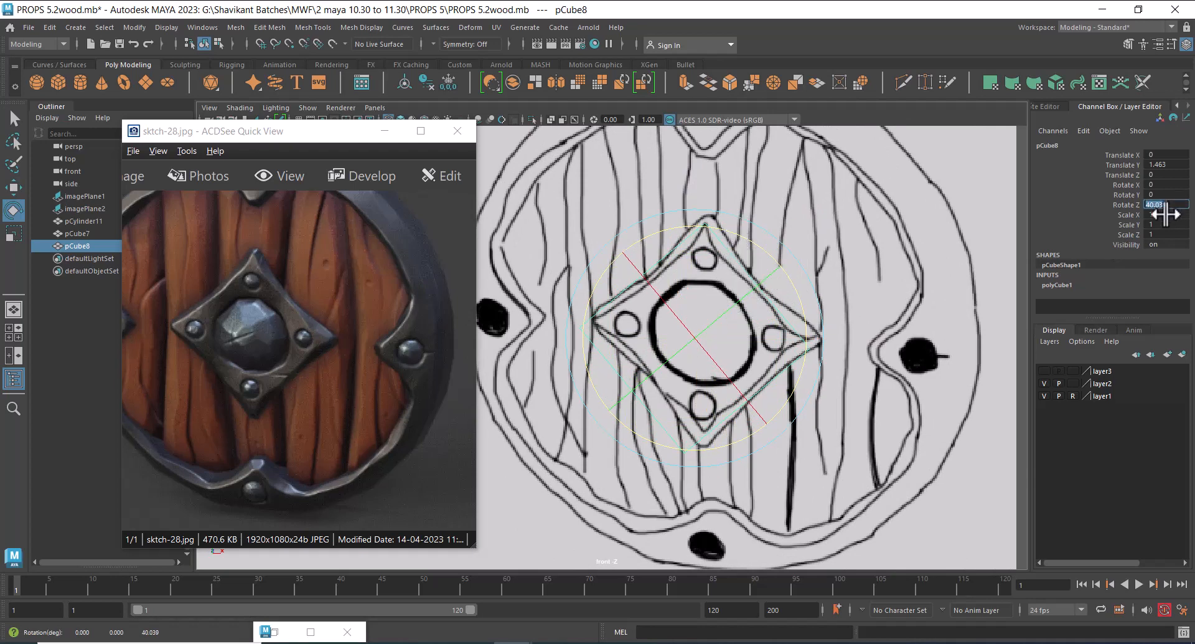
type("45")
key("Return")
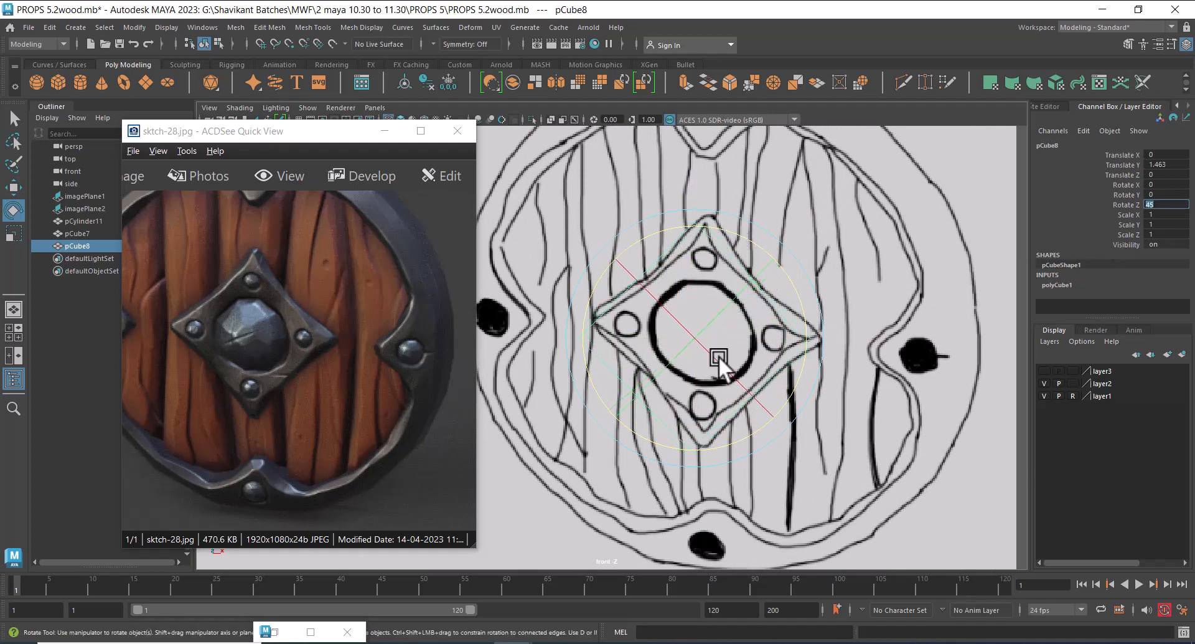
- Try to nudge the cube onto the sketched diamond's centre, to about 0.045 on X and 1.469 on Y
scroll(735, 348, "up", 2)
key("w")
scroll(766, 360, "up", 3)
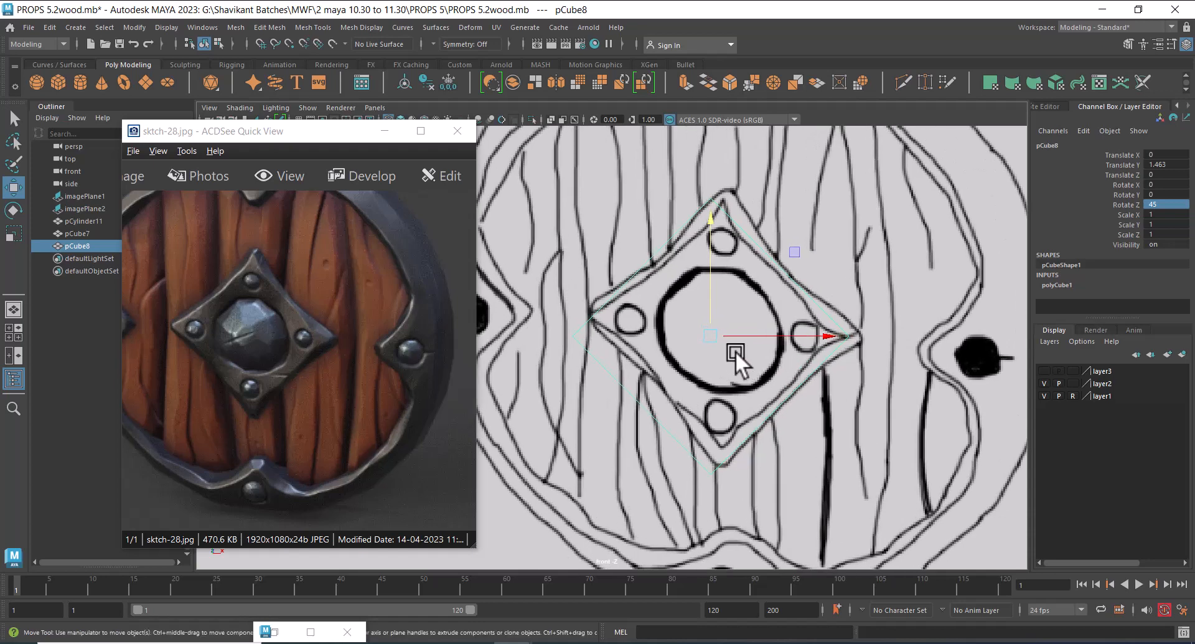
left_click_drag(713, 337, 722, 335)
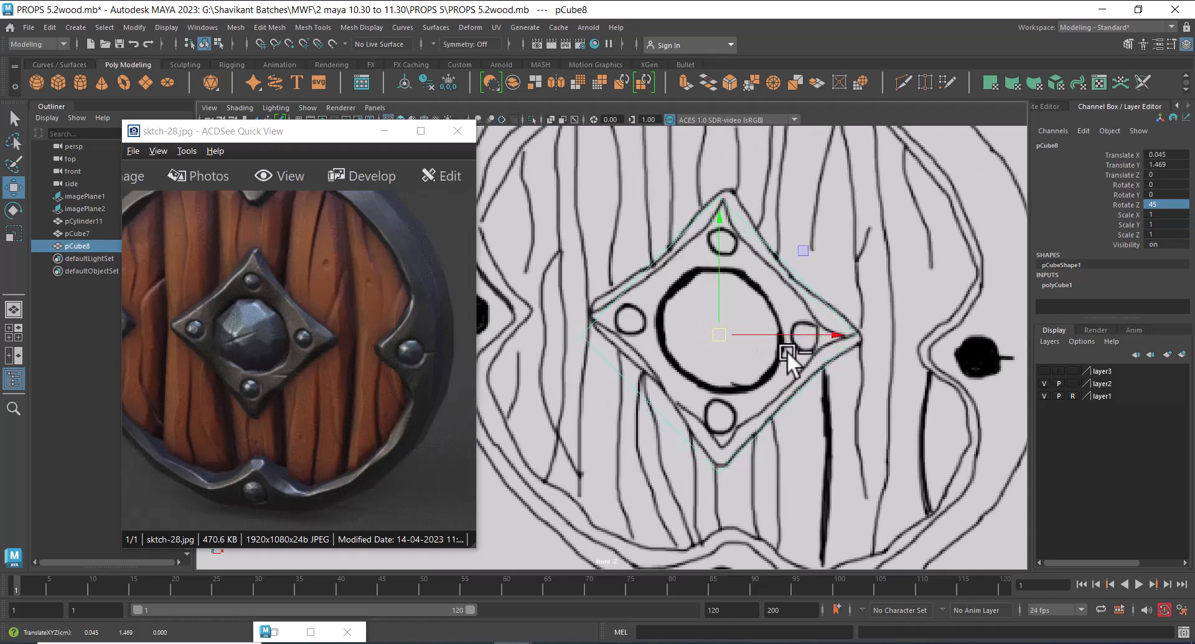
- Adjust the cube's Z rotation to about 38.39 degrees, following the slanted edges of the sketched diamond
key("e")
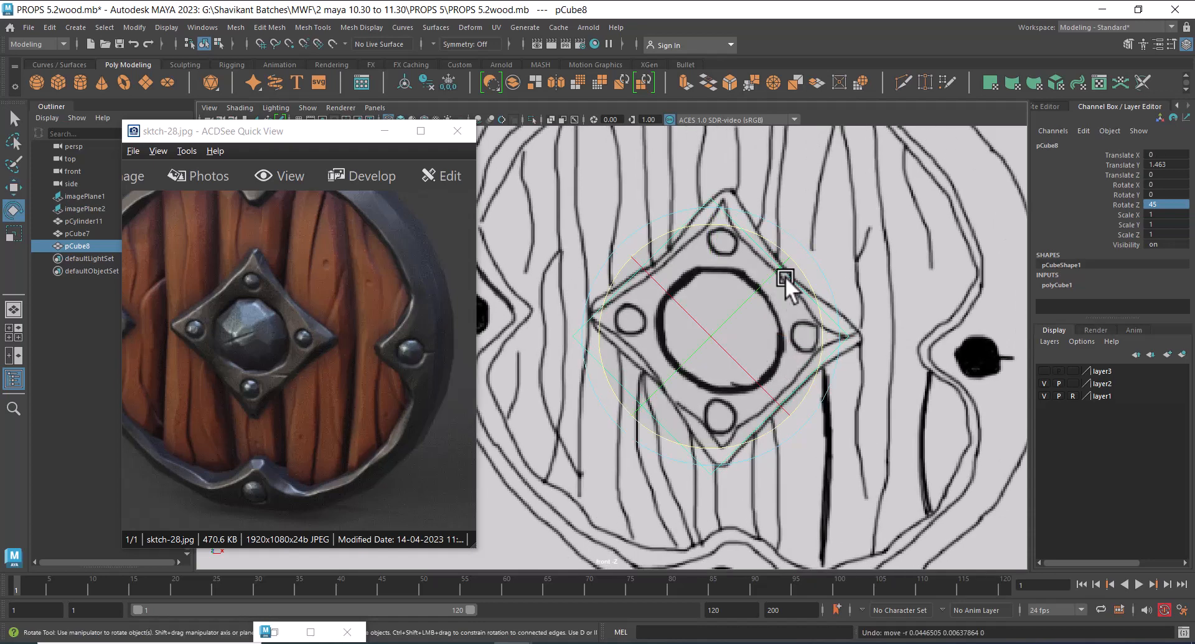
left_click_drag(800, 274, 811, 291)
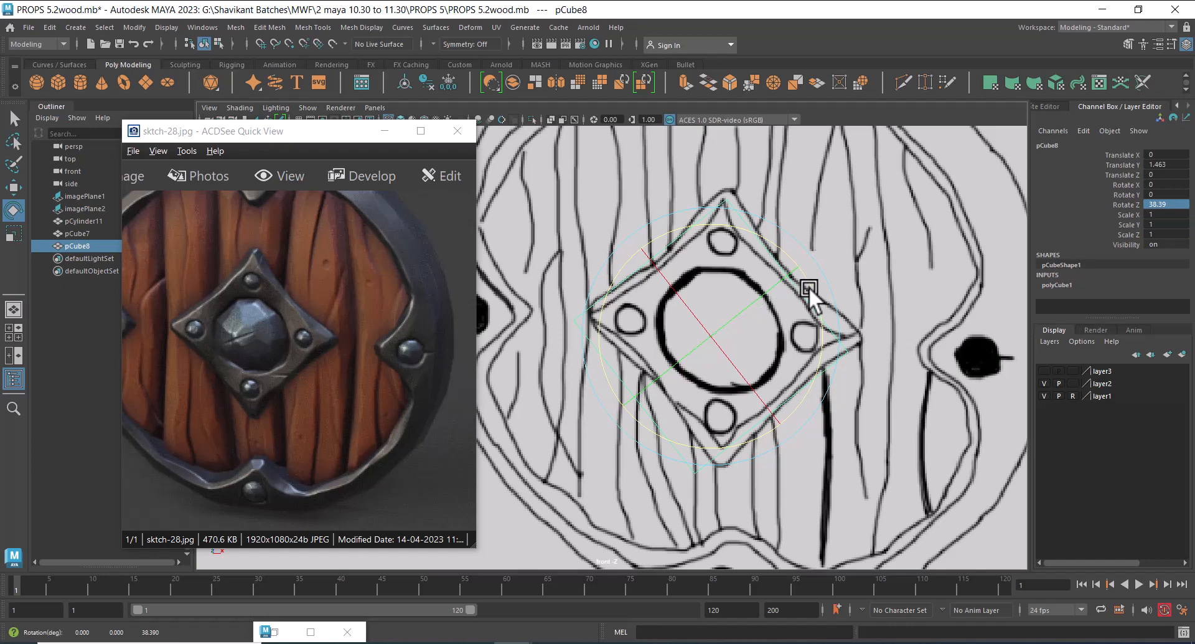
key("w")
scroll(752, 376, "down", 8)
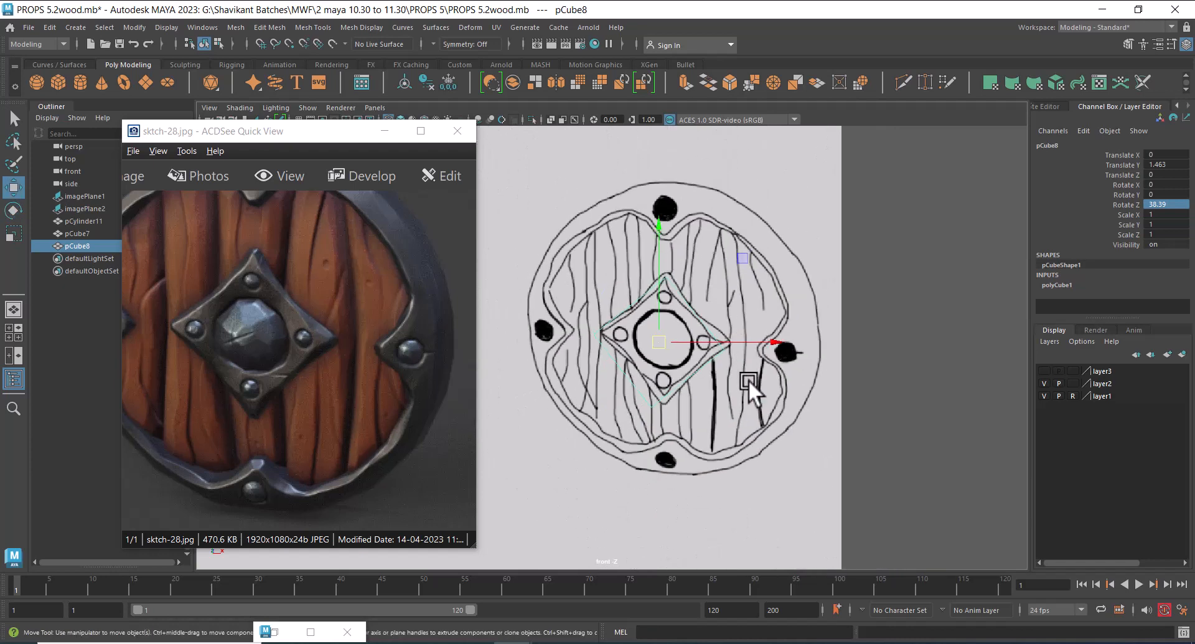
- In the perspective view, flatten the cube along its depth to a Z scale of about 0.261
key("space")
key("space")
middle_click_drag(757, 404, 802, 403, "alt")
scroll(784, 406, "up", 1)
left_click_drag(783, 406, 820, 418, "alt")
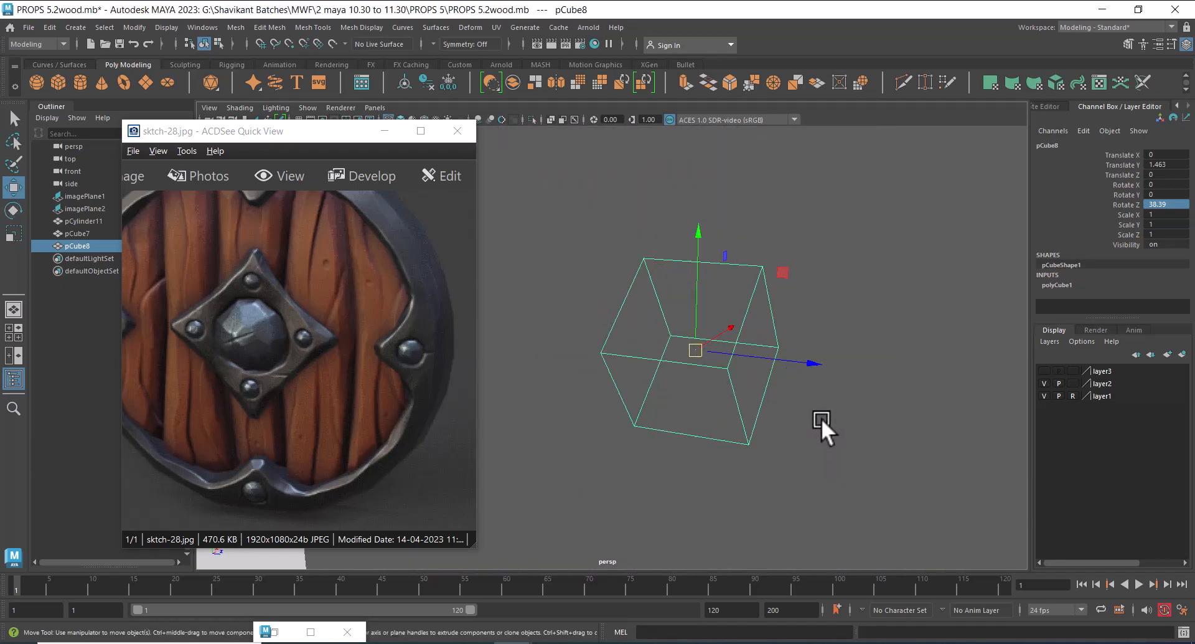
key("e")
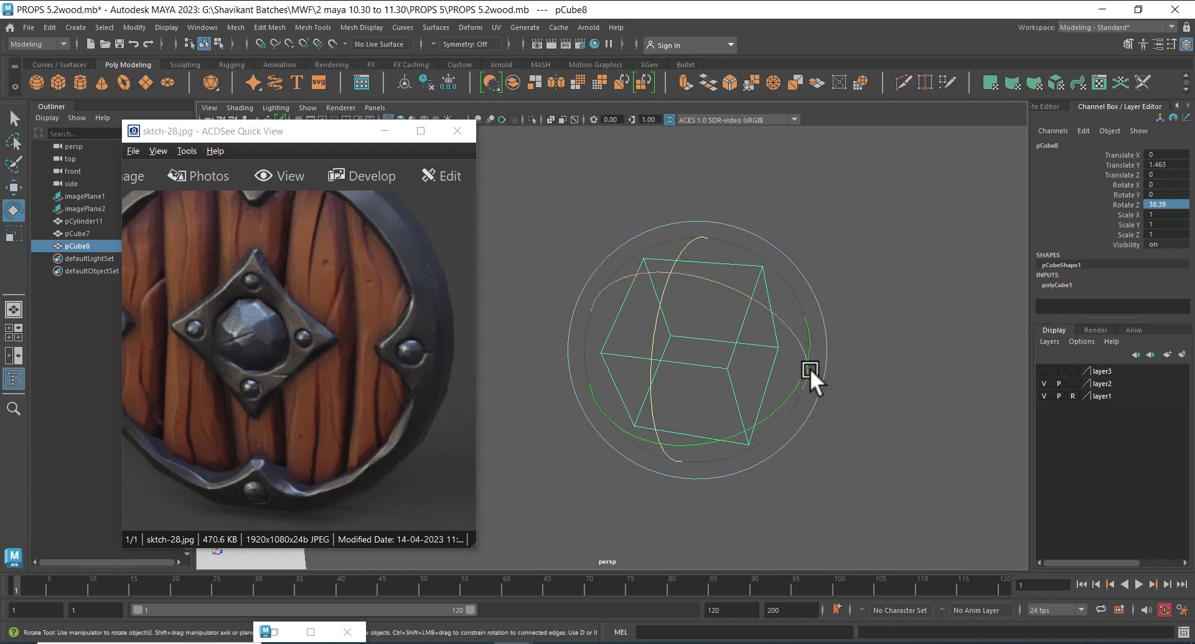
key("r")
left_click_drag(814, 362, 769, 372)
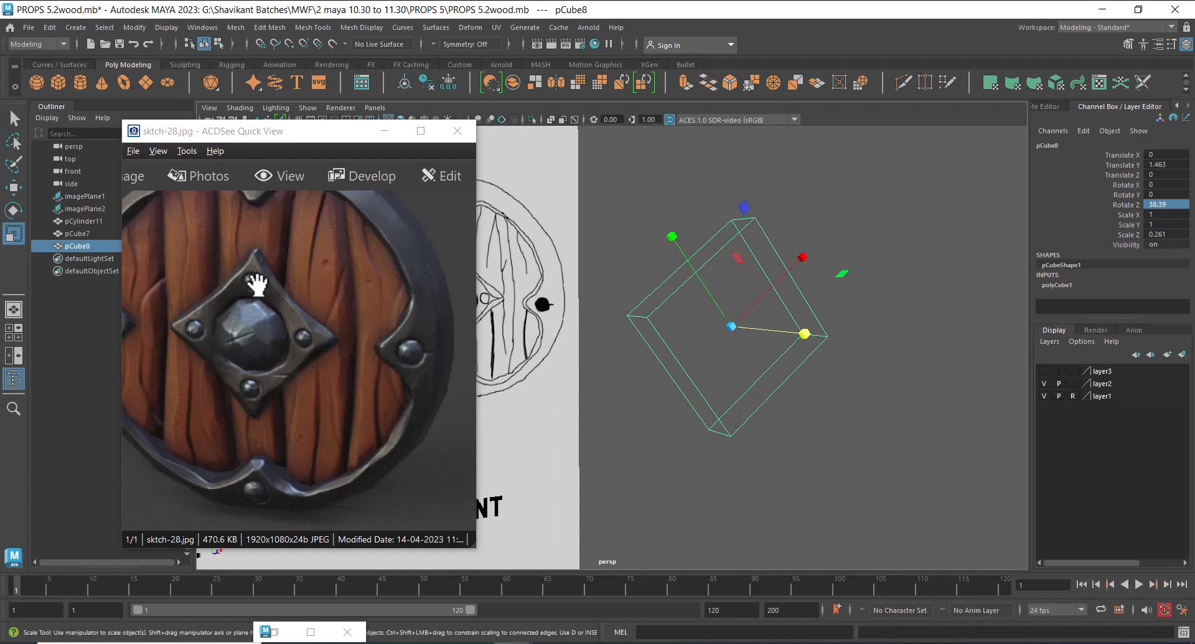
- Split the flattened cube with one middle edge loop in each direction across its broad face
right_click_drag(839, 293, 841, 190)
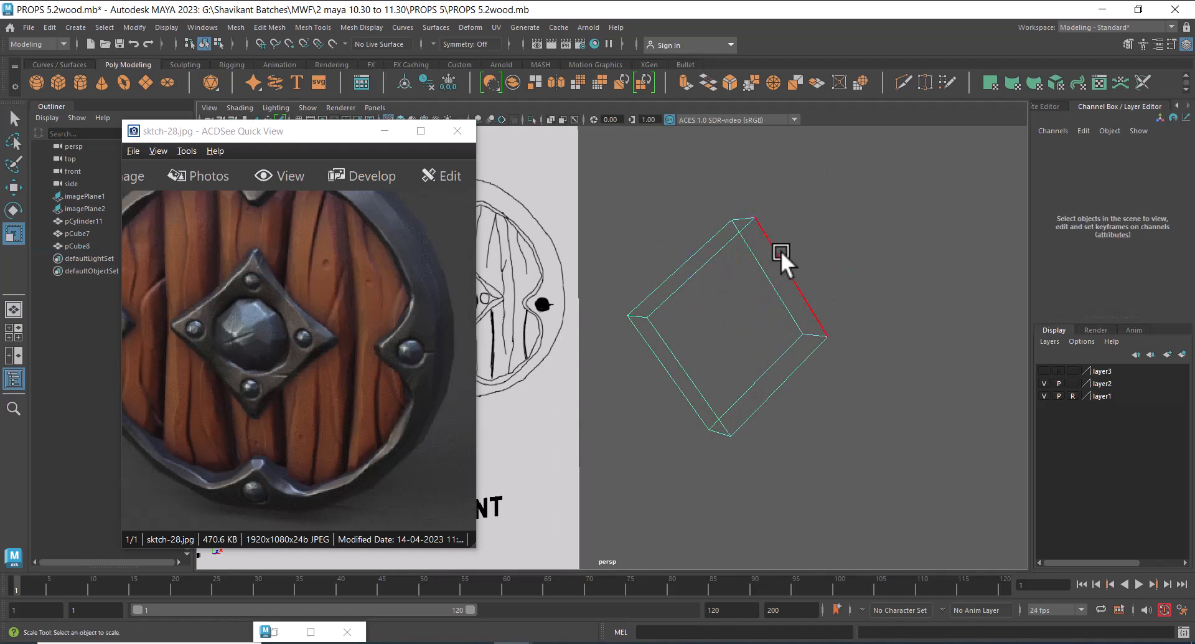
left_click(774, 252)
right_click_drag(833, 231, 869, 331, "ctrl")
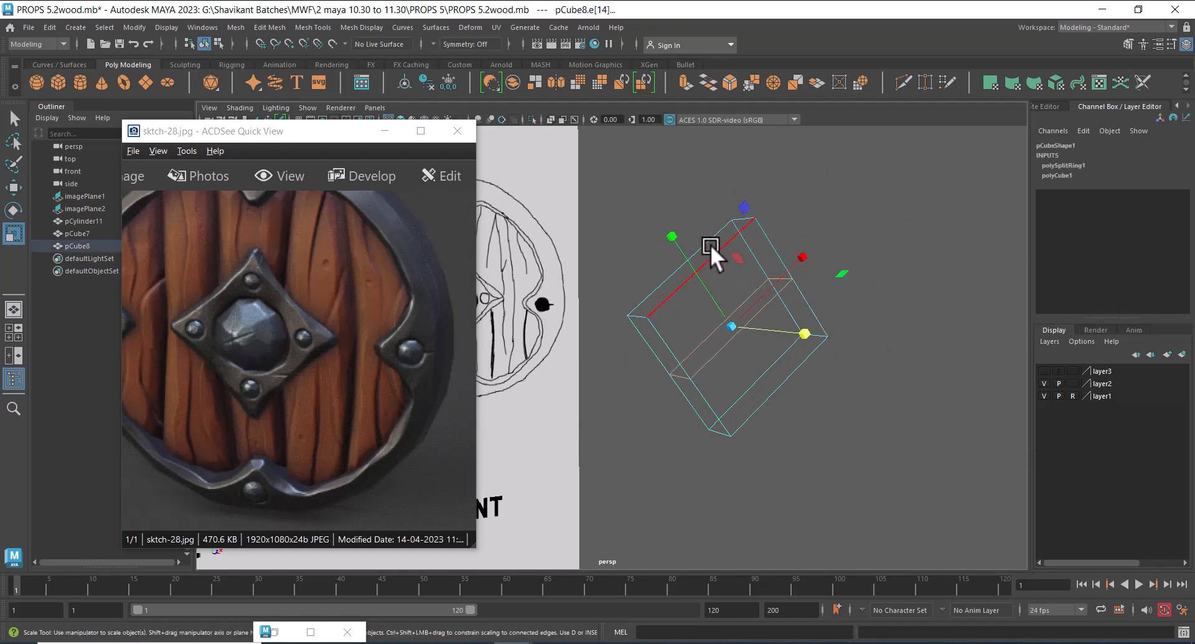
left_click(711, 244)
key("g")
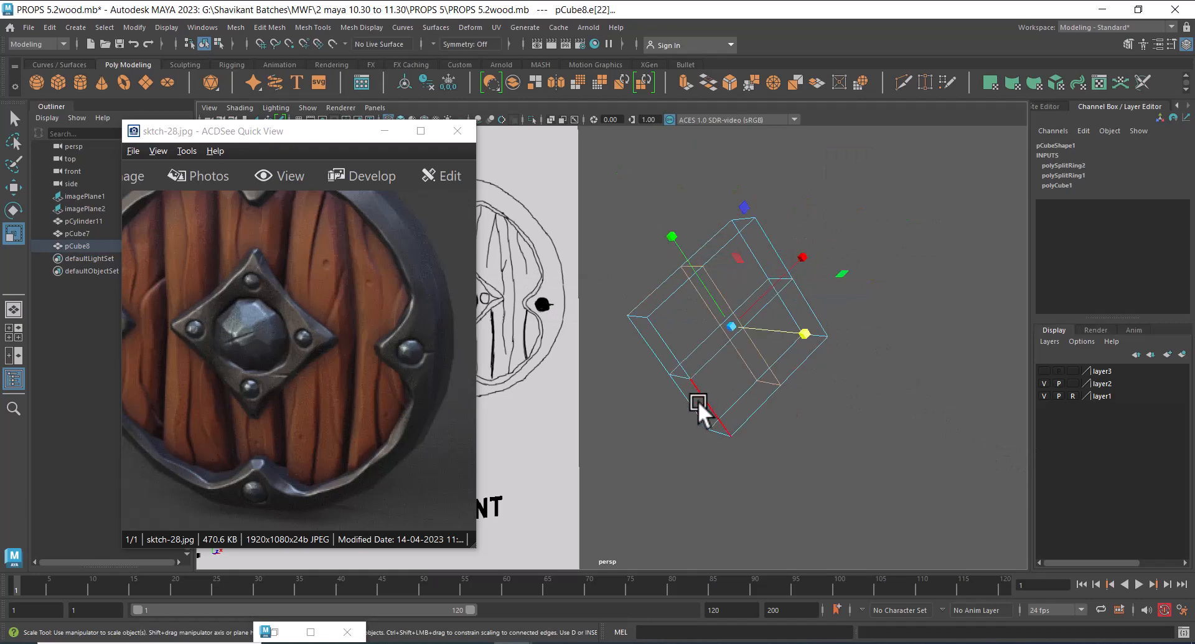
- Split each half again with middle edge loops for a four-by-four grid on the broad face, and enable textured shaded display
key("g")
left_click(669, 353)
key("g")
left_click(720, 246)
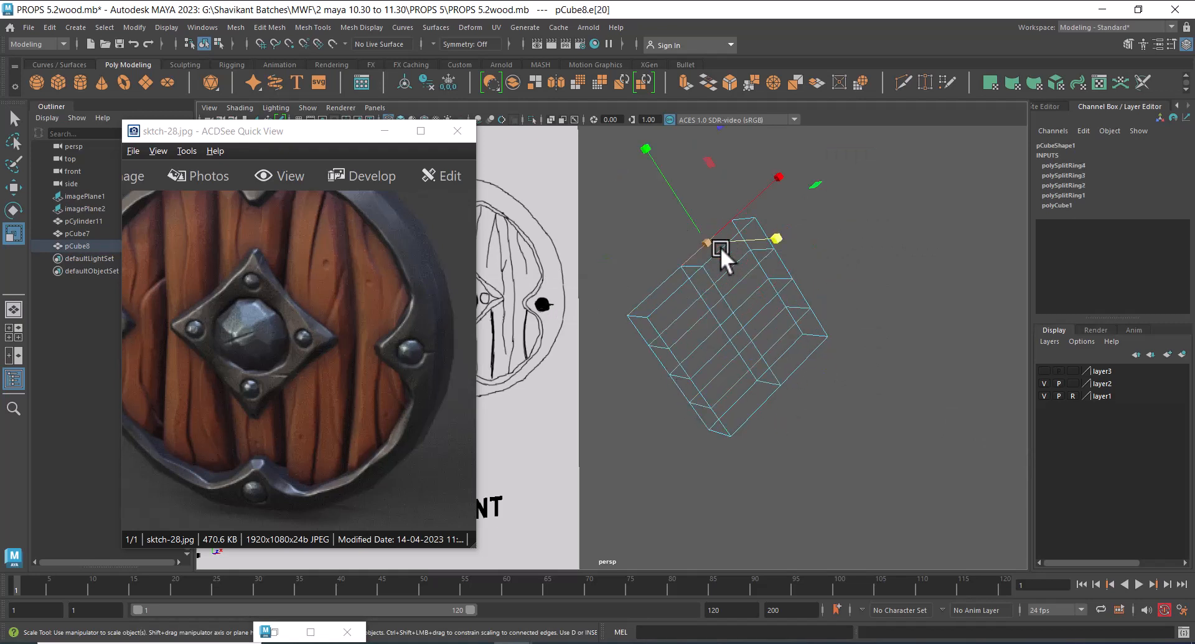
key("g")
left_click(761, 390)
key("g")
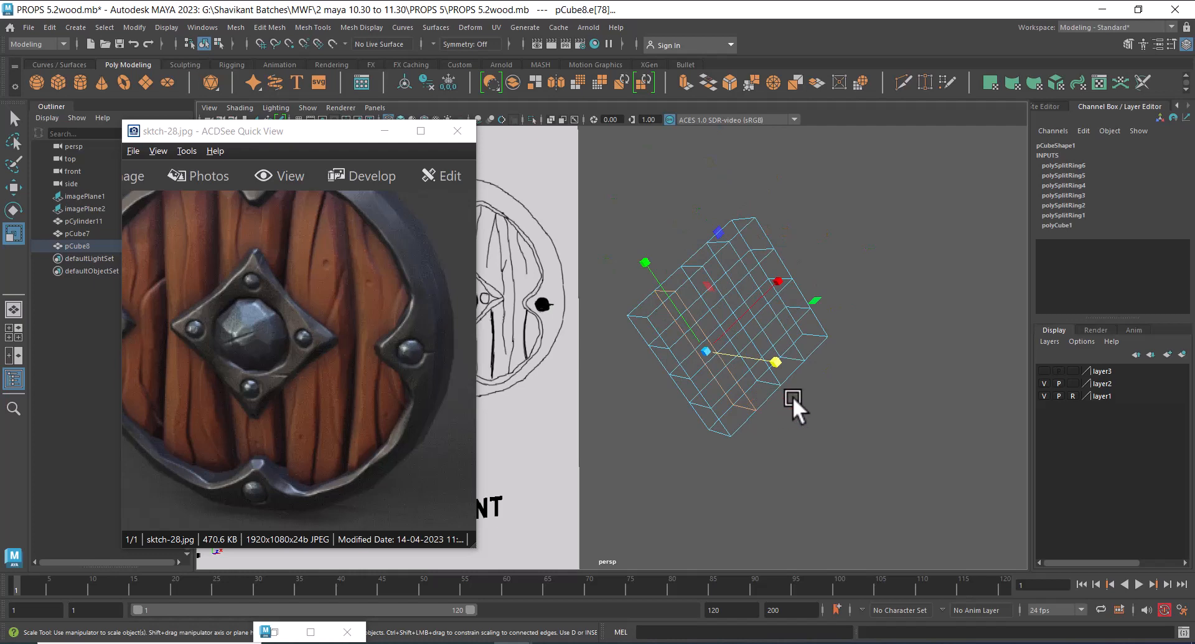
key("5")
key("6")
scroll(810, 380, "up", 2)
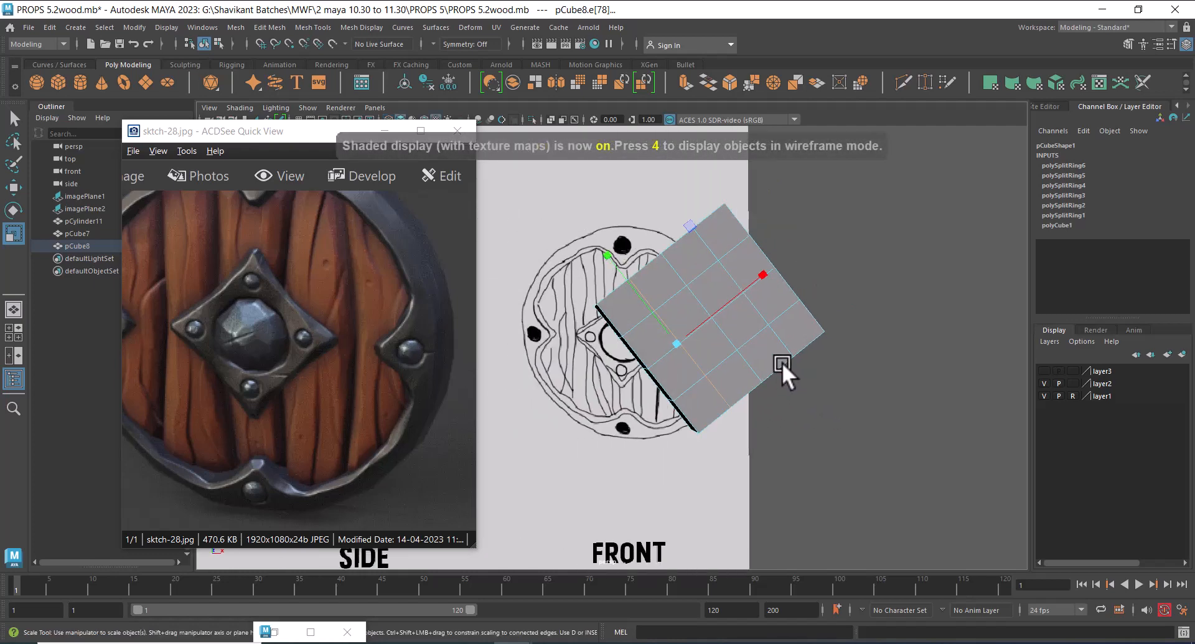
- Return to object selection, select the flattened cube and compare its outline with the sketched diamond in the front view
mouse_move(782, 361)
left_mouse_down("alt")
mouse_move(798, 386)
mouse_move(793, 357)
left_mouse_up("alt")
right_click_drag(760, 270, 820, 235)
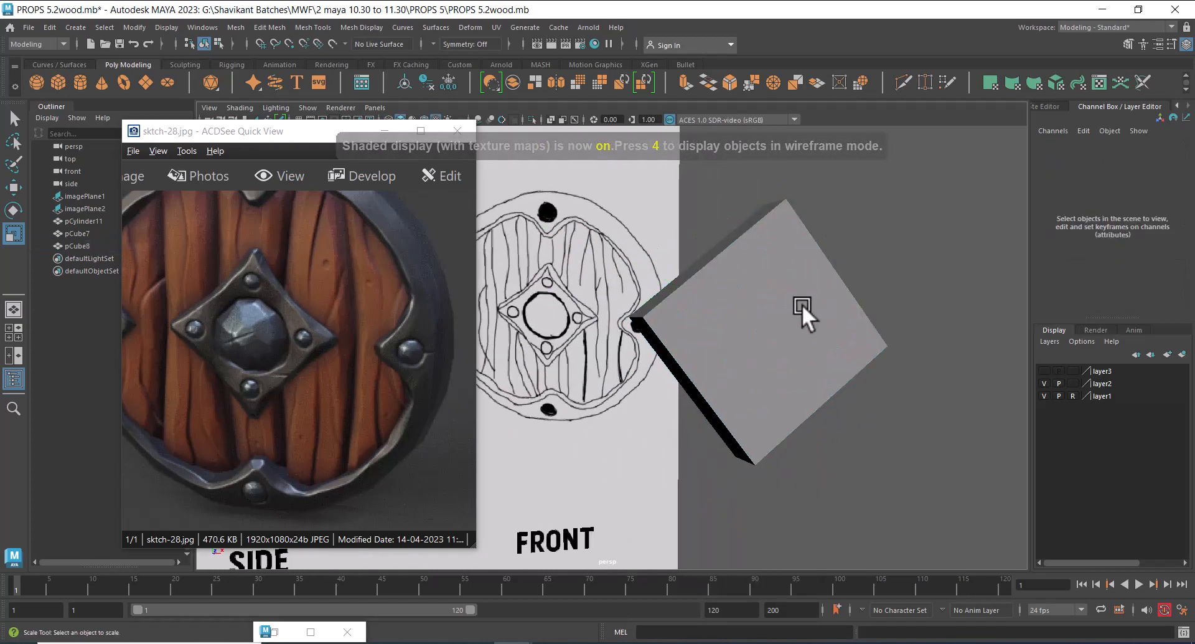
left_click(802, 305)
key("space")
left_click_drag(831, 321, 827, 340)
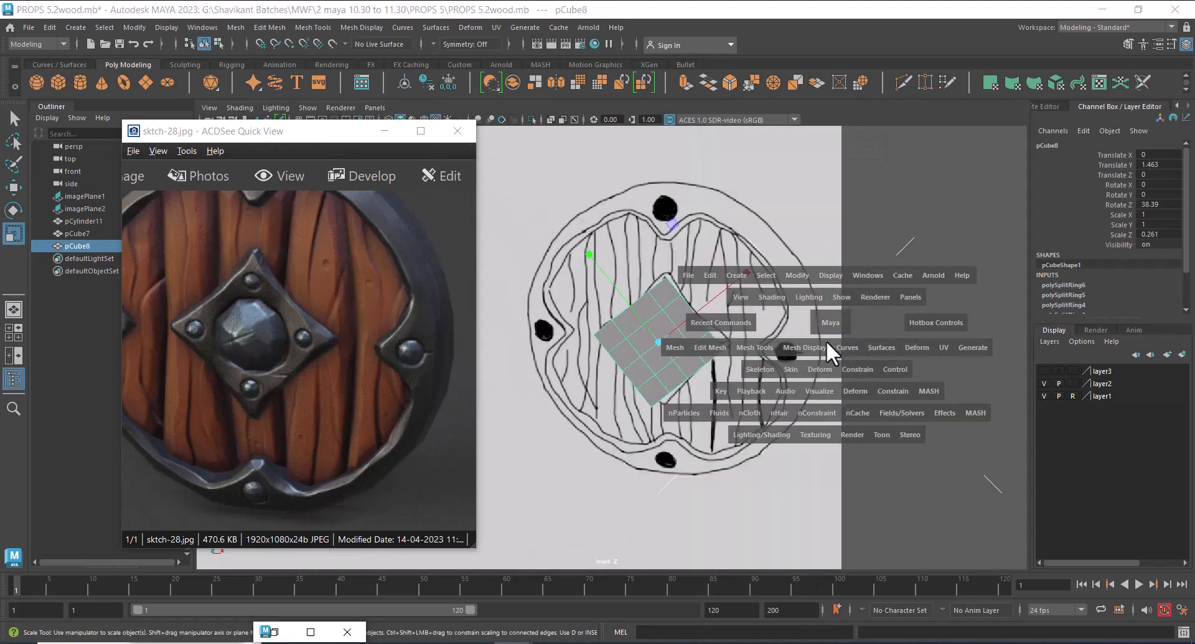
key("w")
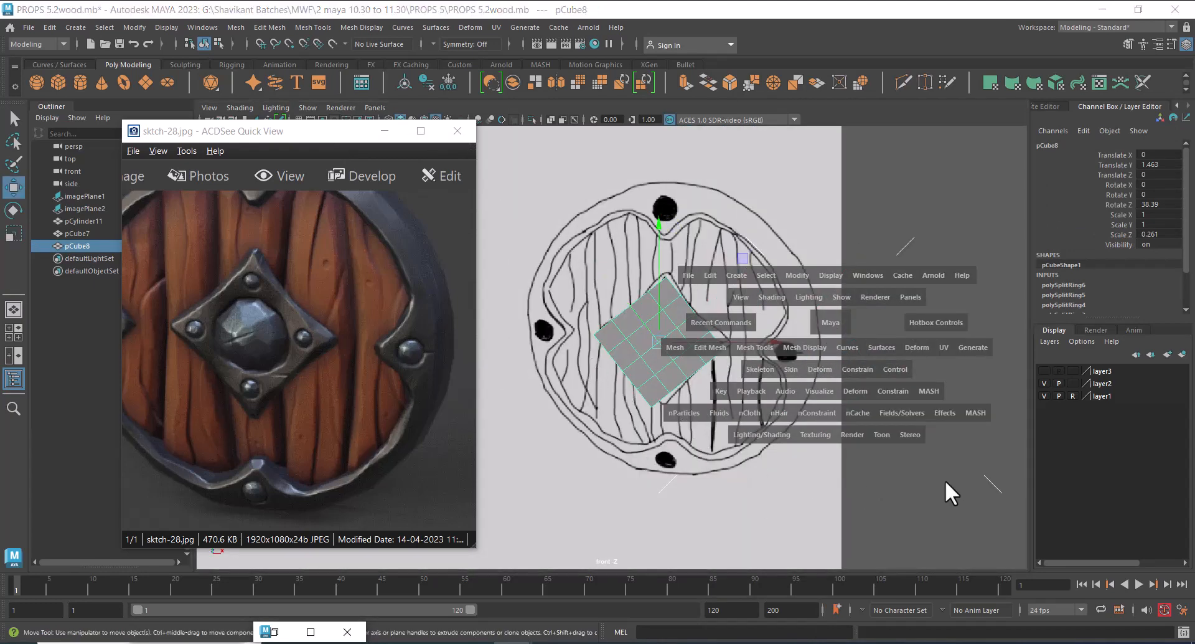
key("space")
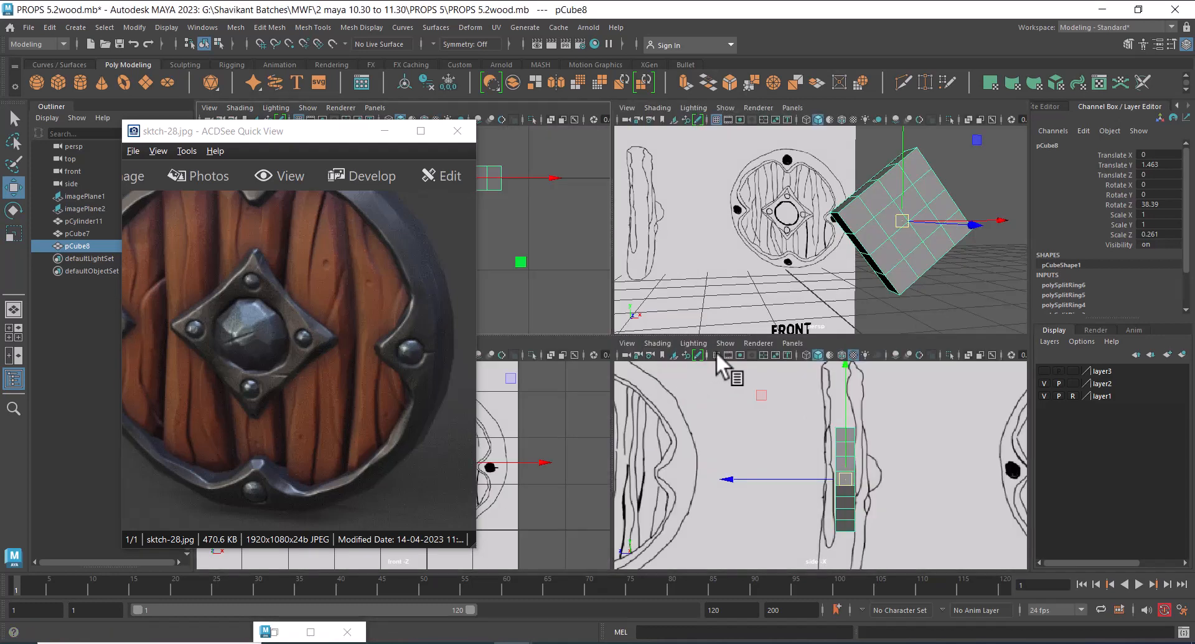
key("space")
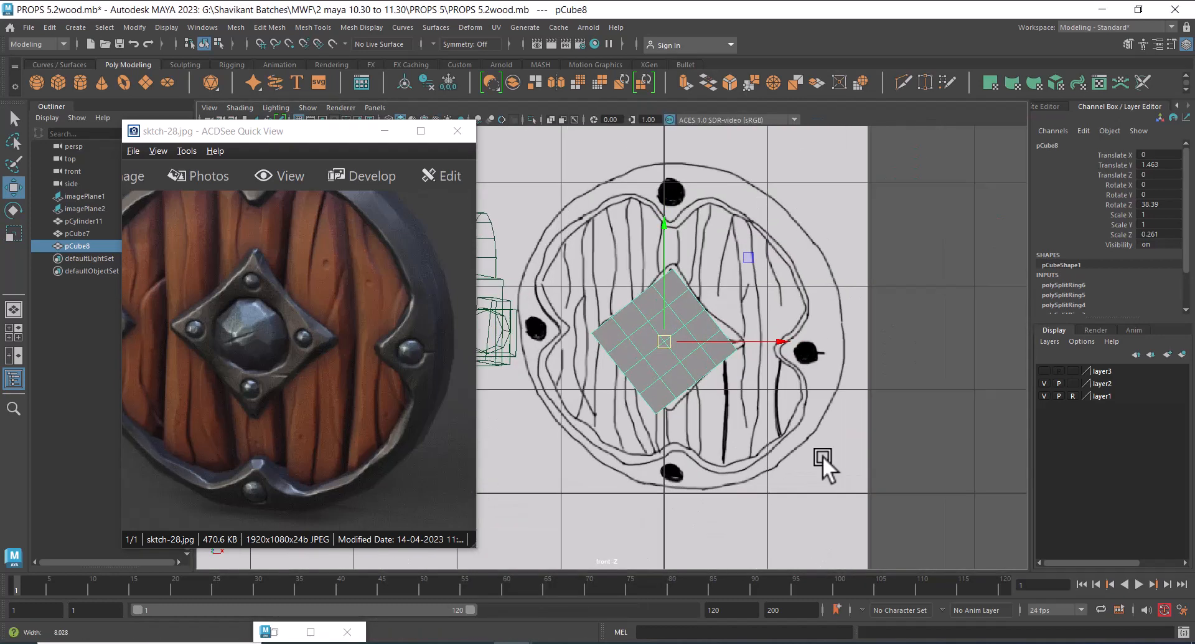
scroll(785, 430, "up", 5)
middle_click_drag(768, 392, 792, 331, "alt")
scroll(798, 360, "up", 2)
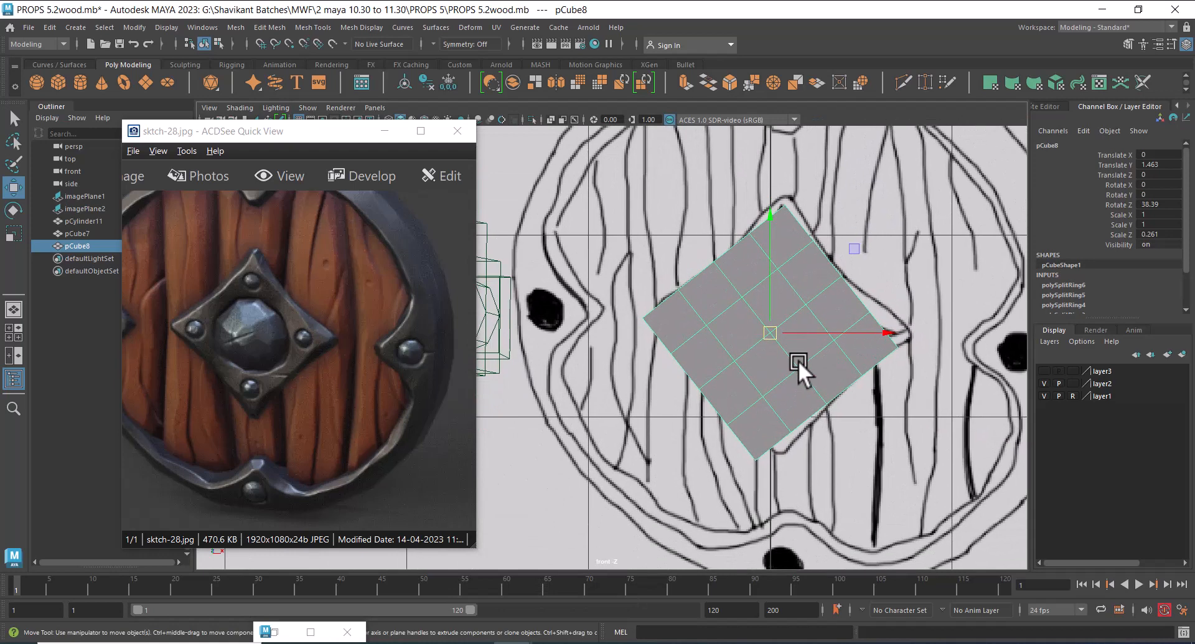
middle_click_drag(779, 269, 779, 285, "alt")
scroll(813, 239, "up", 2)
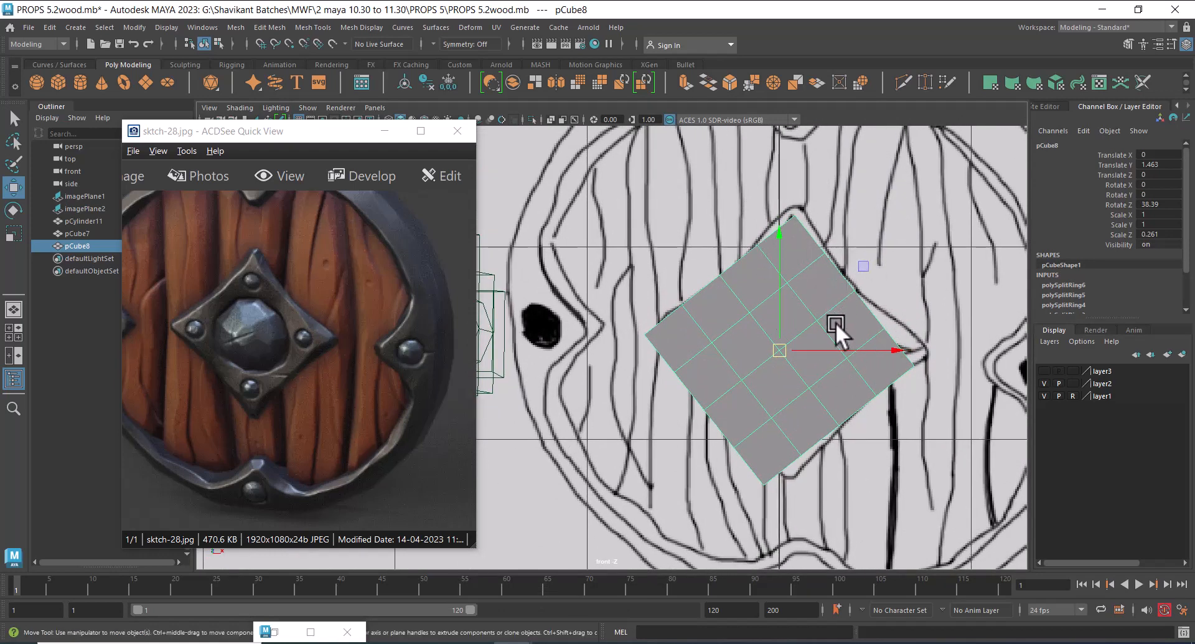
scroll(819, 336, "down", 3)
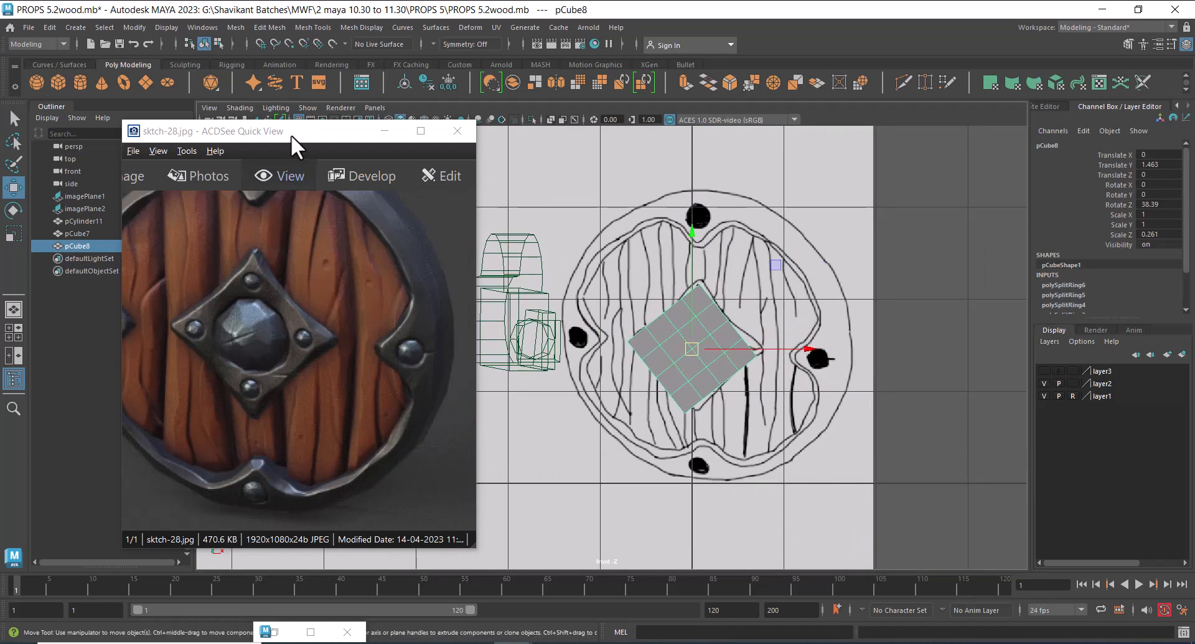
- Minimise the reference image window and move the cube in depth to a Z translation of about -0.338, using the side view
left_click(382, 133)
key("space")
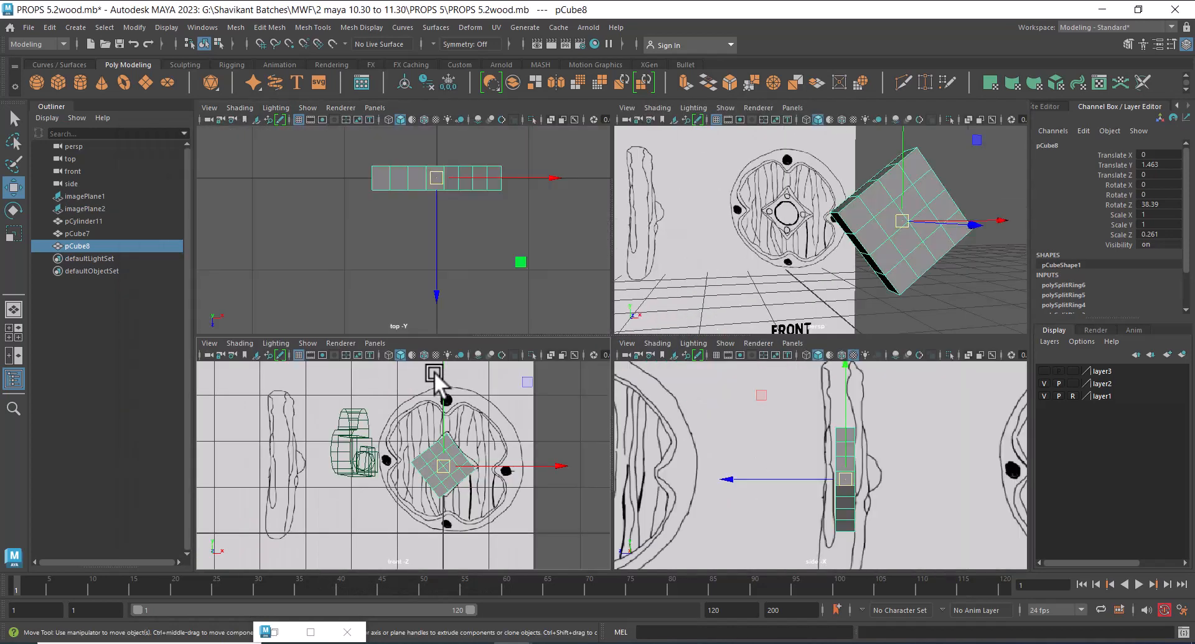
scroll(834, 505, "up", 3)
middle_click_drag(880, 513, 754, 507, "alt")
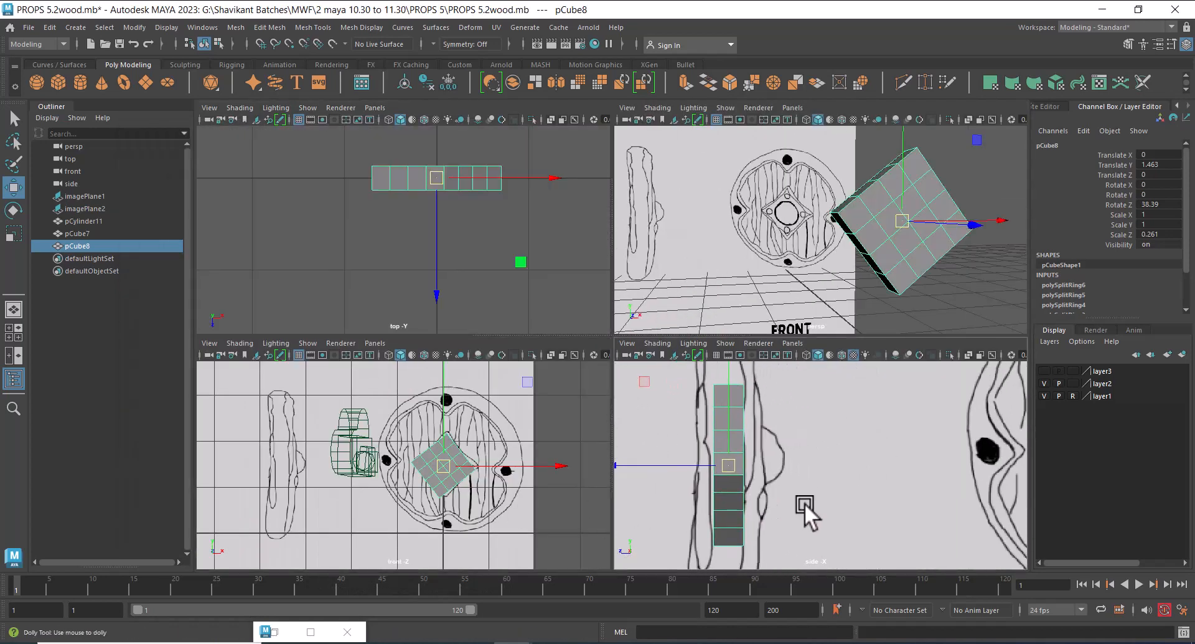
scroll(798, 498, "down", 5)
scroll(743, 502, "up", 1)
left_click_drag(664, 465, 682, 461)
mouse_move(898, 278)
left_mouse_down("alt")
mouse_move(969, 280)
mouse_move(907, 261)
mouse_move(891, 287)
mouse_move(909, 275)
left_mouse_up("alt")
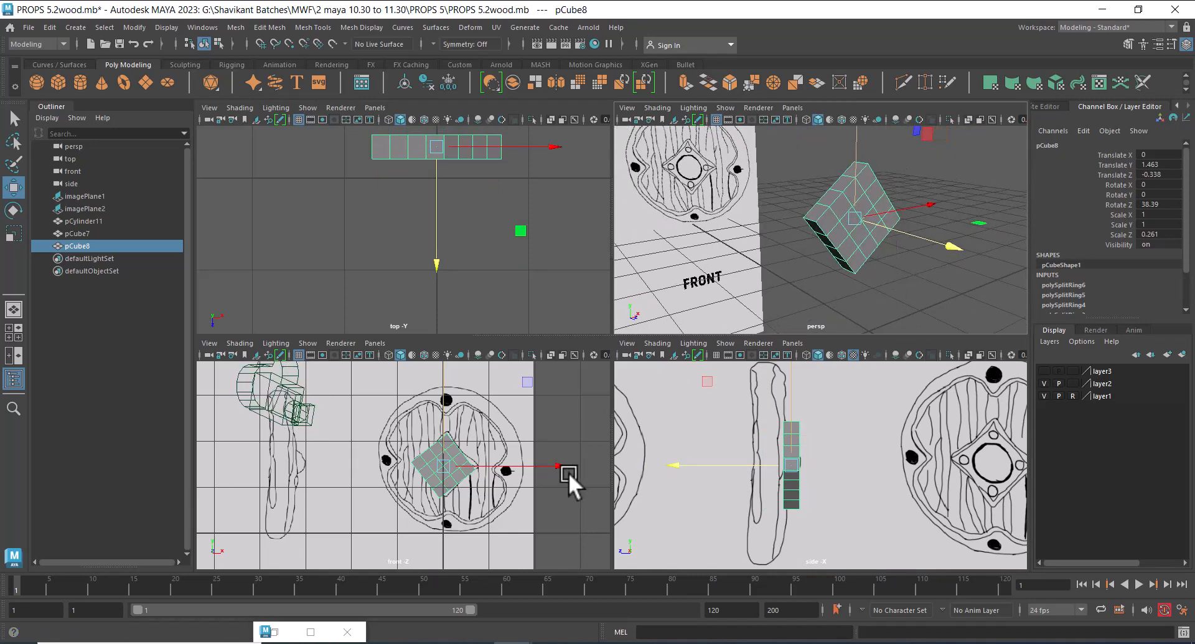
- Enlarge the front and side views in full-screen mode and select all vertices on the cube's front face
scroll(569, 472, "up", 2)
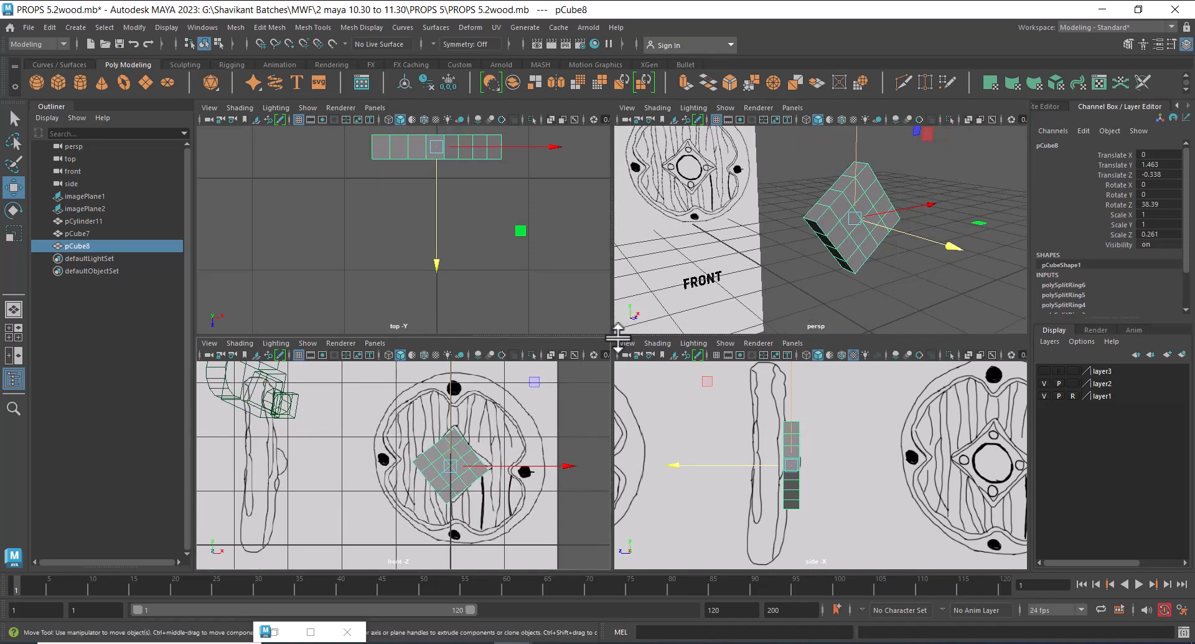
left_click_drag(618, 336, 617, 228)
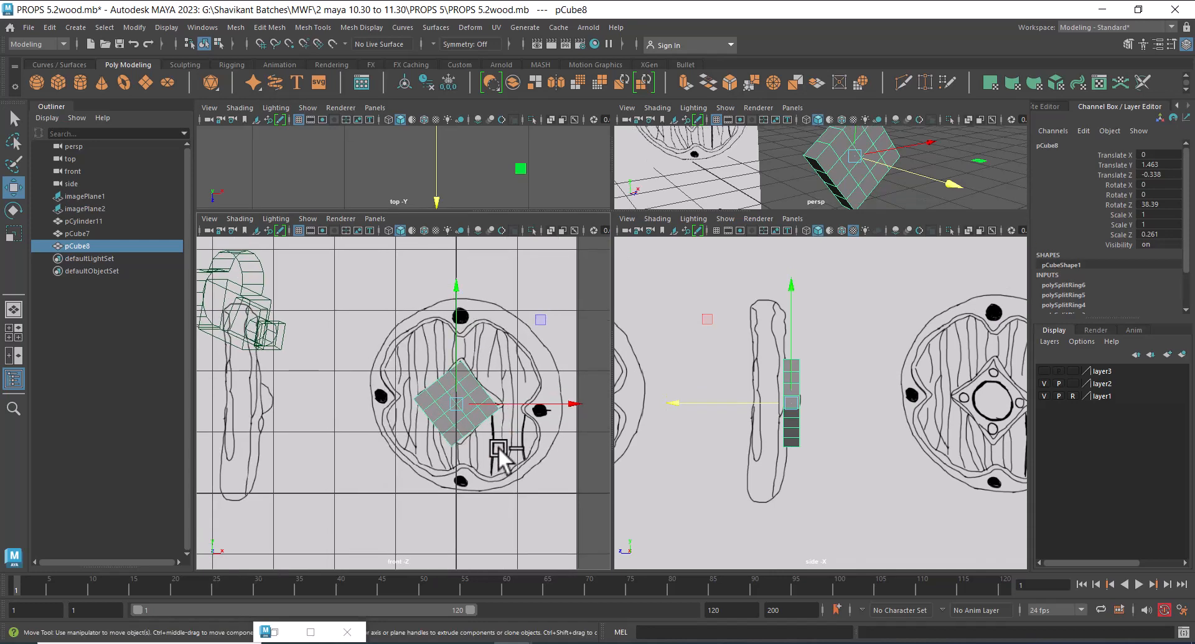
key("ctrl+space")
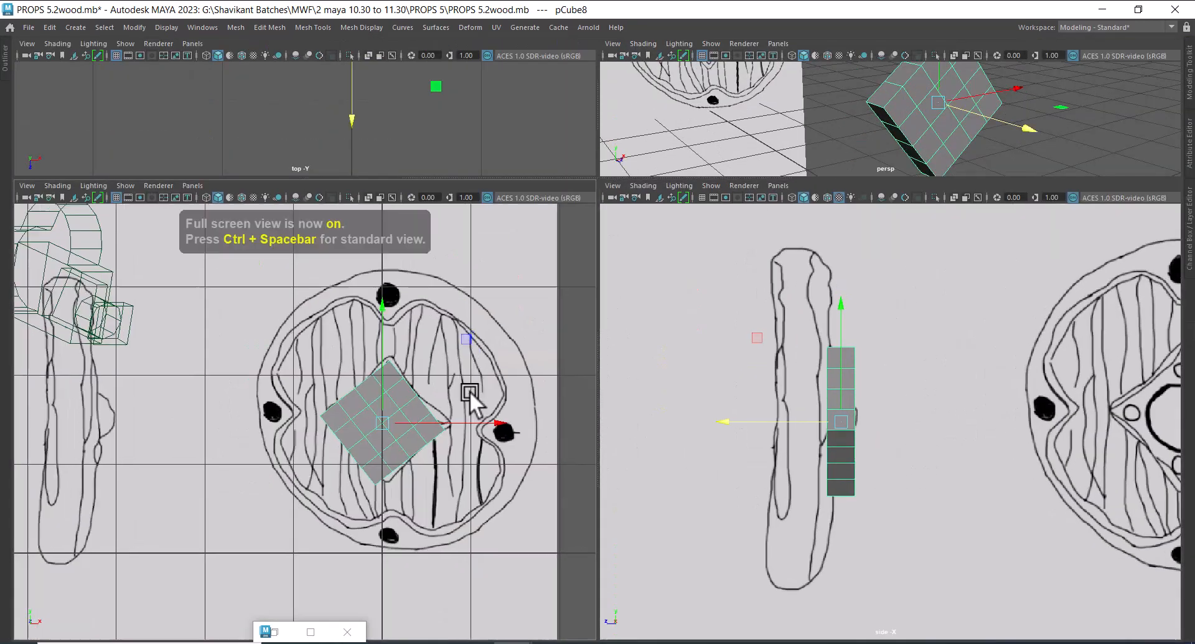
scroll(480, 426, "up", 1)
right_click_drag(981, 340, 906, 263)
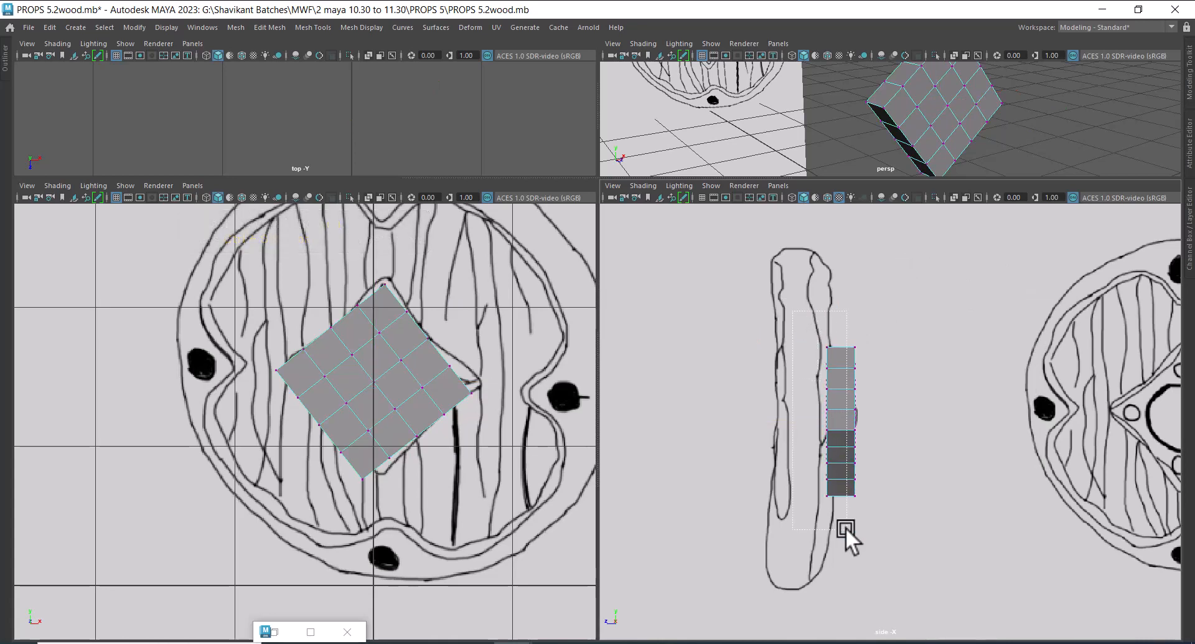
left_click_drag(845, 526, 845, 526)
scroll(371, 348, "up", 2)
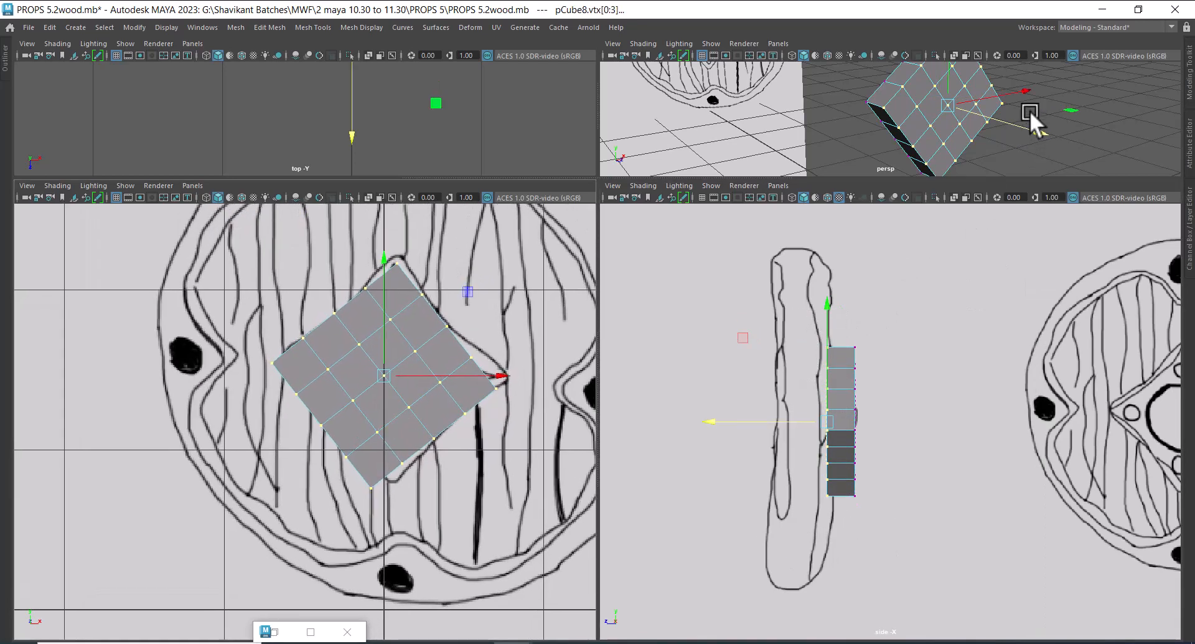
- Even out the view panes, reopen the channel and layer editor, and make layer3 with the modelled shield visible
left_click_drag(1030, 110, 1010, 167, "alt")
middle_click_drag(1020, 441, 896, 456, "alt")
right_click_drag(897, 456, 792, 435, "alt")
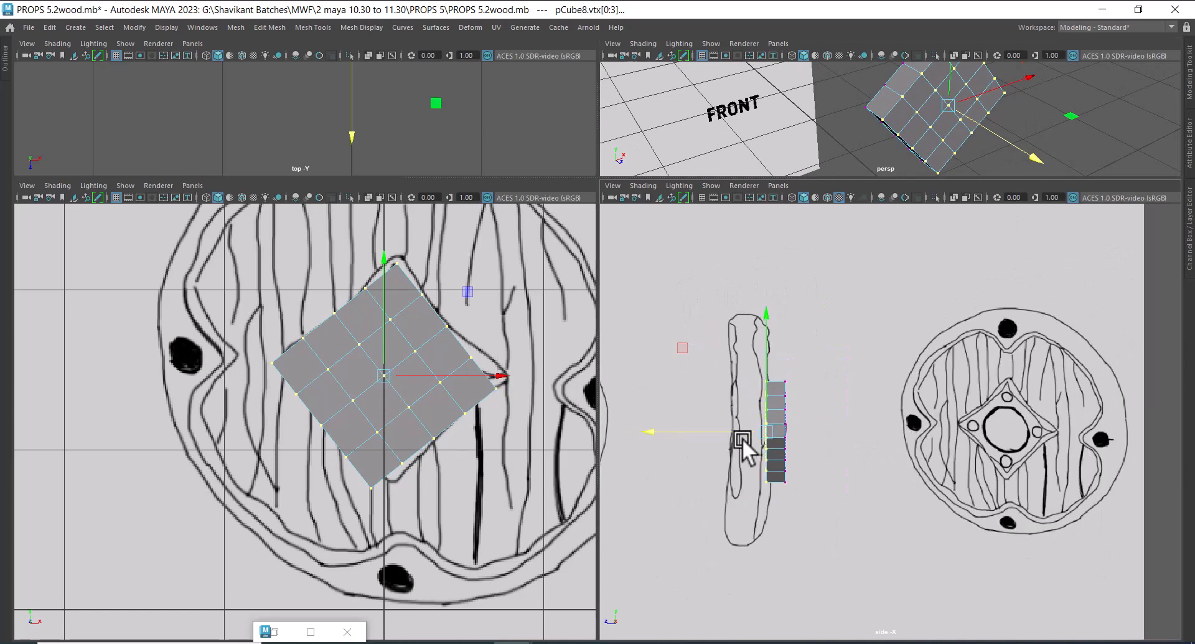
scroll(974, 134, "down", 4)
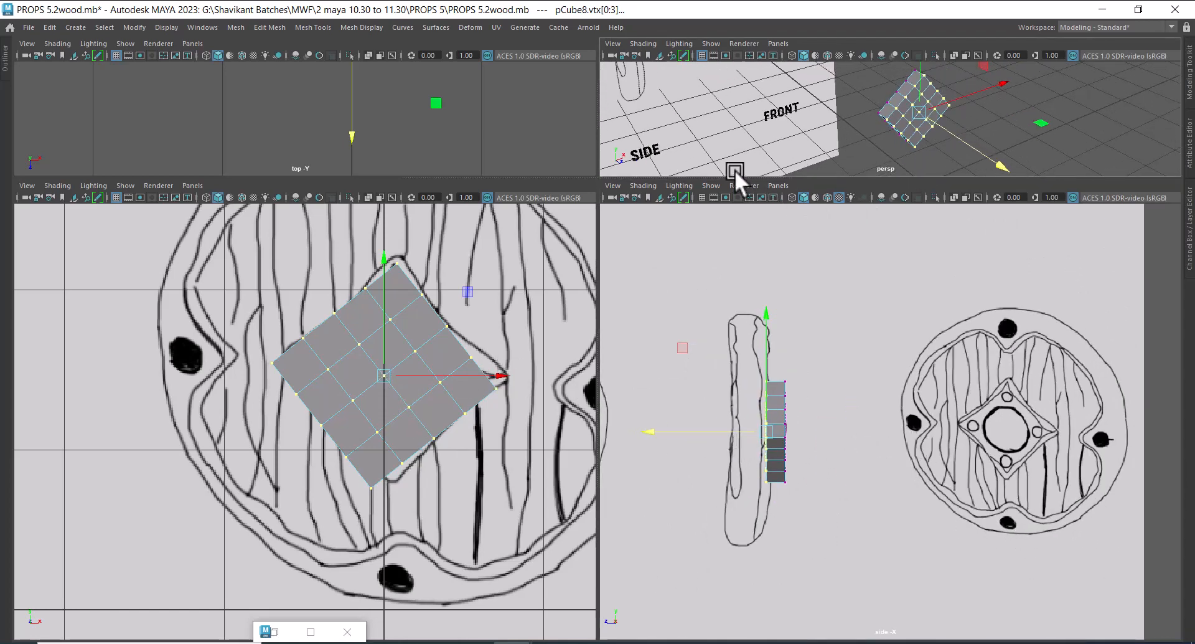
left_click_drag(698, 176, 698, 310)
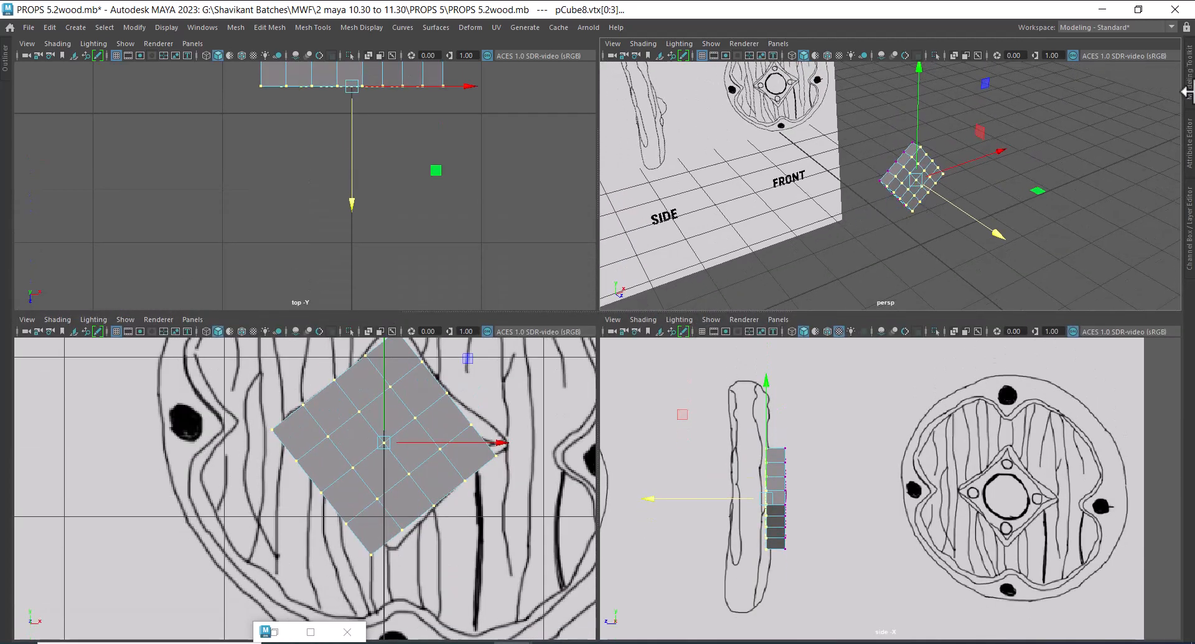
left_click(1190, 249)
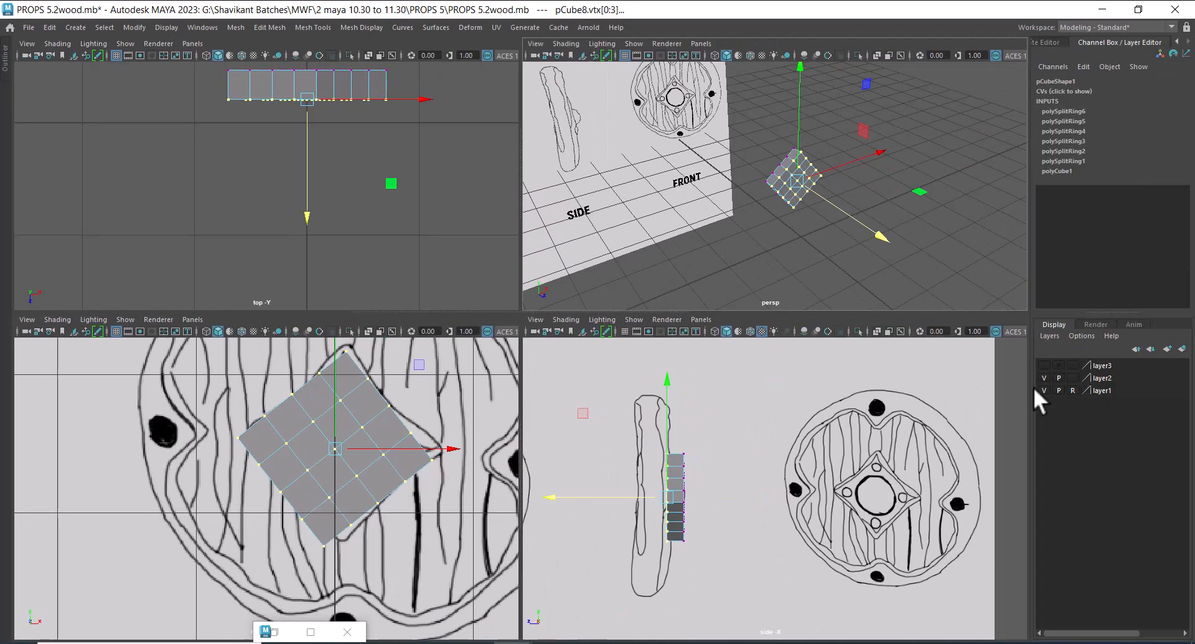
left_click(1044, 365)
- Move the whole flattened cube forward in depth onto the shield's front face, and return to vertex selection
left_click_drag(934, 224, 907, 308, "alt")
right_click_drag(791, 183, 903, 151)
left_click(789, 178)
left_click_drag(893, 159, 943, 171)
left_click_drag(943, 170, 903, 206, "alt")
left_click_drag(960, 182, 950, 180)
right_click_drag(969, 133, 857, 156)
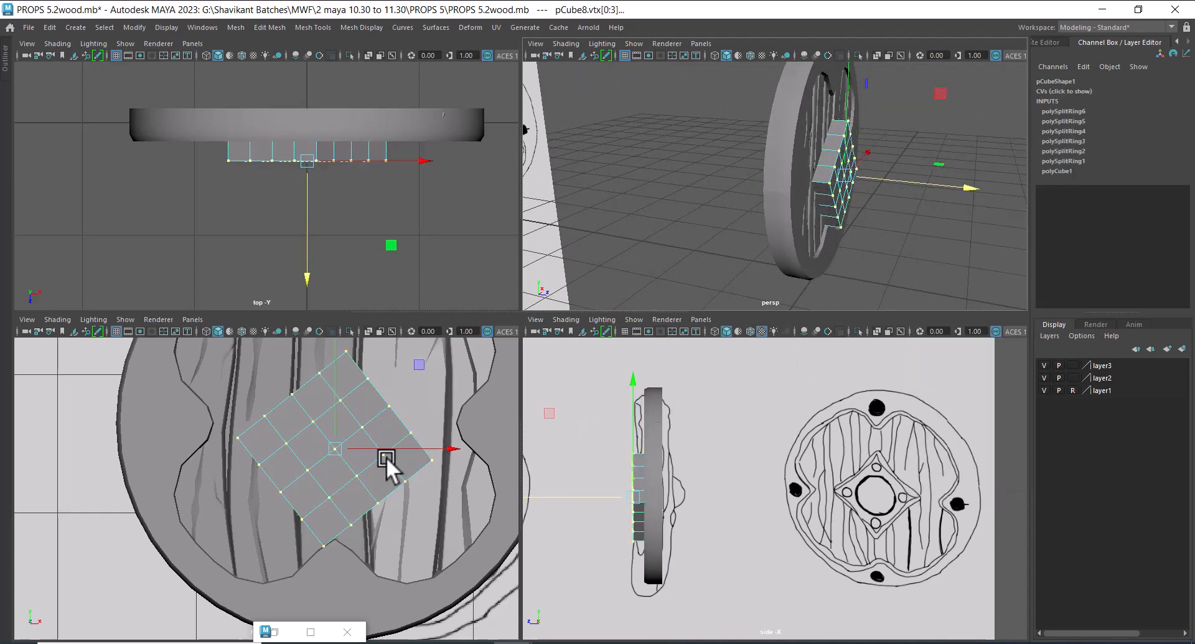
- Set the front view to wireframe, hide layer3, and maximise the front view around the sketched diamond
middle_click_drag(700, 485, 716, 494, "alt")
right_click_drag(321, 492, 383, 559, "alt")
scroll(312, 533, "up", 2)
key("4")
scroll(284, 486, "up", 1)
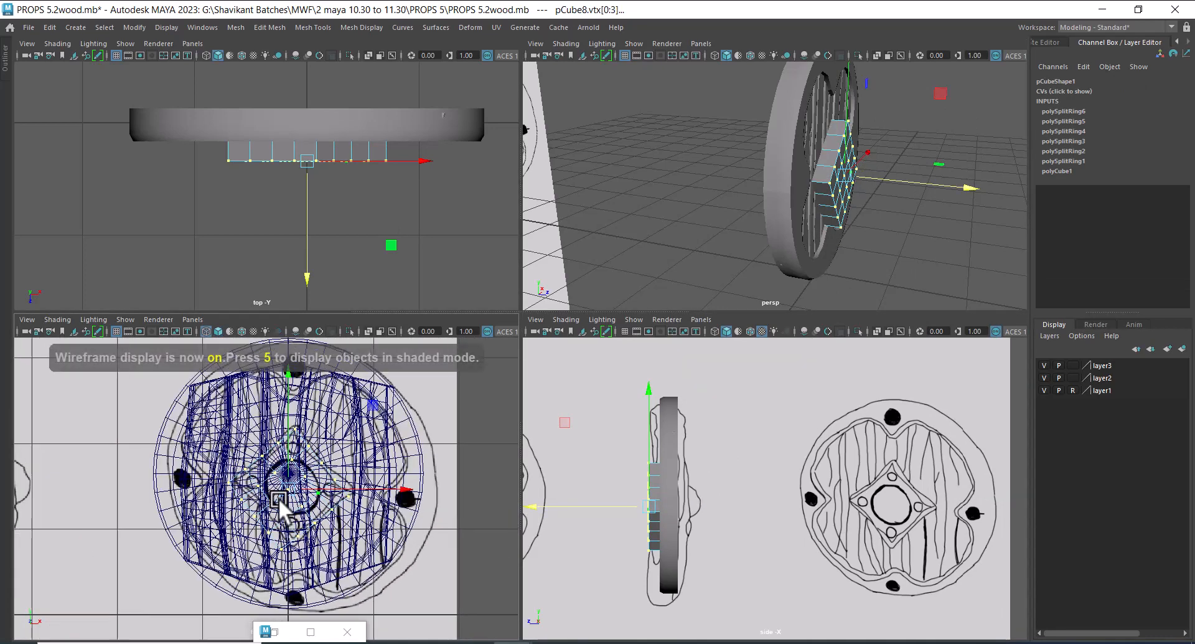
left_click(1045, 365)
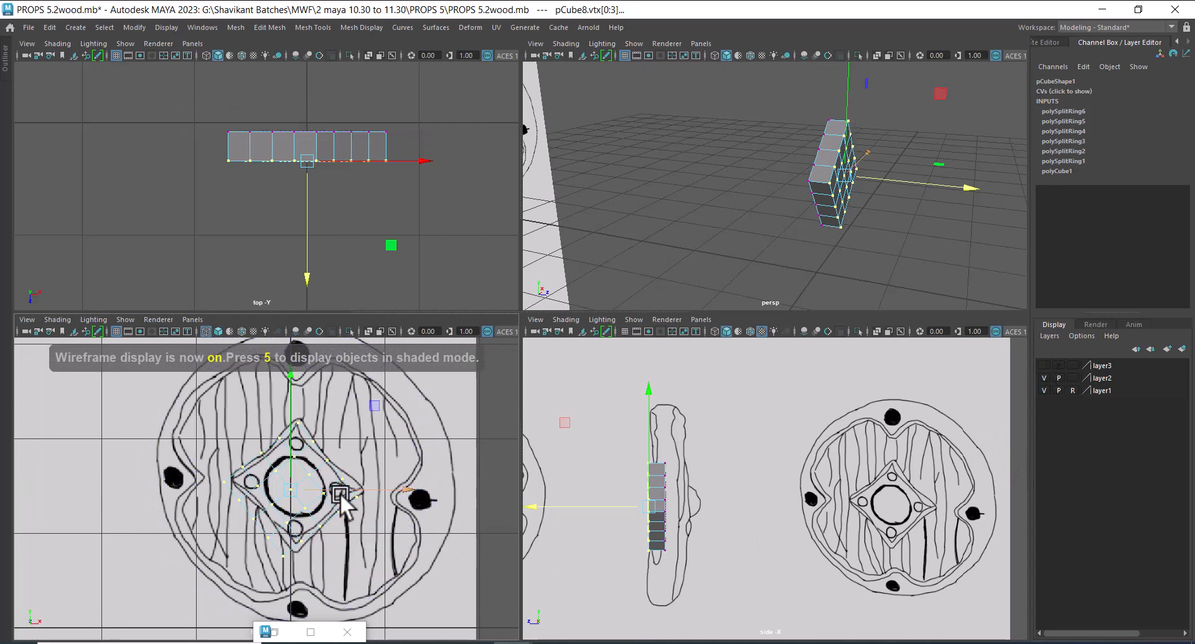
scroll(339, 529, "up", 3)
right_click_drag(308, 496, 343, 529, "alt")
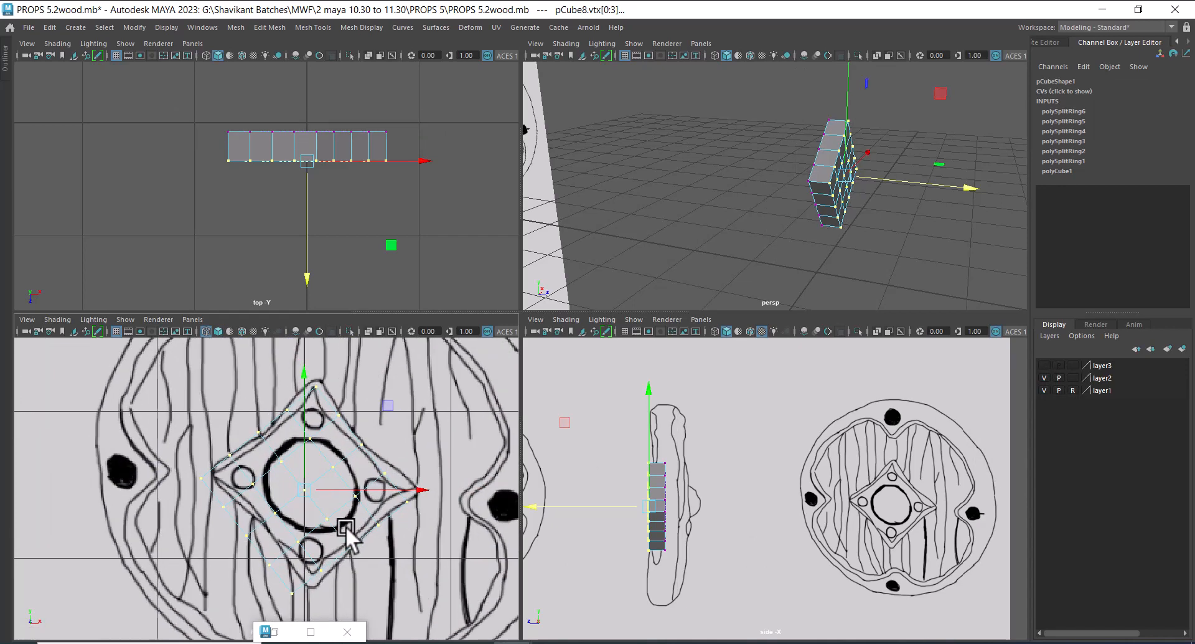
middle_click_drag(320, 502, 324, 477, "alt")
right_click_drag(324, 478, 326, 494, "alt")
middle_click_drag(325, 494, 328, 505, "alt")
key("space")
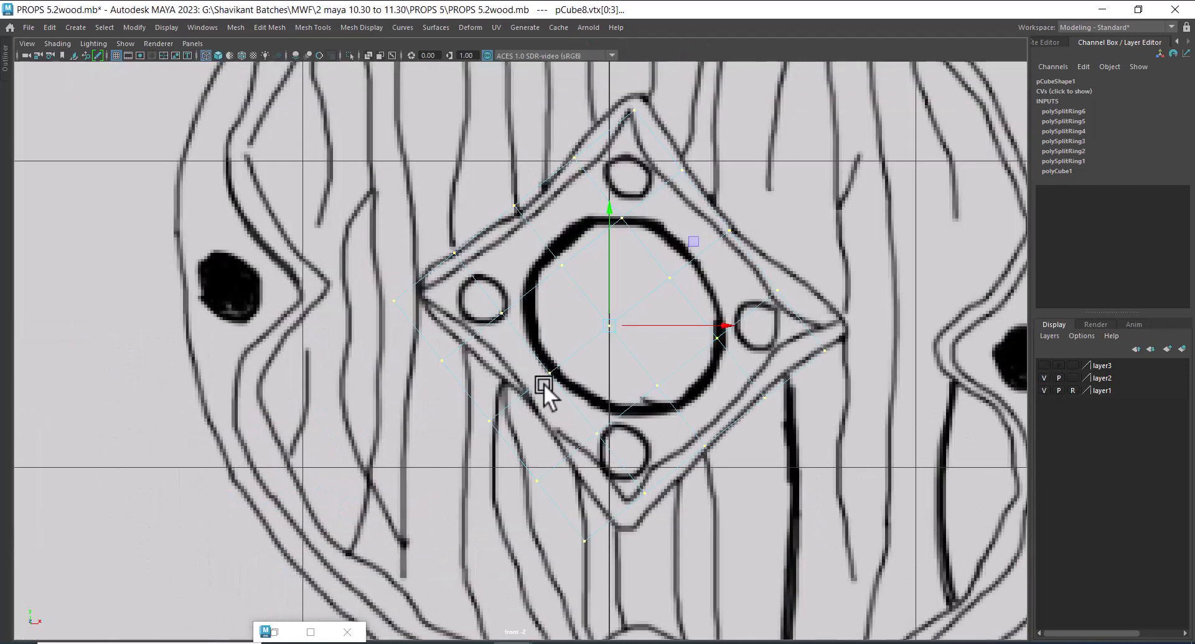
- Enable soft selection and move the cube's upper corner vertices onto the upper tip of the sketched diamond
right_click_drag(629, 265, 672, 220, "alt")
right_click_drag(671, 179, 610, 181)
middle_click_drag(575, 213, 536, 300, "alt")
right_click_drag(535, 300, 639, 169, "alt")
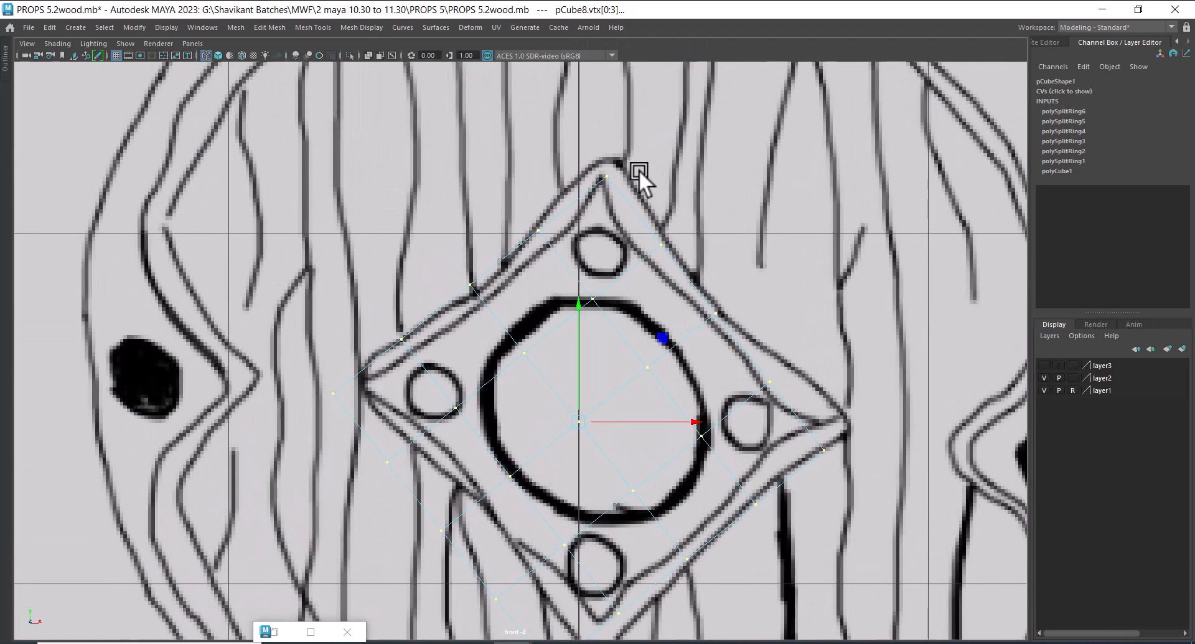
left_click_drag(639, 169, 564, 223)
key("b")
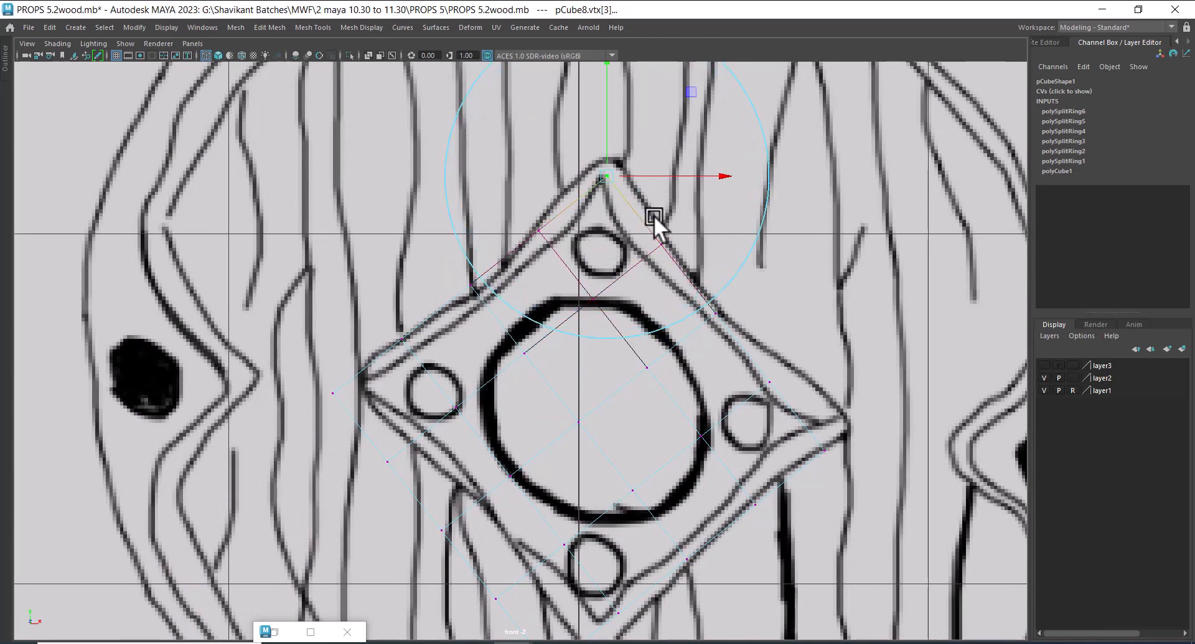
left_click_drag(607, 177, 611, 158)
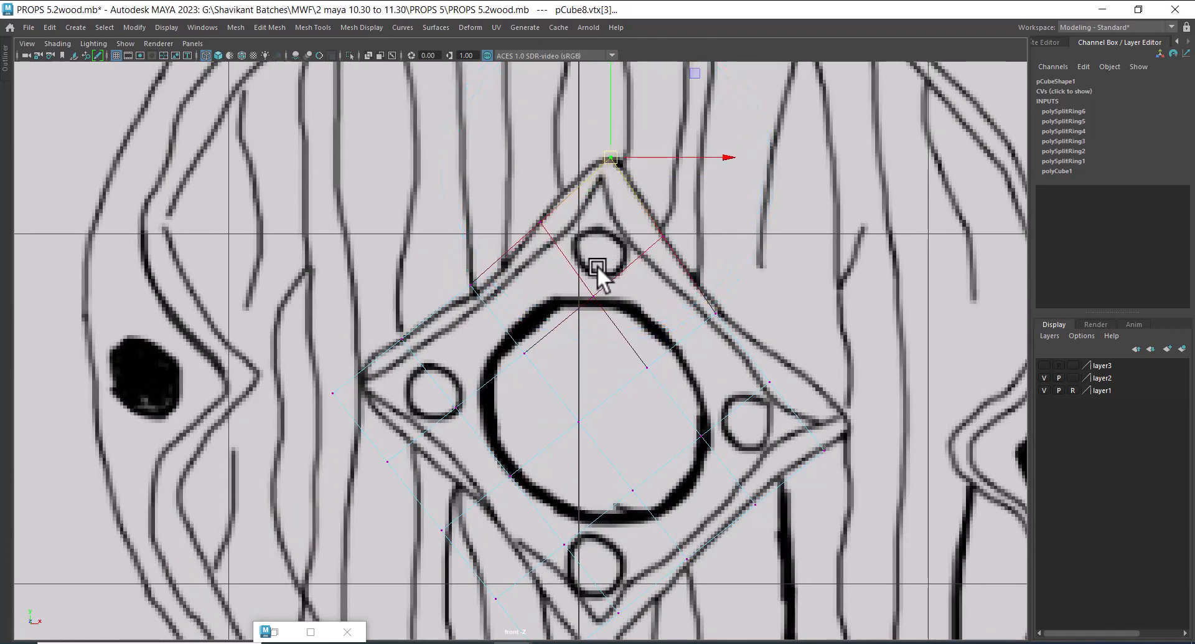
- Fit the left corner vertices and the upper-left edge's middle vertices to the outer line of the sketched diamond
middle_click_drag(596, 266, 598, 207, "alt")
left_click_drag(293, 293, 364, 314)
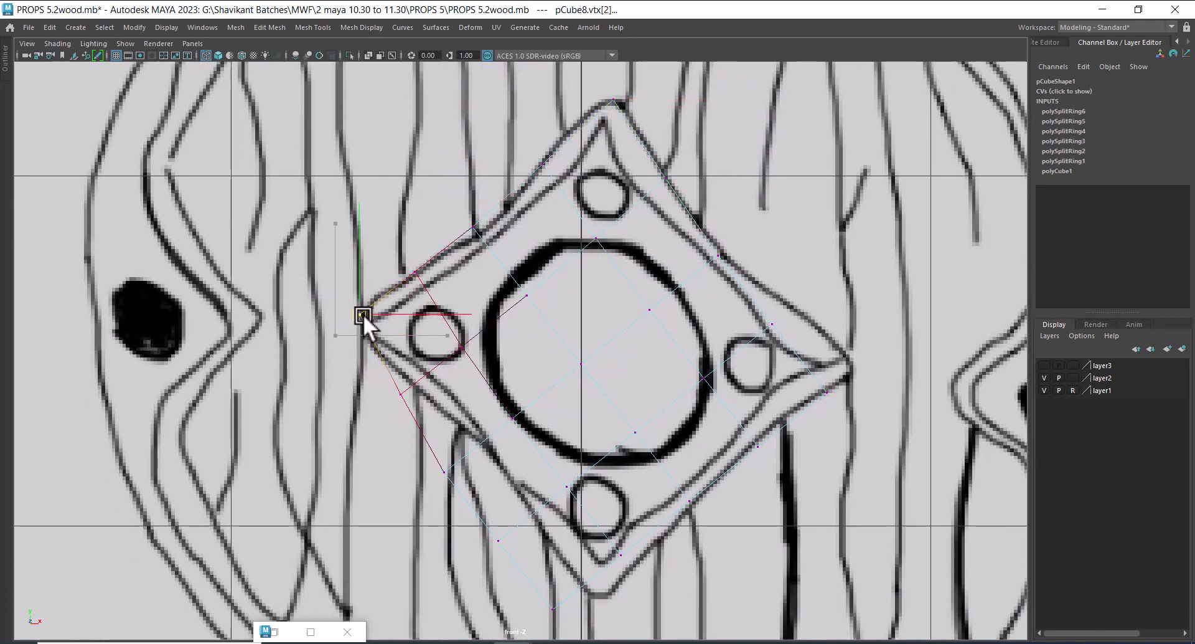
left_click(475, 227)
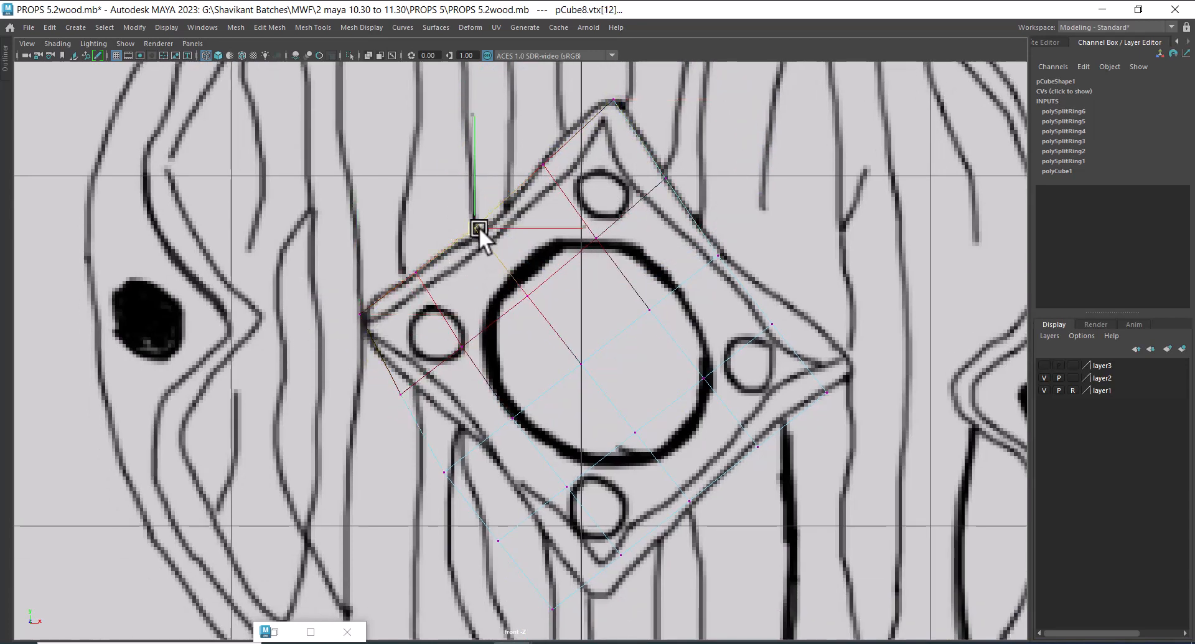
left_click_drag(480, 234, 485, 240)
- Pull the vertices of the lower-left edge inward onto the outer line of the sketched diamond
middle_click_drag(503, 346, 527, 242, "alt")
scroll(503, 322, "up", 1)
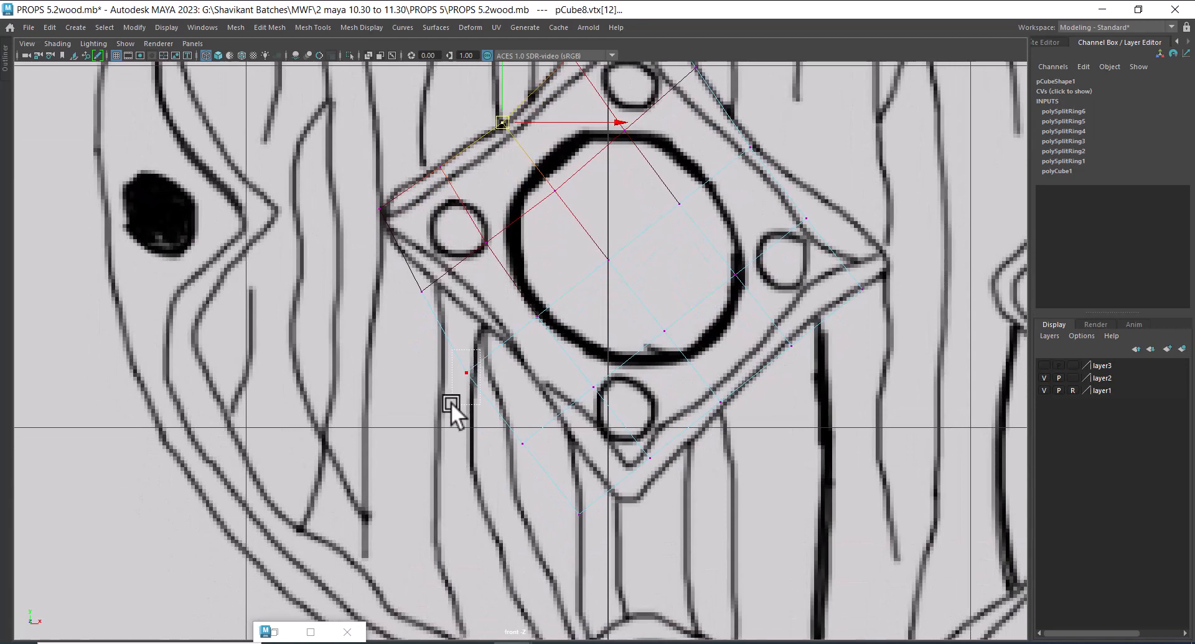
left_click_drag(452, 405, 497, 350)
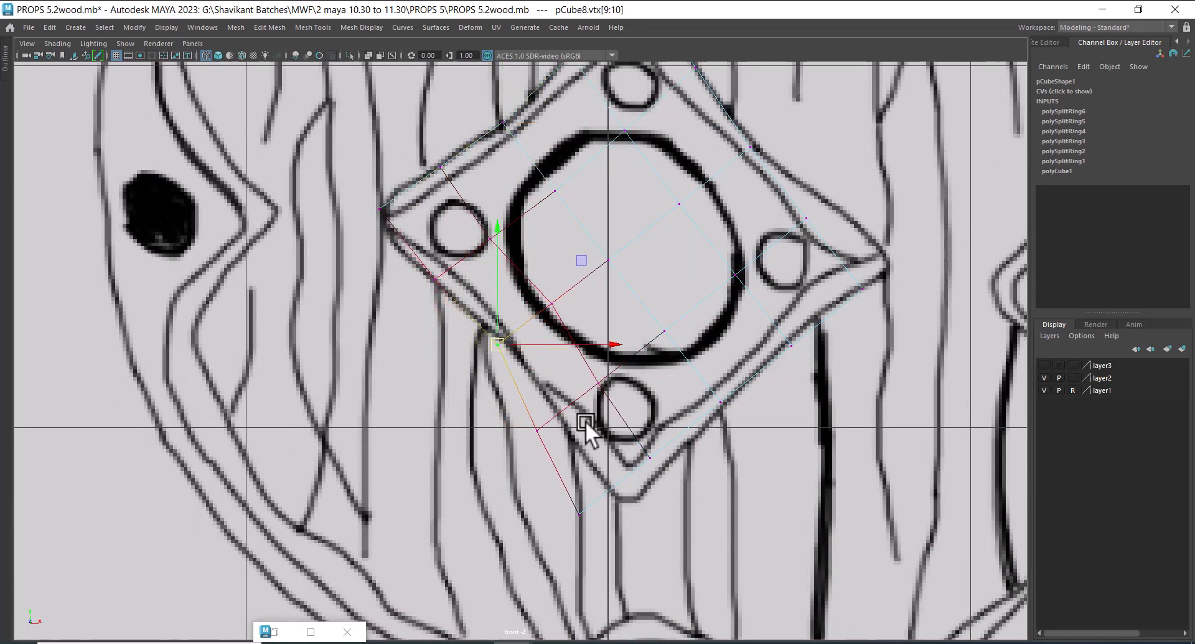
left_click_drag(517, 464, 518, 464)
left_click_drag(554, 430, 568, 416)
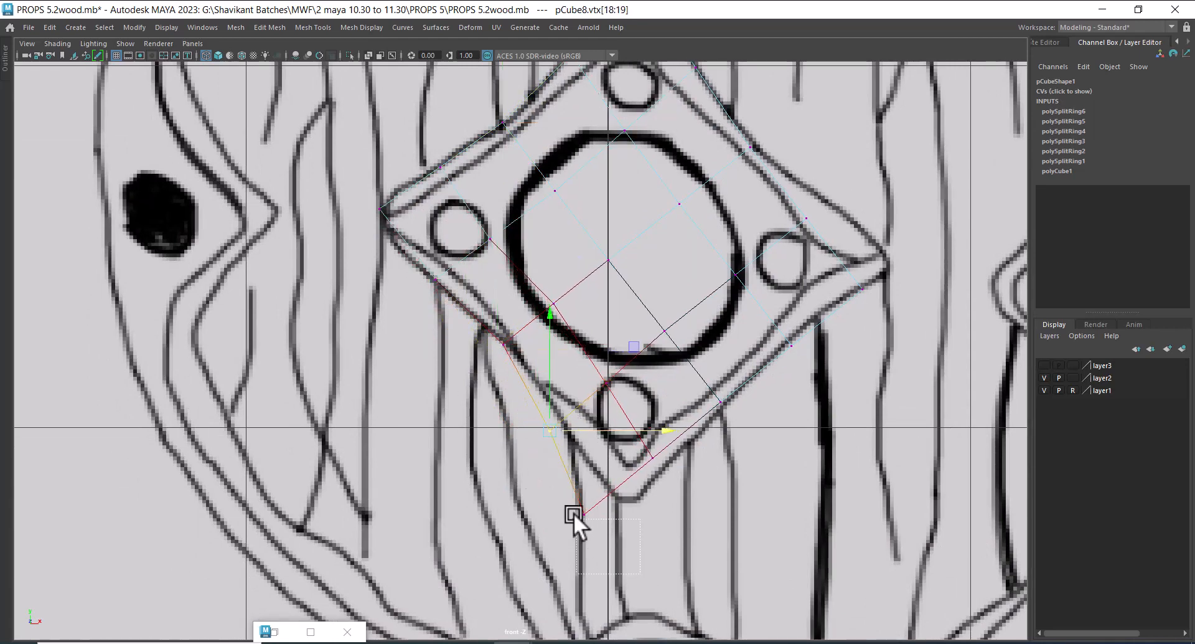
- Move the bottom corner vertices onto the diamond's lower tip and fit the lower-right edge's middle vertices to the outline
left_click_drag(574, 513, 630, 503)
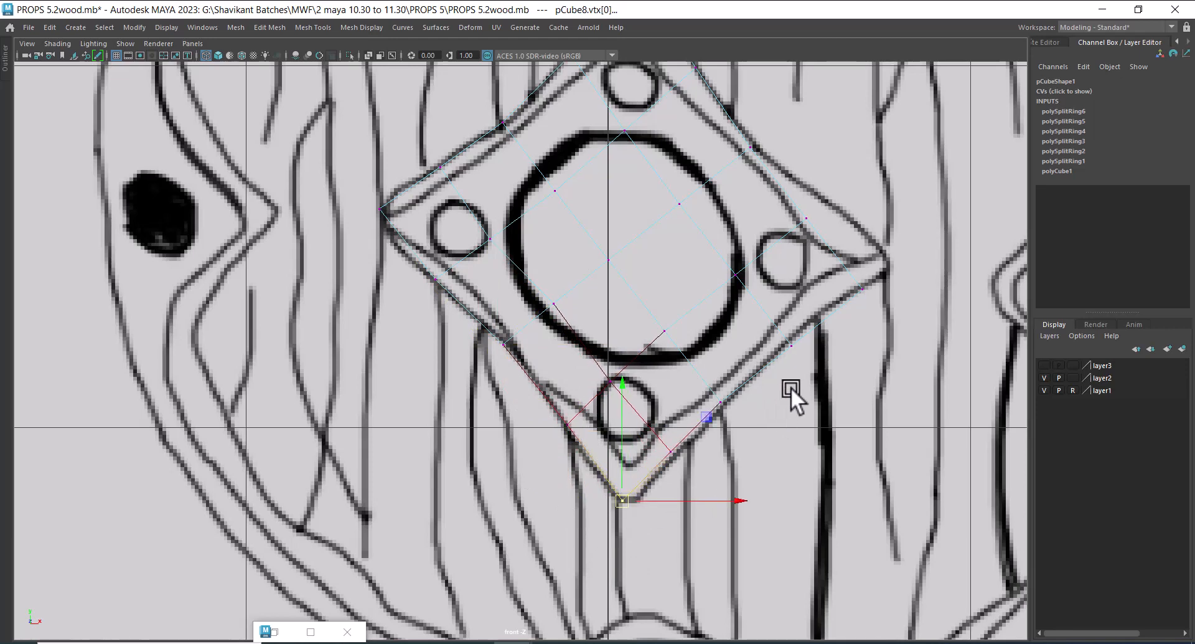
left_click_drag(830, 324, 787, 344)
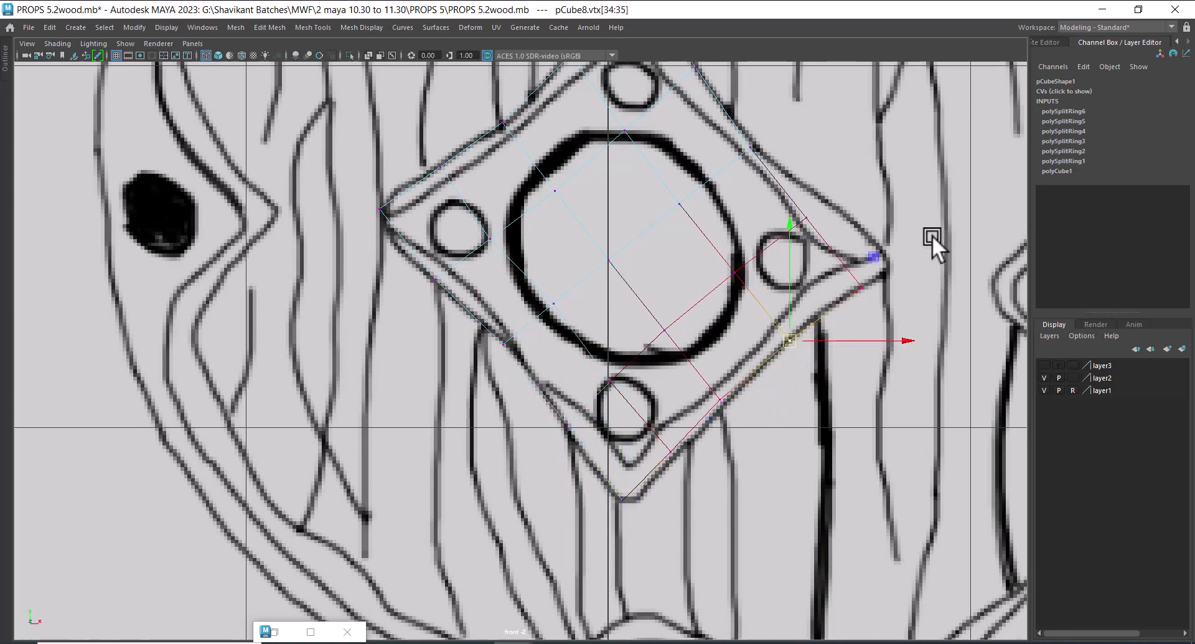
- Move the right corner vertices onto the sketched diamond's right tip and fit the upper-right edge's middle vertices to the outer line
left_click_drag(922, 241, 887, 263)
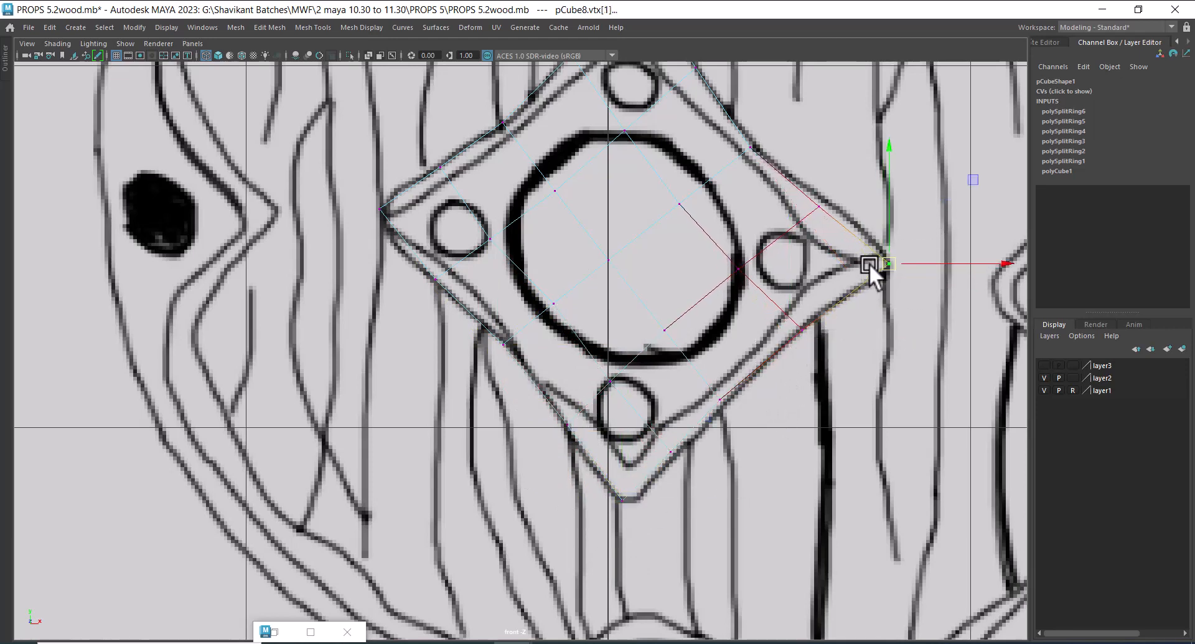
left_click_drag(825, 174, 825, 203)
left_click(810, 200)
middle_click_drag(692, 285, 756, 358, "alt")
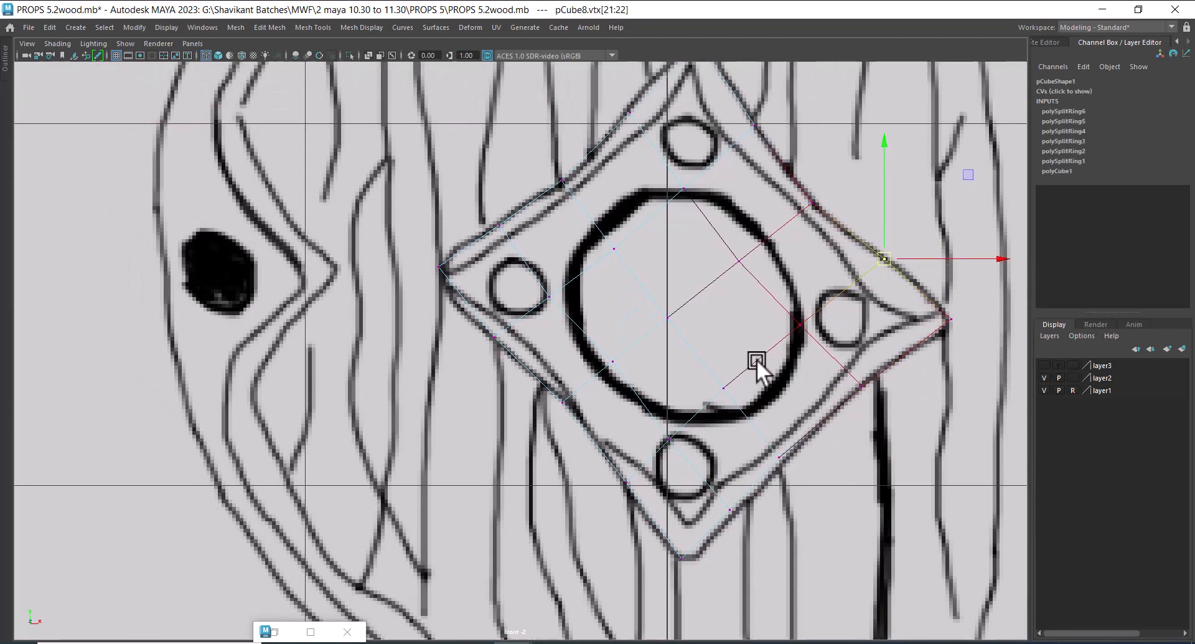
scroll(757, 358, "down", 2)
- Select the front edges along the plate's upper-right side and move them inward toward the inner line of the sketched diamond
key("space")
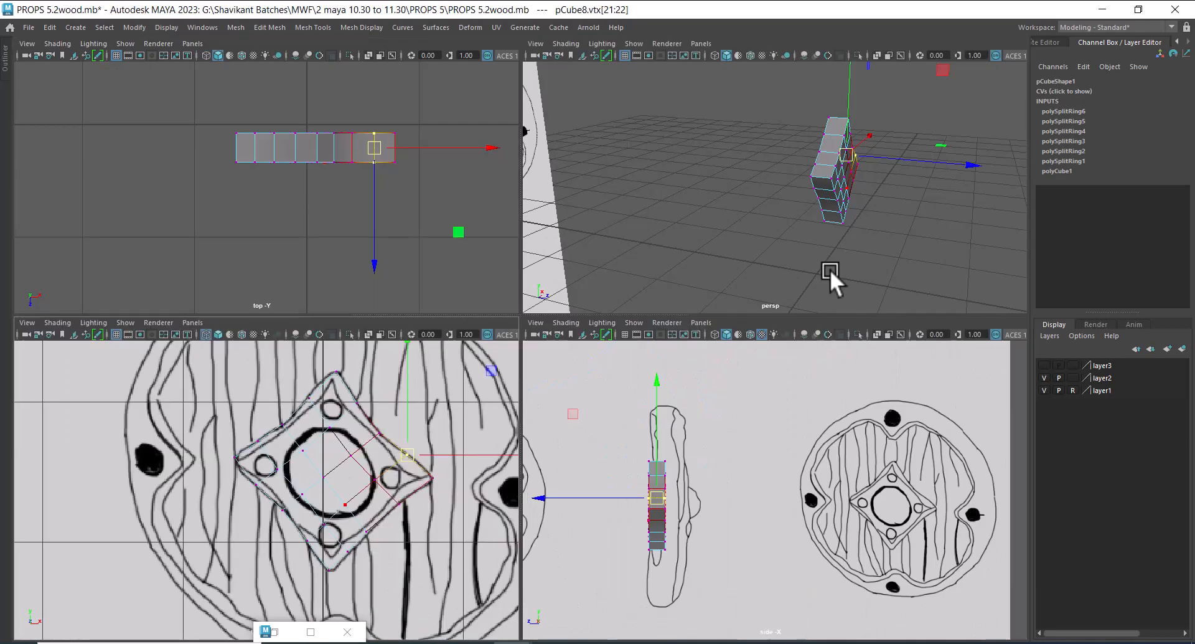
left_click_drag(833, 272, 854, 168, "alt")
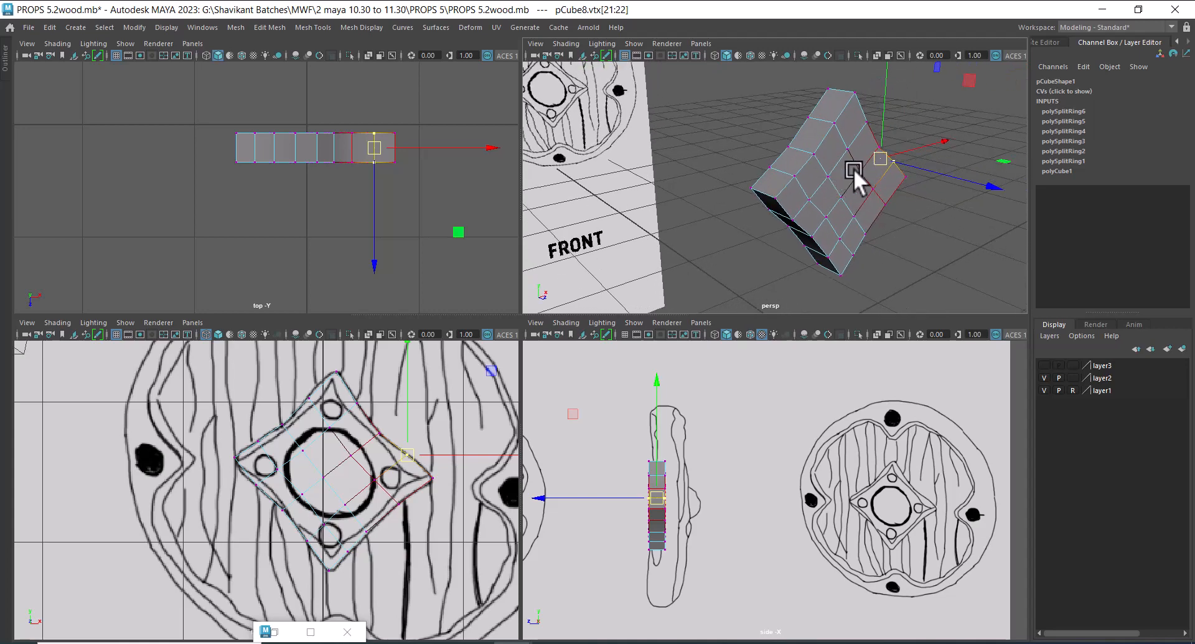
left_click(850, 93)
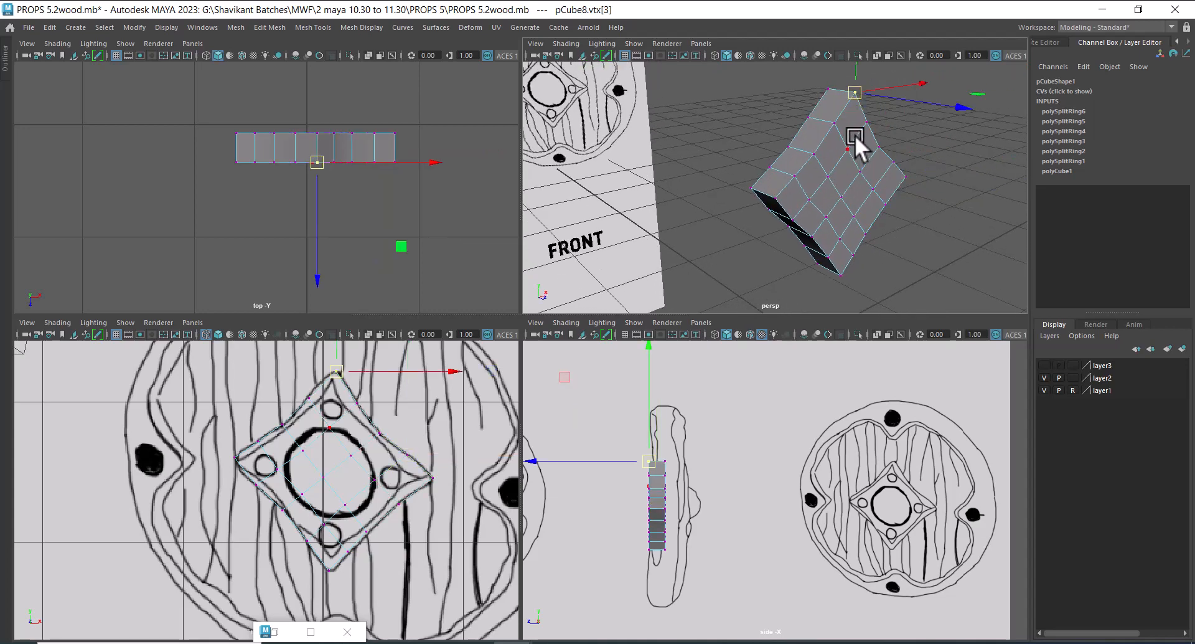
right_click_drag(390, 457, 512, 505, "alt")
left_click_drag(922, 127, 891, 124, "alt")
right_click_drag(891, 123, 874, 161, "alt")
middle_click_drag(874, 162, 872, 180, "alt")
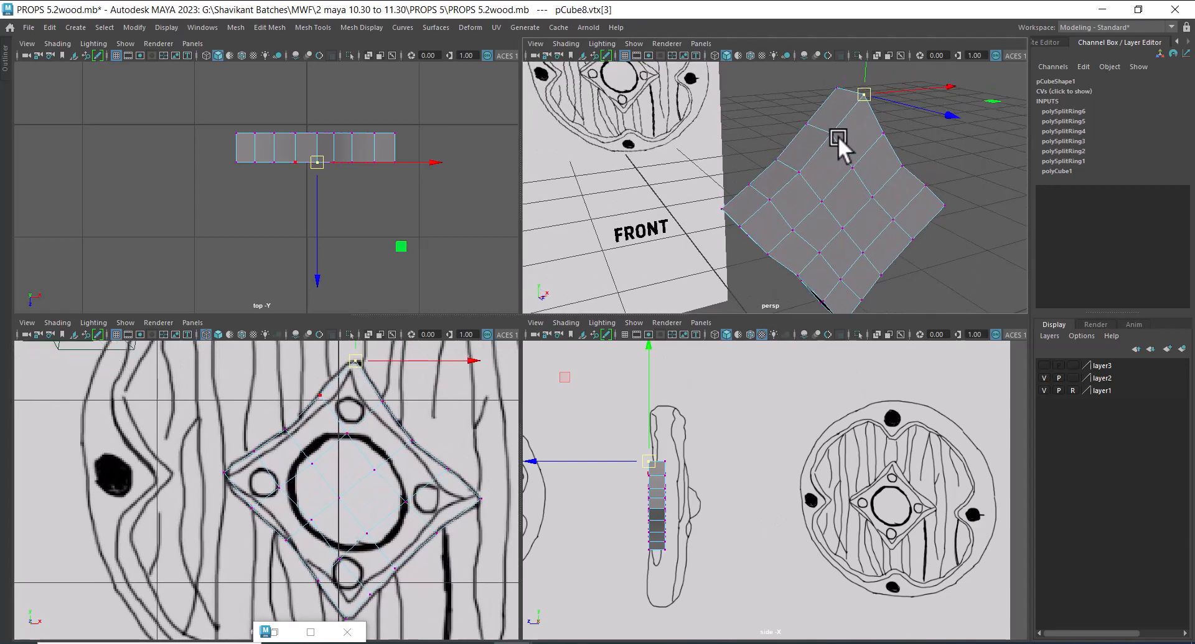
right_click_drag(848, 135, 848, 93)
left_click(876, 119)
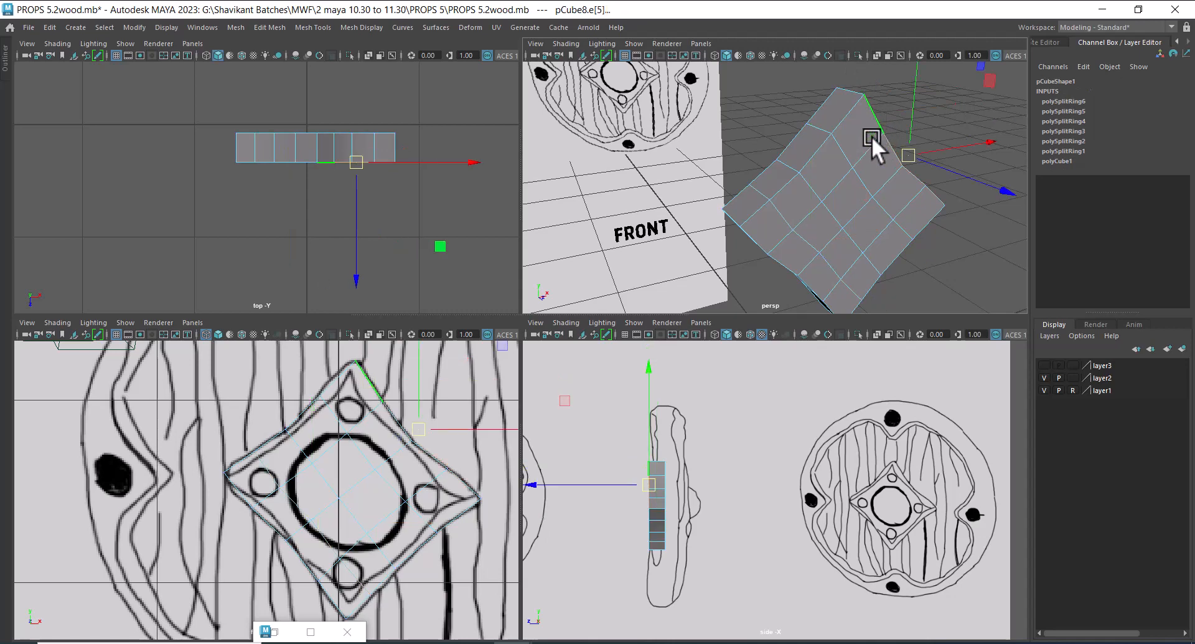
key("space")
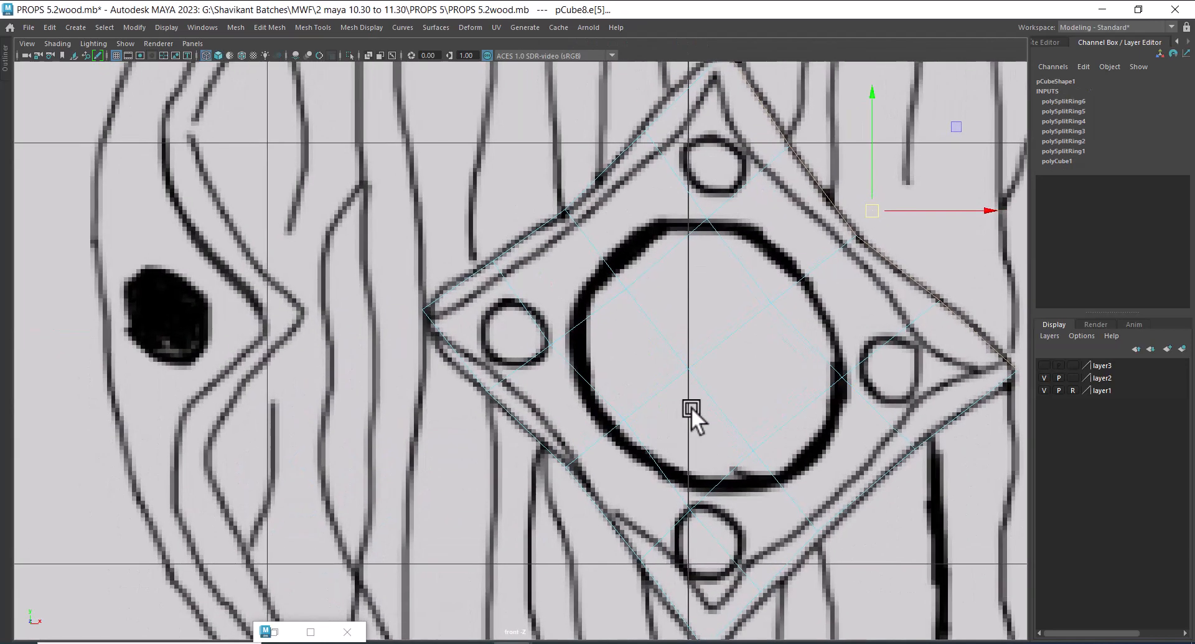
right_click_drag(691, 405, 775, 267, "alt")
left_click_drag(774, 267, 755, 281)
scroll(726, 352, "up", 2)
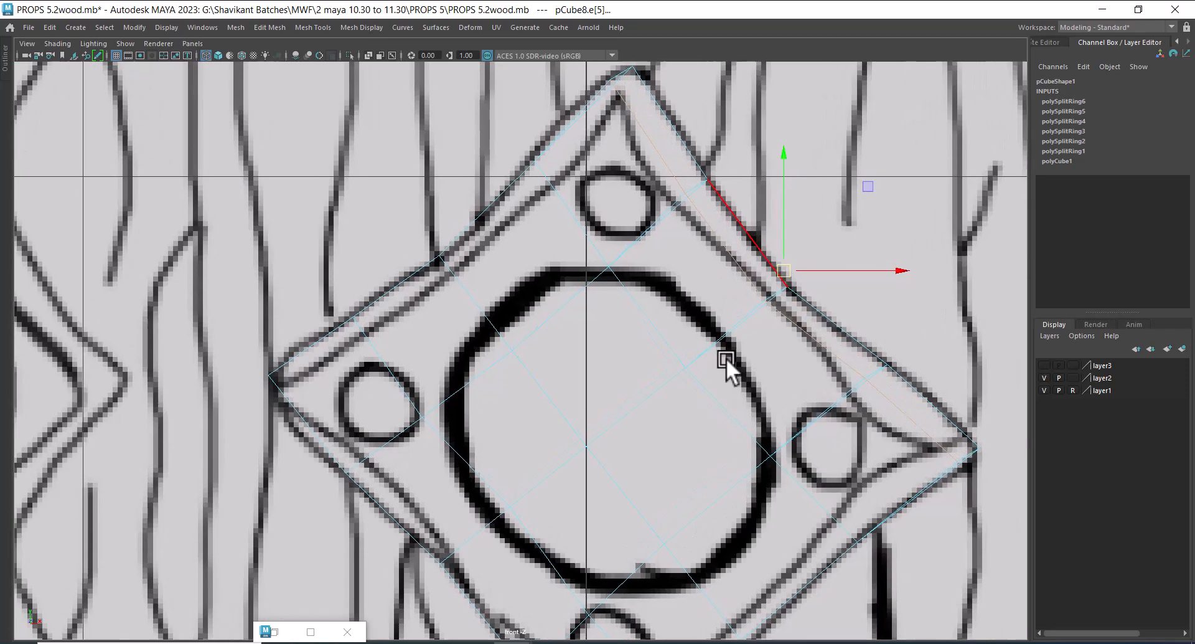
- In vertex mode, fit the first front vertex of the upper-right side and the front top corner vertex to the sketched inner line
right_click_drag(718, 232, 551, 219)
middle_click_drag(550, 219, 553, 280, "alt")
right_click_drag(552, 279, 629, 320, "alt")
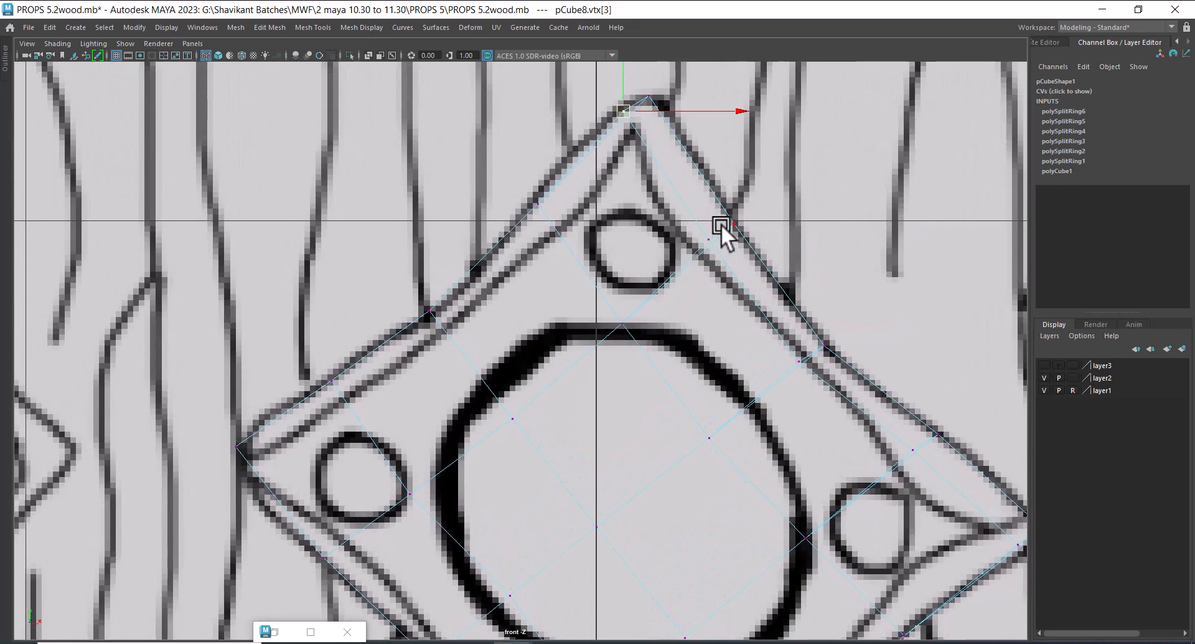
left_click(709, 239)
left_click_drag(710, 242, 702, 251)
left_click(624, 114)
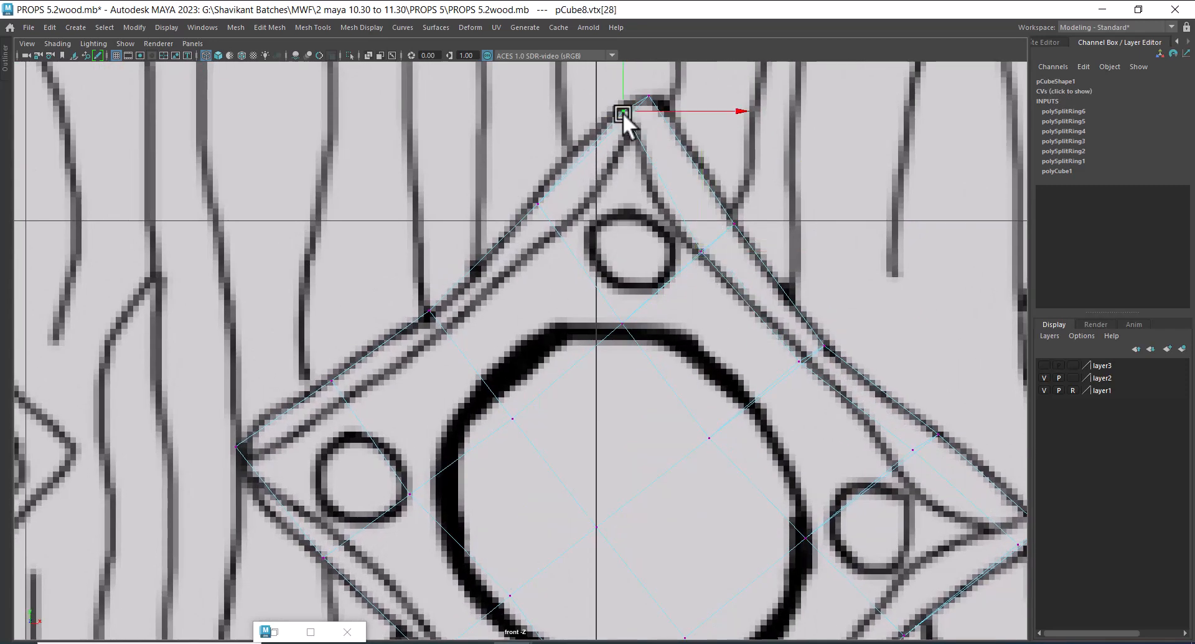
left_click_drag(626, 116, 635, 129)
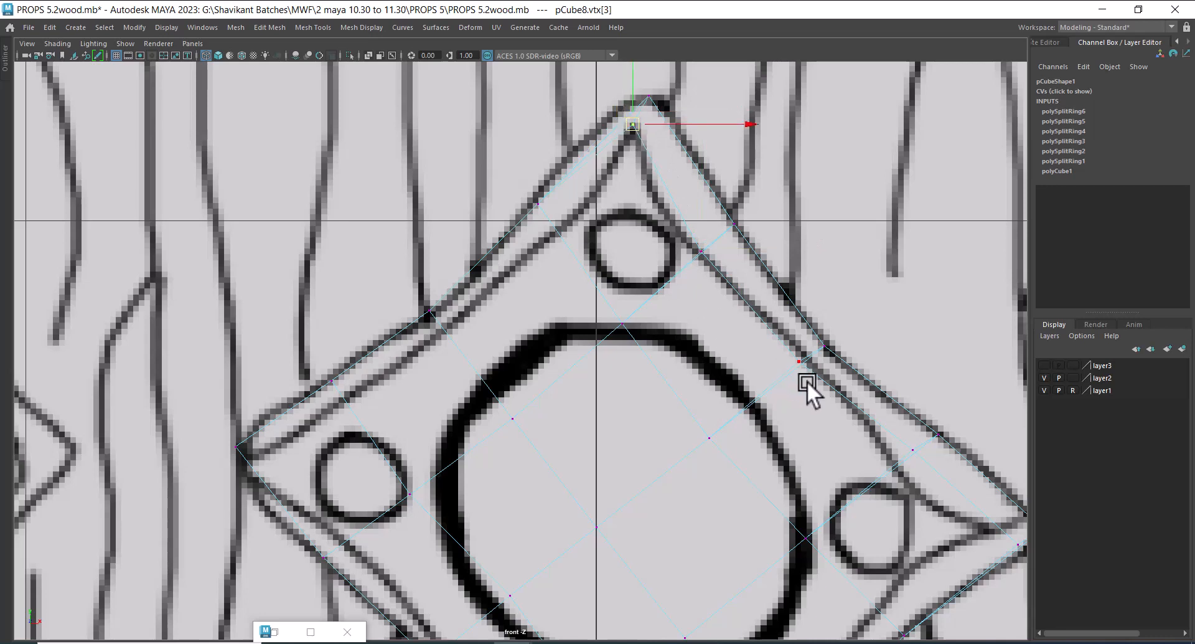
- Move the front middle vertex of the upper-right side and the front right corner vertex onto the sketched inner line
middle_click_drag(866, 422, 772, 323, "alt")
left_click(823, 353)
left_click_drag(822, 355, 812, 371)
left_click(928, 456)
left_click_drag(929, 452, 921, 443)
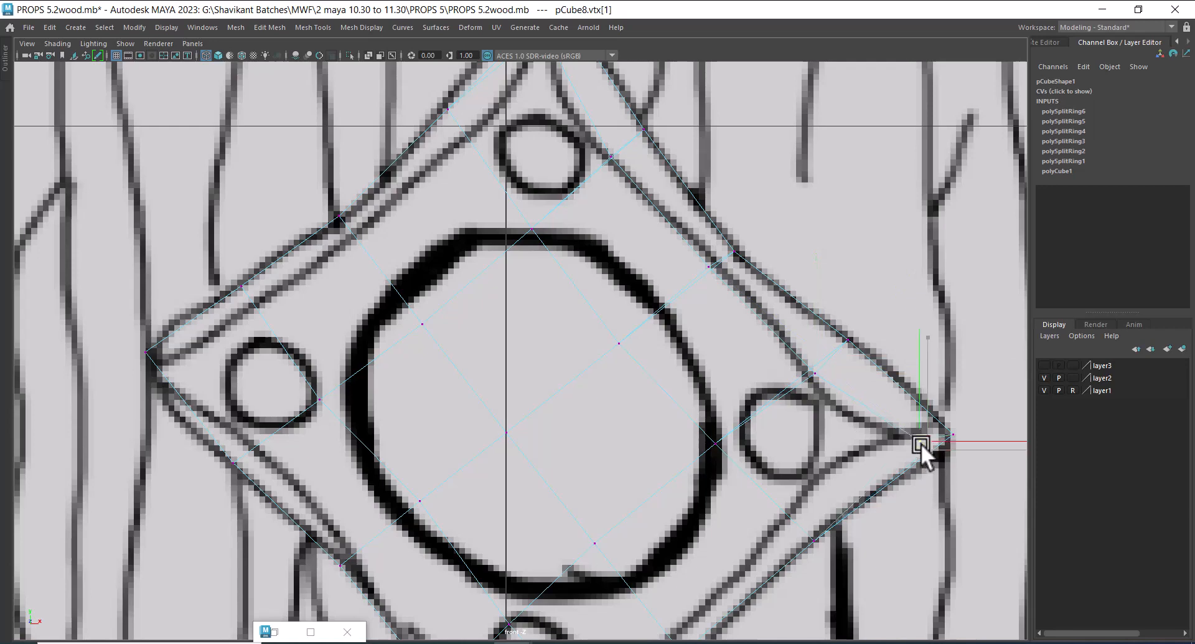
- Pull the front vertices of the lower-right side inward onto the inner line of the sketched diamond
middle_click_drag(843, 495, 843, 391, "alt")
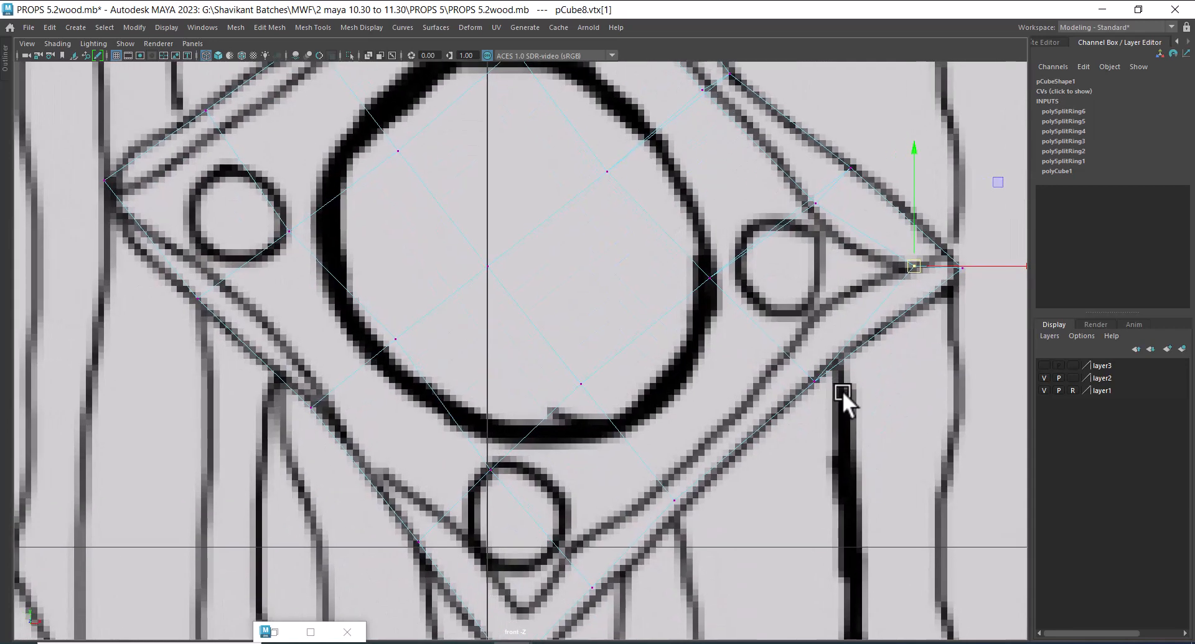
left_click(847, 392)
left_click_drag(820, 385, 791, 350)
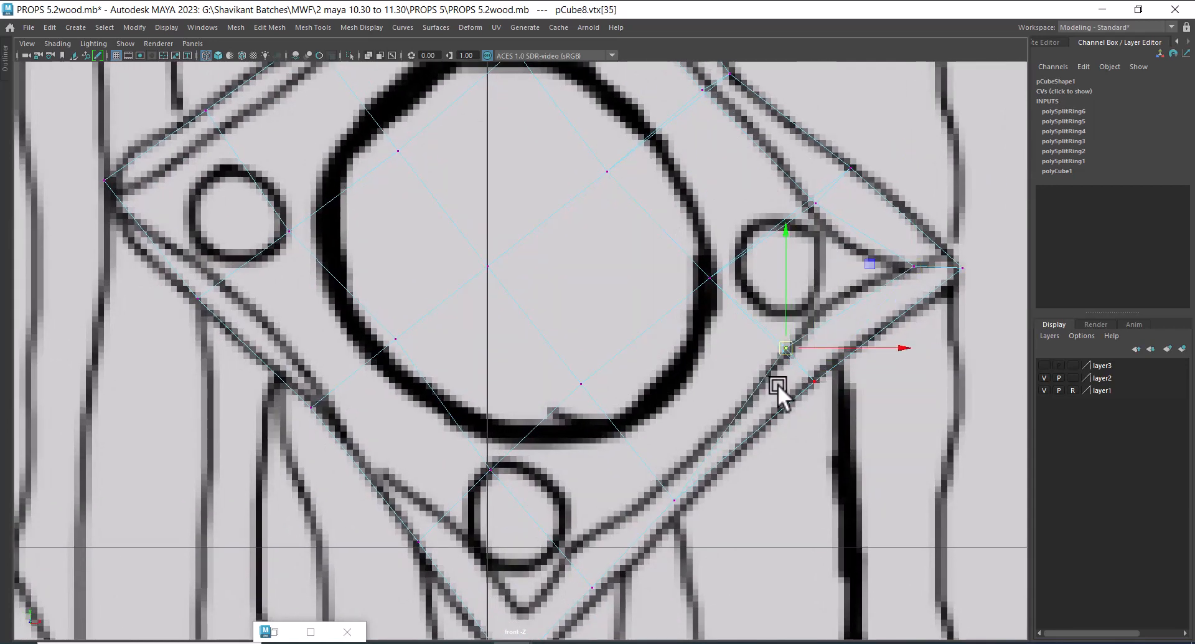
left_click(689, 518)
left_click_drag(676, 501, 660, 481)
left_click(604, 582)
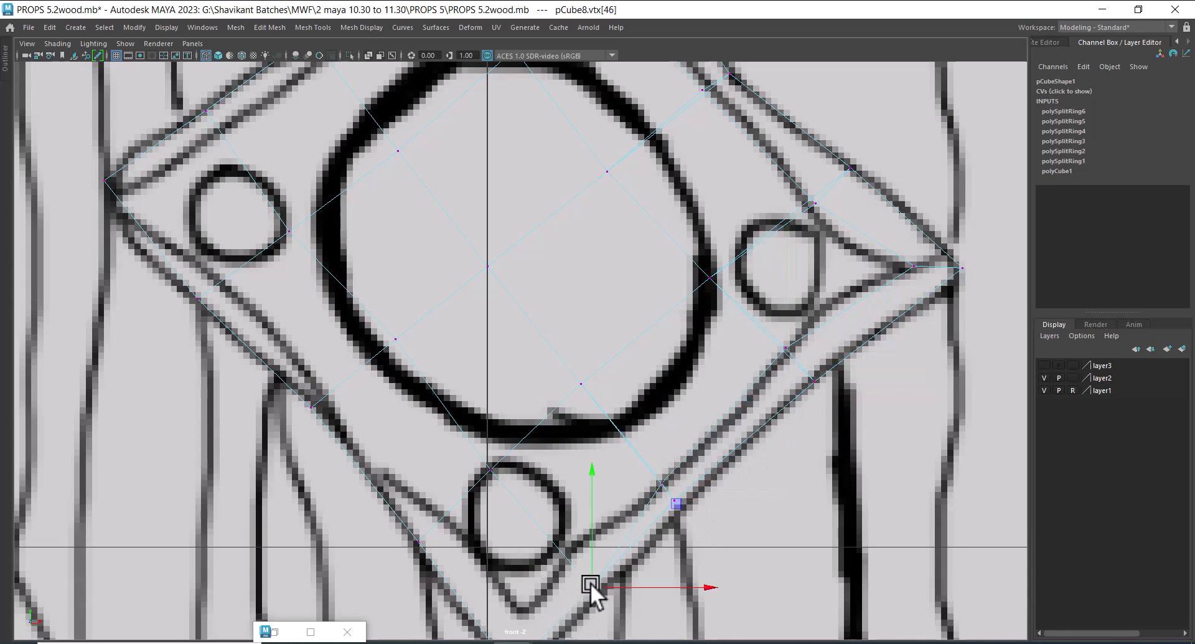
left_click_drag(590, 581, 584, 558)
middle_click_drag(688, 526, 734, 439, "alt")
left_click(676, 479)
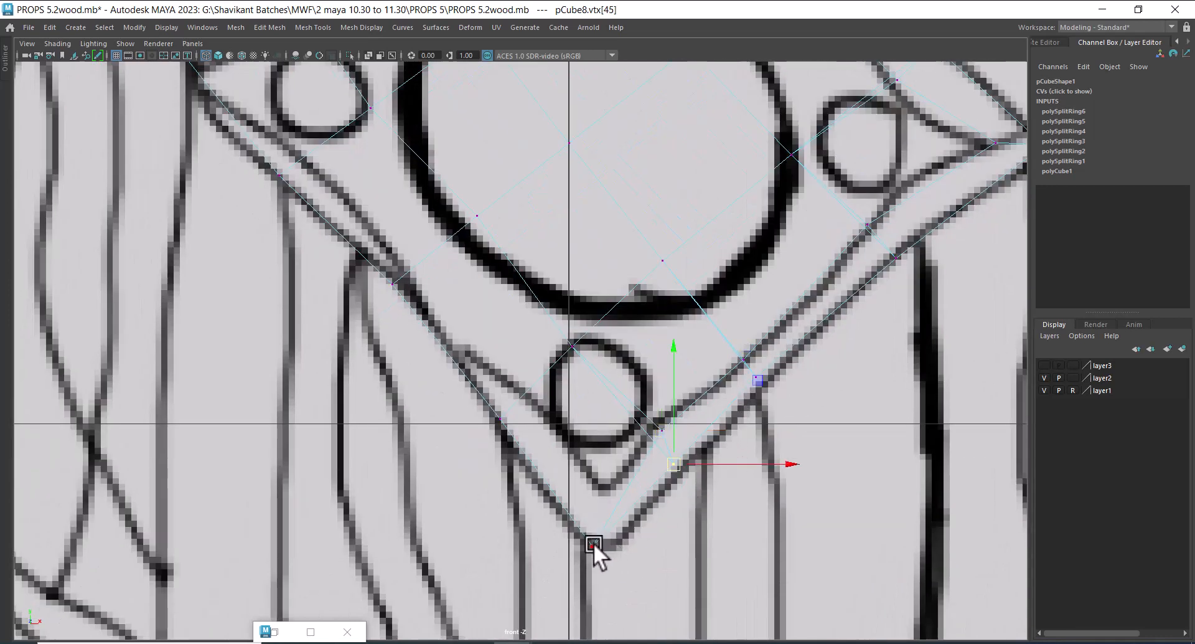
- Select the front bottom corner vertex and raise it onto the lower tip of the sketched inner line
left_click(761, 482)
key("space")
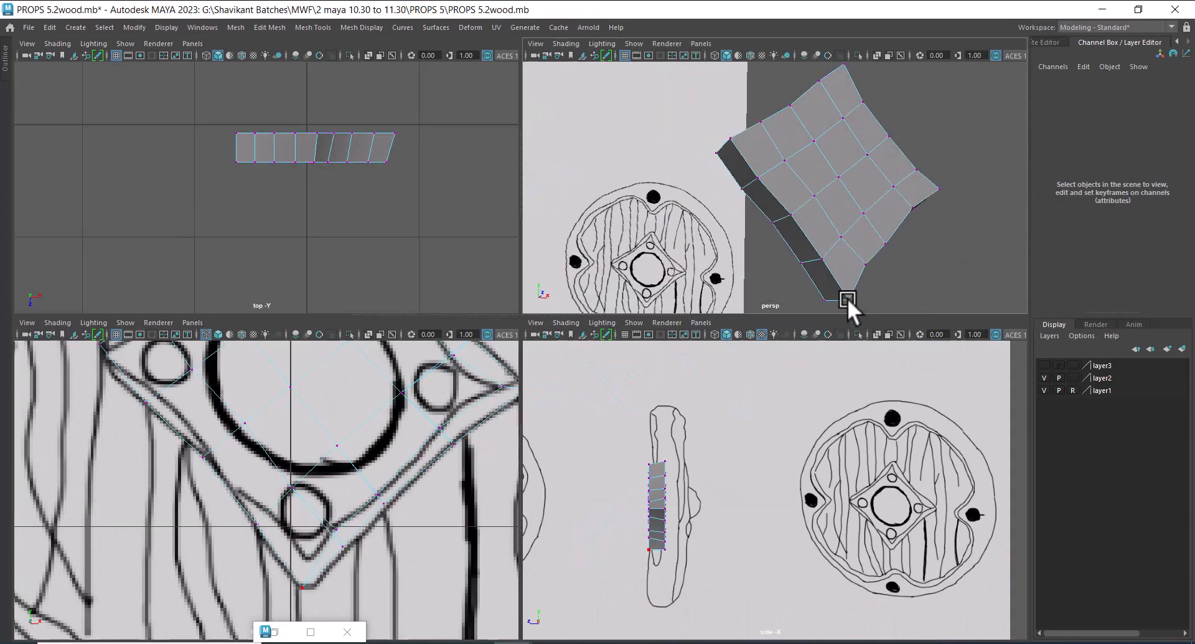
left_click(847, 299)
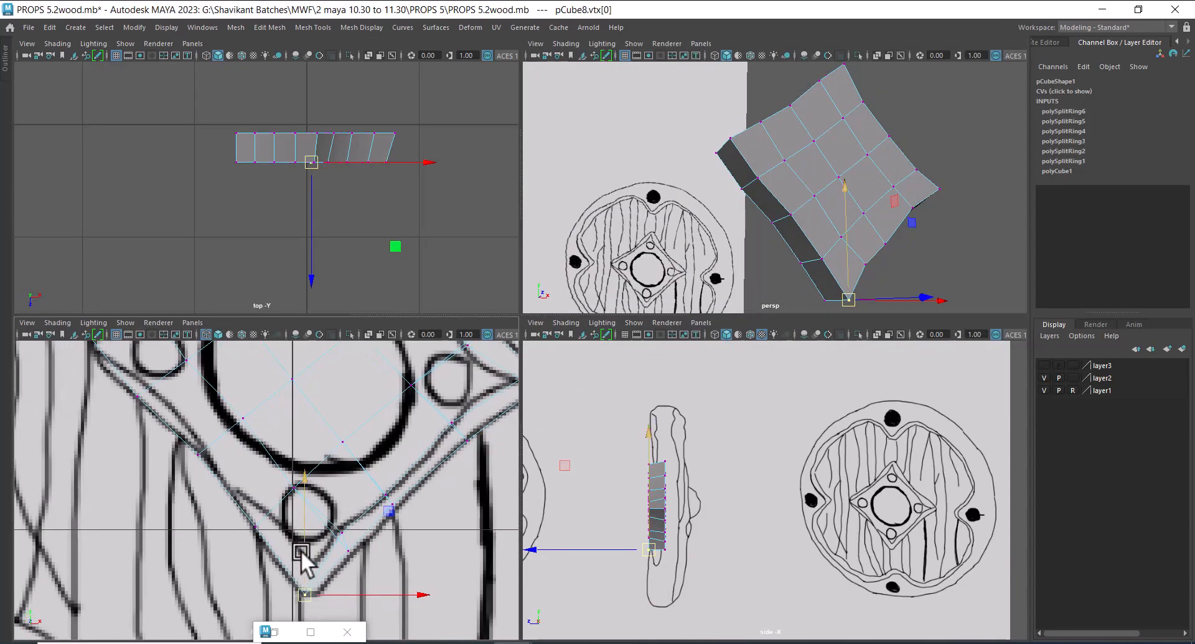
left_click_drag(301, 550, 309, 518)
scroll(299, 526, "up", 1)
middle_click_drag(299, 526, 318, 531, "alt")
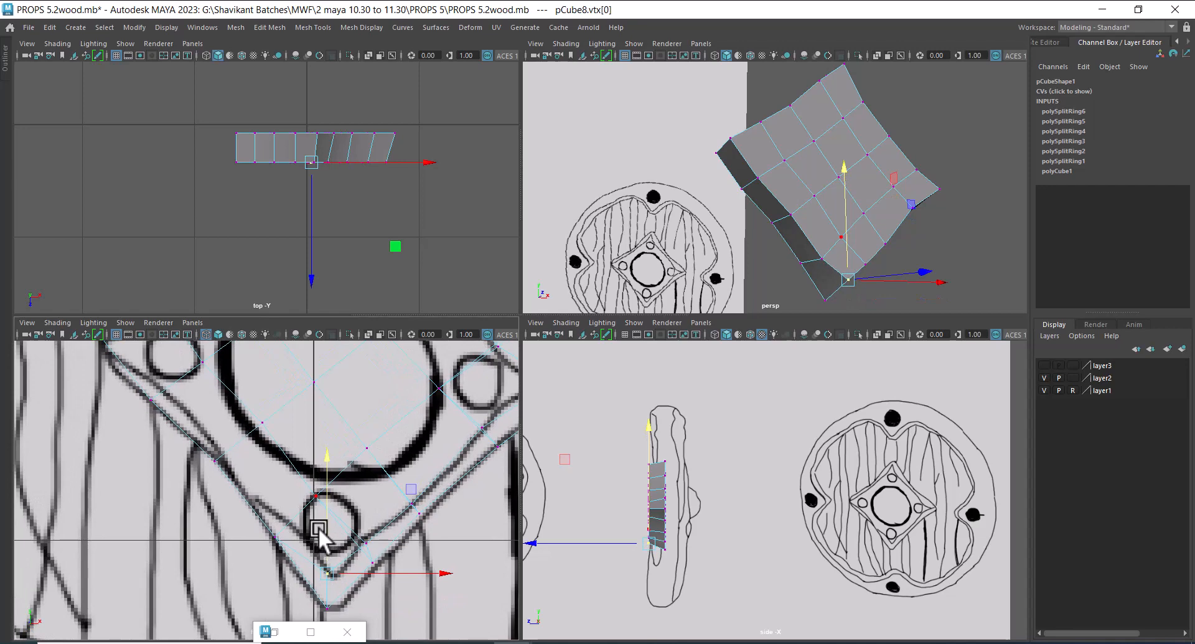
- Pull the front vertices of the lower-left side inward onto the inner line, leaving the back vertices on the outer line
left_click(277, 539)
left_click_drag(276, 539, 287, 525)
left_click(212, 489)
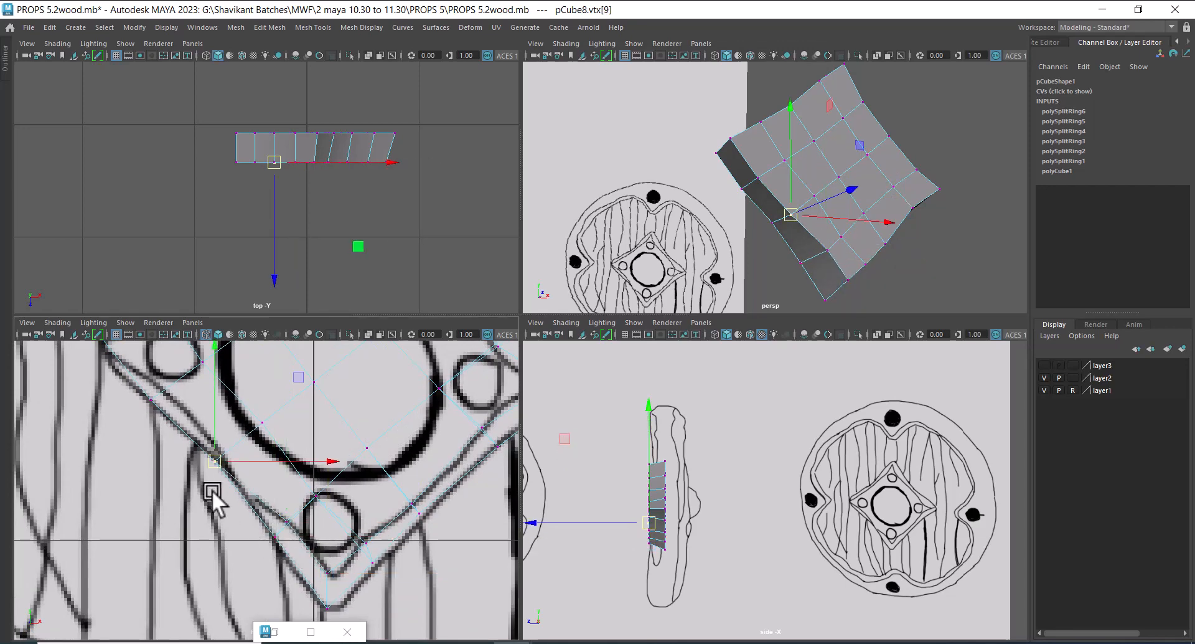
left_click_drag(212, 461, 218, 458)
left_click(214, 462)
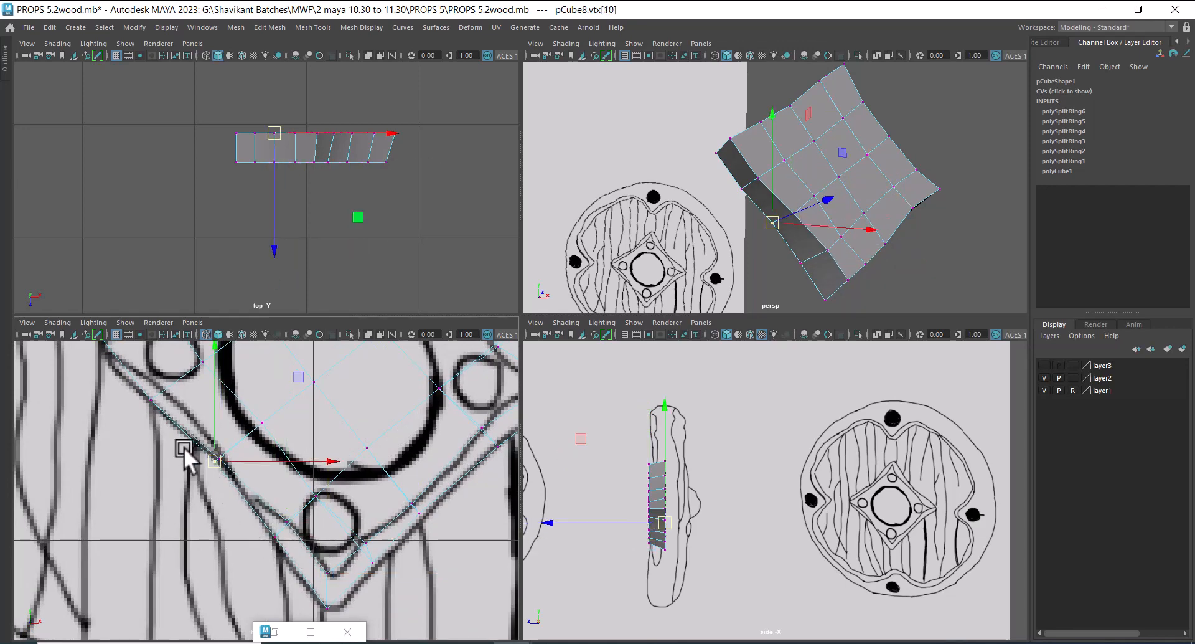
left_click(913, 207)
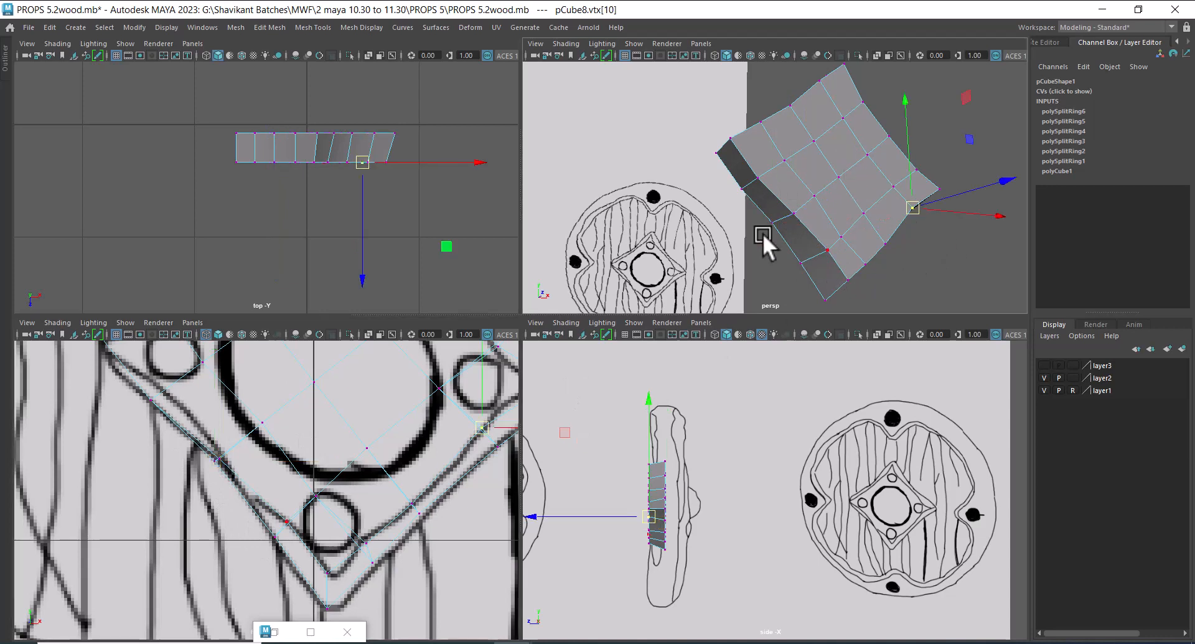
left_click(760, 178)
middle_click_drag(225, 492, 258, 562, "alt")
left_click_drag(183, 471, 197, 466)
middle_click_drag(245, 508, 256, 552, "alt")
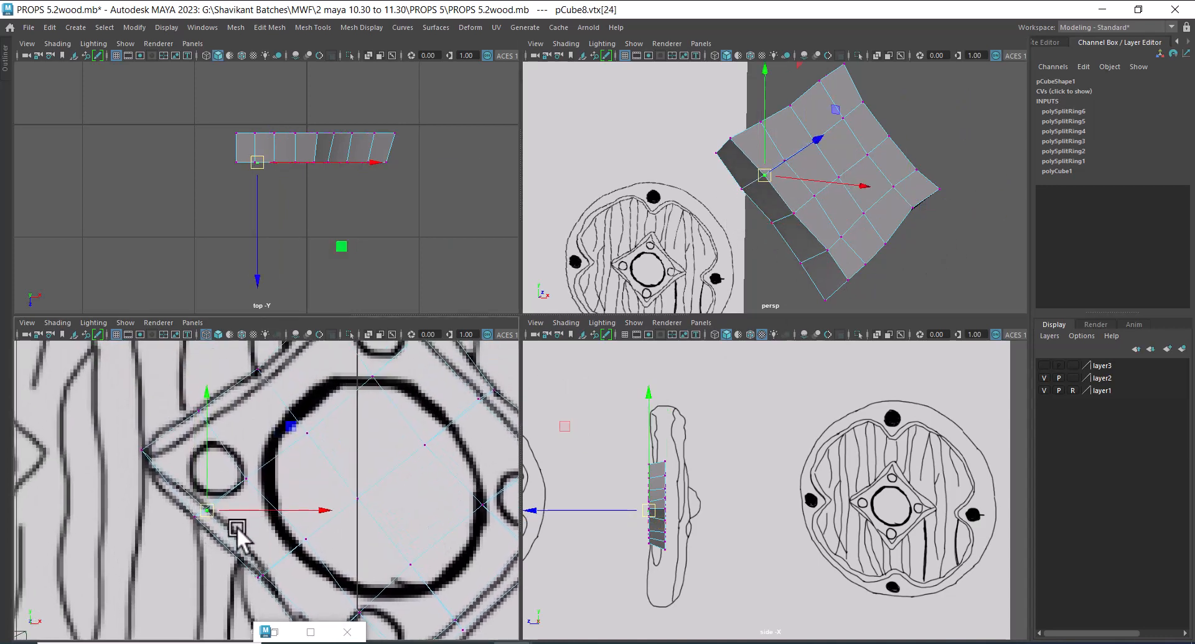
left_click(195, 515)
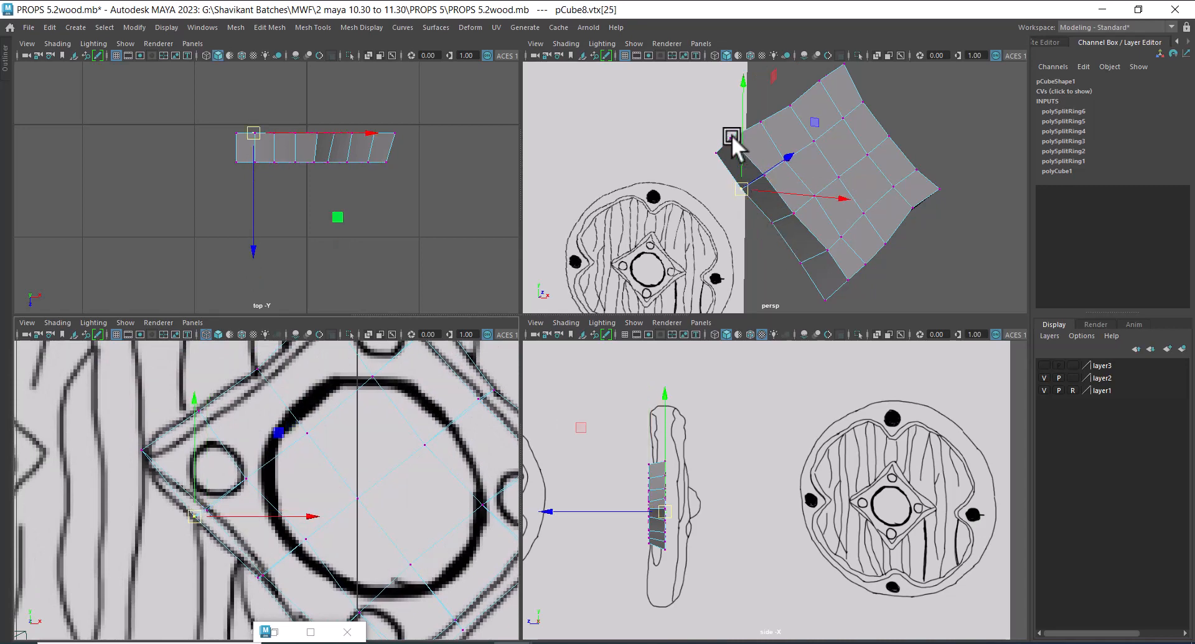
- Move the front left corner vertex and the front vertices of the upper-left side inward onto the sketched inner line
left_click(148, 456)
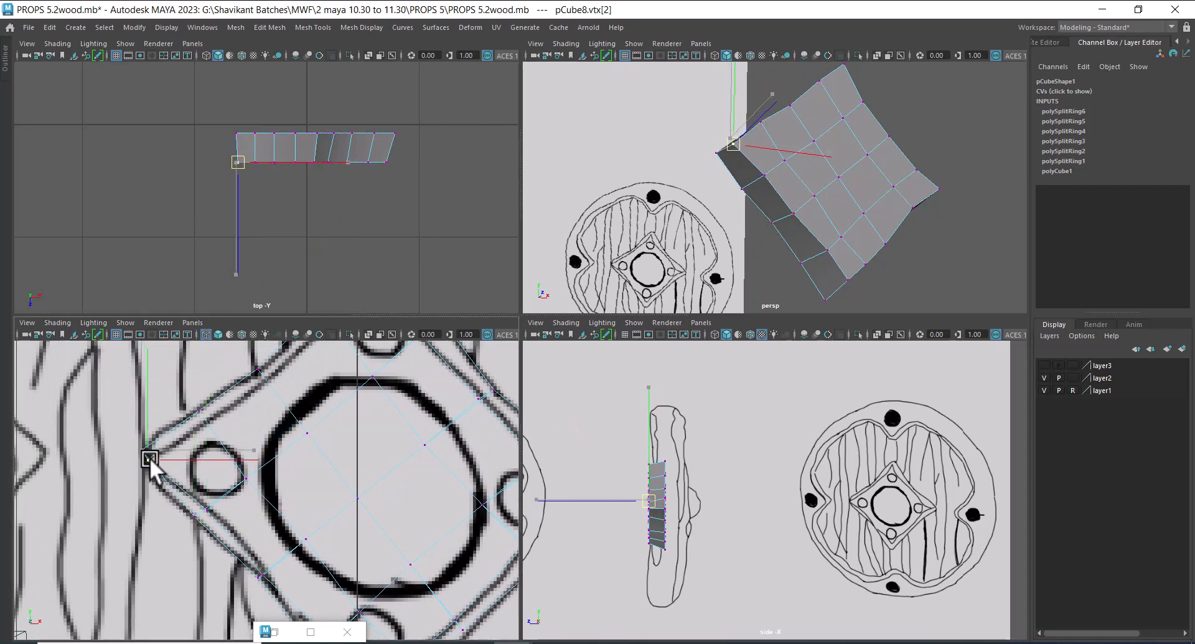
middle_click_drag(260, 455, 293, 535, "alt")
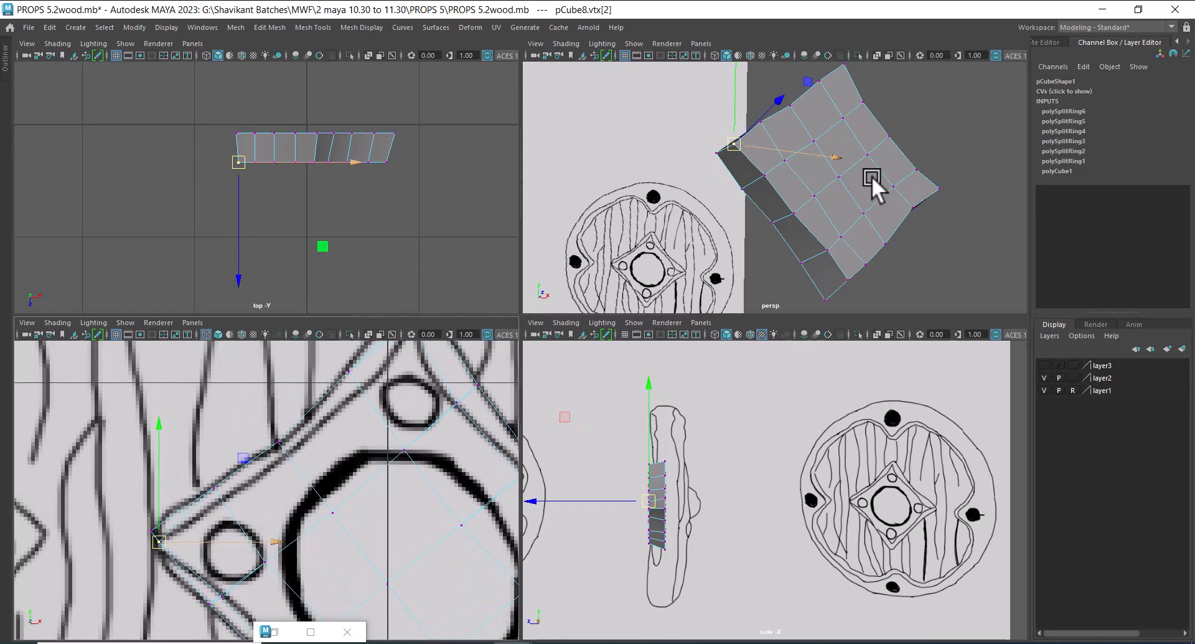
left_click_drag(872, 175, 808, 199, "alt")
left_click(918, 144)
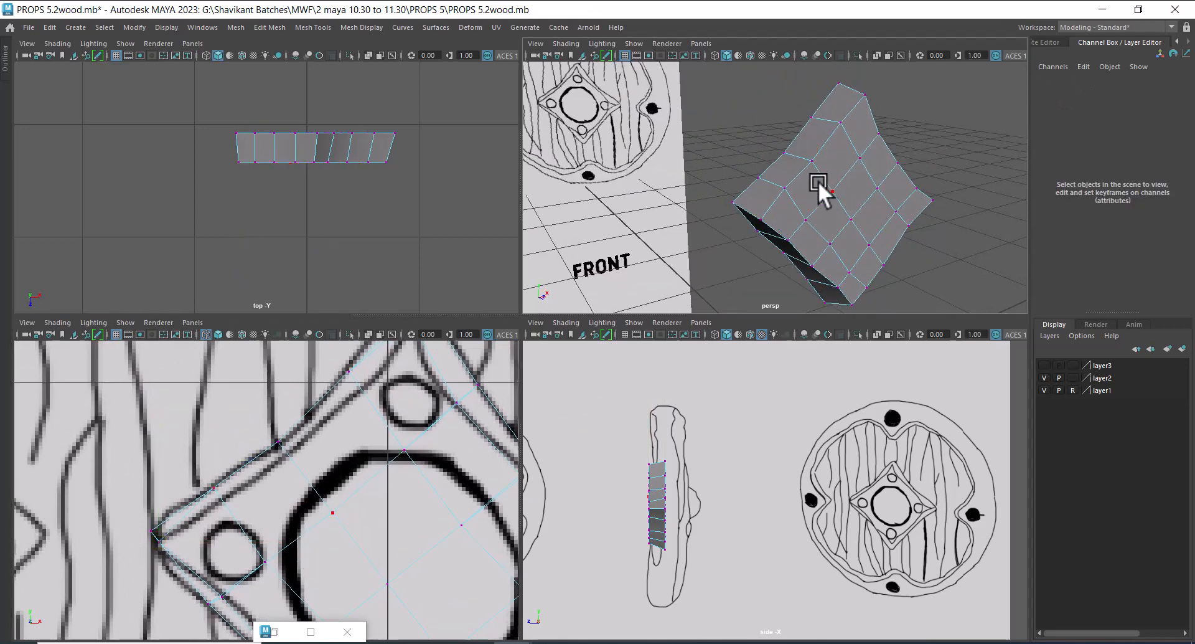
left_click(786, 186)
left_click(220, 489)
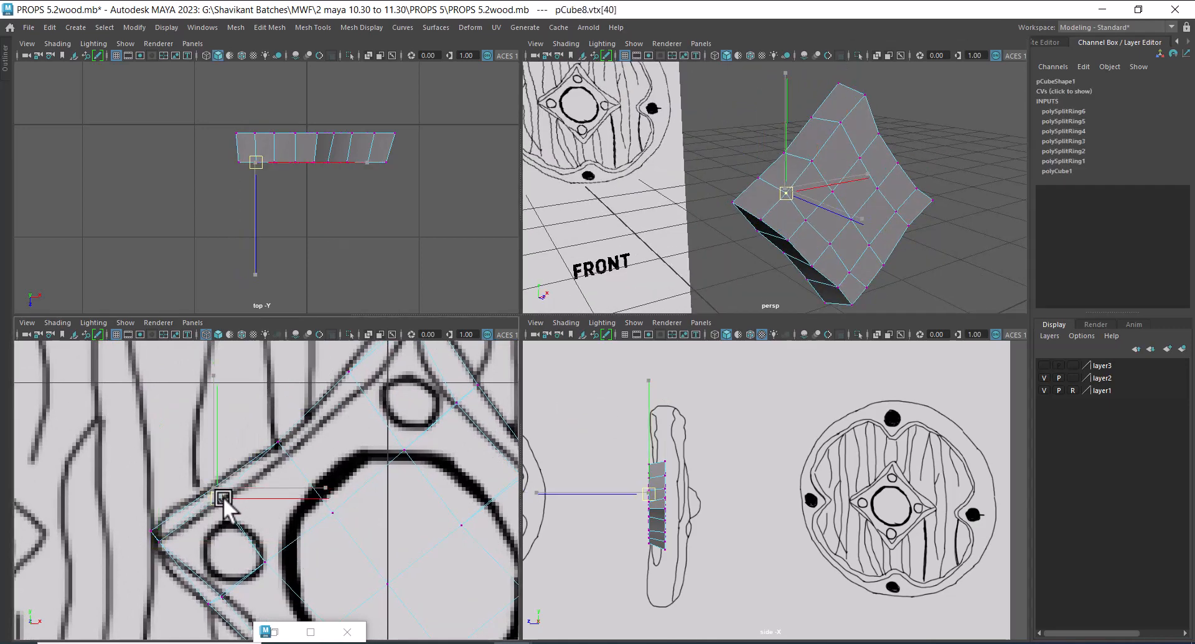
left_click(291, 447)
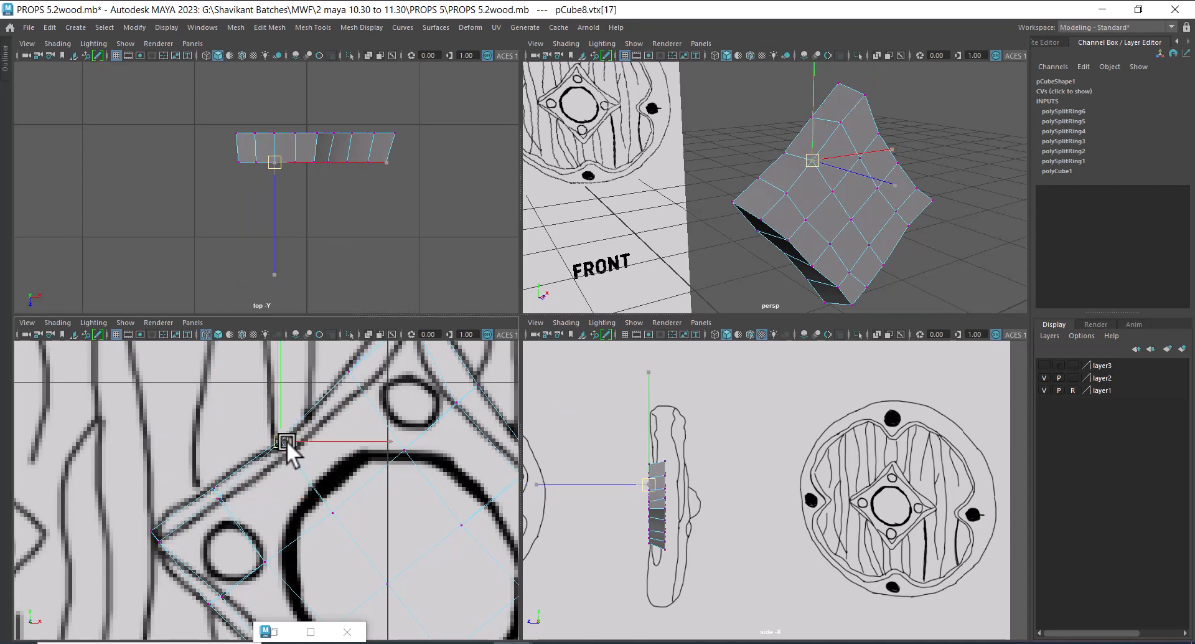
left_click(362, 385)
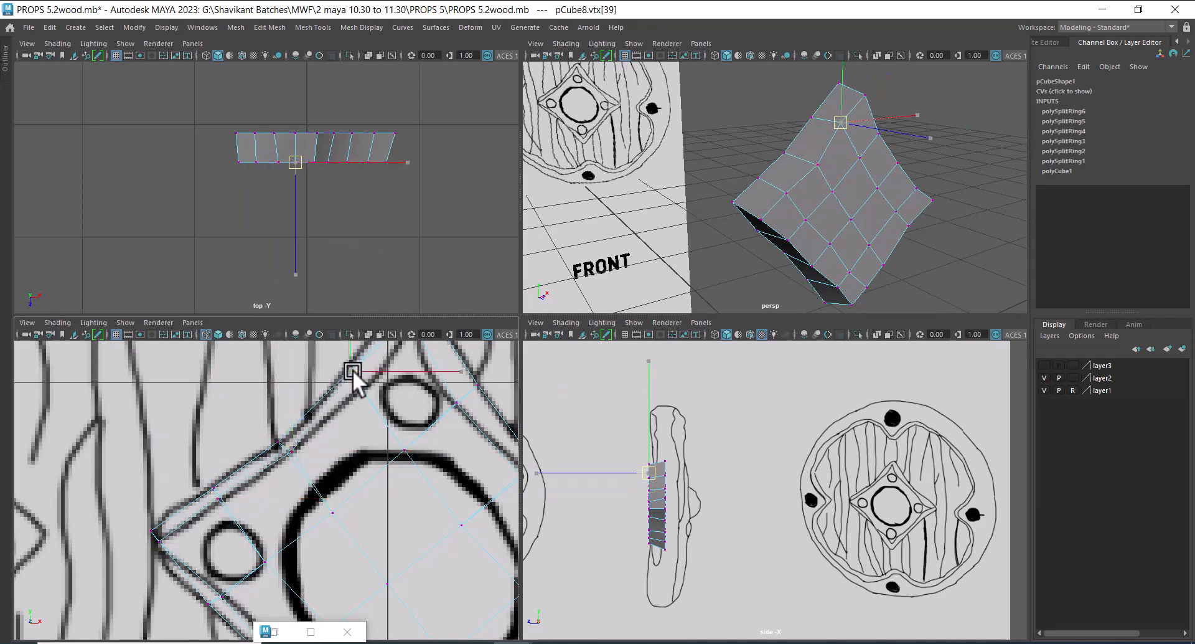
middle_click_drag(376, 443, 327, 498, "alt")
scroll(326, 466, "up", 1)
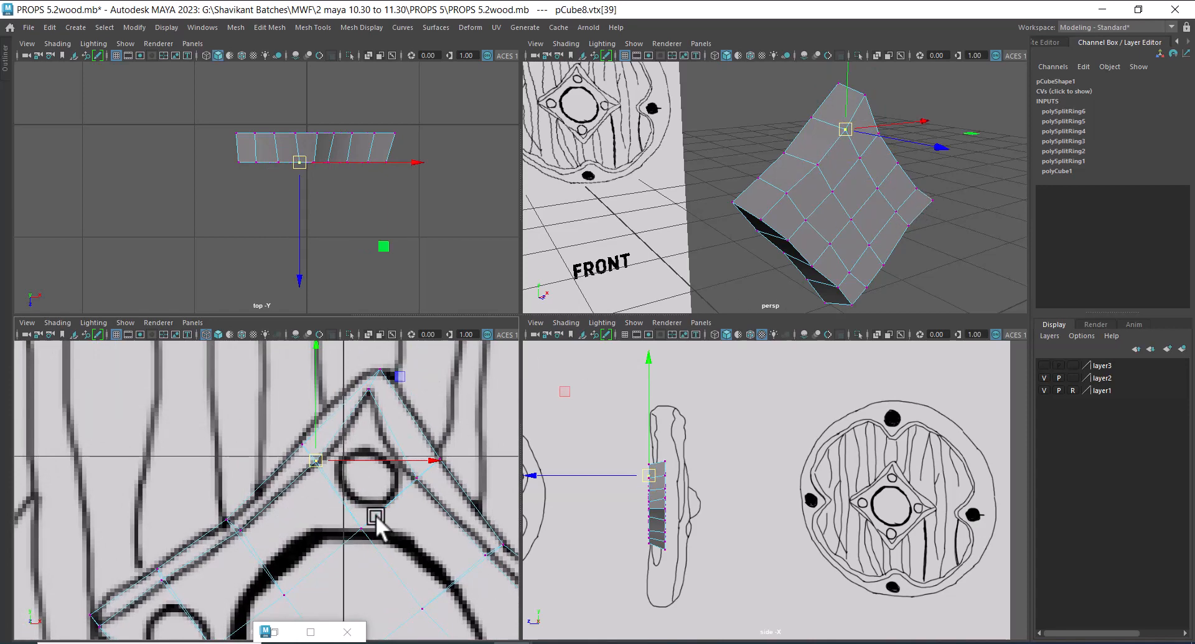
- Return to object mode, select the whole plate and examine its tapered sides in the perspective and front views
scroll(375, 514, "down", 5)
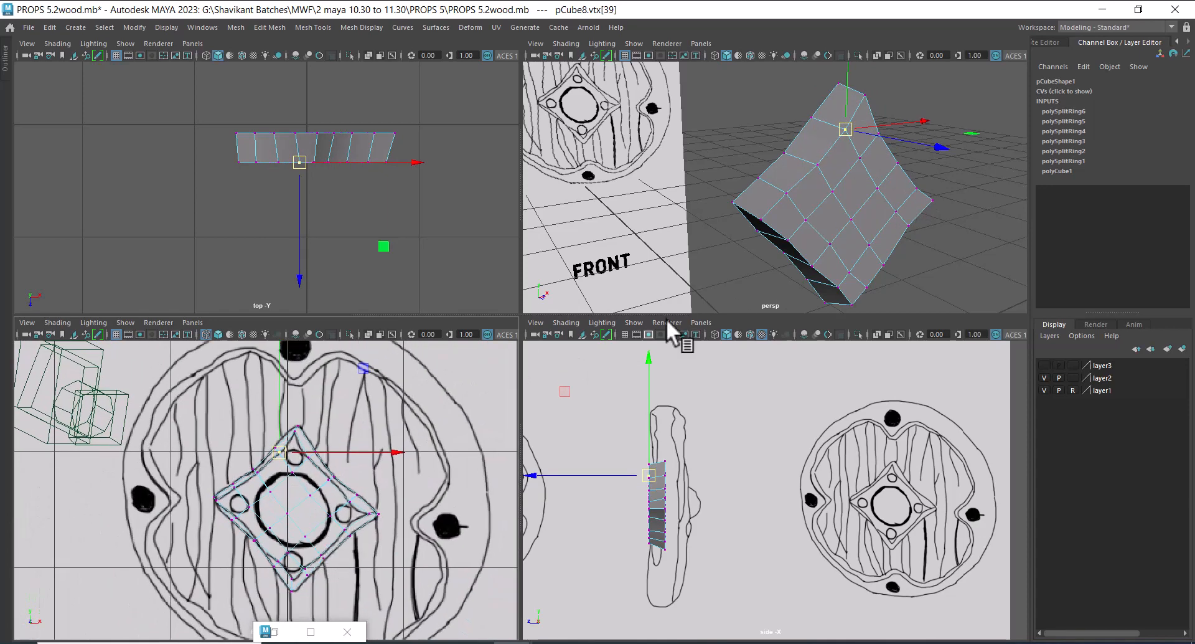
left_click_drag(841, 194, 787, 185, "alt")
right_click_drag(828, 175, 953, 163)
left_click(827, 234)
scroll(920, 255, "down", 3)
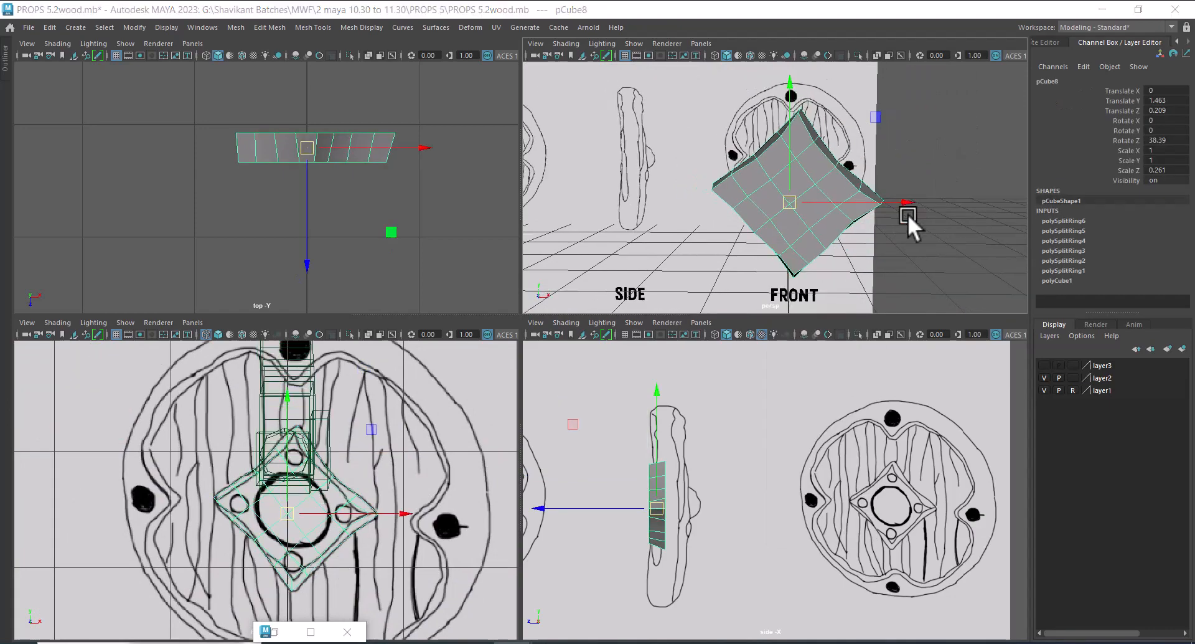
key("space")
left_click_drag(886, 323, 879, 398, "alt")
key("space")
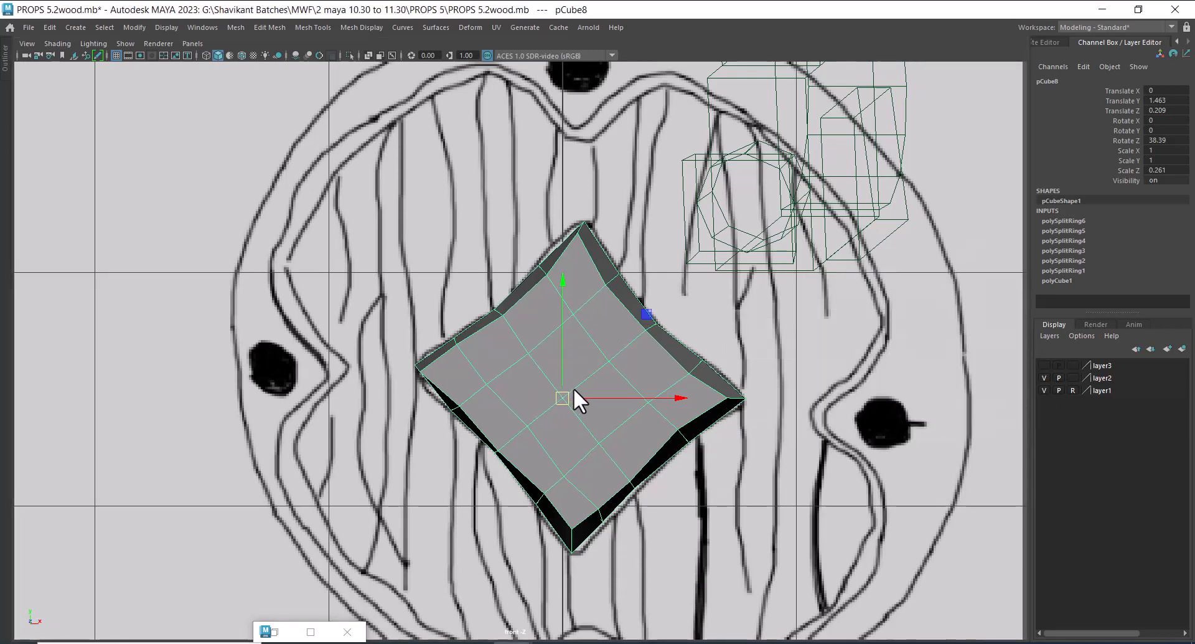
- Examine the tapered plate from several views and compare it with the rivets and centre boss in the sktch-28.jpg reference
key("space")
left_click_drag(797, 248, 858, 248, "alt")
key("space")
left_click(858, 249)
left_click(806, 211)
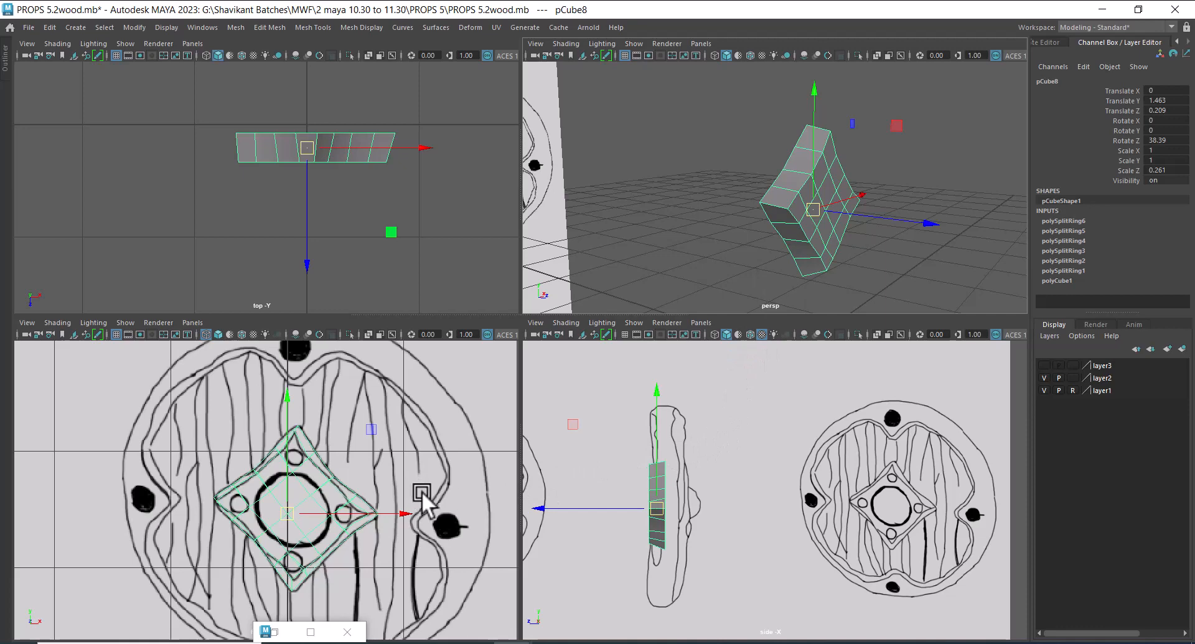
left_click(522, 640)
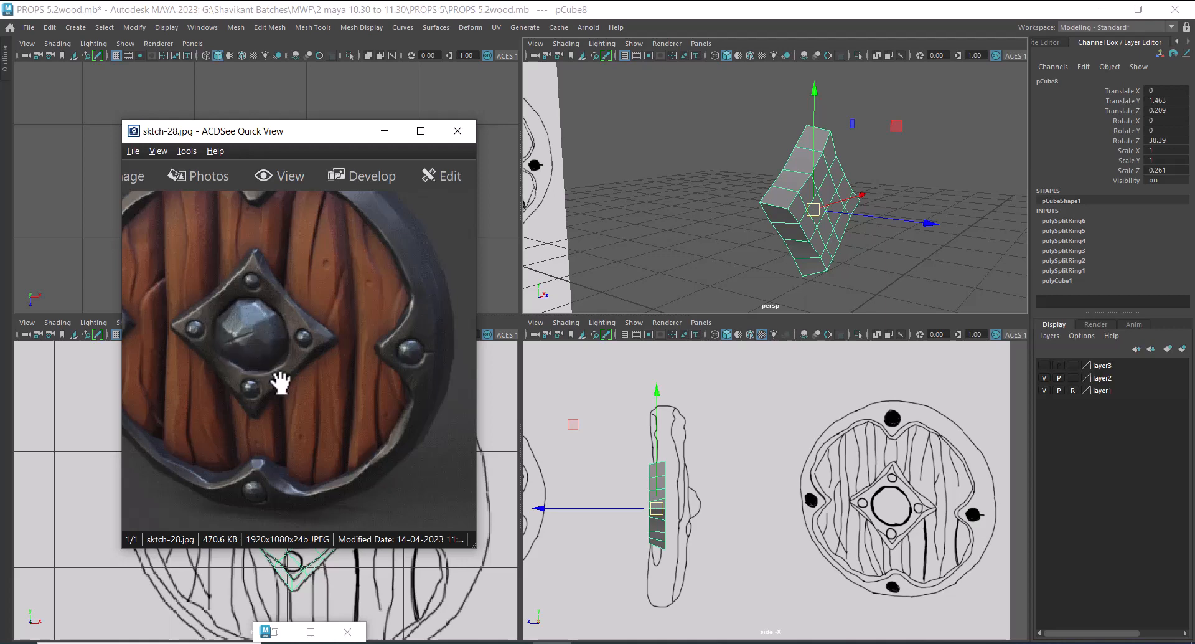
left_click(384, 130)
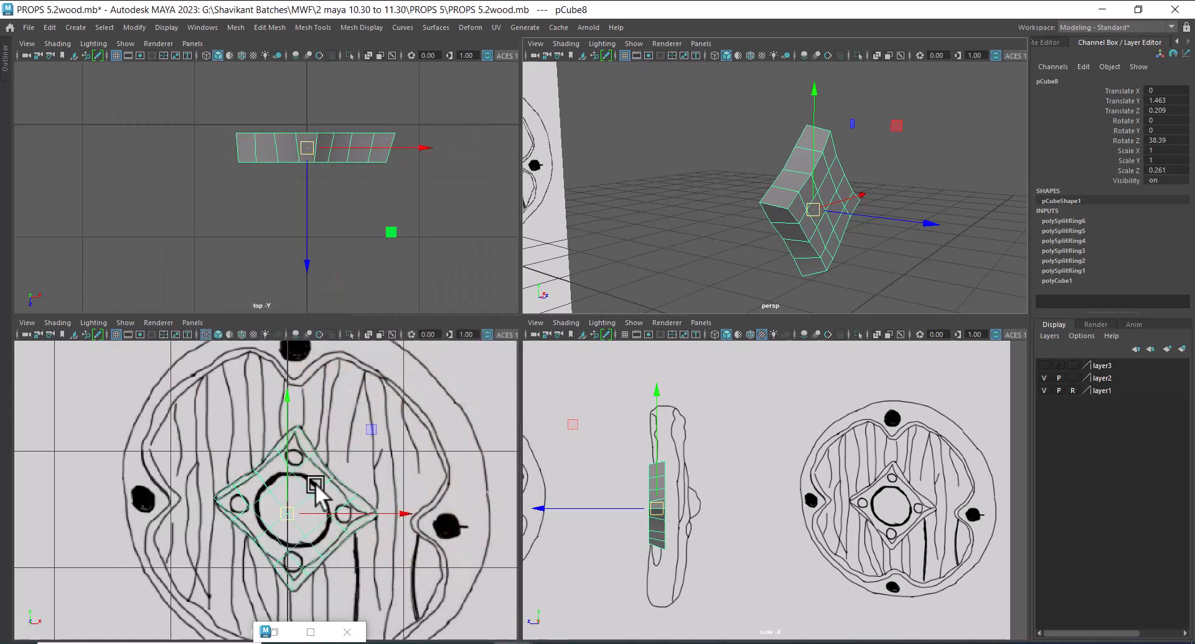
- Create a polygon sphere and move it up toward the diamond plate in the front view, to about X 0.208, Y 0.888
left_click(76, 27)
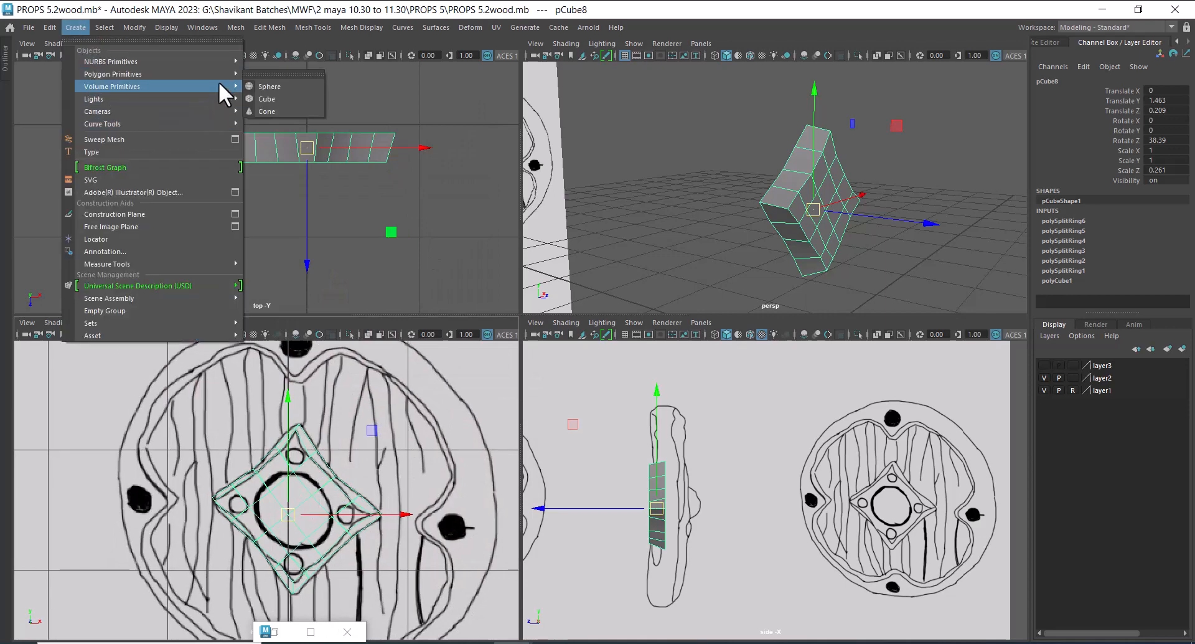
mouse_move(217, 73)
left_click(280, 75)
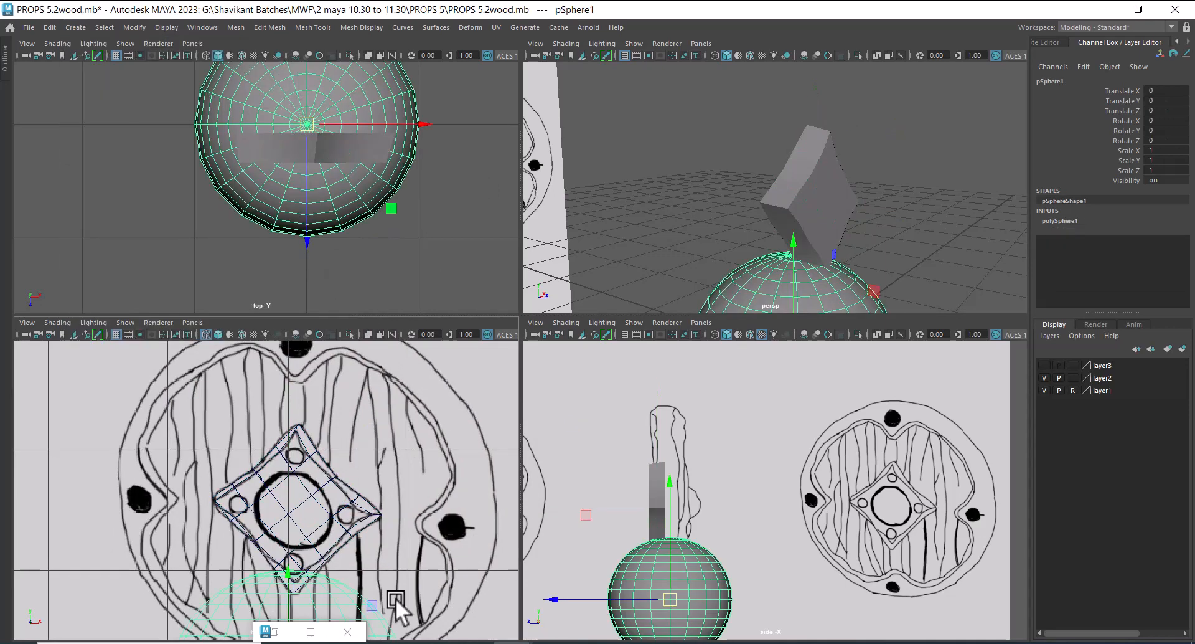
middle_click_drag(395, 600, 365, 495, "alt")
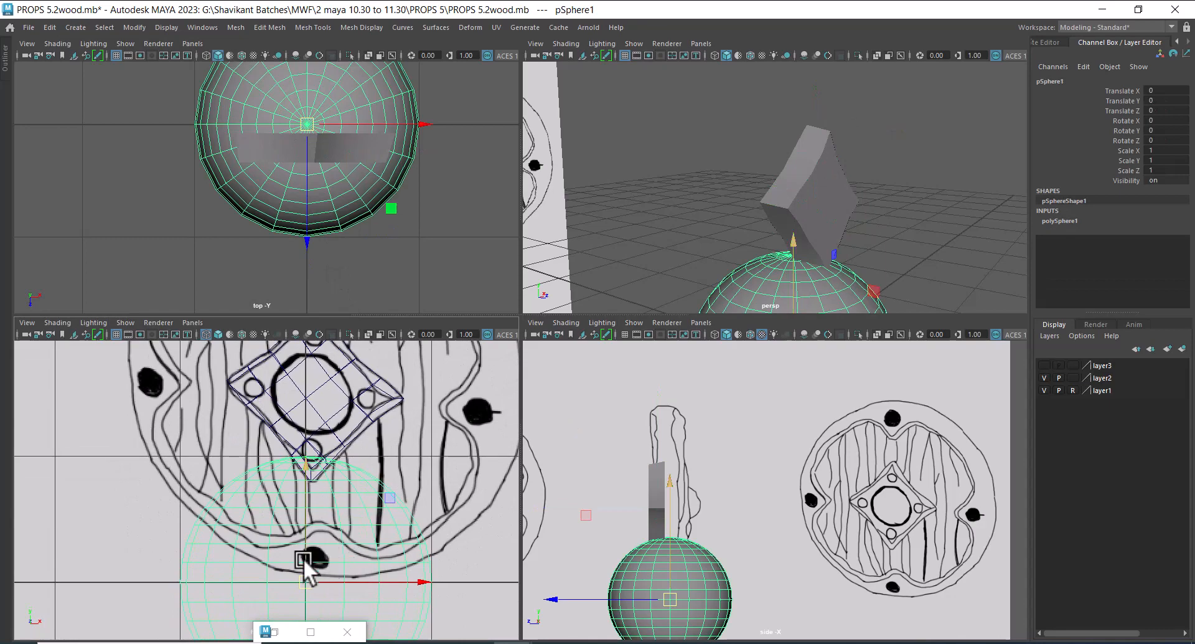
left_click_drag(306, 581, 330, 467)
- Set the sphere's X rotation to 90 so its pole faces the front view
key("space")
scroll(491, 480, "up", 5)
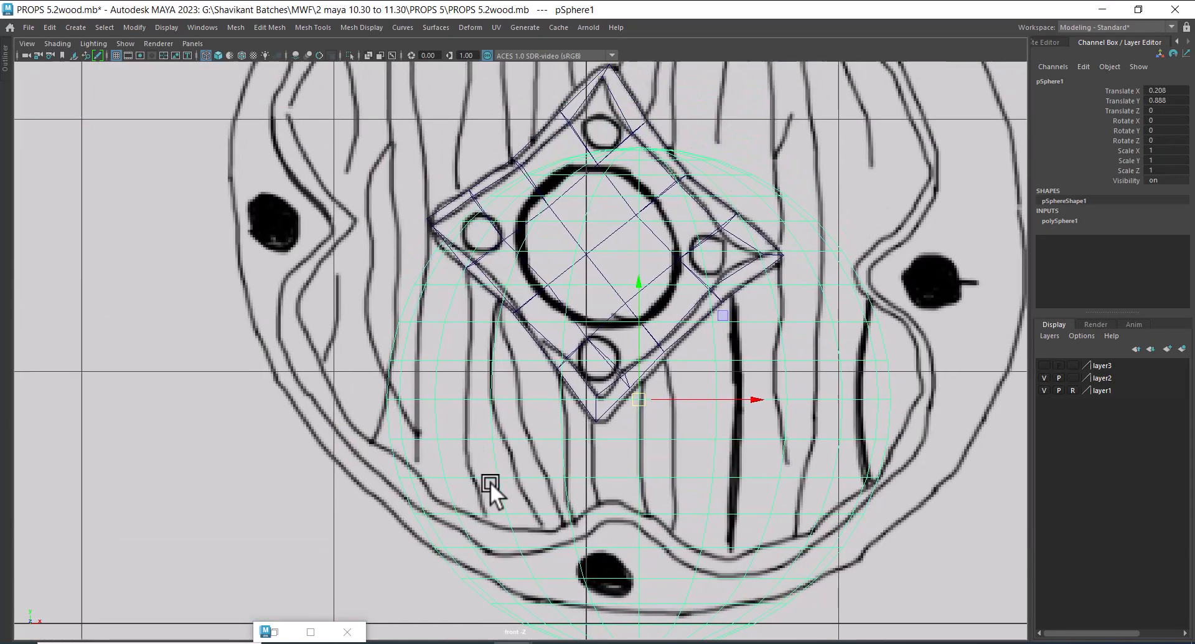
key("e")
mouse_move(624, 452)
left_mouse_down()
mouse_move(627, 405)
mouse_move(629, 458)
left_mouse_up()
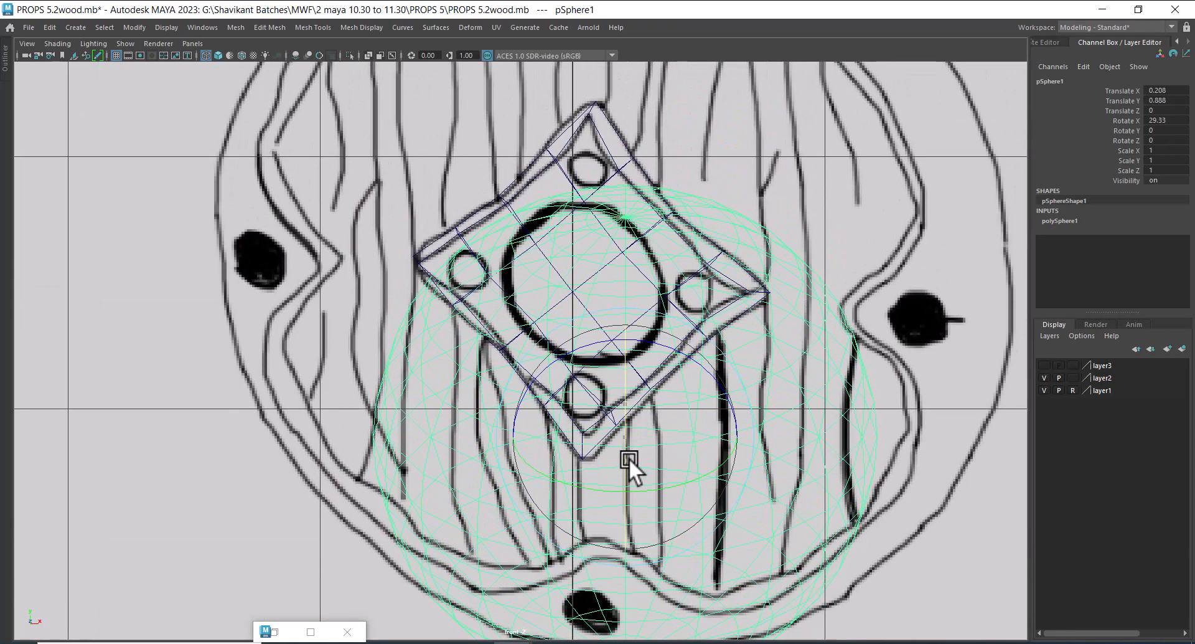
double_click(1170, 120)
key("Return")
scroll(735, 394, "up", 2)
- Scale the sphere uniformly to about 0.079 and centre it on the sketched rivet circle at the diamond's right corner
key("w")
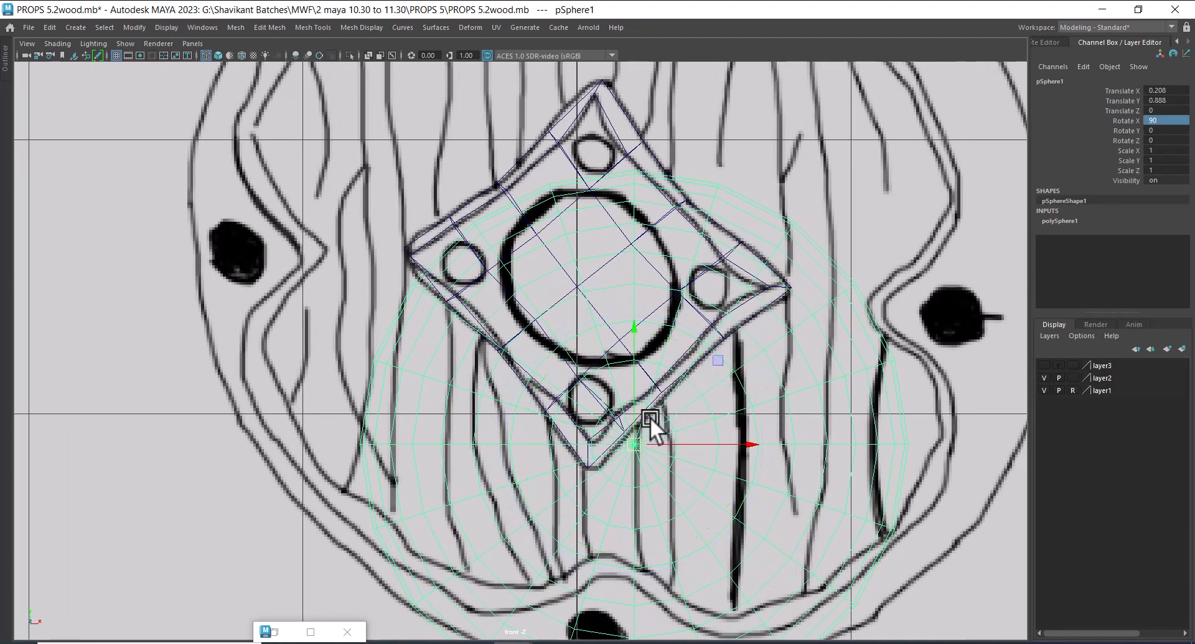
left_click_drag(645, 413, 292, 472)
key("r")
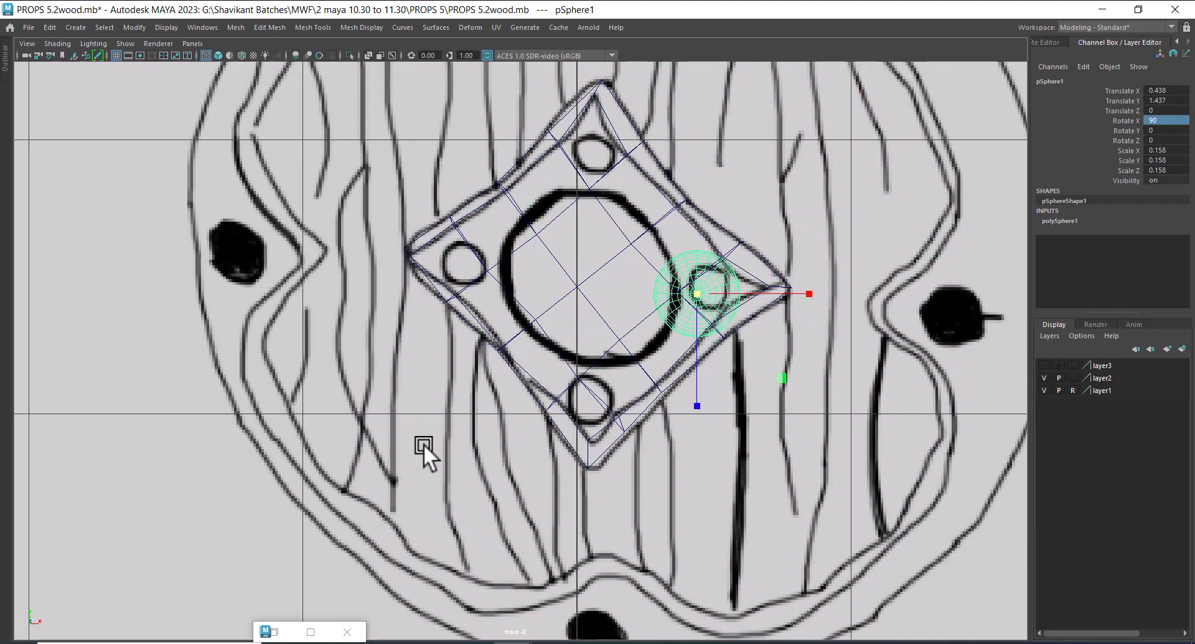
key("w")
scroll(726, 507, "up", 4)
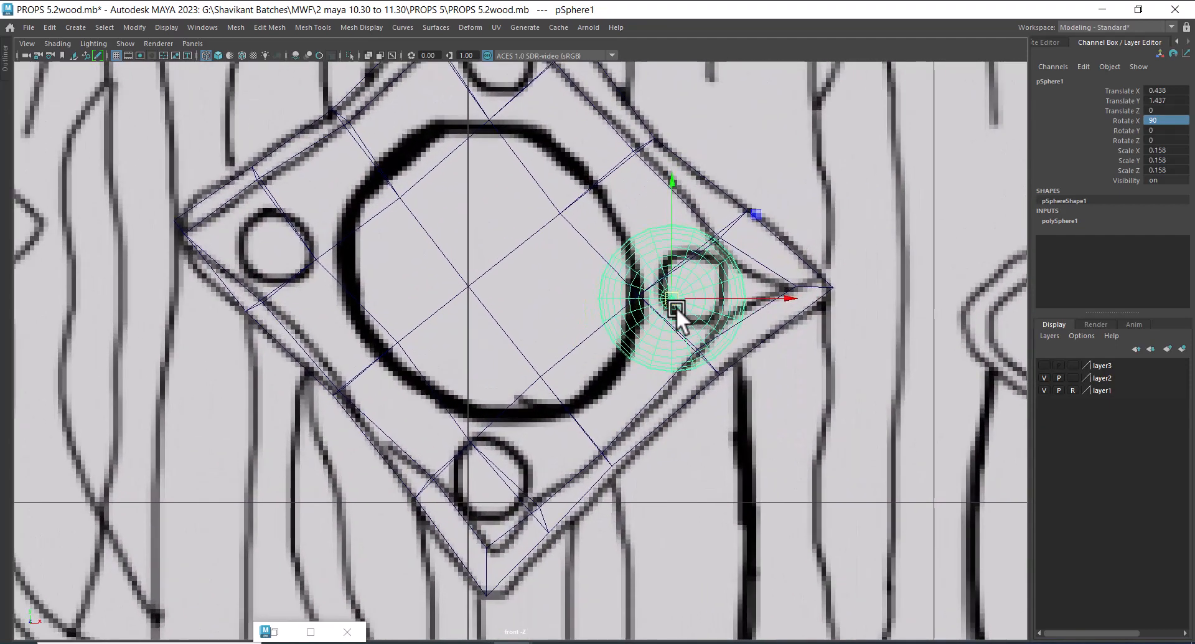
left_click_drag(676, 308, 633, 328)
key("r")
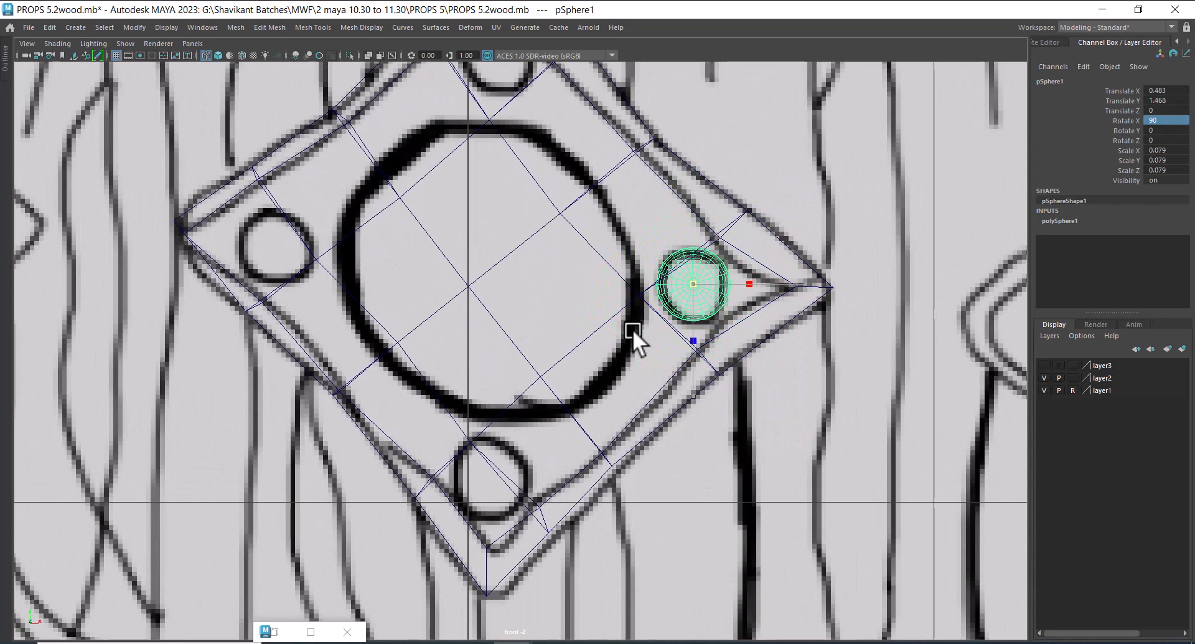
- Move the rivet sphere forward along Z to the plate's front face, at about 0.352
key("w")
key("space")
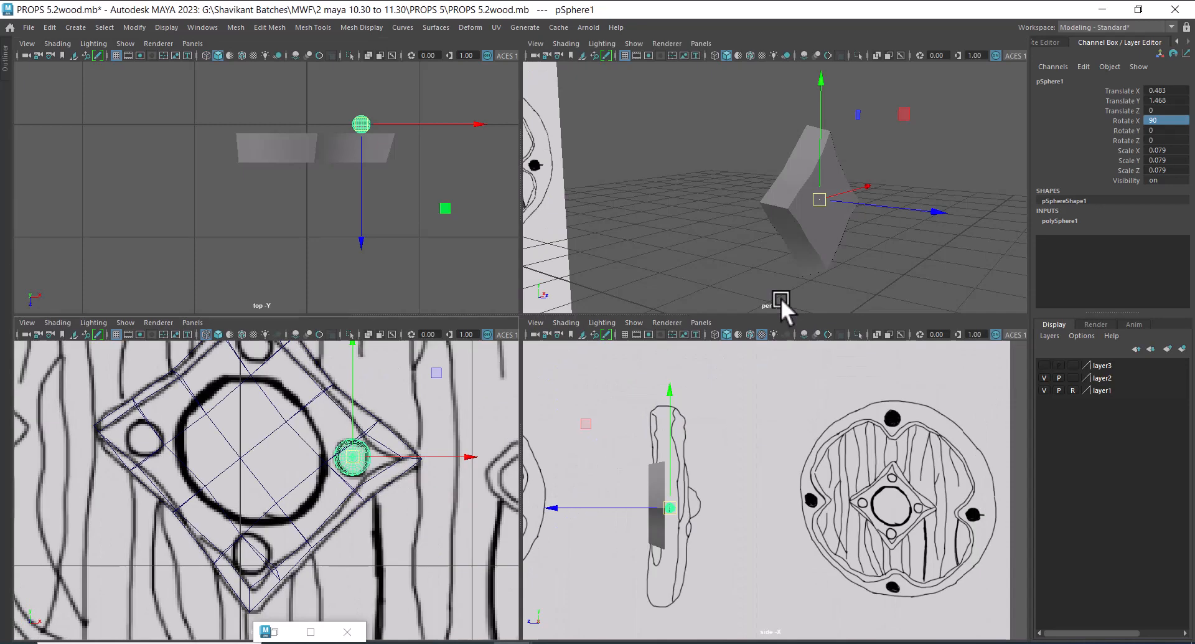
left_click_drag(850, 231, 956, 278, "alt")
scroll(355, 199, "up", 2)
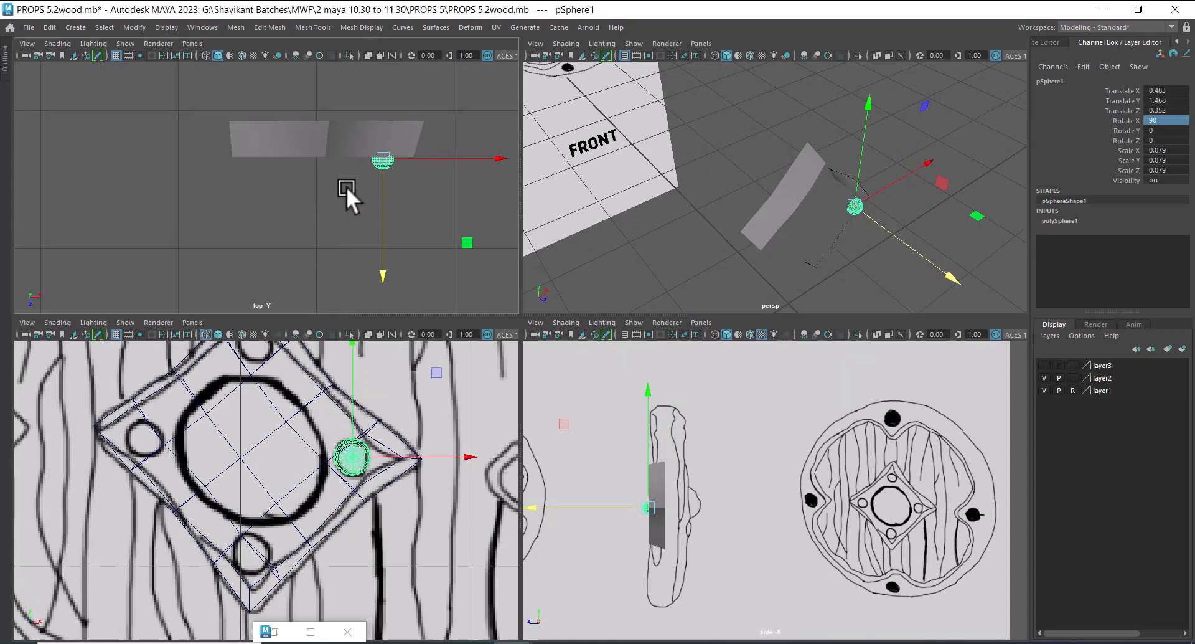
left_click_drag(827, 217, 786, 188, "alt")
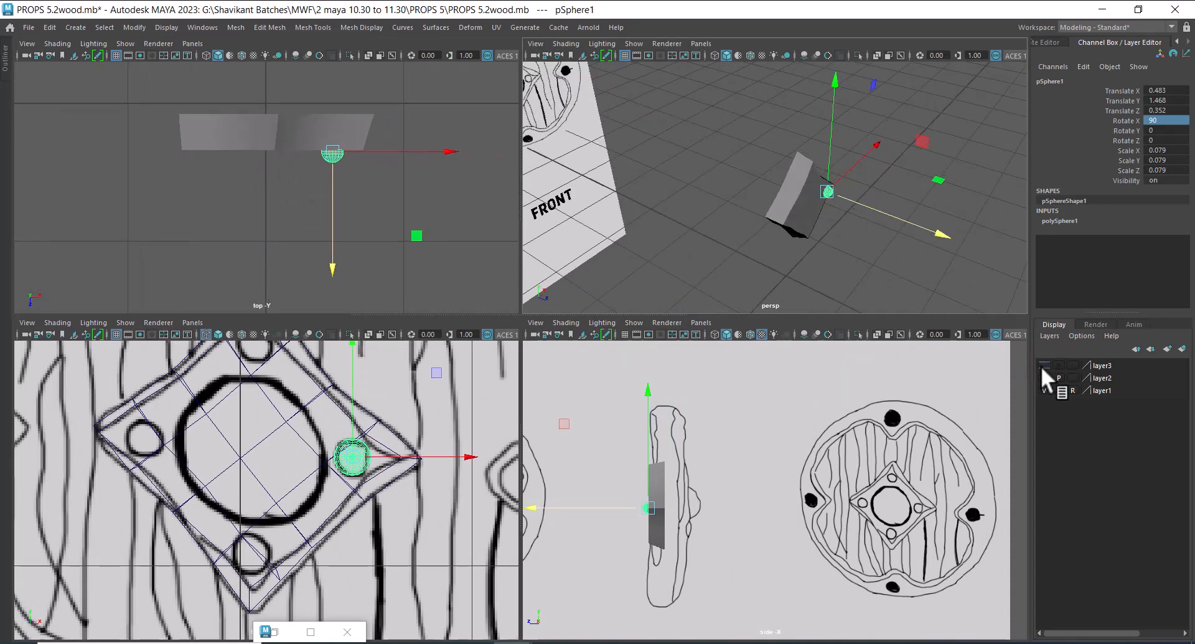
- Show layer3 and push the rivet sphere slightly back in the wireframe top view, to about Z 0.331, half embedded in the plate
left_click(1044, 365)
scroll(394, 226, "up", 4)
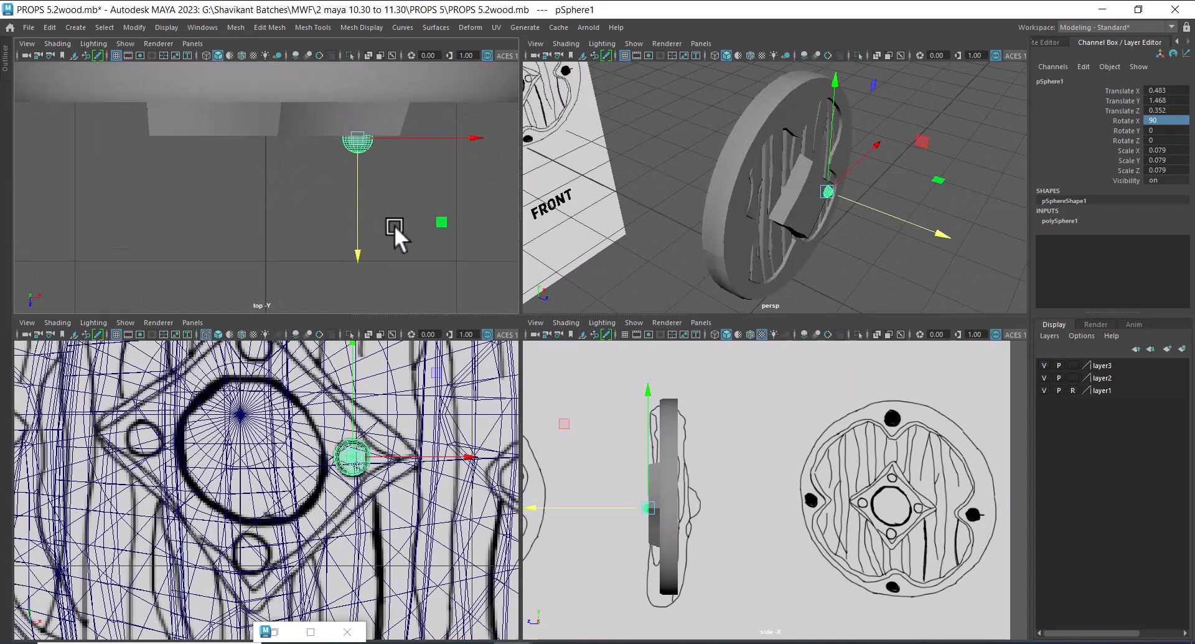
scroll(341, 203, "up", 2)
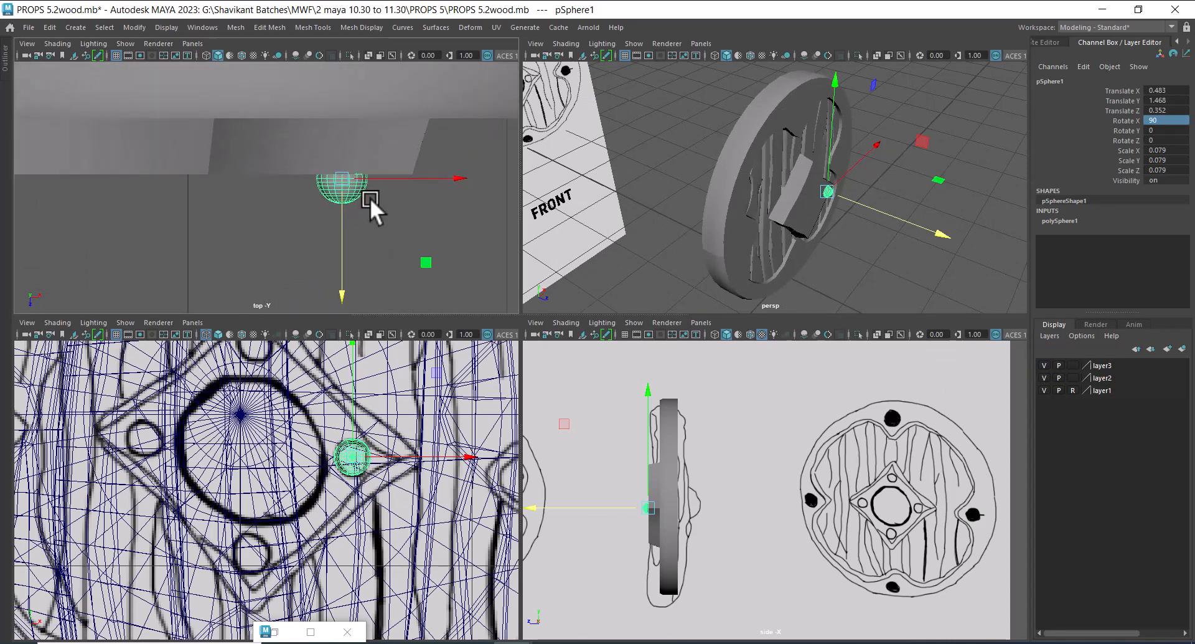
key("4")
left_click_drag(360, 293, 357, 286)
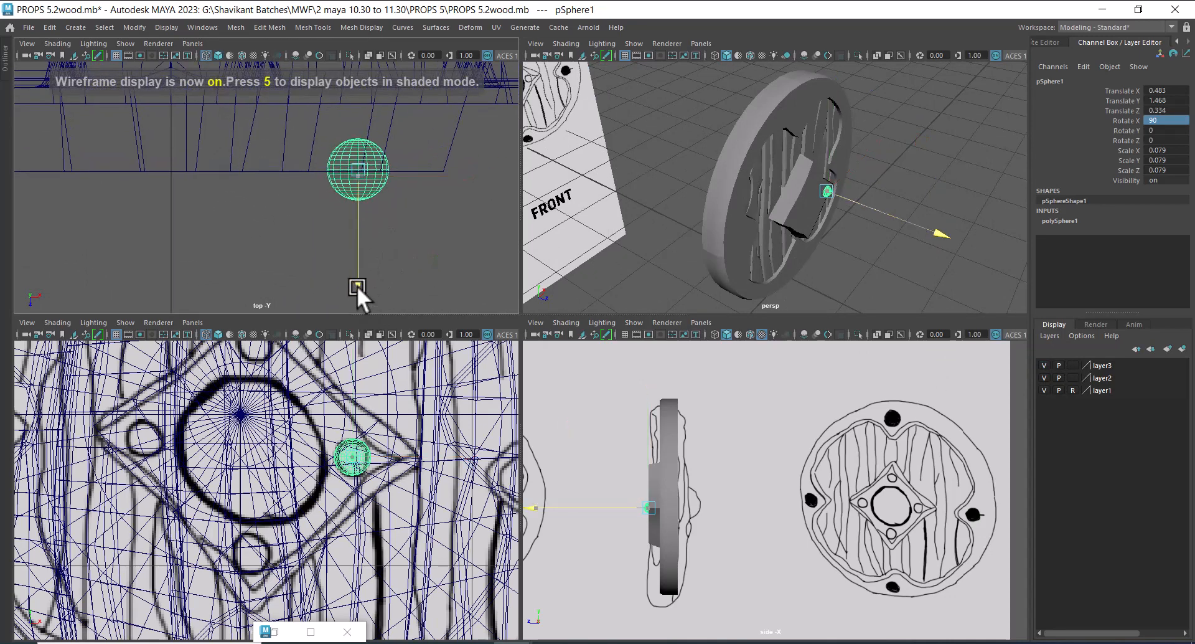
scroll(319, 176, "up", 3)
middle_click_drag(424, 220, 399, 217, "alt")
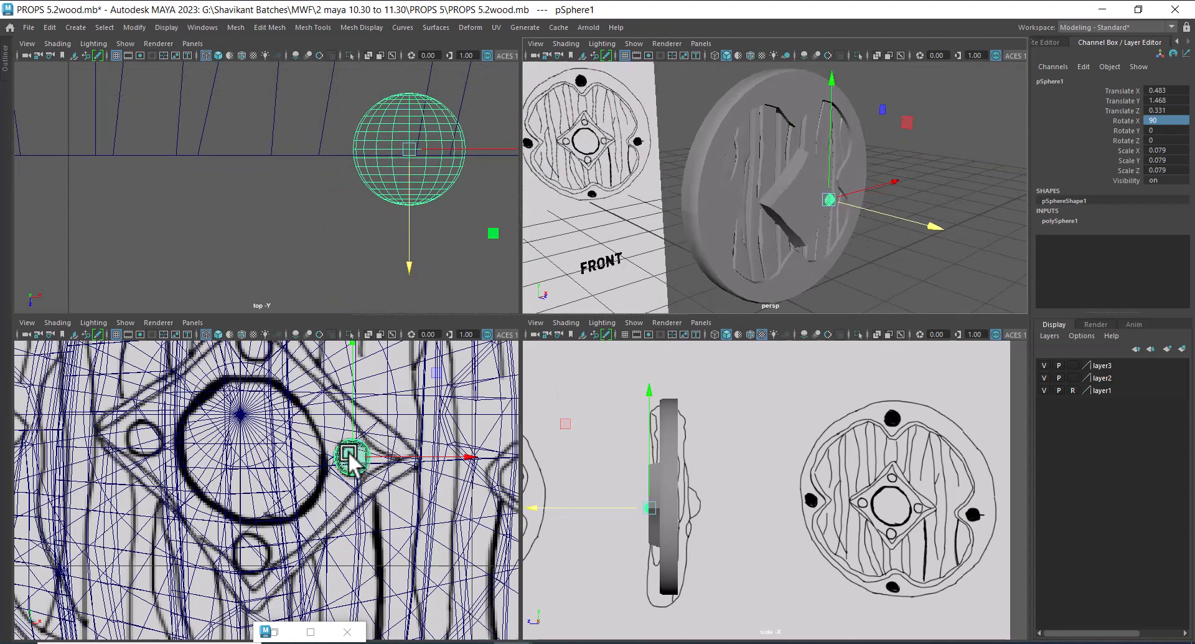
- Duplicate the rivet sphere three times and place the copies on the sketched circles at the diamond's top, left and bottom corners
middle_click_drag(347, 453, 355, 475, "alt")
key("space")
scroll(490, 443, "down", 2)
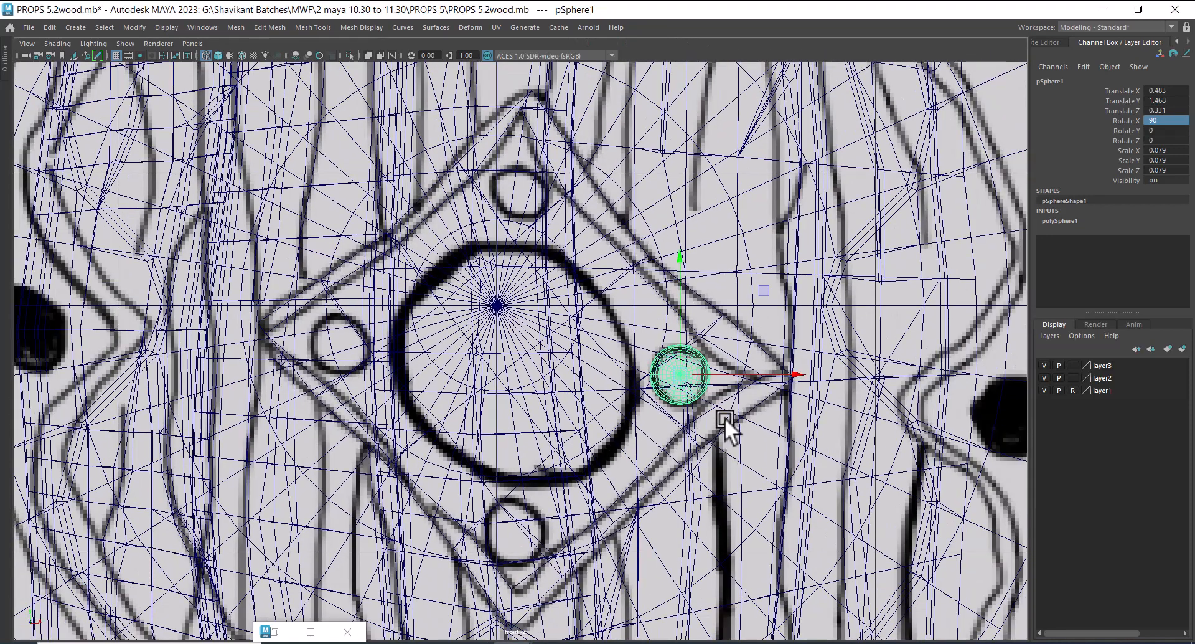
key("ctrl+d")
left_click_drag(693, 373, 640, 325)
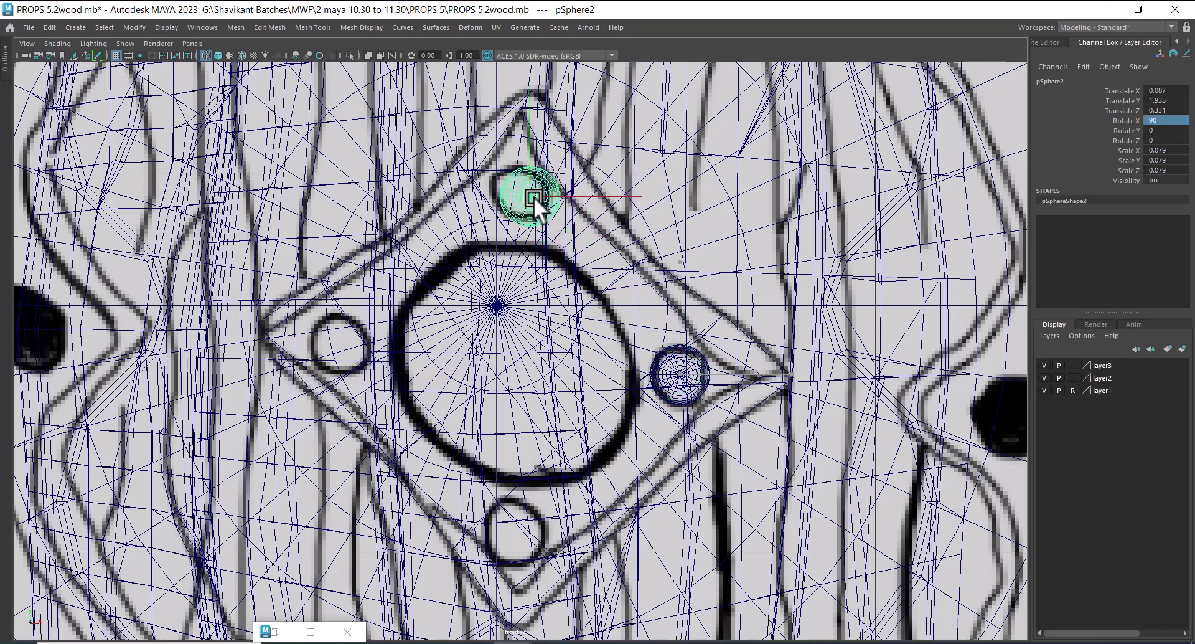
left_click_drag(533, 196, 514, 528)
key("space")
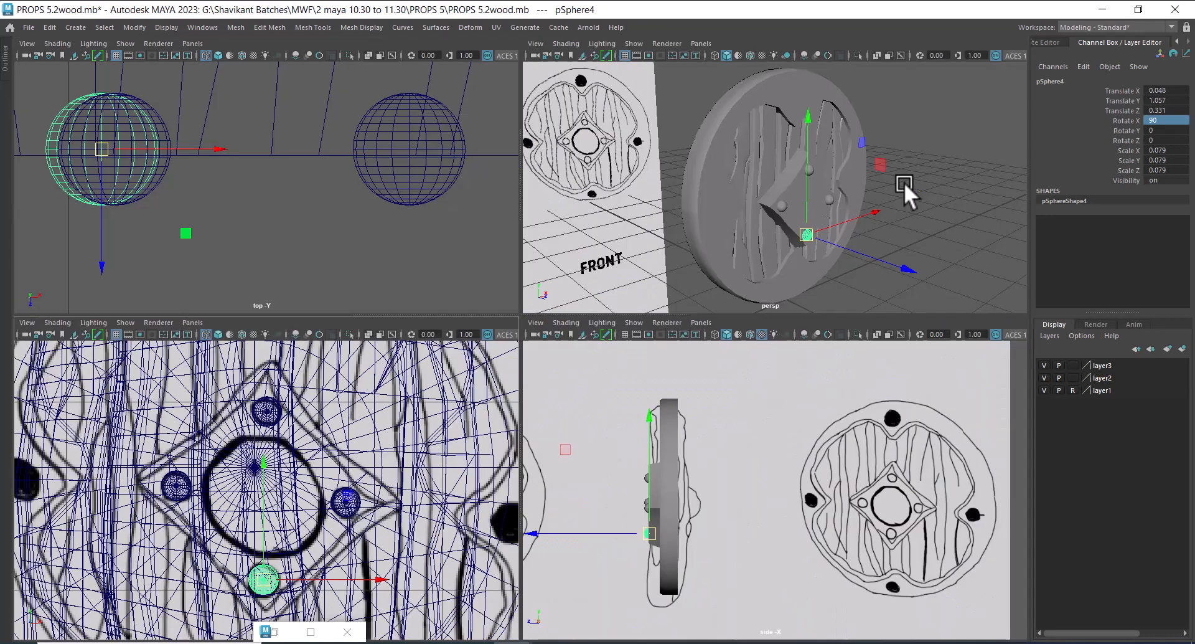
- Select the diamond plate and all four rivet spheres in the perspective view and hide every unselected object
left_click_drag(904, 182, 876, 182, "alt")
key("space")
left_click_drag(806, 319, 856, 319, "alt")
scroll(857, 319, "up", 1)
left_click(906, 335)
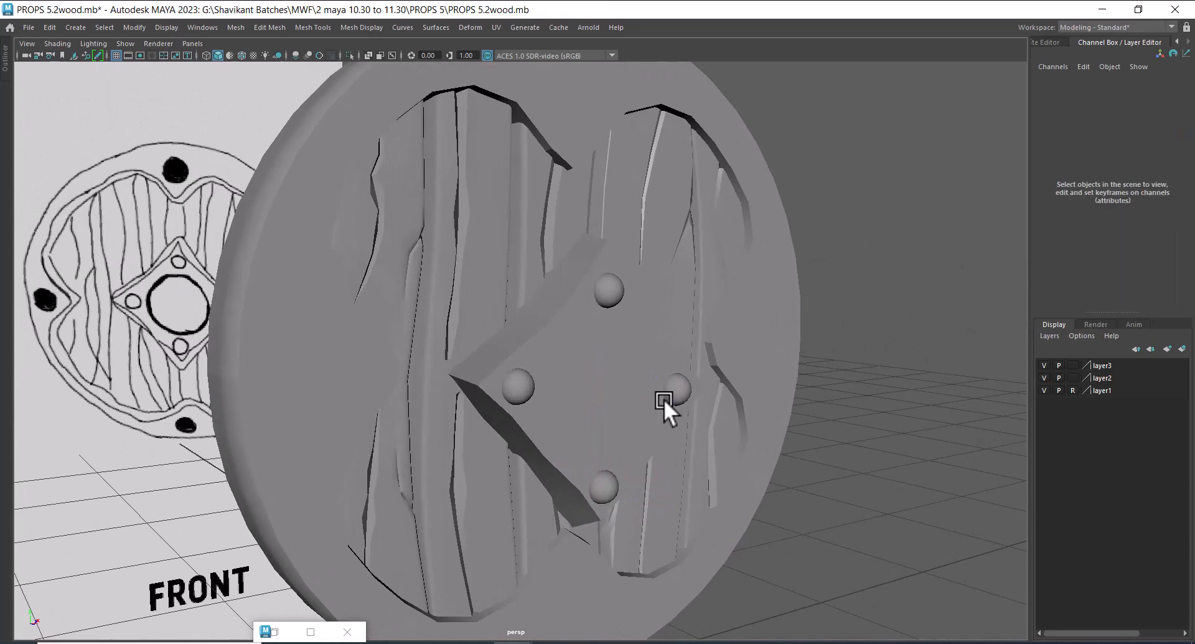
left_click(664, 399)
left_click(591, 338, "shift")
left_click(611, 282, "shift")
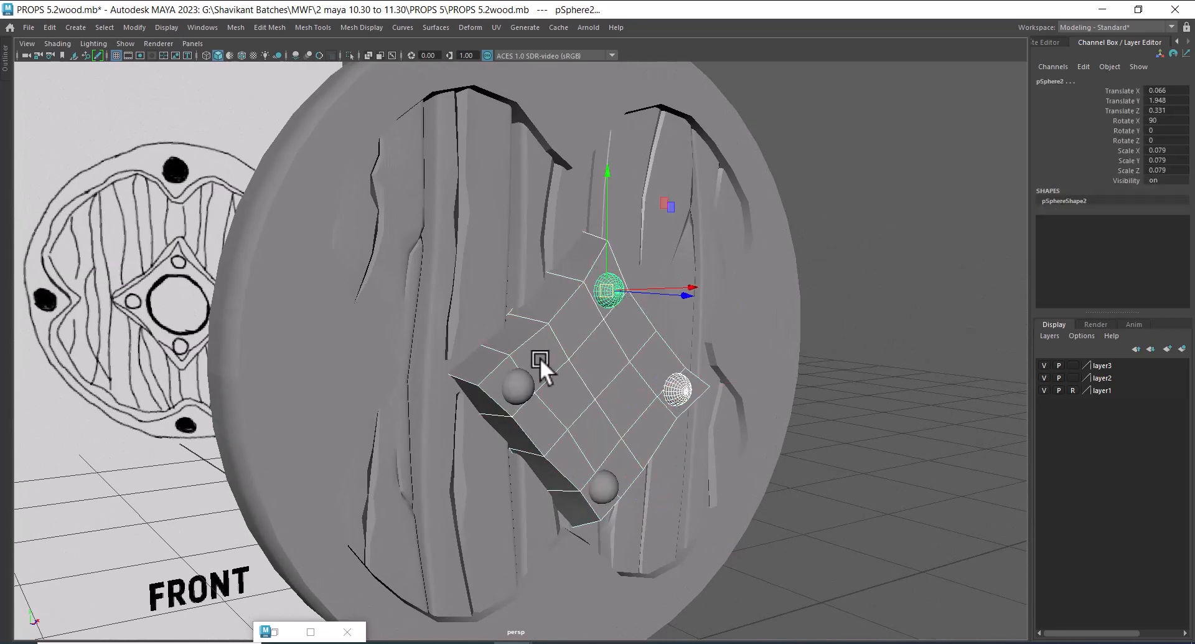
left_click(520, 384, "shift")
left_click(604, 482, "shift")
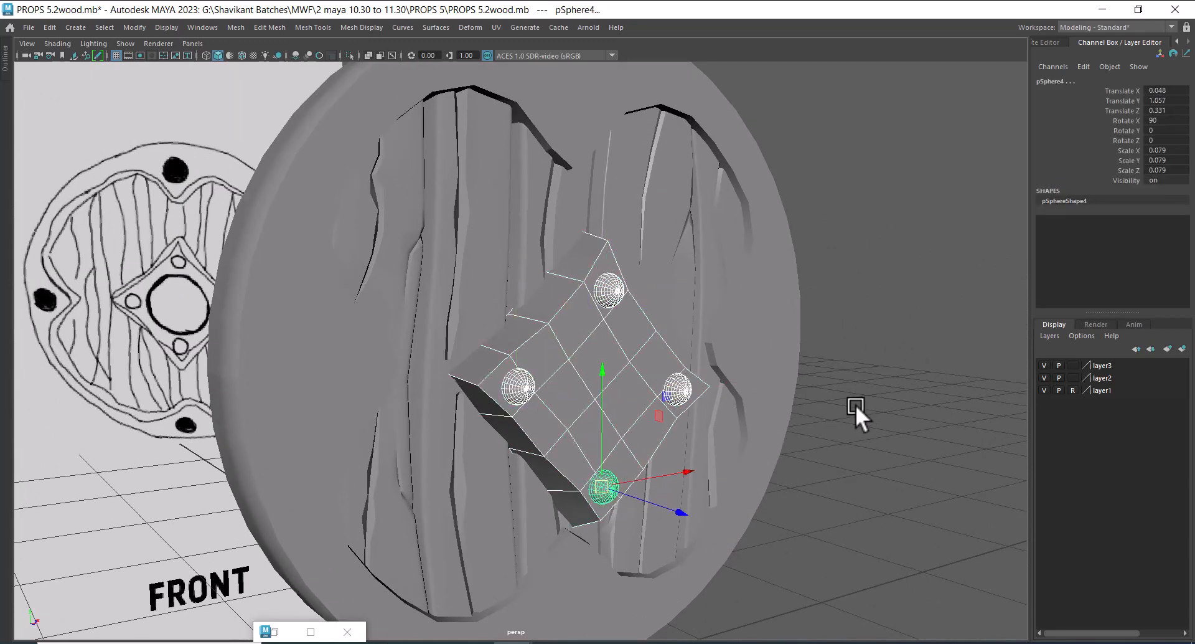
key("alt+h")
left_click_drag(849, 405, 689, 417, "alt")
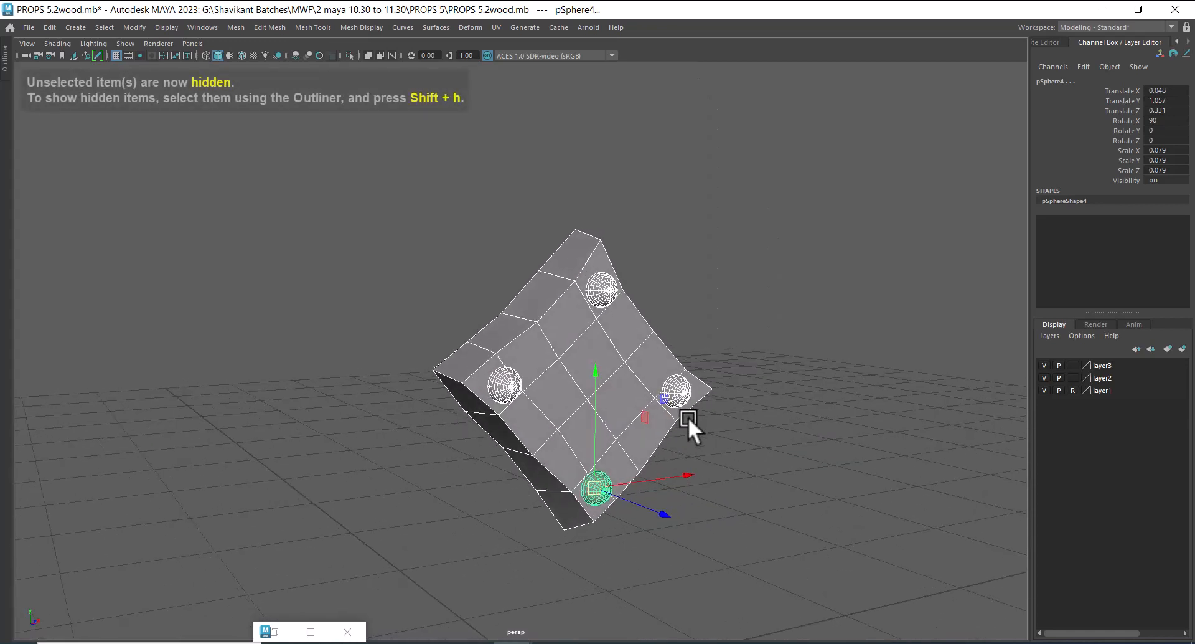
- Tear off the Booleans commands as a floating window and place it above the plate
left_click(236, 28)
mouse_move(263, 58)
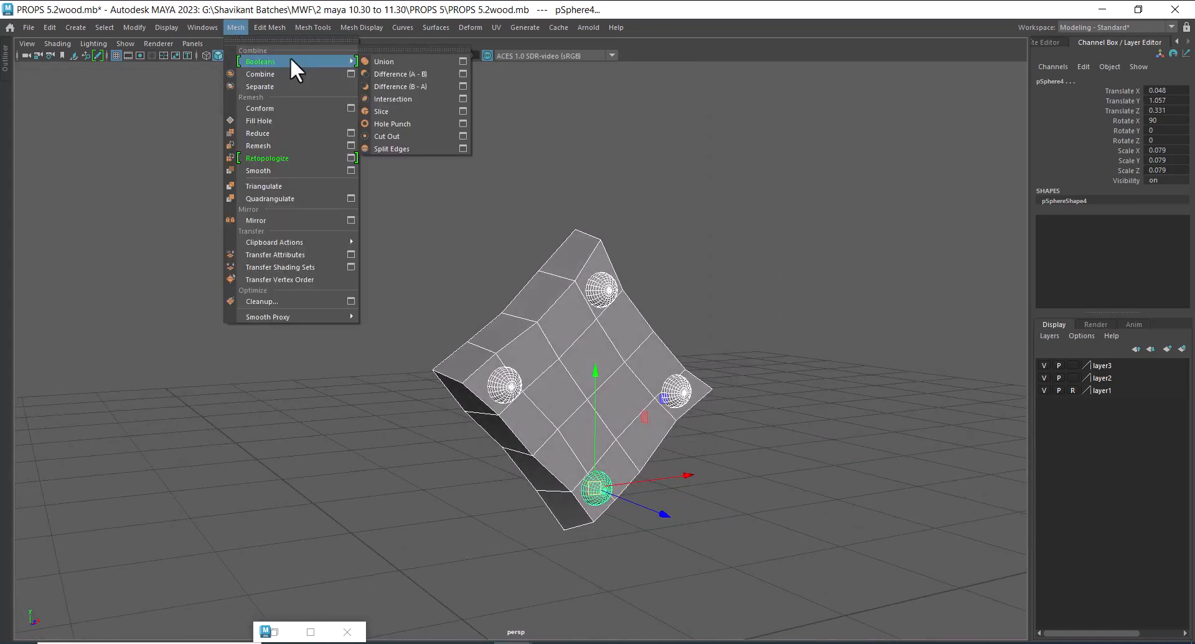
left_click(383, 49)
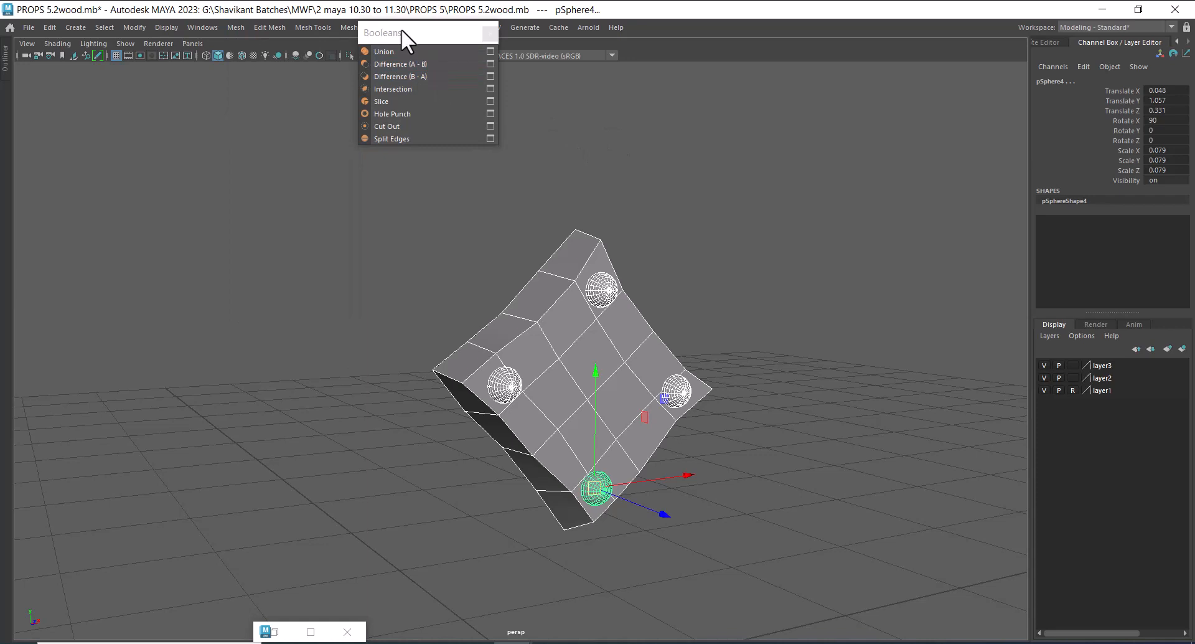
left_click_drag(401, 29, 632, 71)
- Select the four rivet spheres without the plate and combine them into one mesh
left_click_drag(679, 221, 707, 353, "alt")
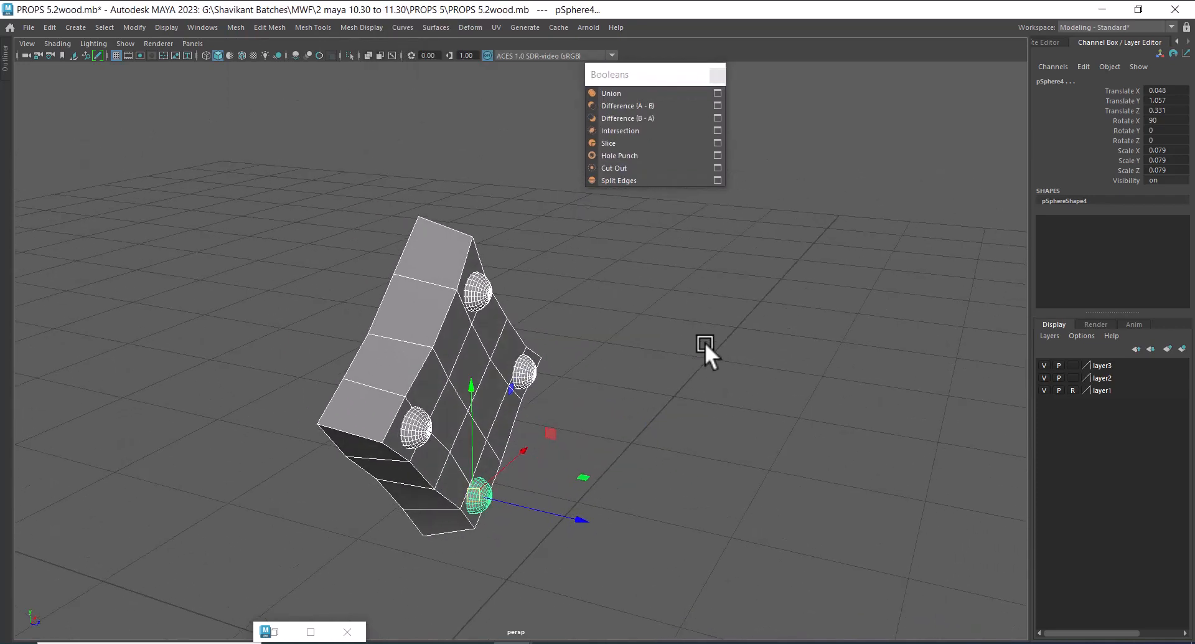
left_click(603, 293)
left_click_drag(638, 263, 421, 542)
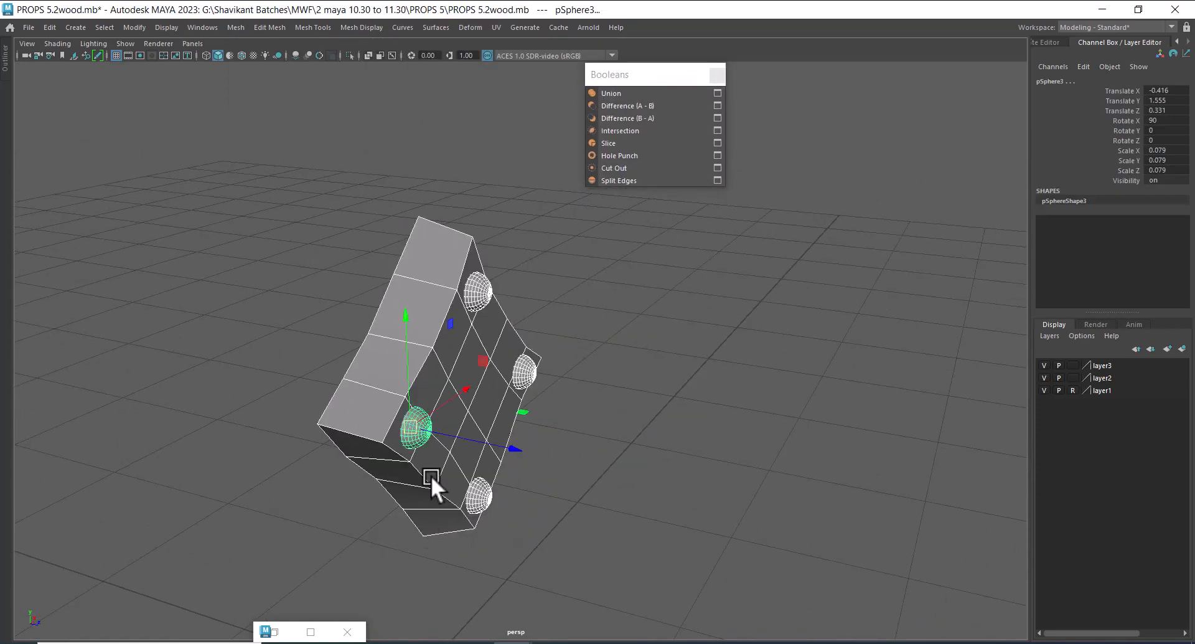
left_click(431, 341, "shift")
right_click_drag(670, 298, 663, 561, "shift")
left_click(689, 420)
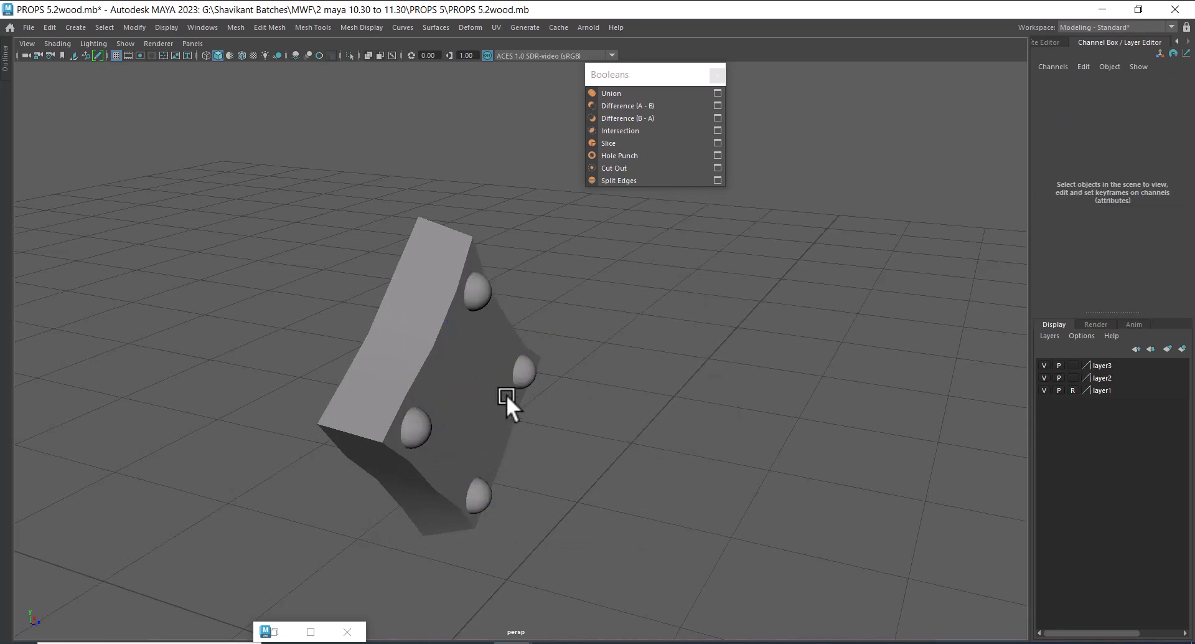
- Select the diamond plate plus the combined rivets and merge them with a Boolean Union
left_click(432, 346)
left_click(602, 362)
left_click(518, 373)
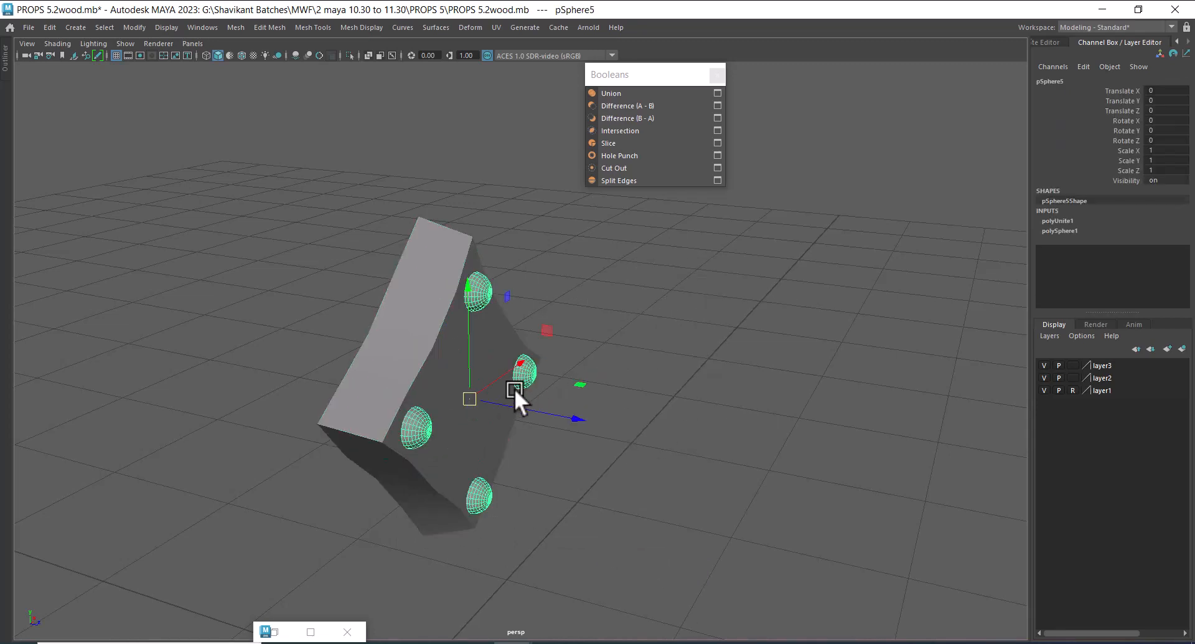
left_click(431, 350)
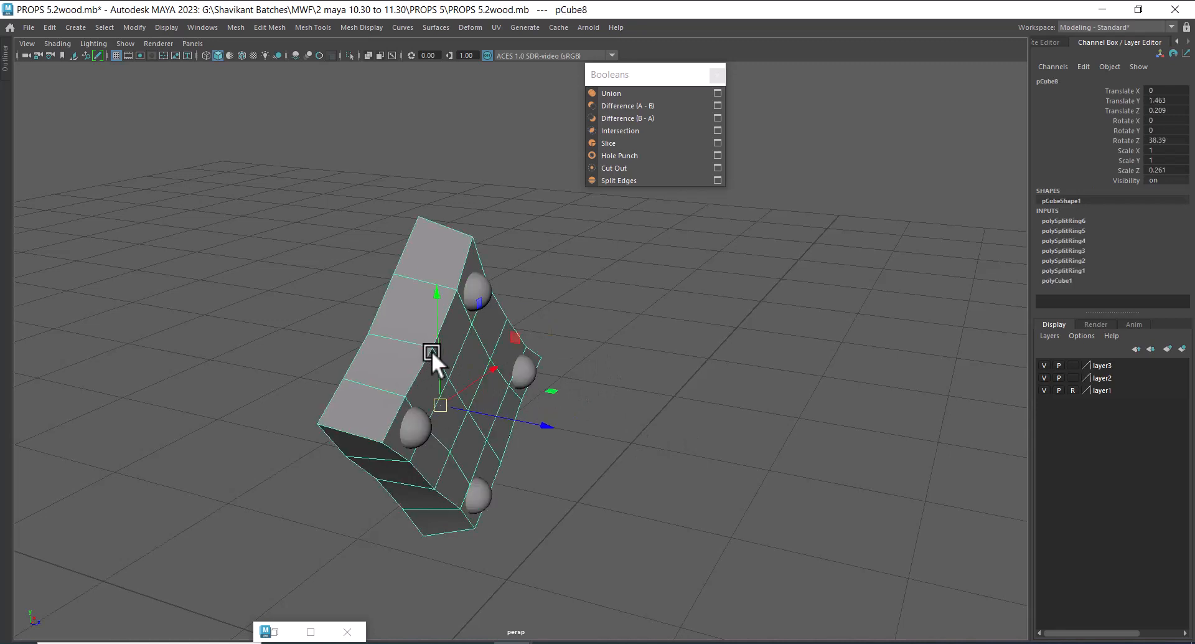
left_click(529, 366, "shift")
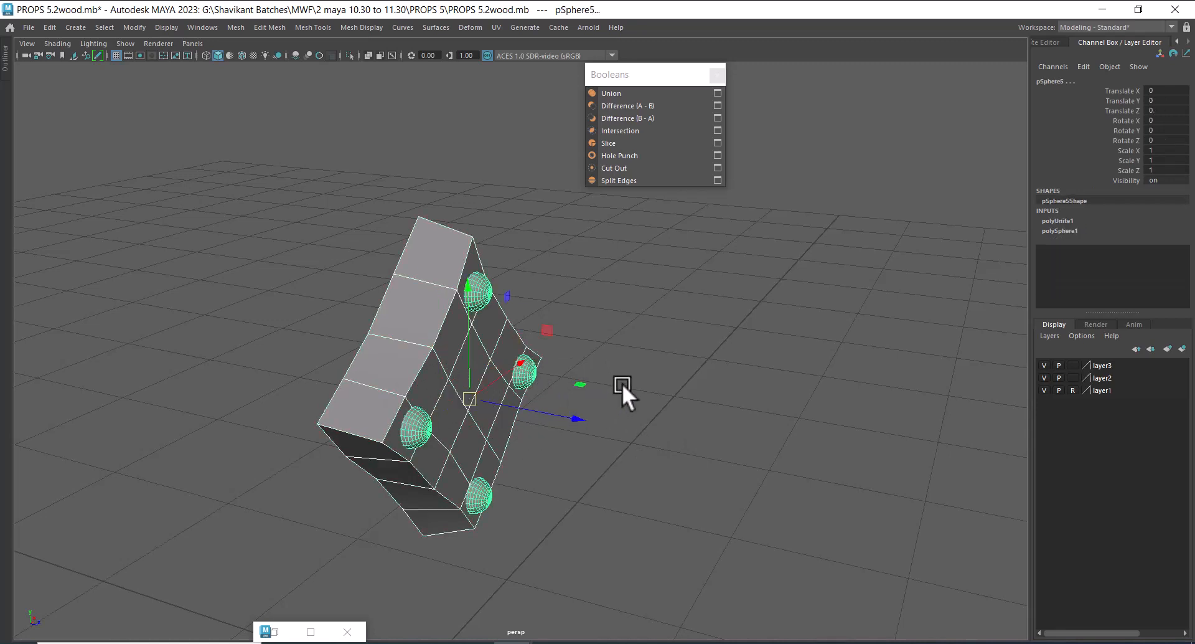
left_click(633, 95)
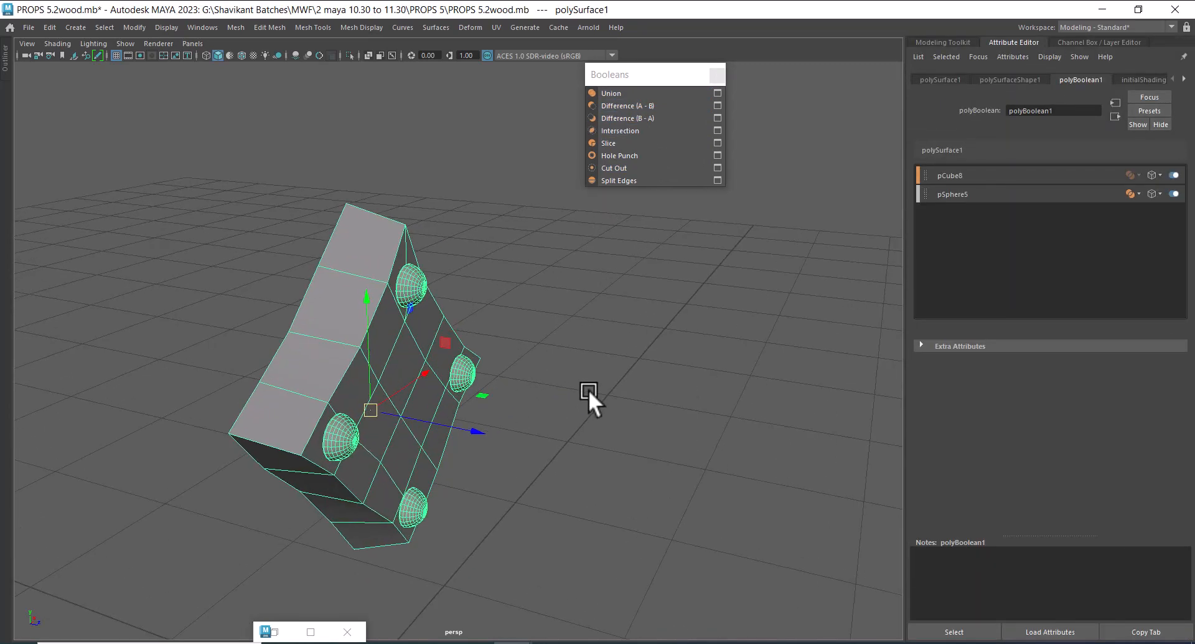
- Try the Shaded and Bounding Box displays on the Boolean's pCube8 input in wireframe view, and return it to Wireframe
key("4")
left_click_drag(588, 386, 447, 318, "alt")
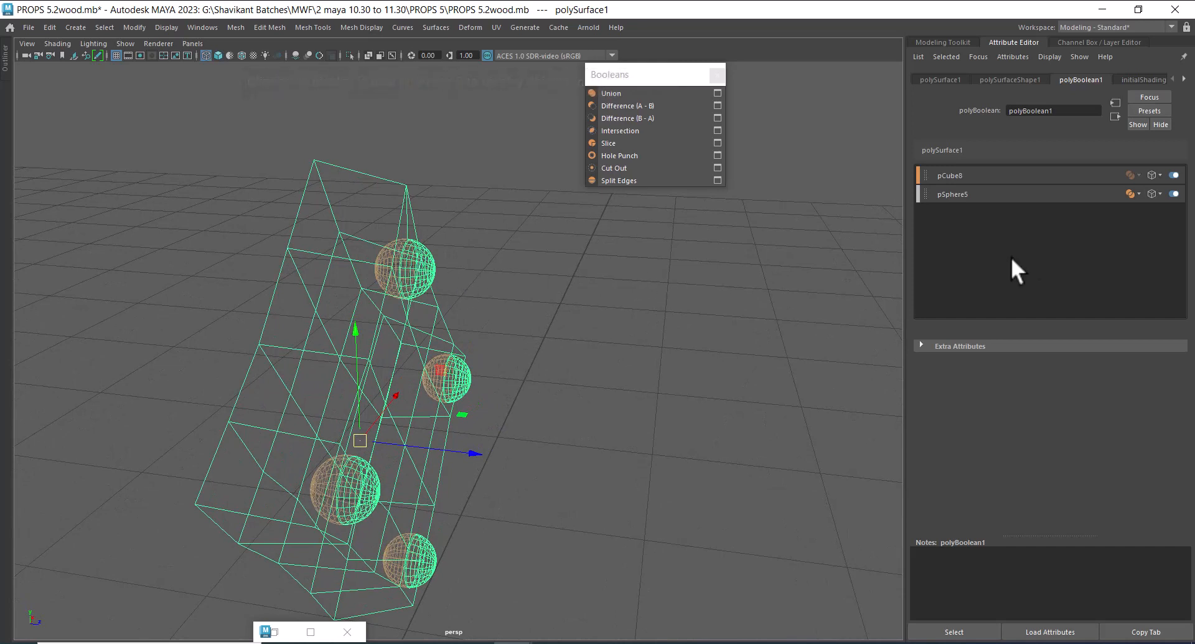
left_click(1156, 174)
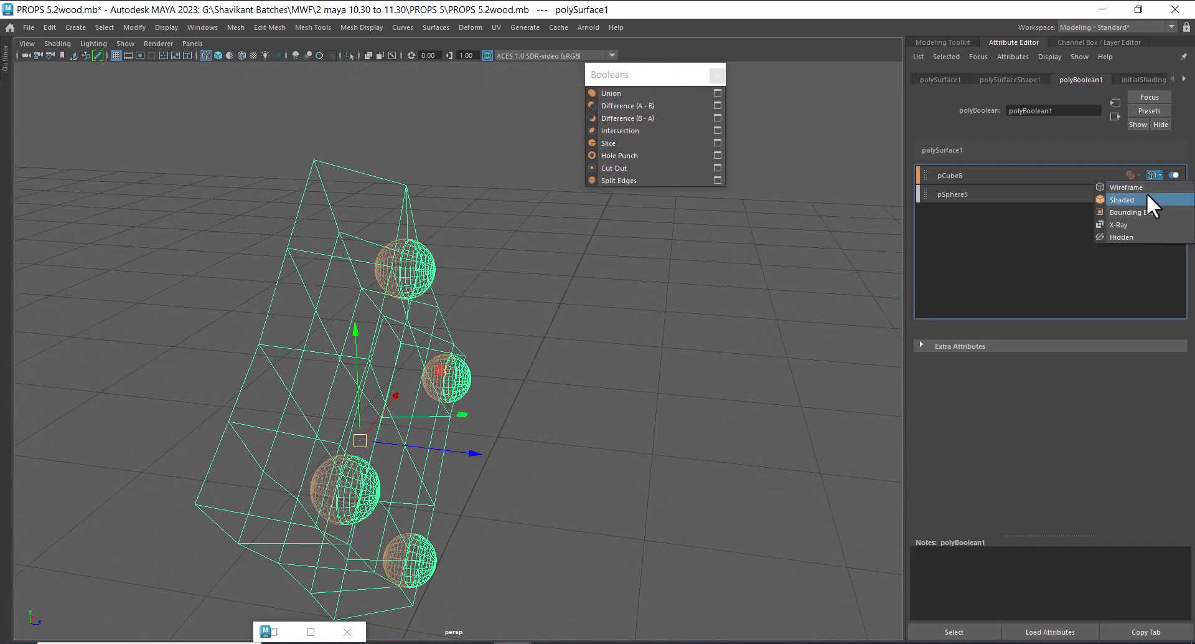
left_click(1141, 196)
left_click(1155, 175)
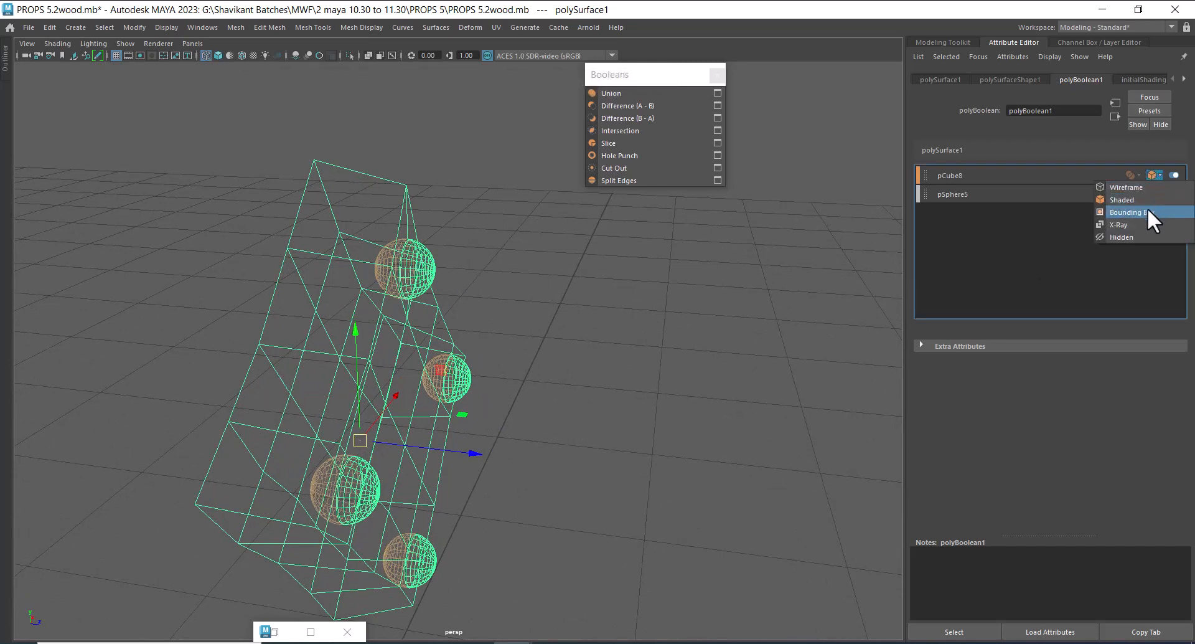
left_click(1145, 211)
left_click(1153, 175)
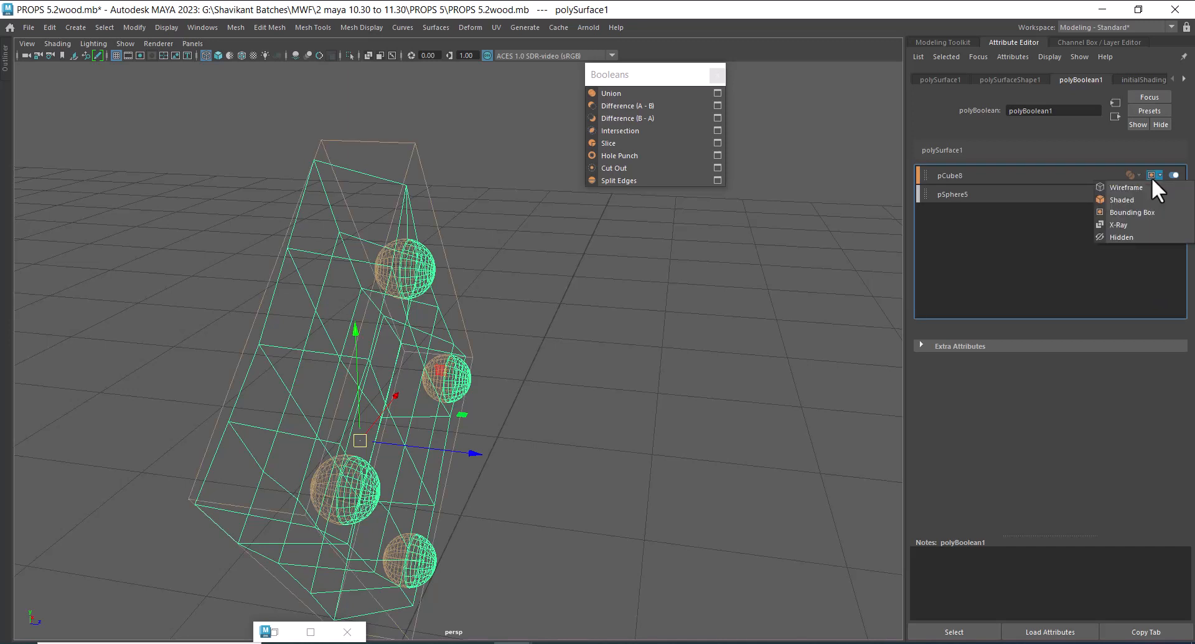
left_click(1154, 188)
- Try the Shaded, Bounding Box and X-Ray displays on the Boolean's pSphere5 input, and set it to Hidden
left_click(1157, 193)
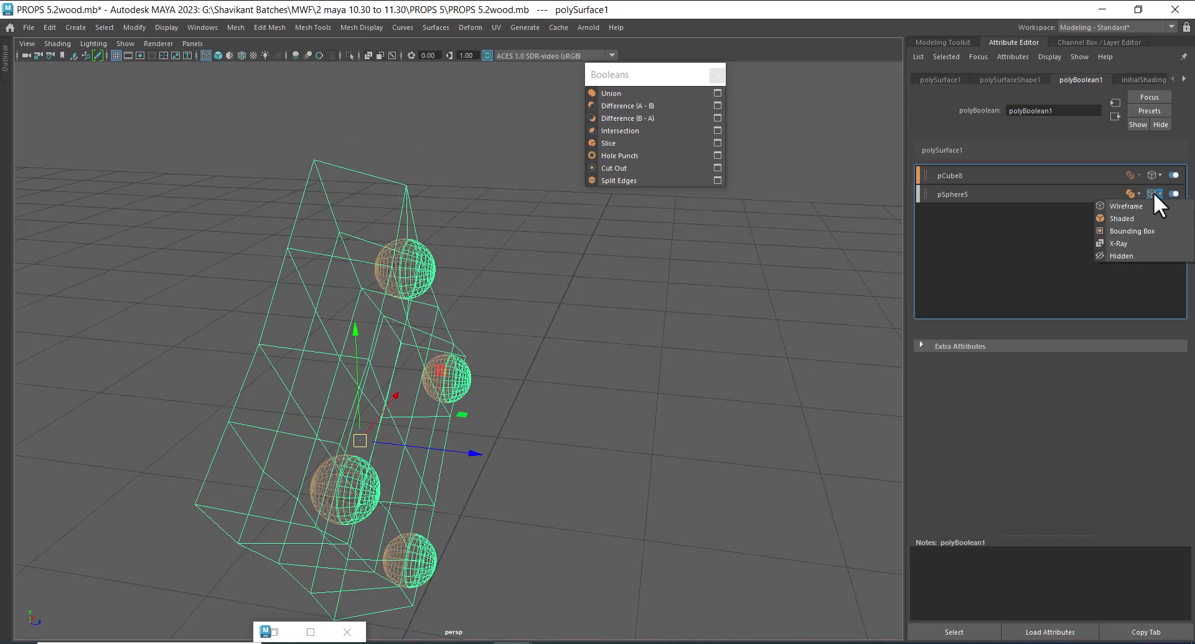
left_click(1145, 217)
left_click(1153, 194)
left_click(1146, 232)
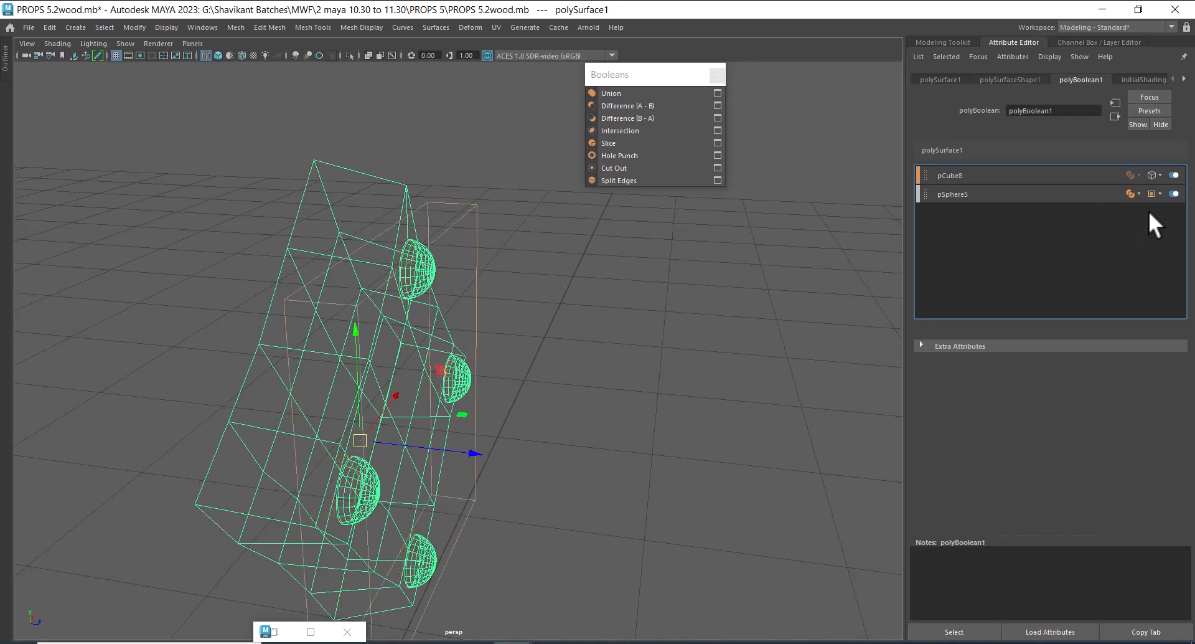
left_click_drag(274, 338, 536, 345, "alt")
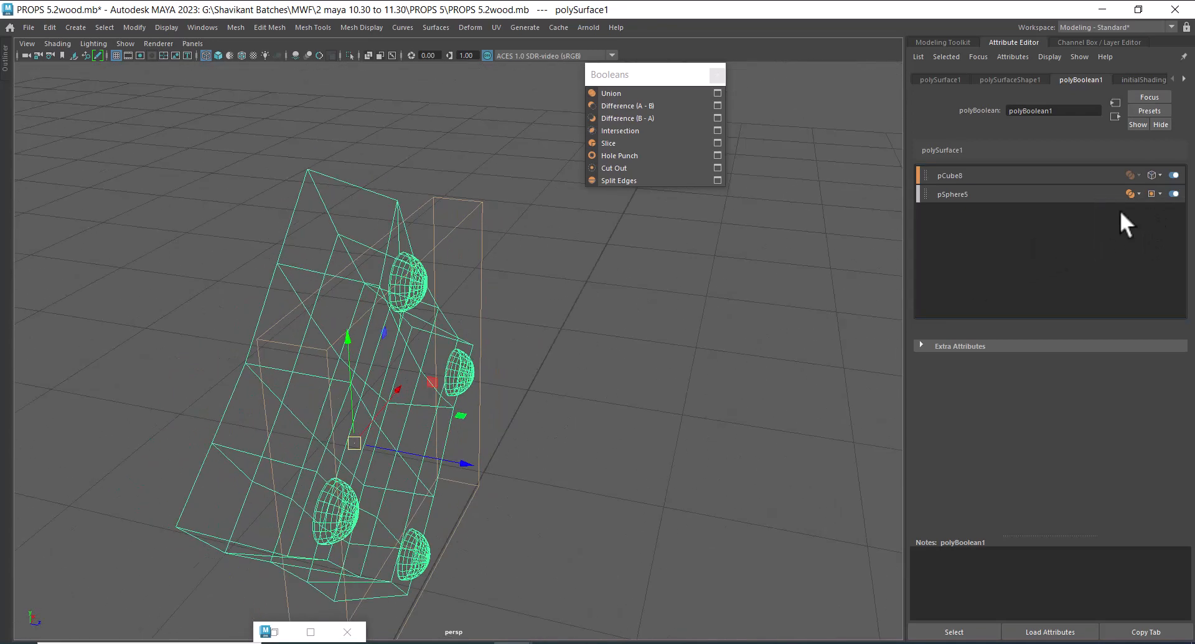
left_click(1152, 193)
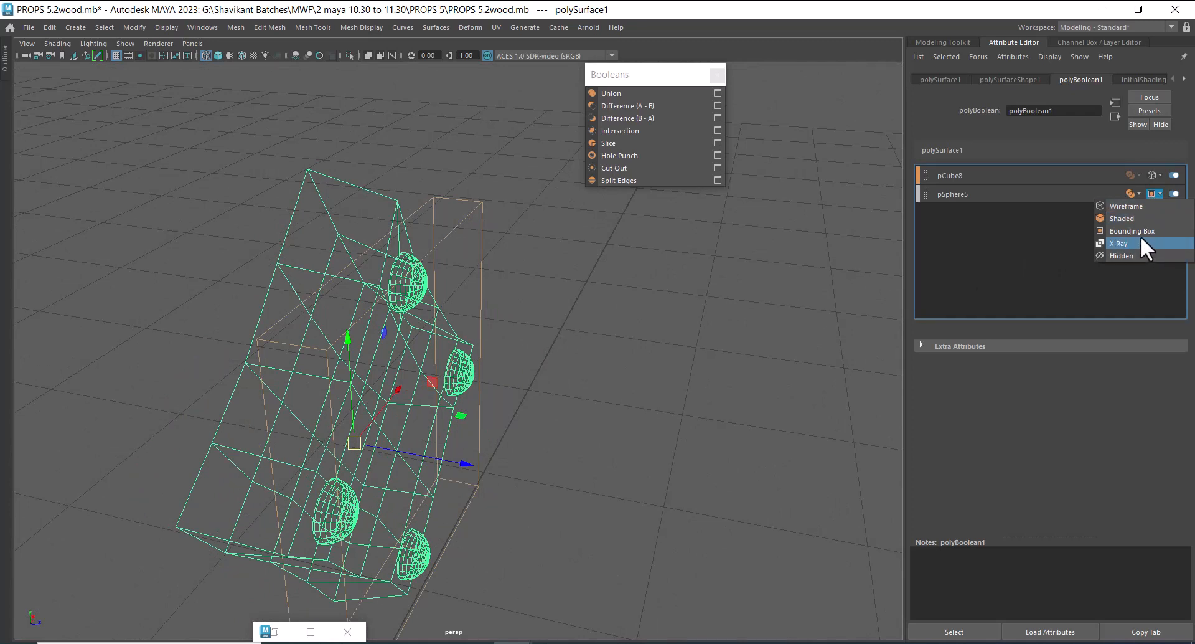
left_click(1142, 240)
left_click(1153, 194)
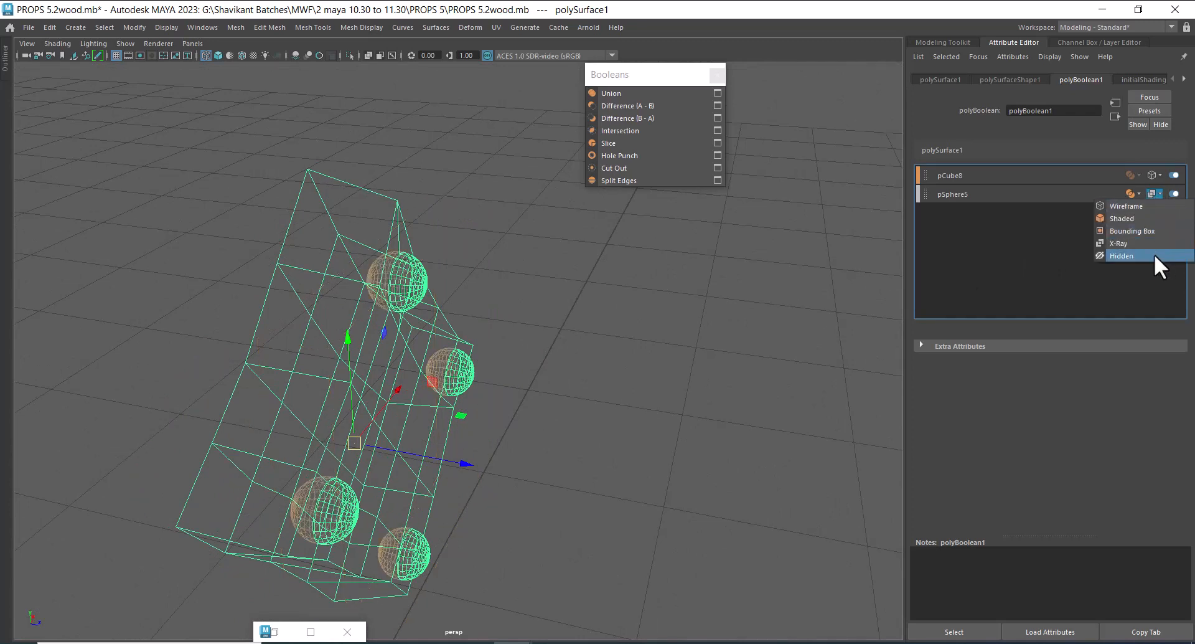
left_click(1154, 254)
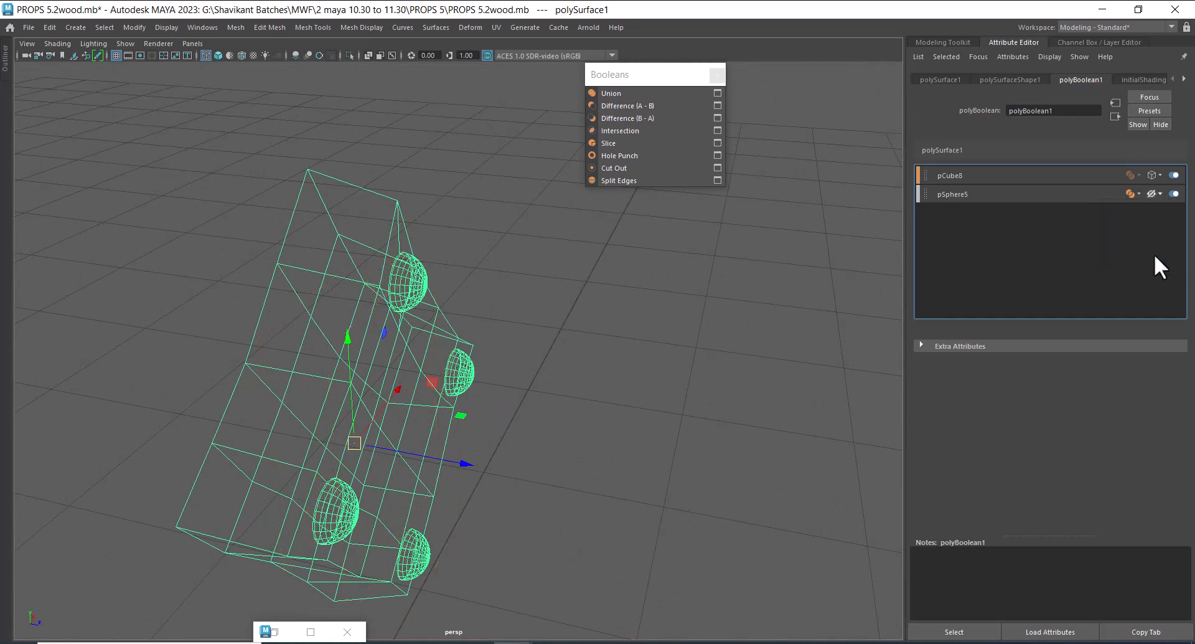
- Return the perspective view to shaded display and delete the construction history of the merged diamond plate
left_click_drag(668, 389, 616, 391, "alt")
scroll(493, 401, "down", 3)
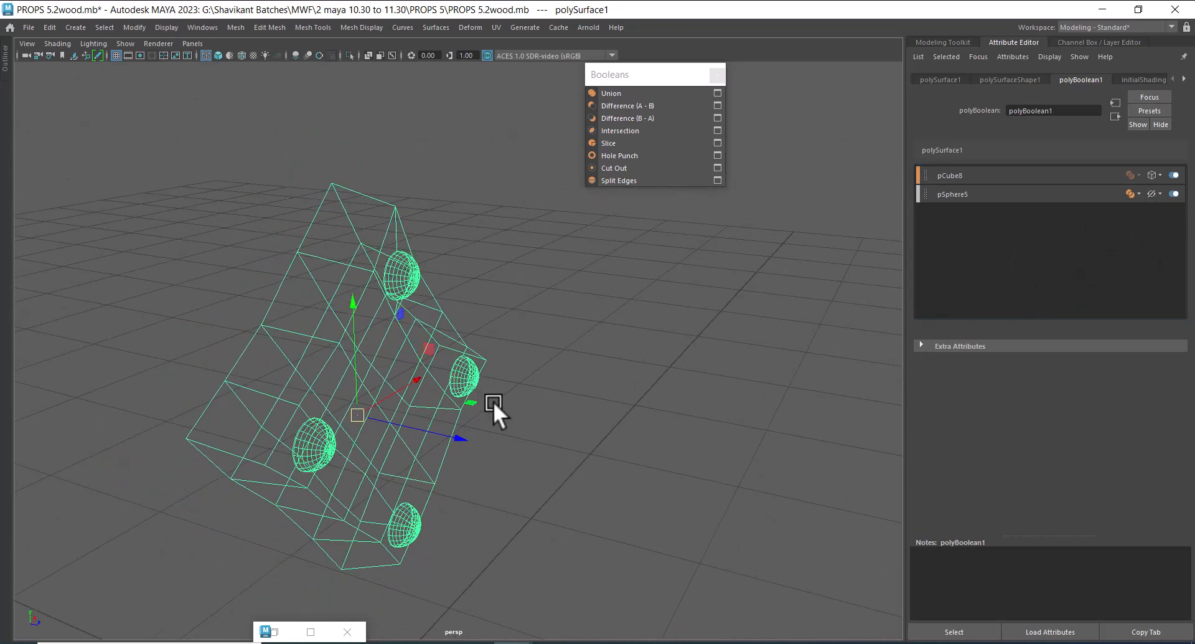
key("5")
left_click(504, 248)
mouse_move(533, 319)
left_mouse_down("alt")
mouse_move(504, 248)
mouse_move(259, 571)
left_mouse_up("alt")
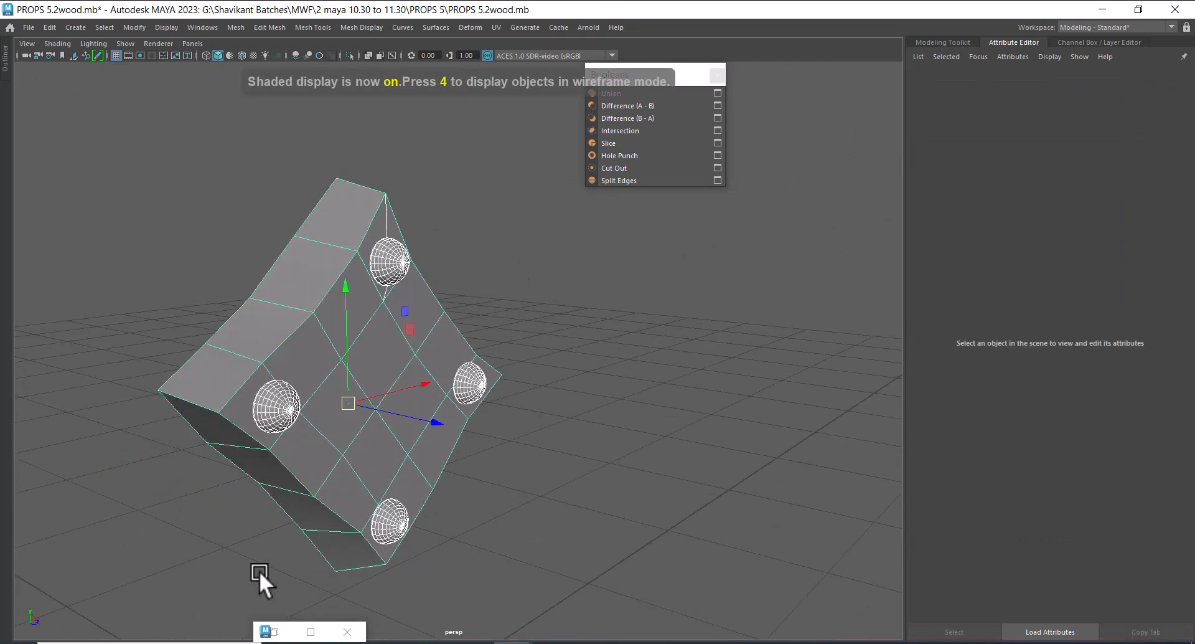
left_click(50, 28)
mouse_move(180, 176)
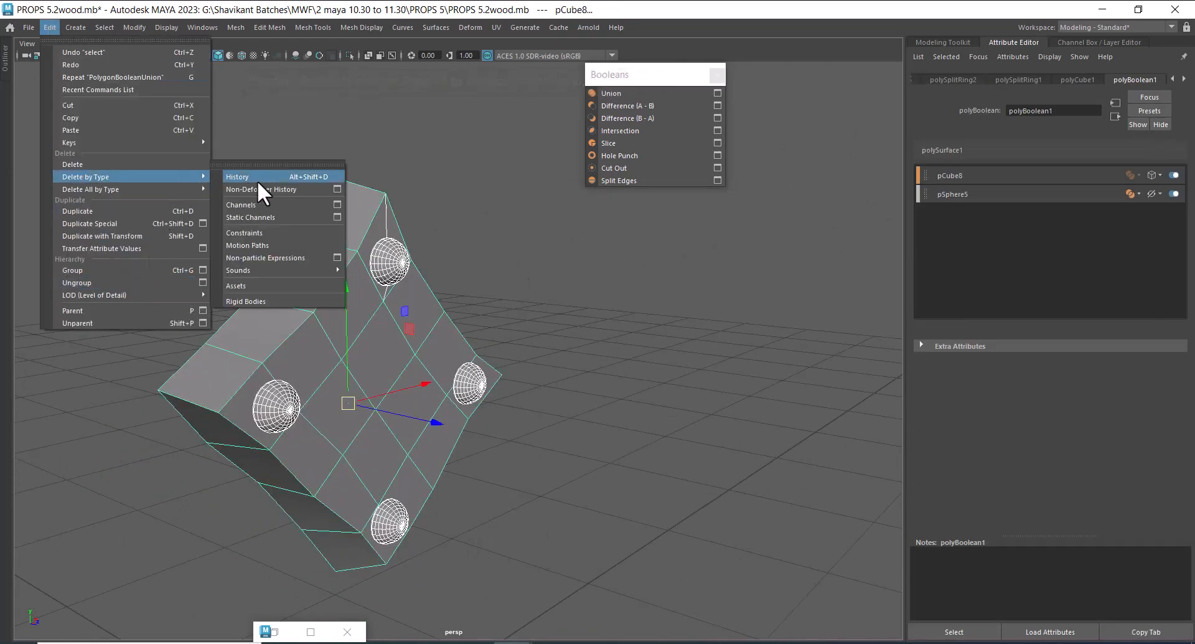
left_click(256, 181)
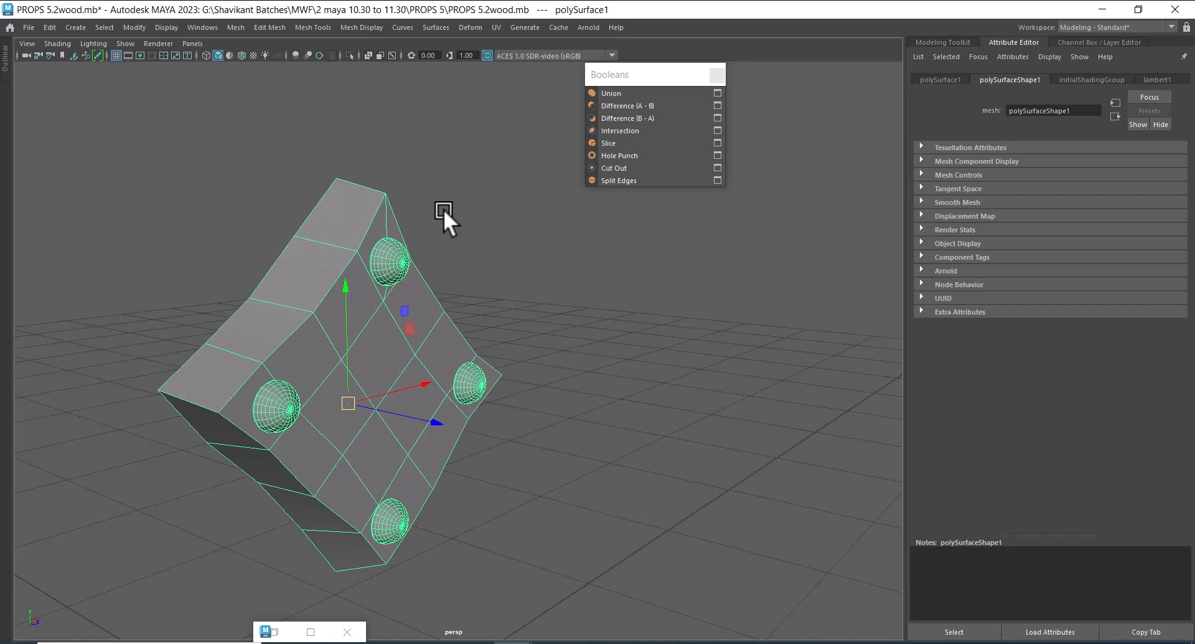
- Retopologize the merged diamond plate with a target face count of 500, keeping the options window open
mouse_move(442, 343)
left_mouse_down("alt")
mouse_move(443, 356)
mouse_move(394, 374)
mouse_move(434, 336)
mouse_move(440, 360)
mouse_move(436, 329)
left_mouse_up("alt")
right_click(438, 159, "shift")
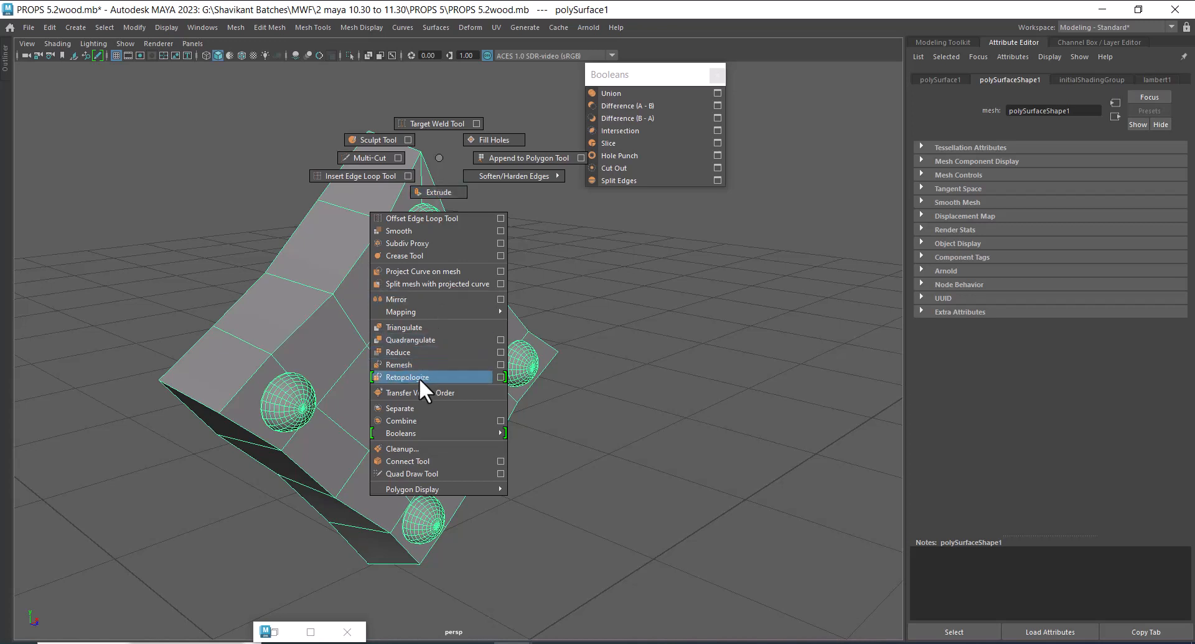
left_click(500, 377)
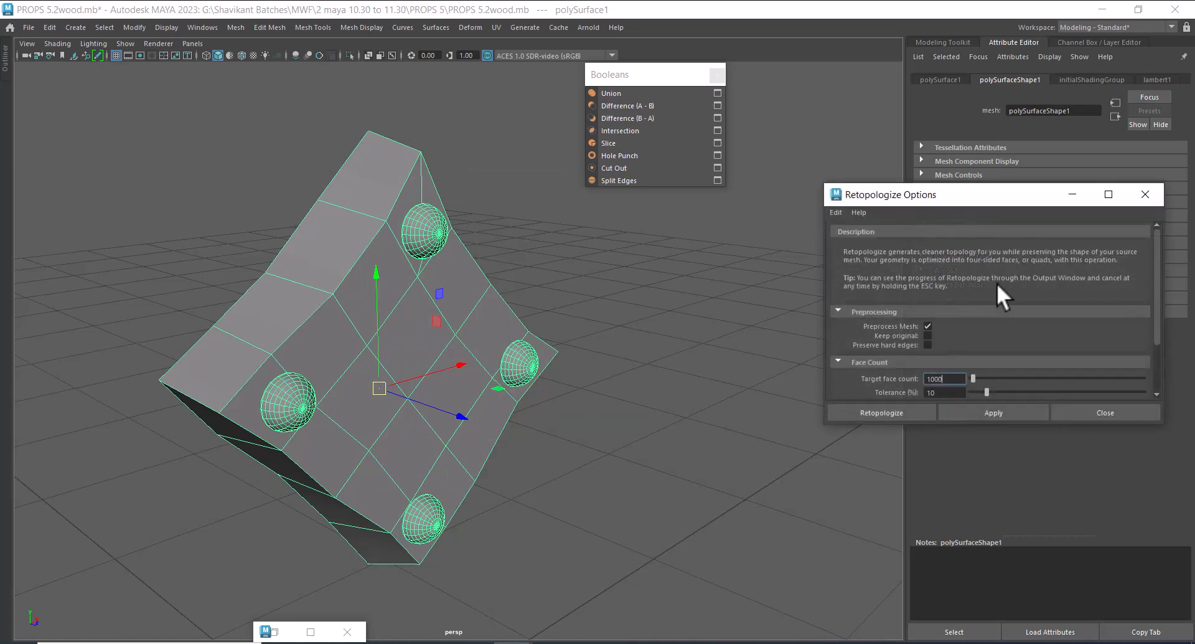
left_click(955, 410)
left_click_drag(955, 378, 857, 376)
type("500")
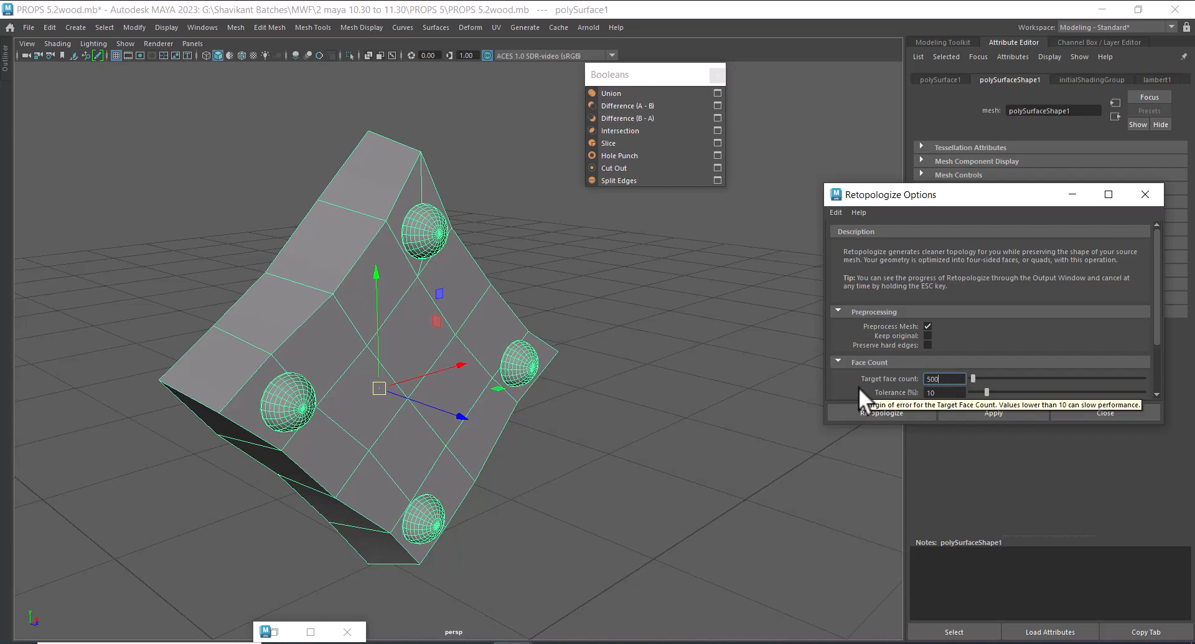
left_click(999, 413)
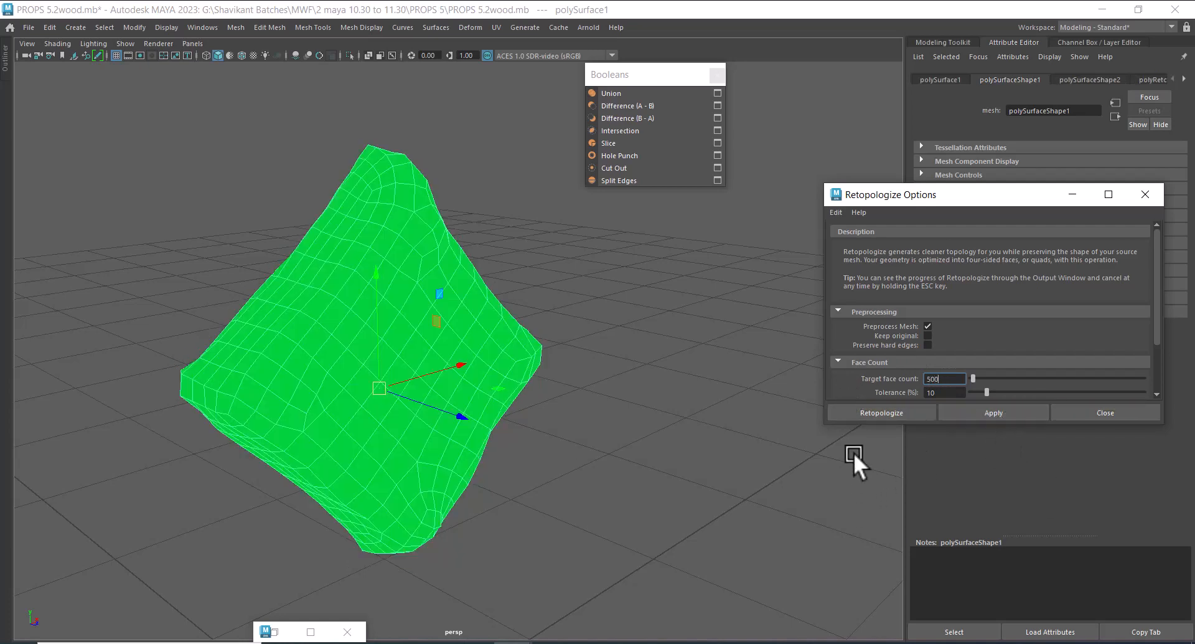
- Inspect the retopologized plate from several angles and undo the 500-face retopology
left_click_drag(638, 458, 584, 429, "alt")
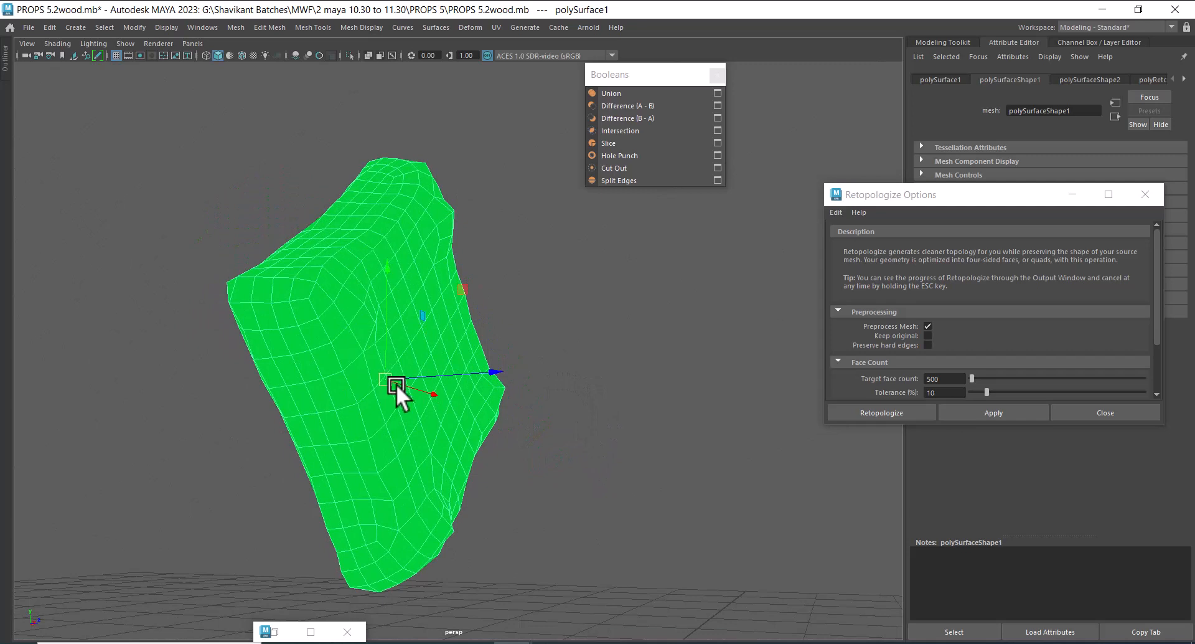
left_click_drag(396, 384, 466, 417, "alt")
left_click(696, 448)
left_click_drag(696, 448, 653, 432, "alt")
left_click(422, 350)
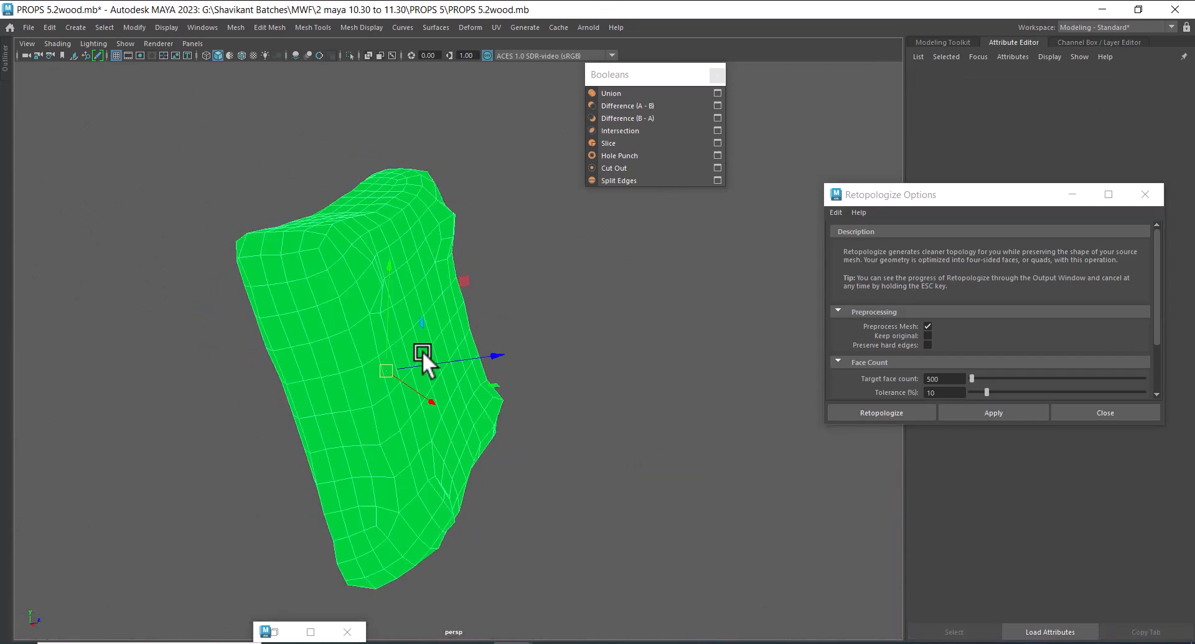
left_click_drag(422, 350, 529, 413, "alt")
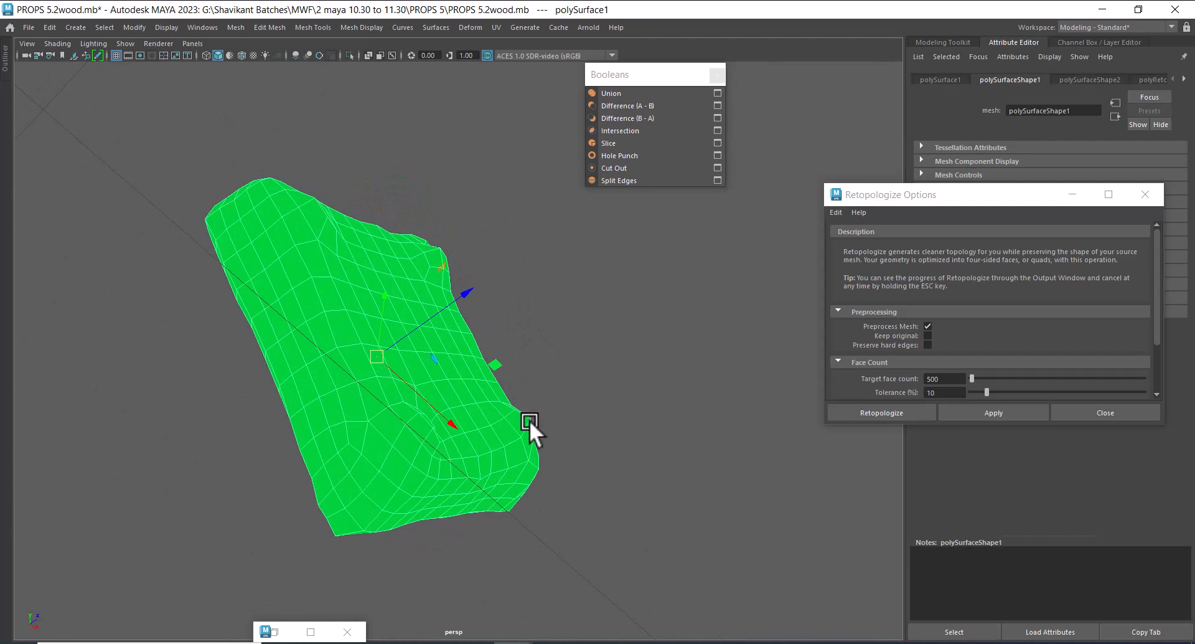
key("ctrl+z")
key("ctrl+z")
key("ctrl+z")
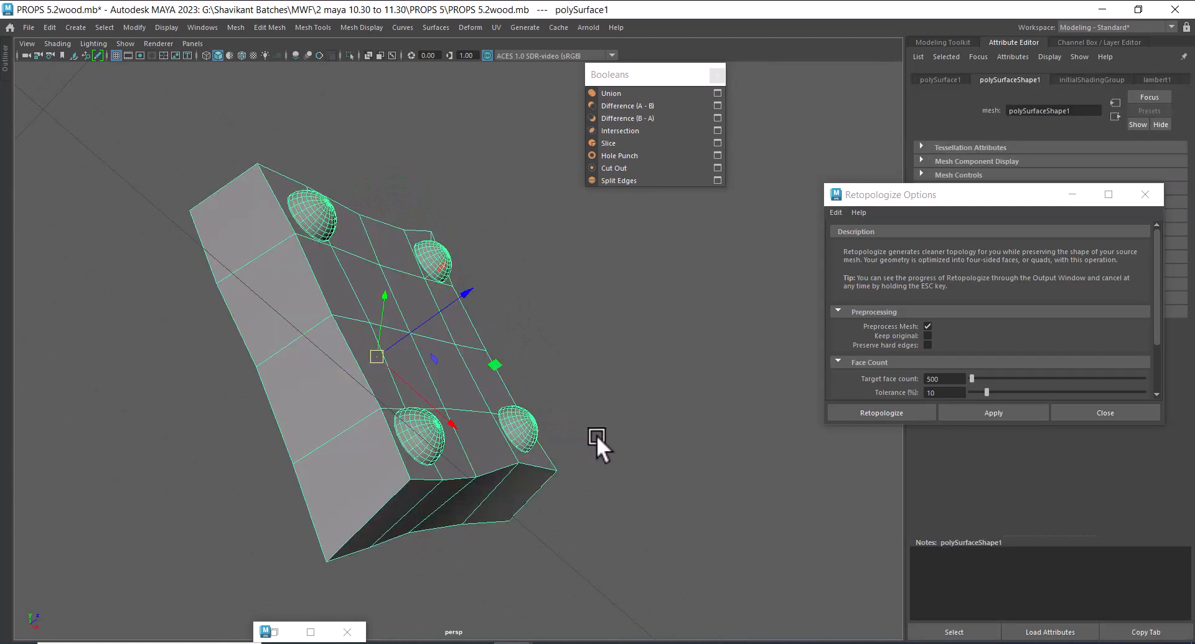
- Try retopologizing the merged plate with a target face count of 1000, check the rivet areas, and undo it
double_click(944, 379)
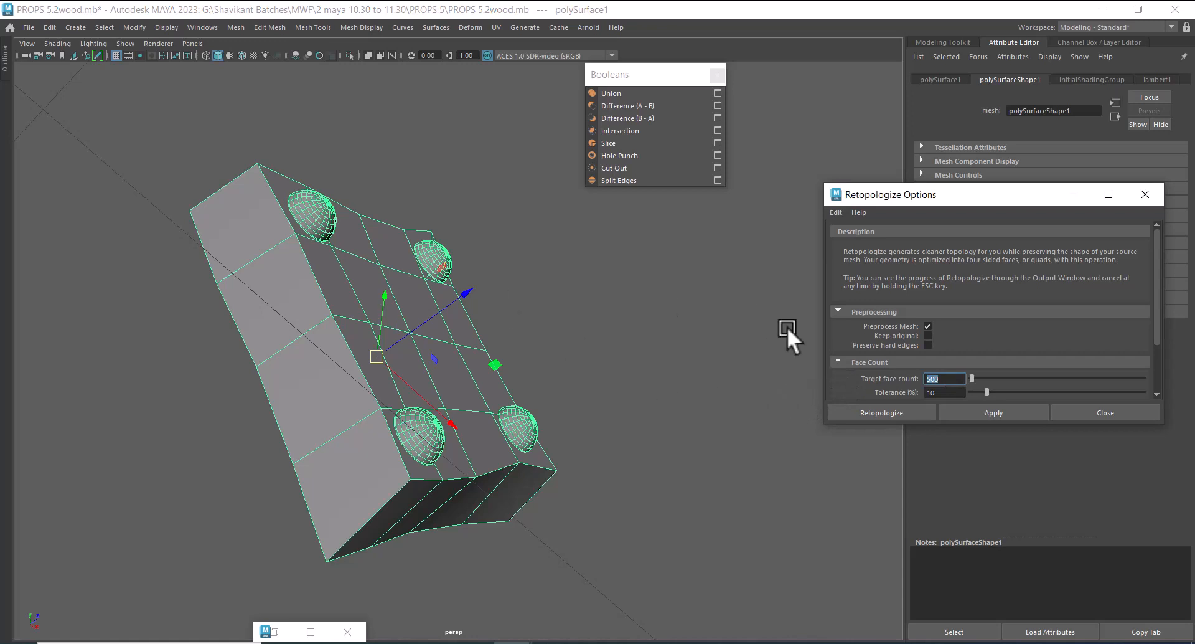
type("1000")
key("Return")
left_click(974, 406)
left_click_drag(569, 429, 558, 495, "alt")
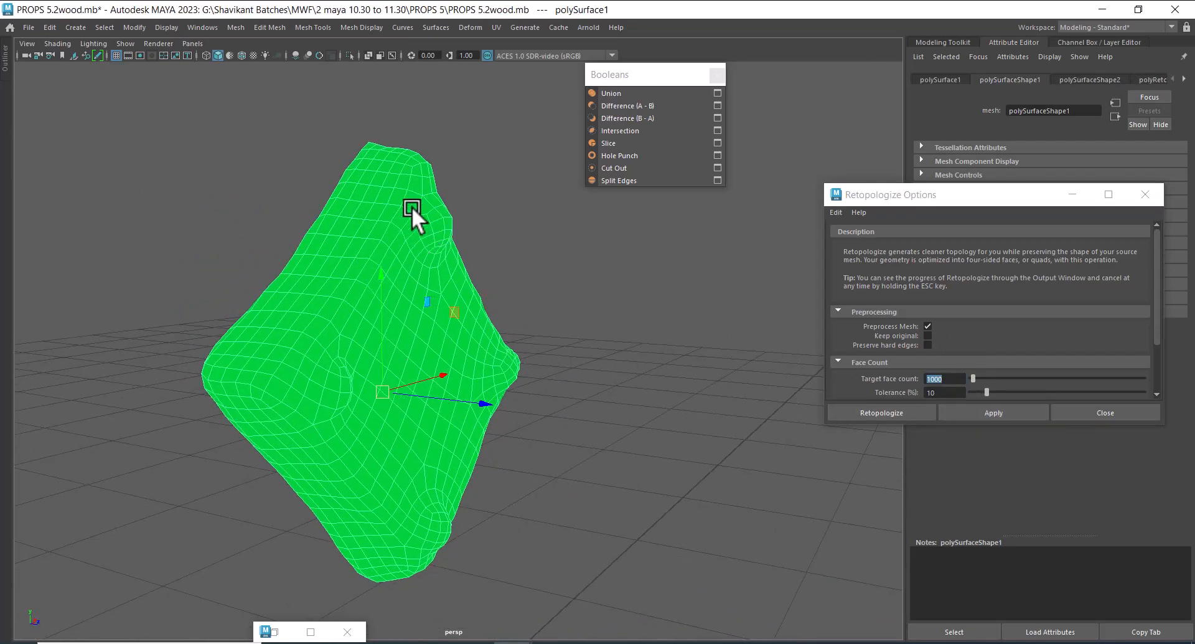
left_click_drag(465, 237, 591, 425, "alt")
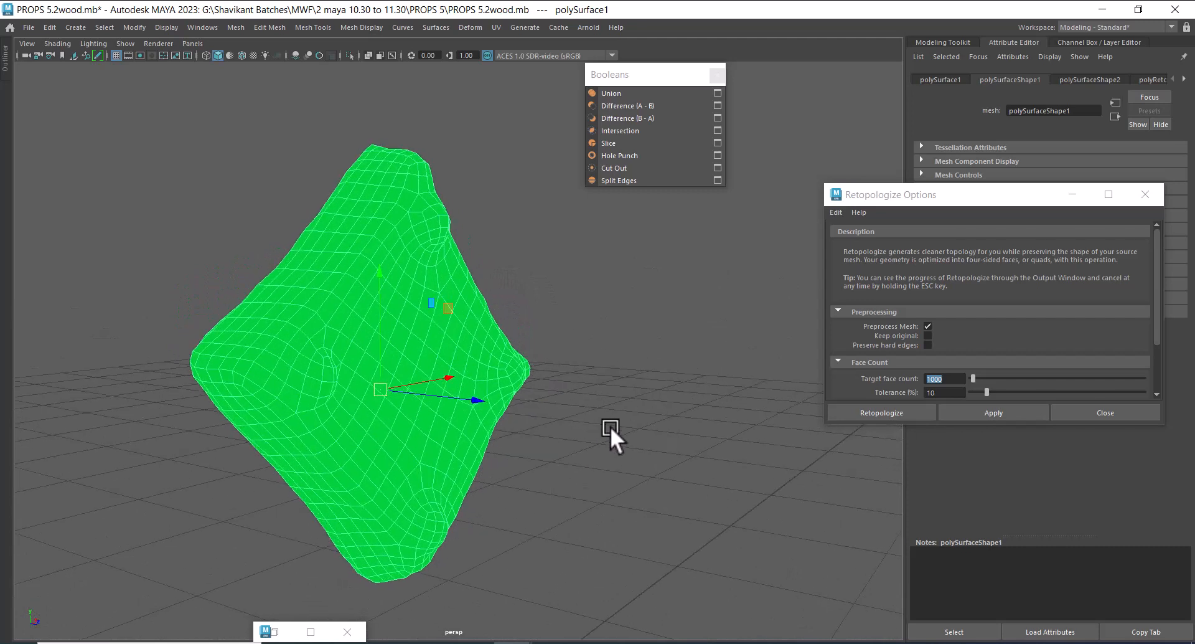
key("ctrl+z")
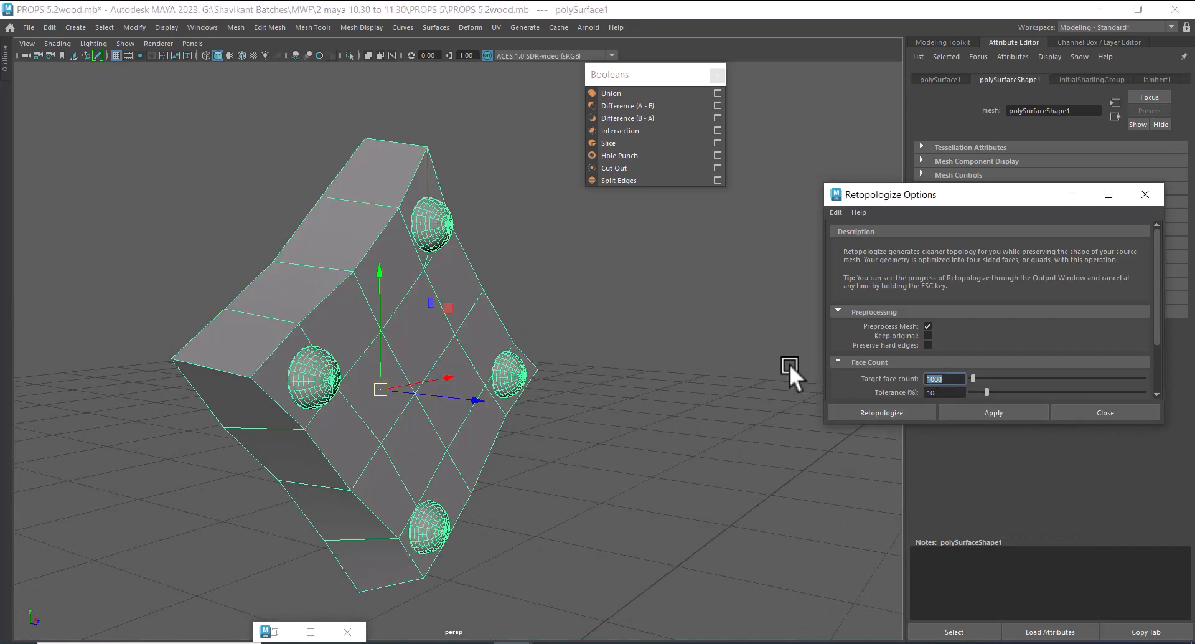
- Retopologize the merged diamond plate with a target face count of 2000
type("2000")
key("Return")
left_click(990, 411)
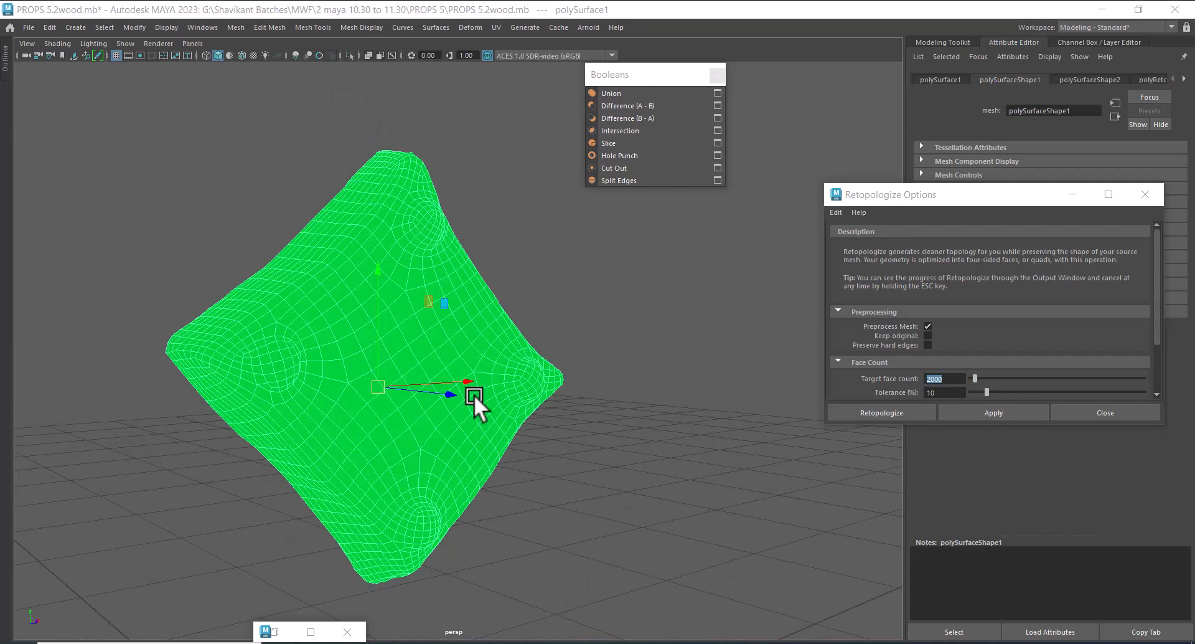
- Examine the retopologized plate's edge flow around the rivets and compare its shape with the sktch-28.jpg reference image
key("4")
key("5")
left_click_drag(619, 419, 391, 348, "alt")
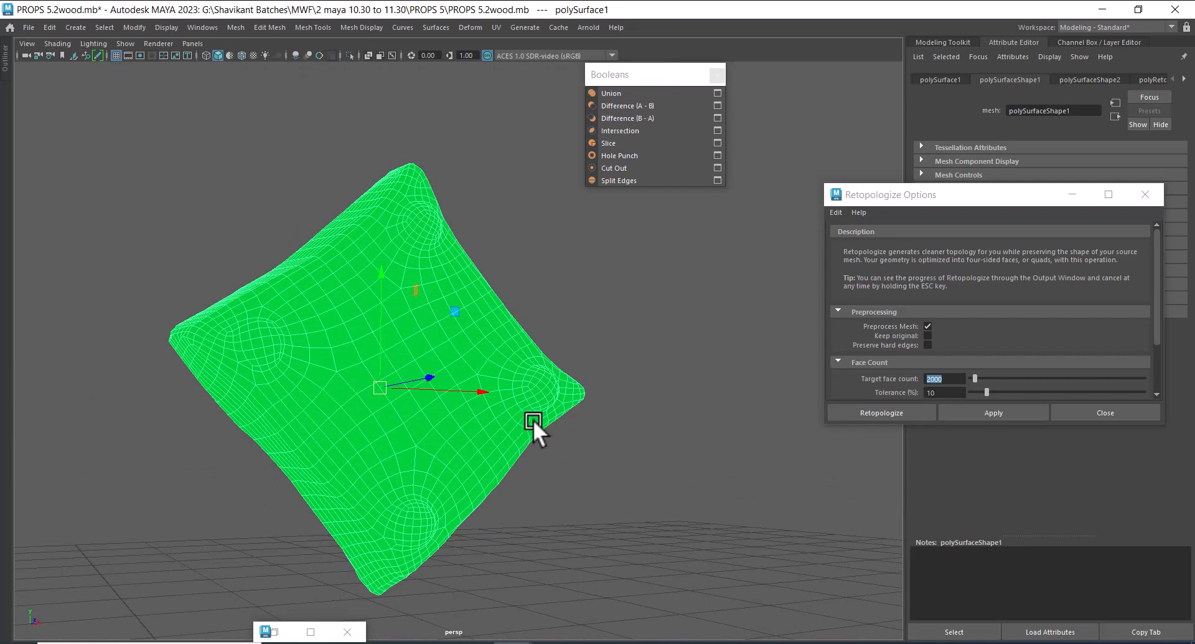
scroll(992, 338, "down", 3)
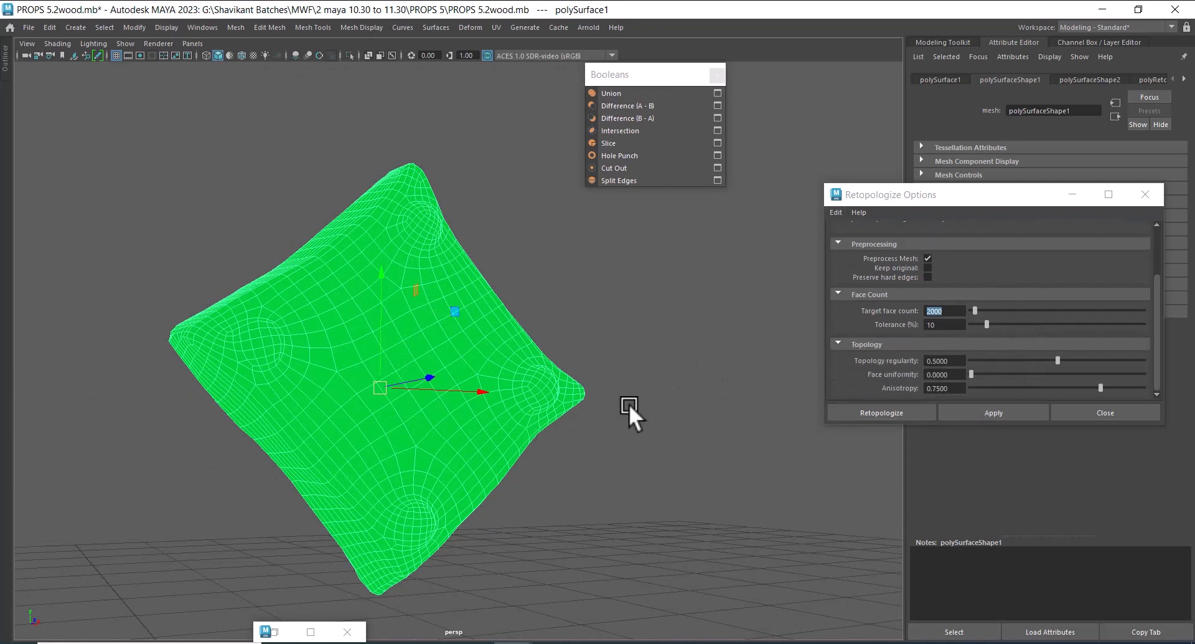
left_click_drag(666, 406, 683, 423, "alt")
left_click(553, 641)
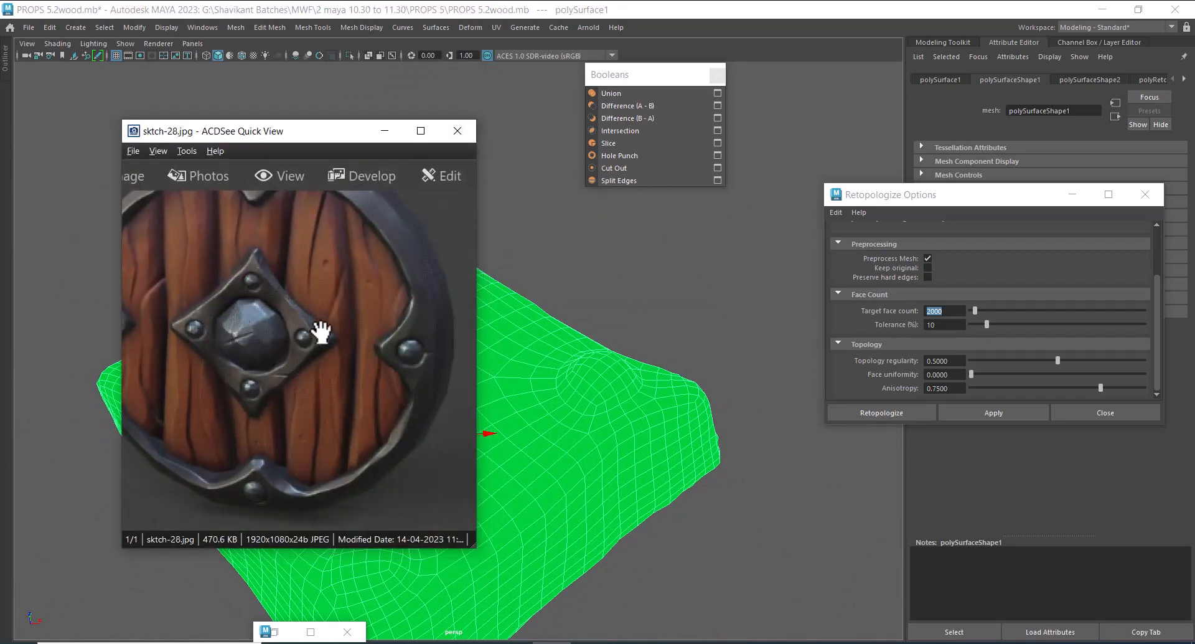
left_click(384, 130)
left_click_drag(521, 294, 634, 459, "alt")
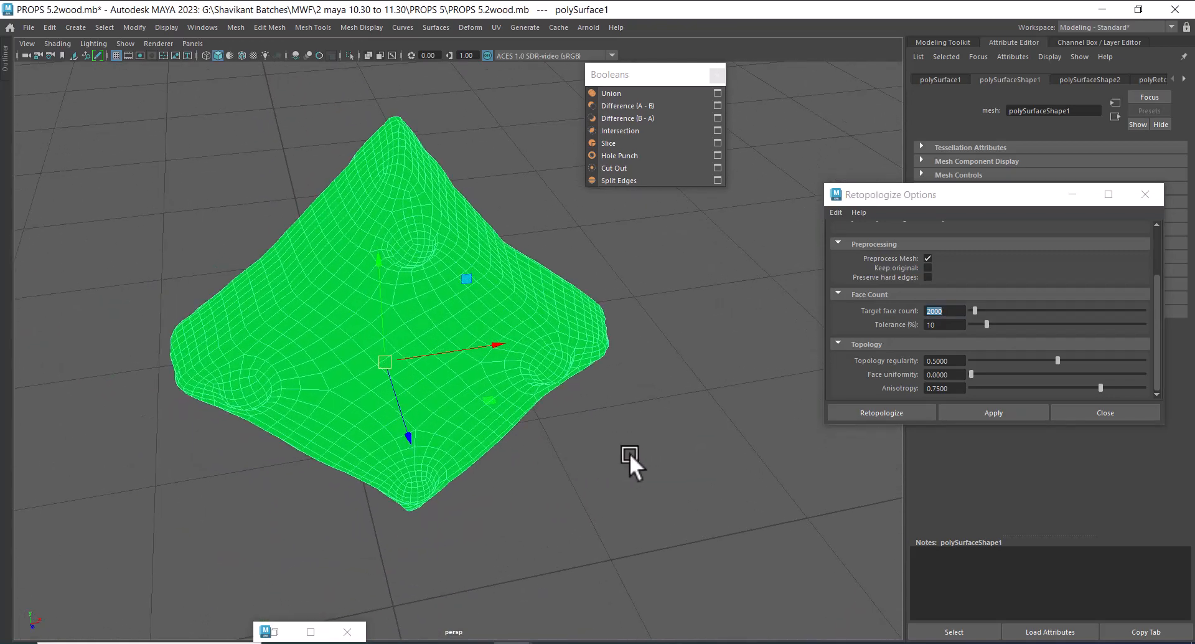
- Close the Retopologize options, return the plate to object selection mode and deselect it to check its smooth surface
left_click(633, 459)
left_click(1144, 410)
left_click(502, 407)
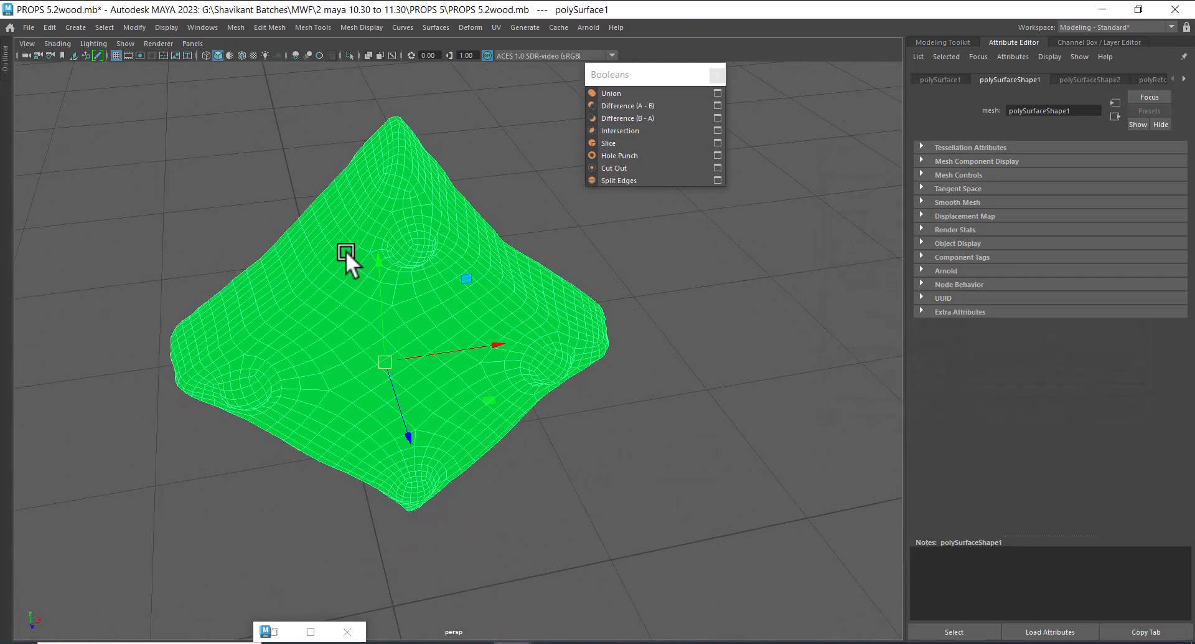
right_click_drag(347, 253, 422, 591)
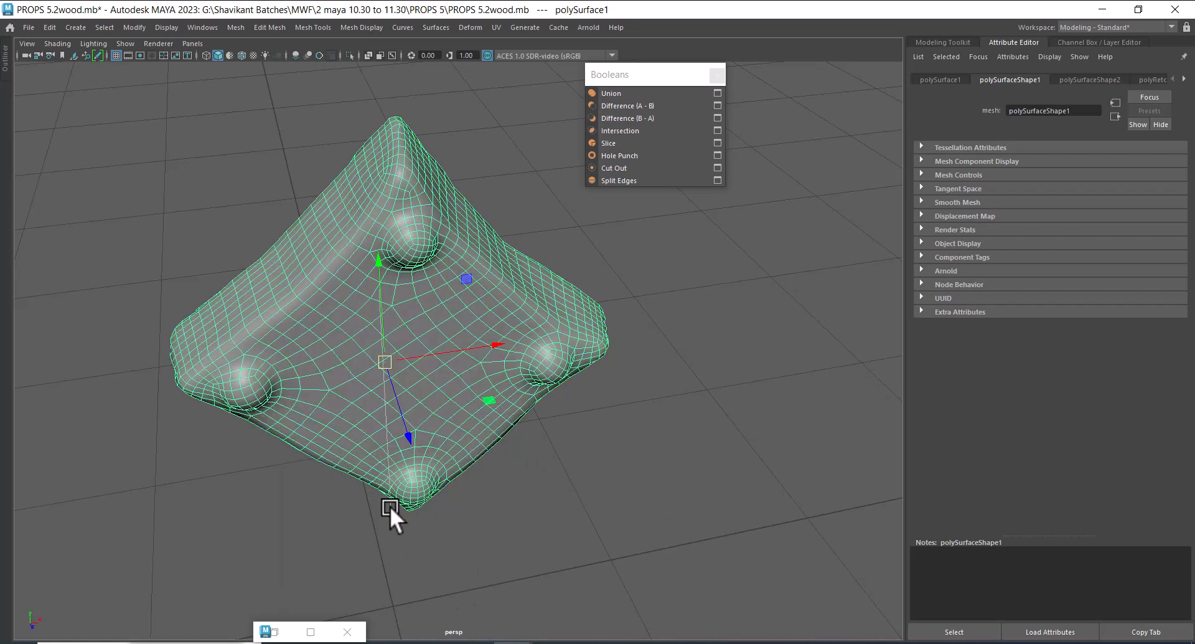
mouse_move(387, 271)
right_mouse_down()
mouse_move(395, 467)
mouse_move(448, 235)
mouse_move(443, 246)
right_mouse_up()
left_click(667, 465)
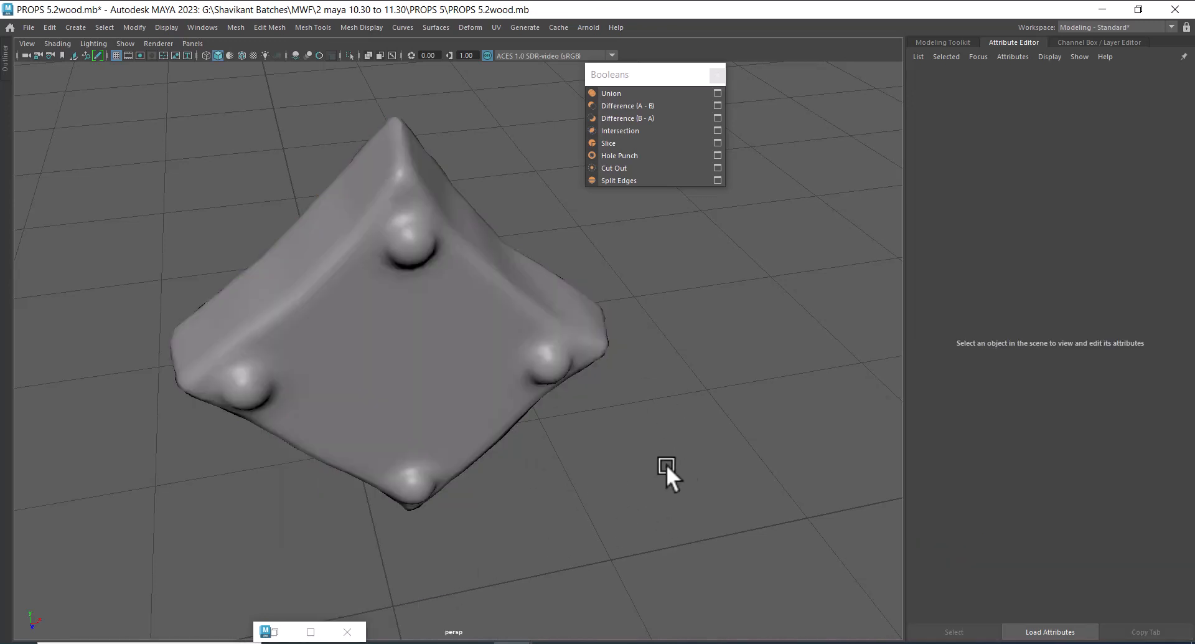
left_click_drag(666, 464, 330, 376, "alt")
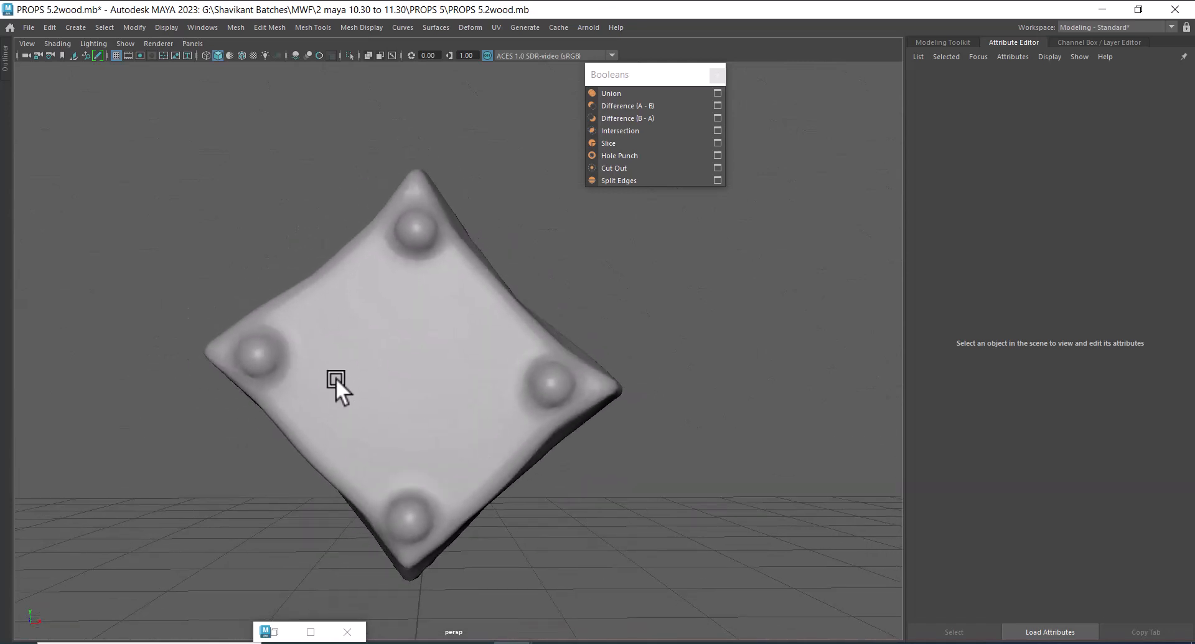
- Switch to the four-view layout, show all hidden shield parts and reference sketches, and check the sktch-28.jpg reference image
left_click_drag(484, 453, 680, 503, "alt")
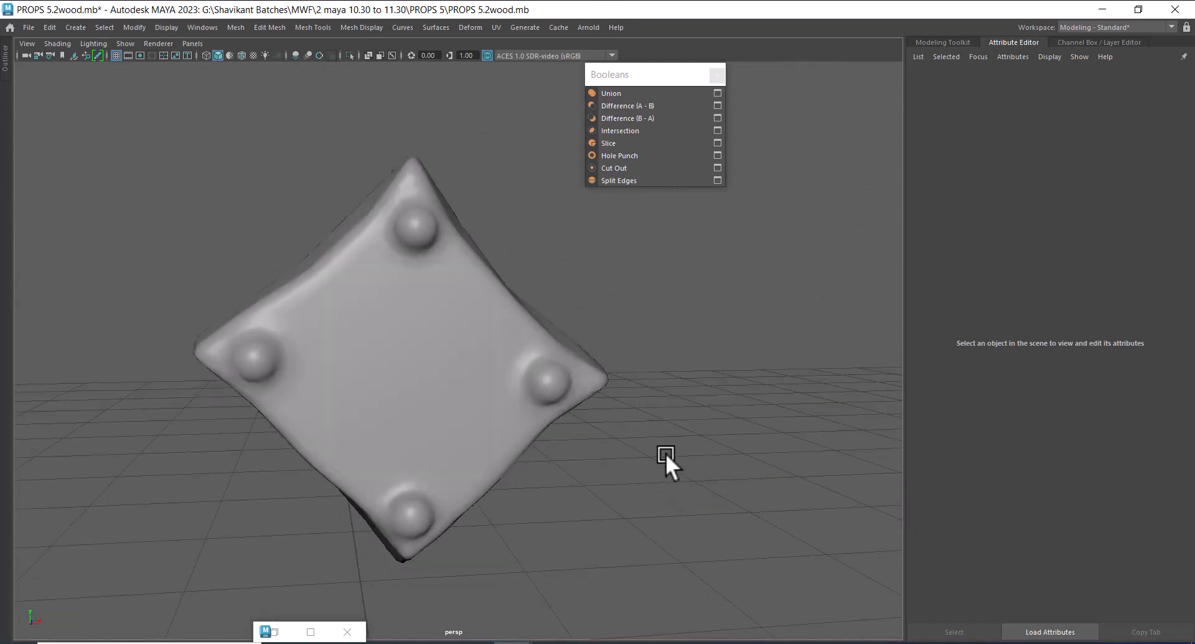
key("space")
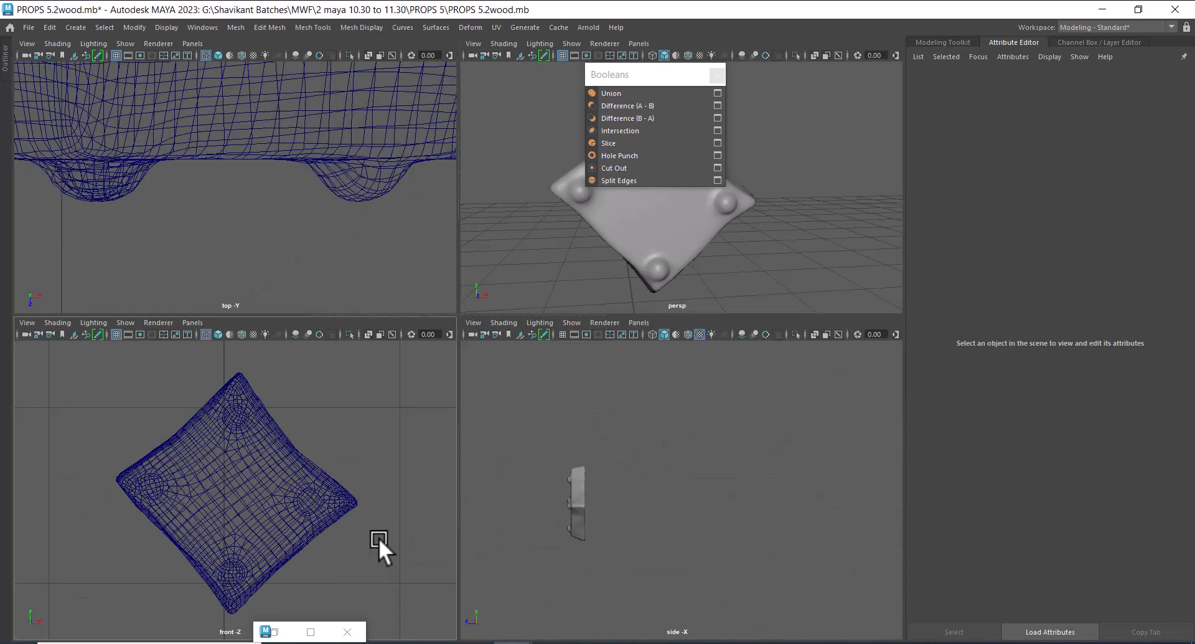
key("ctrl+shift+h")
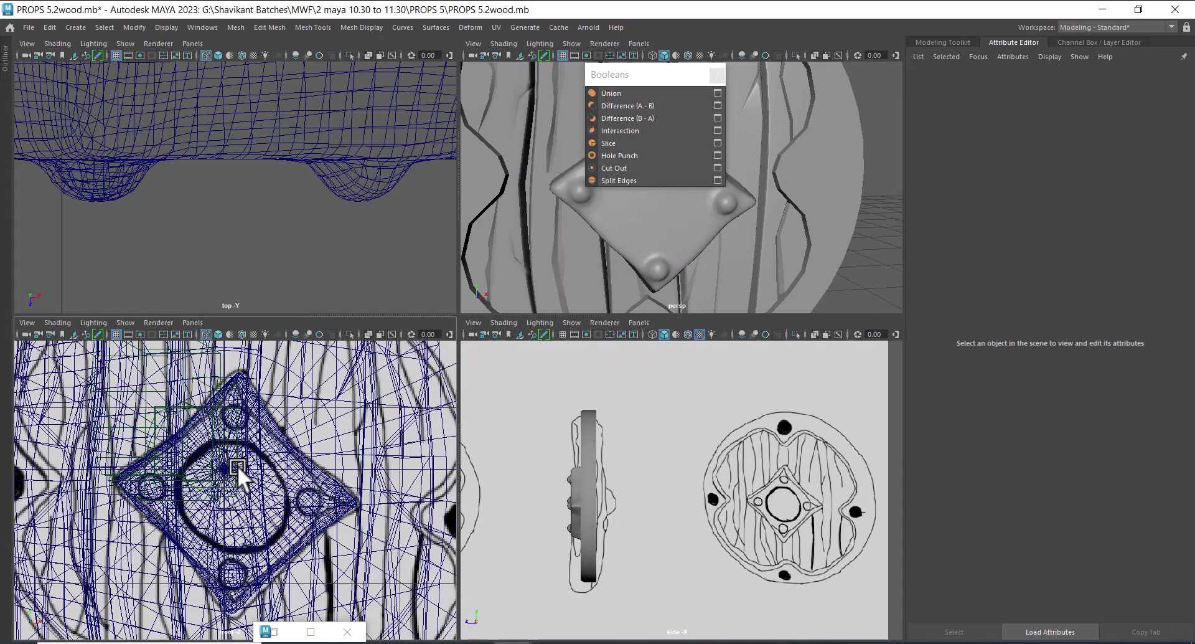
left_click(552, 642)
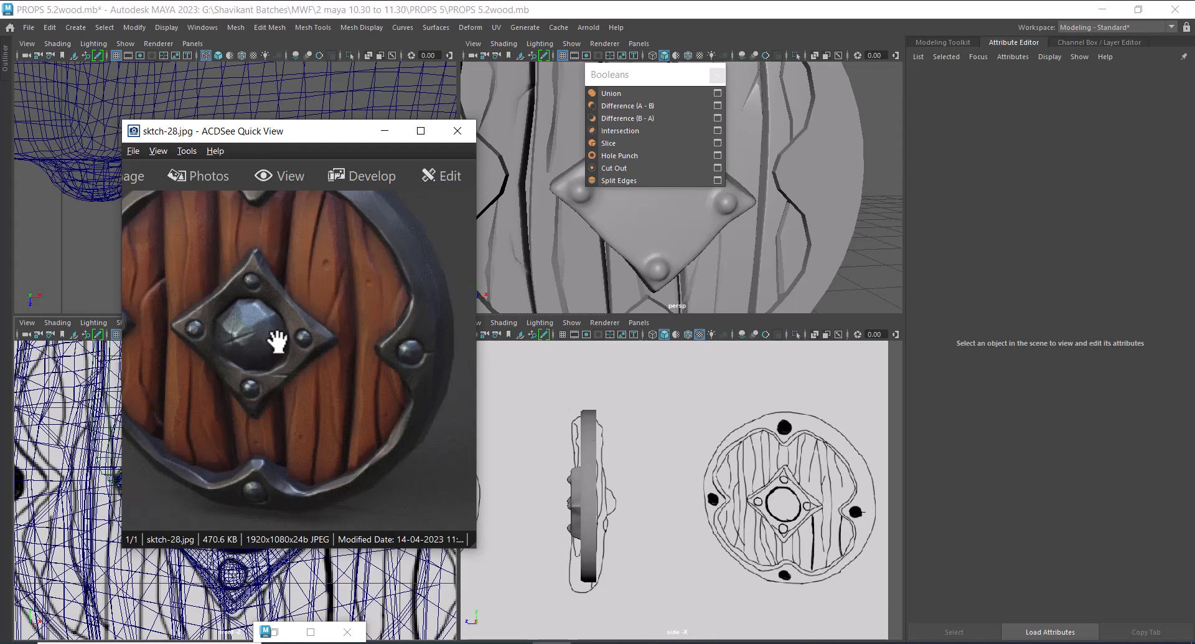
left_click(381, 131)
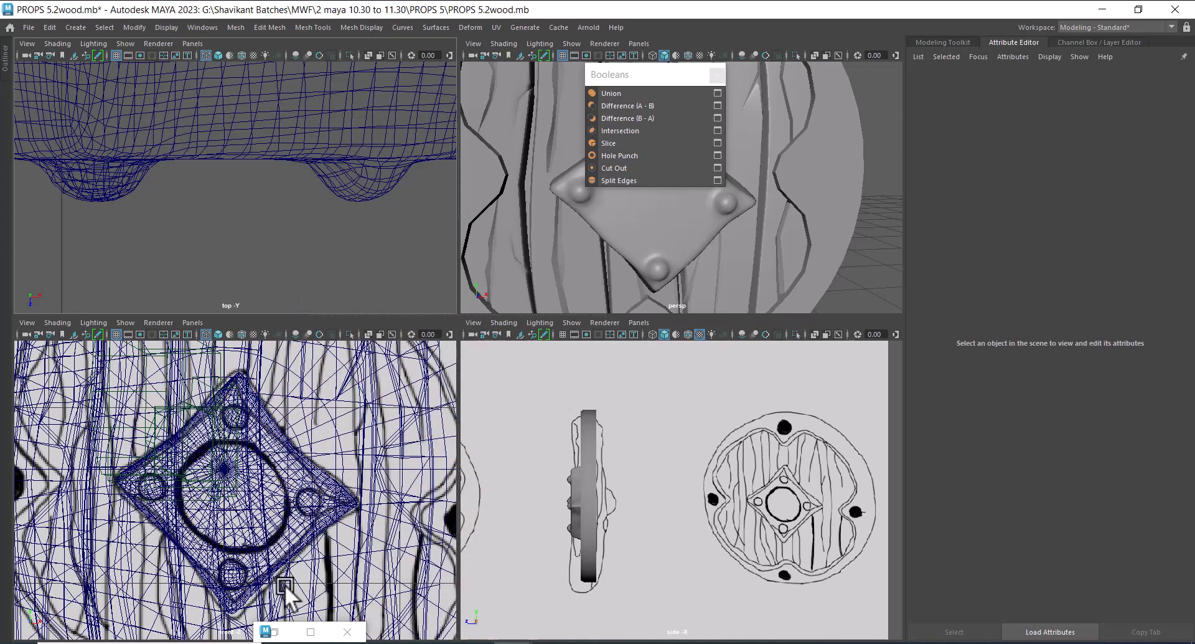
- Create a polygon cube and move it up over the diamond plate in the front view
right_click(311, 251, "shift")
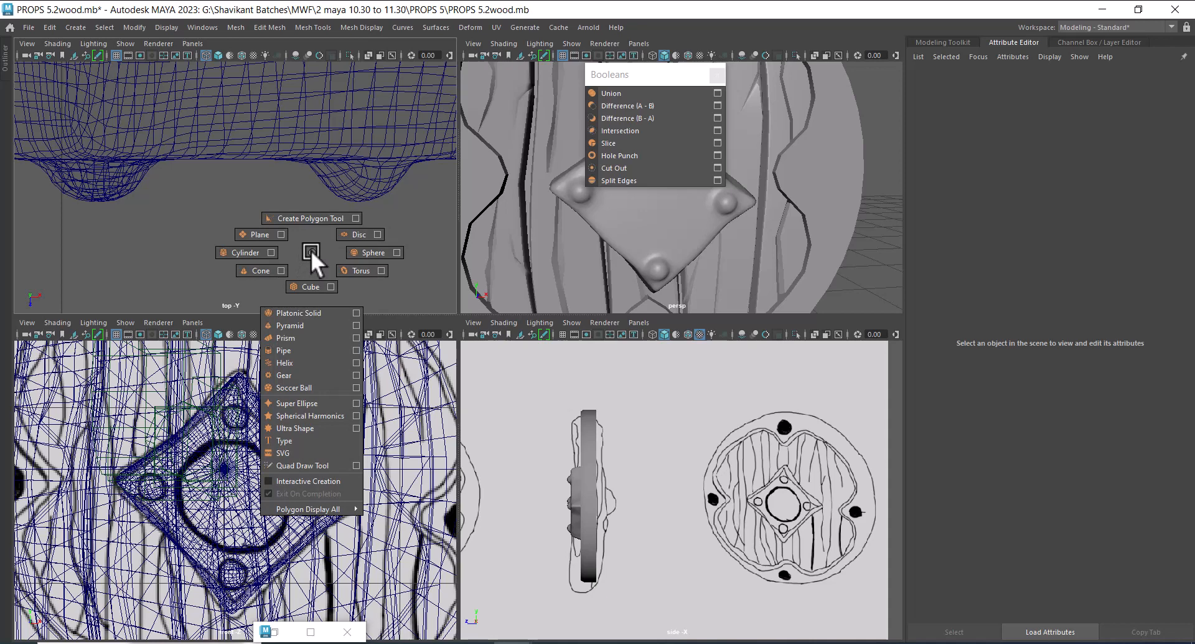
left_click(311, 285)
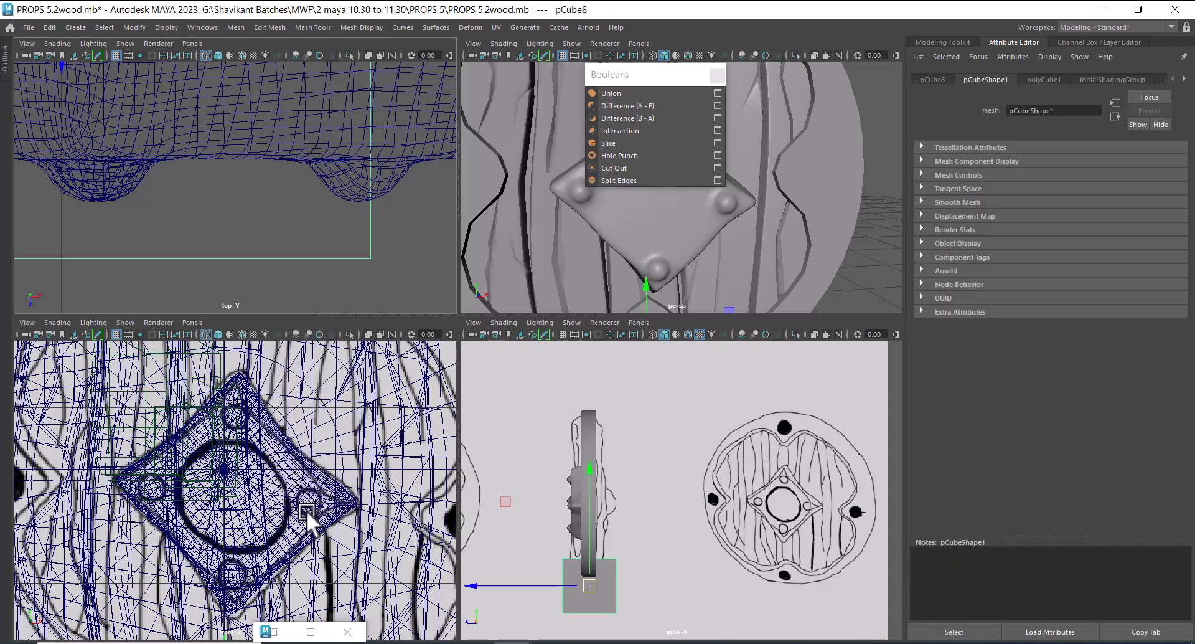
scroll(232, 483, "down", 5)
scroll(312, 492, "down", 3)
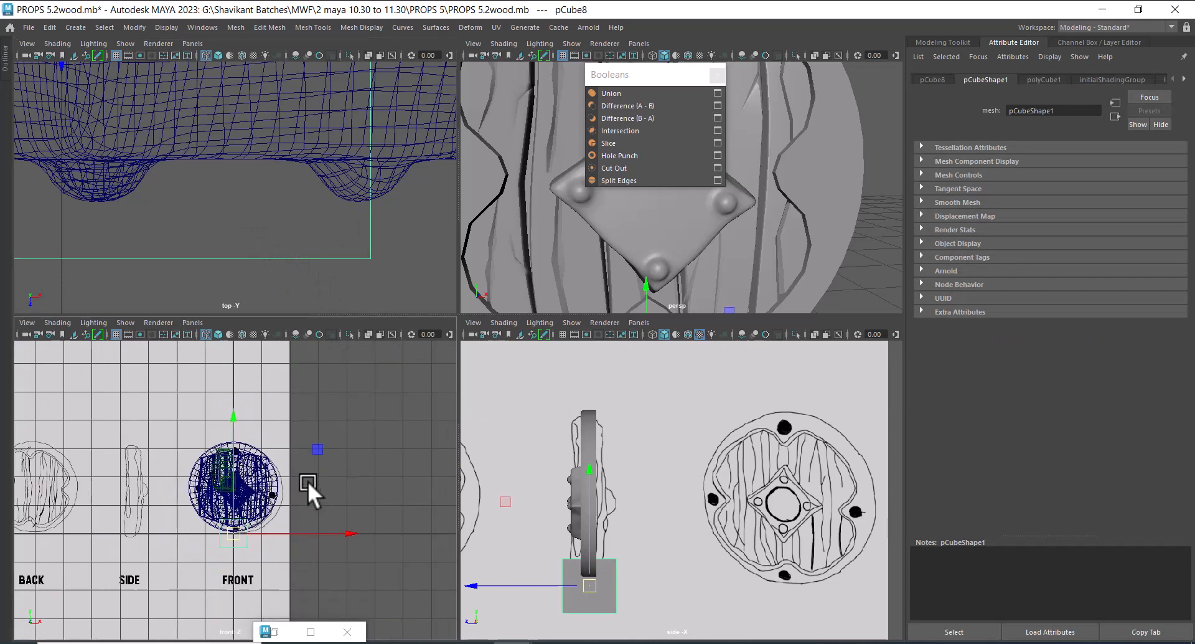
left_click_drag(238, 524, 236, 494)
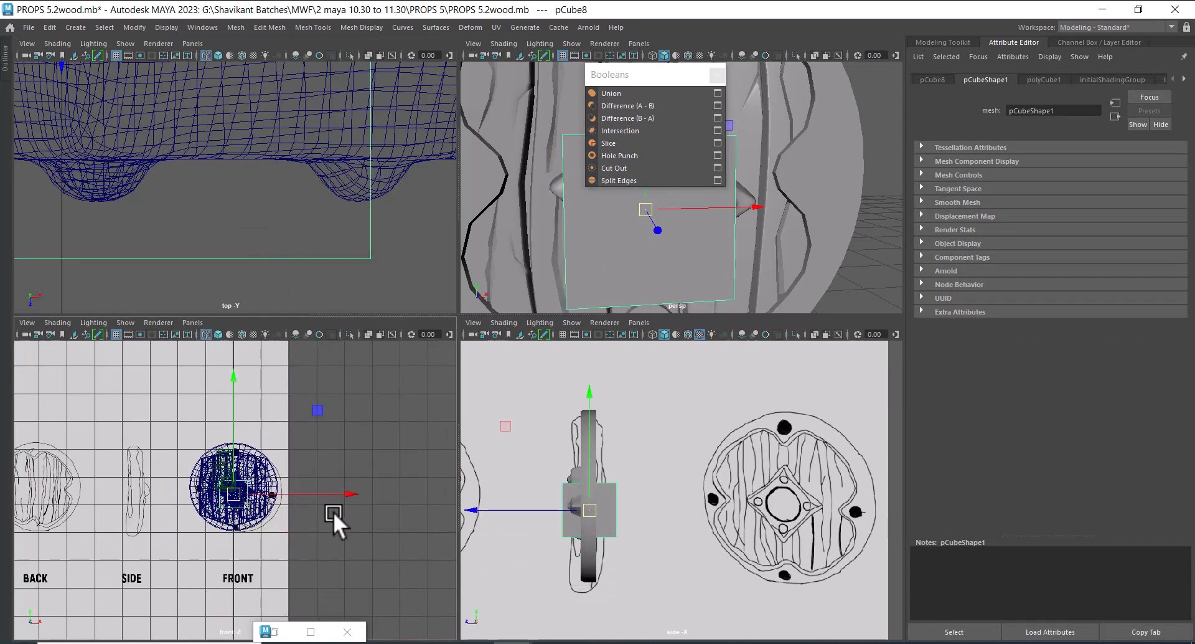
scroll(226, 459, "up", 6)
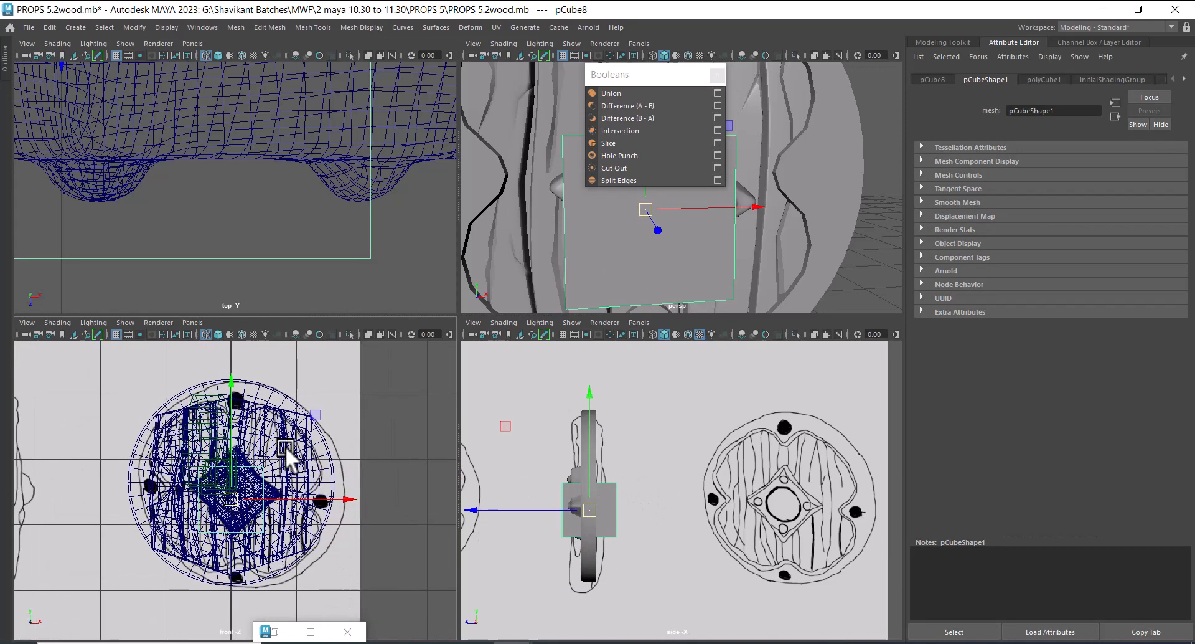
- Hide the wooden shield body so the diamond plate and the reference drawing remain in view
left_click(329, 431)
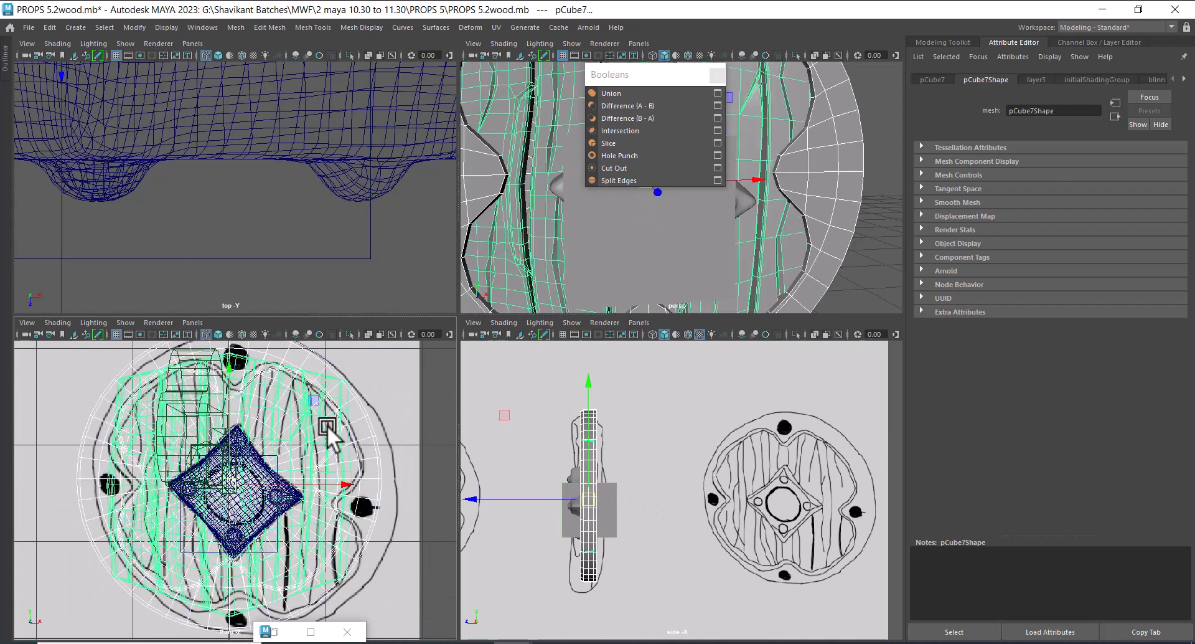
key("ctrl+h")
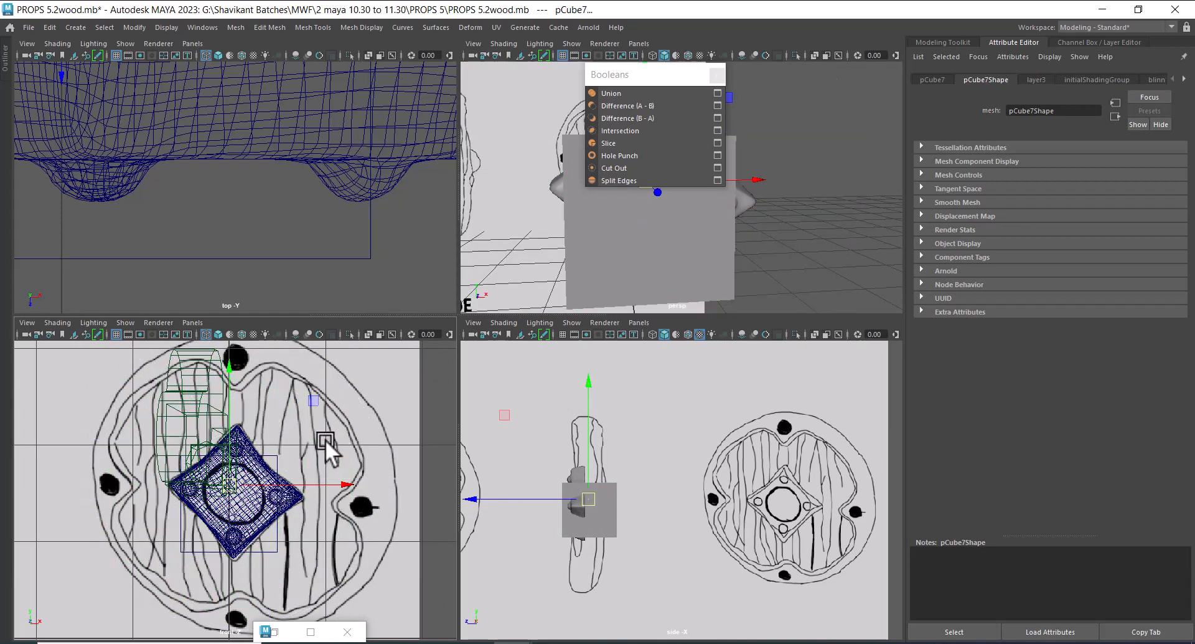
scroll(293, 526, "up", 2)
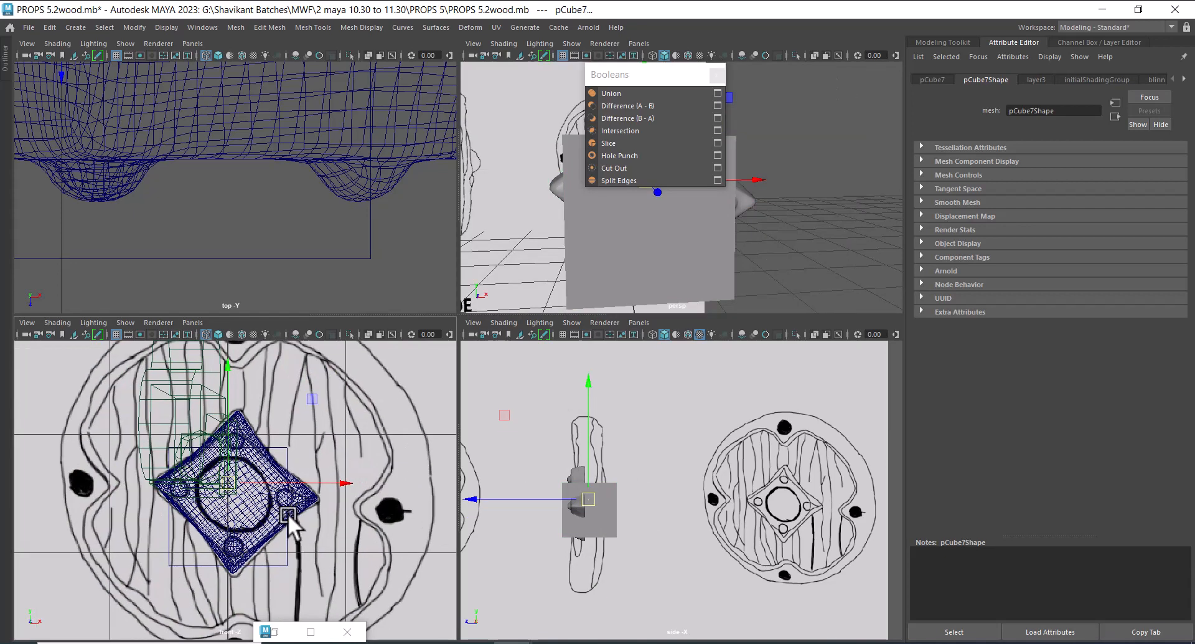
- Delete the cube placed over the diamond plate
left_click(306, 528)
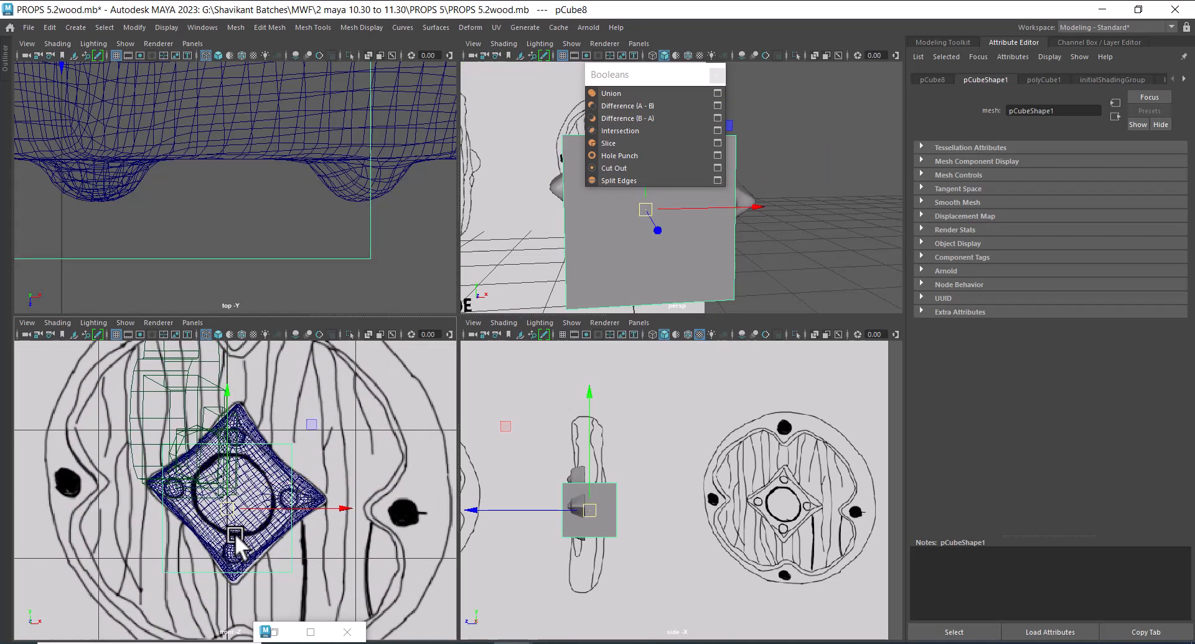
scroll(255, 566, "up", 2)
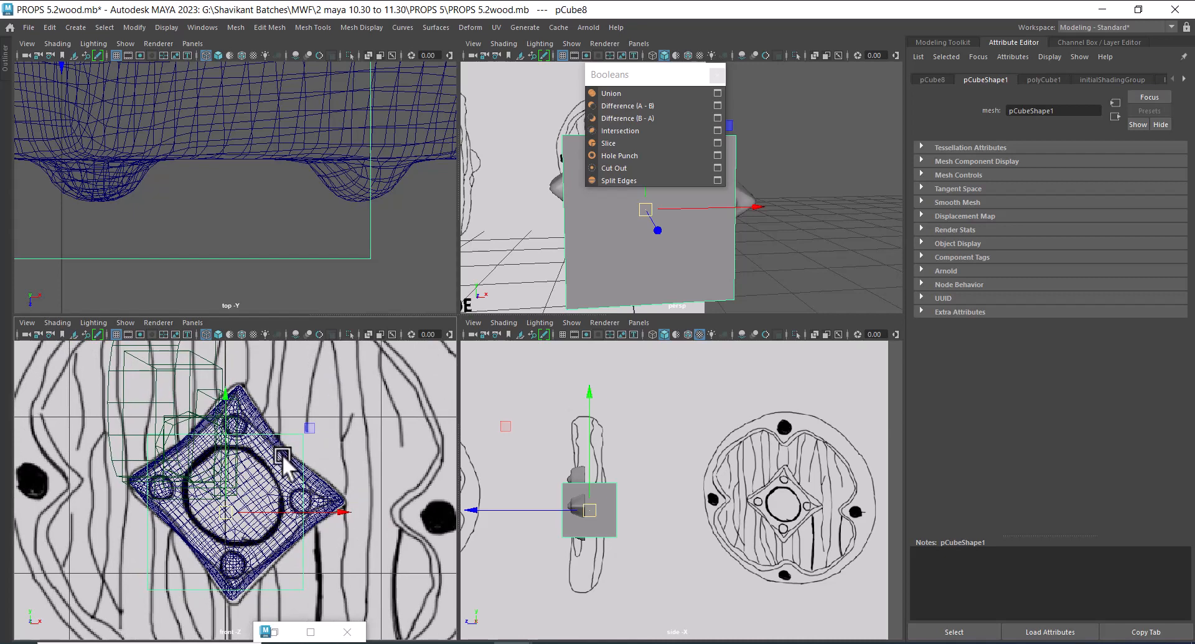
left_click(320, 567)
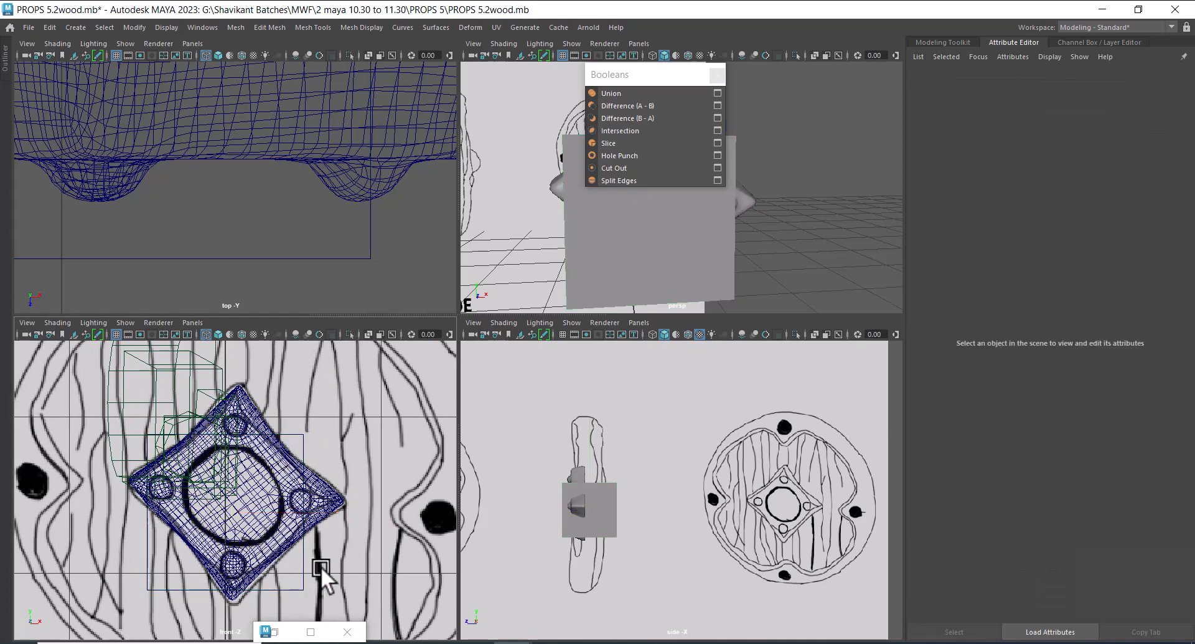
left_click_drag(320, 566, 297, 596)
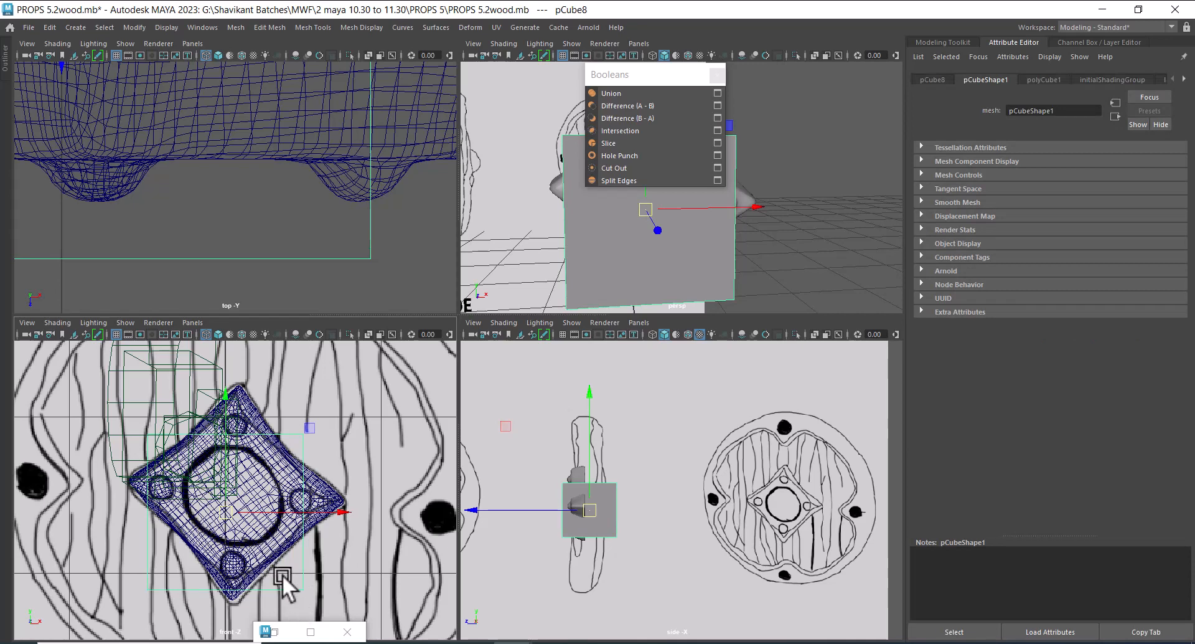
key("Delete")
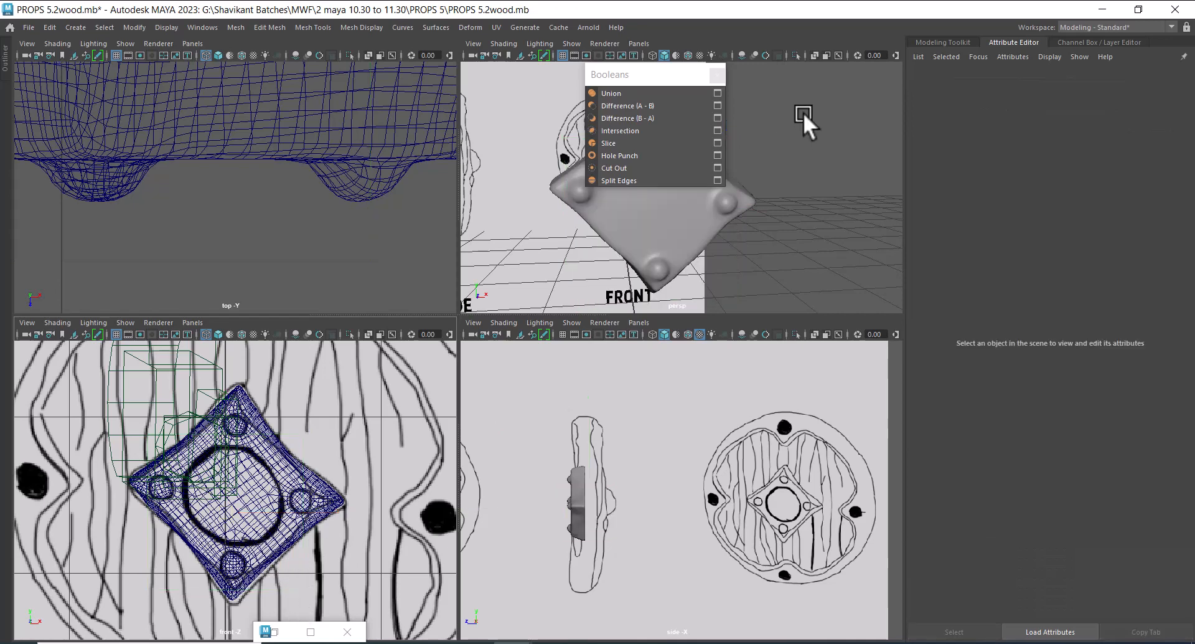
- Close the floating Booleans menu and create a polygon cylinder
left_click(717, 74)
left_click(72, 27)
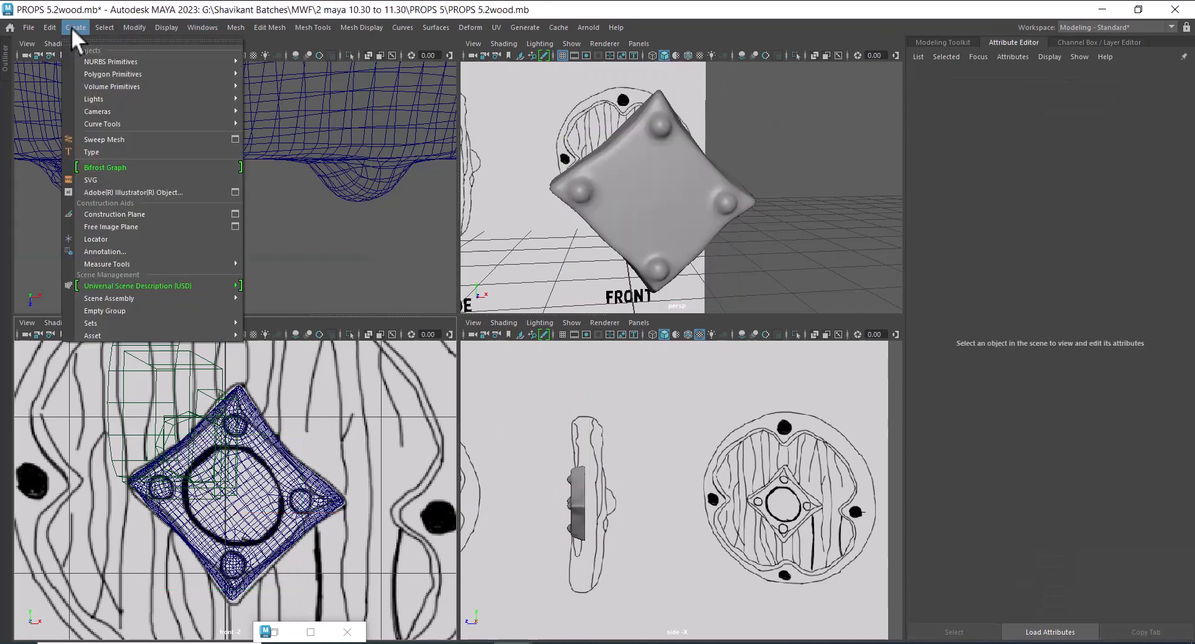
mouse_move(152, 72)
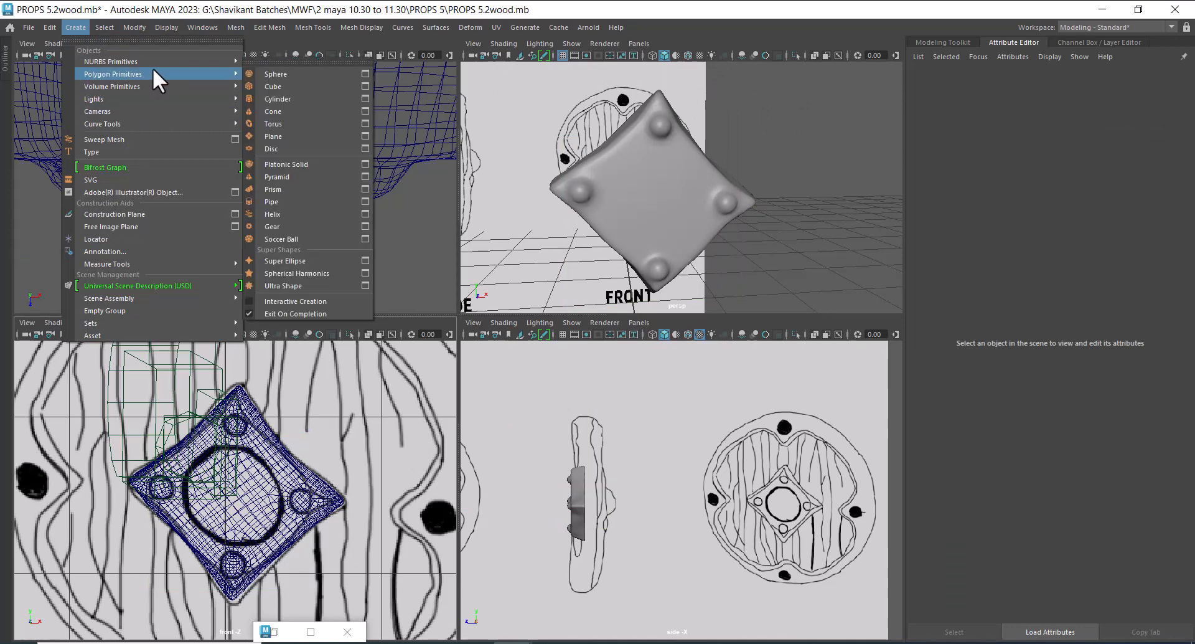
left_click(340, 98)
- Rotate the cylinder to exactly 90 degrees around X so its cap faces the front view
scroll(293, 533, "down", 5)
key("e")
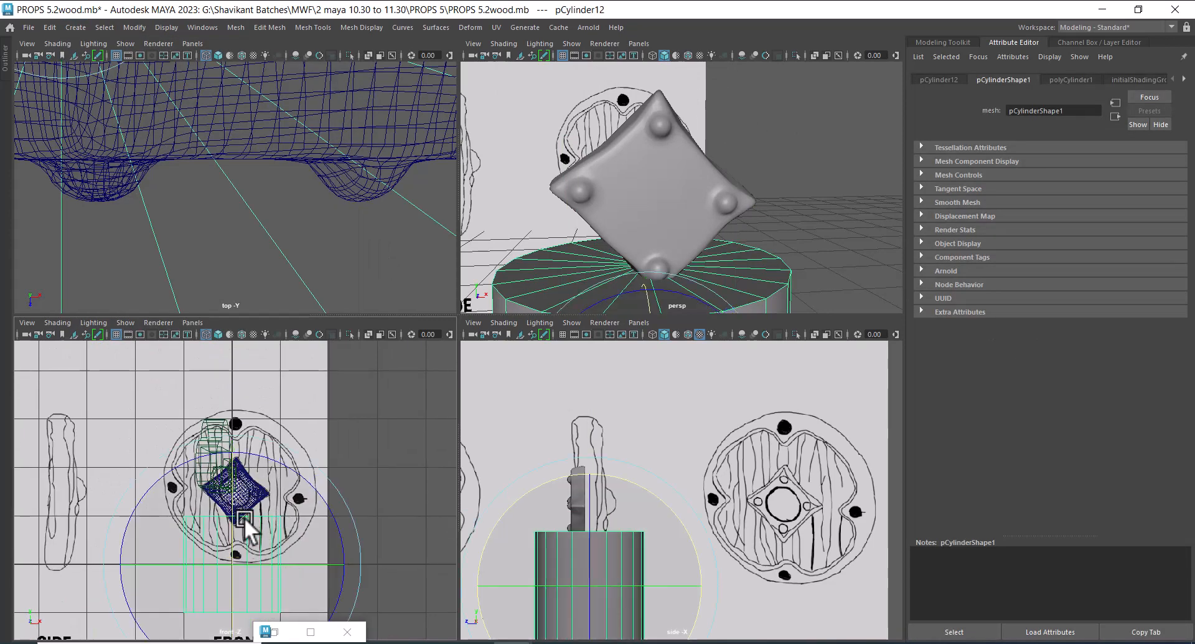
left_click_drag(235, 533, 228, 609)
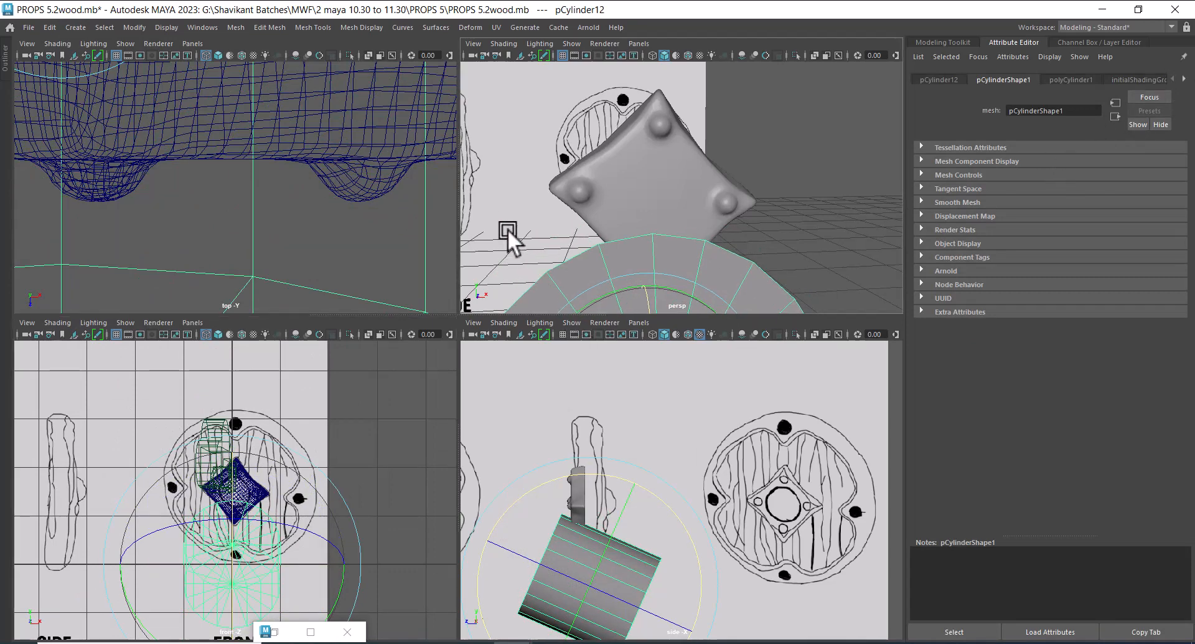
key("space")
left_click_drag(760, 233, 926, 240)
double_click(1169, 121)
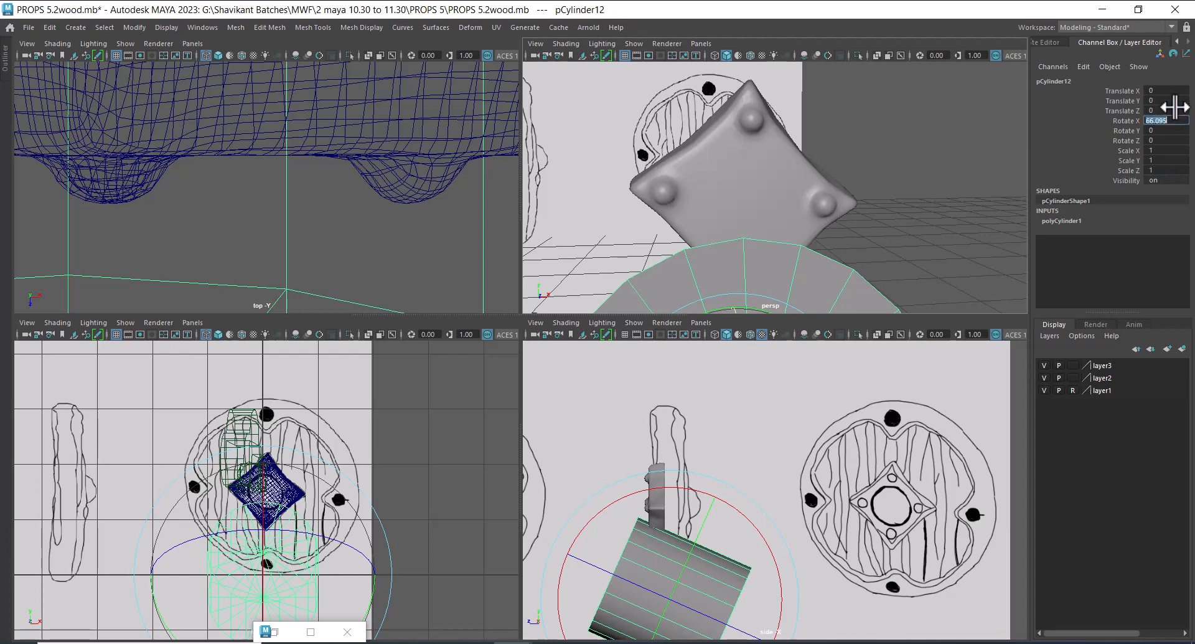
key("Return")
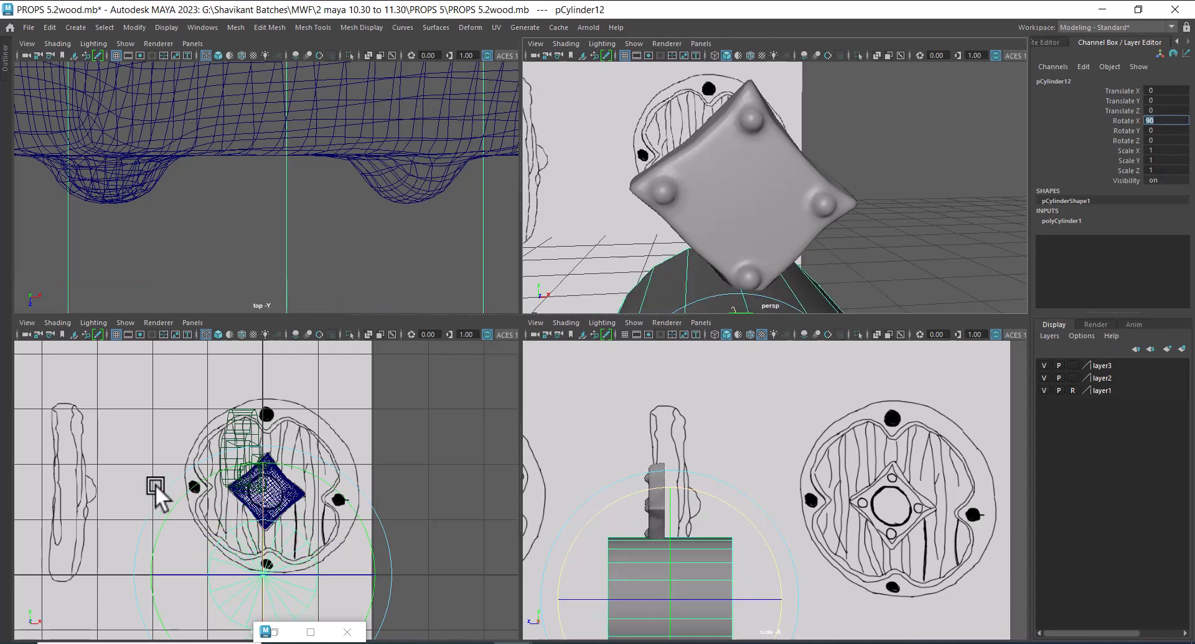
- Move the cylinder up onto the middle of the diamond plate in the front view
key("w")
scroll(160, 494, "up", 2)
scroll(318, 543, "up", 1)
left_click_drag(275, 516, 279, 414)
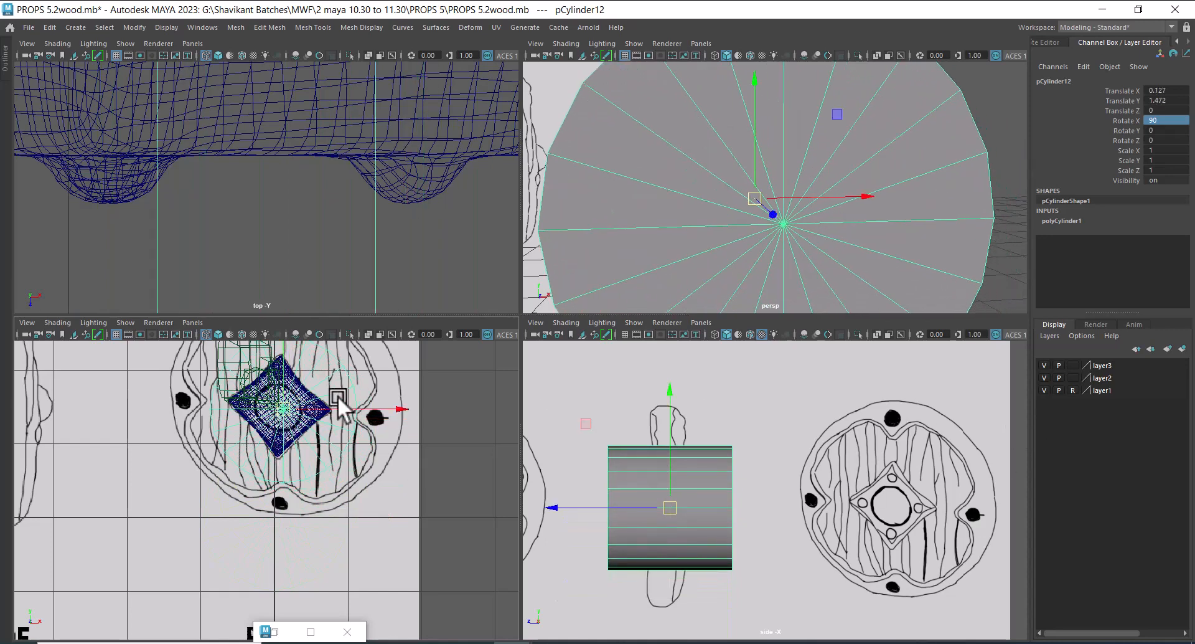
- Set the cylinder's radius to 0.3 and centre it inside the circle of the front reference drawing
scroll(318, 517, "up", 2)
left_click(1066, 220)
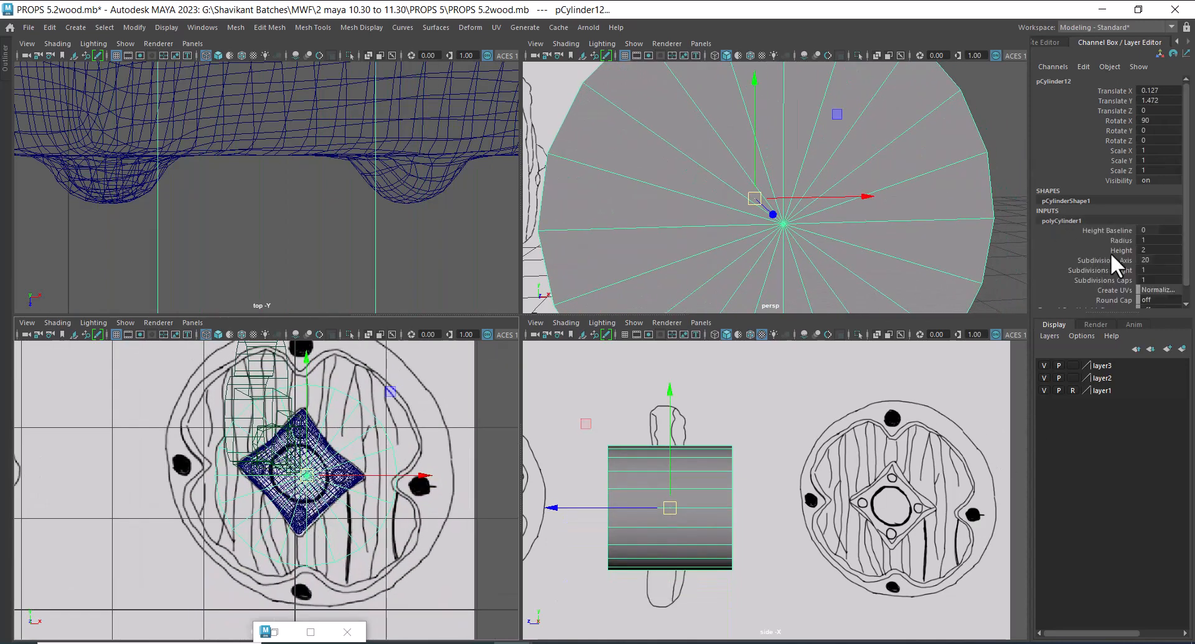
left_click(1104, 241)
middle_click_drag(320, 496, 274, 508)
scroll(398, 551, "up", 3)
key("w")
scroll(405, 529, "up", 3)
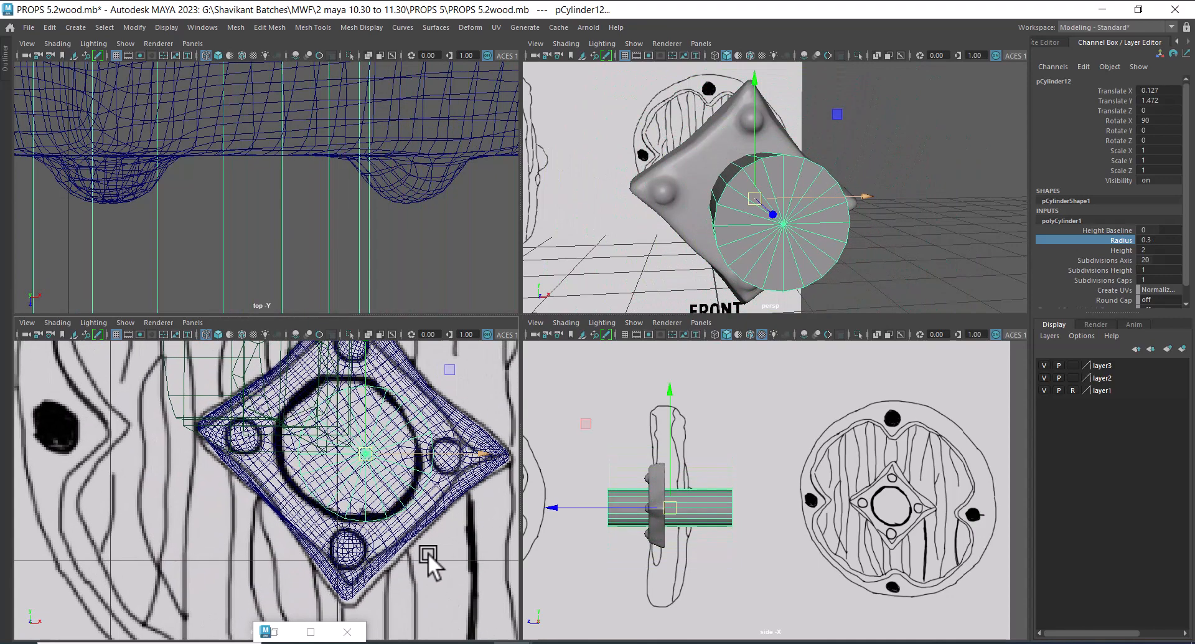
left_click_drag(372, 456, 353, 450)
scroll(380, 509, "up", 2)
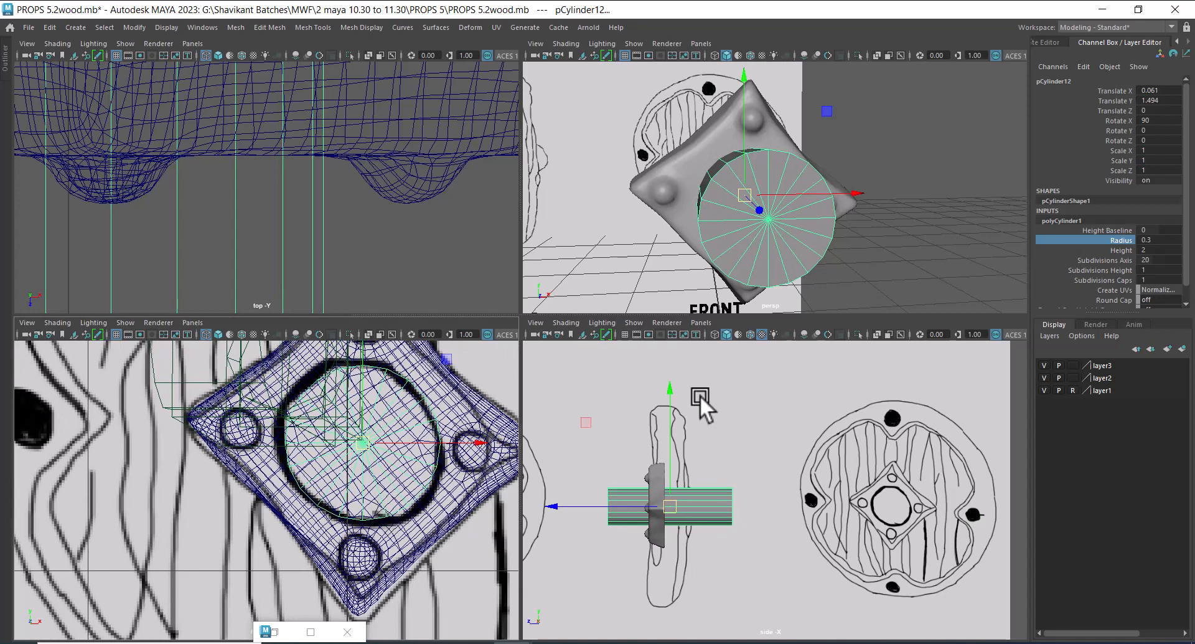
- Reduce the cylinder's height to 0.34 and move it forward to Translate Z 0.355, protruding from the plate's front face
left_click_drag(738, 248, 891, 230, "alt")
left_click(1116, 250)
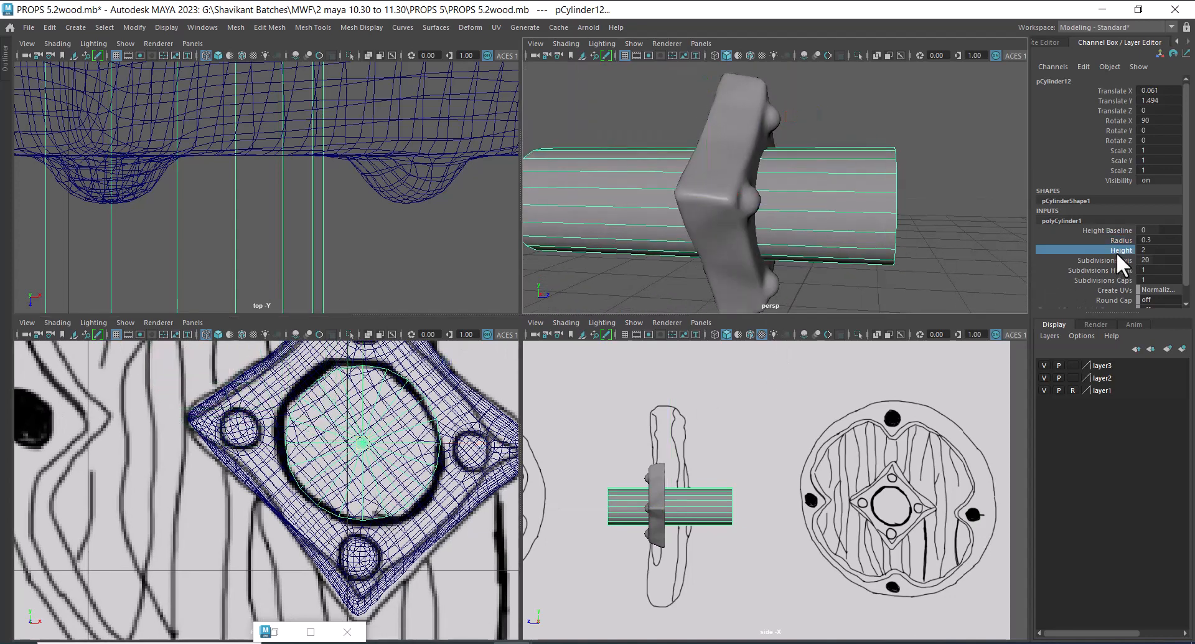
middle_click_drag(990, 244, 880, 248)
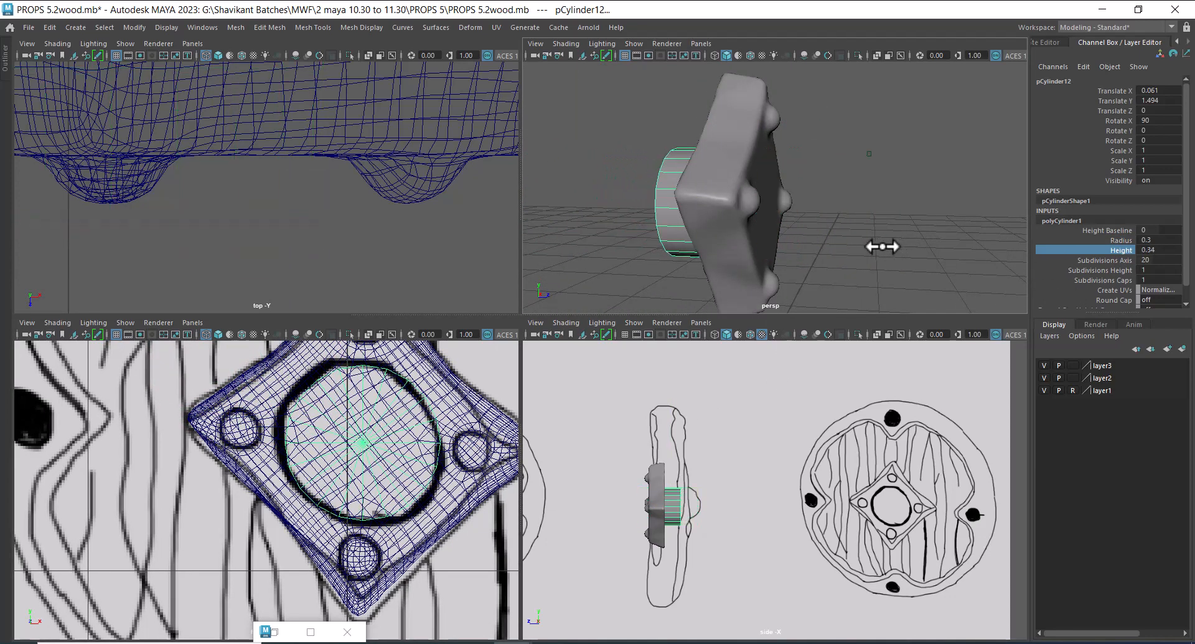
key("w")
left_click_drag(828, 203, 898, 200)
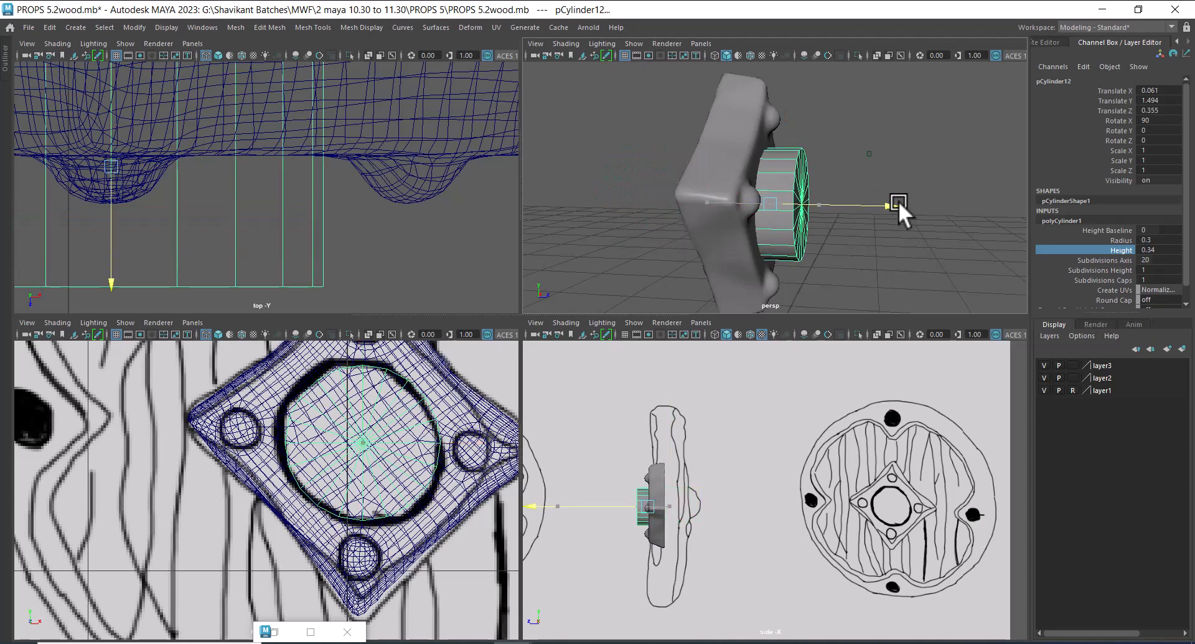
- Compare the cylinder's depth and position with the shield's side reference drawing
scroll(760, 531, "up", 3)
scroll(741, 536, "up", 3)
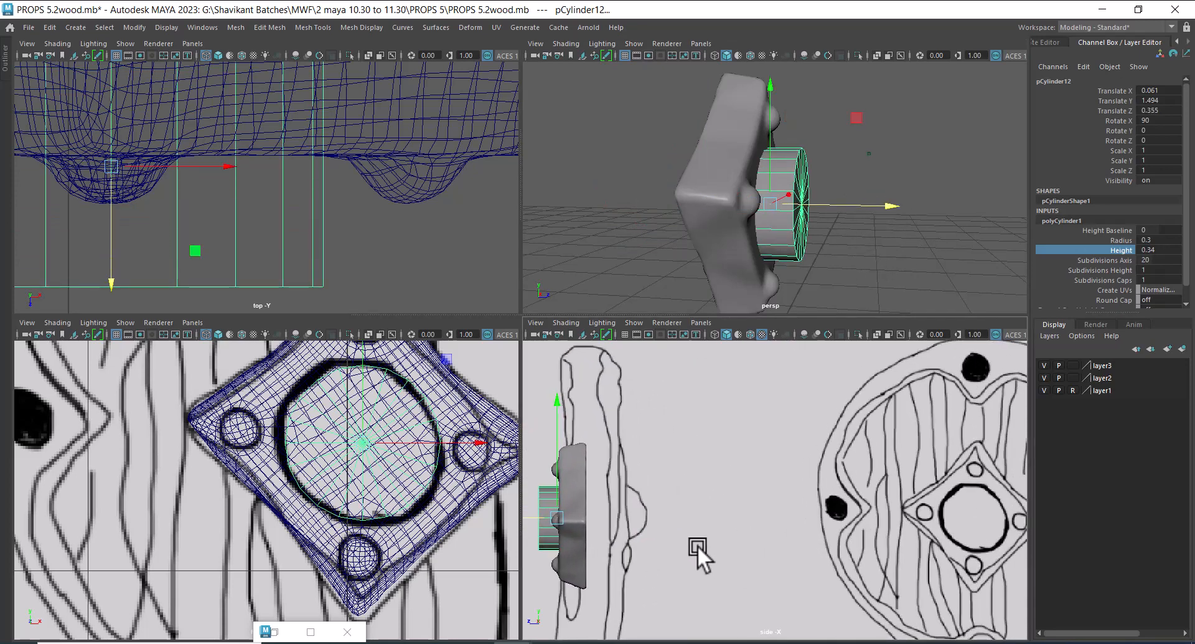
middle_click_drag(697, 544, 802, 475, "alt")
scroll(774, 503, "down", 6)
scroll(810, 517, "down", 3)
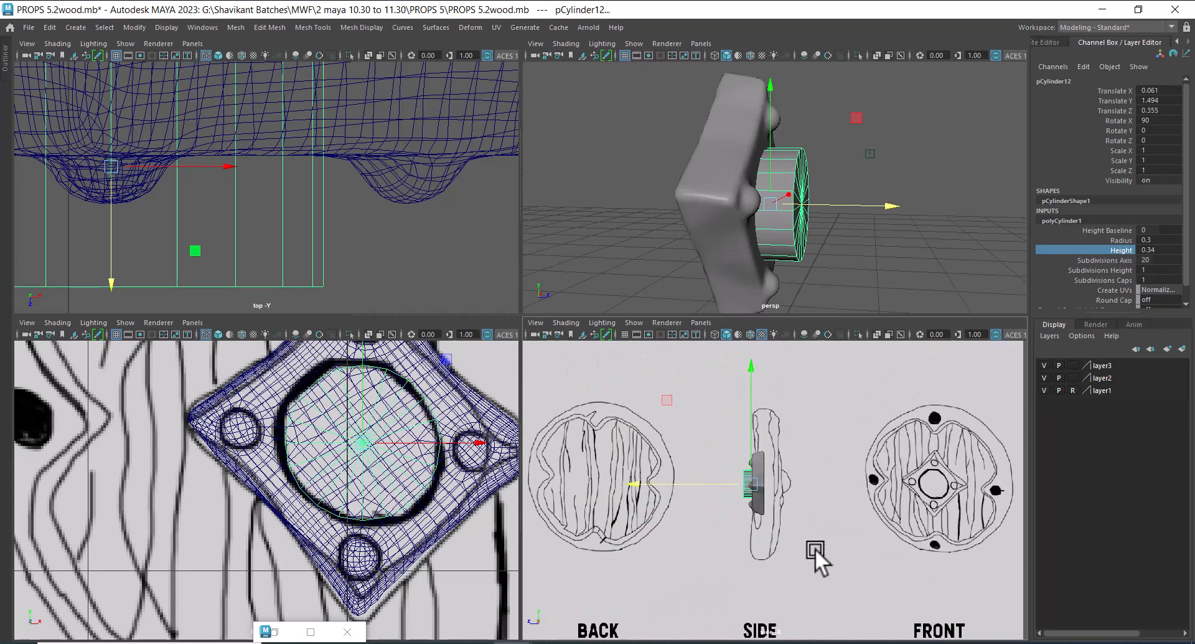
scroll(812, 509, "up", 4)
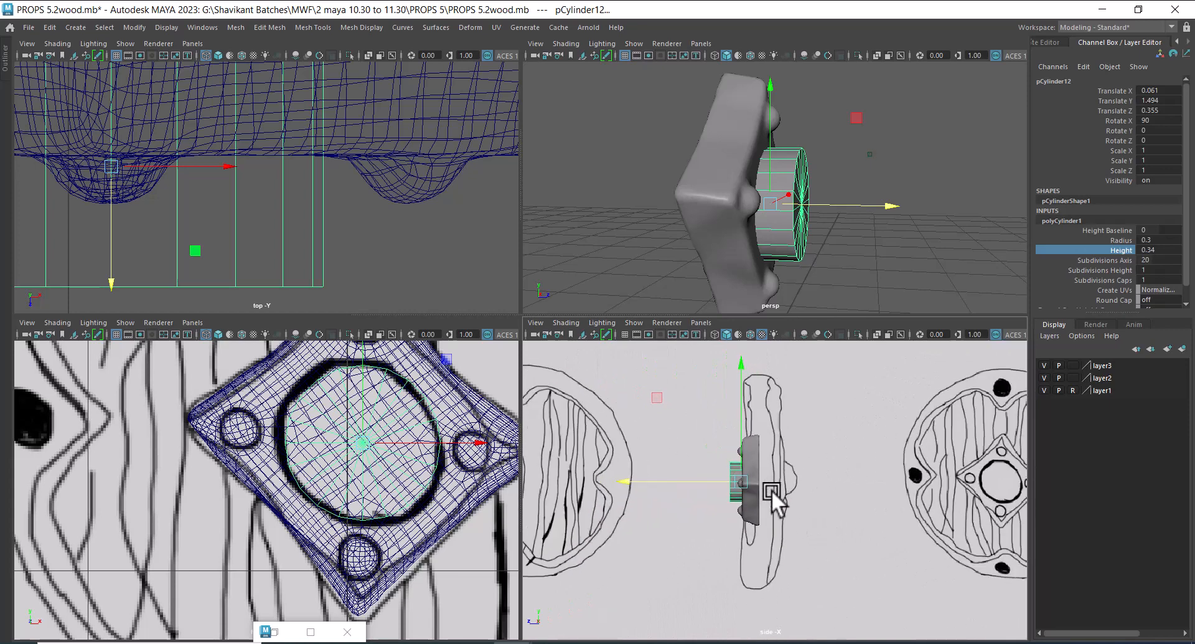
scroll(775, 491, "down", 3)
scroll(768, 468, "up", 3)
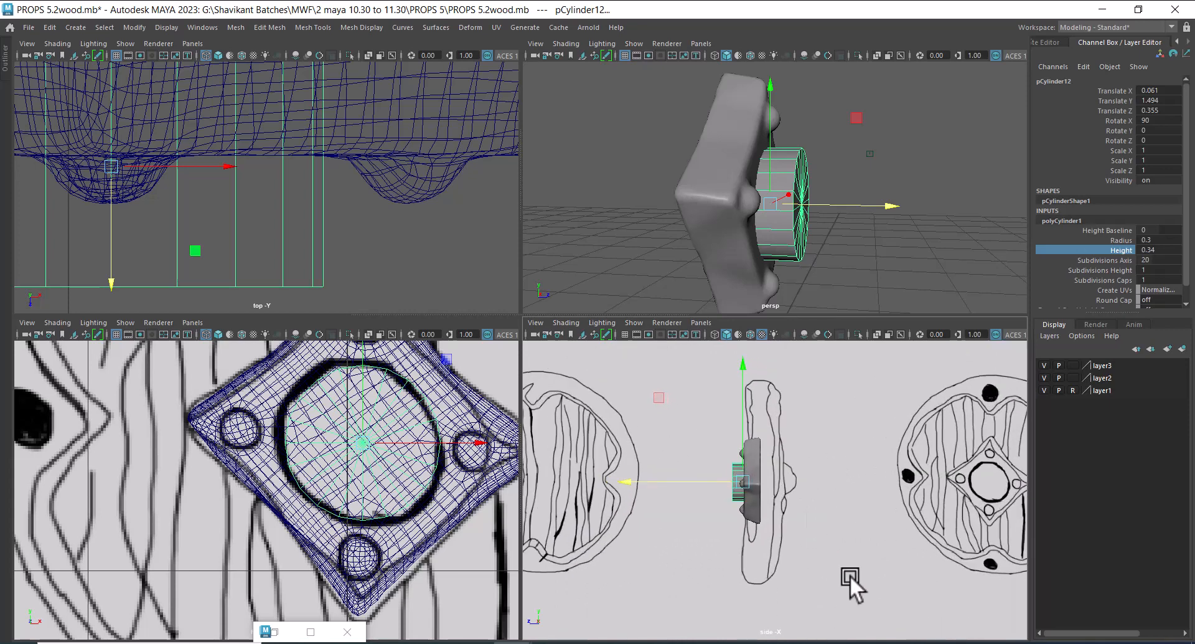
- Set the boss cylinder's height to 0.22 using the side reference and move it to Translate Z 0.44 on the plate's front face
scroll(761, 492, "up", 2)
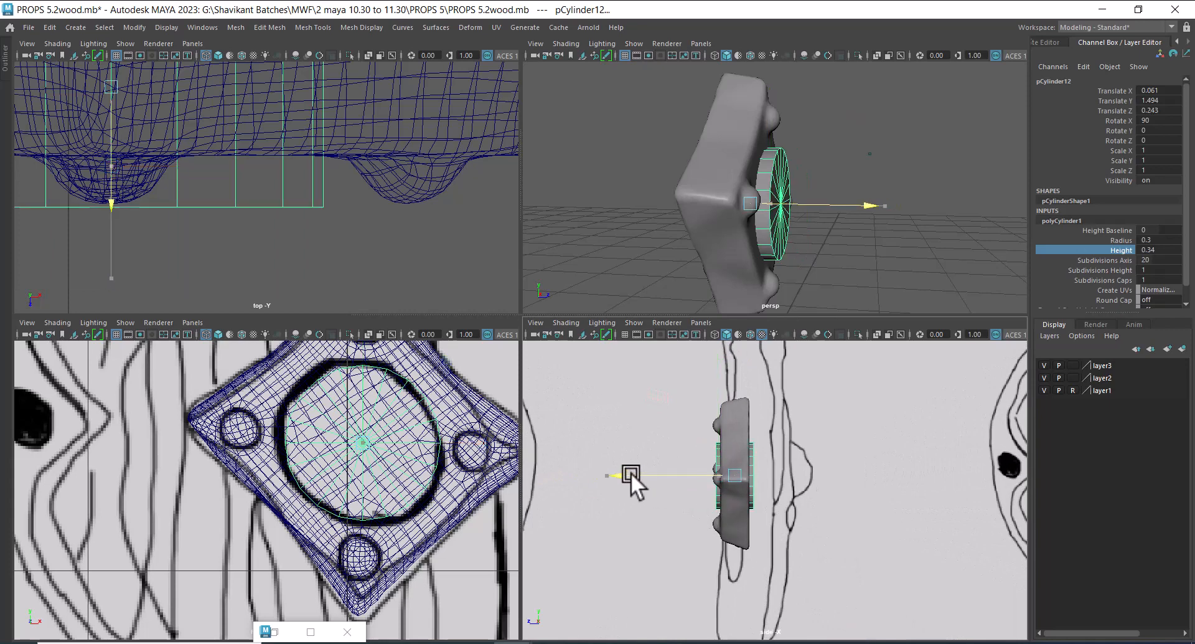
left_click_drag(630, 472, 700, 474)
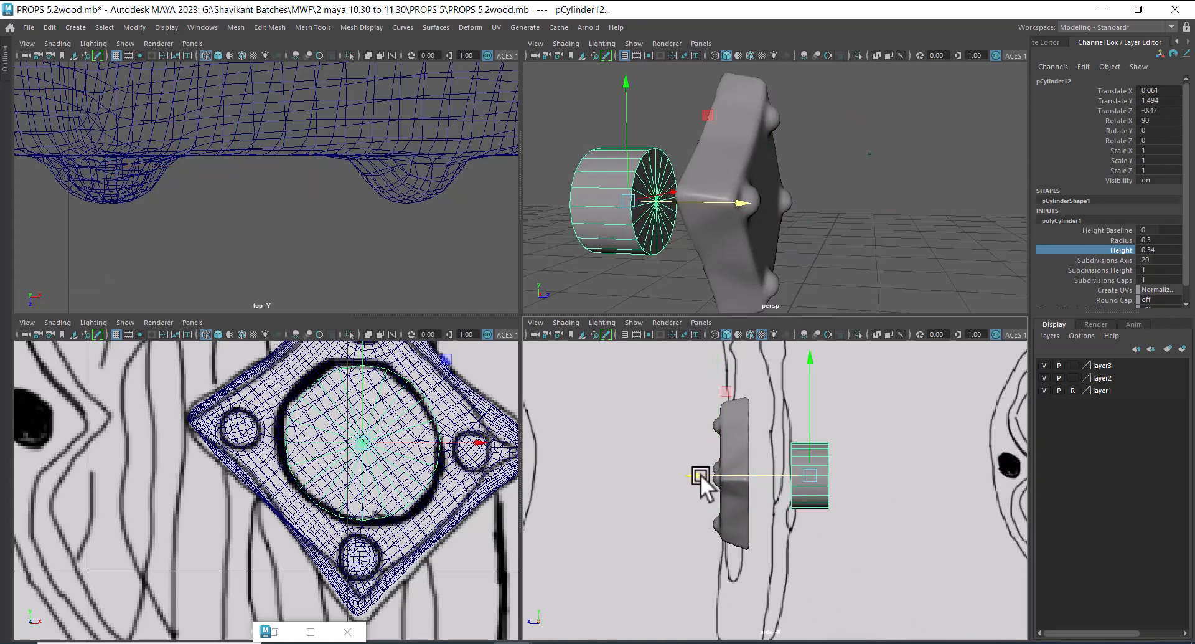
key("4")
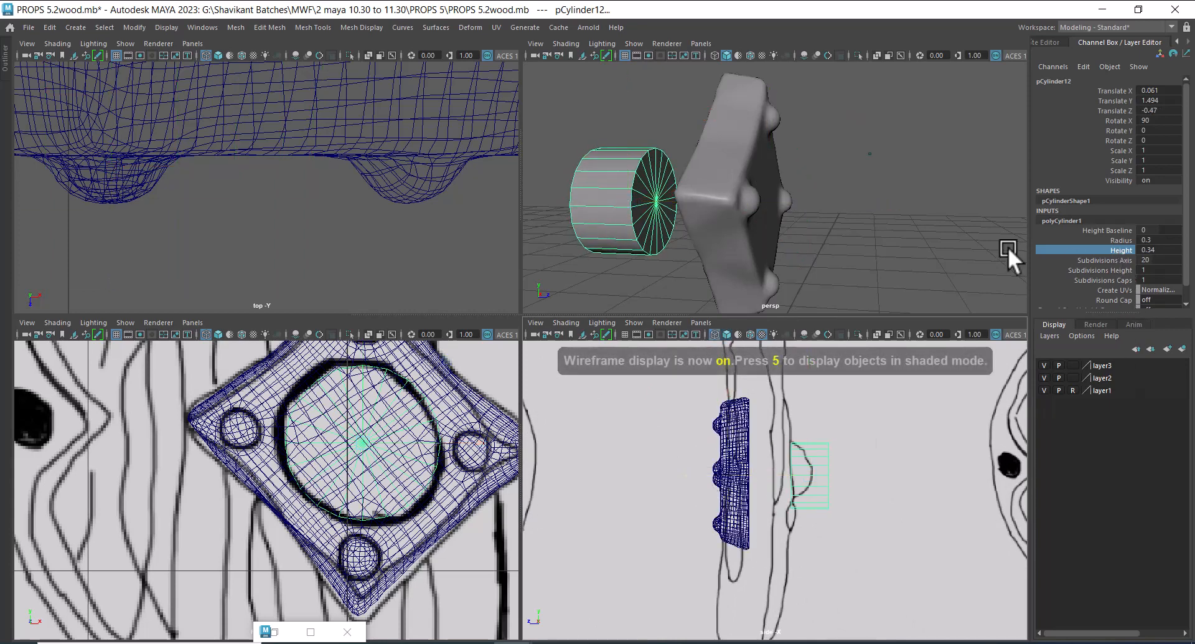
middle_click_drag(1008, 249, 892, 246)
key("w")
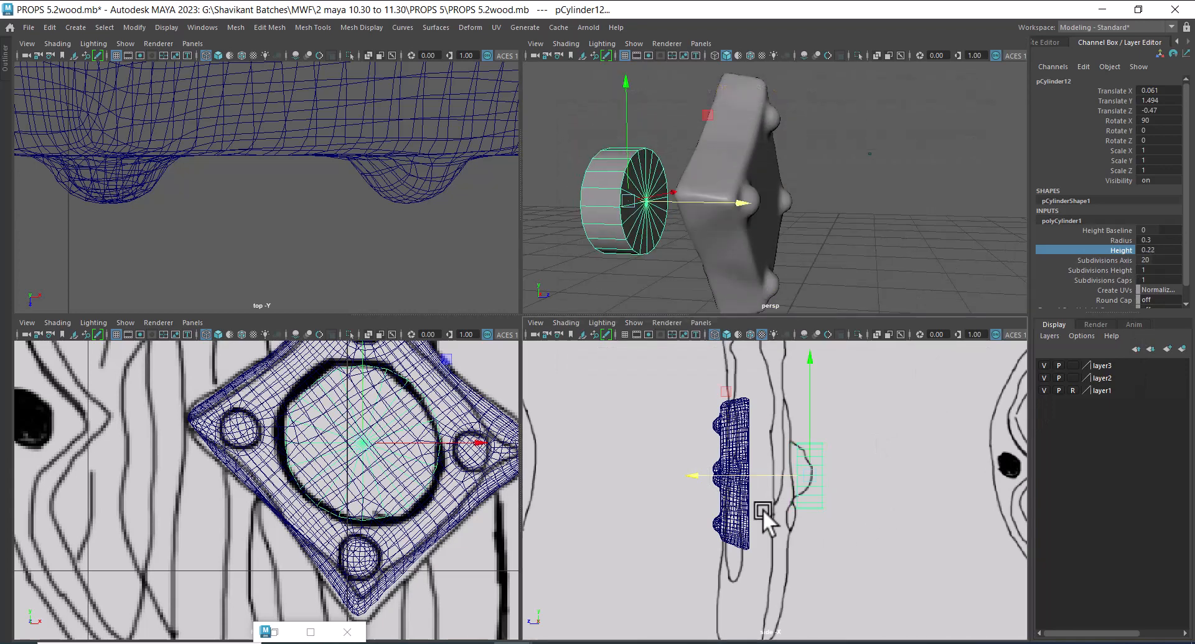
left_click_drag(699, 477, 596, 470)
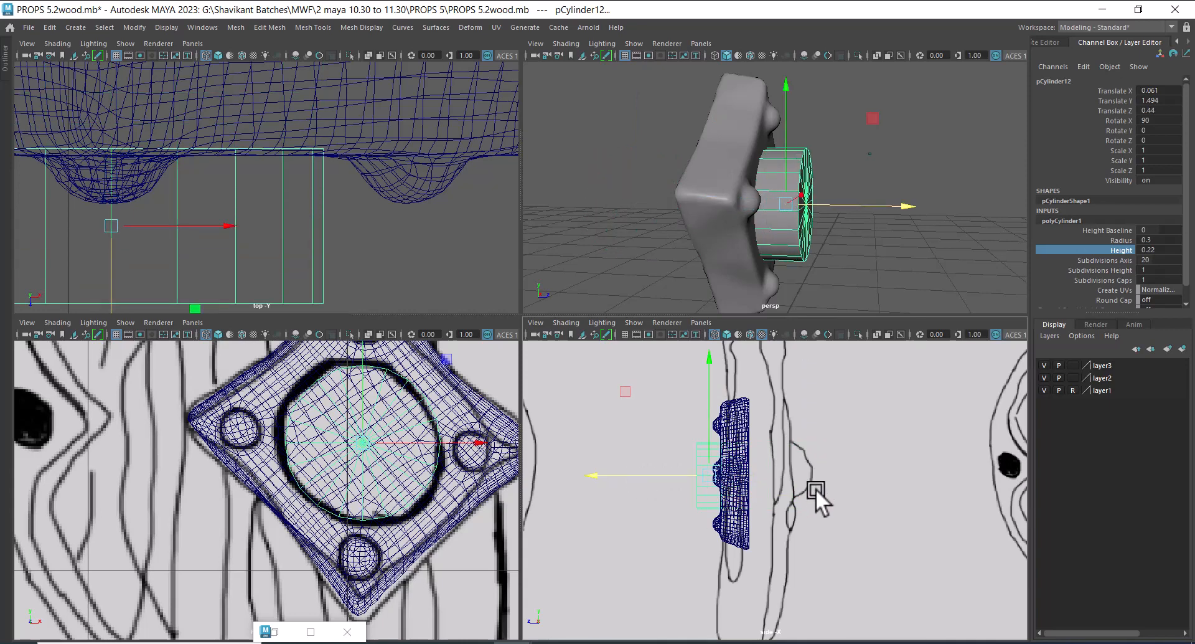
- Make the reference layer selectable, then select the side reference image plane and set its Rotate Y to -90
scroll(878, 513, "down", 3)
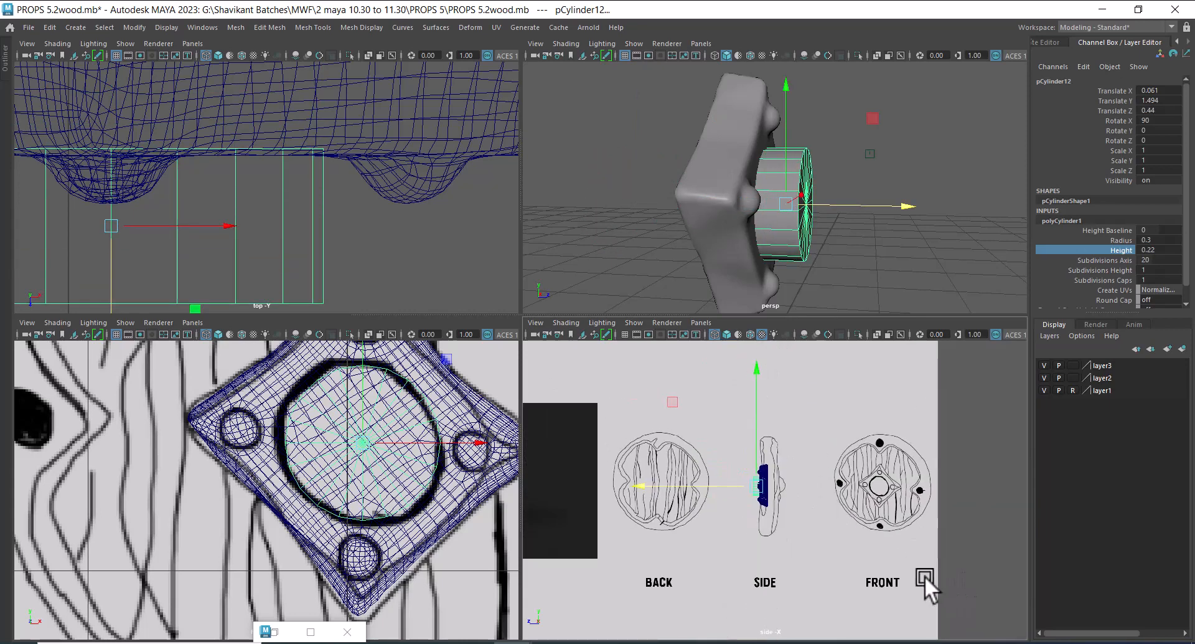
left_click(918, 575)
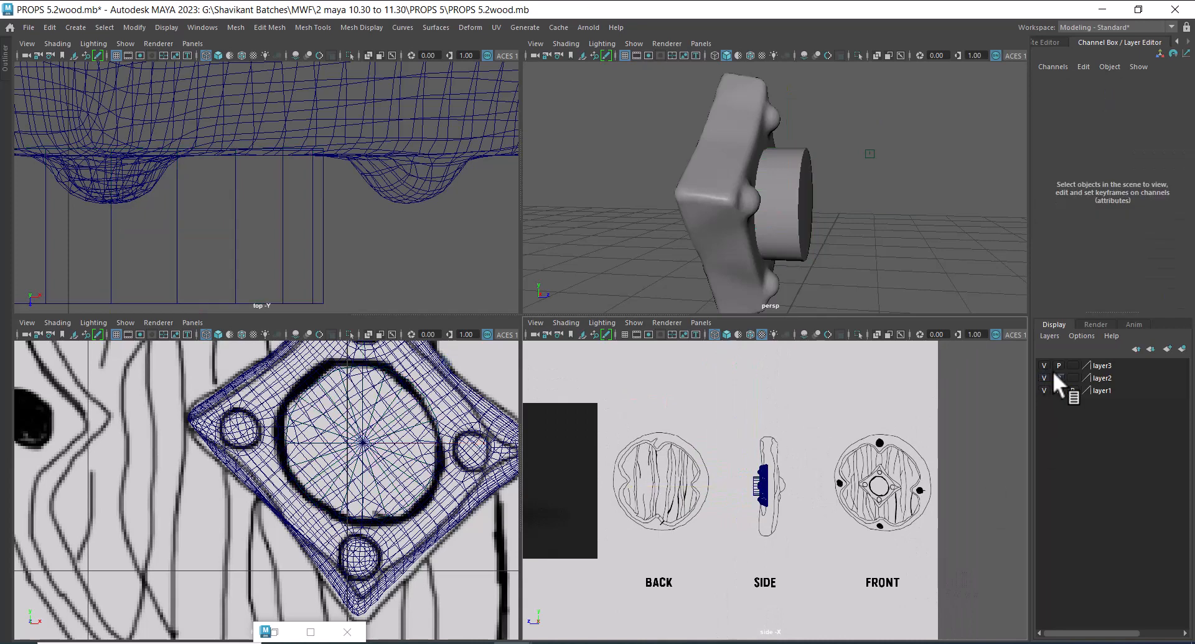
left_click(925, 503)
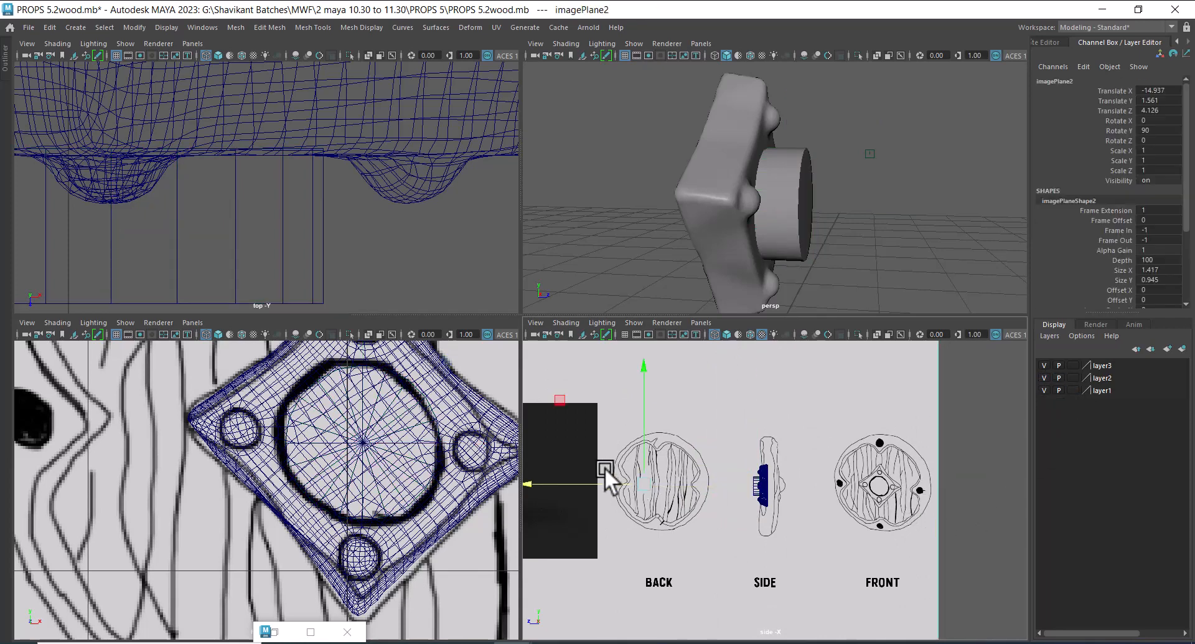
key("e")
left_click_drag(692, 480, 592, 497)
double_click(1145, 130)
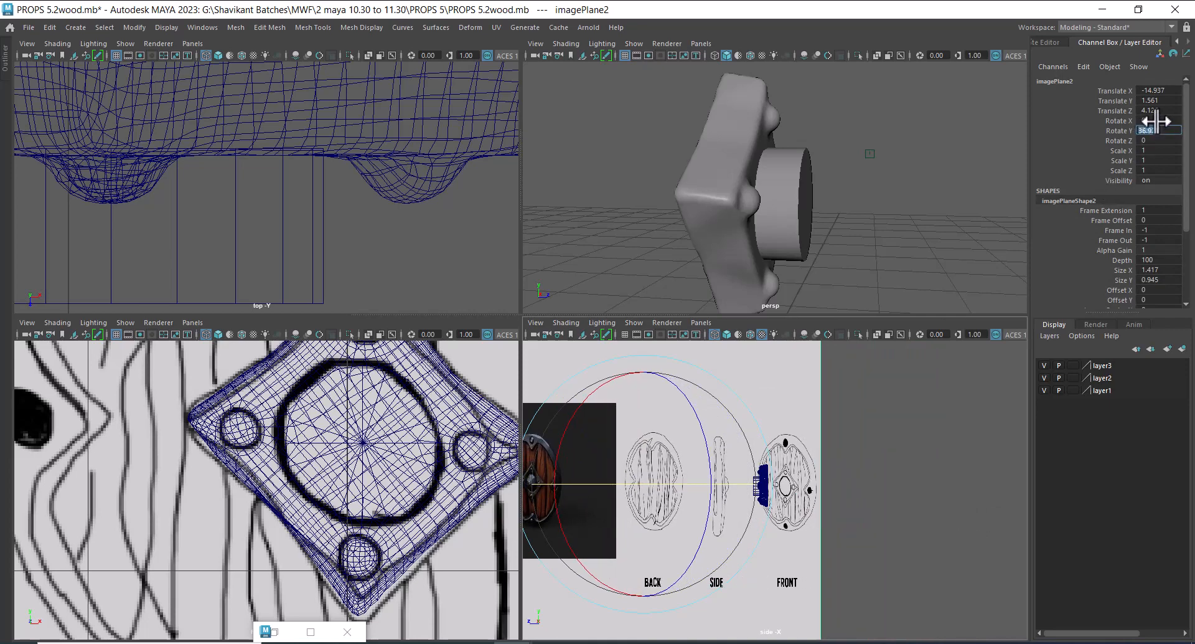
type("180")
key("Return")
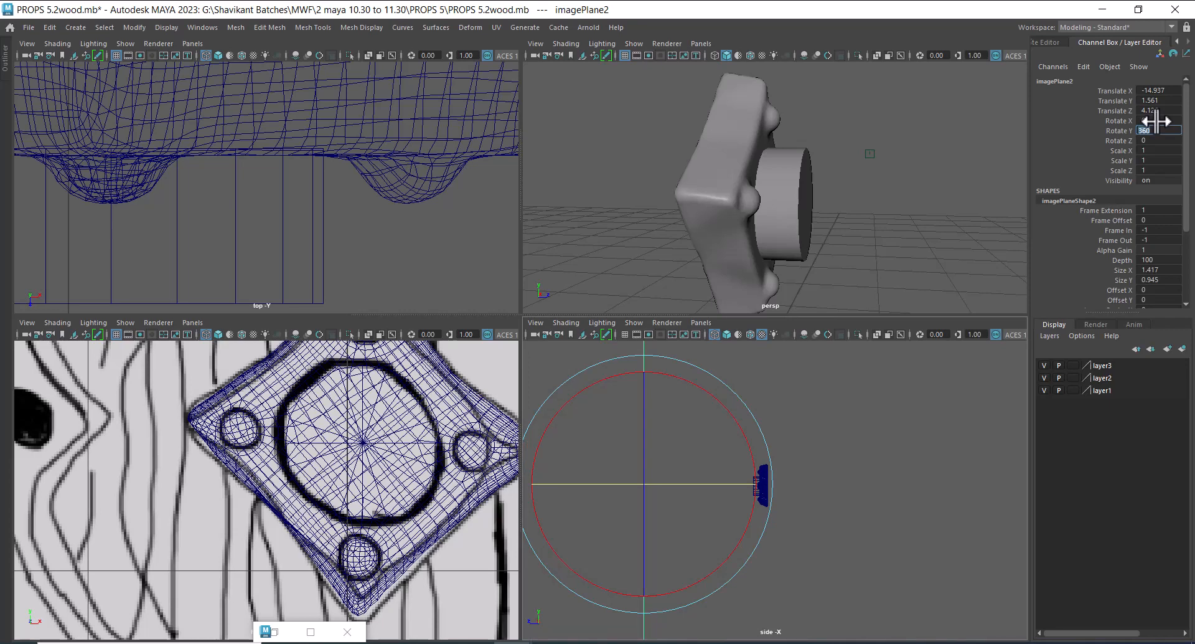
key("Return")
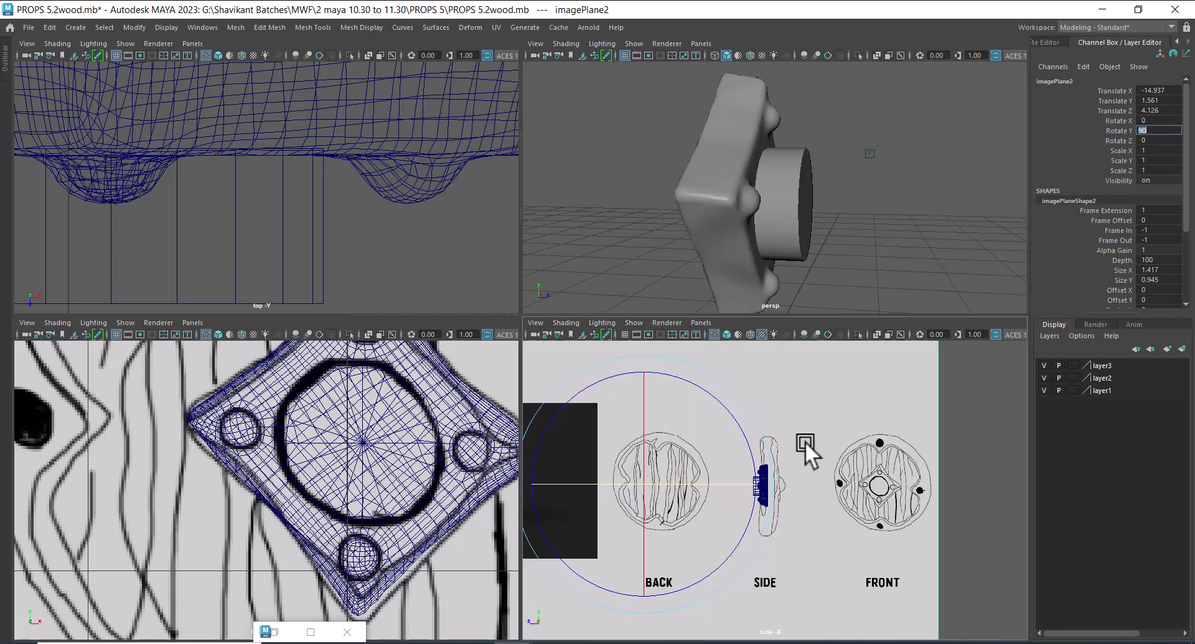
type("-90")
key("Return")
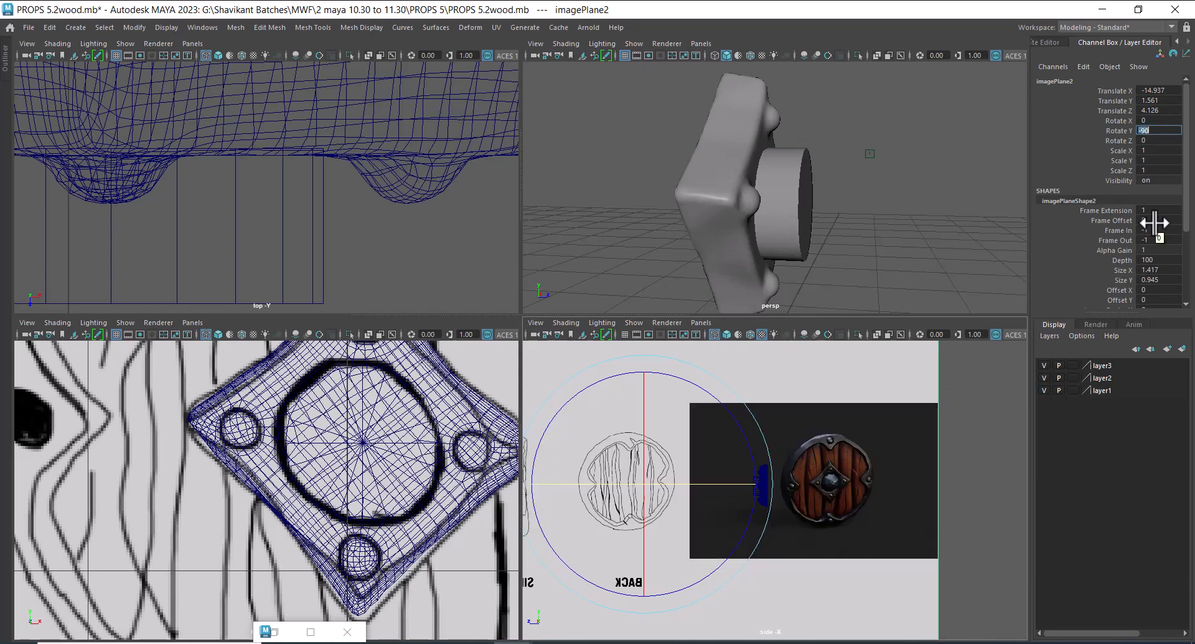
- Slide the side image plane to Translate Z -4.019 so its side drawing sits behind the shield model
middle_click_drag(726, 487, 857, 500, "alt")
key("w")
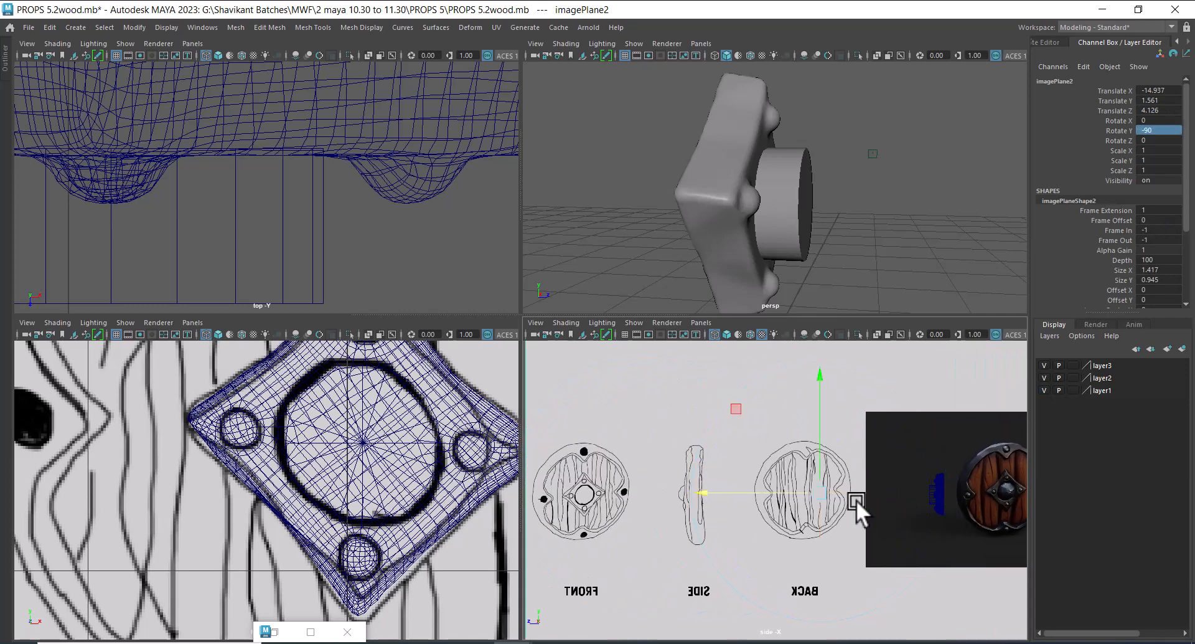
key("space")
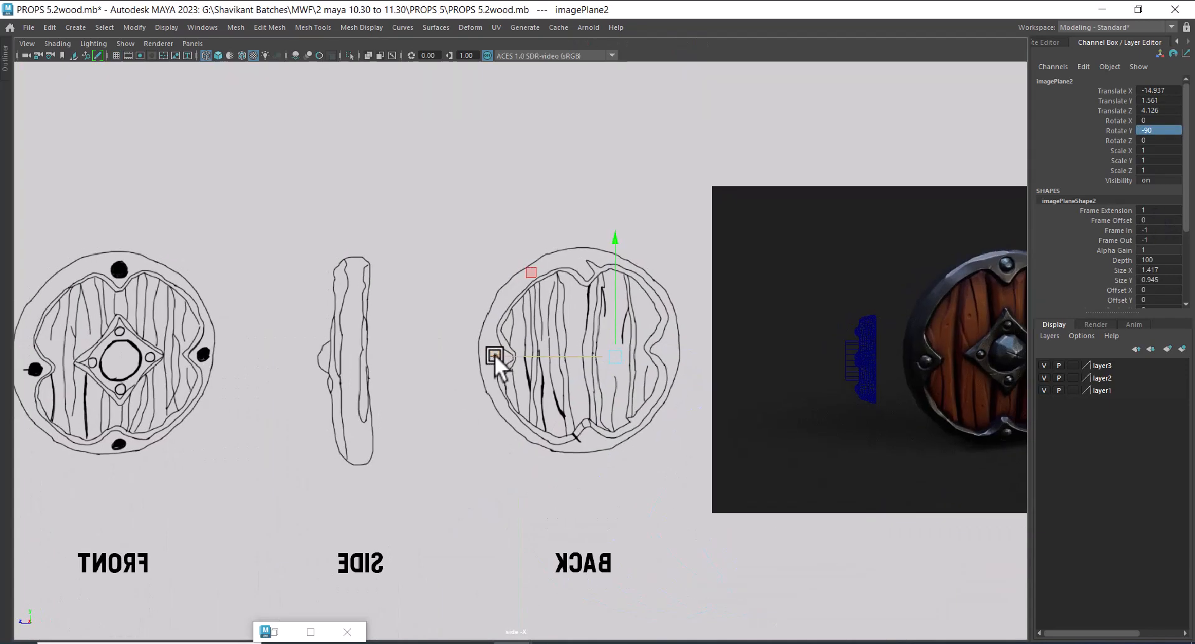
left_click_drag(494, 354, 1019, 408)
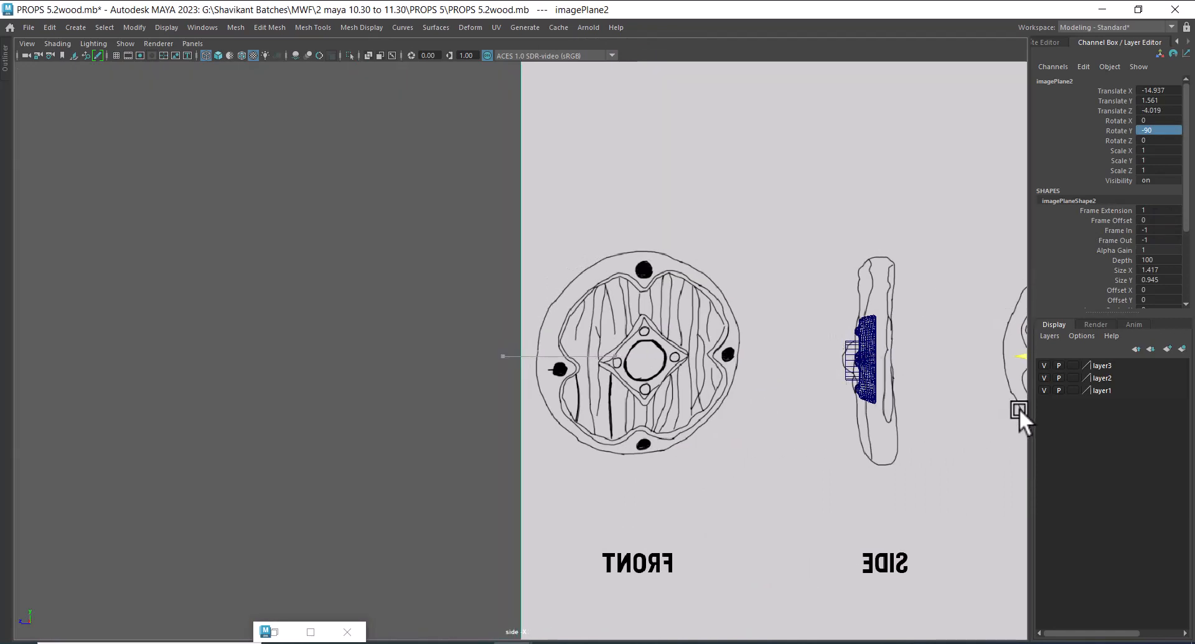
scroll(747, 414, "down", 5)
middle_click_drag(737, 406, 573, 347, "alt")
right_click_drag(572, 348, 746, 489, "alt")
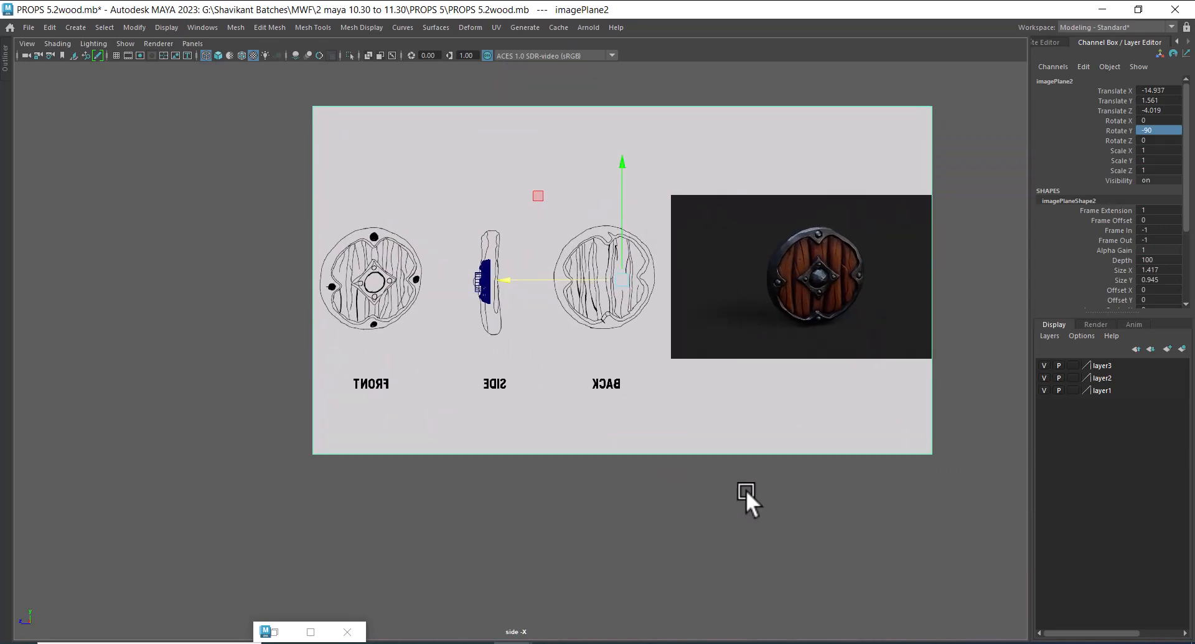
left_click(745, 489)
left_click(717, 432)
mouse_move(466, 216)
right_mouse_down("alt")
mouse_move(761, 425)
mouse_move(741, 426)
right_mouse_up("alt")
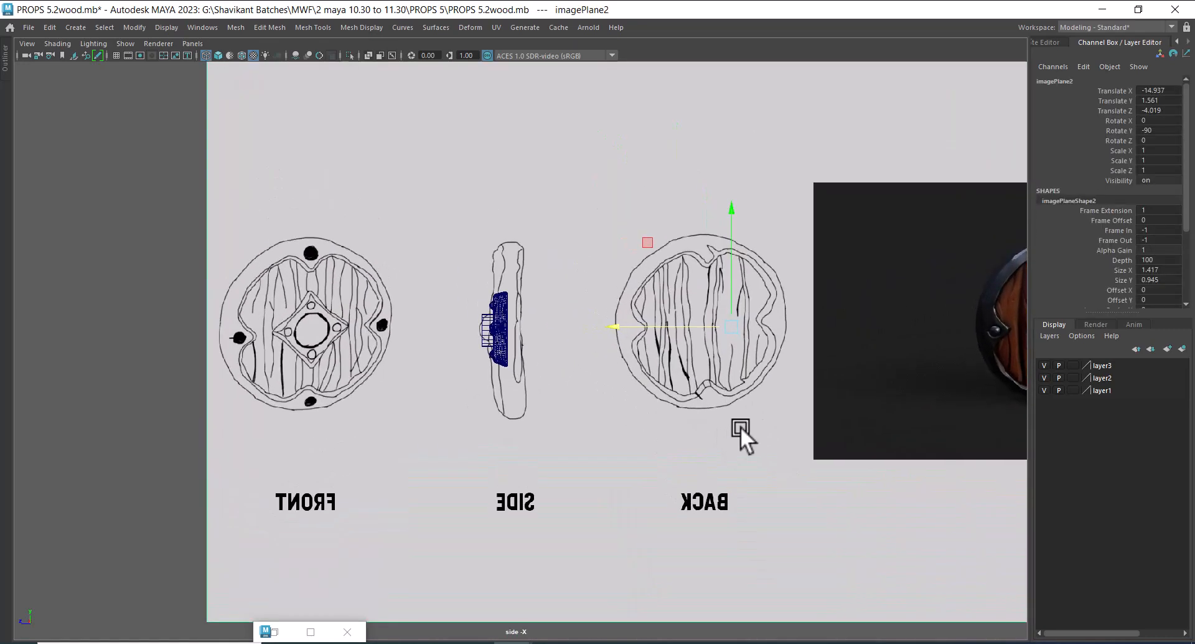
- Show the hidden wooden shield parts again in the side view
key("r")
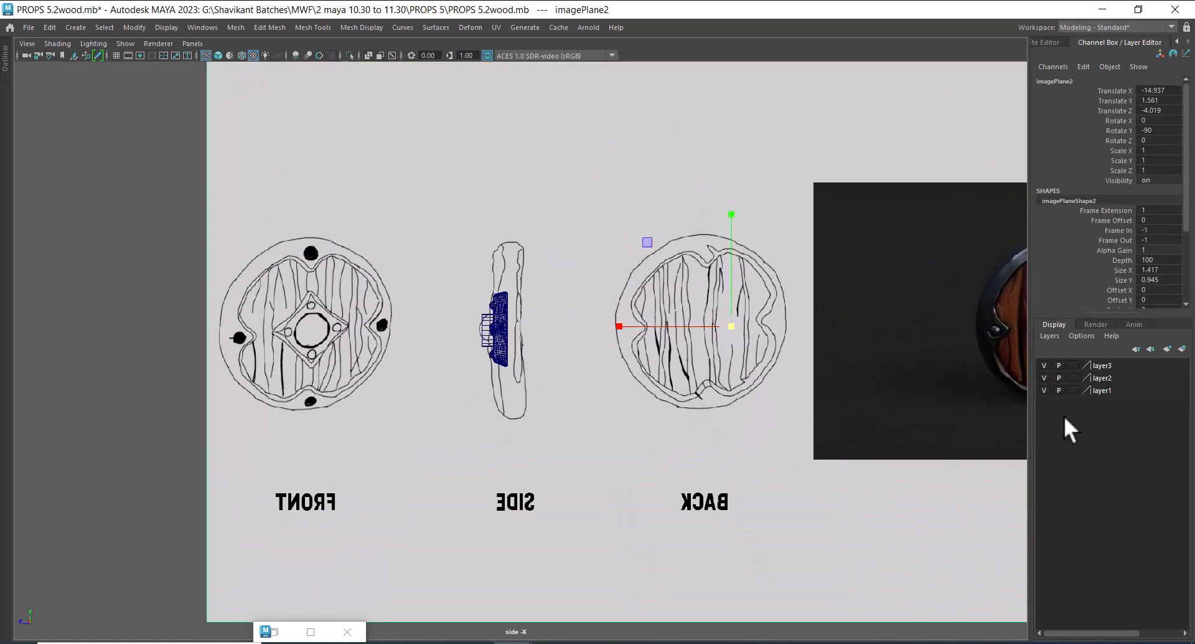
left_click(176, 31)
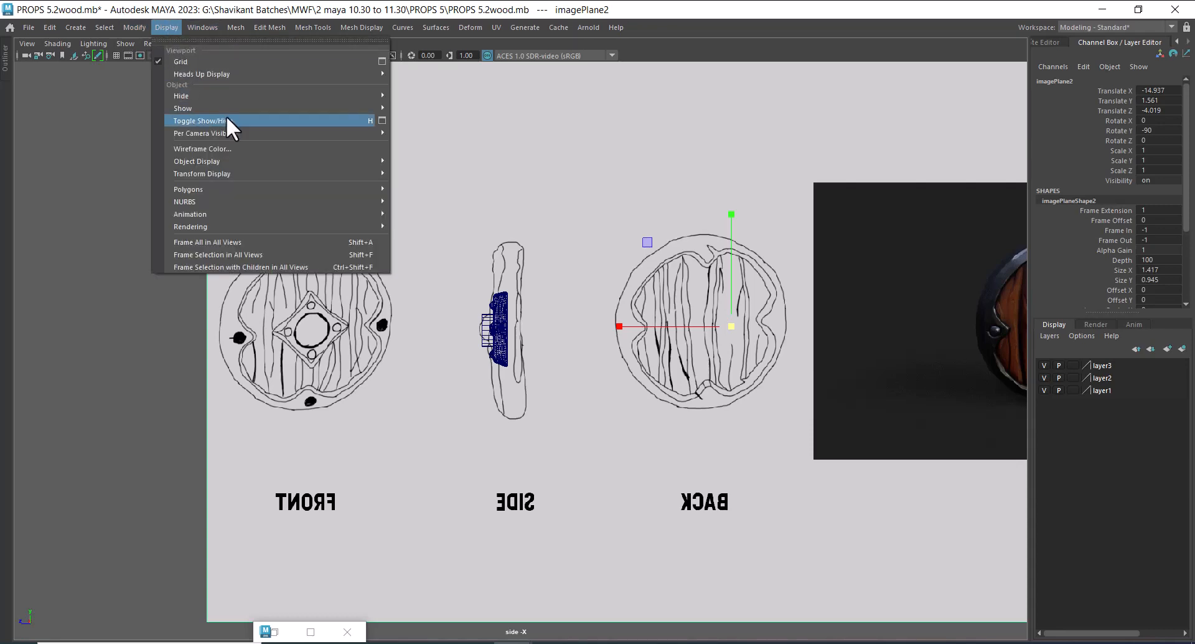
mouse_move(237, 110)
left_click(492, 159)
- Fine-tune the side image plane to Translate Z -4.085 and Translate Y 1.586 to align its drawing with the shield
scroll(557, 324, "up", 3)
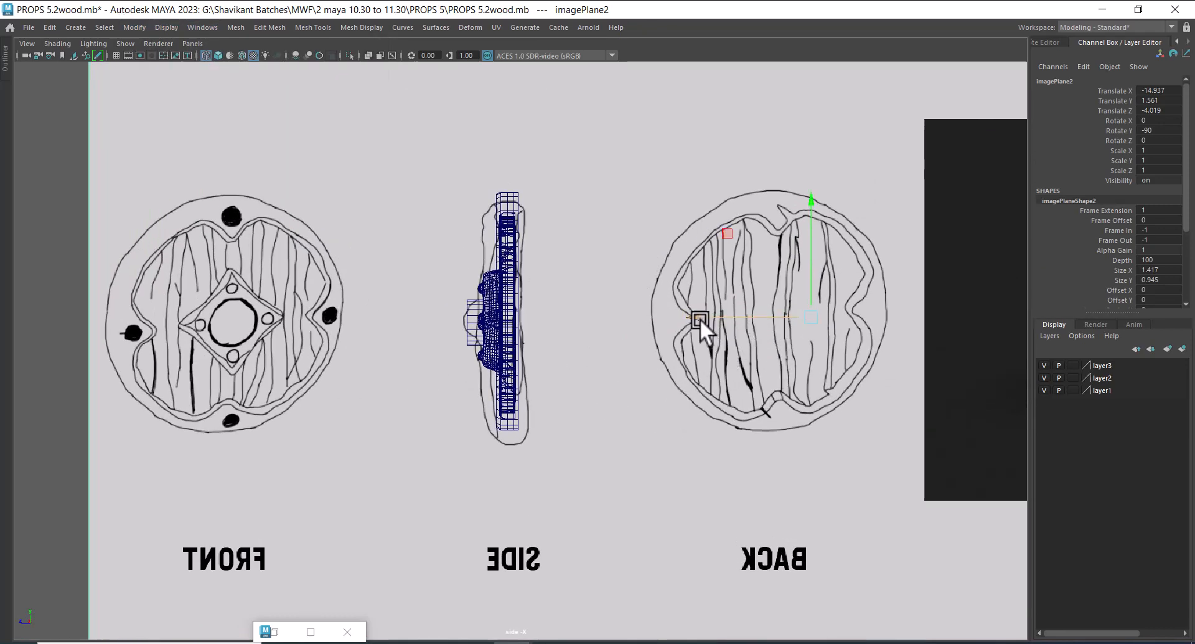
left_click_drag(700, 319, 702, 316)
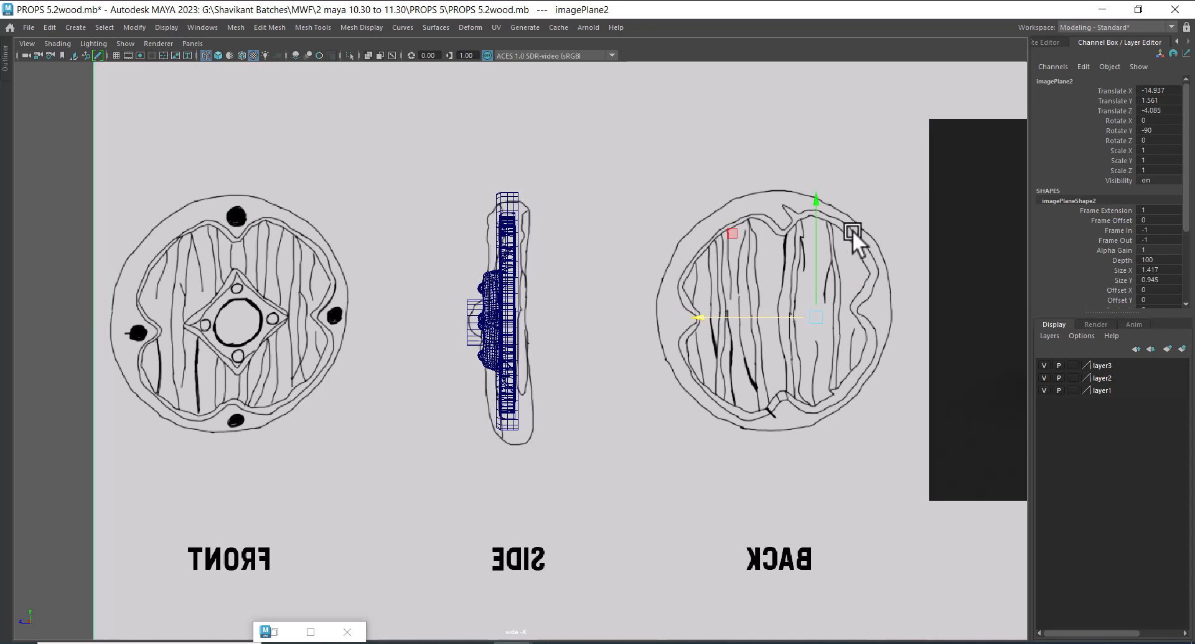
mouse_move(815, 202)
left_mouse_down()
mouse_move(816, 190)
mouse_move(813, 199)
left_mouse_up()
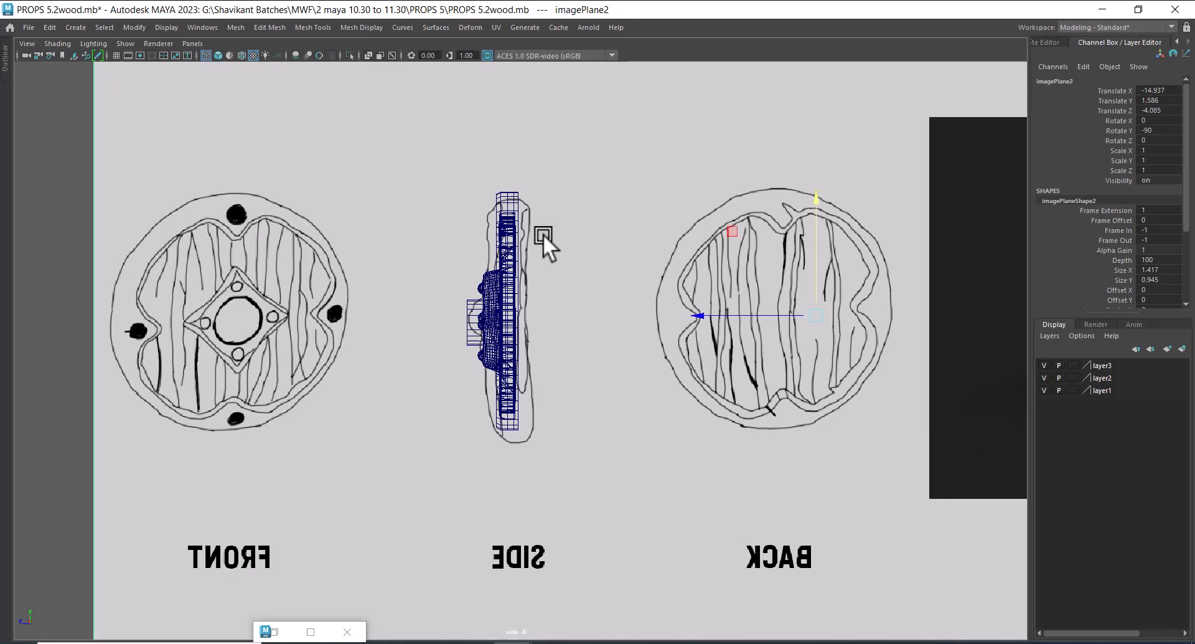
scroll(548, 249, "up", 4)
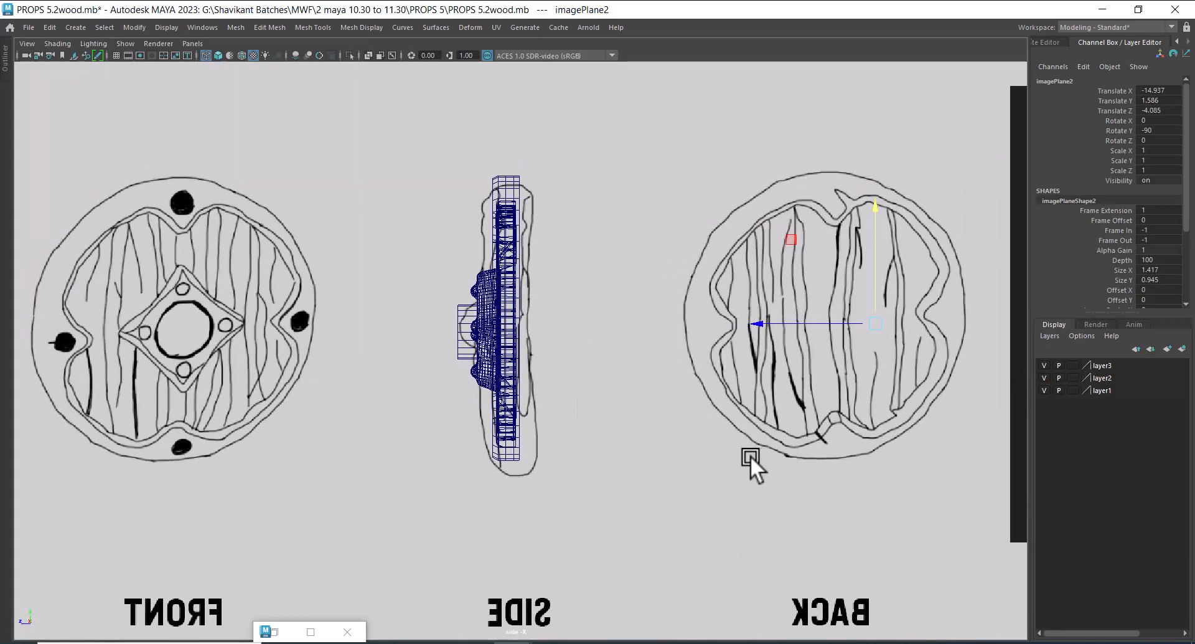
- Select the boss cylinder in the shaded perspective view
key("space")
mouse_move(723, 474)
left_mouse_down()
mouse_move(718, 213)
mouse_move(760, 334)
mouse_move(614, 320)
mouse_move(653, 433)
mouse_move(667, 435)
left_mouse_up()
key("5")
left_click(532, 409)
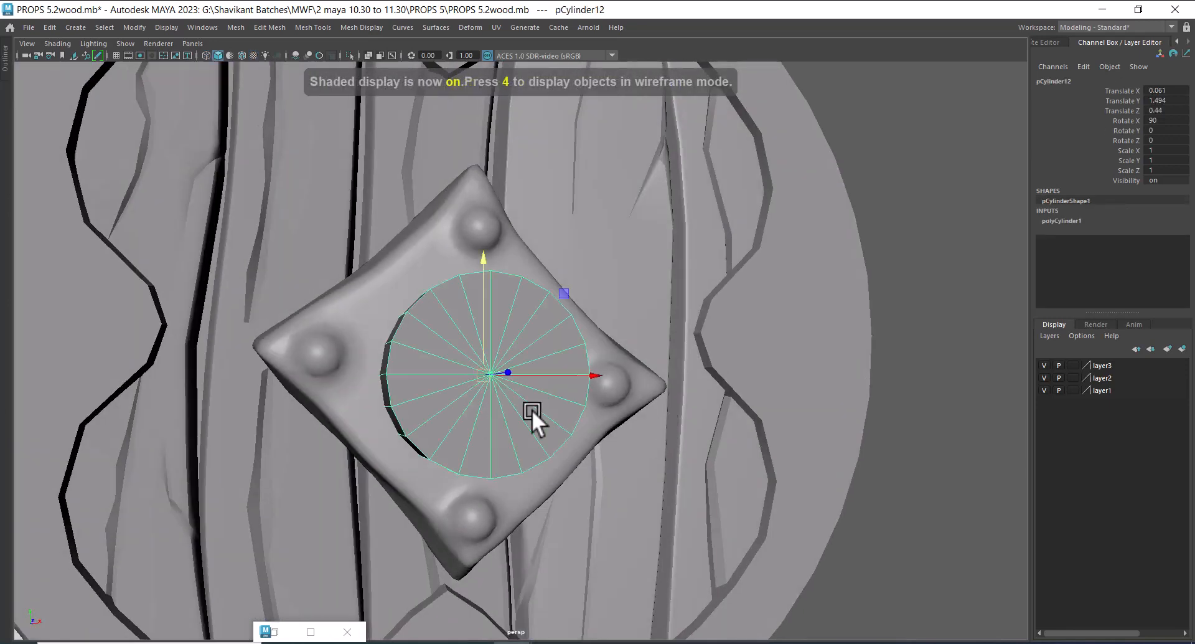
left_click_drag(532, 409, 592, 356, "alt")
- Try to taper the boss cylinder by scaling down its front cap faces
right_click_drag(822, 180, 755, 184)
left_click(544, 304)
right_click_drag(739, 240, 734, 327, "ctrl")
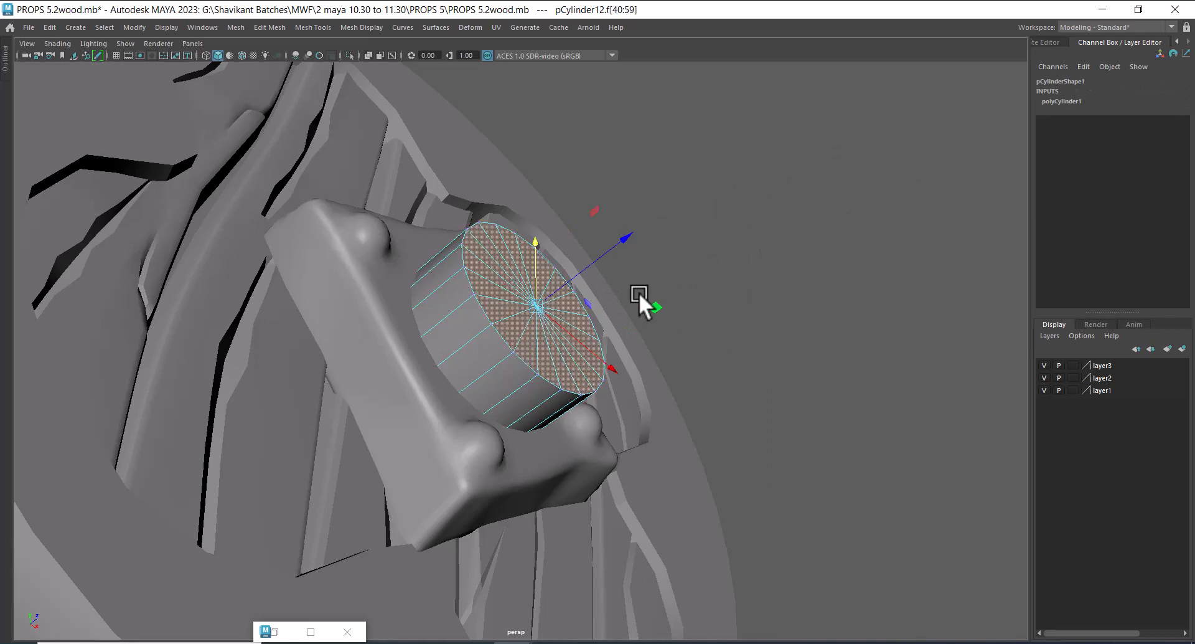
key("r")
mouse_move(538, 307)
left_mouse_down()
mouse_move(516, 318)
mouse_move(540, 319)
left_mouse_up()
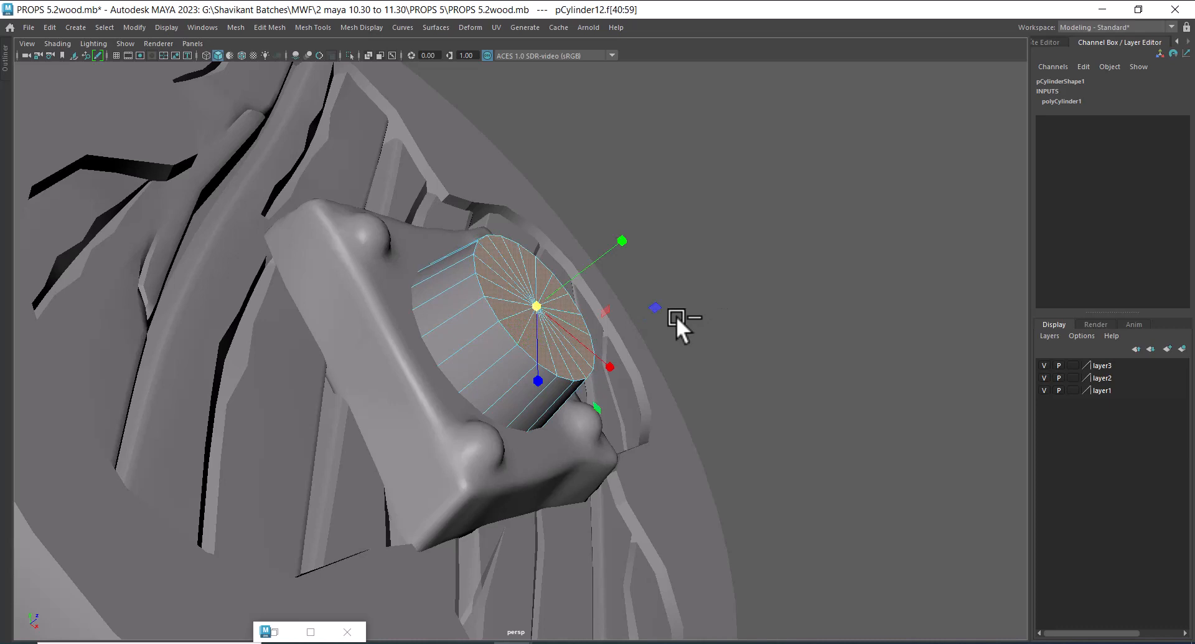
key("ctrl+z")
- Return to object selection on the boss cylinder and set its Subdivisions Height to 5
right_click_drag(490, 323, 776, 218)
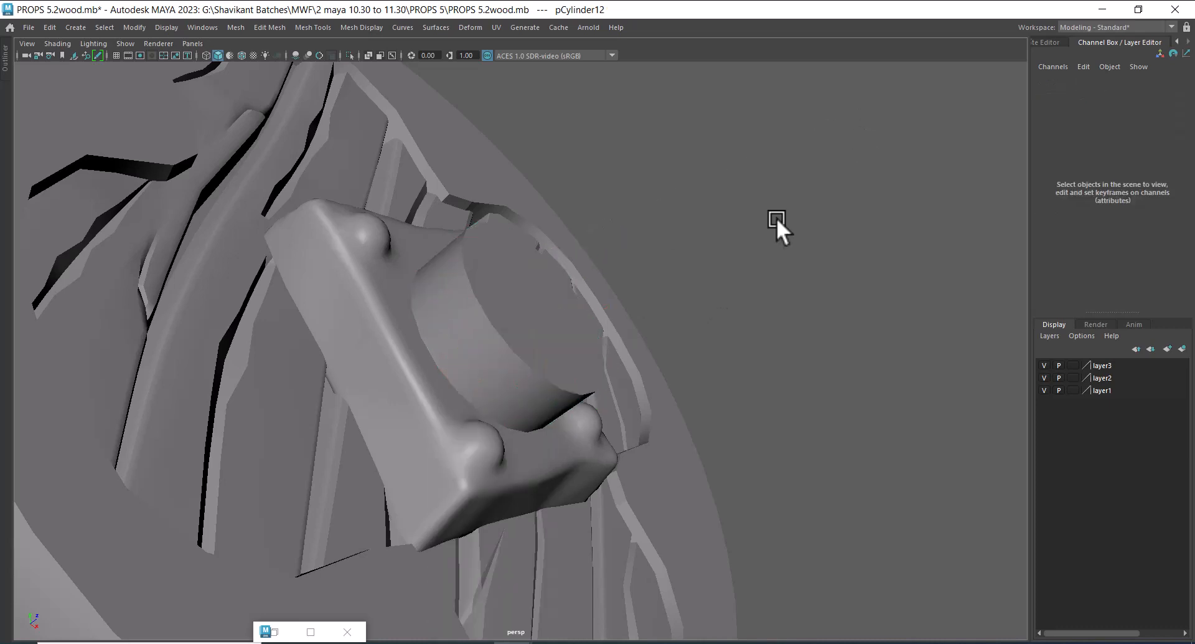
left_click(433, 312)
left_click(1066, 220)
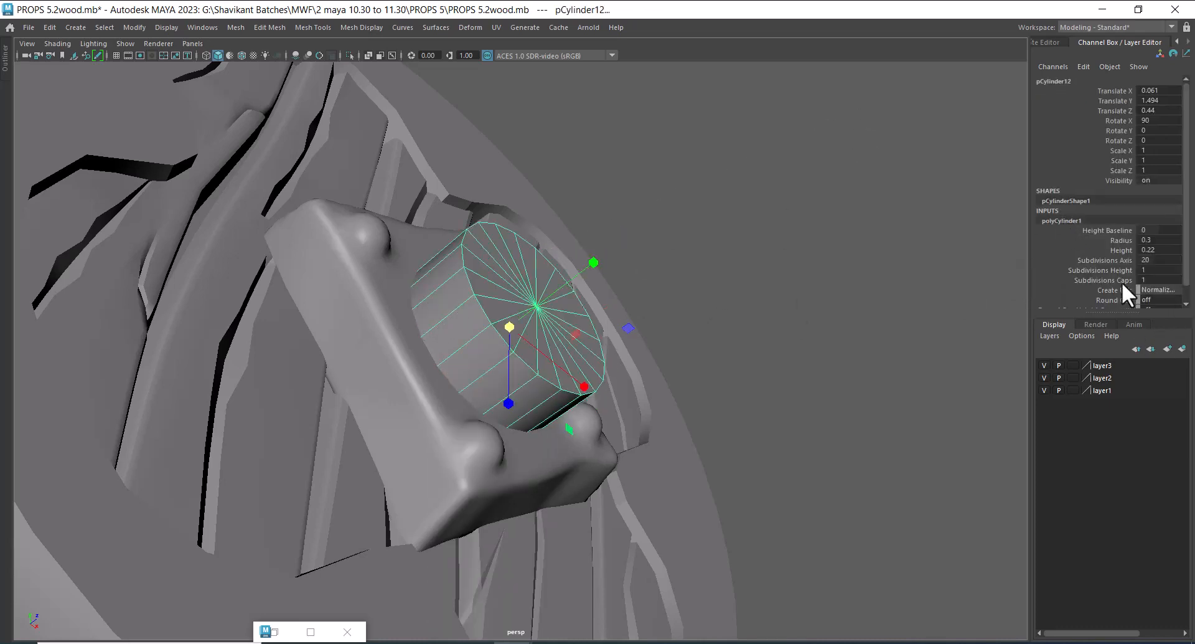
left_click(1101, 270)
middle_click_drag(747, 322, 766, 320)
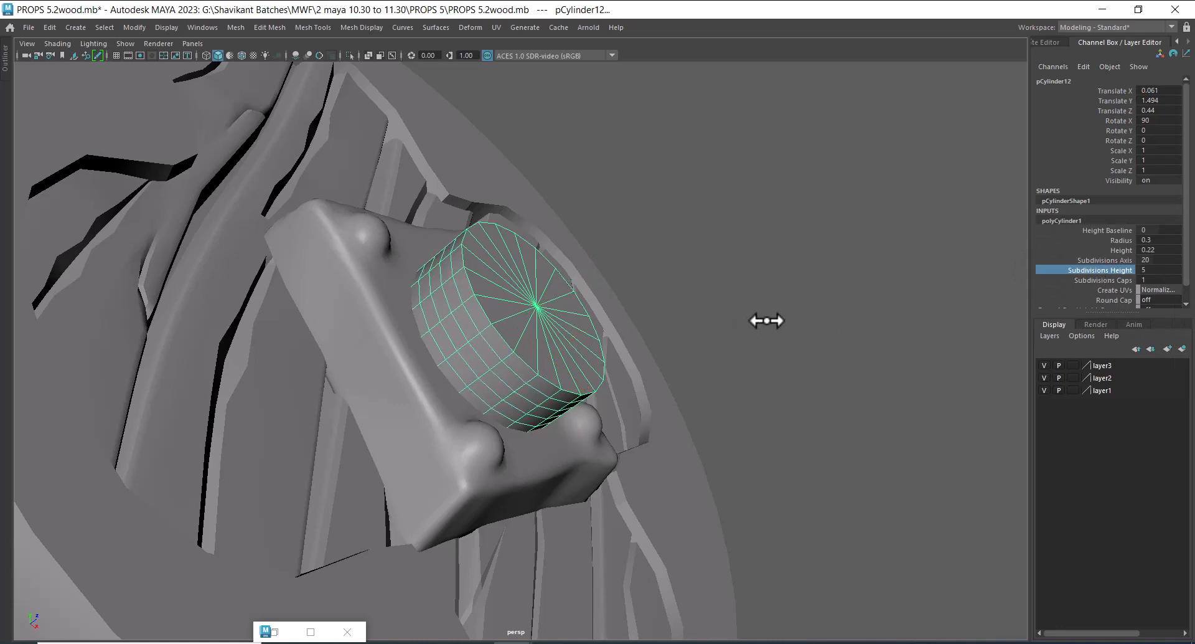
- Select the cylinder's front cap faces through its centre vertex and turn on soft selection
right_click_drag(813, 251, 782, 255)
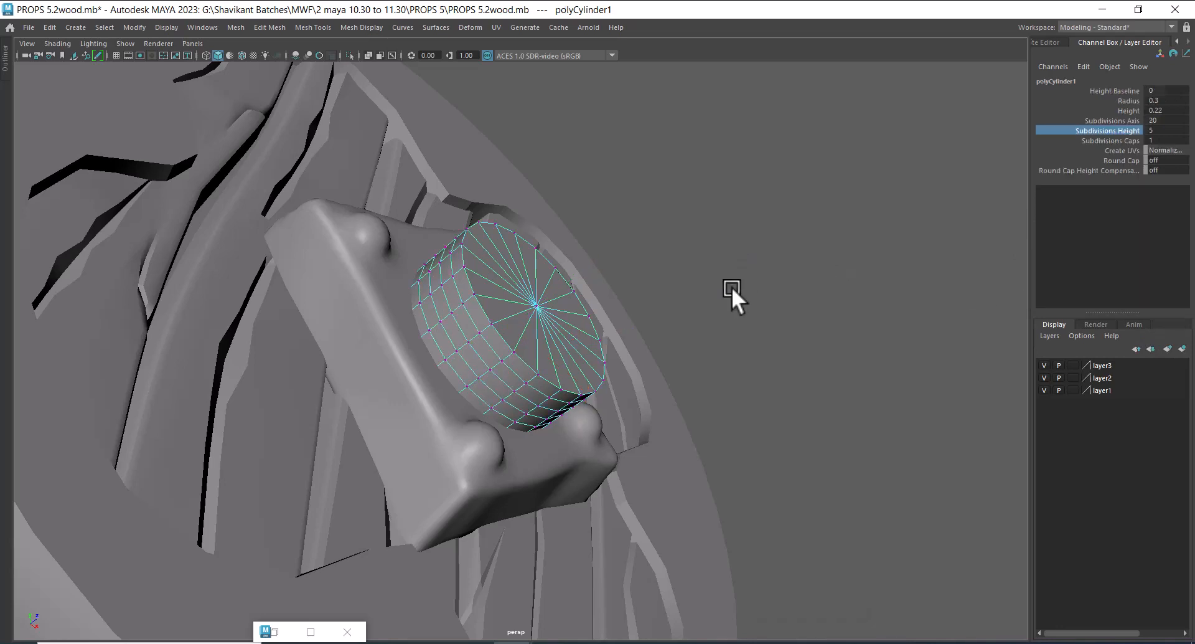
left_click(537, 306)
right_click_drag(718, 256, 718, 353, "ctrl")
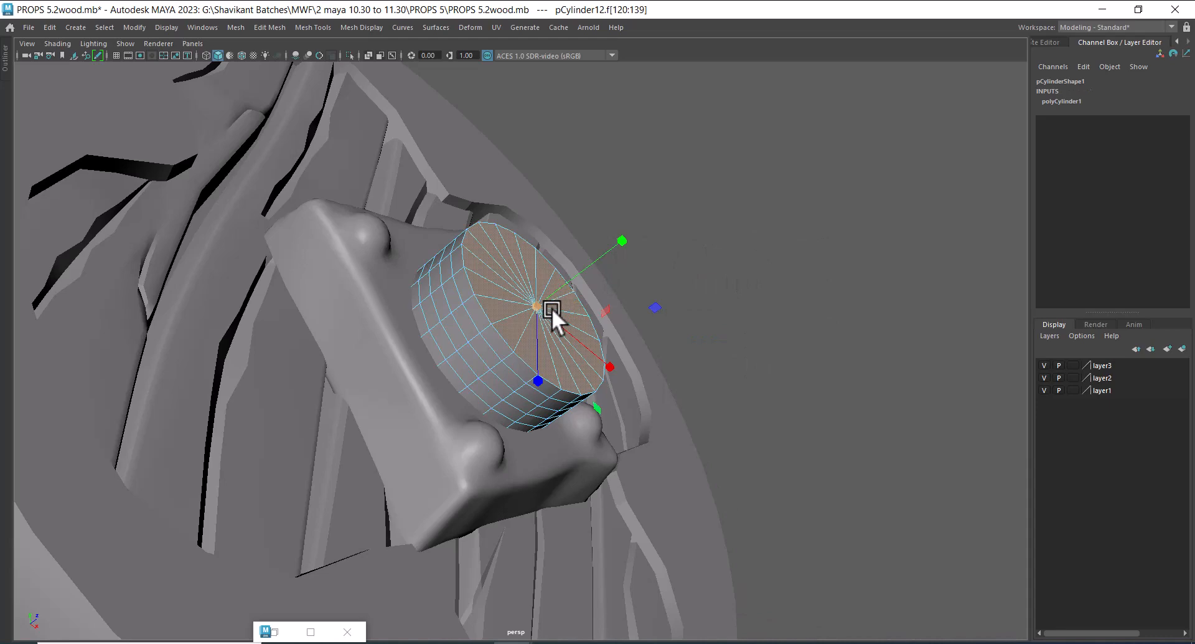
key("b")
mouse_move(540, 306)
left_mouse_down()
mouse_move(512, 315)
mouse_move(536, 311)
left_mouse_up()
- Adjust the soft selection falloff and scale the front cap faces down to round the cylinder into a dome
key("space")
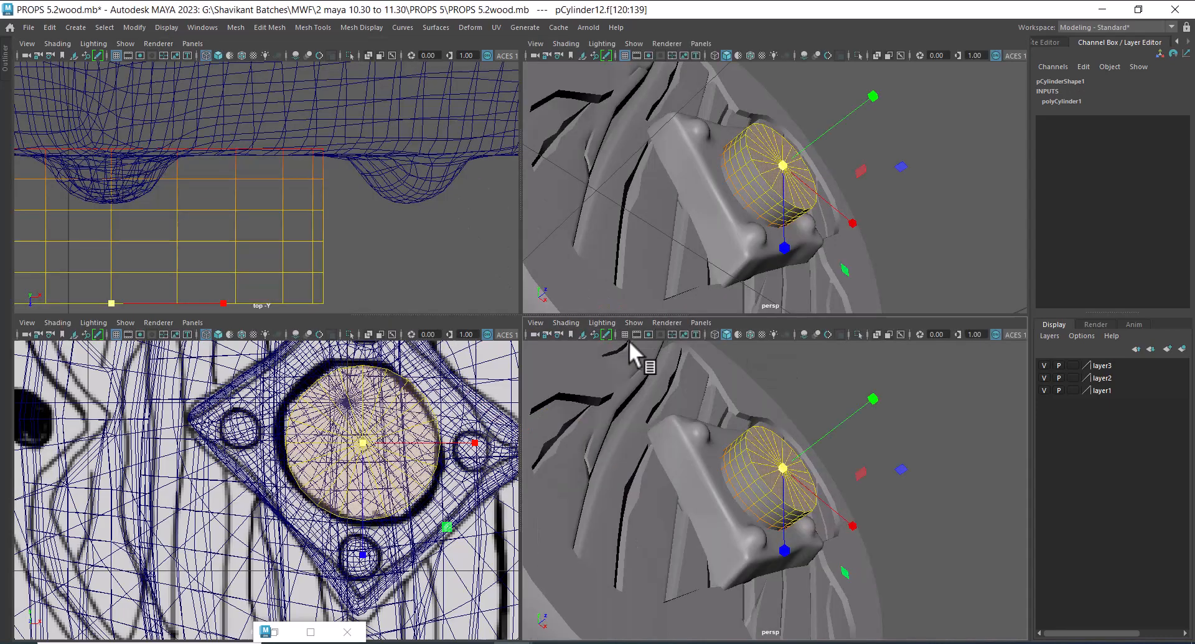
scroll(374, 455, "up", 2)
left_click_drag(376, 450, 353, 457)
key("b")
key("b")
left_click_drag(850, 176, 787, 296, "alt")
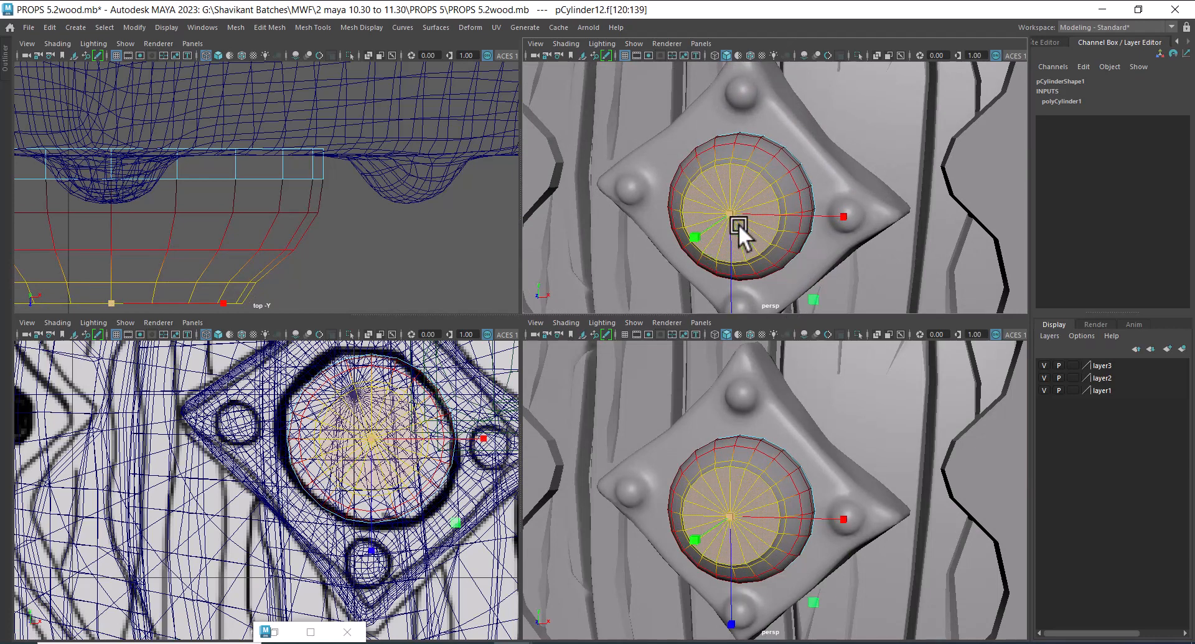
mouse_move(738, 223)
left_mouse_down()
mouse_move(722, 222)
mouse_move(690, 260)
left_mouse_up()
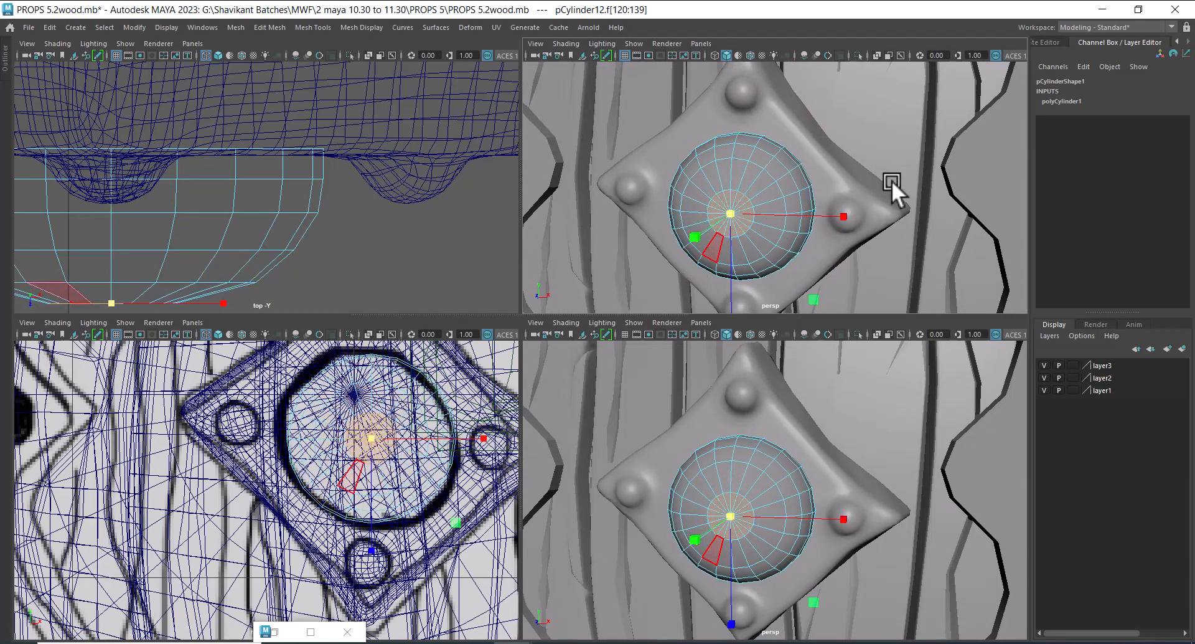
- Delete two of the edge loops running around the dome's side
left_click_drag(891, 180, 656, 342, "alt")
key("space")
right_click_drag(601, 268, 604, 120)
left_click(553, 241)
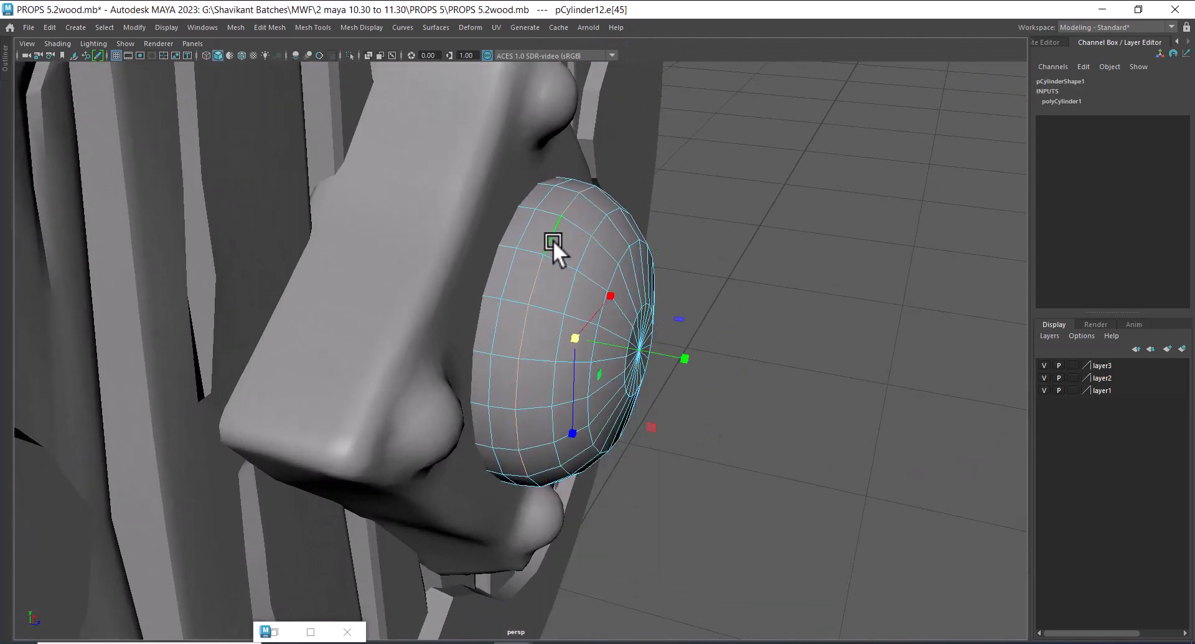
right_click_drag(887, 200, 886, 243, "shift")
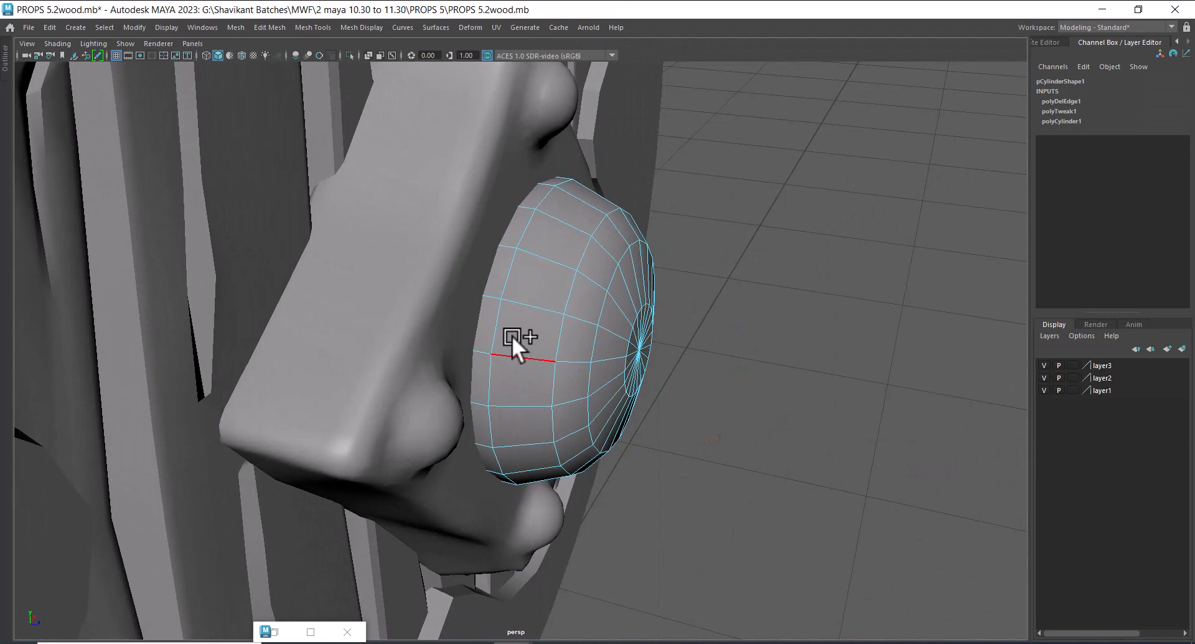
double_click(572, 281)
right_click_drag(830, 215, 831, 250, "shift")
- Insert an edge loop around the dome's side, scale the neighbouring front loop to round the profile, and return to object selection
left_click_drag(641, 380, 684, 304, "alt")
left_click(508, 285)
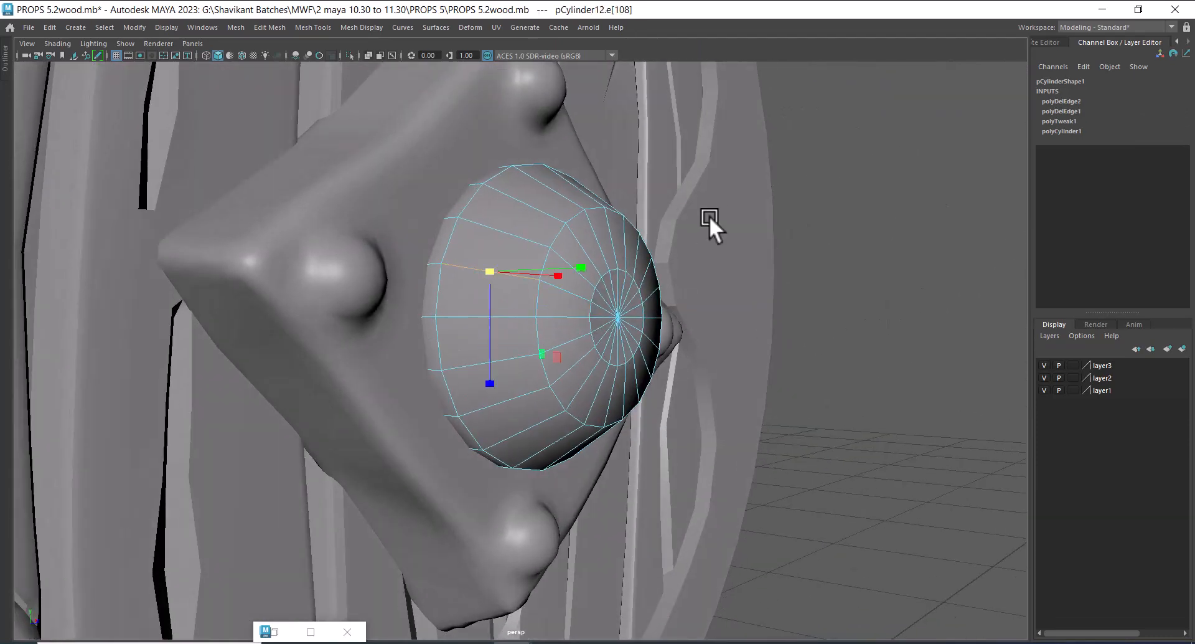
right_click_drag(708, 224, 508, 303, "shift")
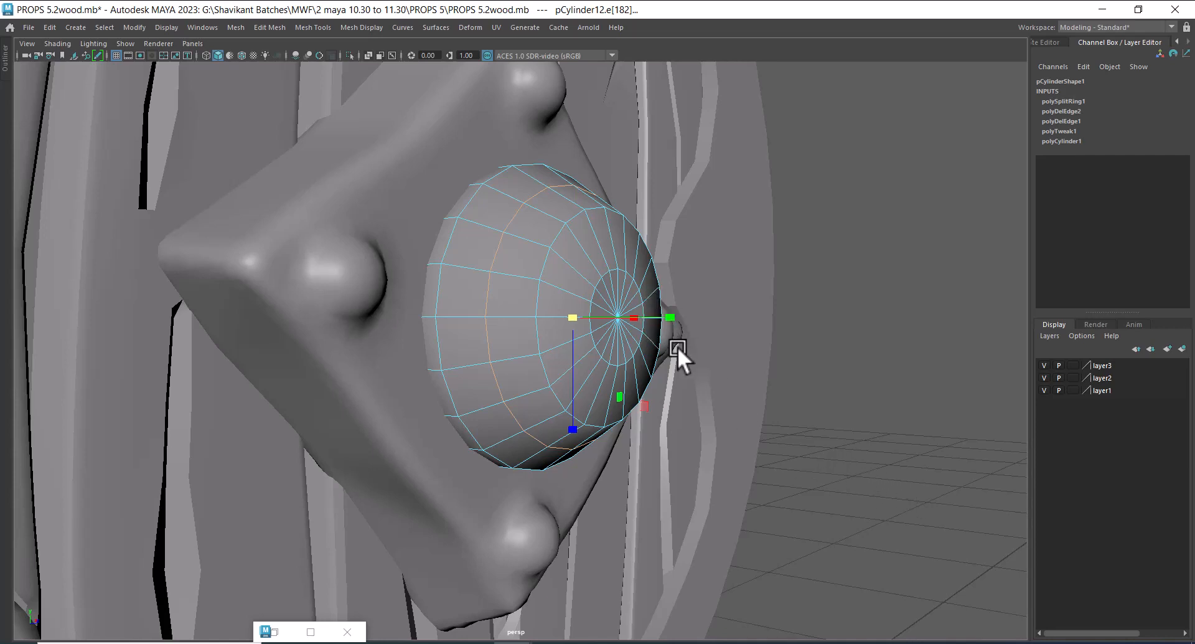
double_click(547, 271)
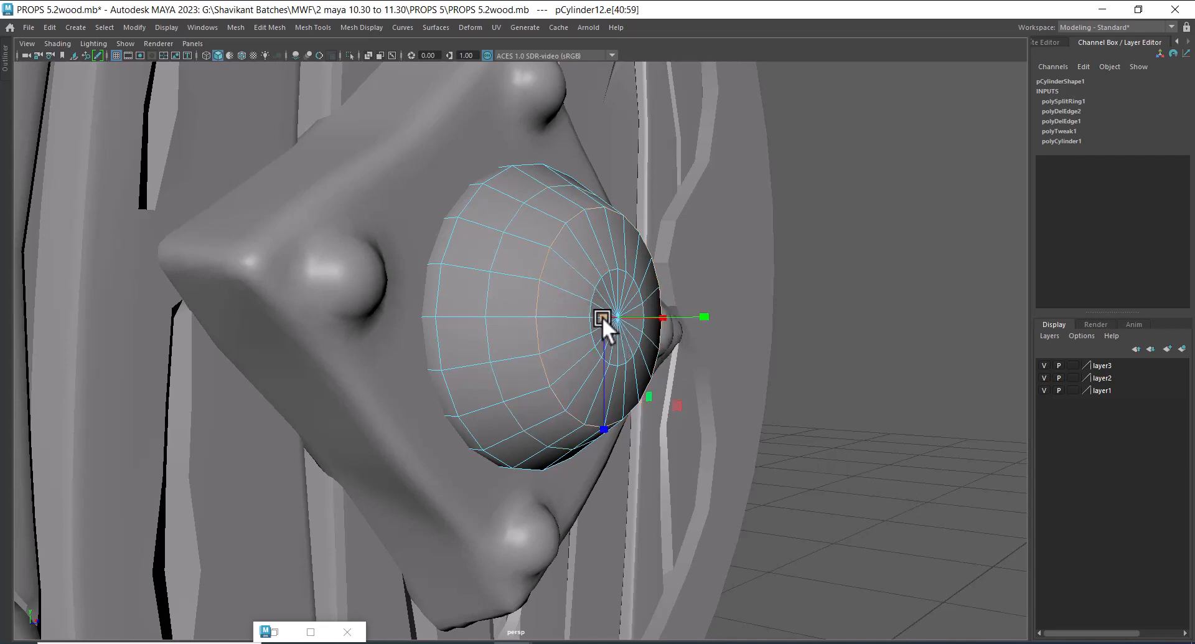
left_click_drag(602, 317, 558, 314)
scroll(588, 353, "down", 2)
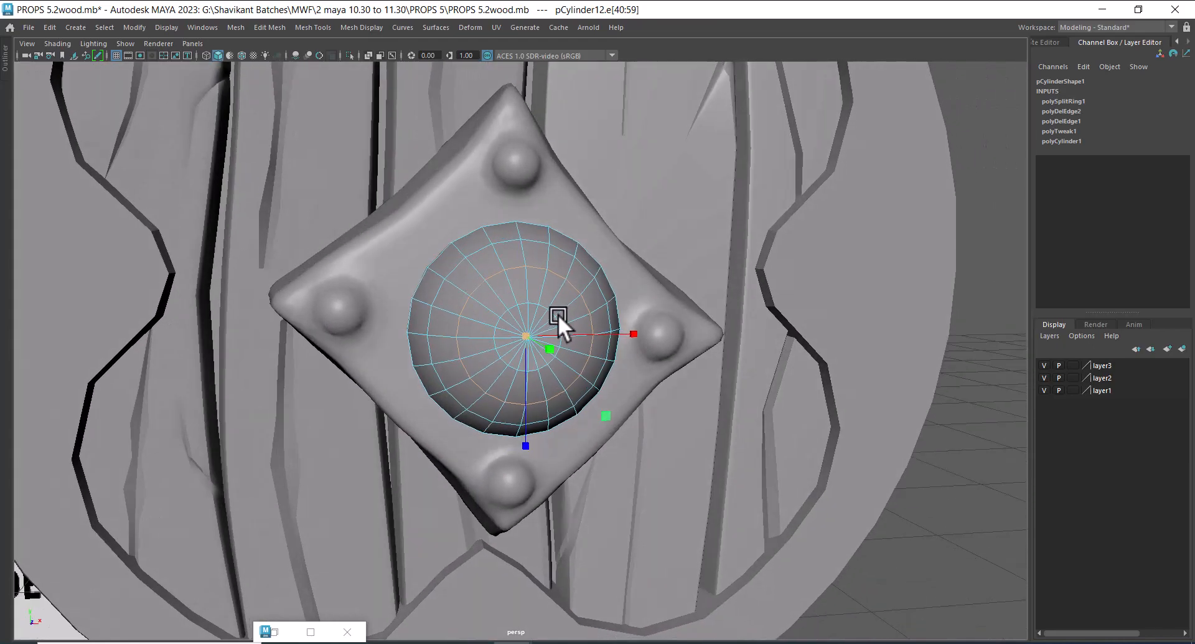
right_click_drag(566, 317, 536, 556)
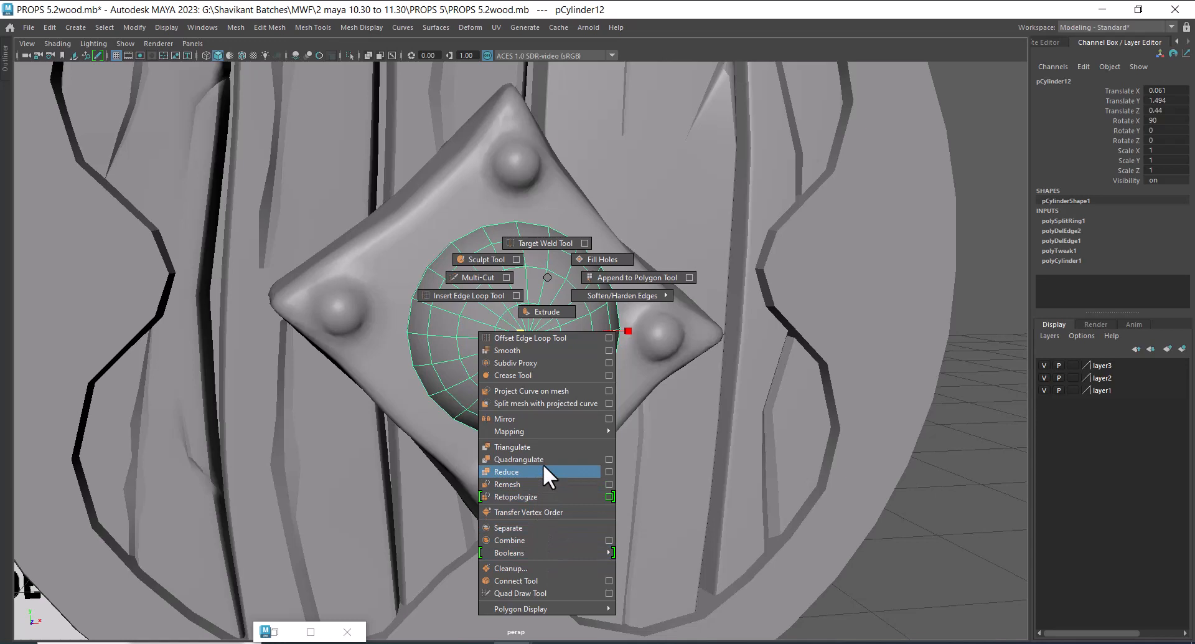
- Try to retopologize the dome with the existing settings and undo it
right_click_drag(544, 447, 536, 496)
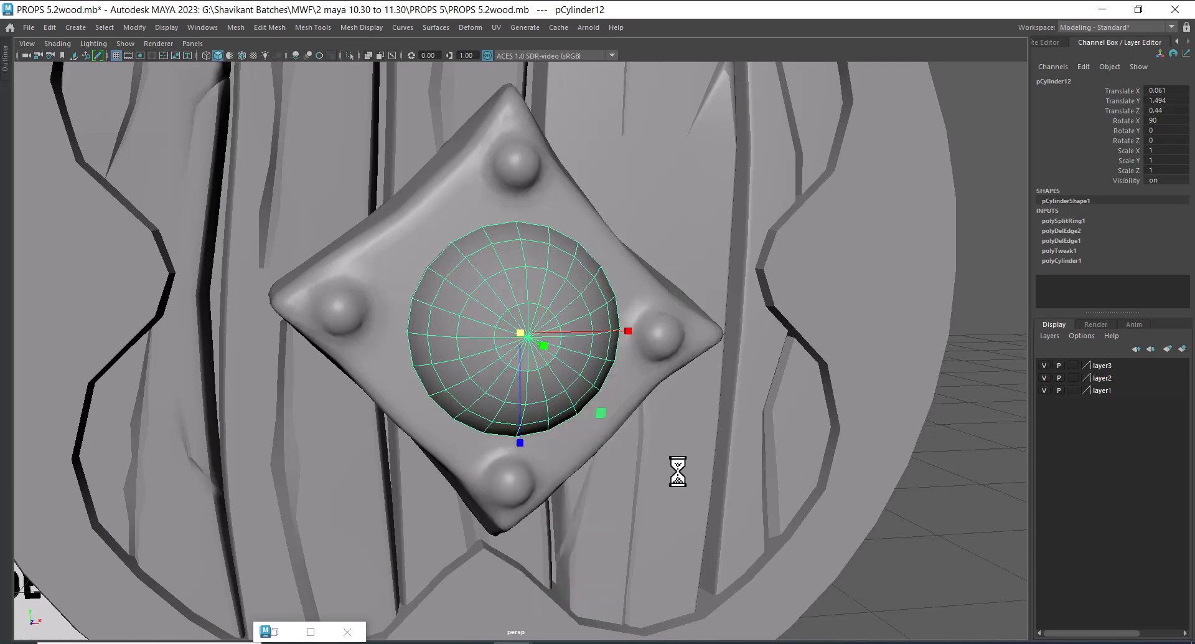
left_click_drag(671, 462, 749, 374, "alt")
key("ctrl+z")
- Retopologize the dome with a target face count of 500
left_click_drag(861, 360, 876, 311, "alt")
right_click(874, 231, "shift")
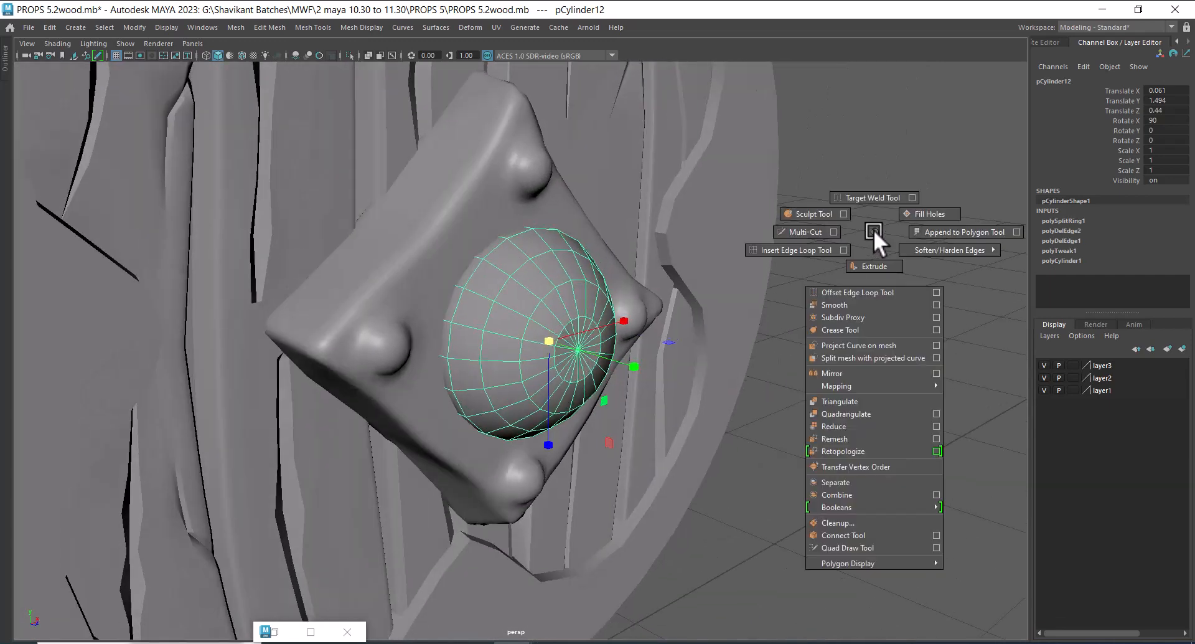
left_click(938, 451)
double_click(945, 379)
type("500")
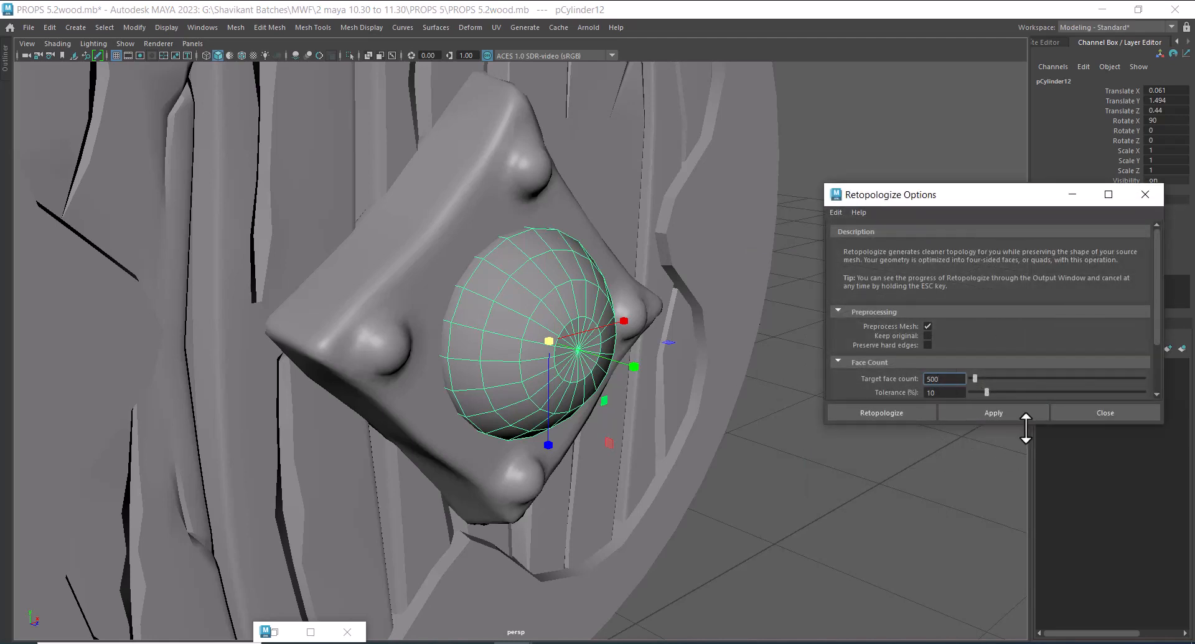
left_click(991, 413)
left_click_drag(759, 510, 787, 457, "alt")
left_click(1117, 415)
left_click_drag(968, 411, 935, 457, "alt")
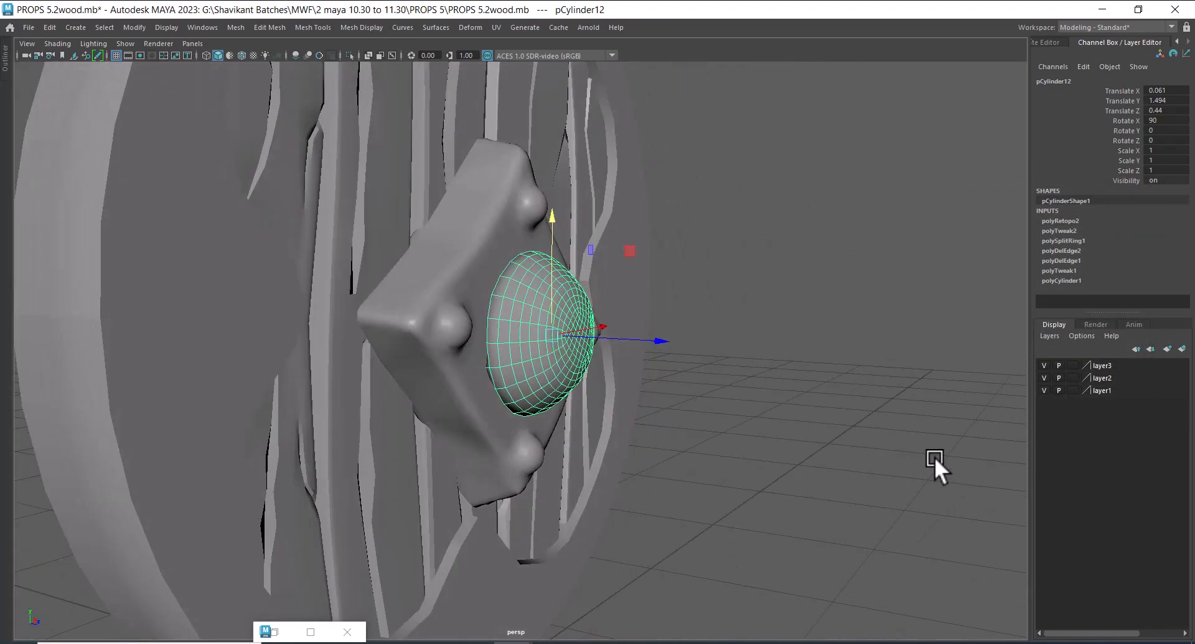
- Scale the dome to 1.167 along Y and push it into the diamond plate to Translate Z 0.424
left_click(923, 437)
left_click(465, 386)
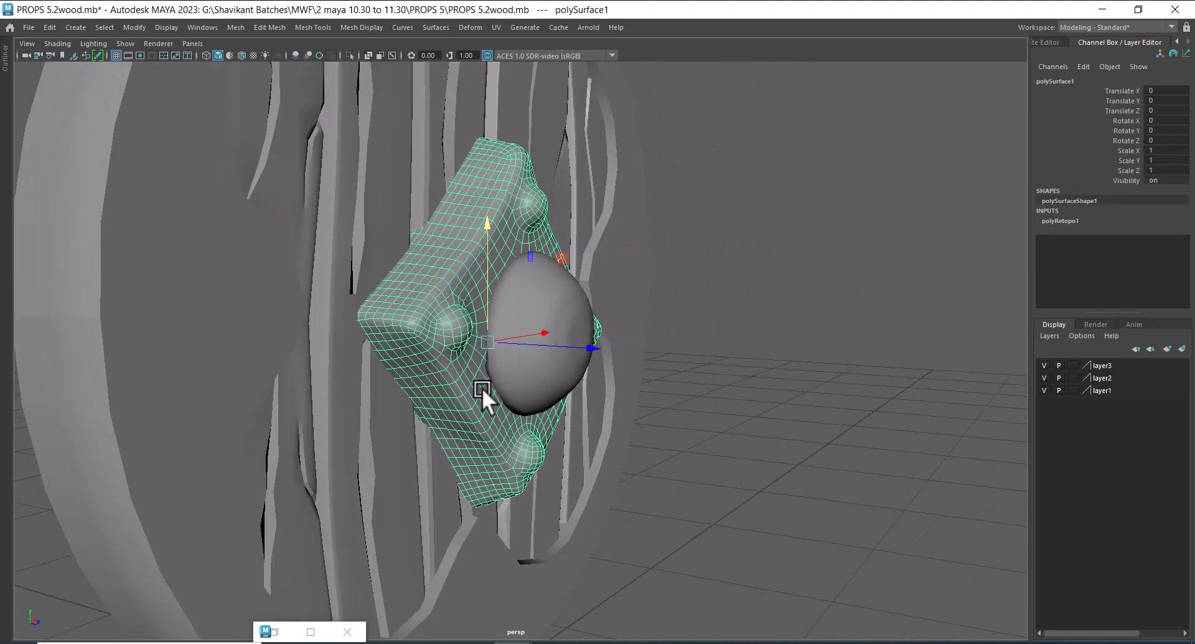
left_click(533, 387, "shift")
left_click_drag(533, 387, 787, 458, "alt")
left_click(787, 459)
left_click(550, 387)
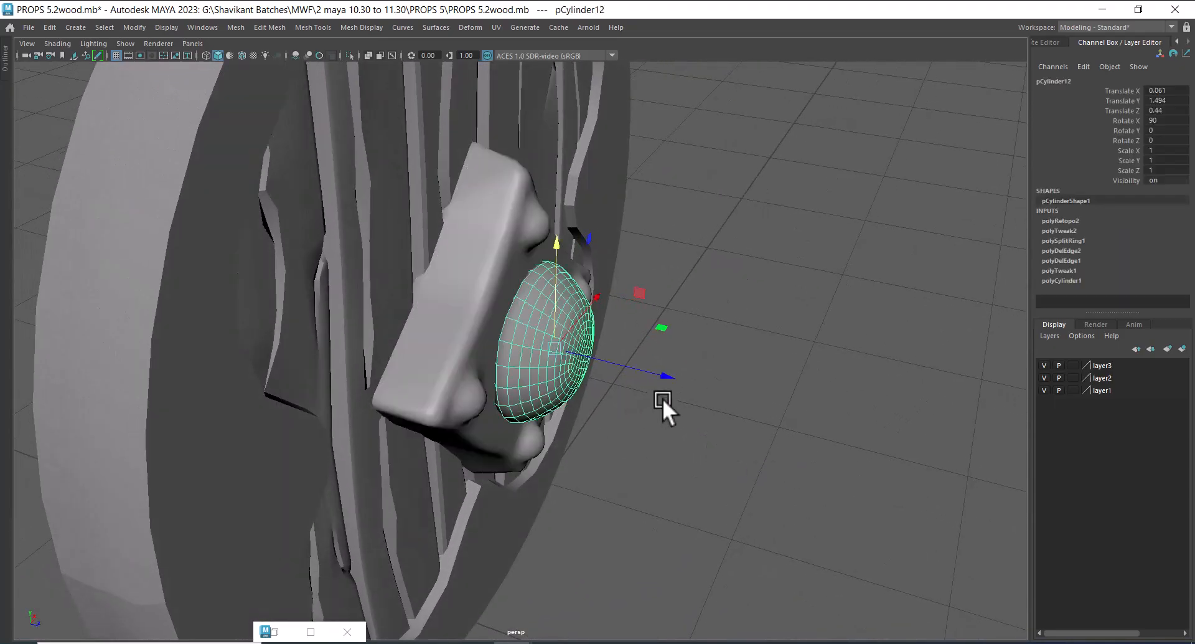
mouse_move(662, 368)
left_mouse_down()
mouse_move(681, 381)
mouse_move(654, 371)
left_mouse_up()
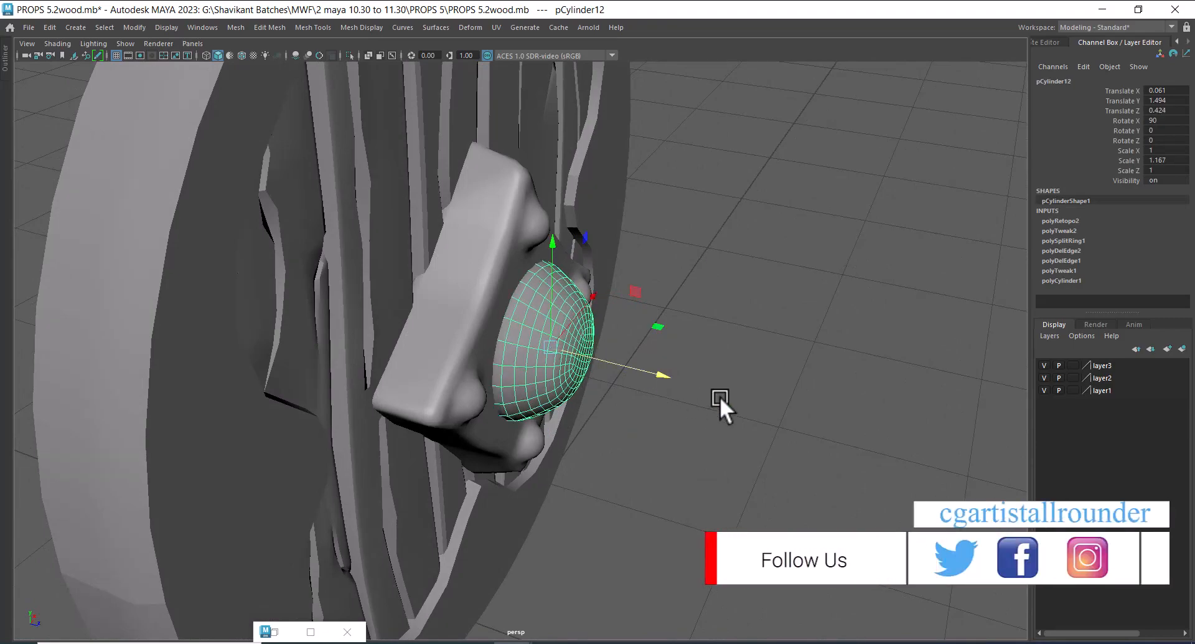
- Combine the diamond plate and the dome into a single mesh
left_click_drag(720, 396, 640, 362, "alt")
left_click(568, 405)
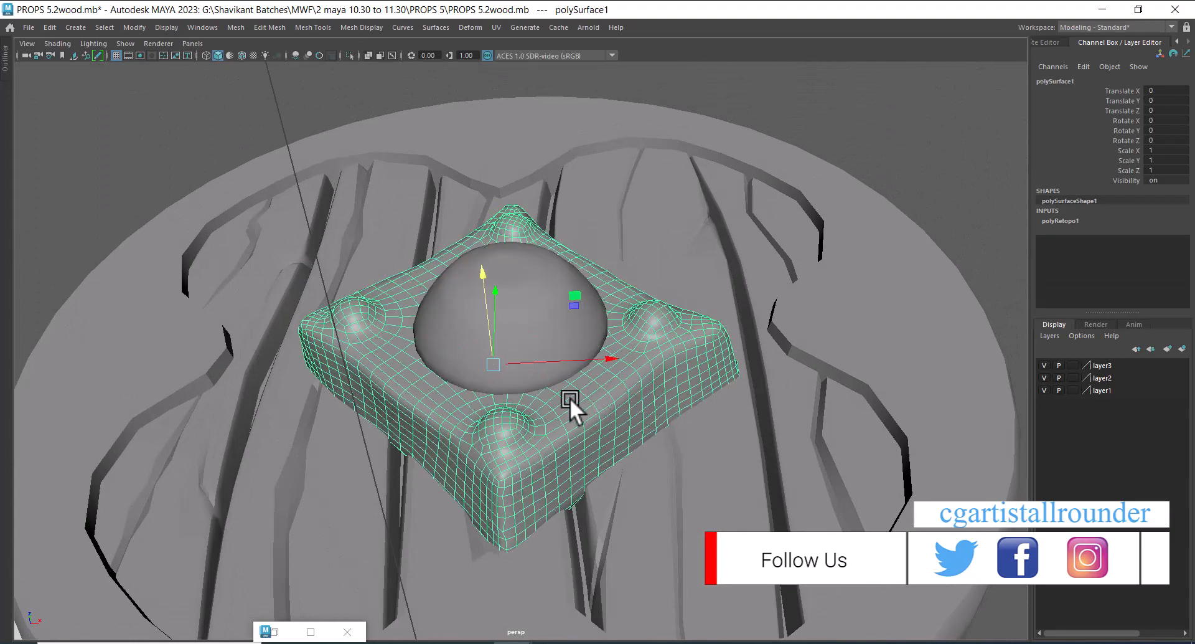
left_click(528, 302, "shift")
right_click_drag(527, 272, 523, 534, "shift")
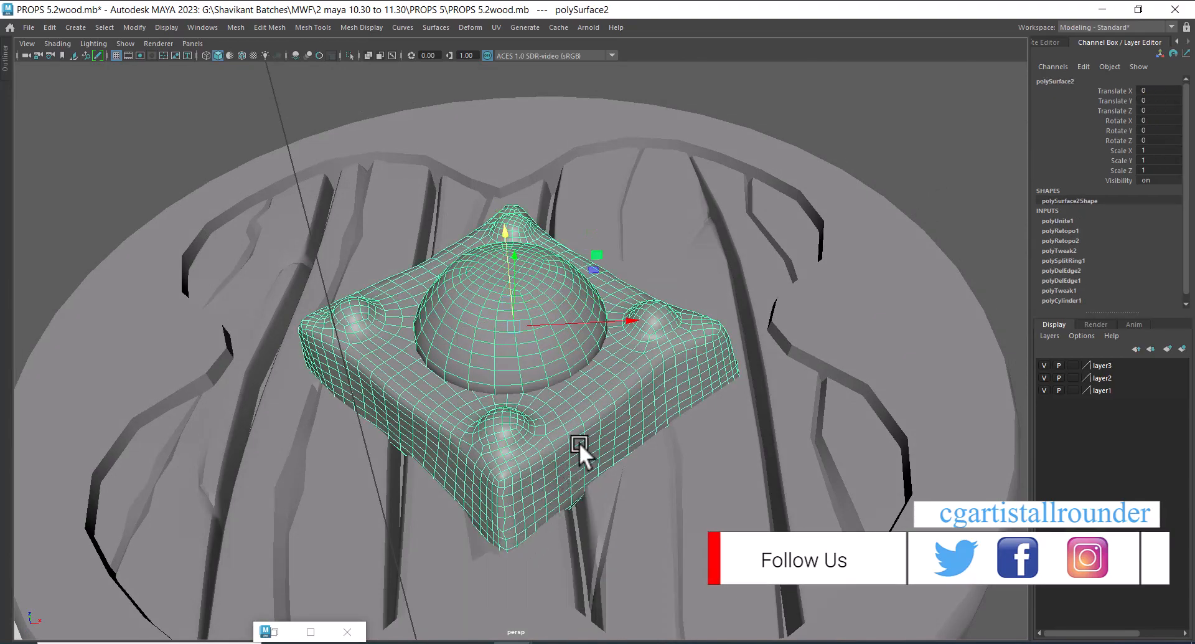
left_click_drag(582, 448, 664, 526, "alt")
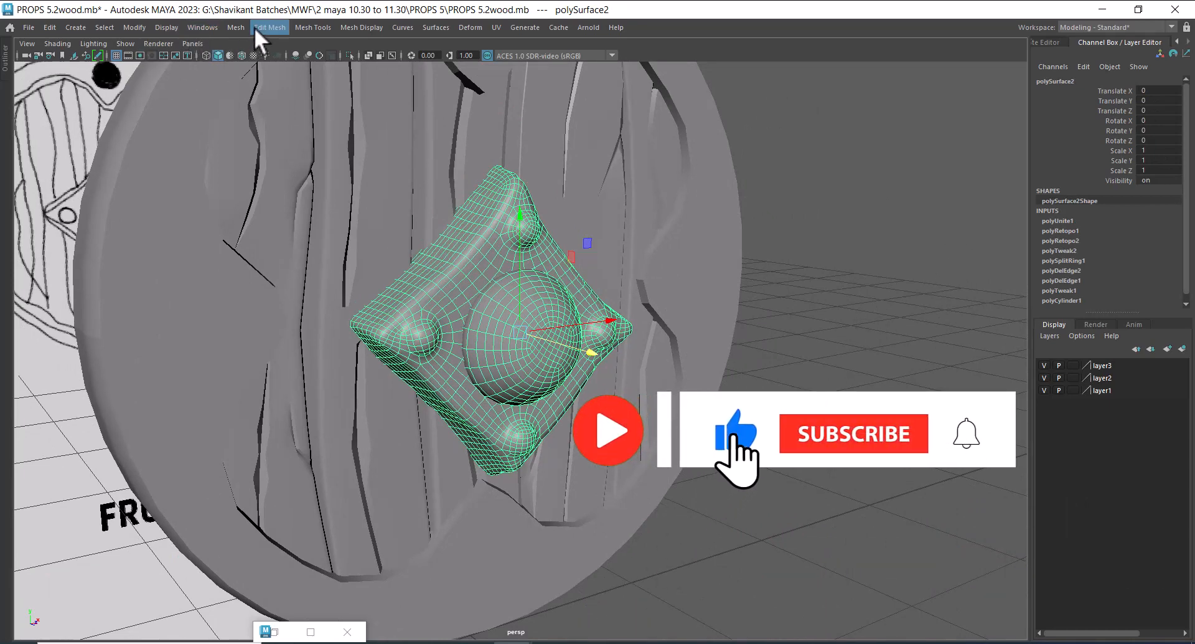
- Detach the Booleans operations as a floating palette and place it beside the model
left_click(236, 27)
mouse_move(259, 60)
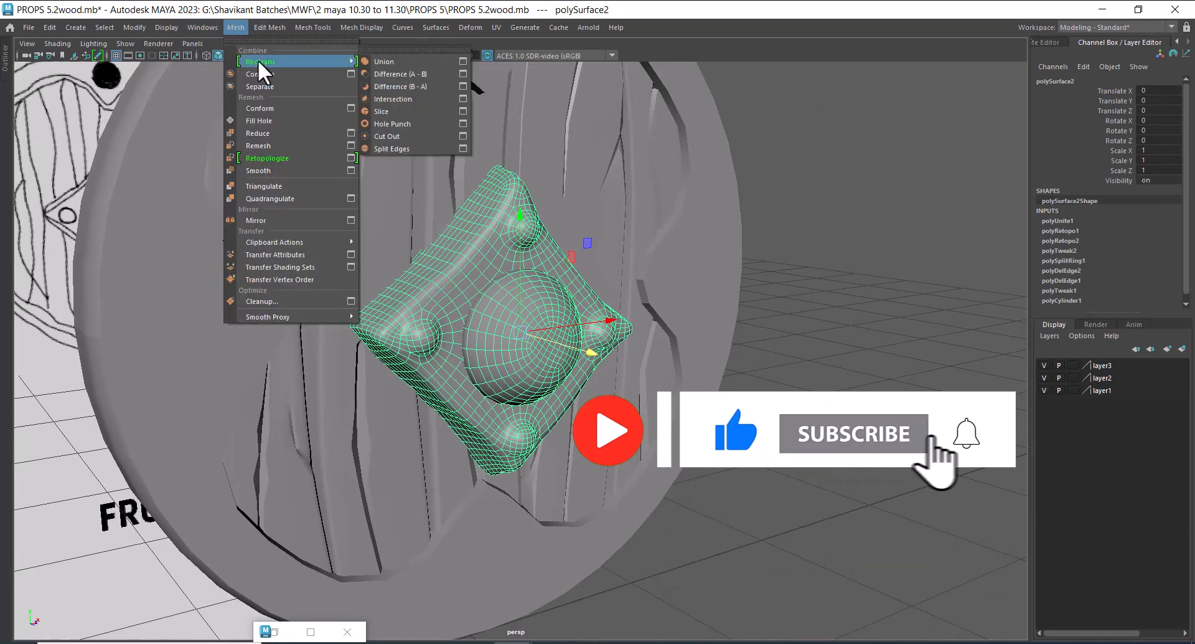
left_click(408, 47)
left_click_drag(432, 41, 757, 140)
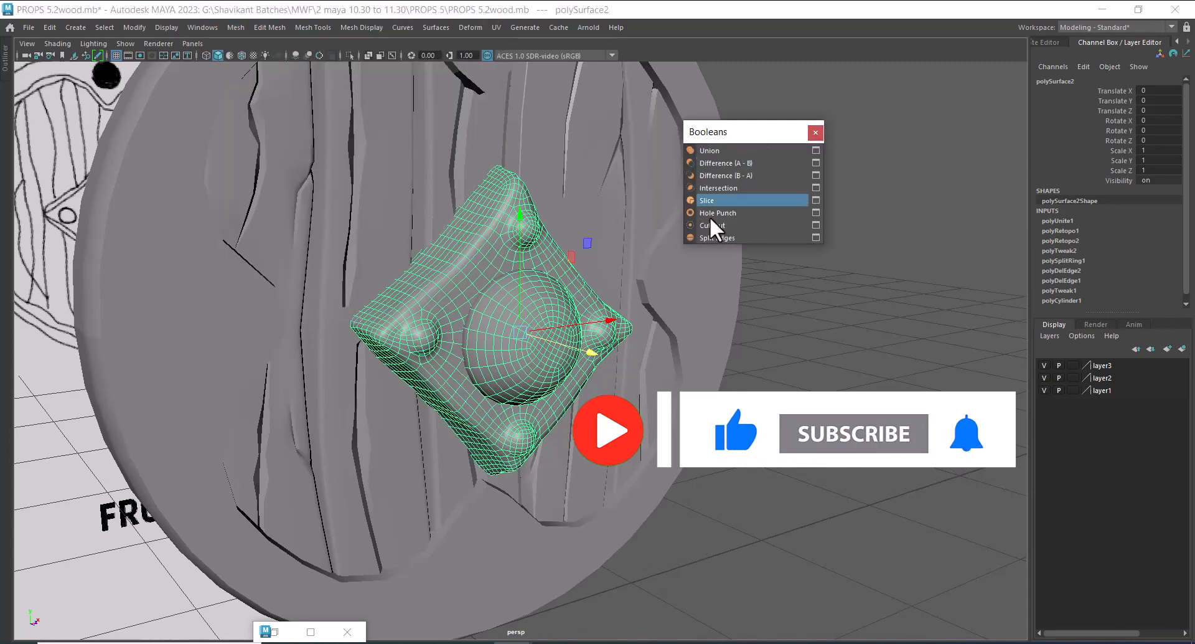
- Try a Boolean Union on the combined plate and dome mesh
left_click_drag(610, 324, 698, 353, "alt")
scroll(698, 352, "up", 2)
left_click(727, 152)
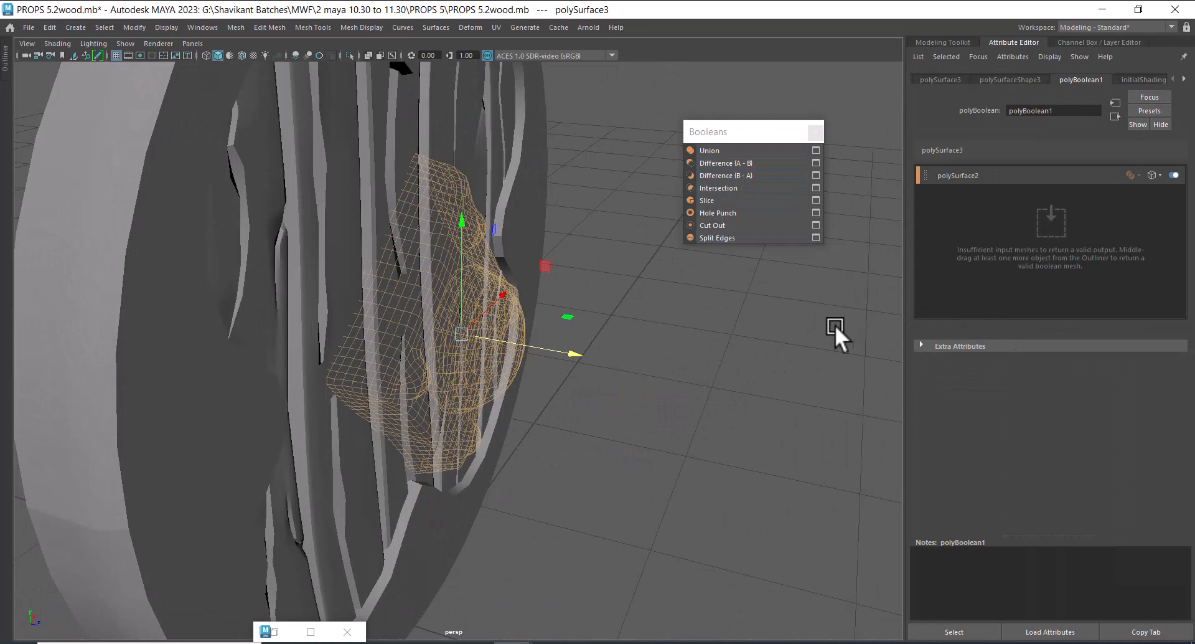
left_click_drag(835, 324, 847, 479, "alt")
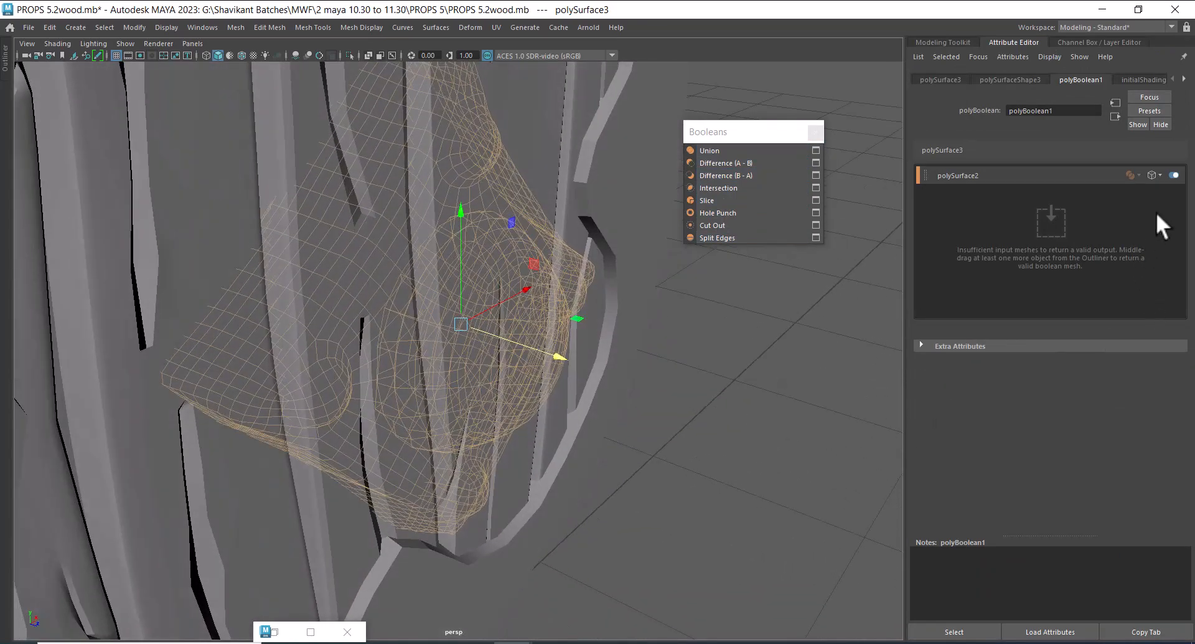
left_click_drag(707, 402, 585, 394, "alt")
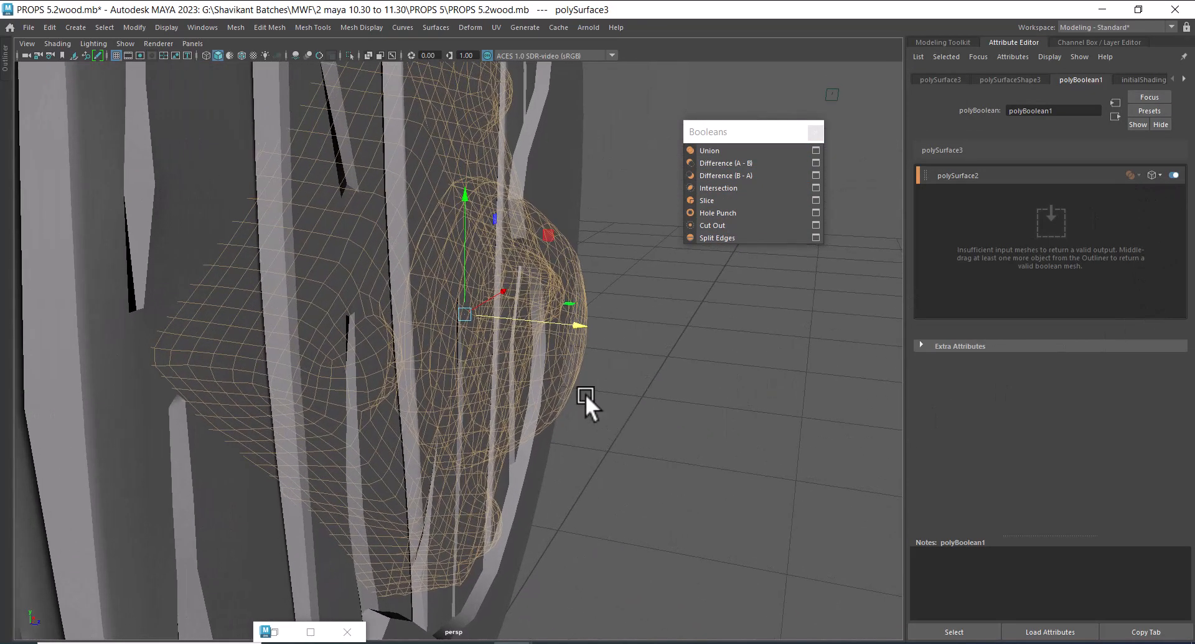
- Try the Shaded, Bounding Box, X-Ray, Hidden and Wireframe displays for the Boolean's input mesh, checking it in wireframe and shaded view
left_click(1153, 175)
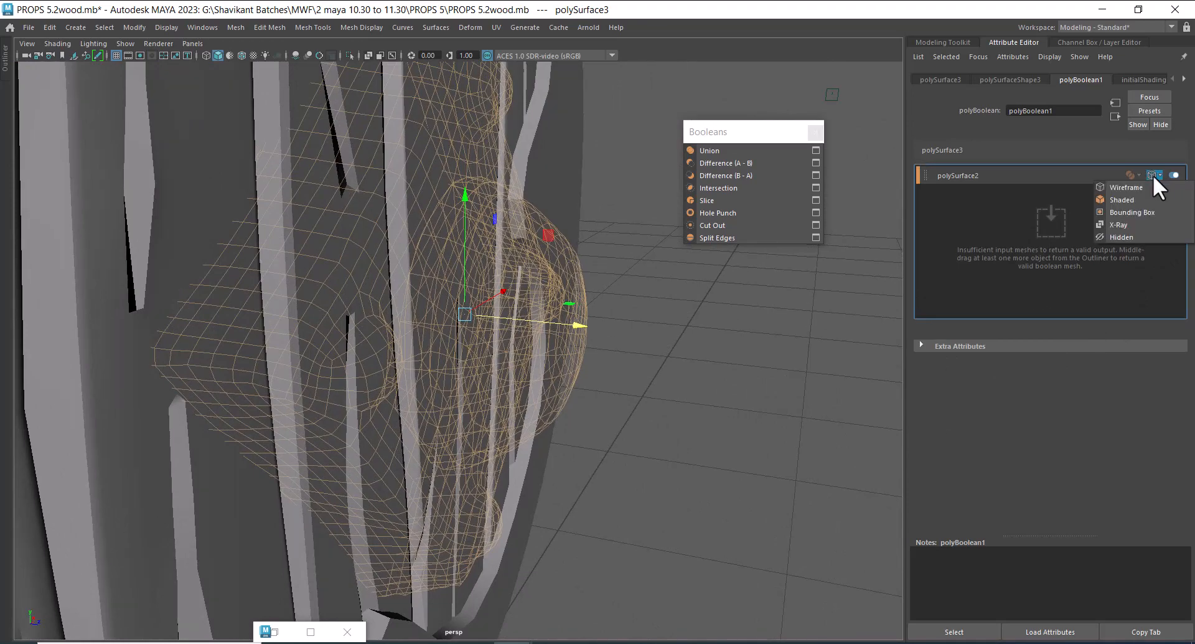
left_click(1138, 196)
left_click_drag(679, 442, 683, 439, "alt")
key("4")
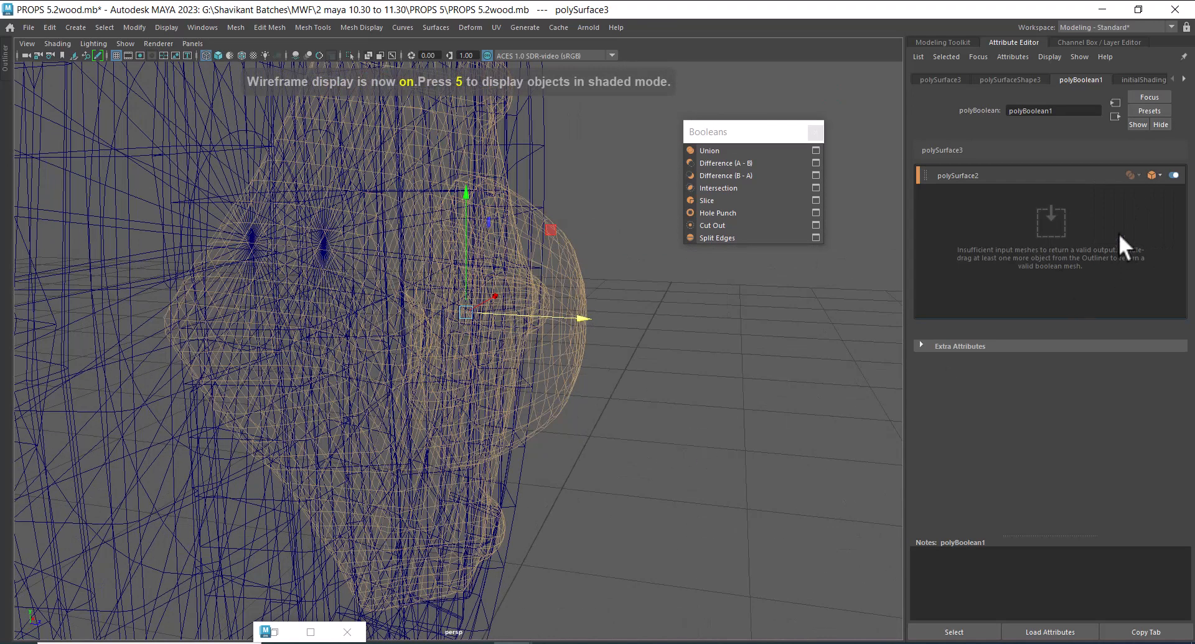
left_click(1153, 174)
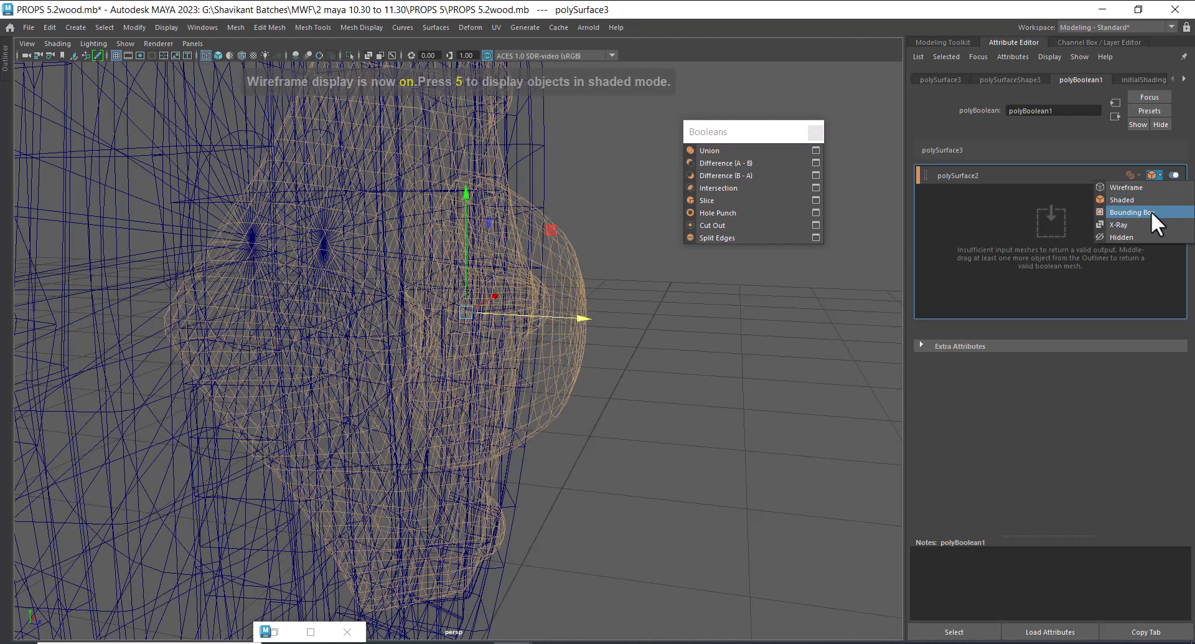
left_click(1152, 212)
left_click(1152, 175)
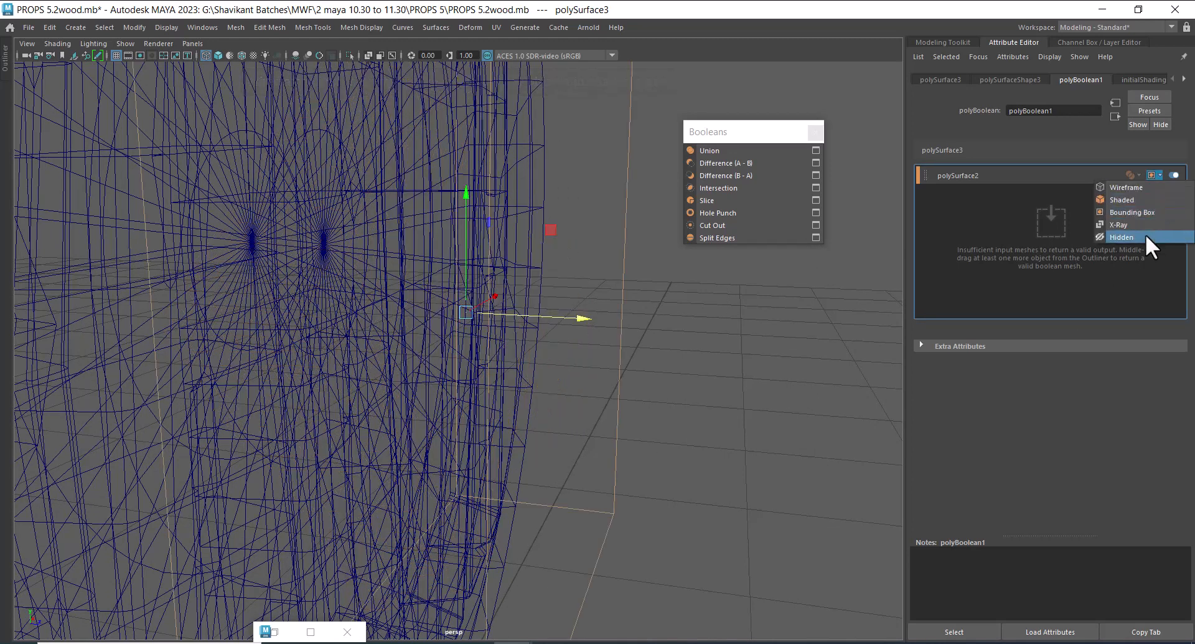
left_click(1145, 225)
left_click(1155, 176)
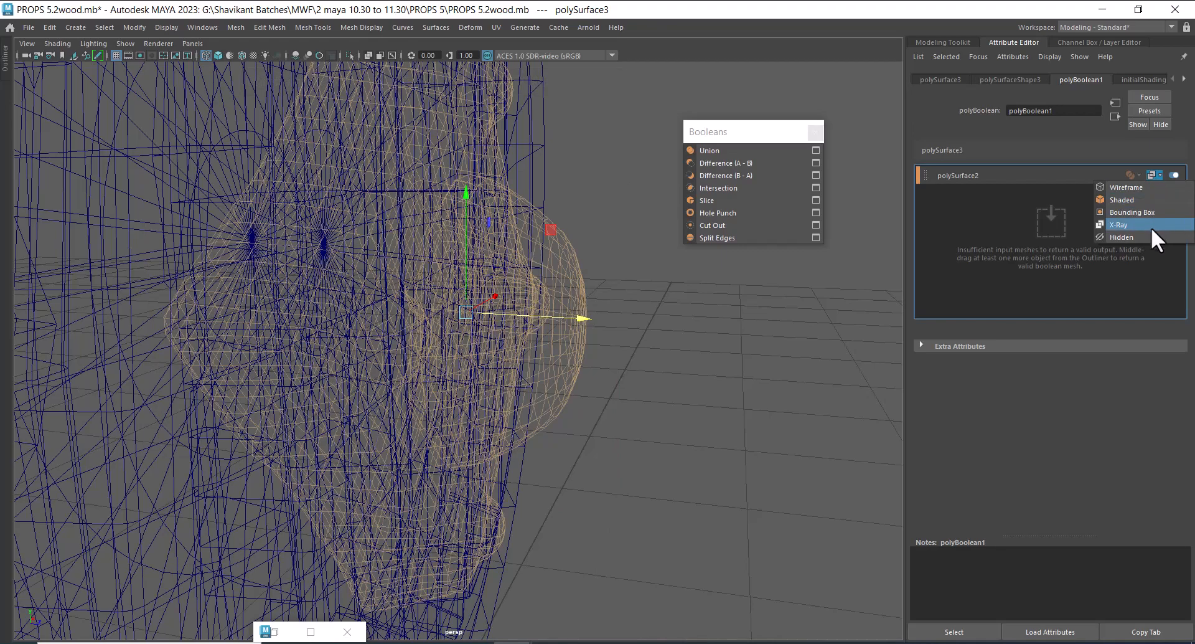
left_click(1149, 235)
left_click(1153, 175)
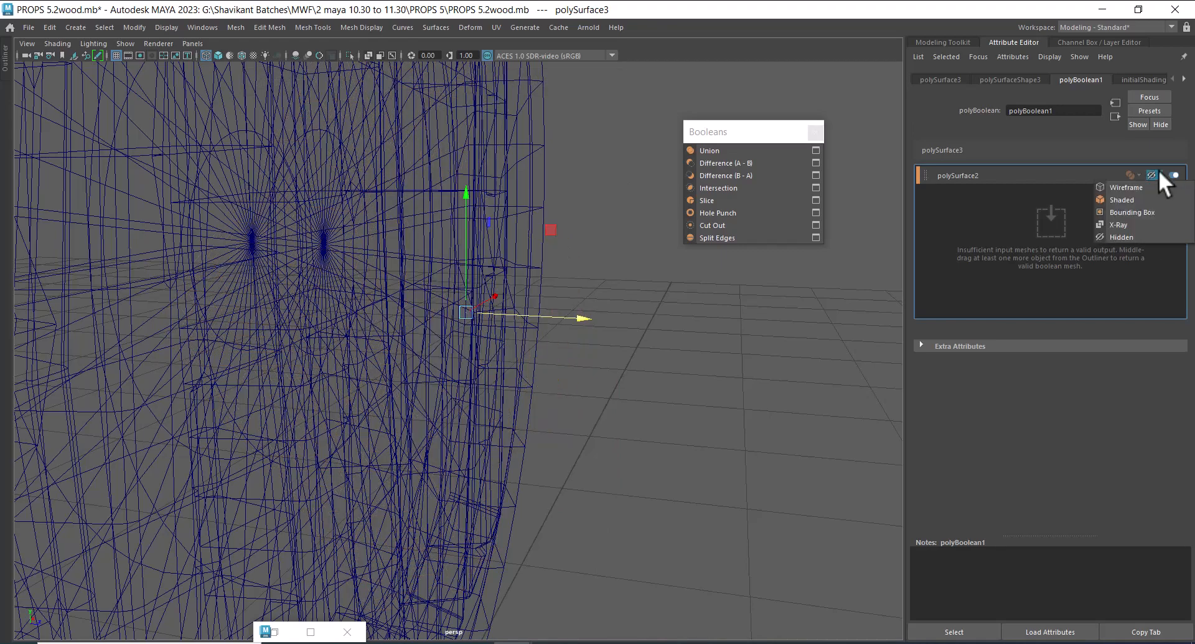
left_click(1149, 188)
mouse_move(693, 428)
left_mouse_down("alt")
mouse_move(712, 409)
mouse_move(716, 454)
mouse_move(685, 414)
mouse_move(782, 421)
left_mouse_up("alt")
key("5")
- Undo the Boolean Union on the combined mesh and clear the selection
key("ctrl+z")
key("ctrl+z")
key("ctrl+z")
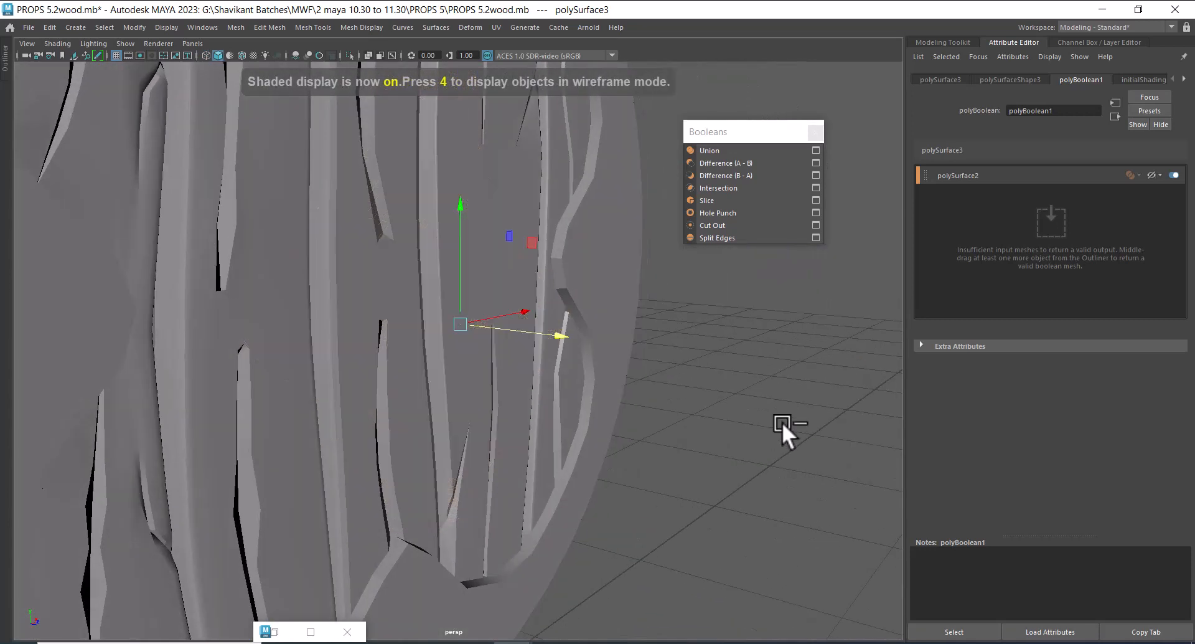
left_click(785, 426)
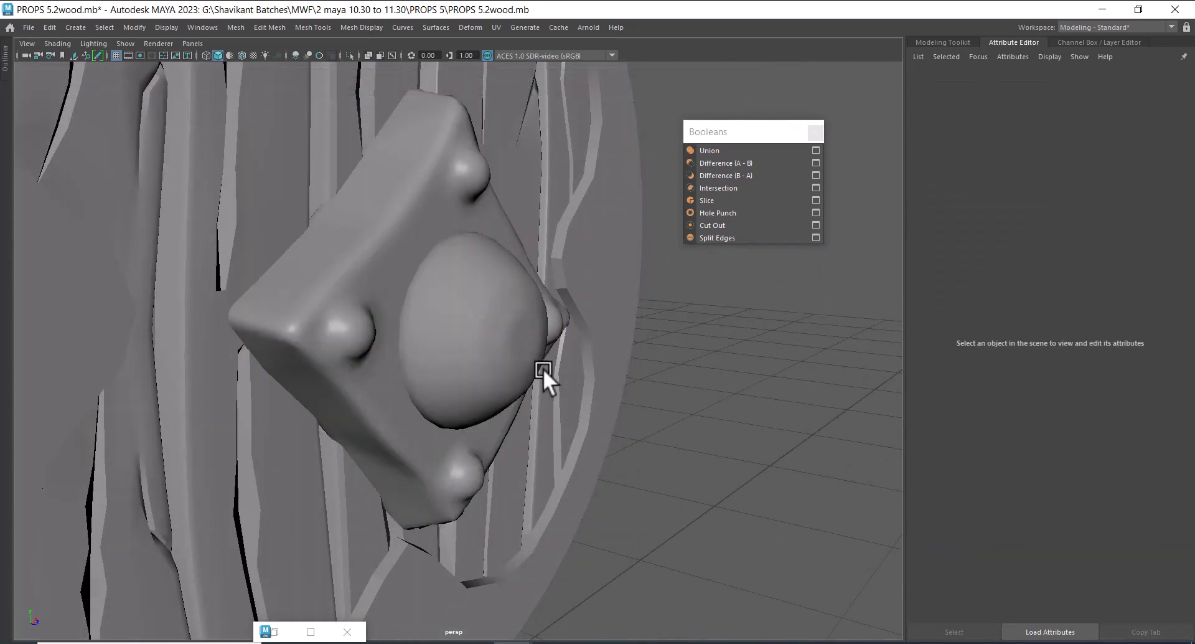
- Delete the construction history of the combined plate and dome mesh
left_click(539, 374)
mouse_move(532, 391)
left_mouse_down("alt")
mouse_move(536, 402)
mouse_move(517, 398)
left_mouse_up("alt")
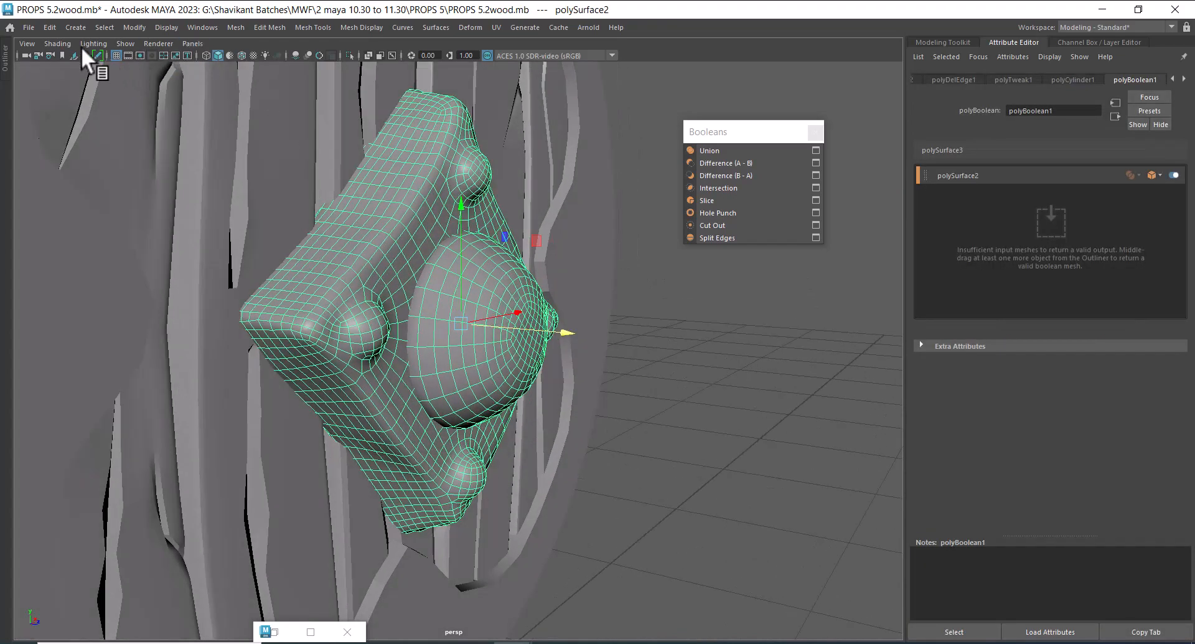
left_click(47, 27)
mouse_move(193, 175)
left_click(286, 192)
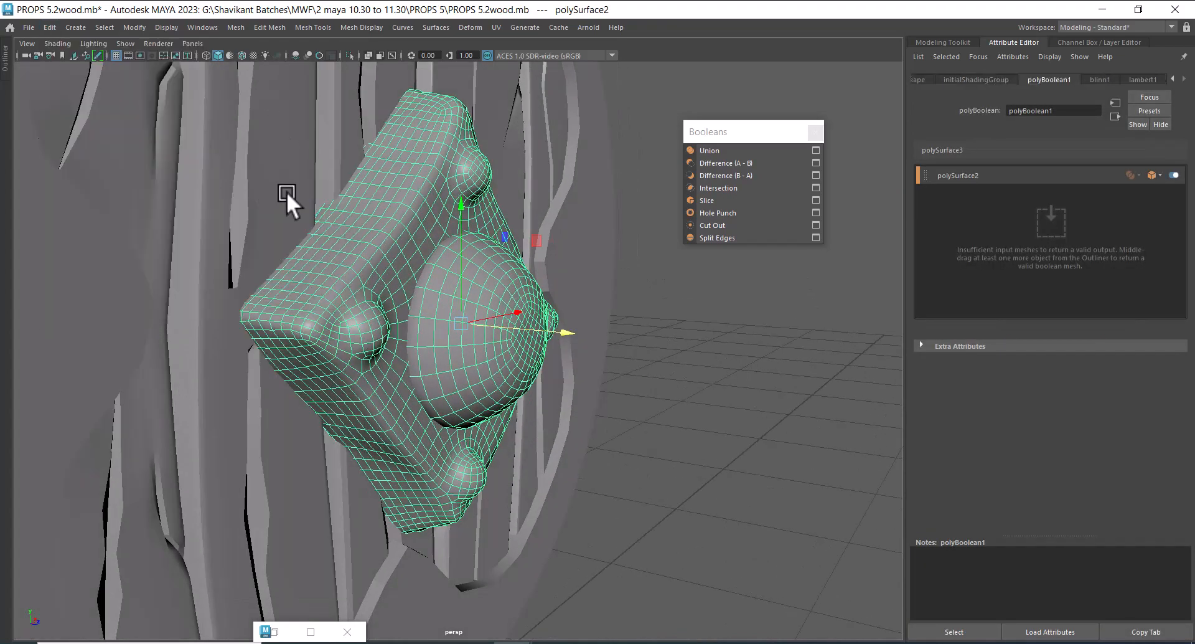
- Separate the combined mesh back into the dome and the diamond plate
left_click(511, 433)
left_click(514, 387)
scroll(514, 386, "up", 3)
left_click_drag(515, 386, 512, 331, "alt")
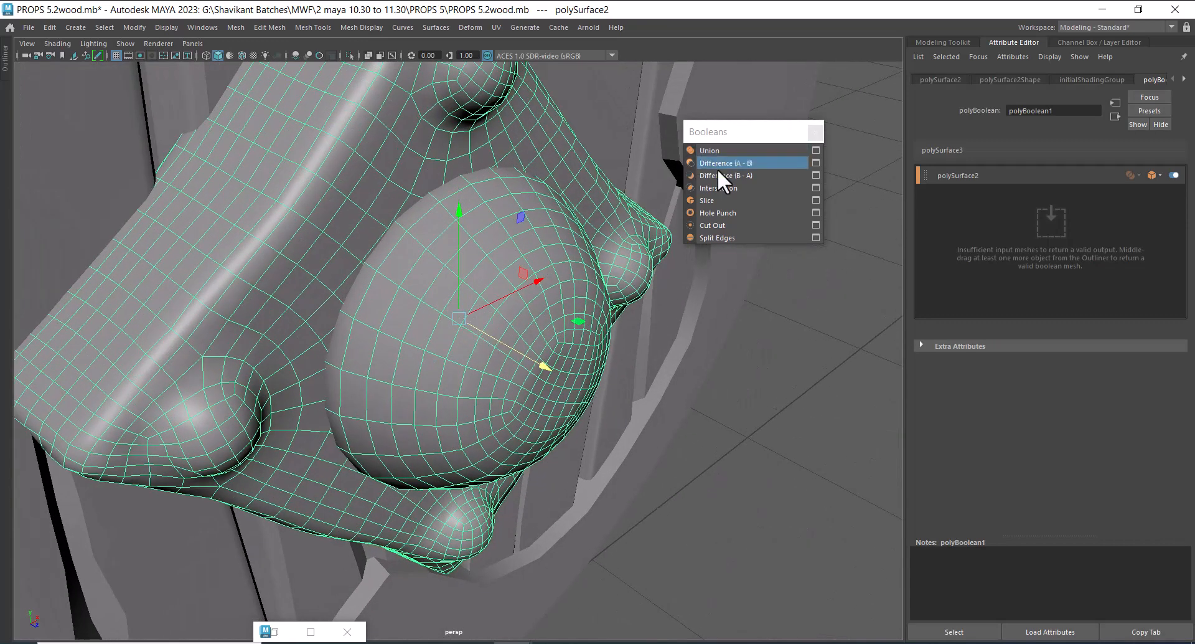
left_click(775, 422)
left_click(540, 382)
right_click_drag(467, 226, 453, 477, "shift")
left_click(713, 472)
- Merge the dome and the diamond plate with a Boolean Union
left_click(493, 383)
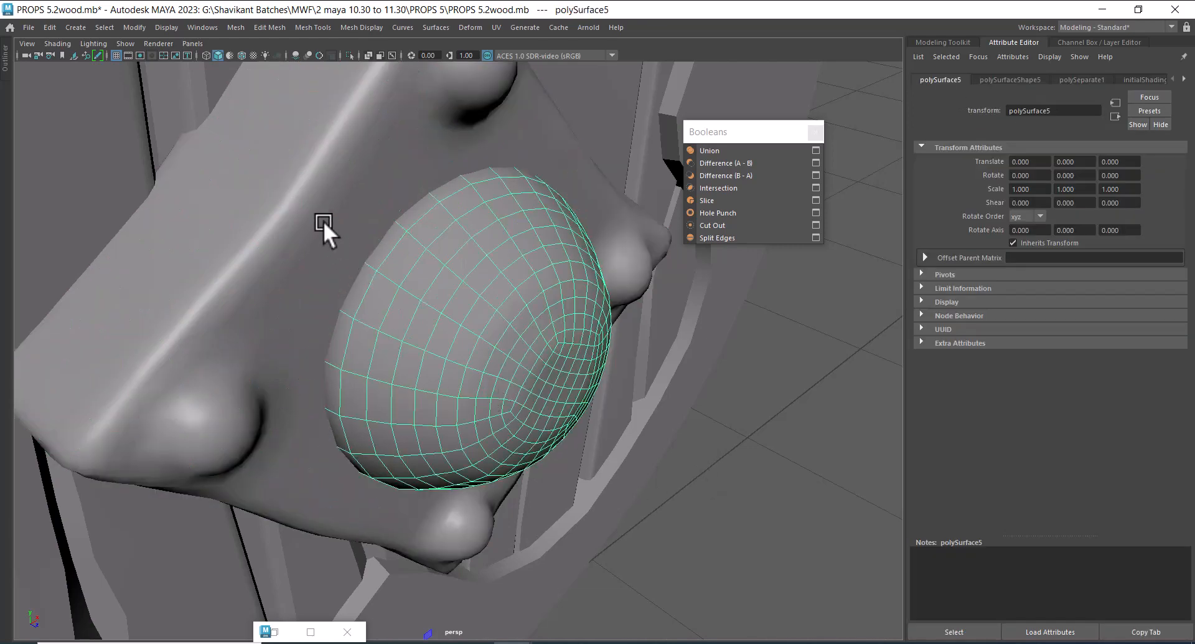
left_click(323, 221, "shift")
left_click(750, 150)
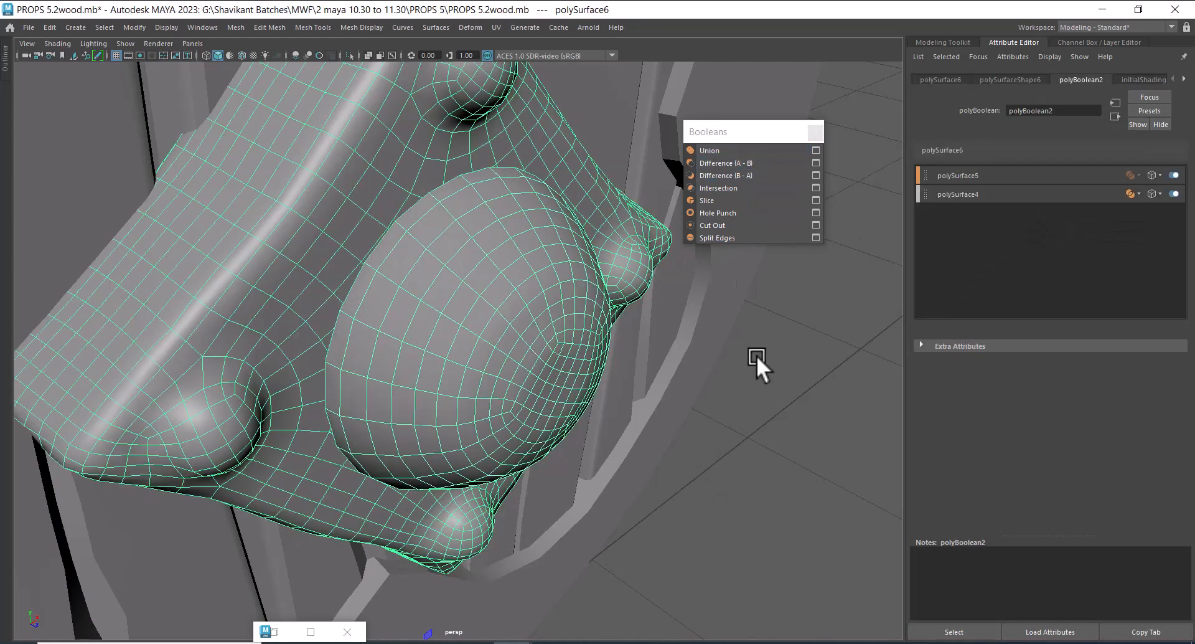
- Undo the Boolean Union of the dome and the diamond plate
mouse_move(758, 358)
left_mouse_down("alt")
mouse_move(828, 381)
mouse_move(811, 450)
mouse_move(787, 419)
mouse_move(790, 435)
mouse_move(721, 395)
mouse_move(715, 310)
mouse_move(744, 295)
mouse_move(787, 346)
mouse_move(771, 350)
mouse_move(752, 323)
mouse_move(833, 352)
mouse_move(792, 387)
mouse_move(828, 391)
mouse_move(816, 432)
mouse_move(794, 448)
mouse_move(767, 436)
mouse_move(694, 352)
mouse_move(713, 326)
mouse_move(749, 350)
left_mouse_up("alt")
key("4")
key("5")
key("ctrl+z")
- Merge the diamond plate and the dome with a Boolean Union, taking the plate as the first operand
left_click(567, 312)
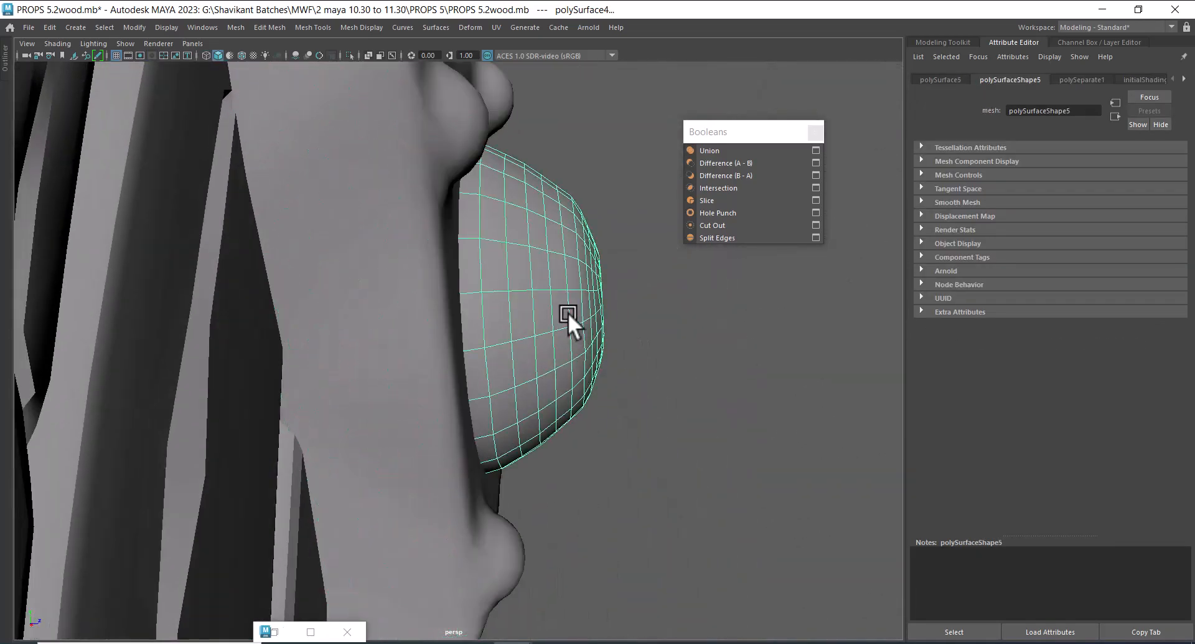
key("4")
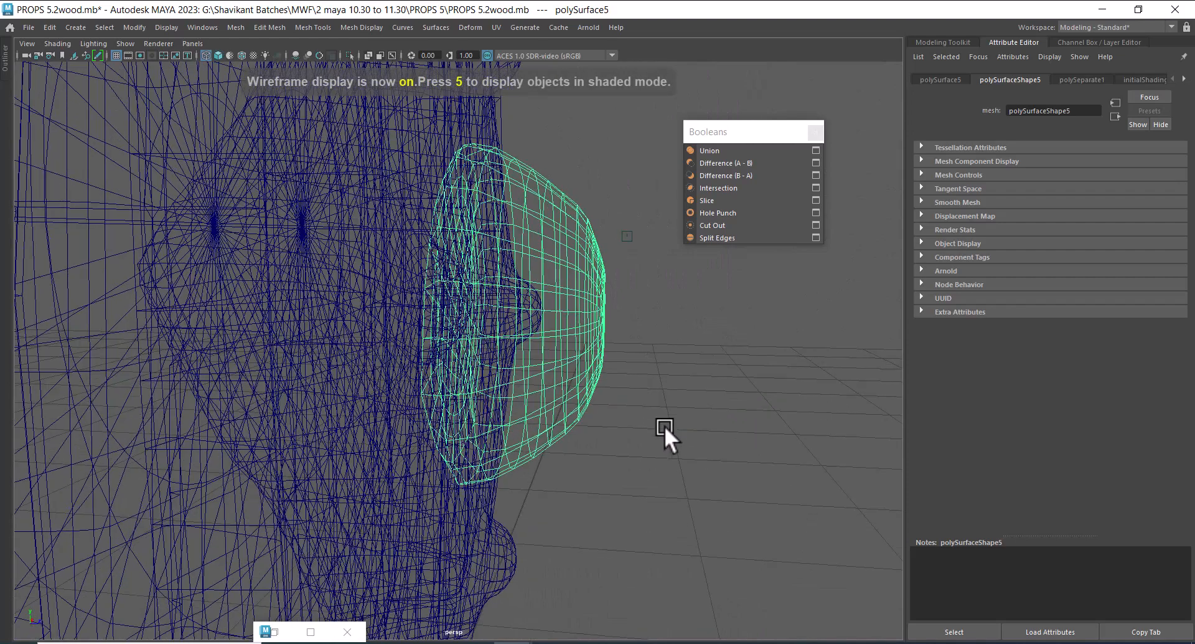
key("5")
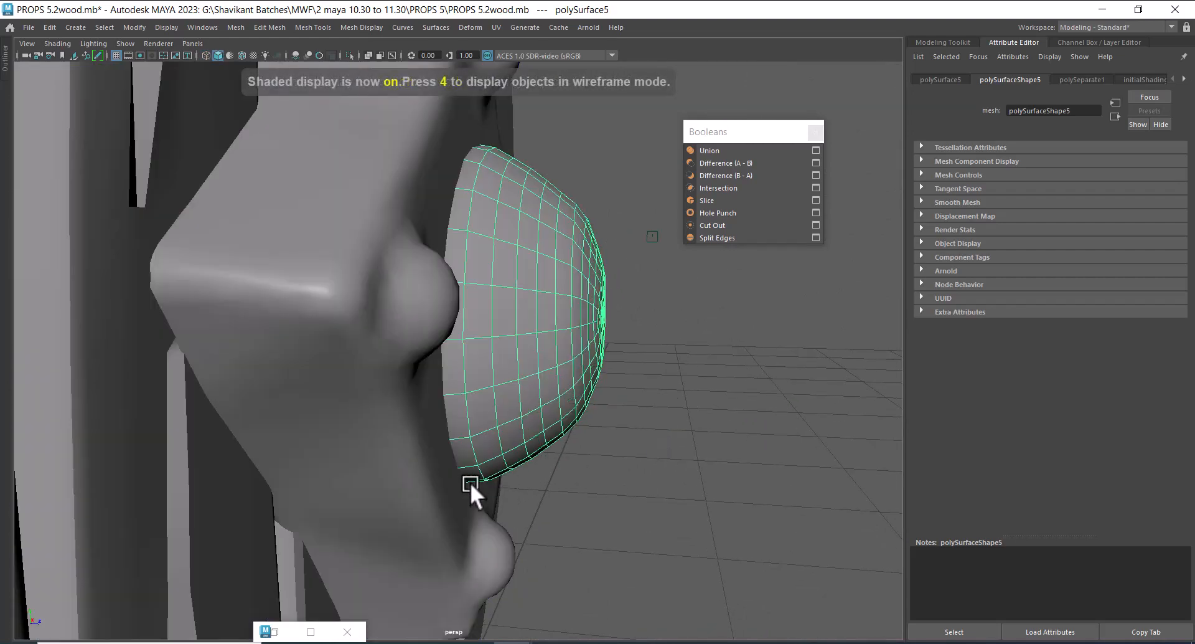
left_click(441, 476, "shift")
left_click(541, 394, "shift")
left_click(541, 394, "shift")
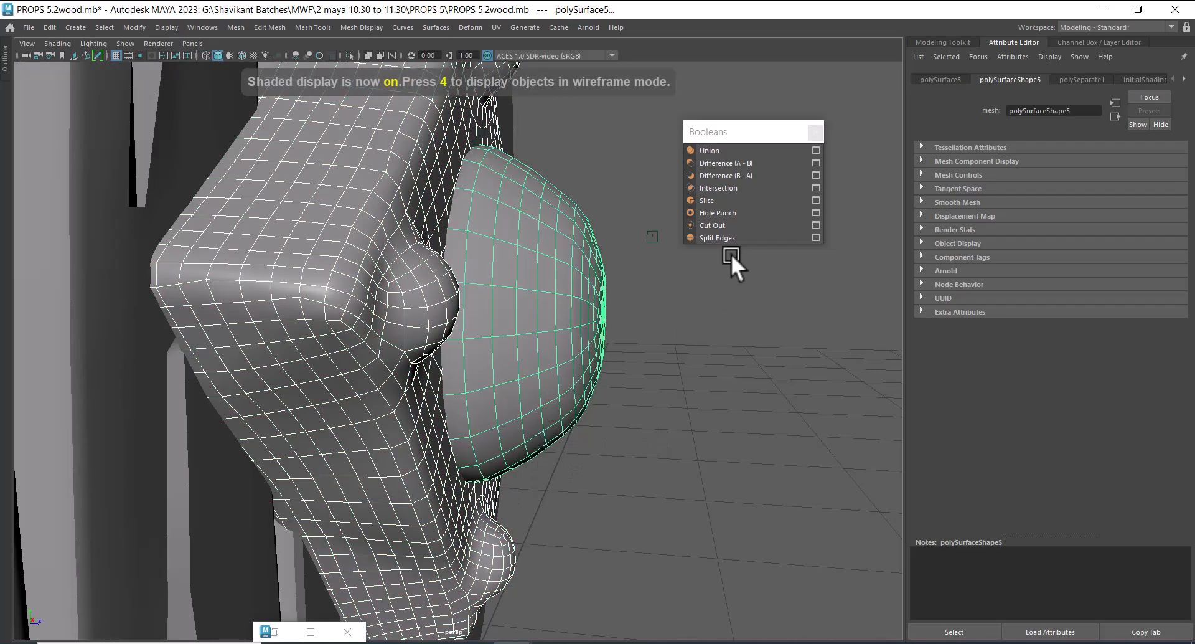
left_click(725, 161)
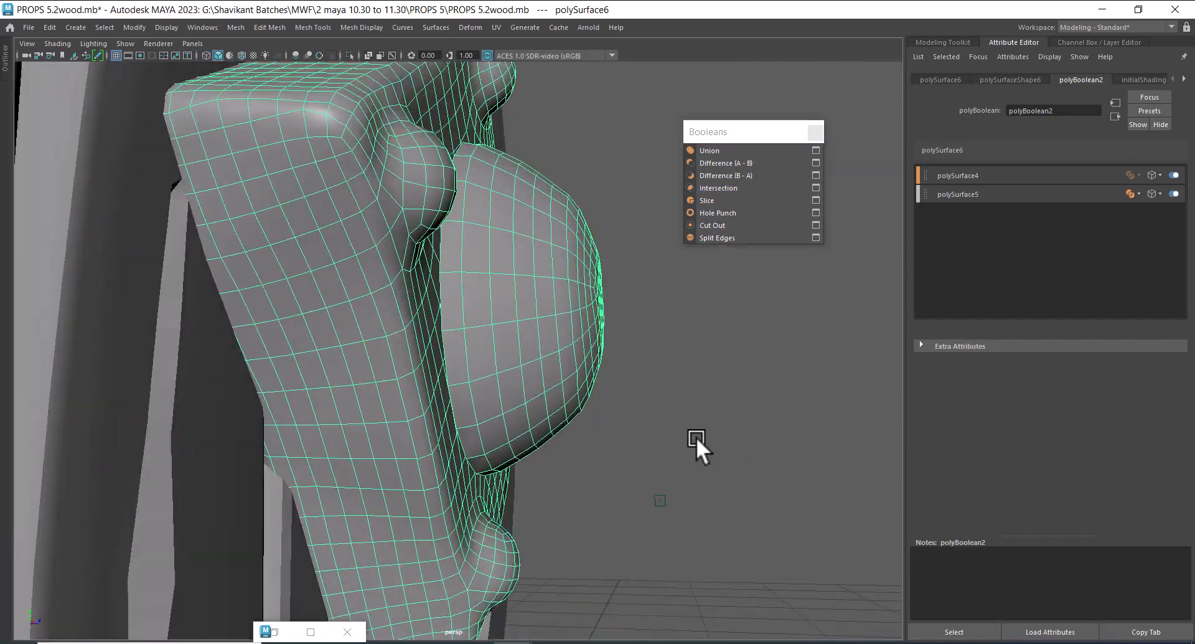
left_click_drag(696, 436, 445, 520, "alt")
- Delete the construction history of the merged plate and dome mesh
left_click(49, 29)
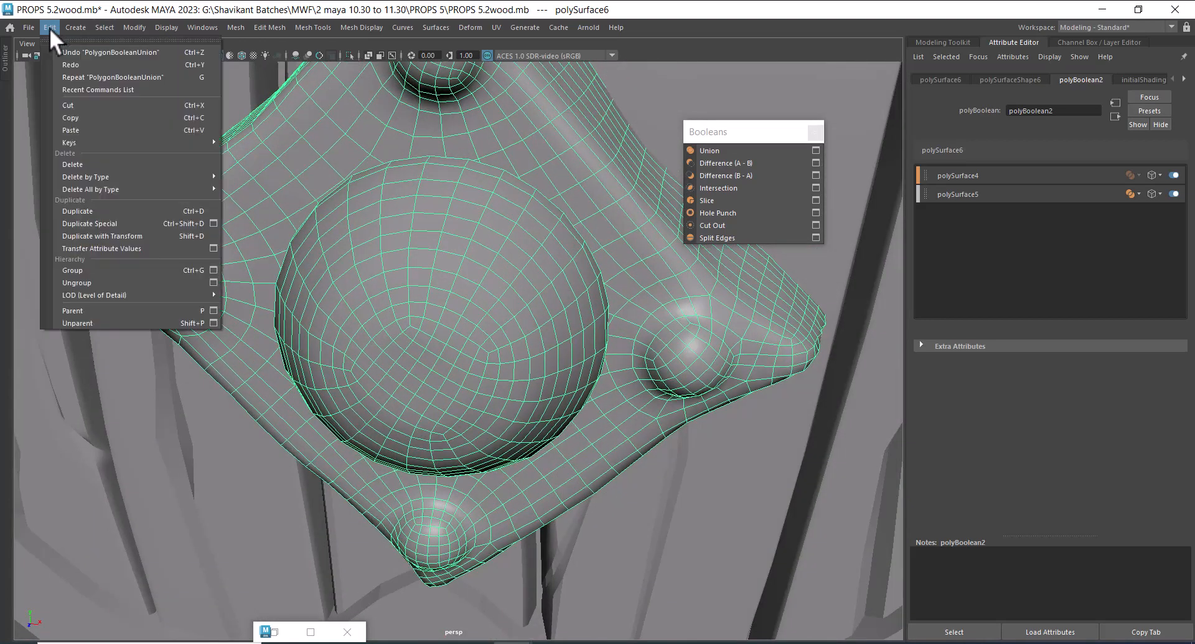
mouse_move(184, 178)
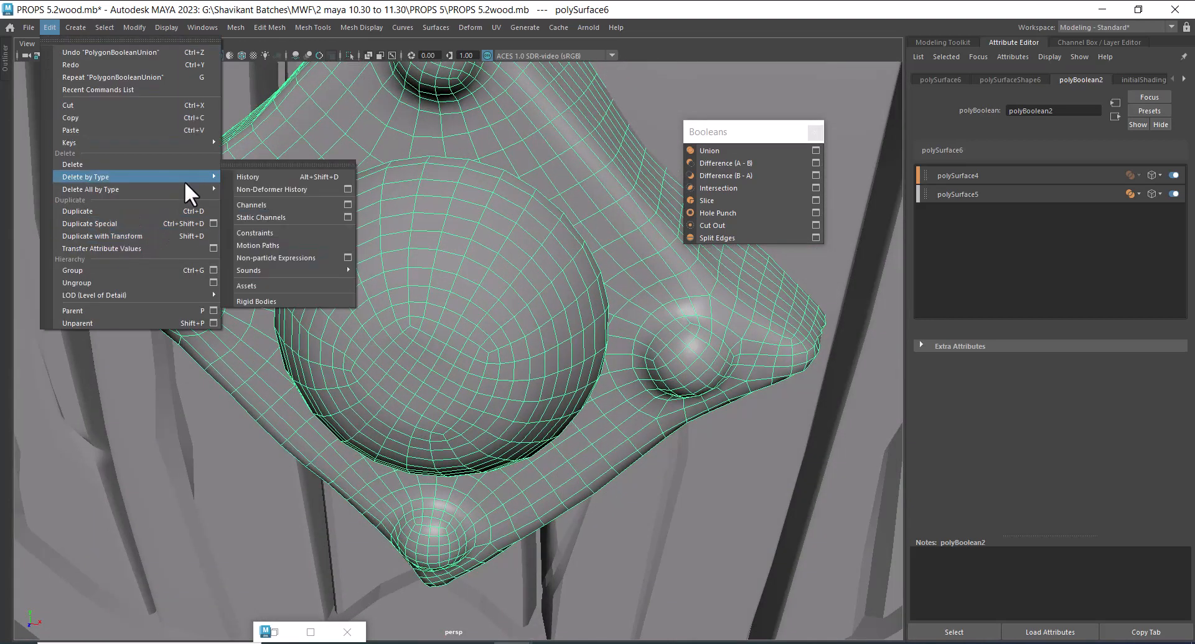
left_click(286, 182)
- Retopologize the merged plate mesh with a target face count of 2500
left_click_drag(288, 190, 555, 317, "alt")
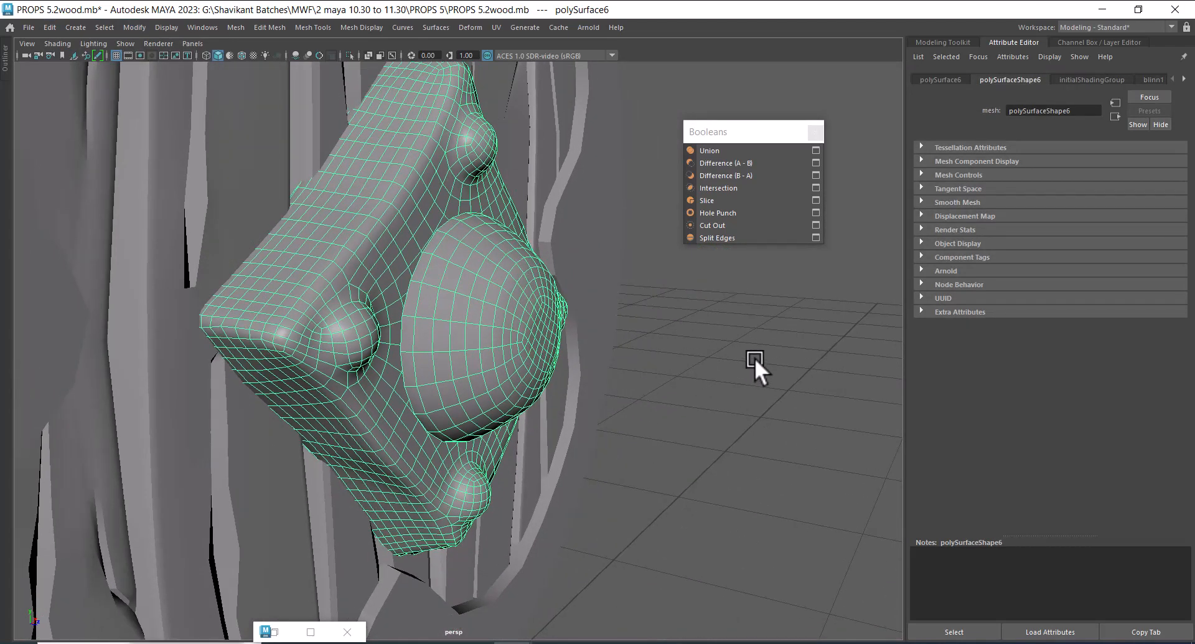
right_click_drag(754, 358, 817, 517, "shift")
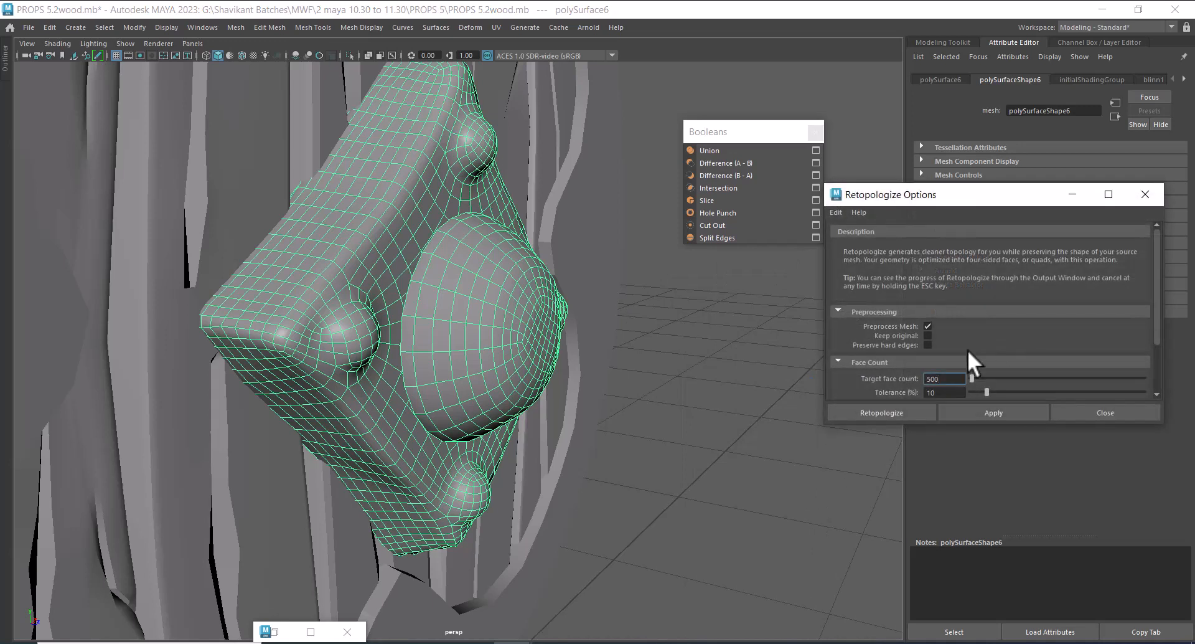
double_click(943, 379)
type("2500")
left_click(967, 412)
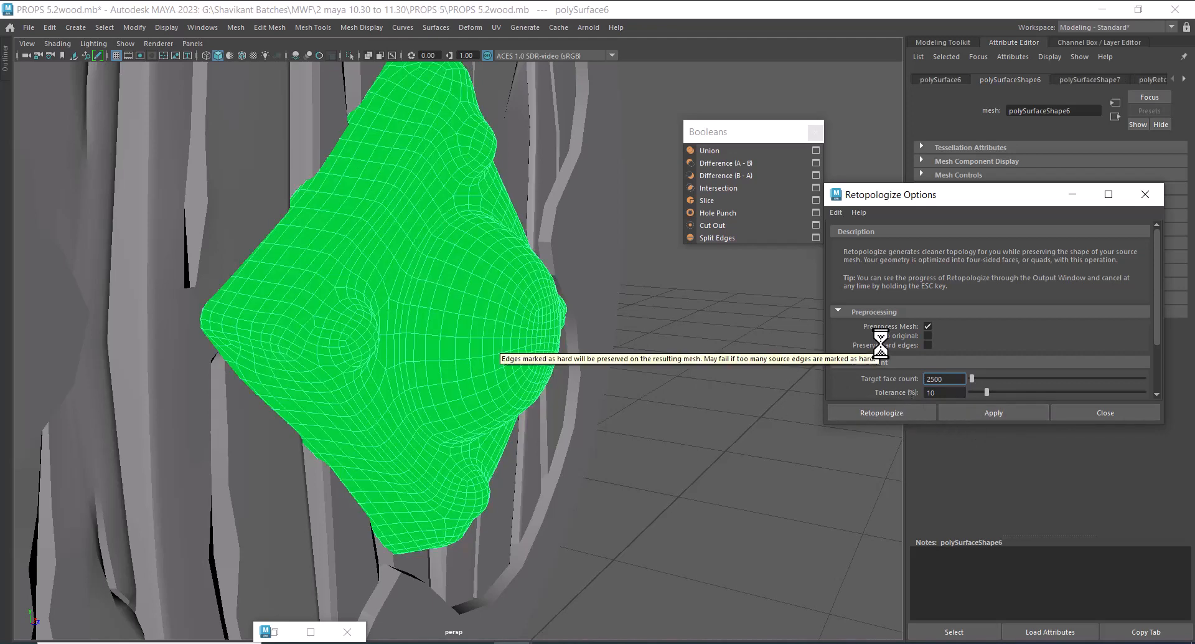
left_click(1092, 411)
- Select the retopologized plate as an object and hide all unselected objects
left_click_drag(749, 405, 760, 434, "alt")
left_click(759, 433)
left_click(417, 325)
right_click_drag(415, 219, 507, 562)
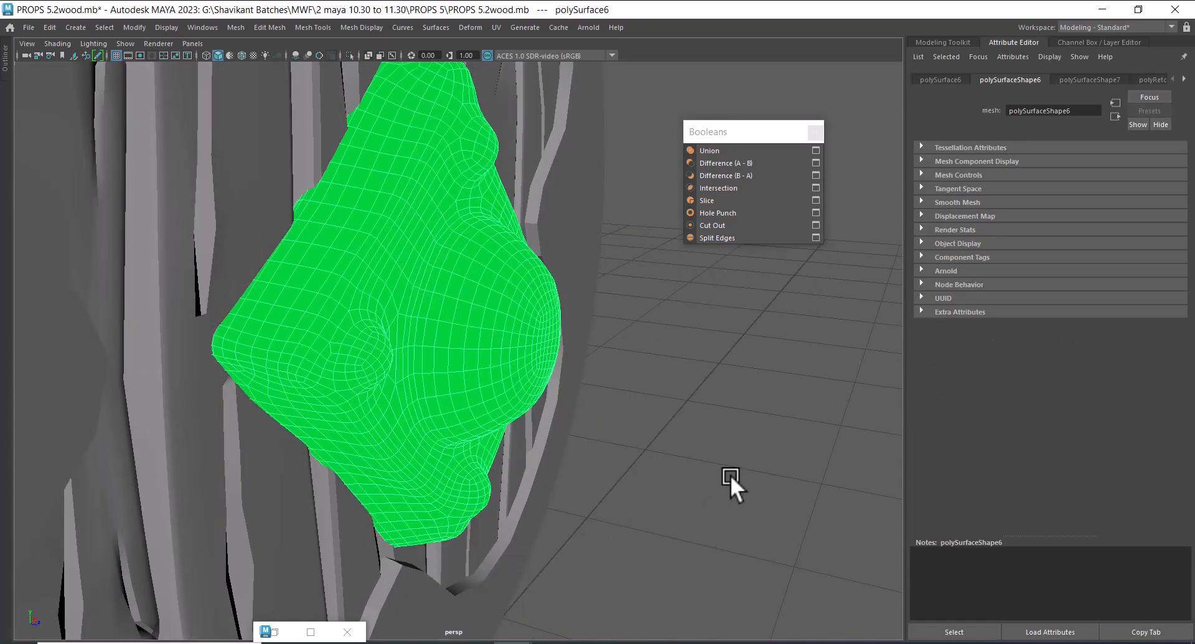
mouse_move(731, 474)
left_mouse_down("alt")
mouse_move(716, 427)
mouse_move(698, 423)
left_mouse_up("alt")
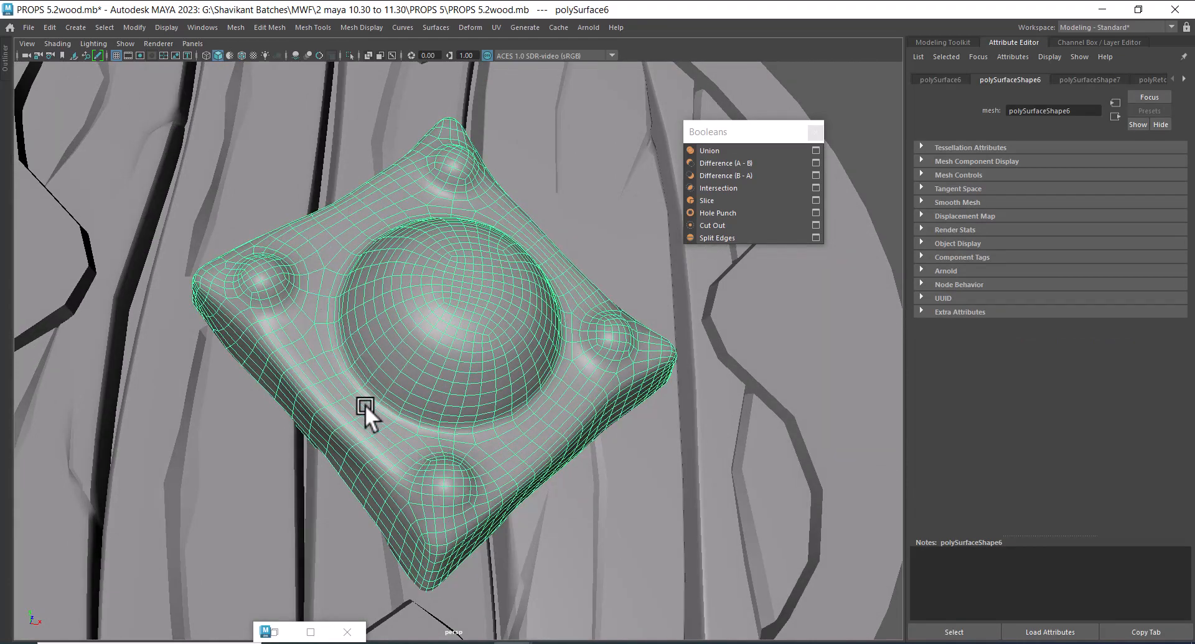
key("alt+h")
- Select the edge loop around the dome's base and reshape it into a recessed groove against the plate
left_click_drag(392, 421, 490, 522, "alt")
right_click_drag(363, 270, 363, 305)
double_click(373, 219)
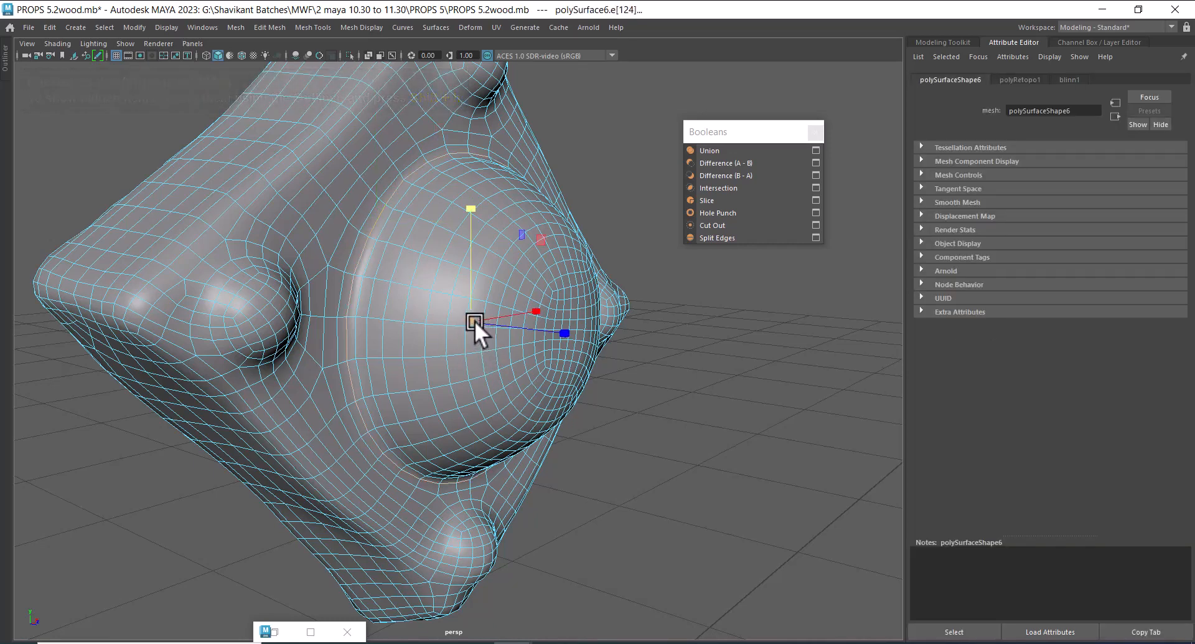
left_click_drag(513, 332, 451, 202, "alt")
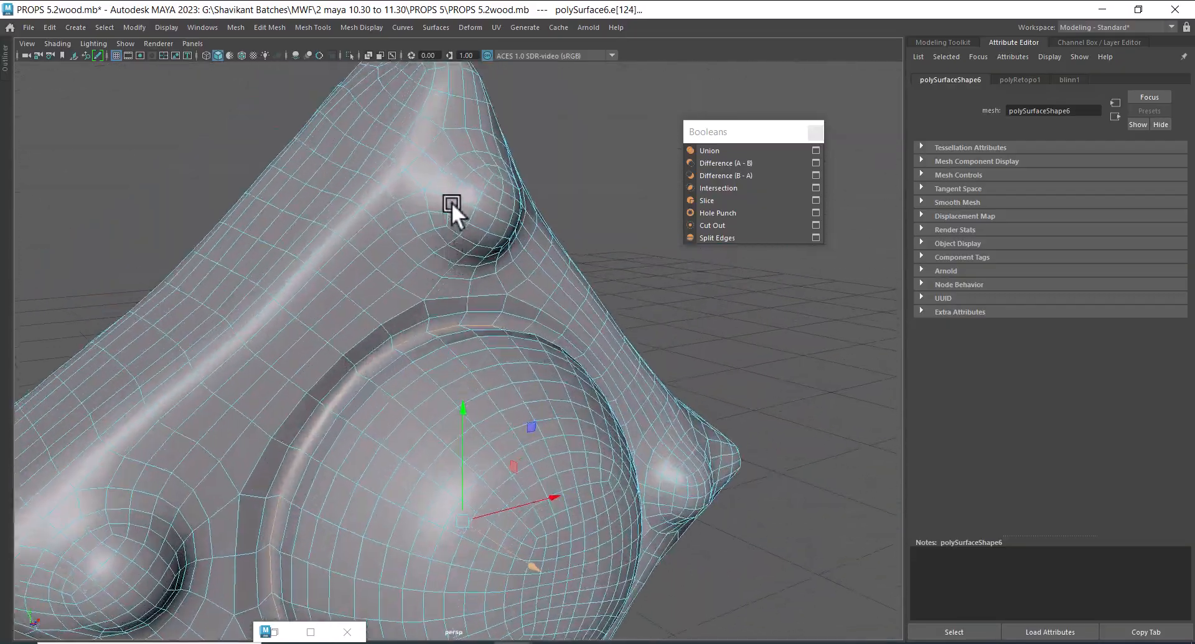
- Check the edge flow around the bases of the upper and side rivets by selecting their edge loops
double_click(442, 171)
left_click_drag(439, 241, 402, 320, "alt")
double_click(477, 259)
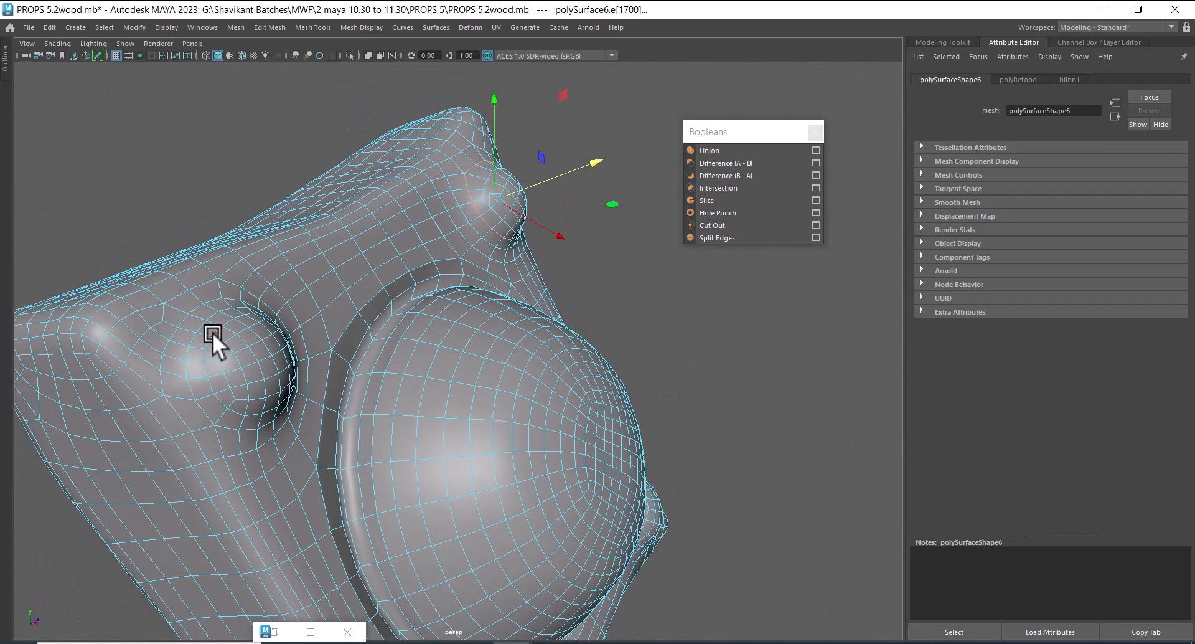
left_click_drag(213, 336, 262, 274, "alt")
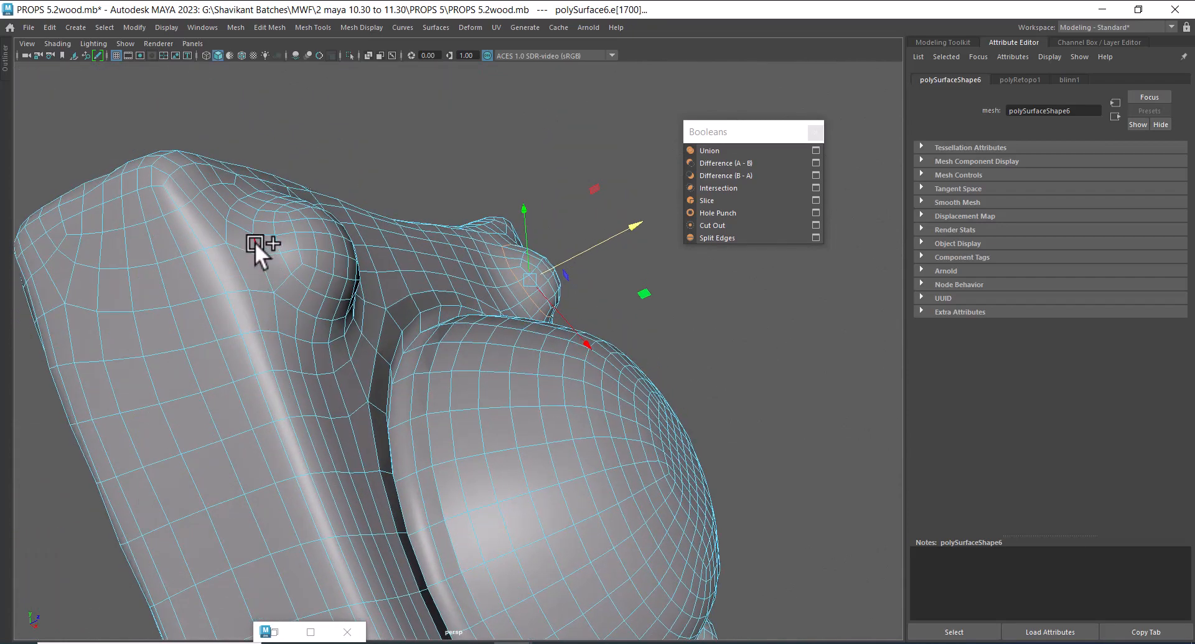
double_click(256, 241)
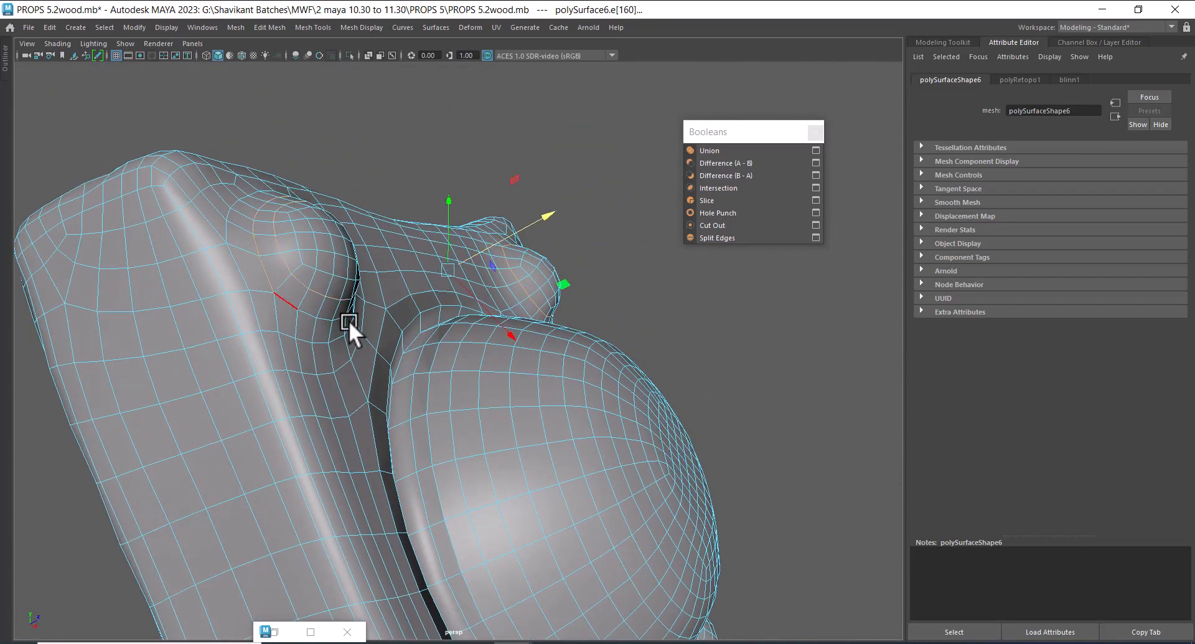
double_click(289, 300)
left_click_drag(320, 319, 564, 347, "alt")
double_click(529, 212)
- Split the edge ring around the base of the right rivet to add an edge loop
left_click_drag(618, 416, 616, 378, "alt")
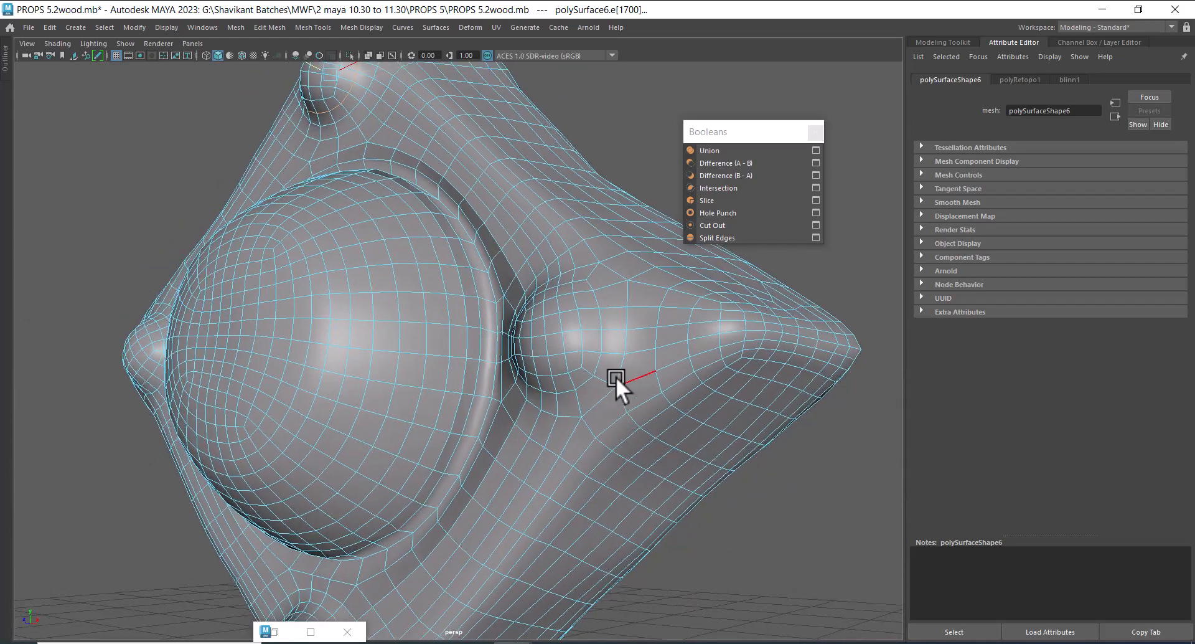
left_click(617, 354)
right_click_drag(629, 286, 716, 412, "ctrl")
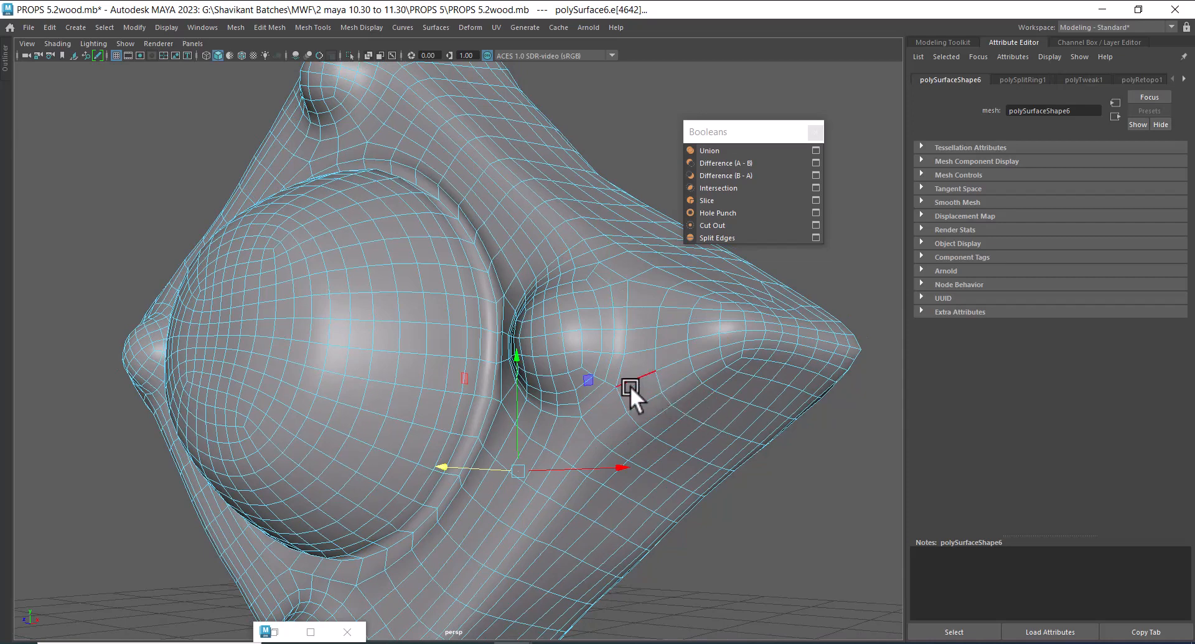
- Cut a diagonal edge with the Multi-Cut tool to bridge the gap in the right rivet's new edge loop
left_click_drag(609, 372, 586, 450, "alt")
right_click_drag(587, 450, 710, 452, "alt")
middle_click_drag(709, 452, 603, 425, "alt")
scroll(603, 411, "up", 3)
right_click_drag(587, 353, 641, 325)
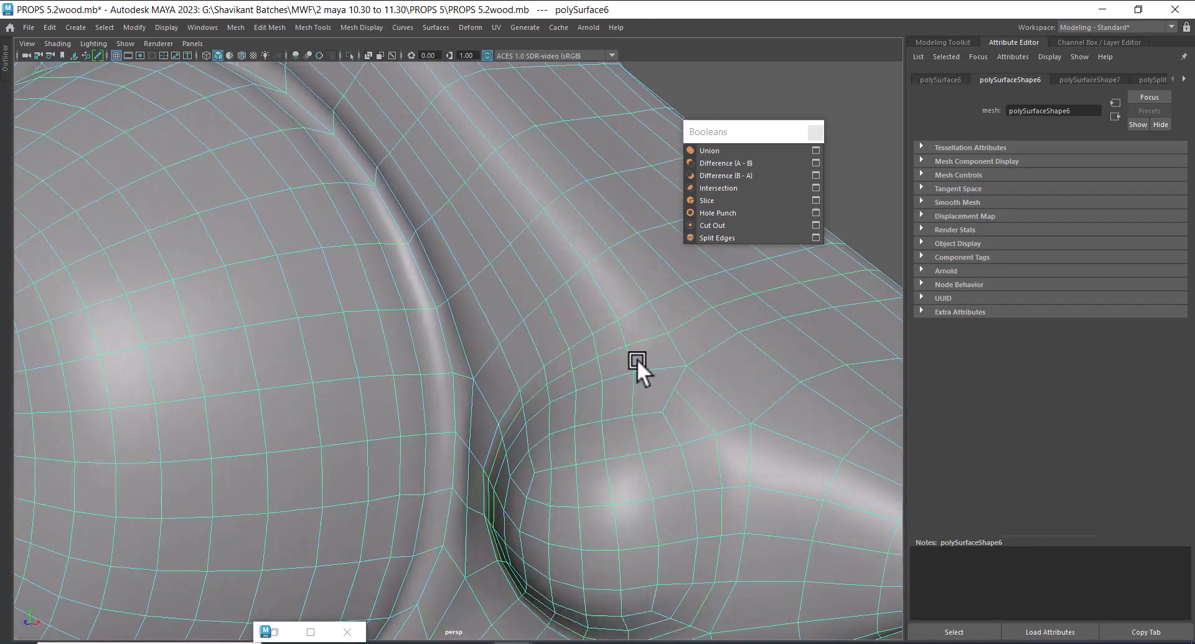
middle_click_drag(637, 358, 571, 385, "alt")
scroll(570, 385, "up", 3)
right_click_drag(557, 299, 483, 306, "shift")
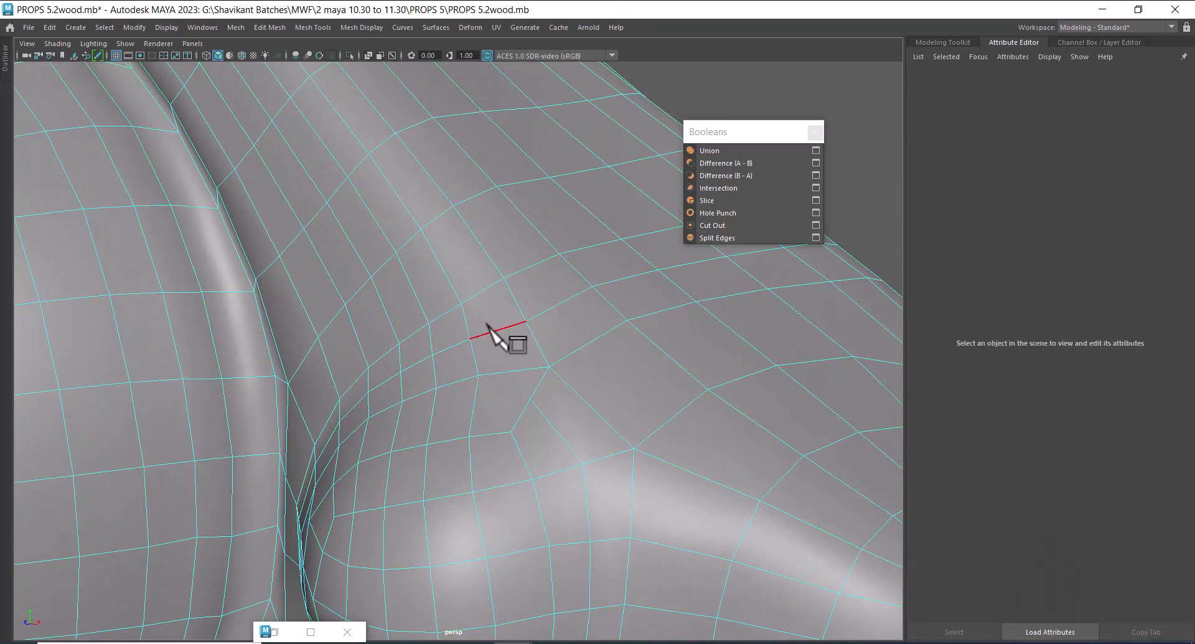
left_click(470, 339)
left_click(529, 396)
key("Return")
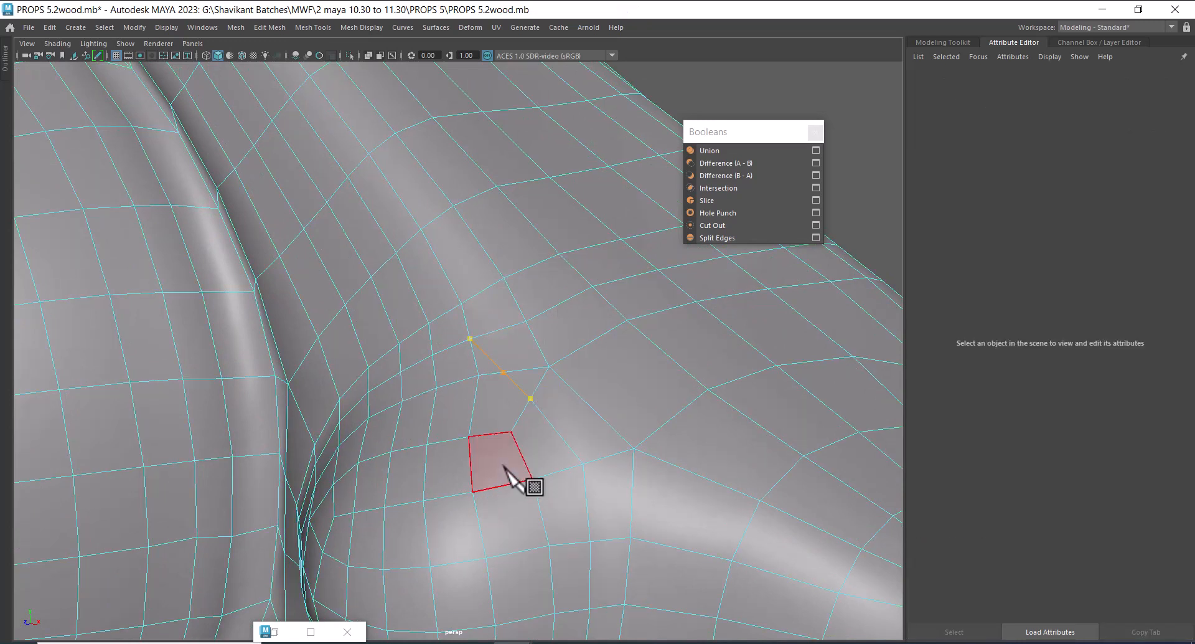
key("q")
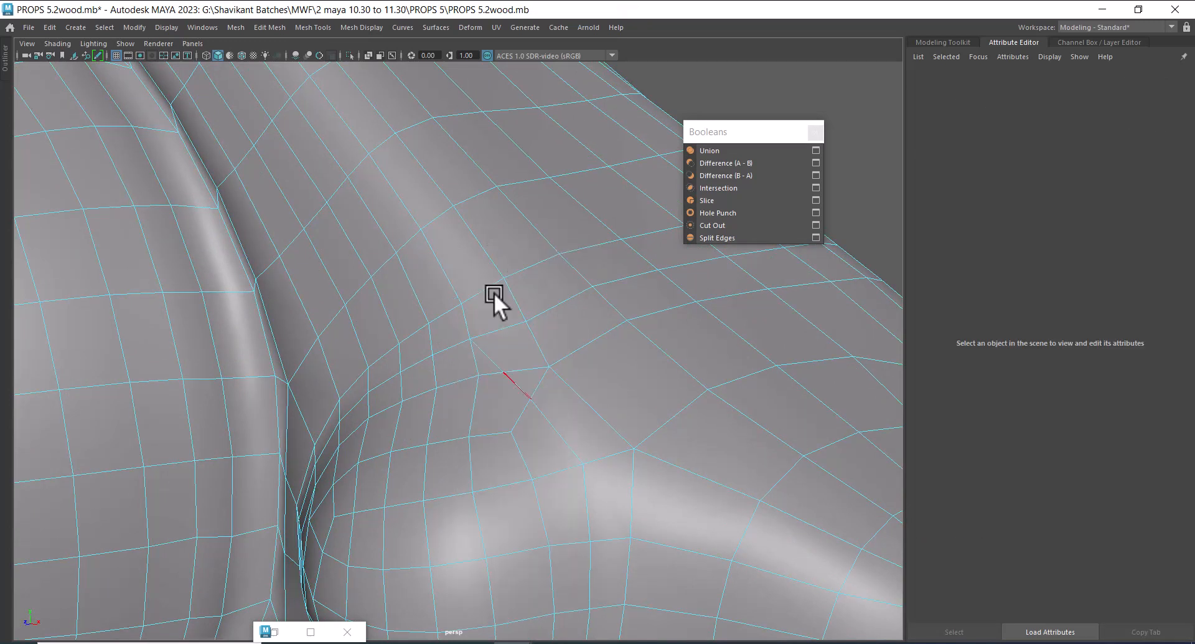
- Merge the two end vertices of the short edge beside the right rivet's new cut into one
left_click(517, 388)
right_click_drag(533, 387, 547, 339, "shift")
right_click_drag(553, 272, 555, 187)
left_click(545, 381)
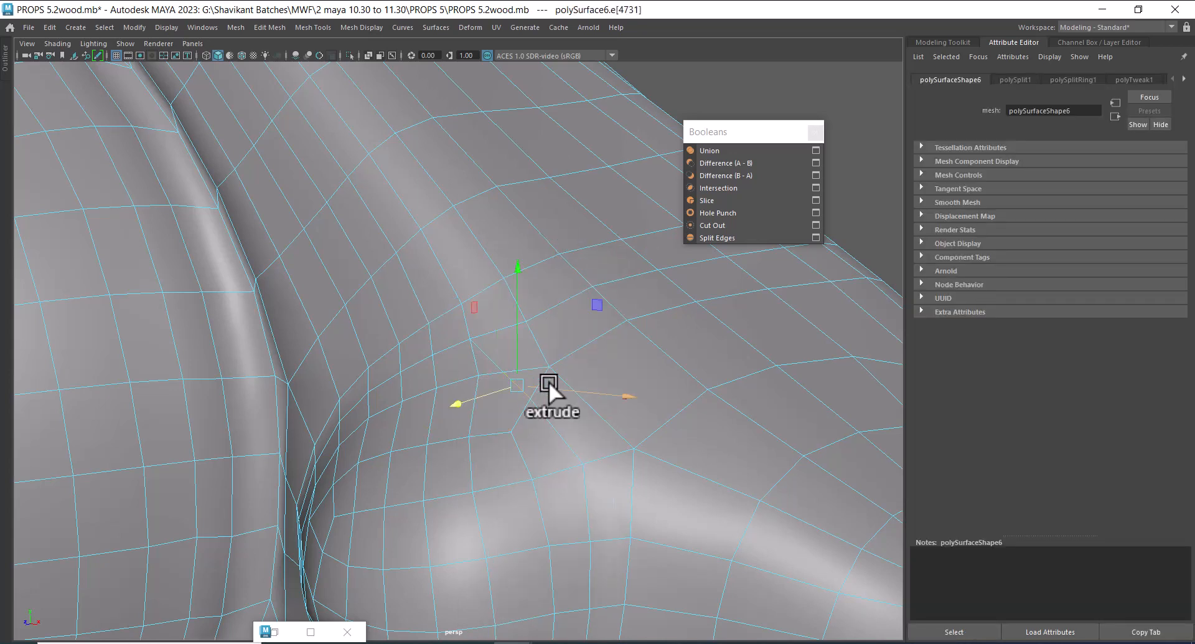
right_click_drag(559, 334, 550, 200, "shift")
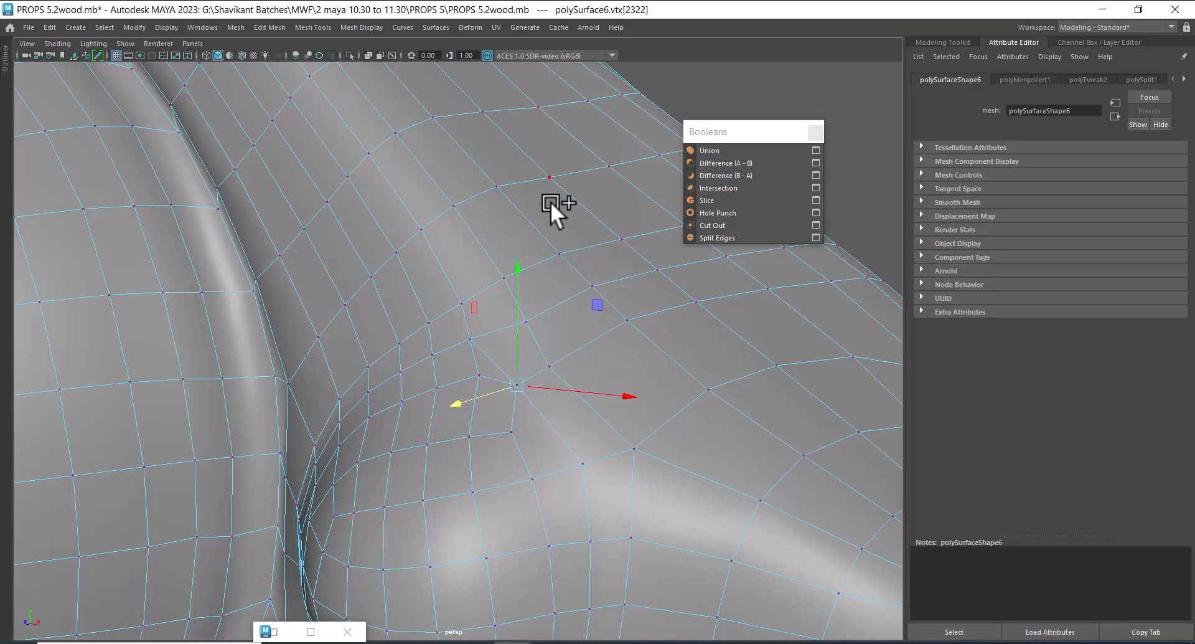
- Select the completed edge loop around the right rivet's base and push it inward to sharpen the crease
left_click(493, 355)
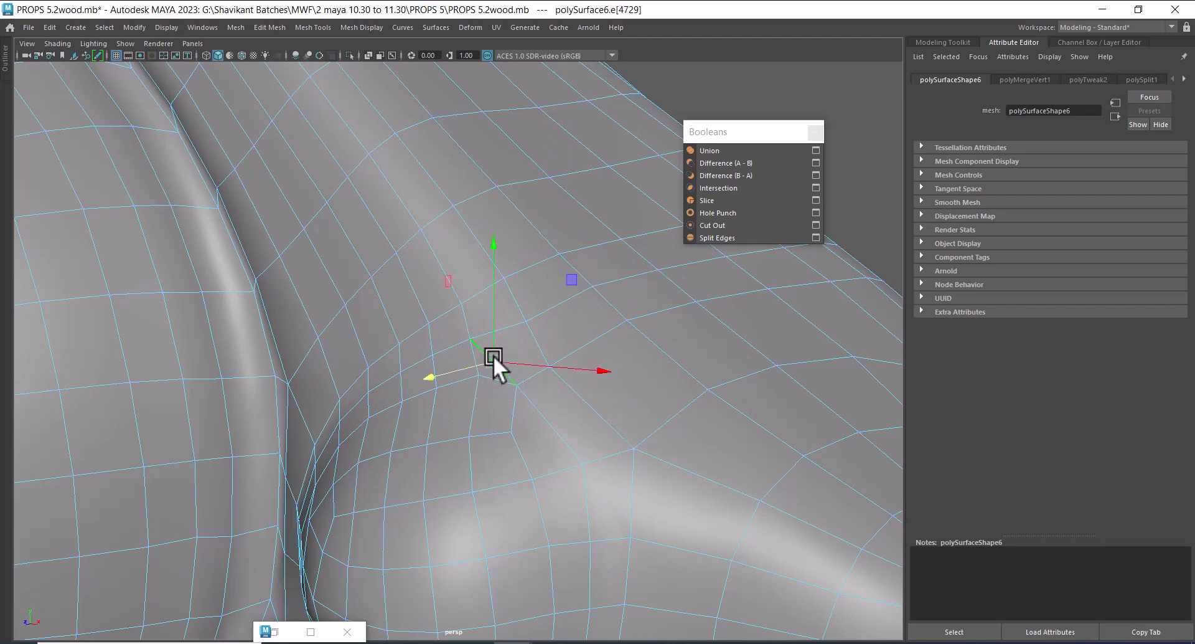
double_click(536, 402)
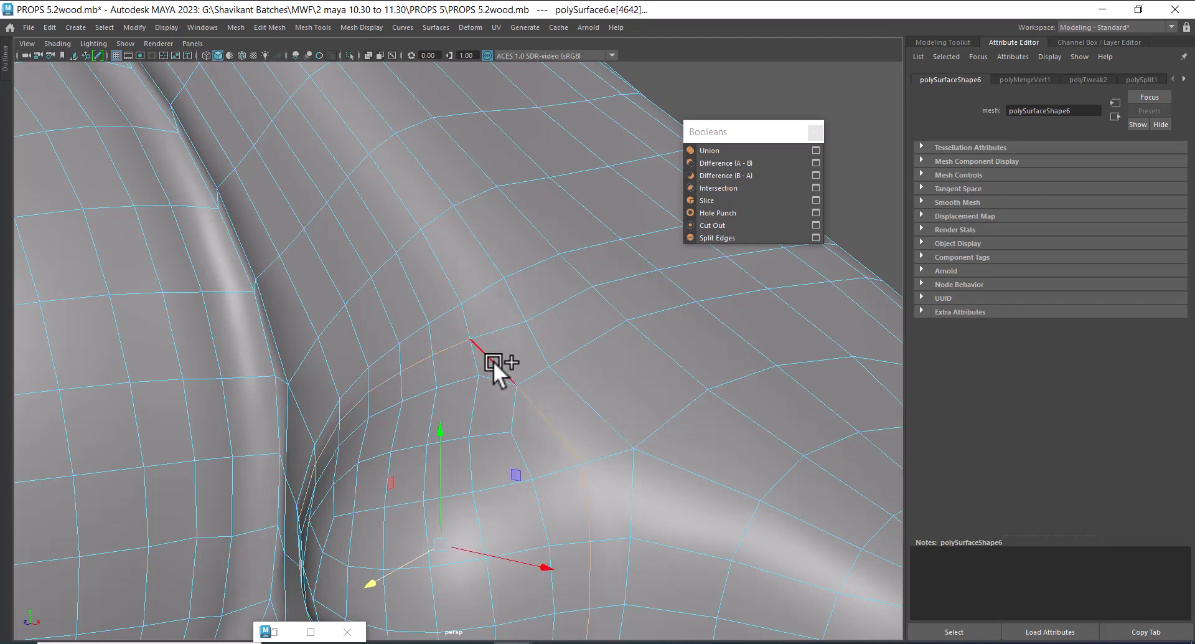
scroll(488, 270, "down", 6)
left_click_drag(487, 270, 539, 454, "alt")
scroll(539, 453, "up", 5)
middle_click_drag(539, 453, 428, 409, "alt")
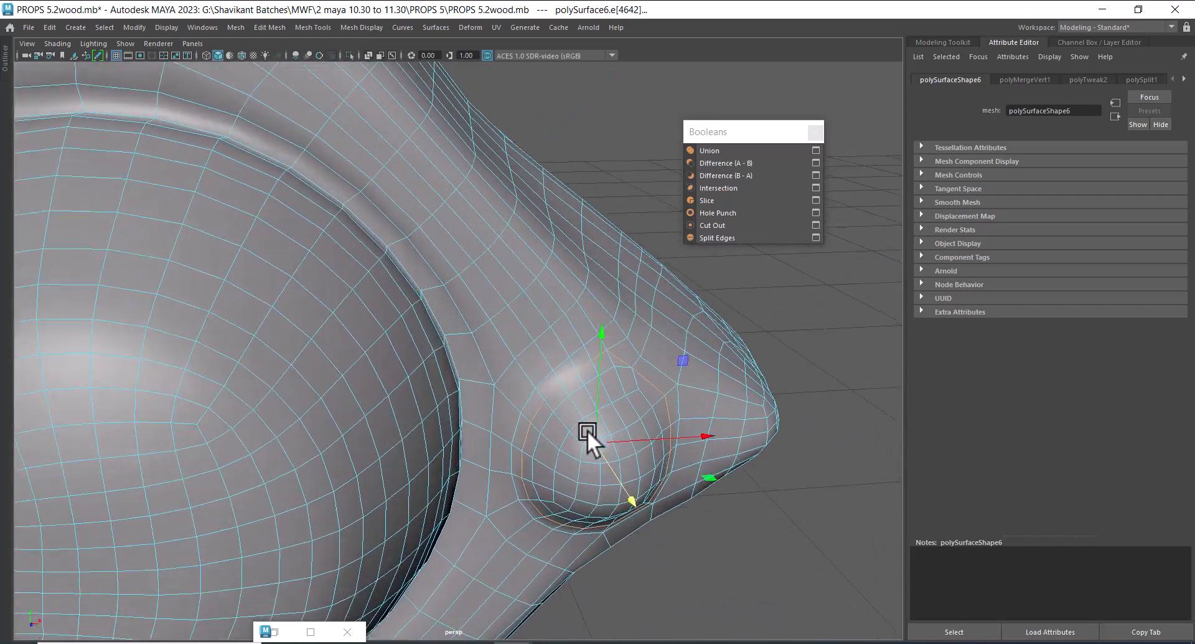
left_click_drag(588, 429, 669, 517, "alt")
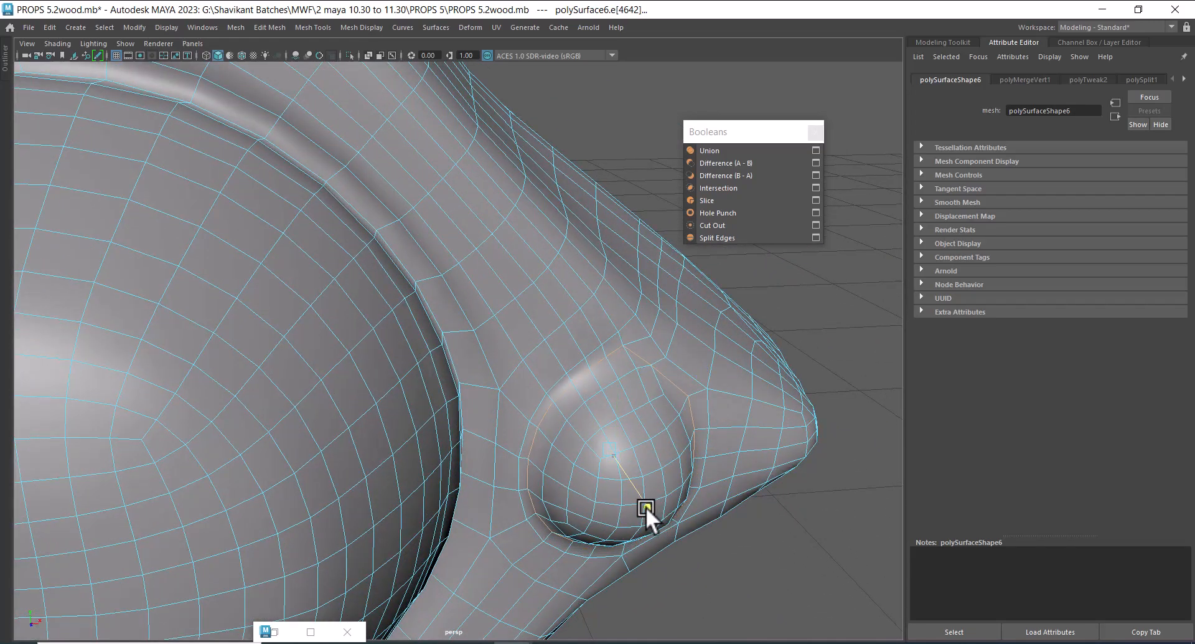
left_click_drag(645, 506, 547, 390, "alt")
right_click_drag(548, 390, 566, 473, "alt")
left_click_drag(503, 452, 517, 393, "alt")
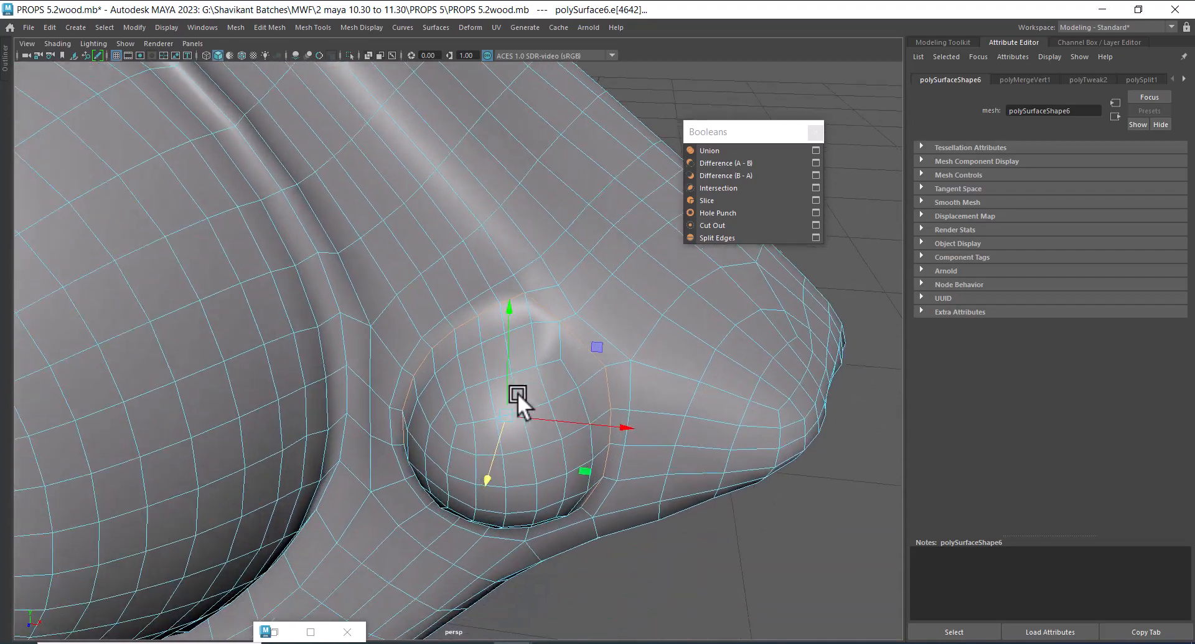
- Split the edge ring around the base of the upper rivet to add an edge loop
right_click_drag(517, 393, 420, 283, "alt")
left_click_drag(420, 283, 411, 363, "alt")
right_click_drag(411, 362, 436, 368, "alt")
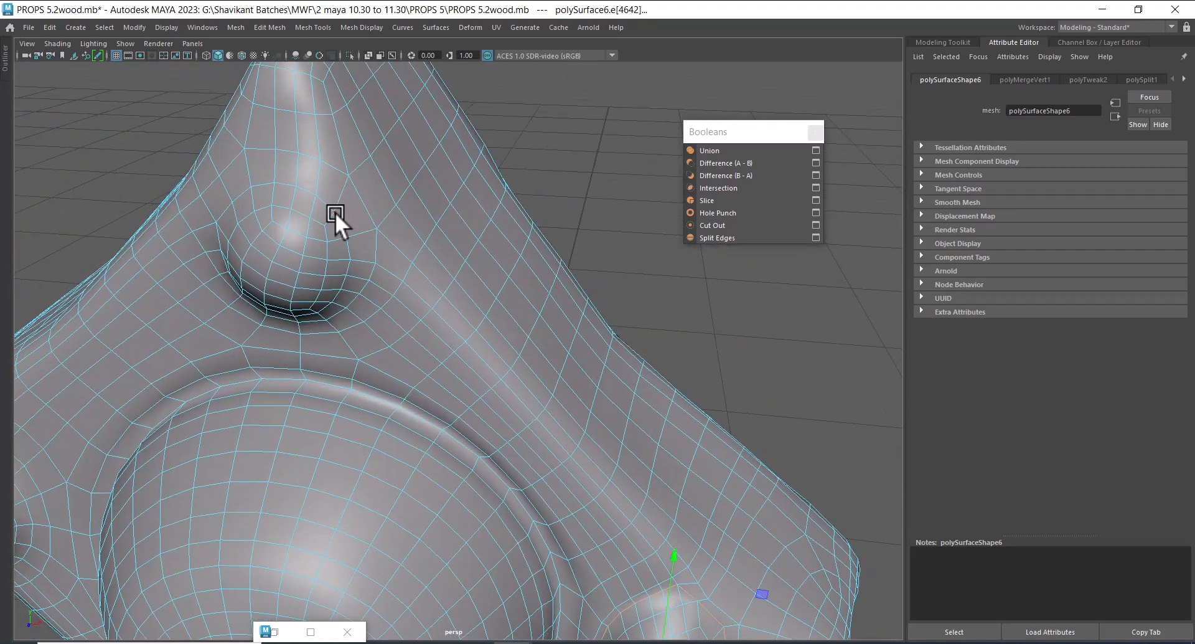
left_click(335, 211, "ctrl")
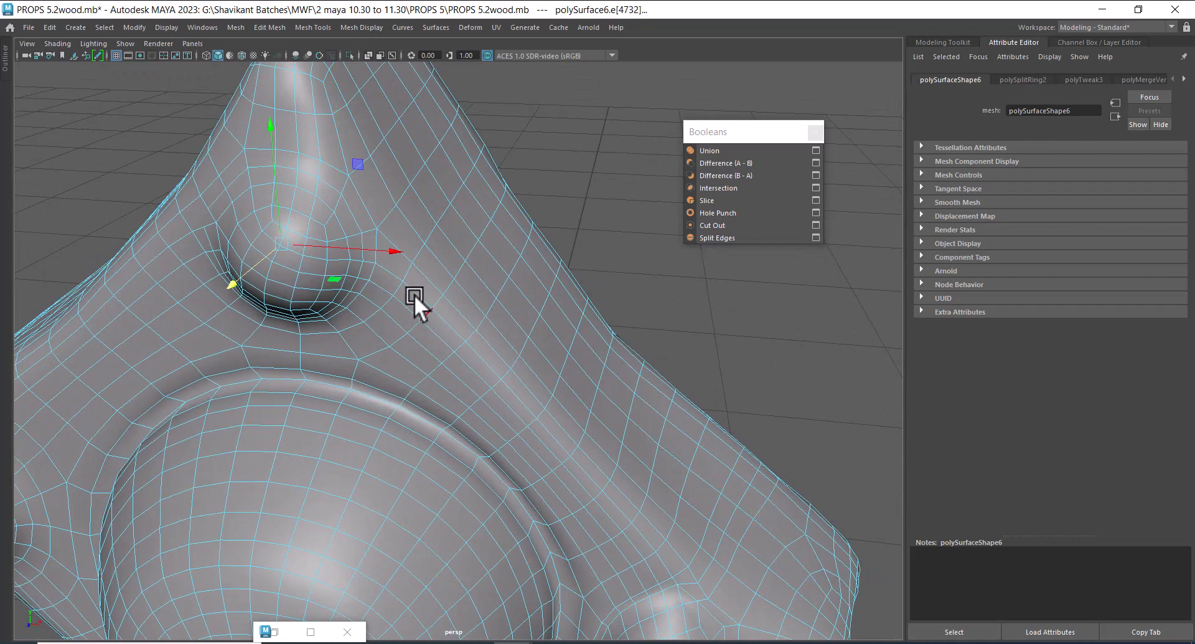
double_click(340, 218)
left_click_drag(340, 219, 373, 250, "alt")
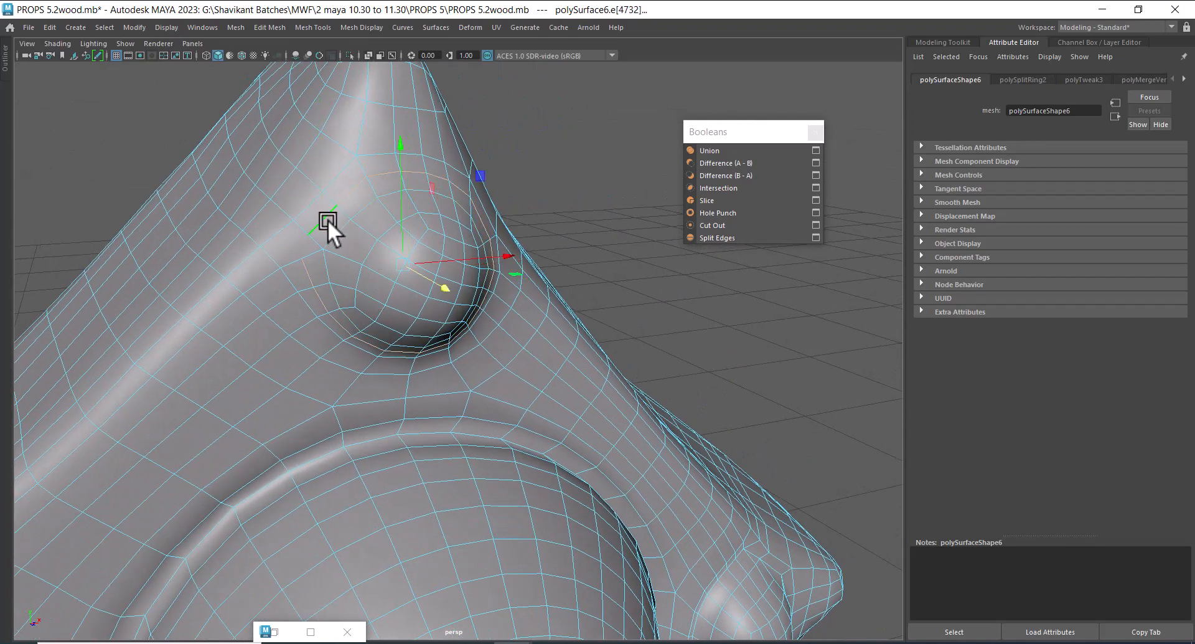
- Cut an edge to close the gap in the upper rivet's new edge loop and select the loop
scroll(328, 220, "up", 4)
mouse_move(392, 259)
right_mouse_down()
mouse_move(454, 263)
mouse_move(439, 239)
mouse_move(373, 246)
right_mouse_up()
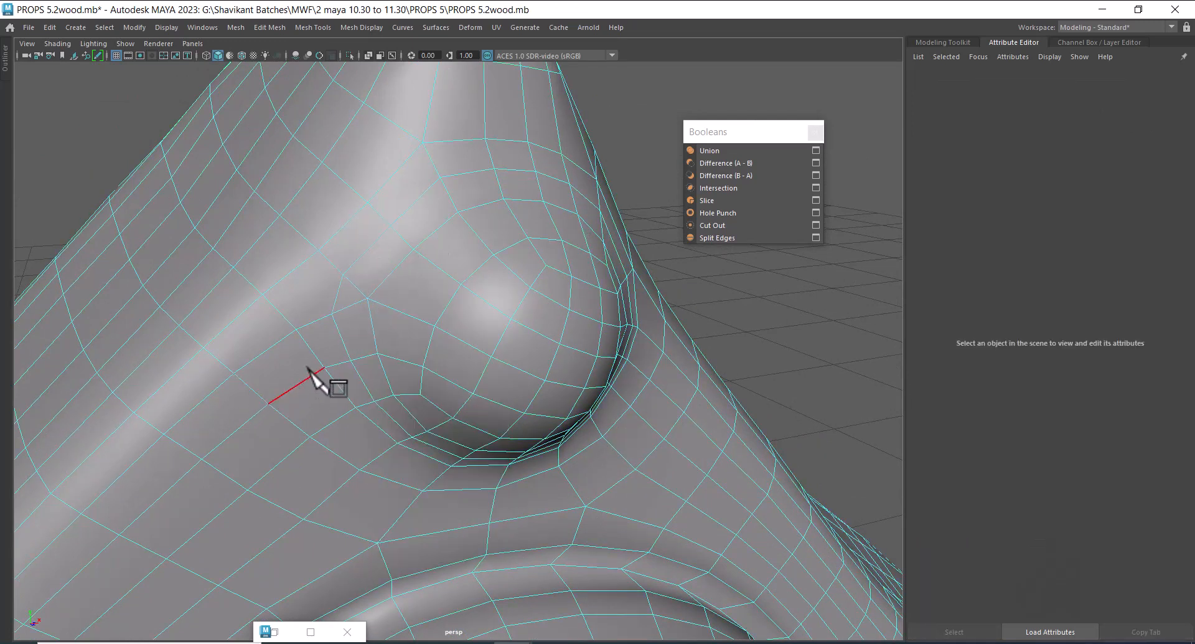
left_click(378, 244)
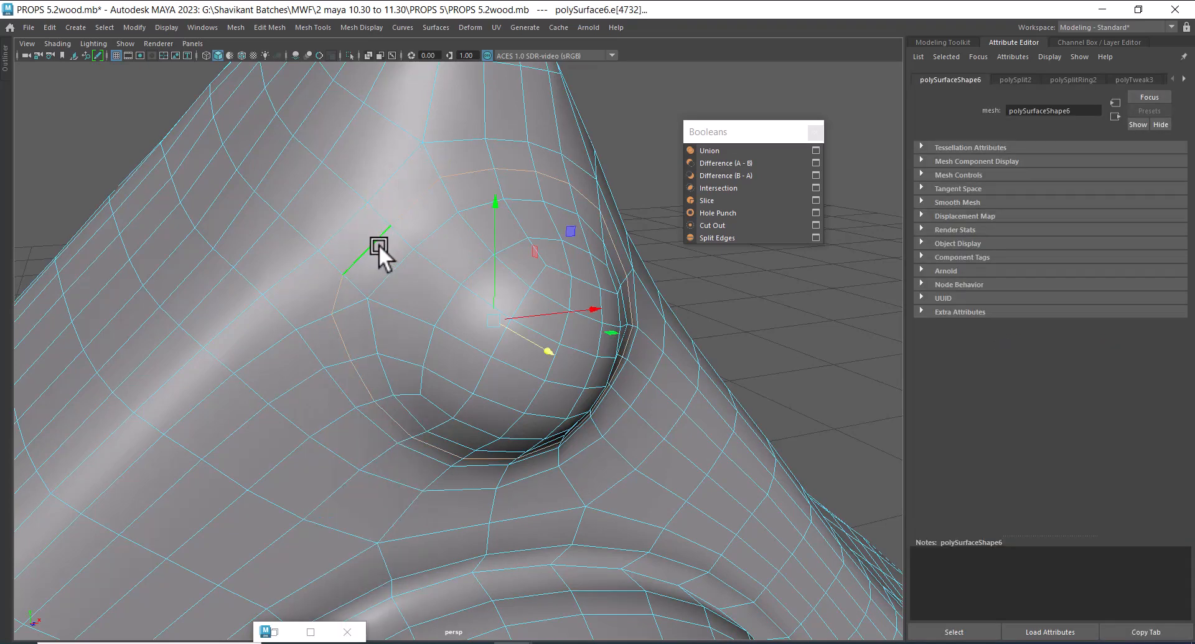
- Merge the two end vertices of the short edge beside the upper rivet's new edge loop into one
left_click_drag(379, 244, 417, 172, "alt")
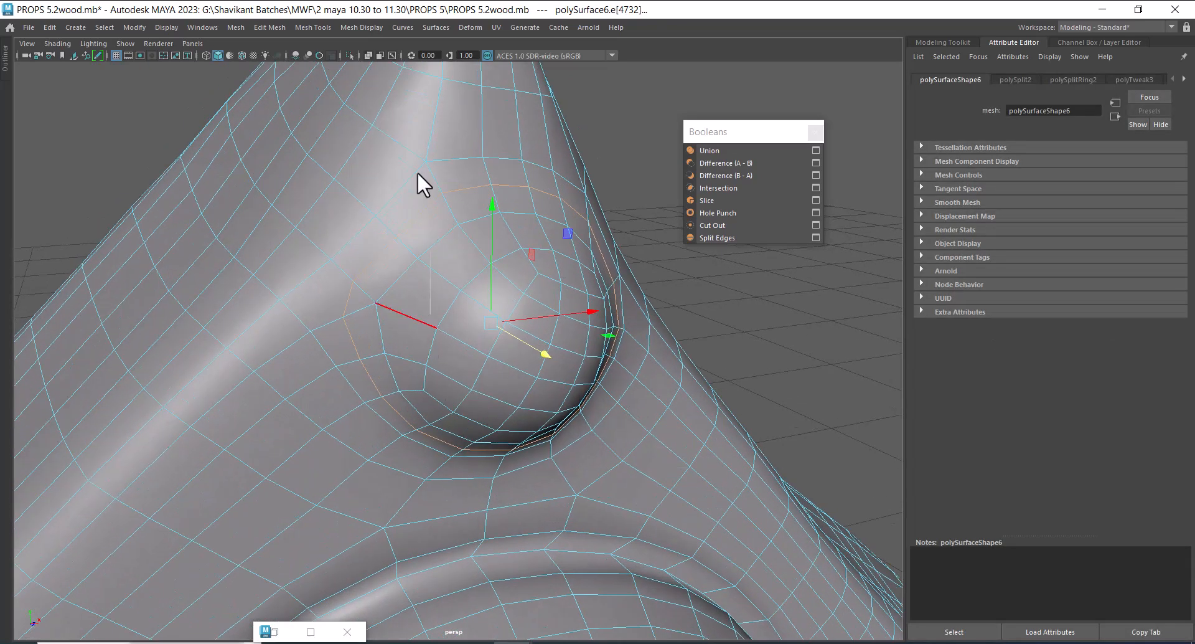
left_click(350, 293)
right_click_drag(432, 272, 427, 177, "shift")
right_click_drag(463, 257, 466, 156, "shift")
- Try selecting the edge ring beside the upper rivet's merged vertex, then undo the selection
left_click(411, 215)
left_click_drag(411, 216, 344, 228, "alt")
left_click(365, 218)
right_click_drag(447, 179, 423, 242, "ctrl")
key("ctrl+z")
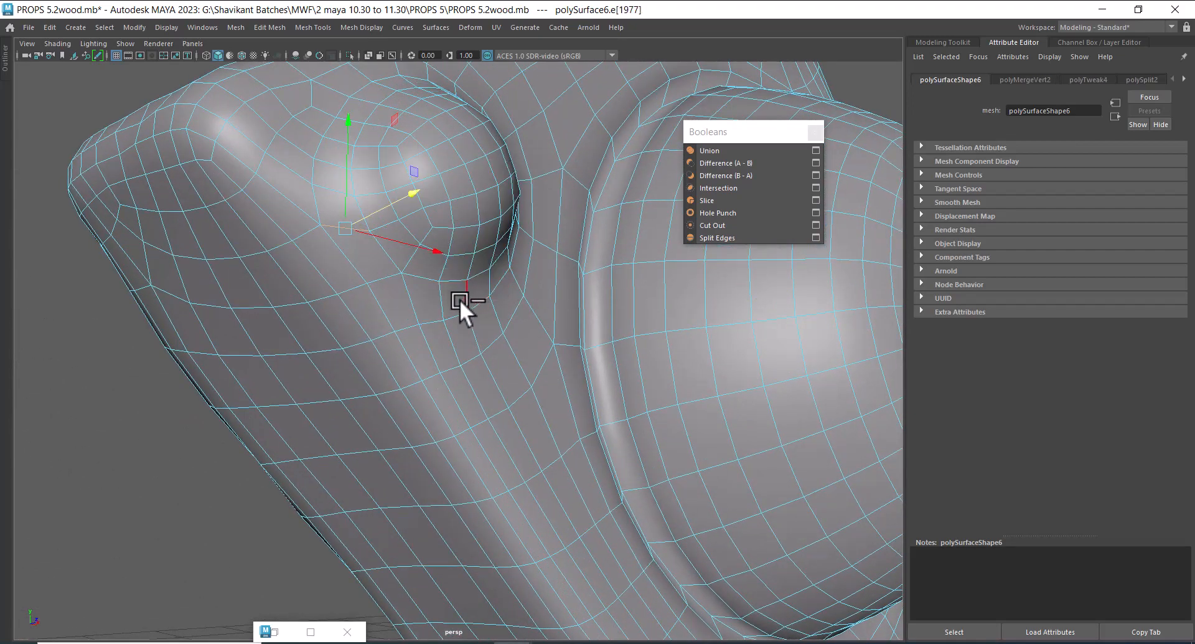
- Cut a diagonal edge between two vertices of the surface beside the upper rivet's base with Multi-Cut
left_click_drag(359, 257, 383, 258, "alt")
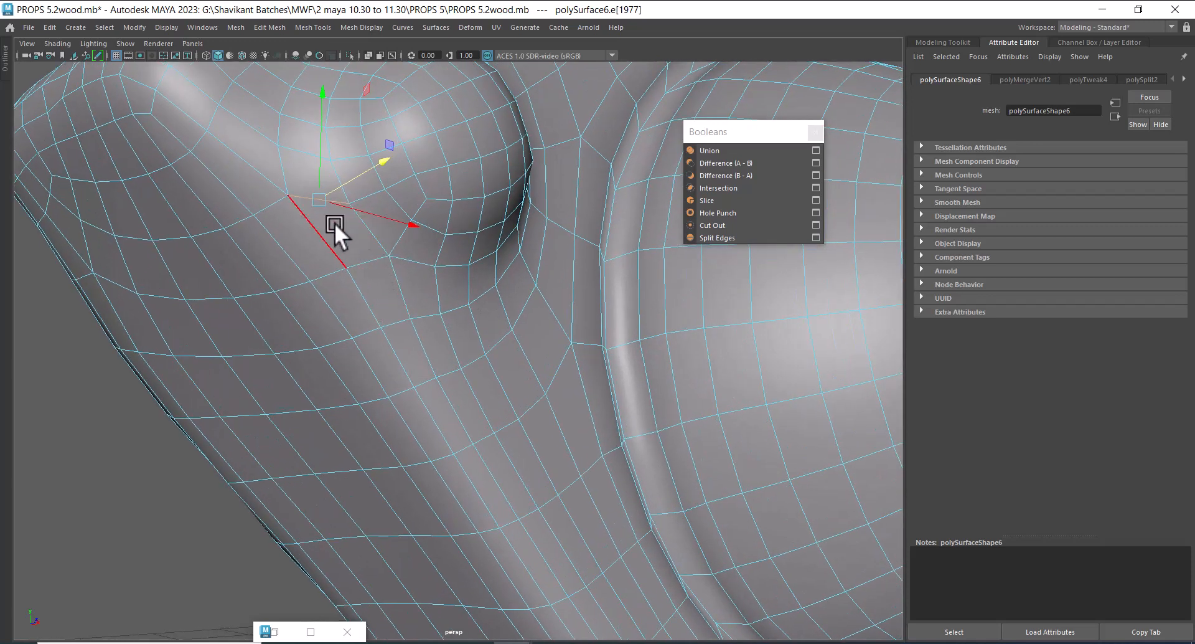
right_click_drag(395, 225, 472, 215)
right_click_drag(461, 168, 398, 168, "shift")
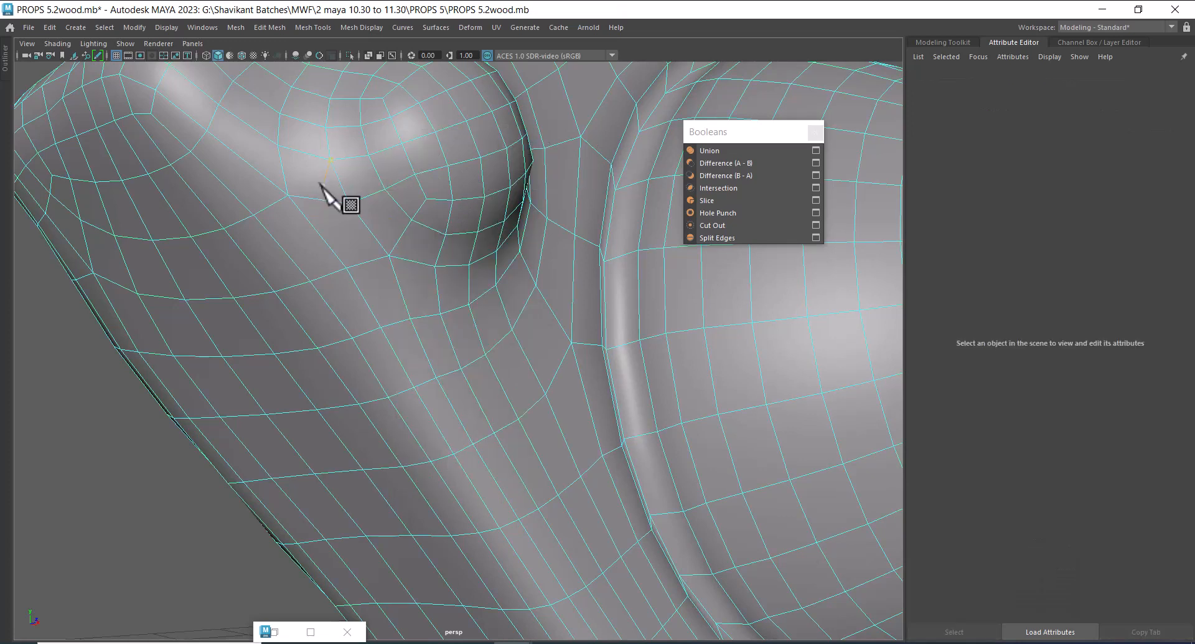
left_click(340, 199)
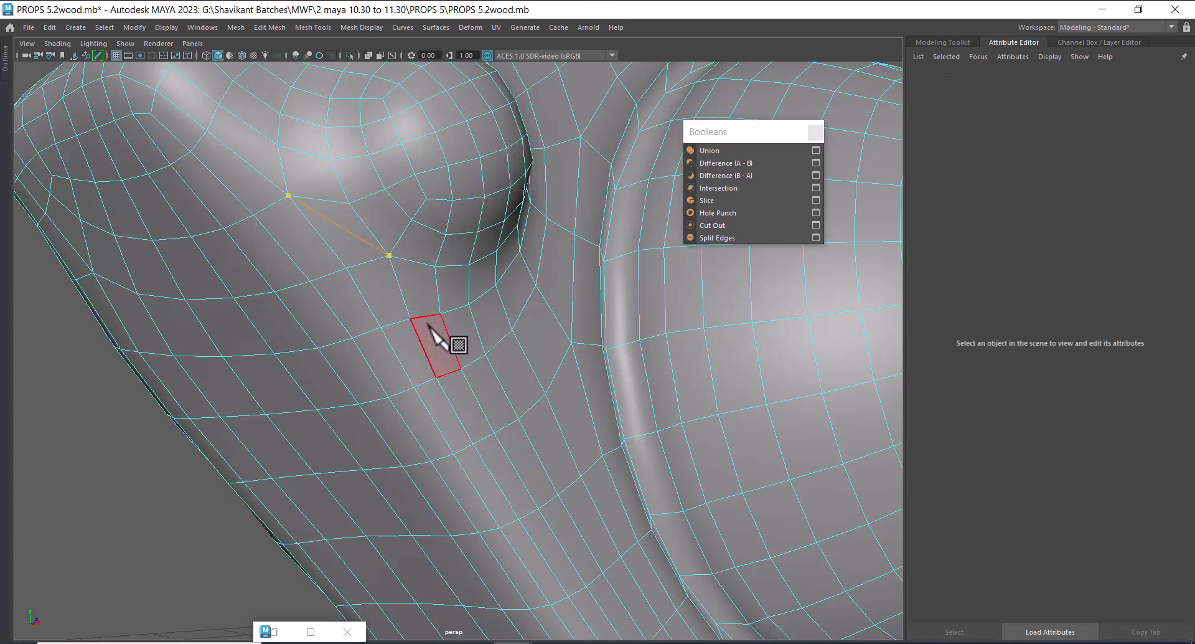
key("w")
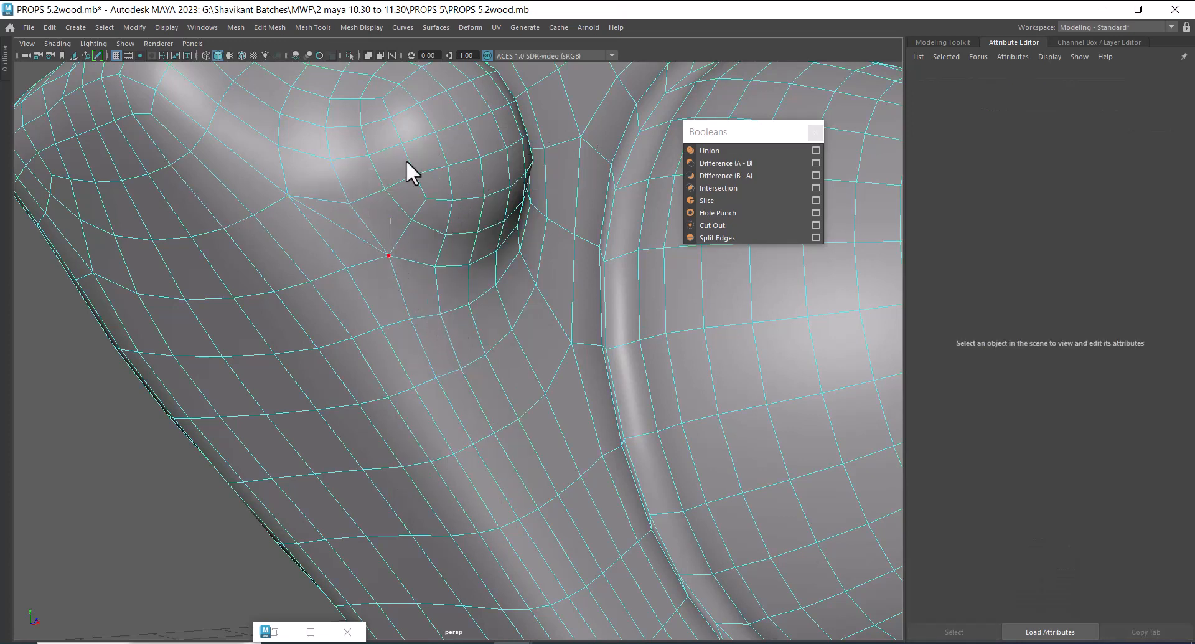
- Examine the edge rings crossing the new diagonal cut and select the short edge next to it
left_click(332, 211)
right_click_drag(499, 135, 328, 195, "ctrl")
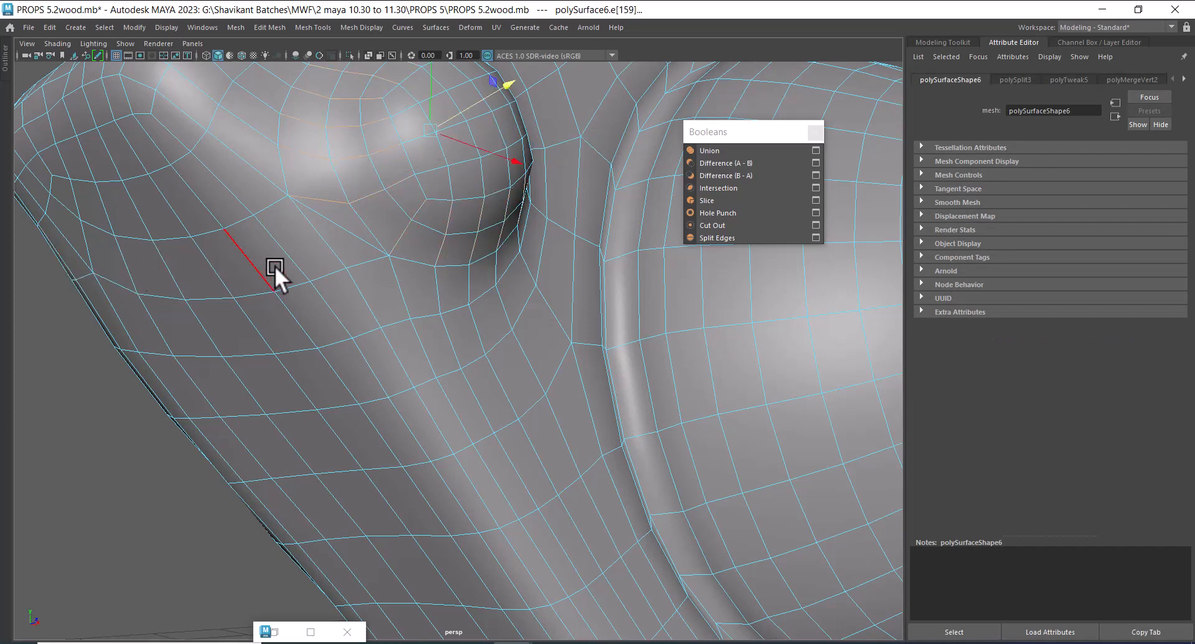
left_click_drag(415, 249, 417, 264, "alt")
key("ctrl+z")
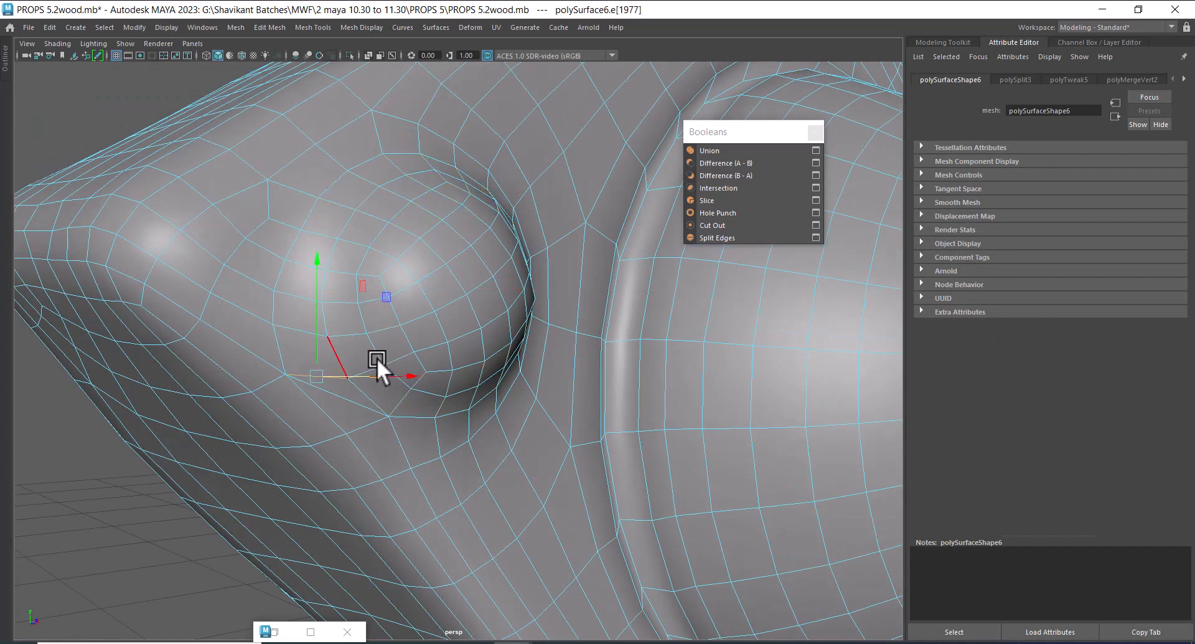
right_click_drag(502, 275, 149, 361, "ctrl")
middle_click_drag(374, 392, 390, 318, "alt")
left_click_drag(389, 350, 407, 413, "alt")
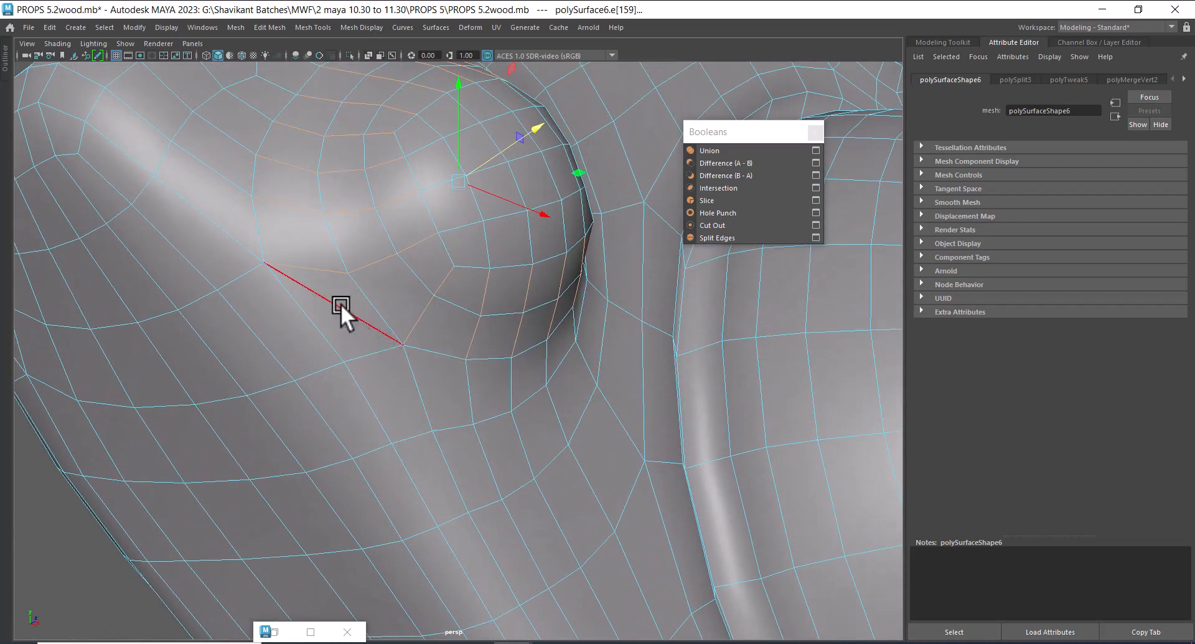
left_click(377, 311)
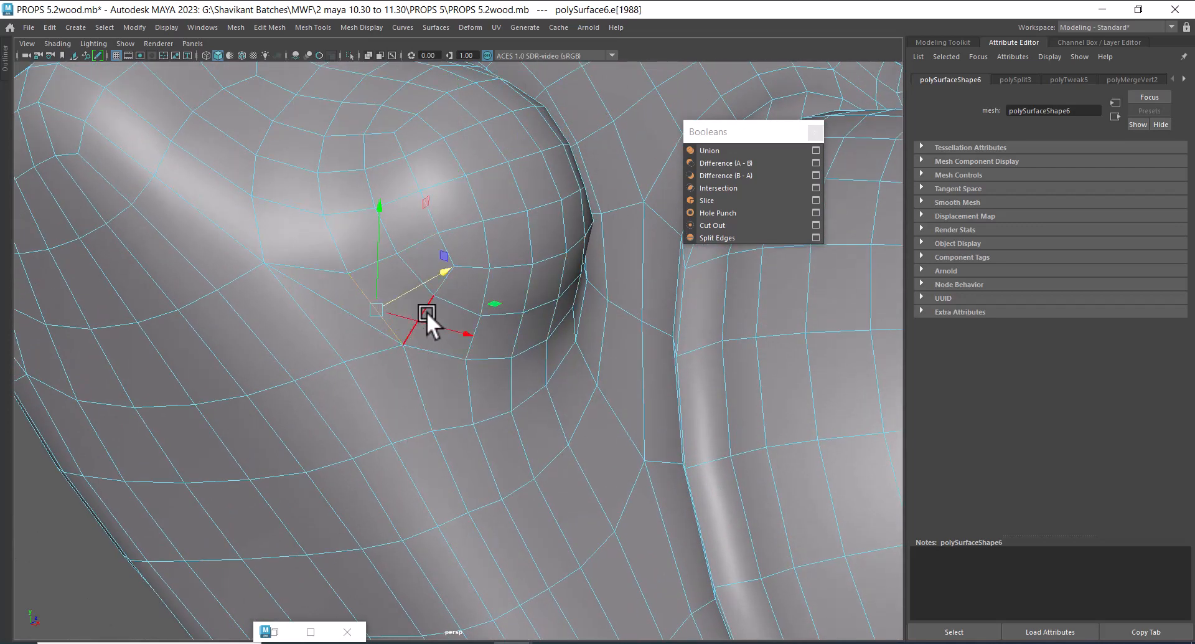
- Try spinning the short edge beside the diagonal cut through several positions, then undo the spins
key("ctrl+alt+Right")
key("ctrl+alt+Right")
key("ctrl+alt+Right")
key("ctrl+alt+Right")
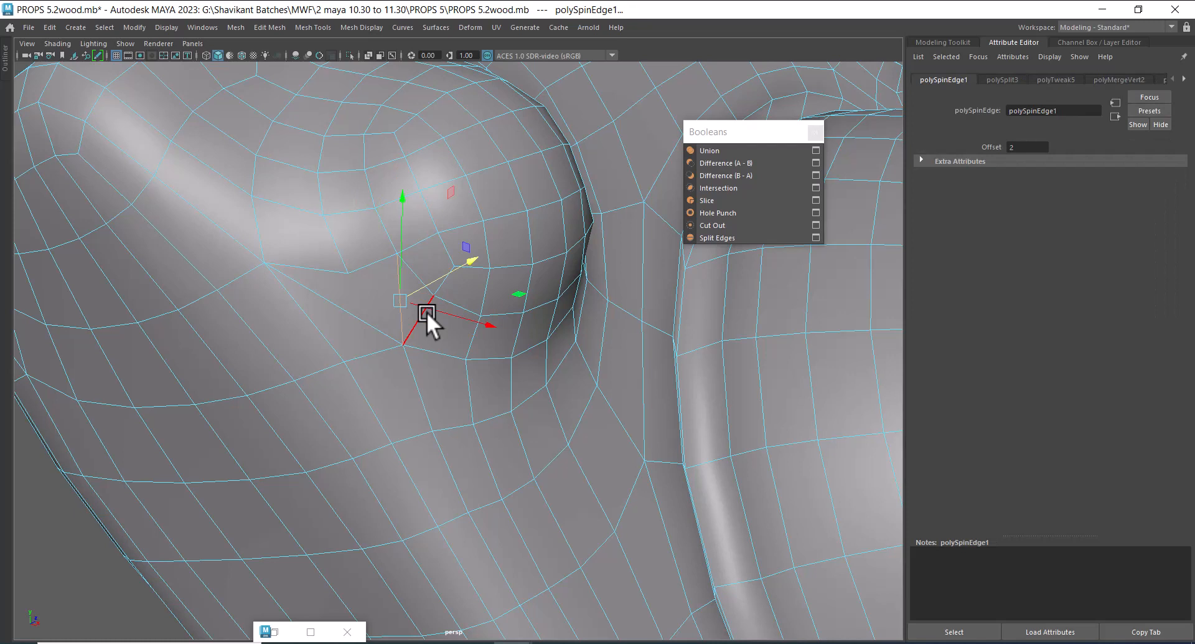
key("ctrl+alt+Right")
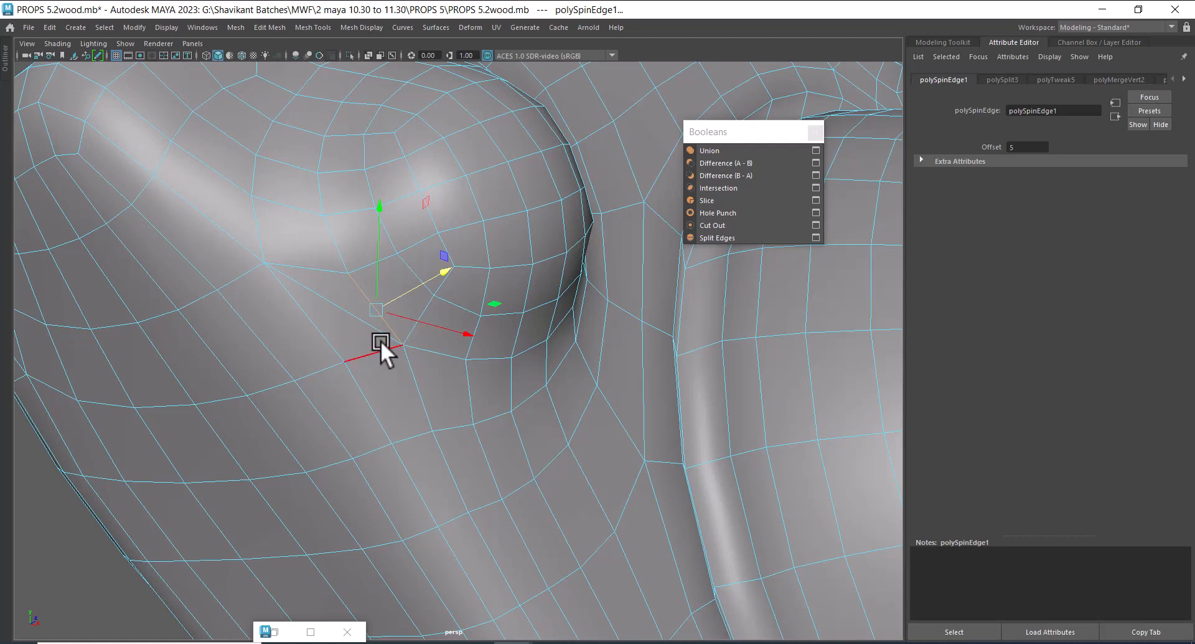
key("ctrl+alt+Left")
key("ctrl+z")
key("ctrl+z")
key("ctrl+z")
key("ctrl+z")
key("ctrl+z")
key("ctrl+z")
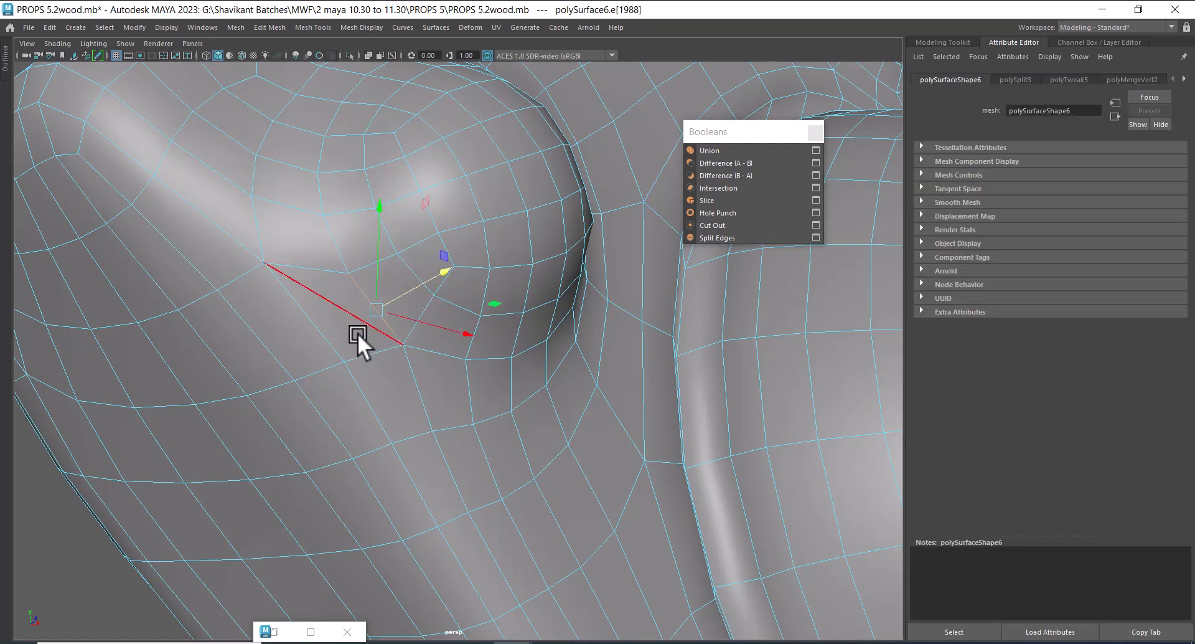
key("ctrl+z")
- Delete the diagonal edge cut beside the upper rivet and try selecting the edges next to it
left_click(365, 317)
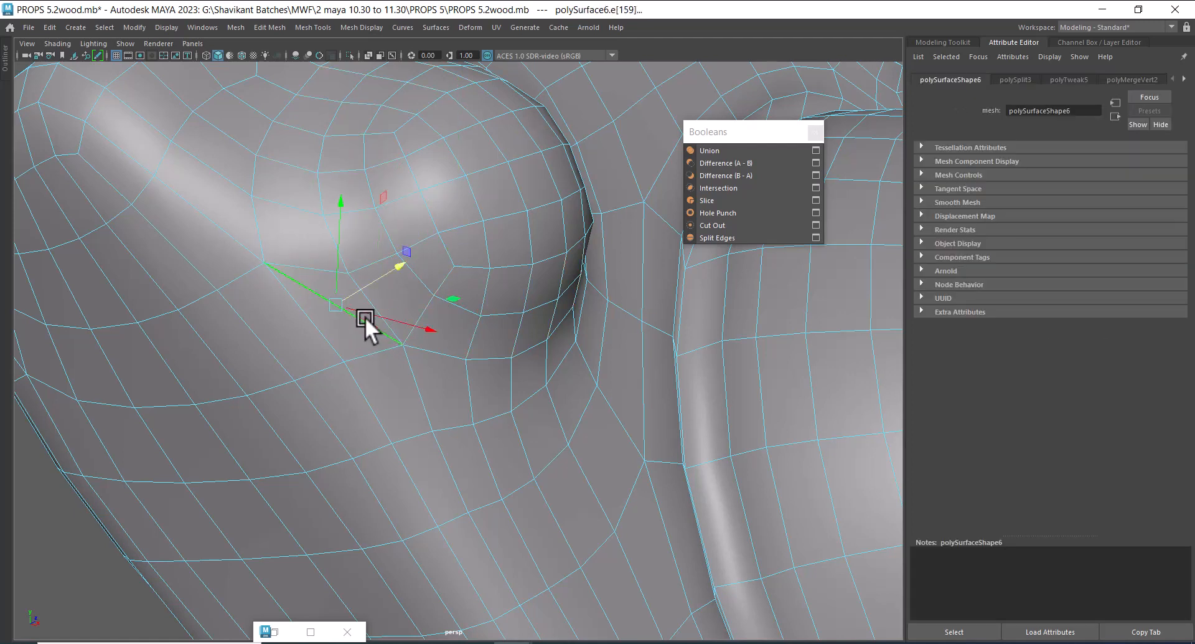
right_click_drag(415, 299, 355, 317, "shift")
left_click(375, 308)
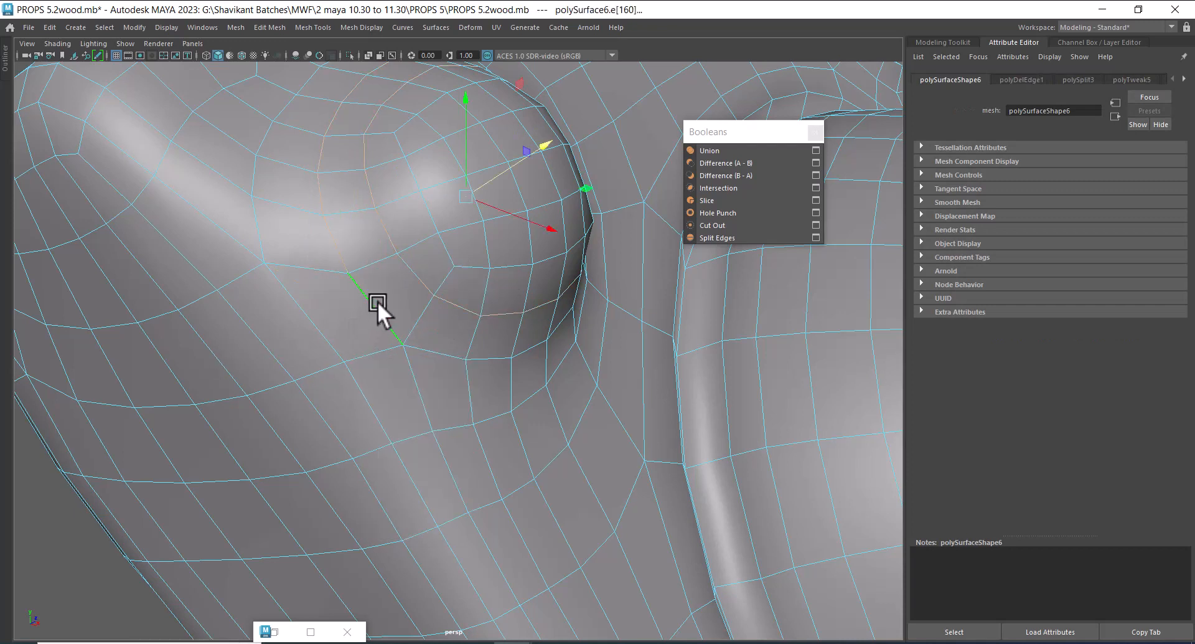
left_click_drag(405, 311, 385, 320, "alt")
key("ctrl+z")
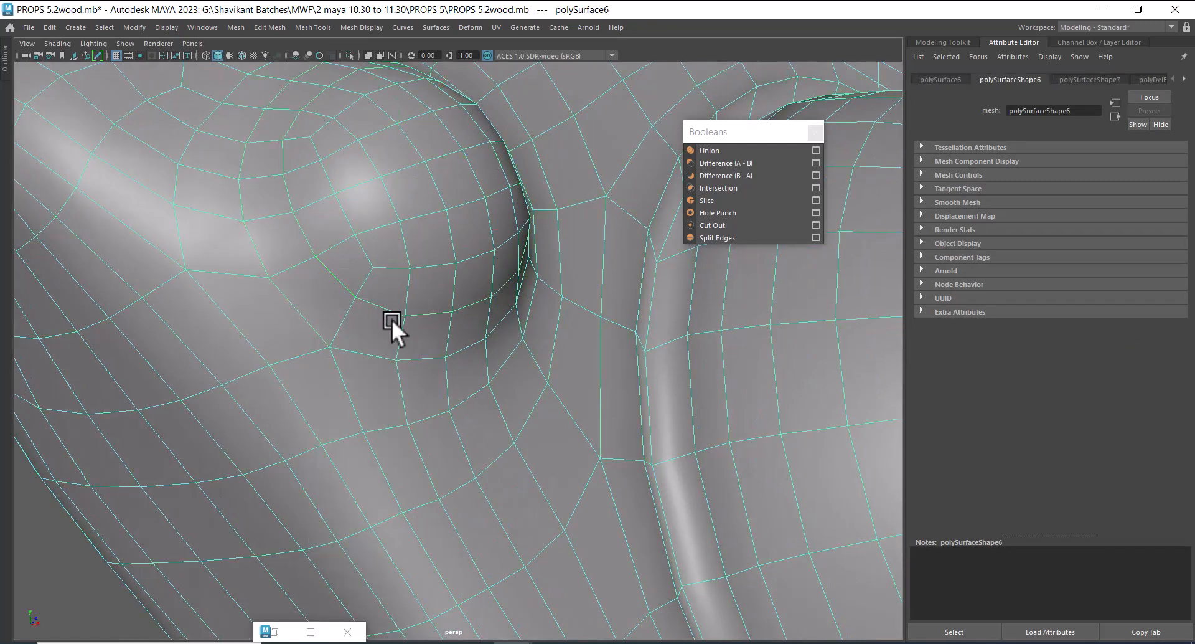
- Cut a short edge between two neighbouring vertices at the upper rivet's base and select the loop running through it
right_click_drag(409, 283, 377, 284, "shift")
left_click(405, 317)
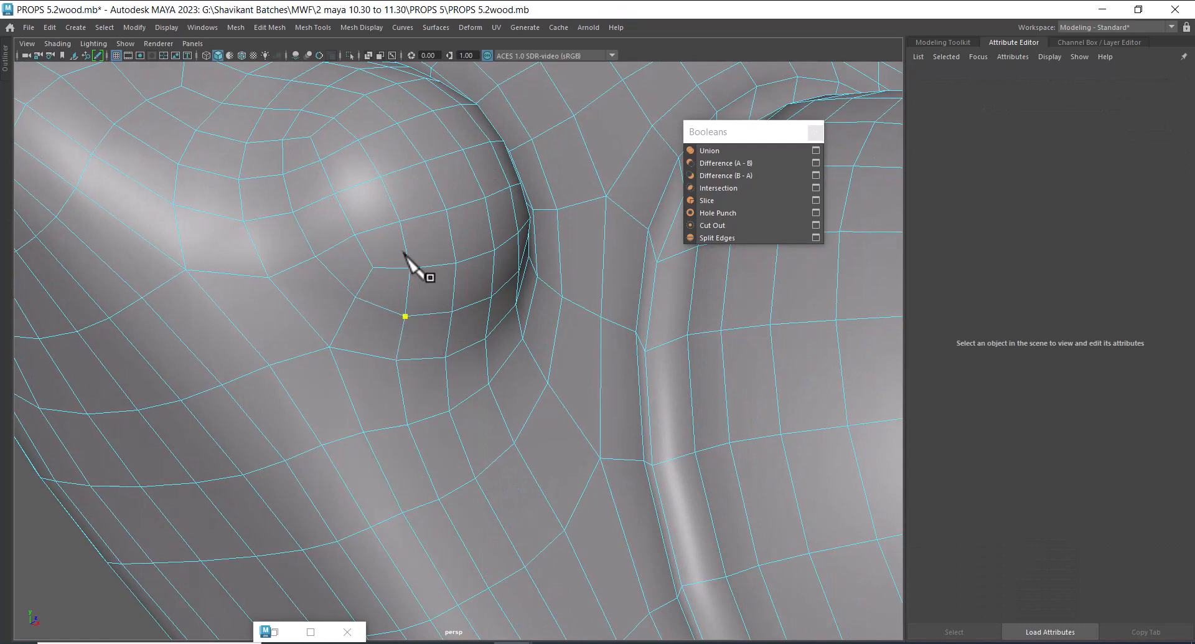
left_click(284, 458)
key("w")
left_click(379, 324)
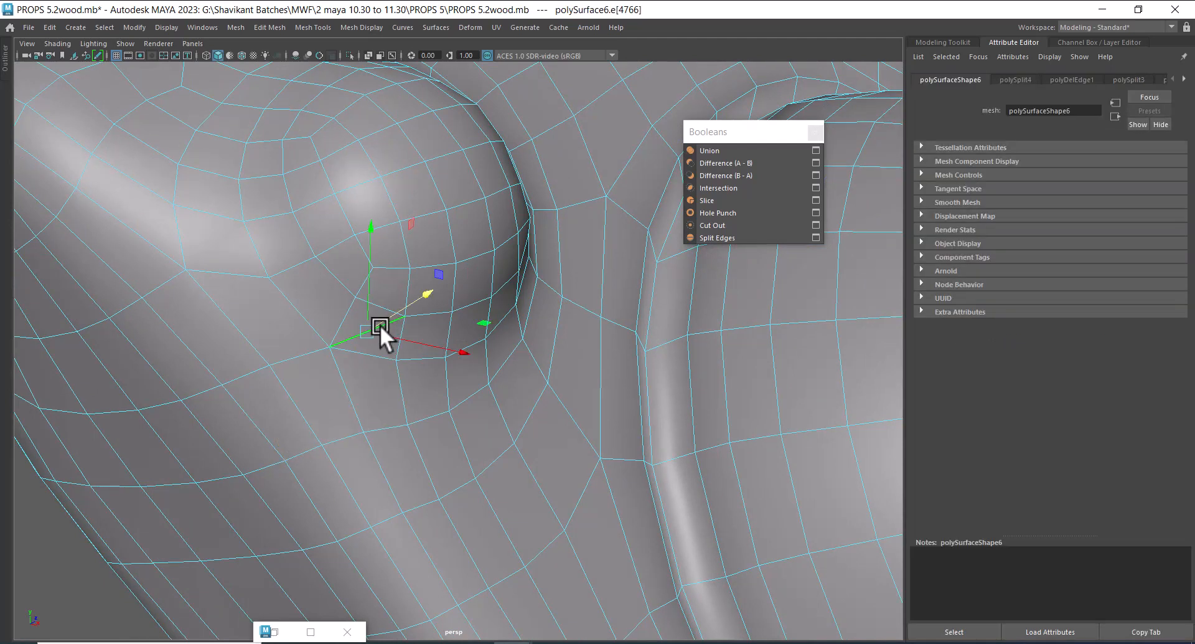
double_click(301, 309)
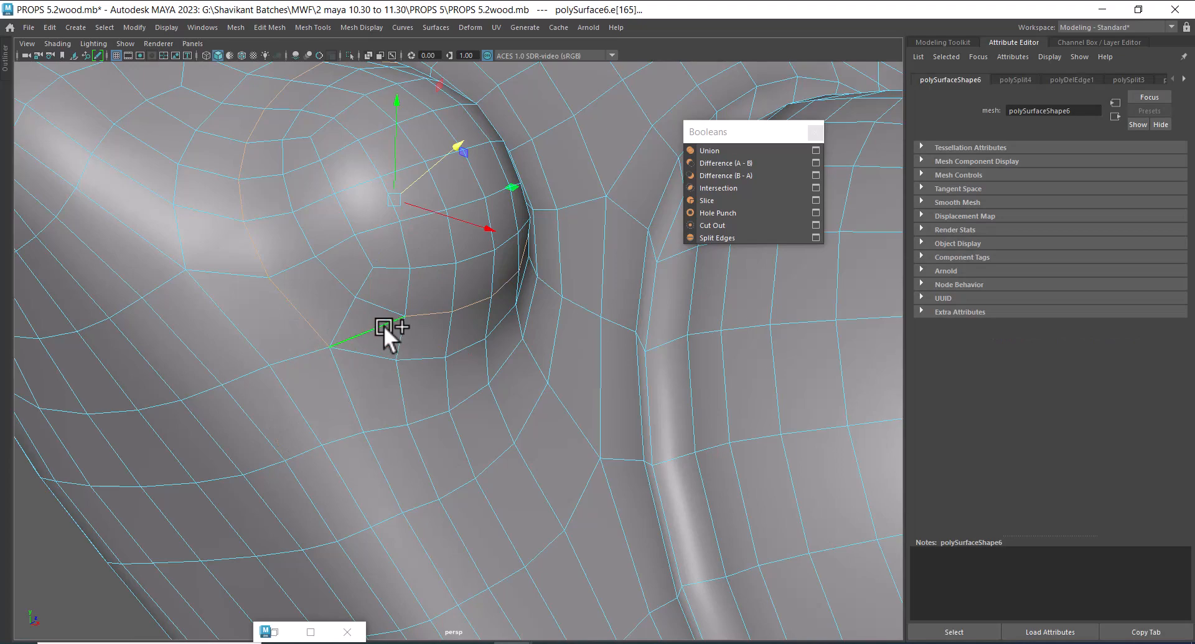
left_click_drag(444, 312, 368, 346, "alt")
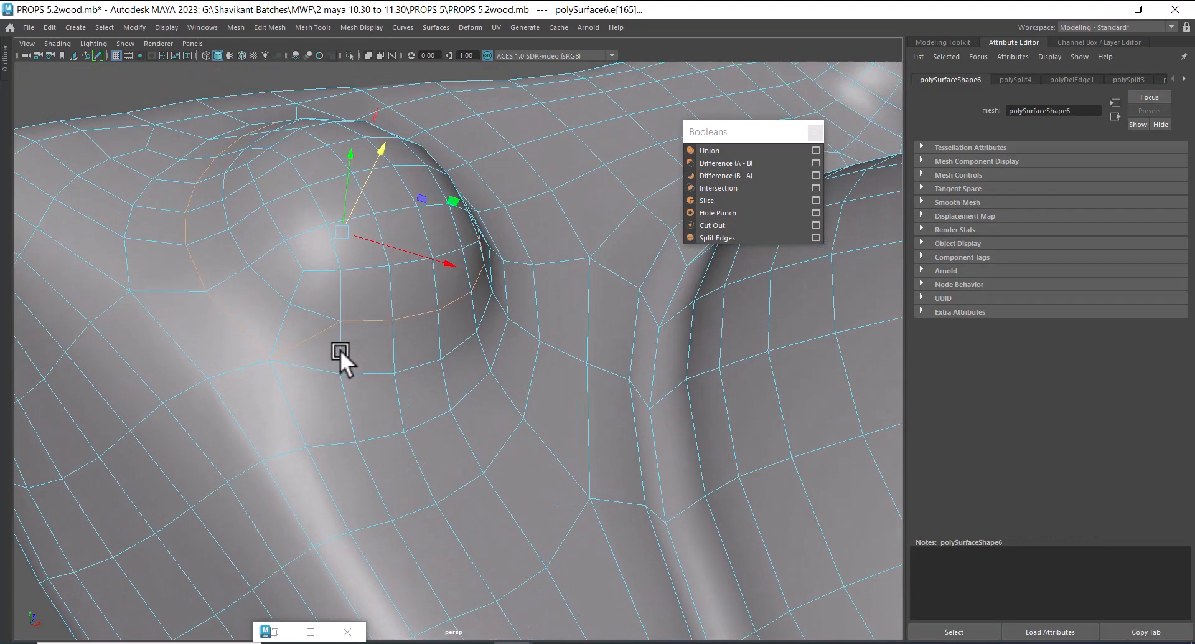
- Examine the edge rings around the bases of the rivets and along the plate's side by selecting them
left_click(339, 349)
right_click_drag(472, 305, 160, 359, "ctrl")
left_click_drag(389, 395, 383, 362, "alt")
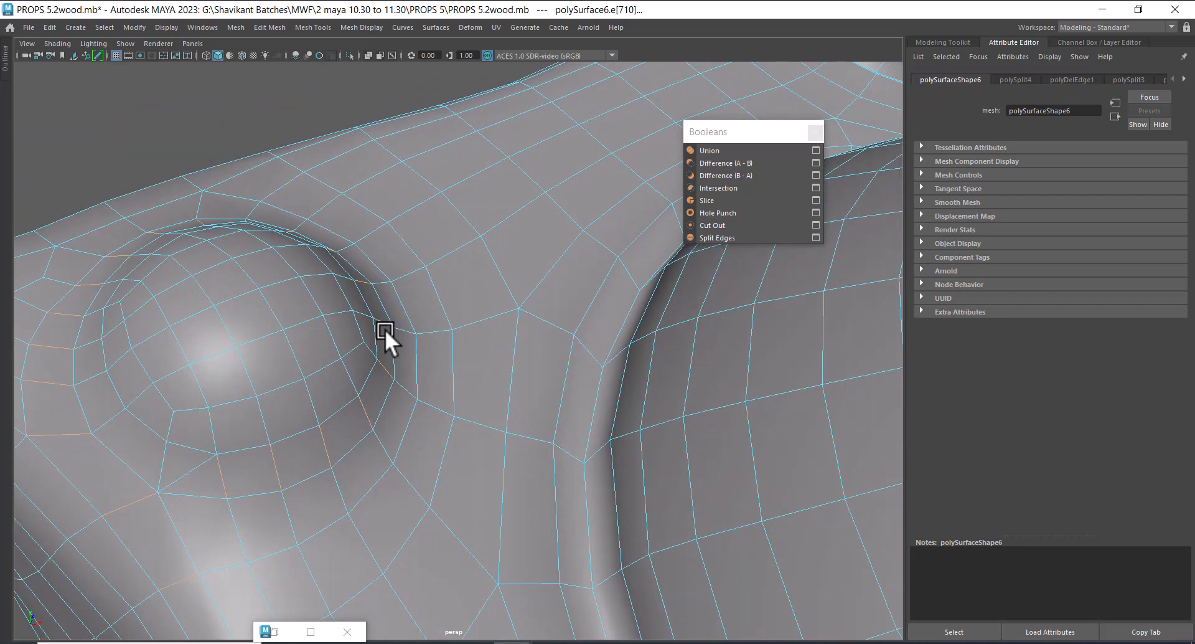
left_click(177, 480)
right_click_drag(368, 409, 73, 506, "ctrl")
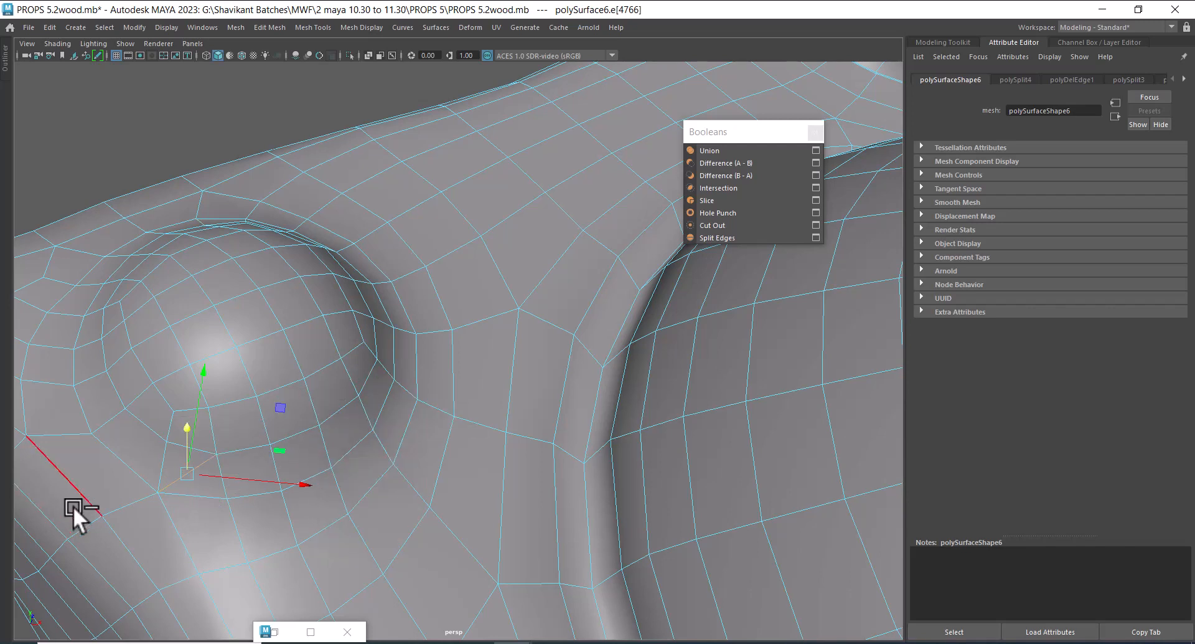
left_click(219, 483)
right_click_drag(348, 379, 3, 487, "ctrl")
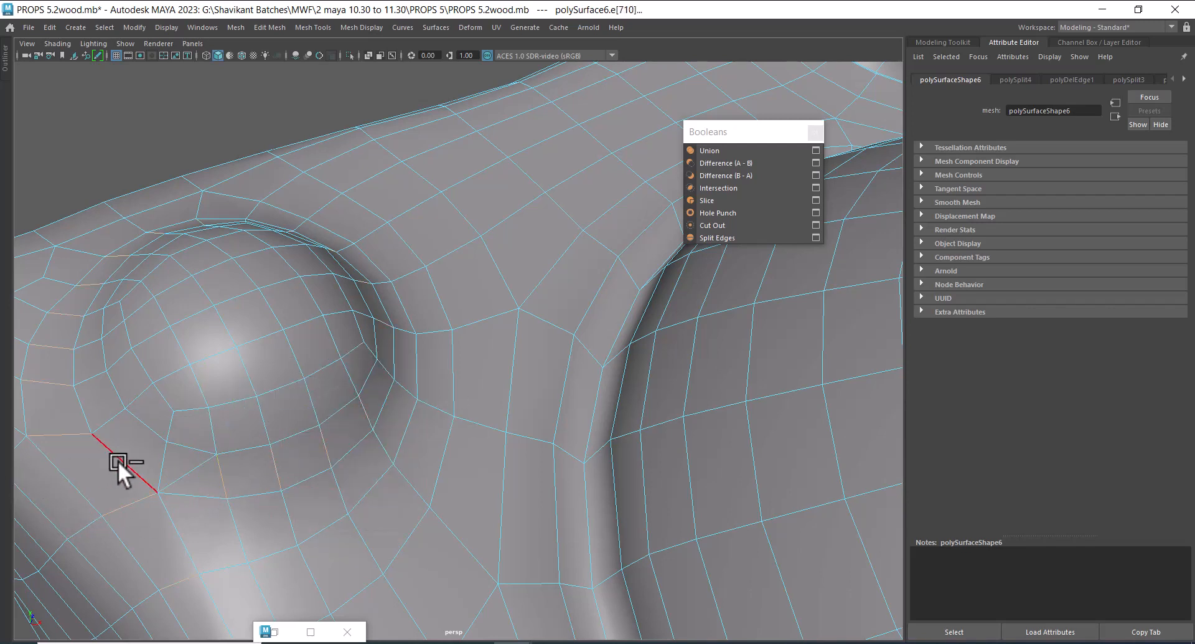
left_click_drag(263, 446, 335, 420, "alt")
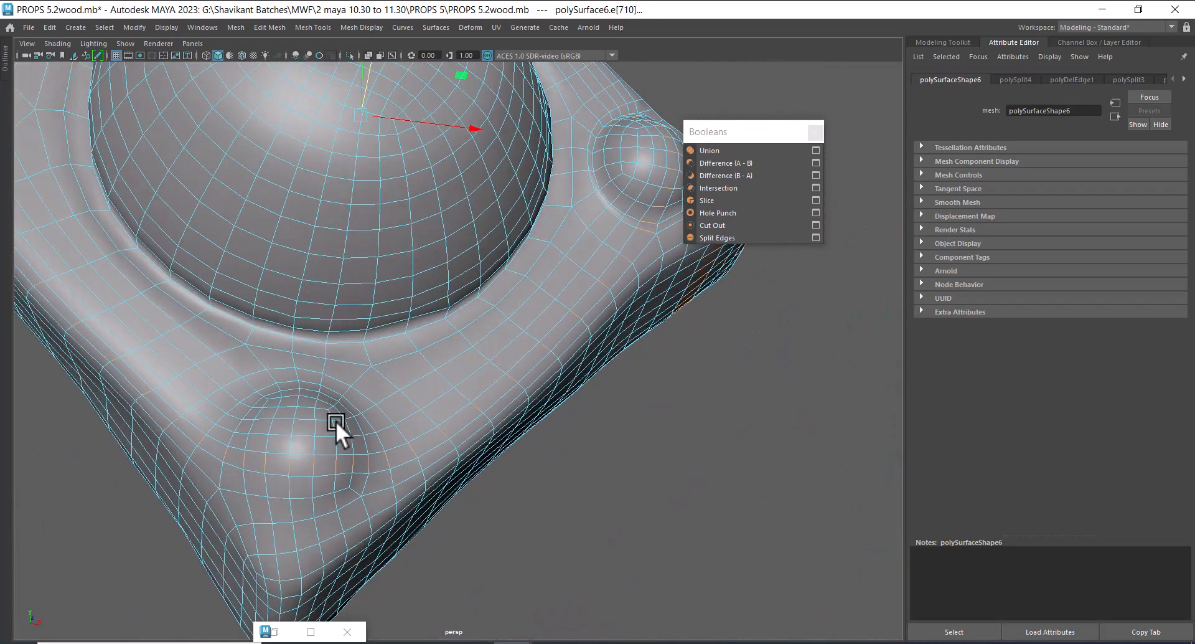
left_click(291, 531)
right_click_drag(434, 389, 64, 454, "ctrl")
- Return to object mode, clear the selection and place the ACDSee reference image sktch-28.jpg beside the plate model
scroll(336, 307, "down", 3)
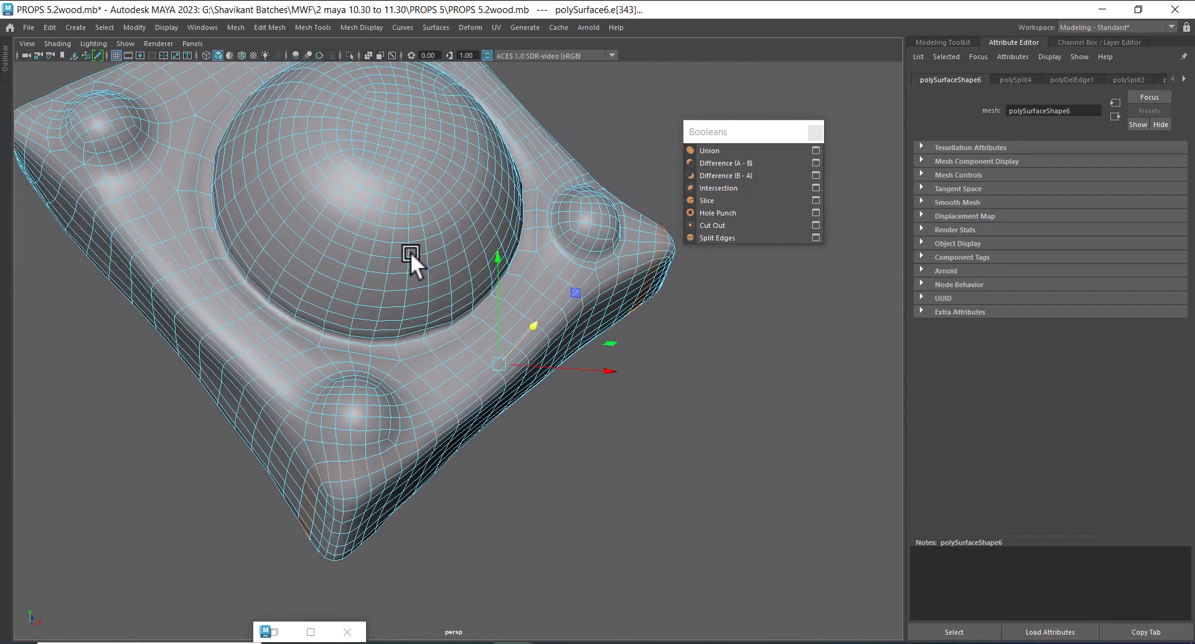
middle_click_drag(299, 170, 320, 304, "alt")
right_click_drag(320, 304, 462, 225)
left_click(560, 172)
scroll(411, 335, "down", 3)
mouse_move(475, 416)
left_mouse_down("alt")
mouse_move(410, 334)
mouse_move(405, 416)
mouse_move(419, 427)
mouse_move(485, 402)
left_mouse_up("alt")
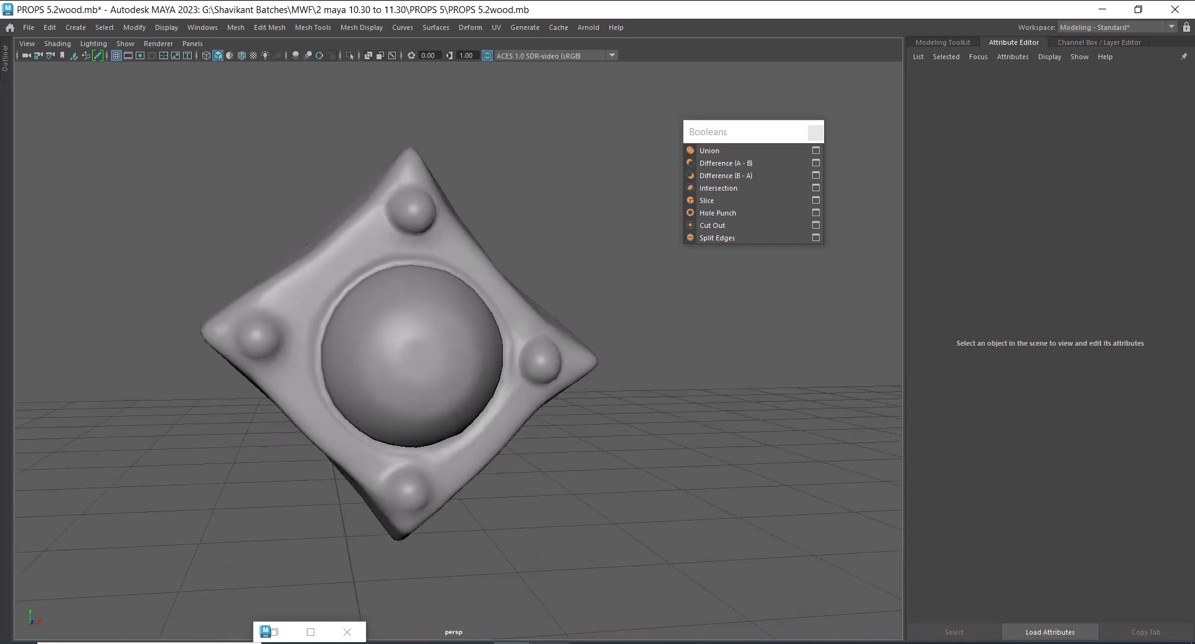
key("alt+Tab")
left_click_drag(297, 132, 950, 154)
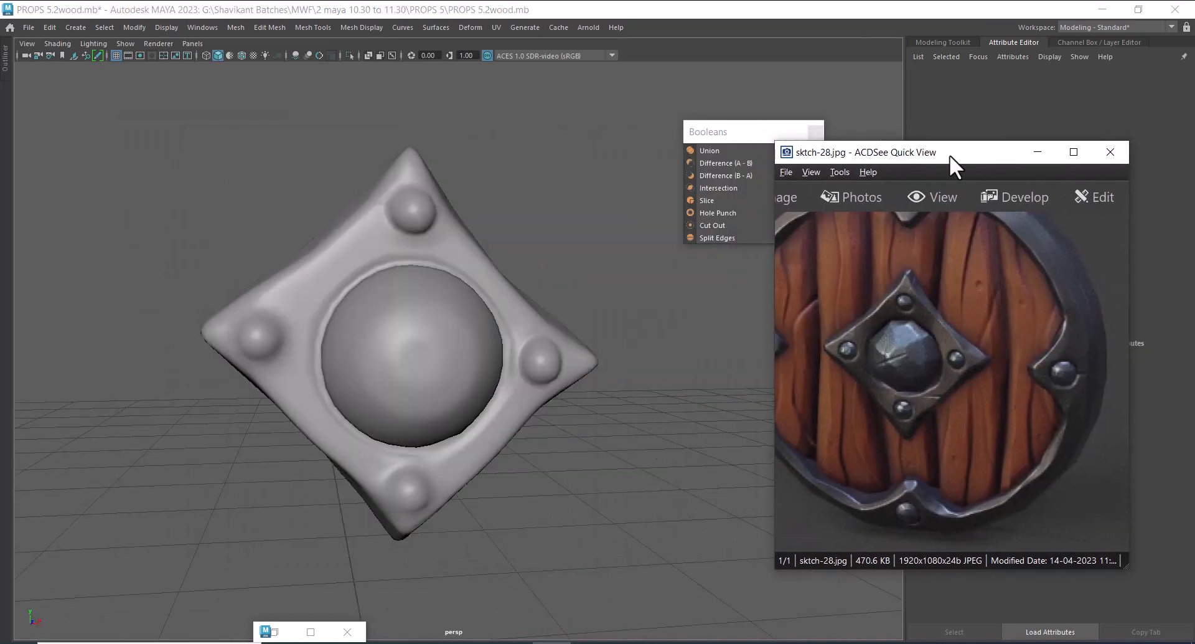
- Select the merged plate mesh, delete its construction history and deselect it
left_click(403, 387)
left_click_drag(402, 387, 447, 386, "alt")
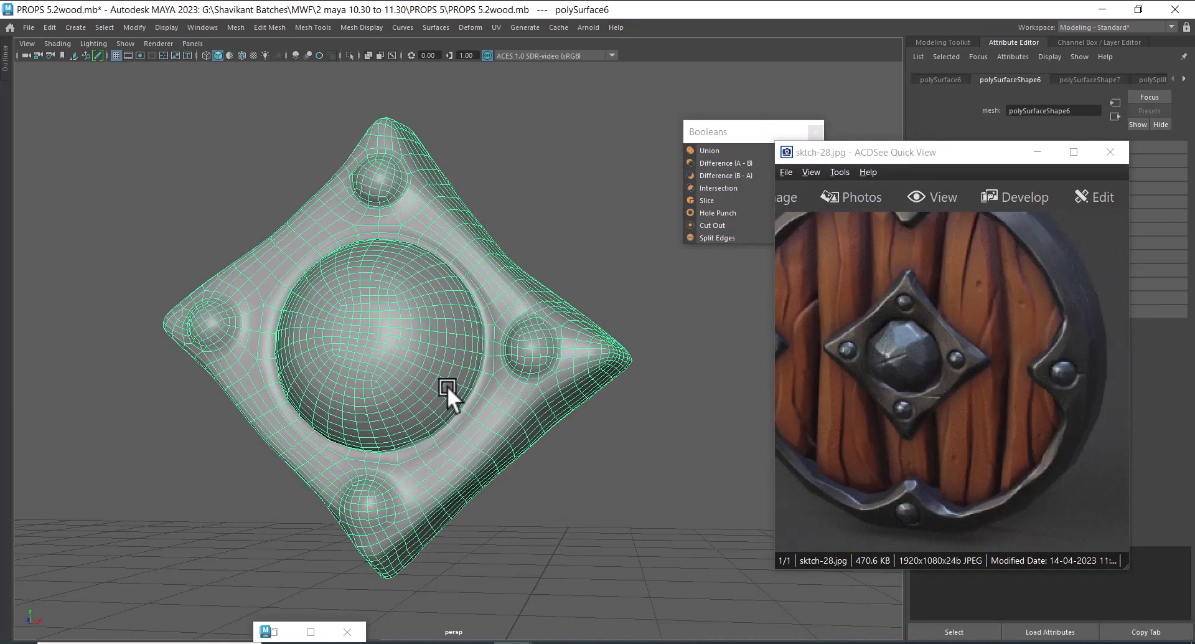
left_click(50, 27)
mouse_move(162, 178)
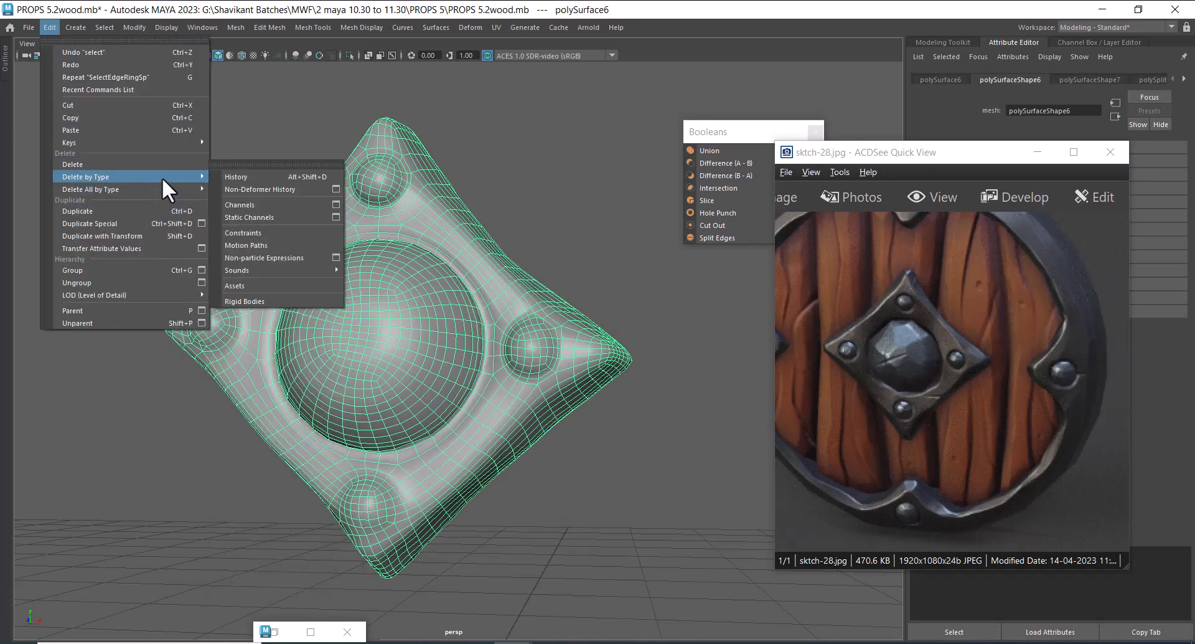
left_click(285, 176)
left_click(303, 110)
- Save the scene under the new file name PROPS 5.3wood.mb in the same folder
left_click(28, 28)
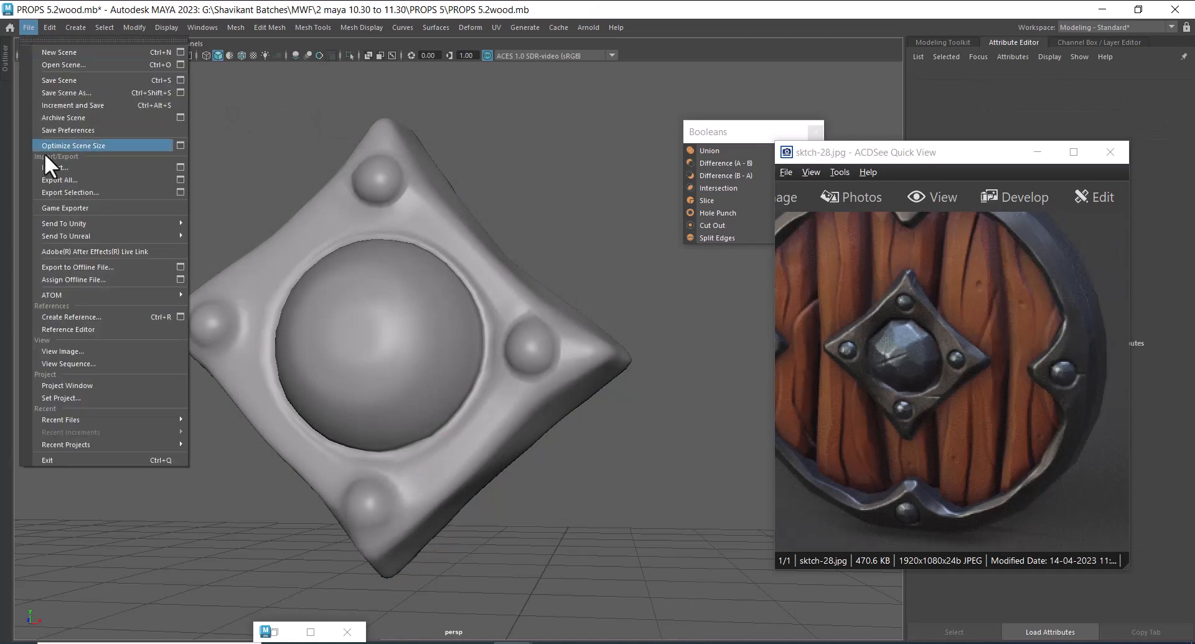
left_click(92, 94)
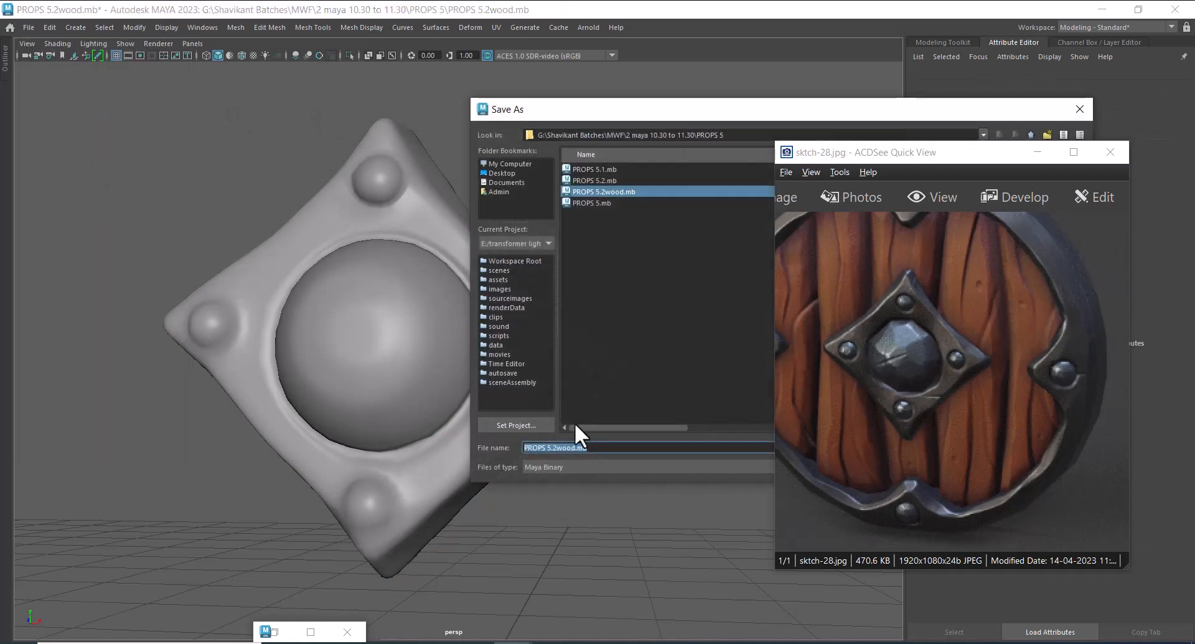
left_click(556, 447)
key("BackSpace")
type("3")
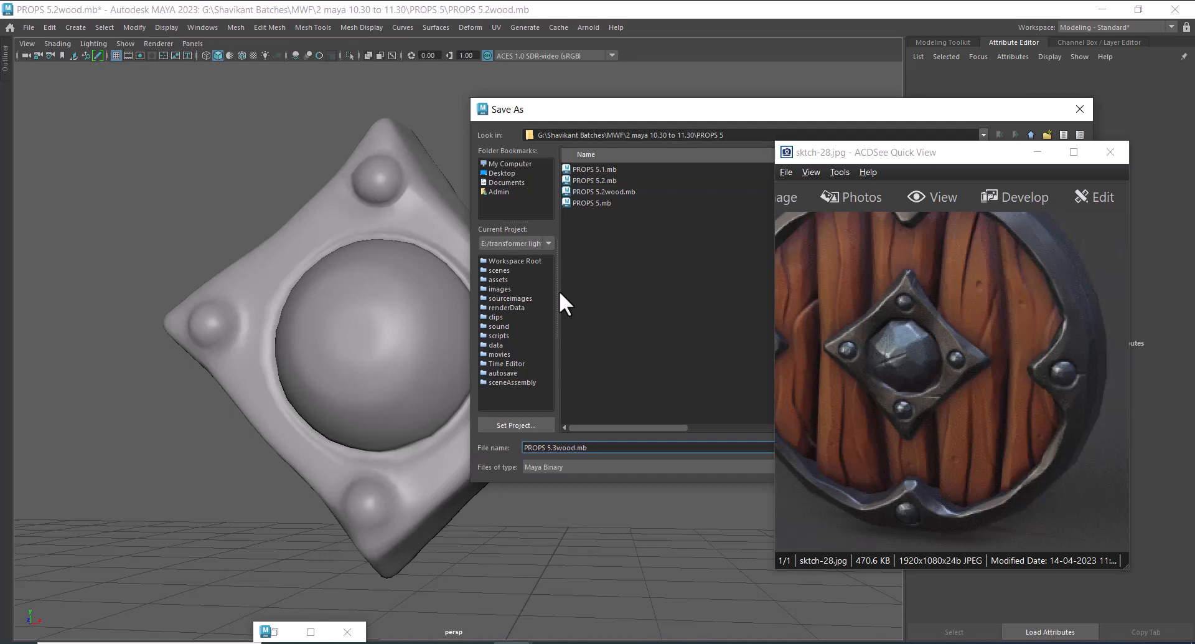
key("Return")
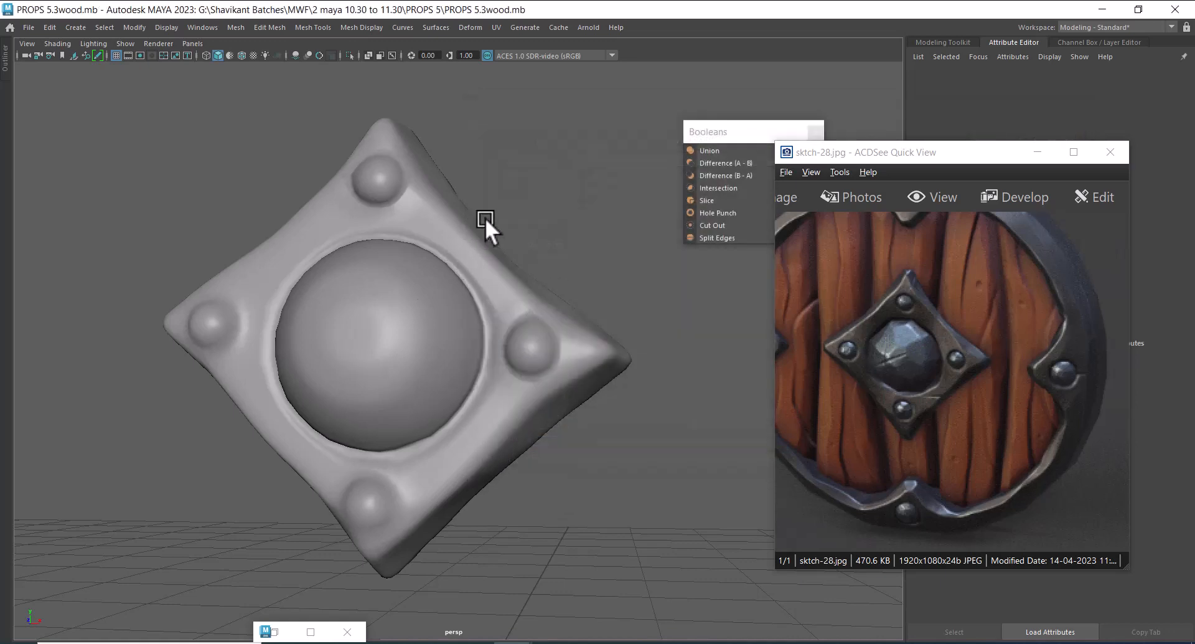
- Select the plate mesh, restore the full interface and activate the Sculpt tool with its settings shown
left_click(394, 279)
key("ctrl+space")
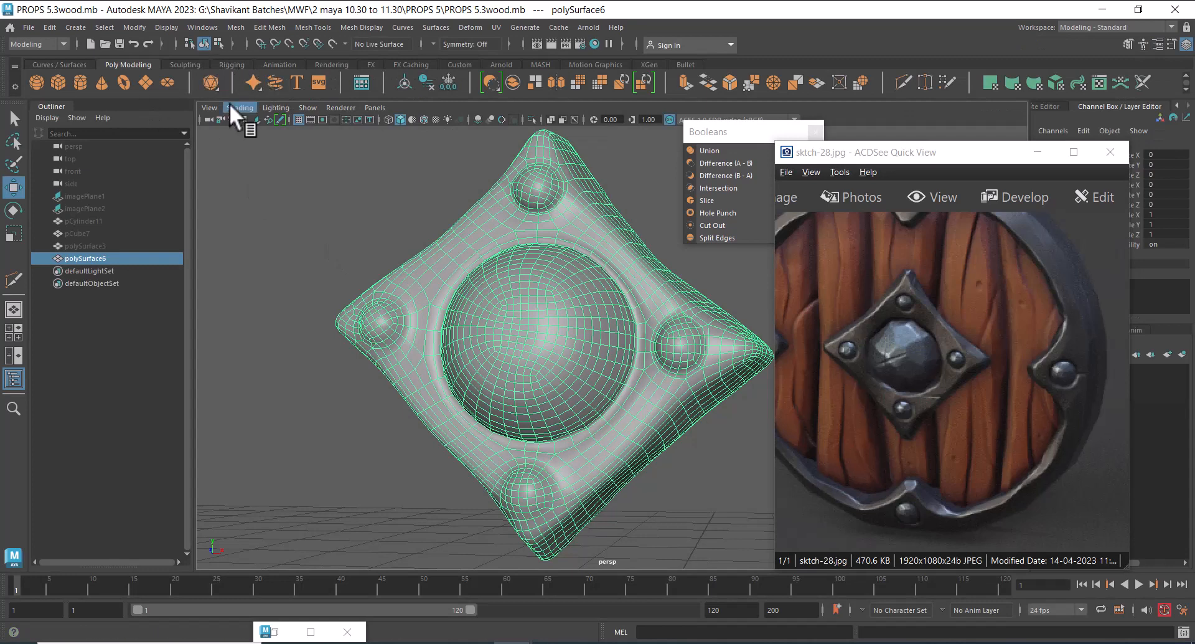
left_click(179, 64)
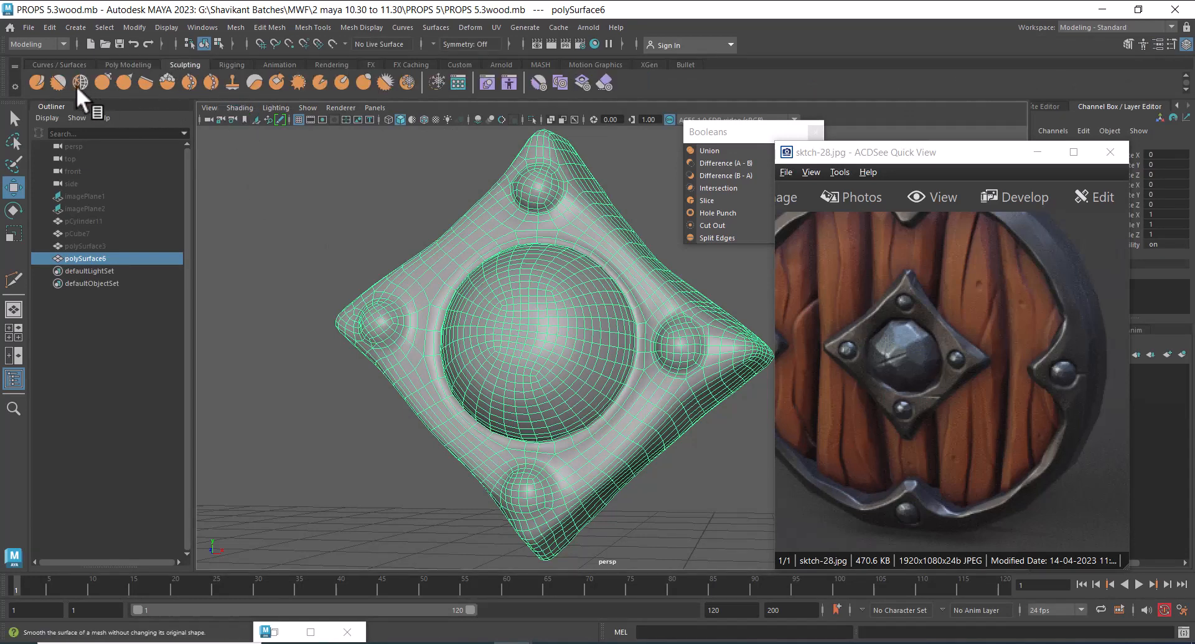
double_click(35, 80)
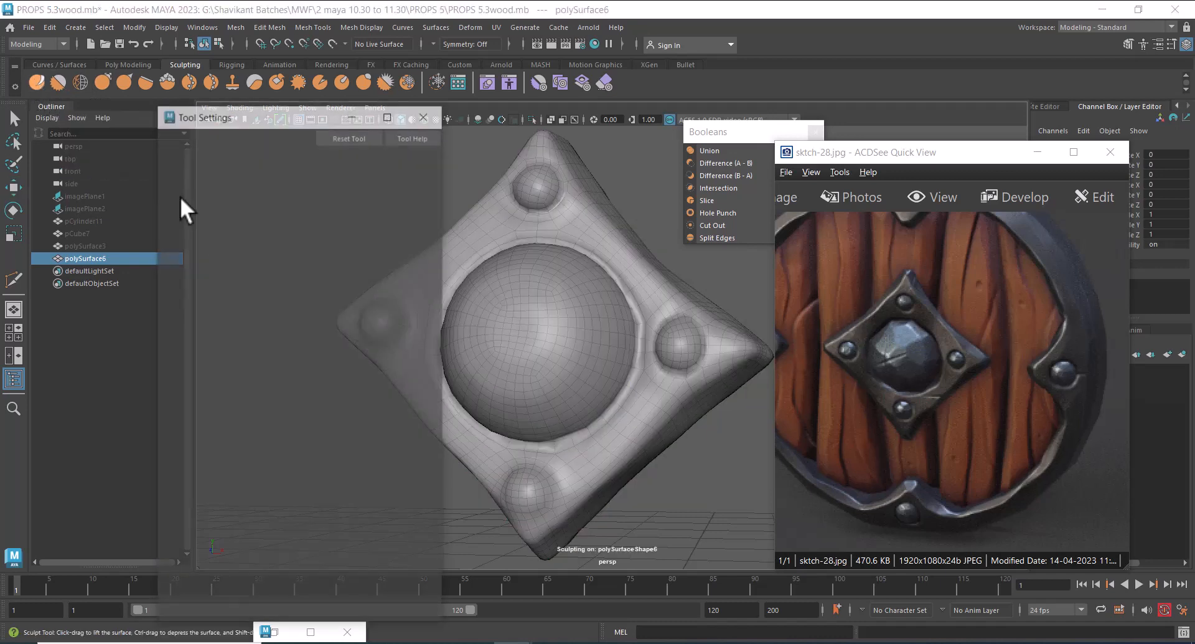
left_click_drag(297, 115, 226, 131)
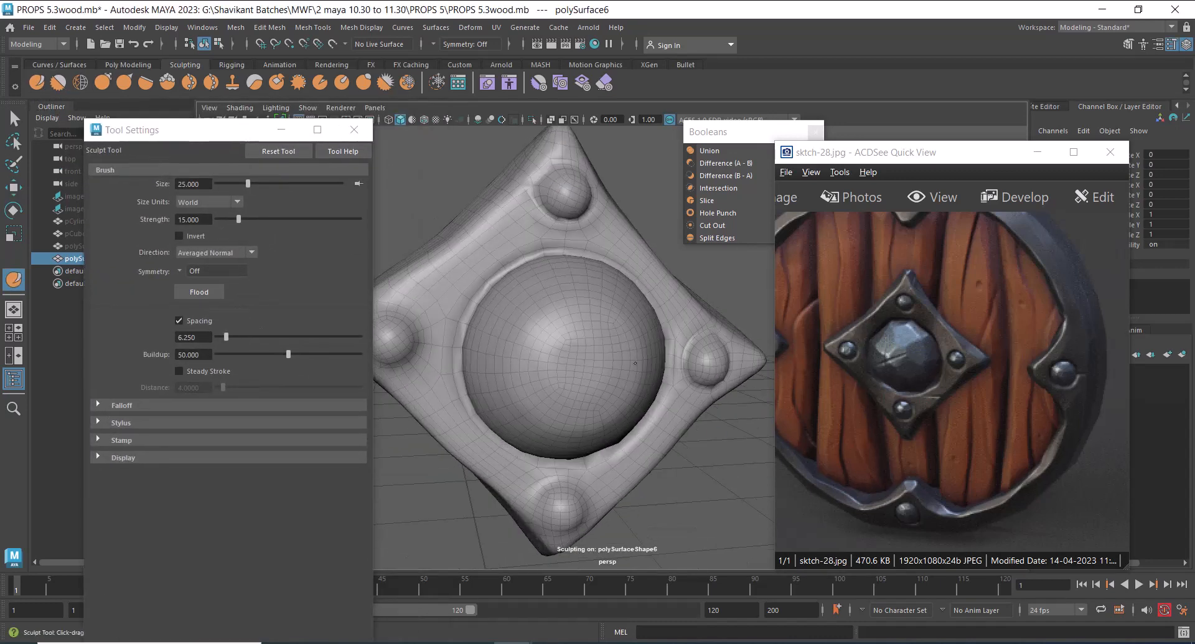
- Set the sculpt brush size to 0.2 and check the brush against the plate's dome
key("b")
mouse_move(603, 358)
left_mouse_down()
mouse_move(553, 357)
mouse_move(616, 349)
mouse_move(593, 324)
mouse_move(562, 320)
left_mouse_up()
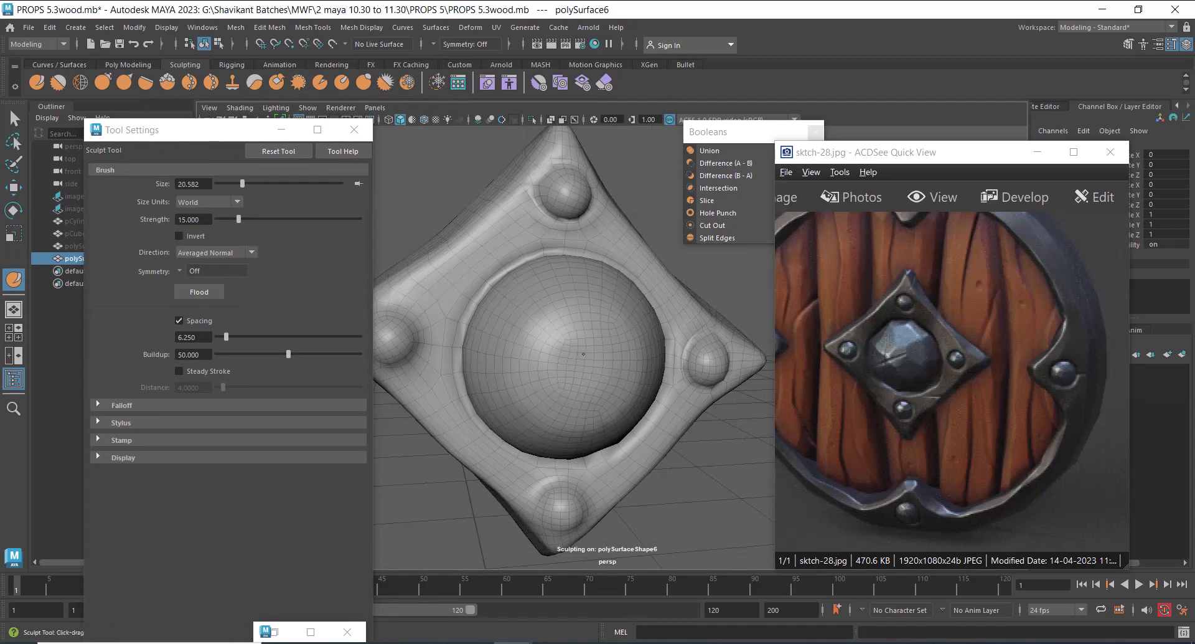
left_click_drag(241, 184, 222, 185)
left_click(583, 335)
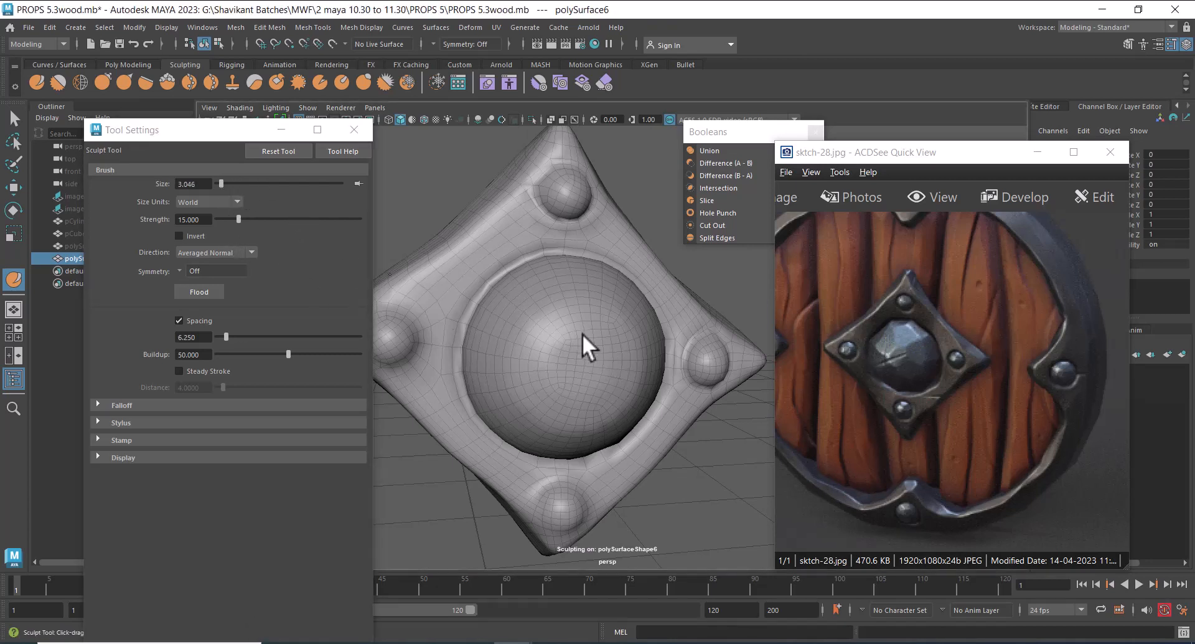
key("b")
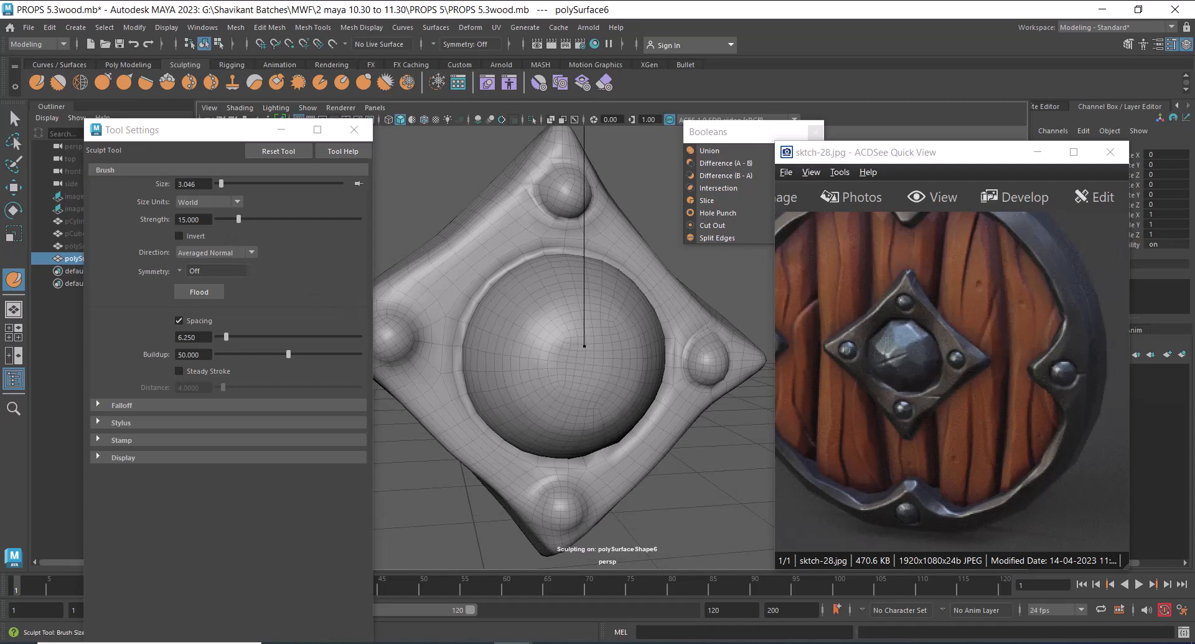
left_click_drag(584, 346, 569, 346)
left_click_drag(201, 187, 95, 170)
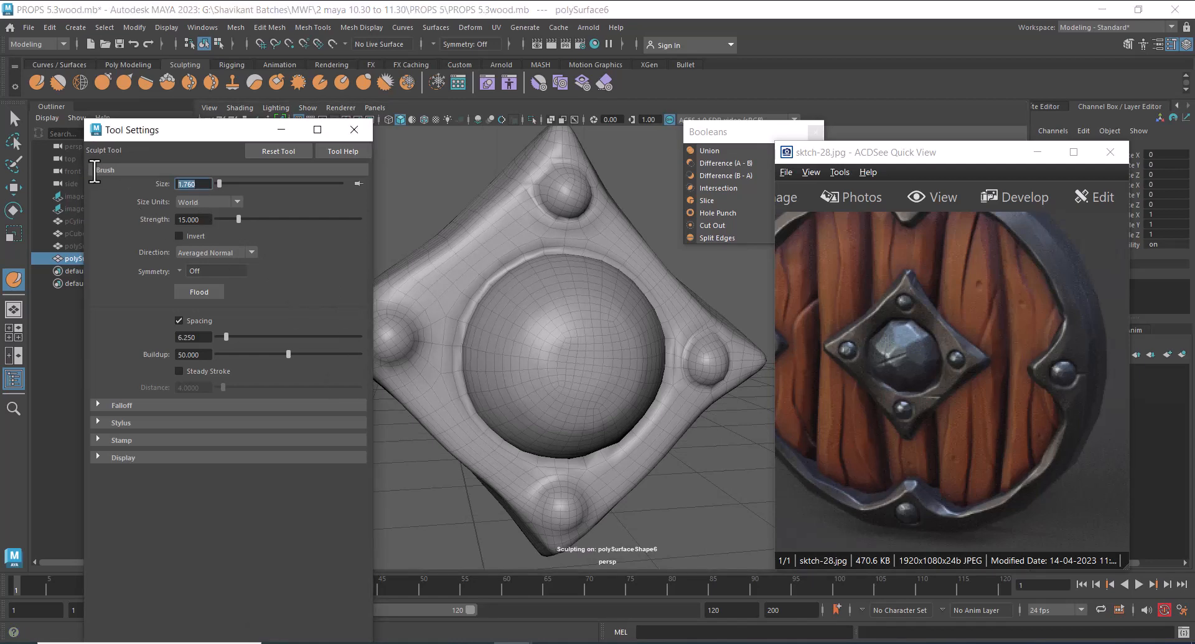
type("0.2")
key("Return")
left_click_drag(575, 380, 576, 351, "alt")
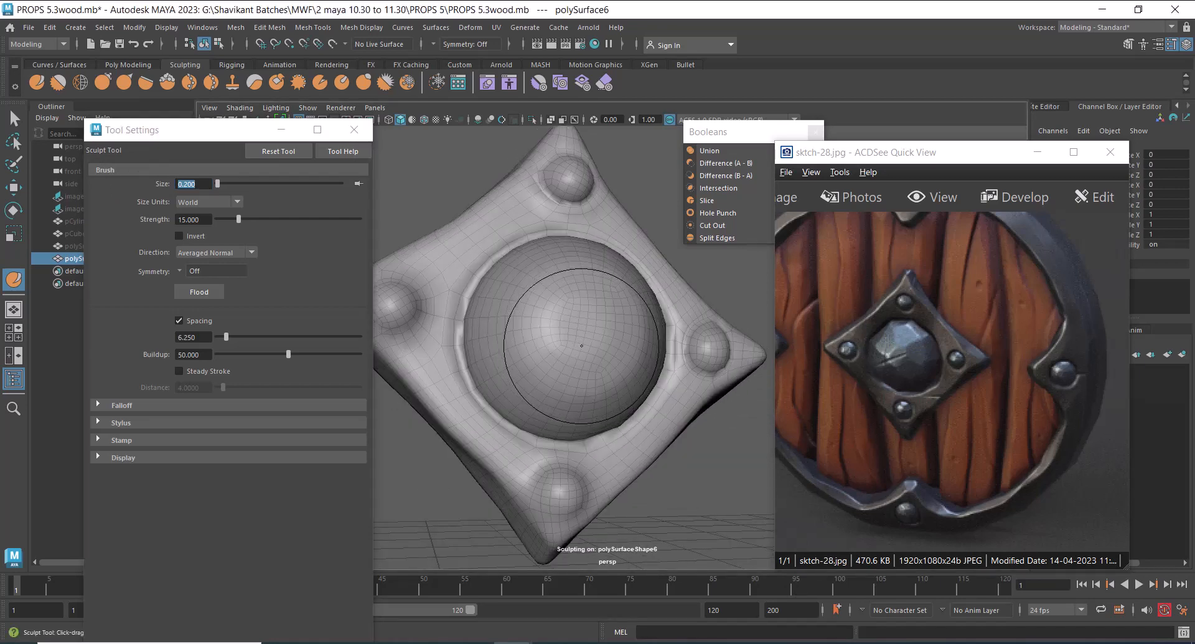
mouse_move(581, 346)
left_mouse_down("alt")
mouse_move(568, 312)
mouse_move(568, 360)
mouse_move(628, 363)
left_mouse_up("alt")
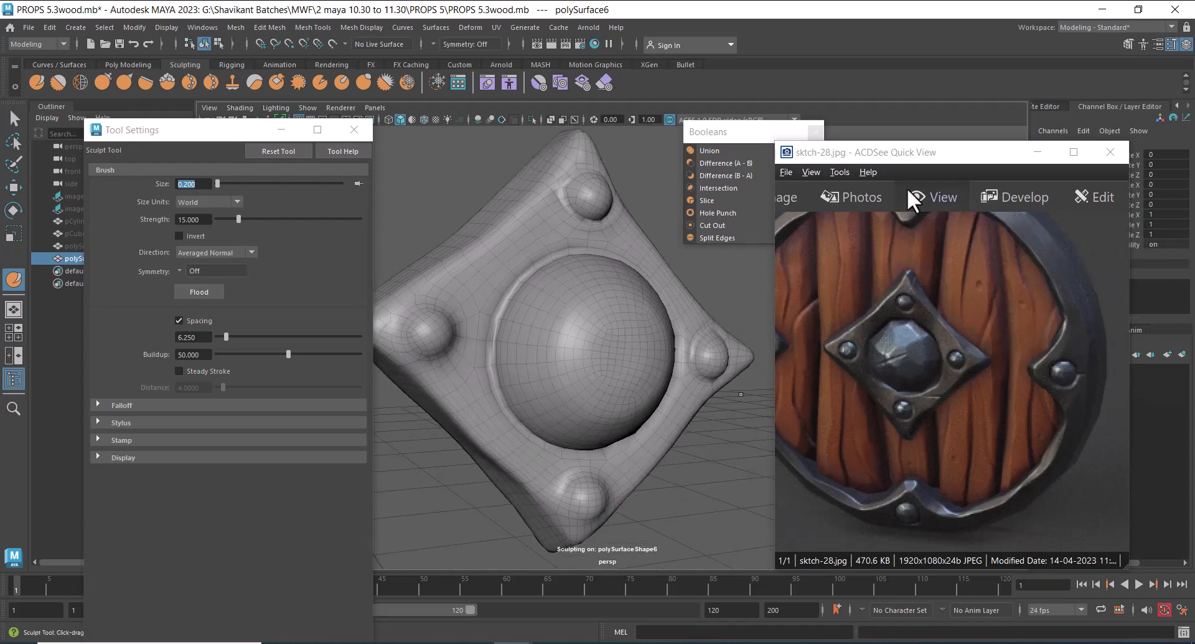
- Move the tool settings off the model and reduce the sculpt brush size to 0.049
left_click_drag(235, 133, 103, 105)
mouse_move(561, 349)
left_mouse_down("alt")
mouse_move(602, 383)
mouse_move(558, 372)
left_mouse_up("alt")
key("b")
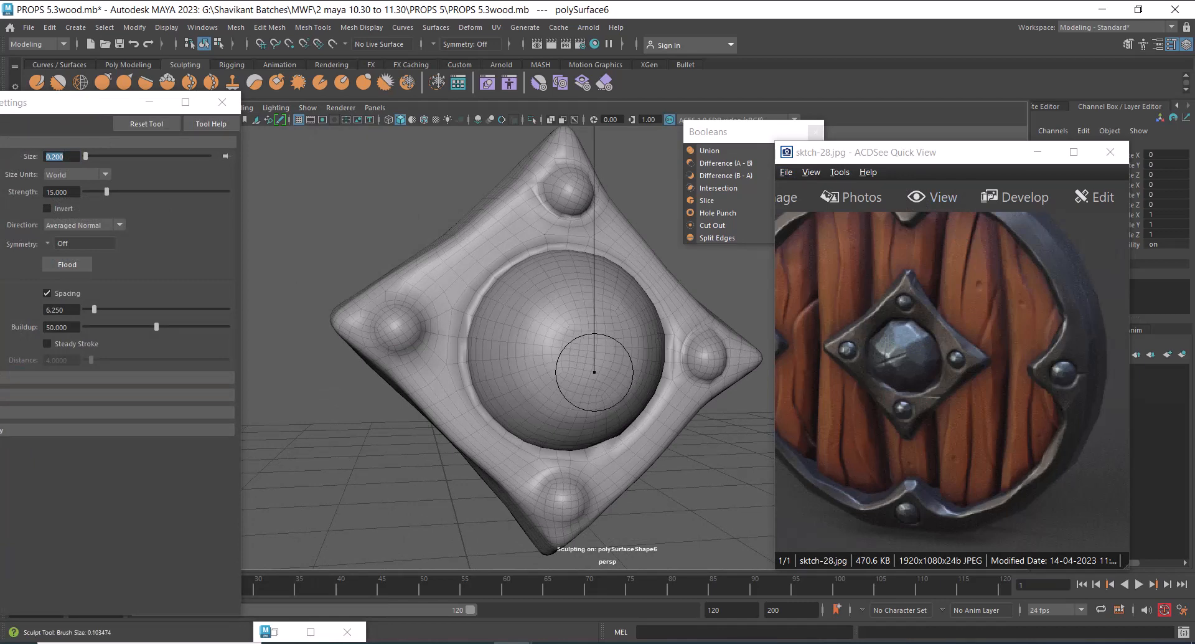
mouse_move(558, 373)
left_mouse_down()
mouse_move(538, 372)
mouse_move(536, 396)
left_mouse_up()
- Set the sculpt brush strength to 1
key("m")
left_click_drag(571, 337, 571, 338)
left_click_drag(71, 192, 2, 182)
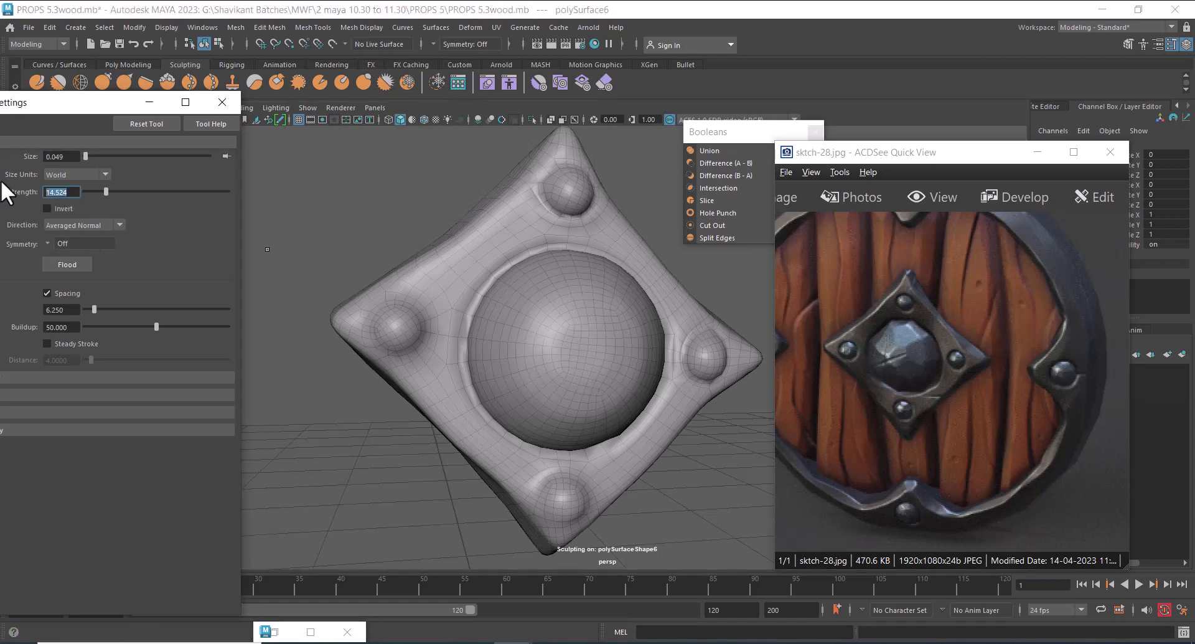
type("1")
key("Return")
- Lower the sculpt brush strength further to 0.078
left_click_drag(625, 397, 579, 377, "alt")
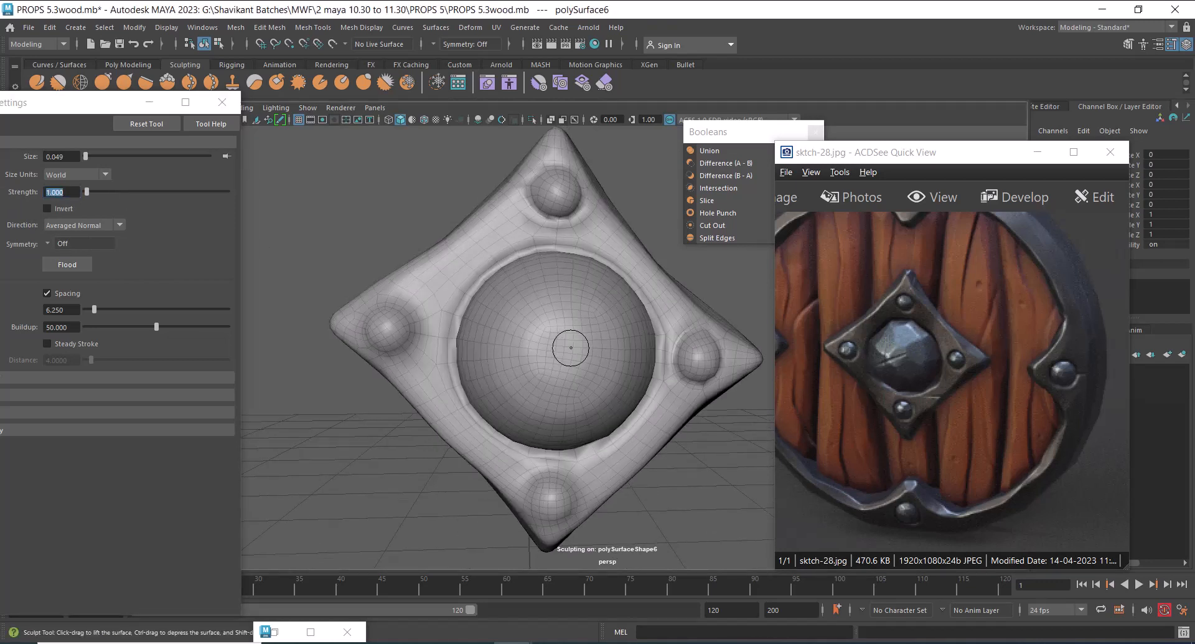
key("m")
mouse_move(569, 336)
left_mouse_down()
mouse_move(515, 385)
mouse_move(552, 363)
mouse_move(538, 453)
left_mouse_up()
key("m")
key("m")
key("m")
mouse_move(559, 343)
left_mouse_down()
mouse_move(558, 419)
mouse_move(558, 354)
left_mouse_up()
- Set the brush size to 0.070, try a raising sculpt stroke across the dome and undo it
left_click_drag(600, 392, 564, 368, "alt")
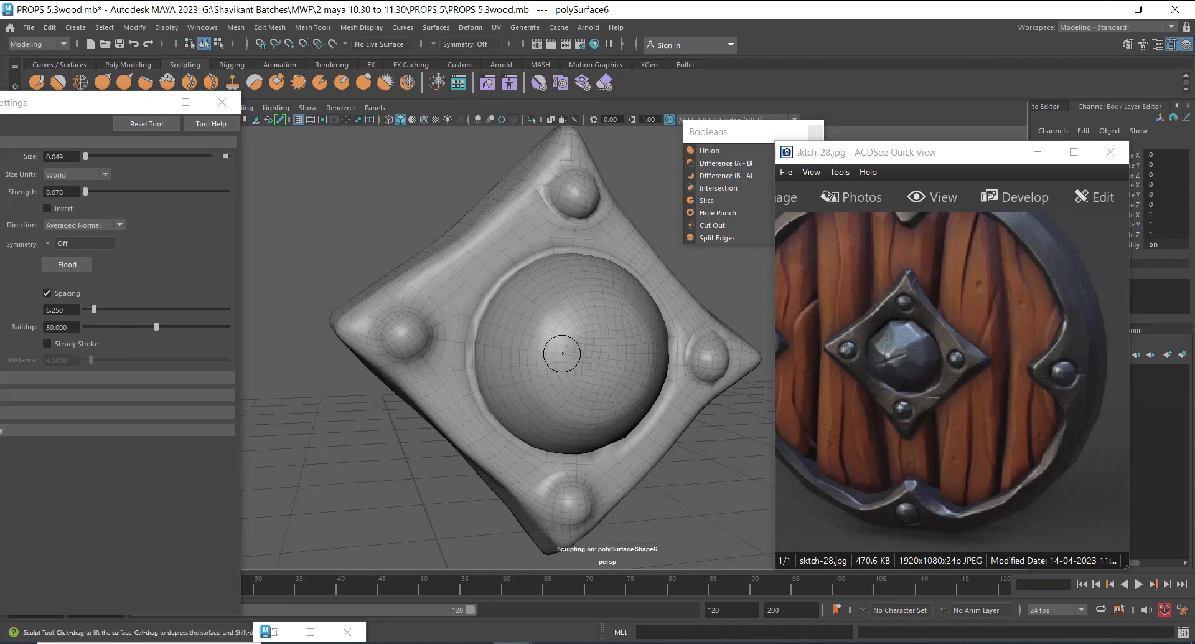
left_click_drag(565, 350, 640, 341)
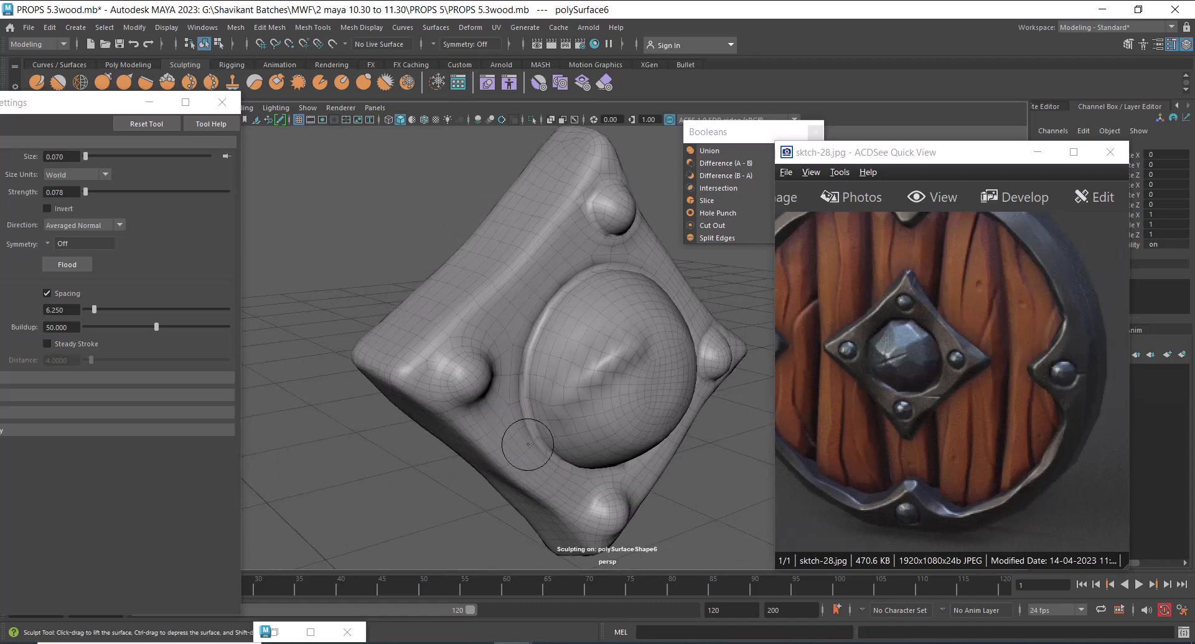
key("ctrl+z")
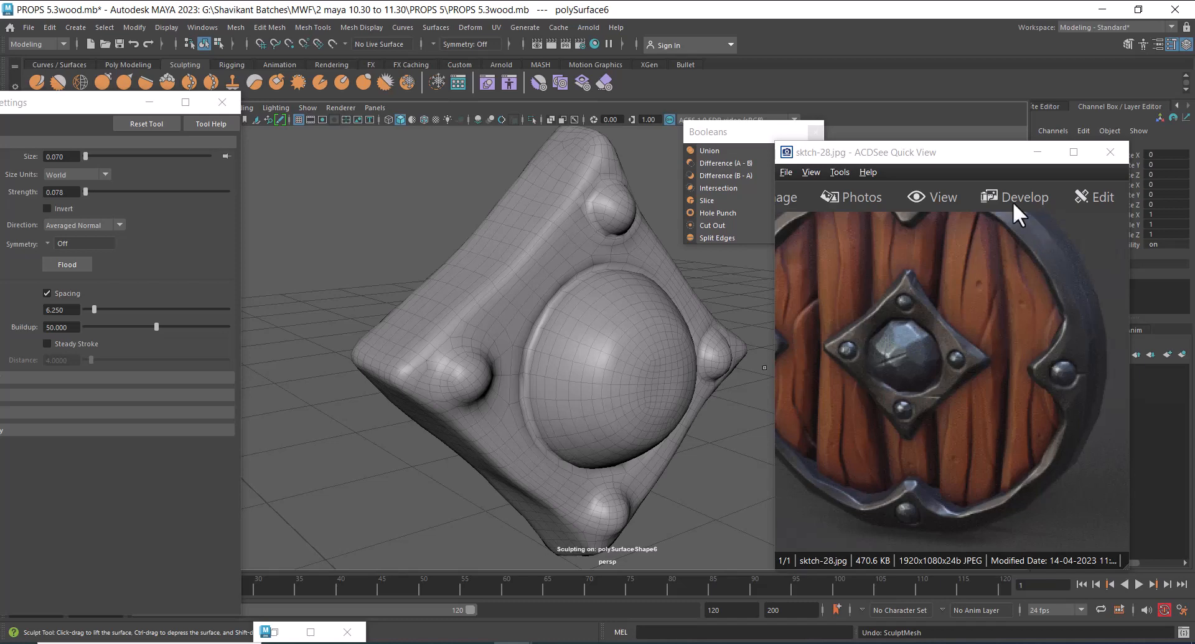
- Close the Booleans palette and smooth the plate mesh with one division
left_click_drag(969, 156, 982, 227)
left_click(816, 133)
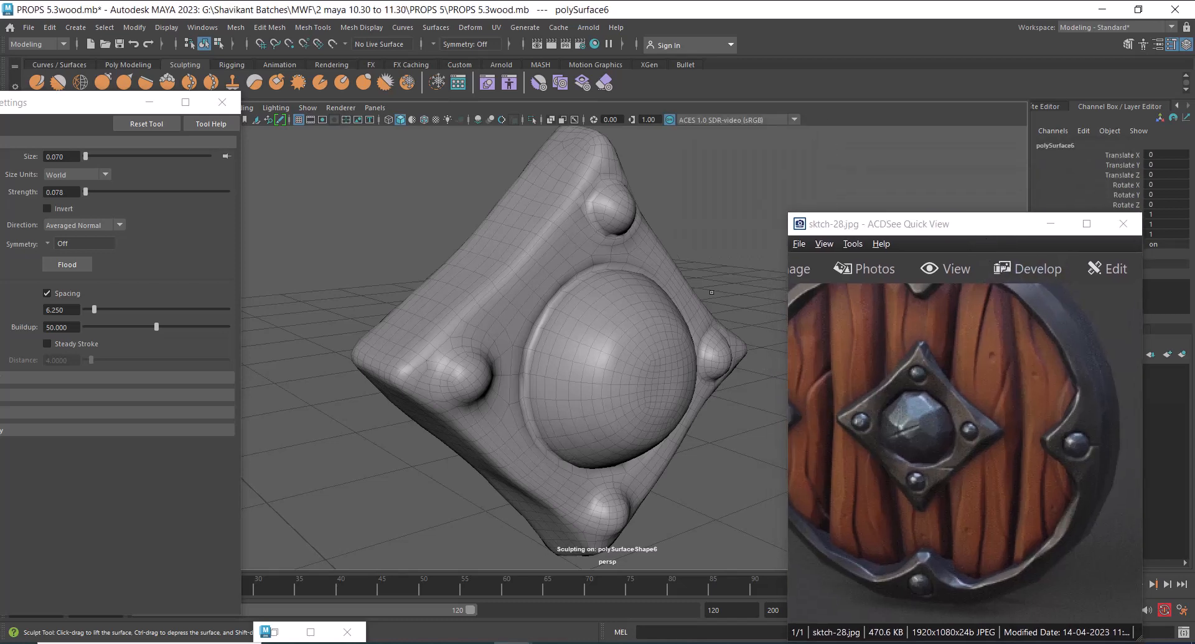
key("w")
left_click(722, 232)
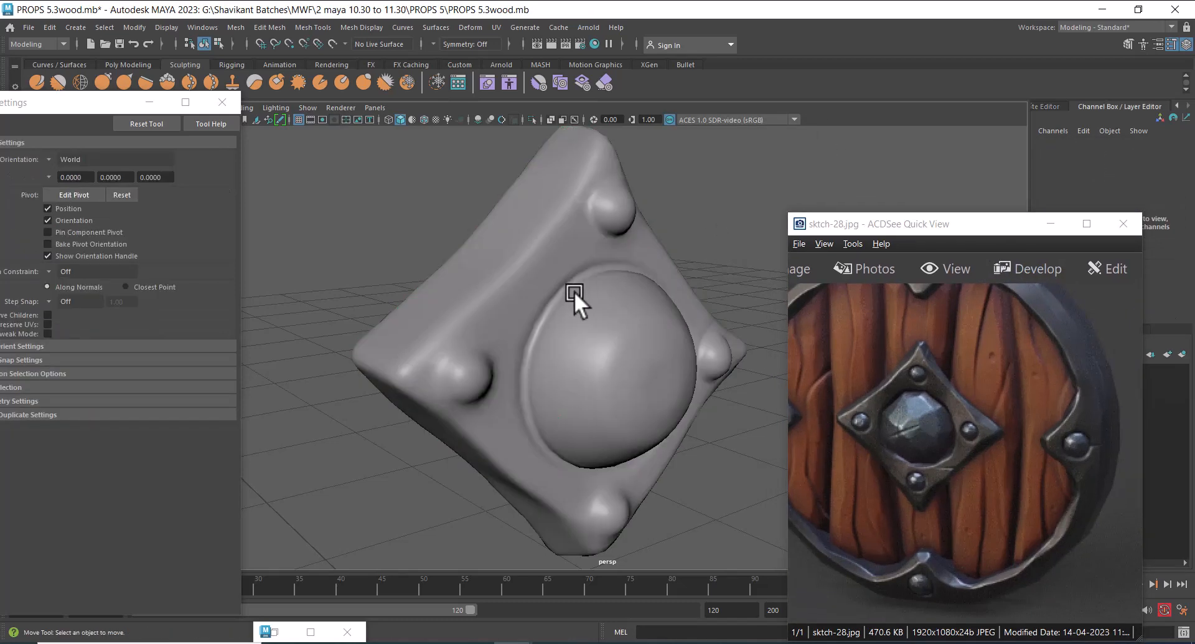
left_click(575, 291)
right_click(679, 203, "shift")
left_click(666, 277)
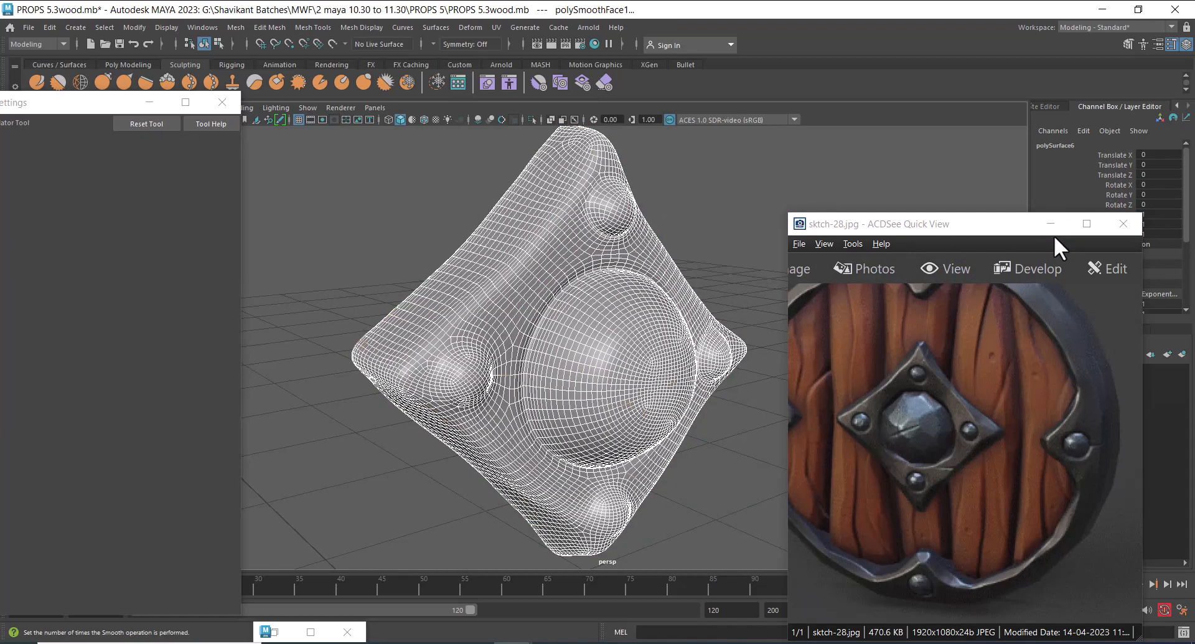
- Move the reference image clear of the mesh's smoothing options, reselect the plate and reactivate the Sculpt tool
left_click_drag(996, 226, 276, 269)
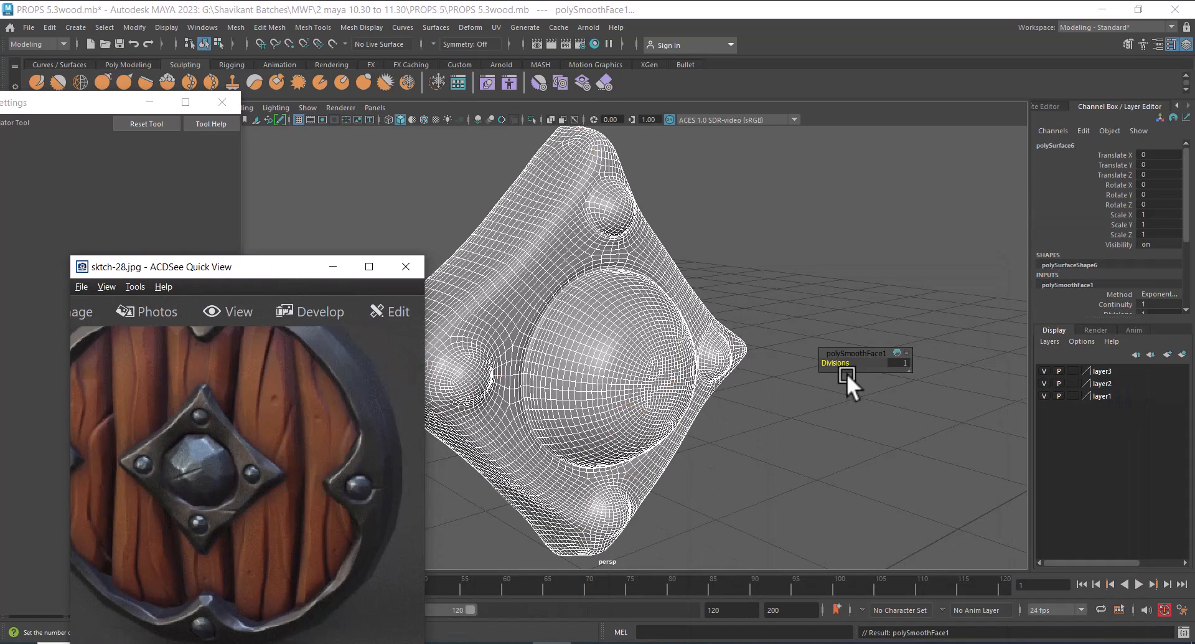
left_click_drag(790, 275, 762, 389, "alt")
scroll(762, 389, "up", 2)
left_click(779, 250)
left_click(646, 324)
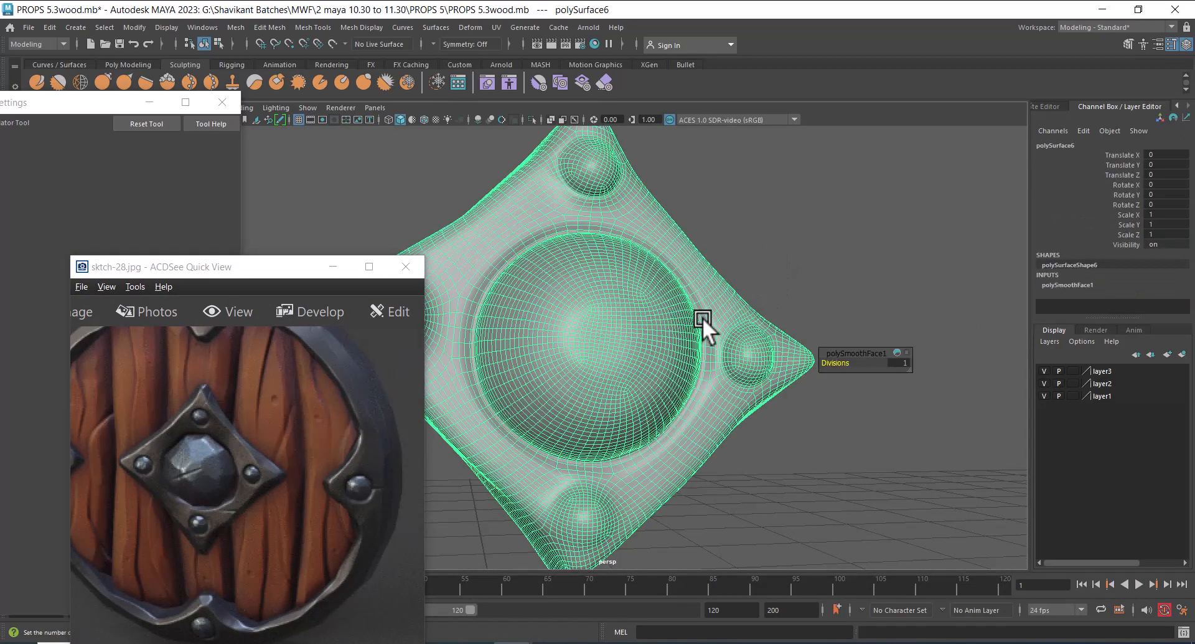
left_click(36, 80)
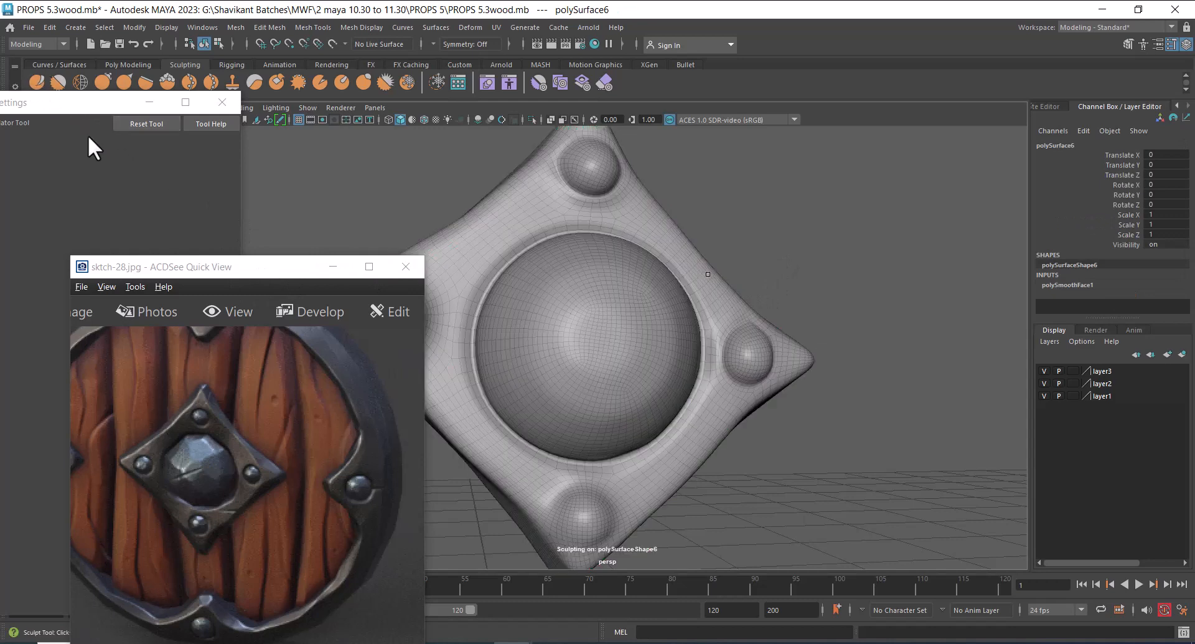
- Try diagonal sculpt strokes on the smoothed dome and undo them
scroll(629, 362, "up", 3)
mouse_move(629, 362)
left_mouse_down()
mouse_move(609, 369)
mouse_move(638, 317)
mouse_move(582, 345)
mouse_move(576, 377)
mouse_move(603, 379)
left_mouse_up()
key("ctrl+z")
key("ctrl+z")
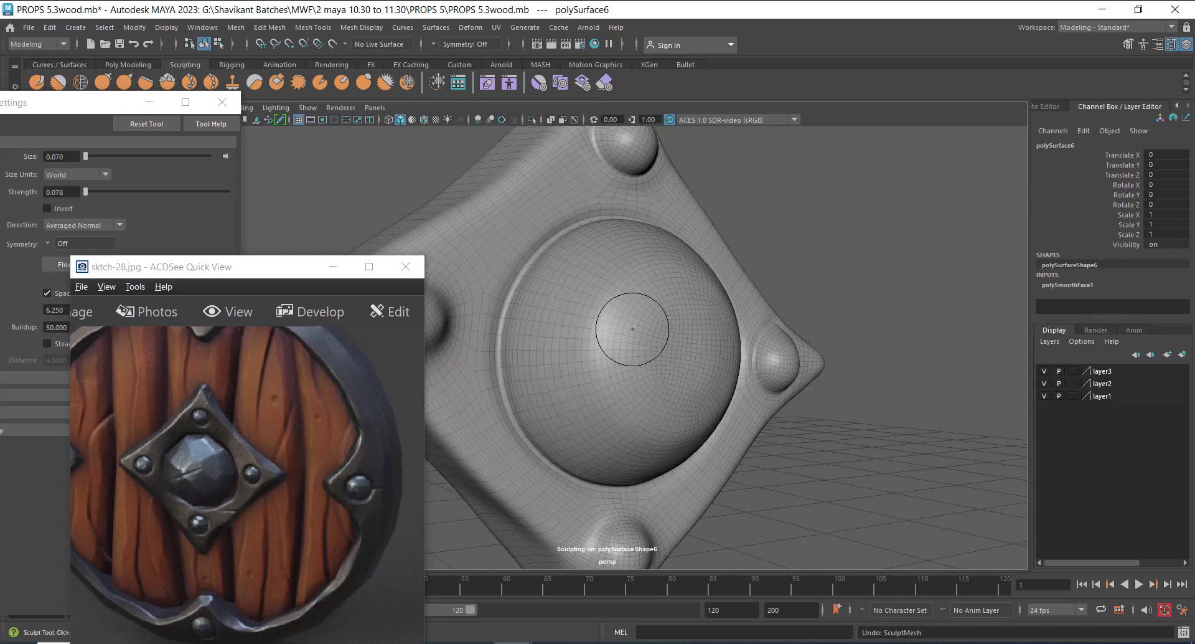
left_click_drag(639, 309, 588, 368)
key("ctrl+z")
- Arrange the sculpt settings and the reference image on opposite sides of the enlarged dome
left_click_drag(789, 338, 729, 294, "alt")
mouse_move(96, 104)
left_mouse_down()
mouse_move(707, 163)
mouse_move(853, 157)
mouse_move(1029, 114)
mouse_move(1075, 121)
left_mouse_up()
left_click_drag(793, 367, 779, 378, "alt")
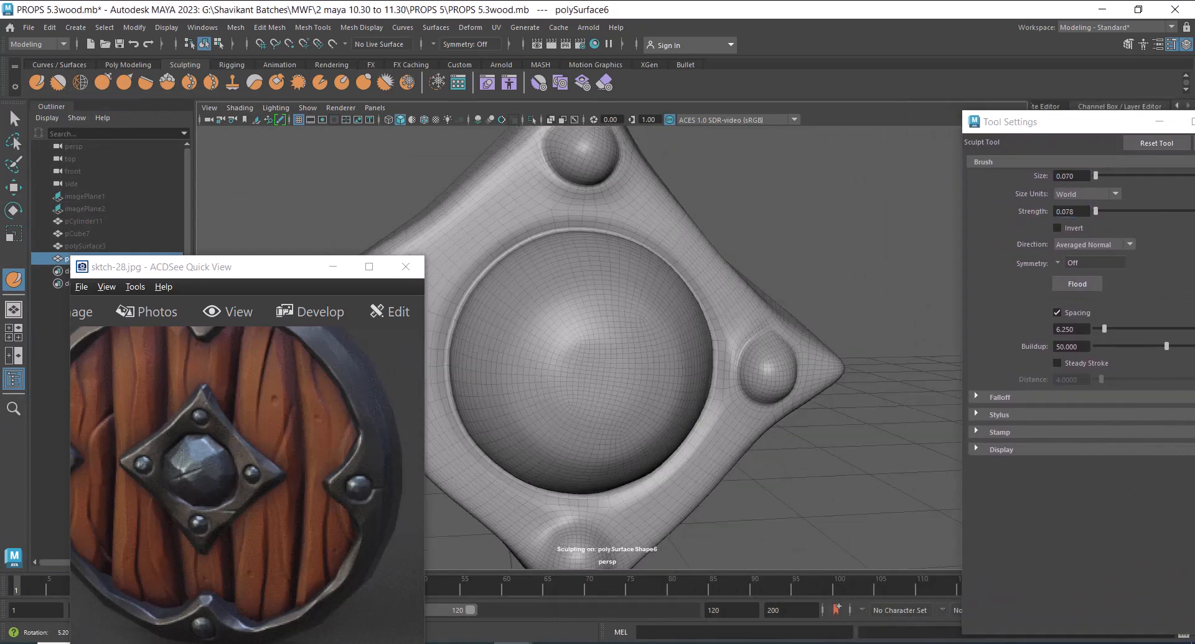
middle_click_drag(779, 377, 833, 368, "alt")
scroll(832, 368, "up", 2)
middle_click_drag(708, 392, 733, 388, "alt")
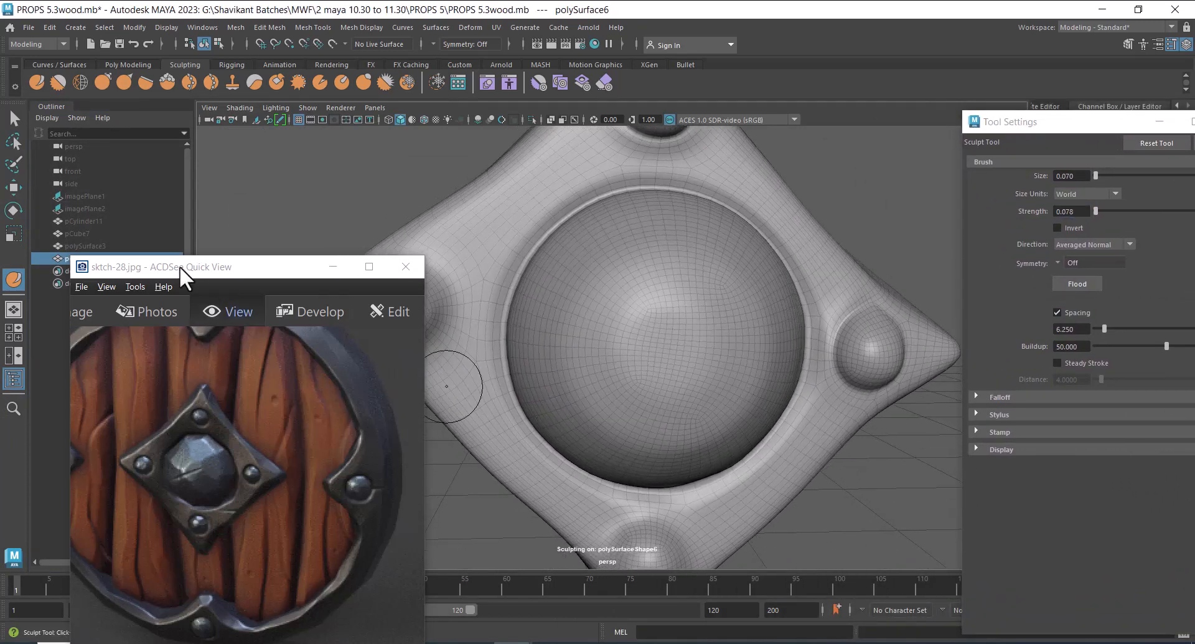
left_click_drag(205, 264, 160, 244)
left_click_drag(598, 324, 629, 306, "alt")
- Reduce the sculpt brush size for finer strokes on the dome
key("b")
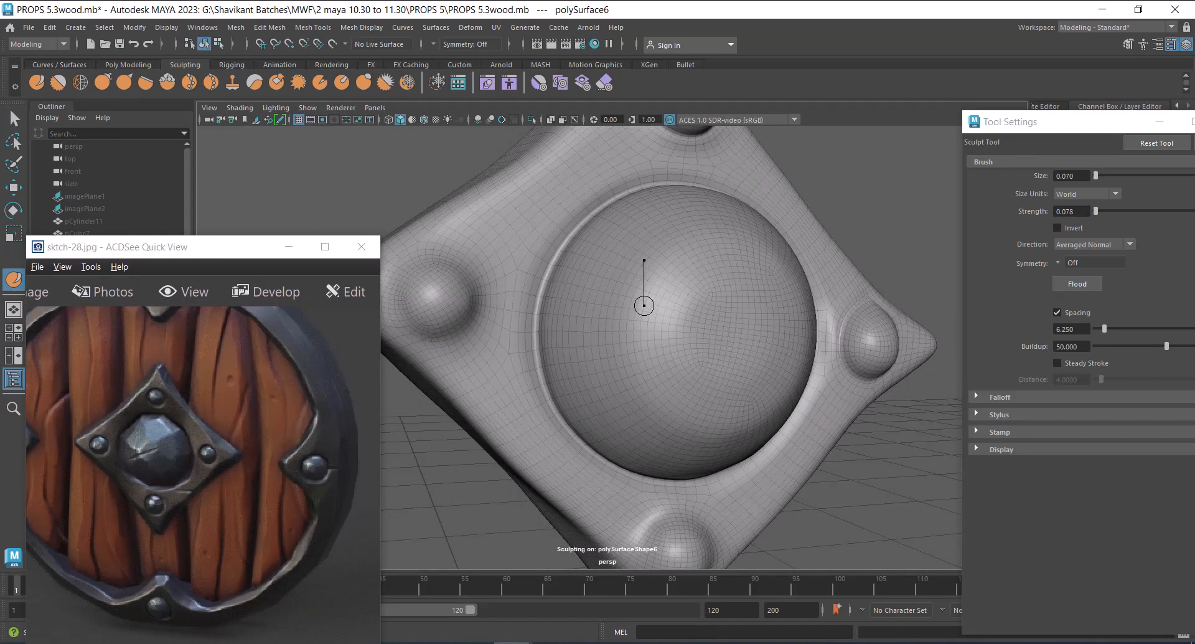
- Try sculpting a groove around the left rivet with brush size 0.013 and strength 0.026
left_click_drag(531, 322, 570, 349, "alt")
right_click_drag(570, 348, 592, 386, "alt")
middle_click_drag(593, 386, 656, 337, "alt")
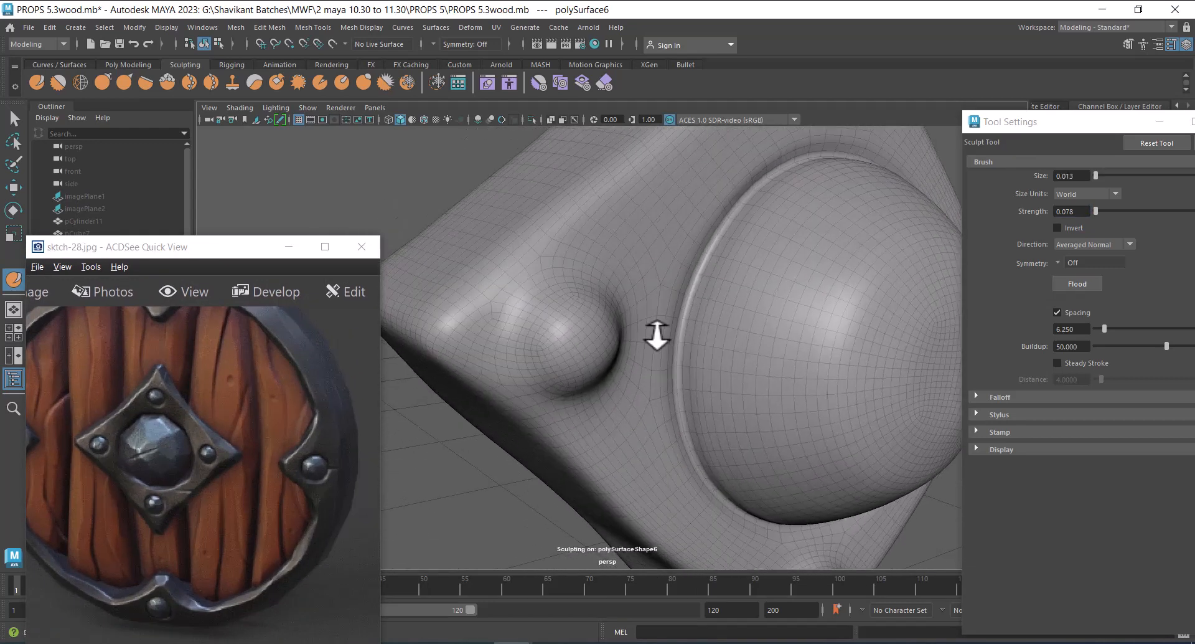
right_click_drag(656, 336, 604, 318, "alt")
left_click(606, 284)
key("ctrl+z")
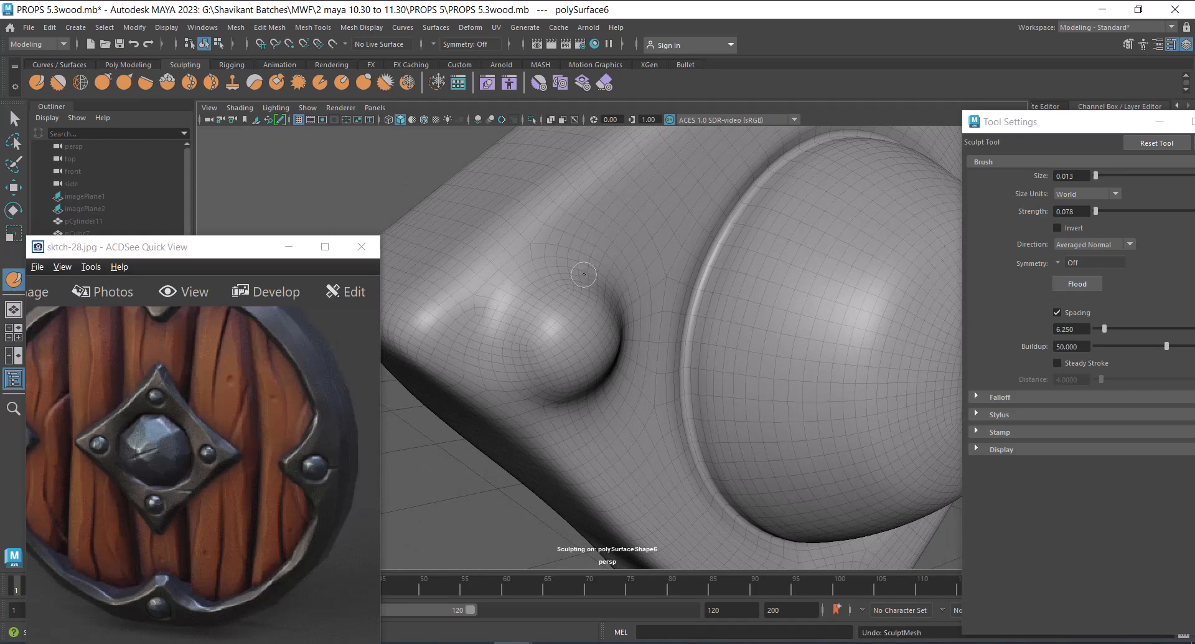
key("m")
mouse_move(585, 274)
left_mouse_down()
mouse_move(585, 302)
mouse_move(551, 262)
mouse_move(639, 346)
mouse_move(563, 346)
mouse_move(536, 399)
mouse_move(550, 447)
left_mouse_up()
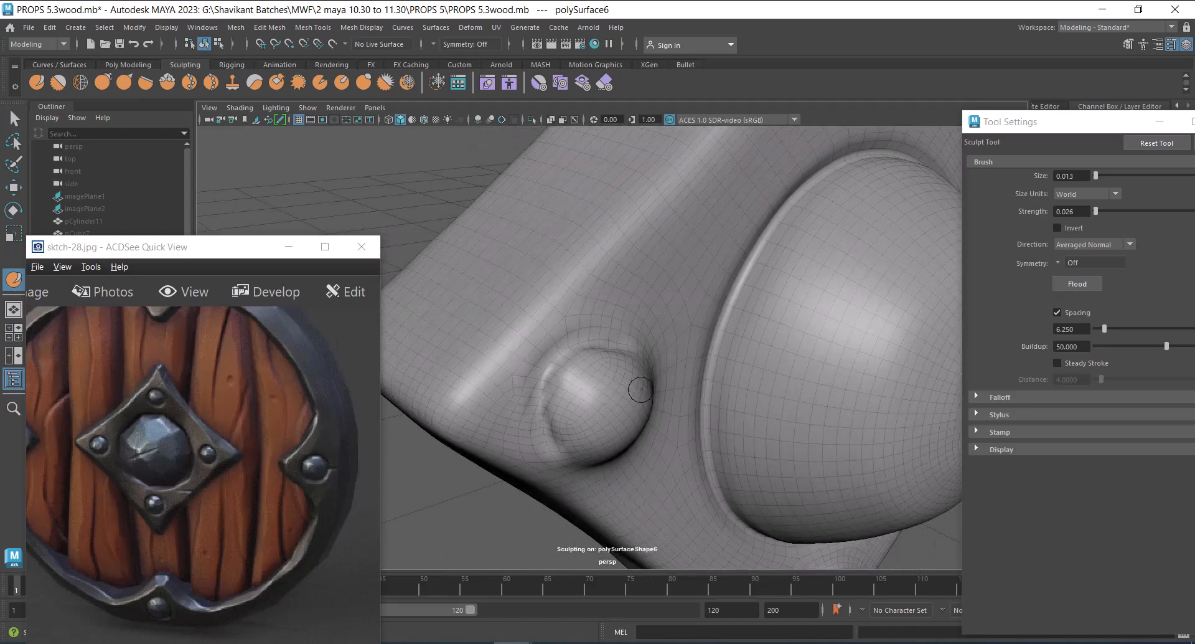
- Try deepening the crease around the left rivet's upper and outer edge with further sculpt strokes
left_click_drag(642, 389, 654, 396, "alt")
middle_click_drag(654, 396, 660, 413, "alt")
scroll(659, 413, "up", 2)
mouse_move(523, 249)
left_mouse_down()
mouse_move(568, 320)
mouse_move(591, 325)
mouse_move(562, 365)
mouse_move(597, 326)
mouse_move(589, 336)
mouse_move(602, 370)
mouse_move(552, 440)
left_mouse_up()
left_click_drag(573, 396, 667, 290, "alt")
middle_click_drag(654, 321, 619, 303, "alt")
scroll(618, 303, "down", 3)
scroll(598, 280, "up", 4)
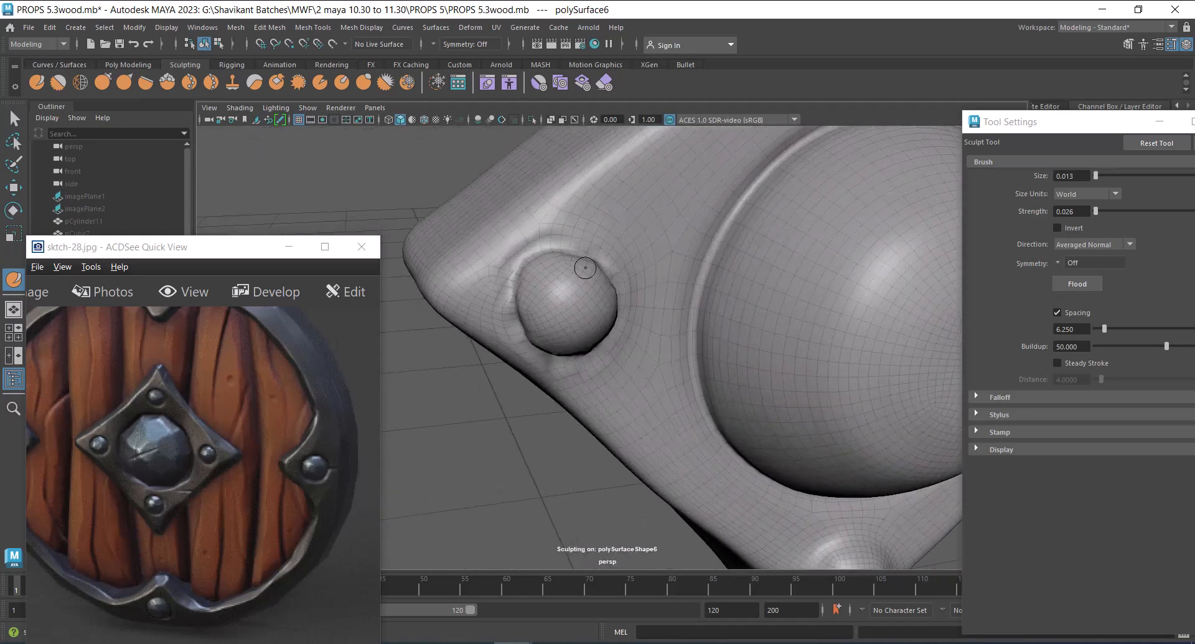
- Try closing the groove around the lower and inner edges of the left rivet
left_click_drag(584, 267, 700, 323, "alt")
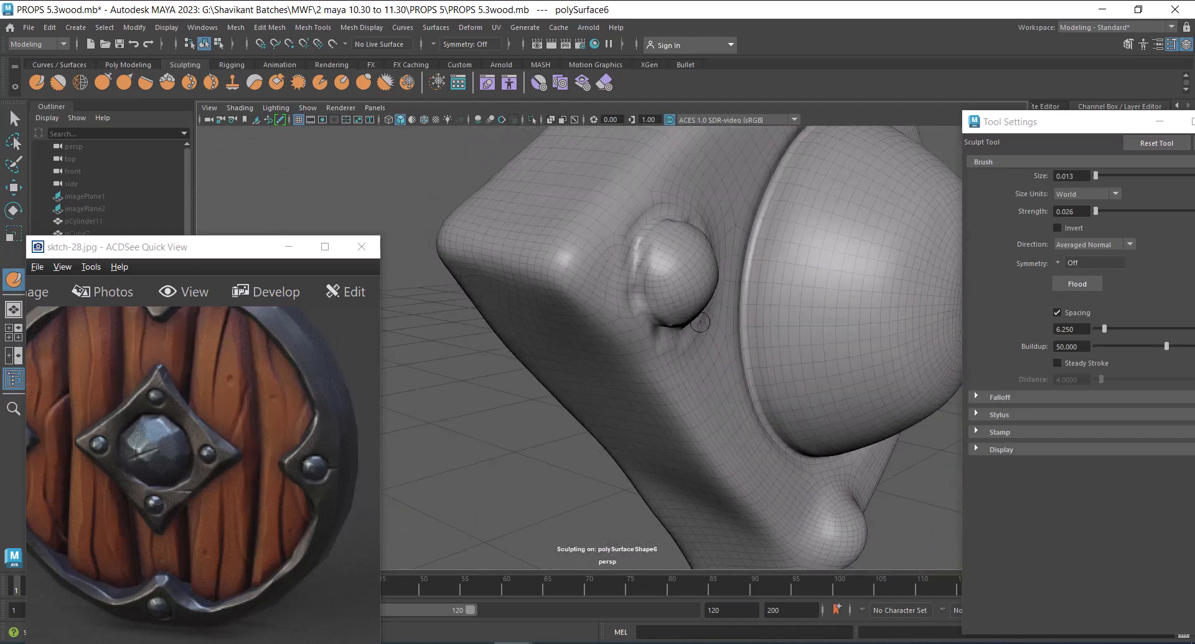
scroll(630, 286, "down", 2)
left_click_drag(630, 286, 614, 325, "alt")
scroll(614, 325, "up", 2)
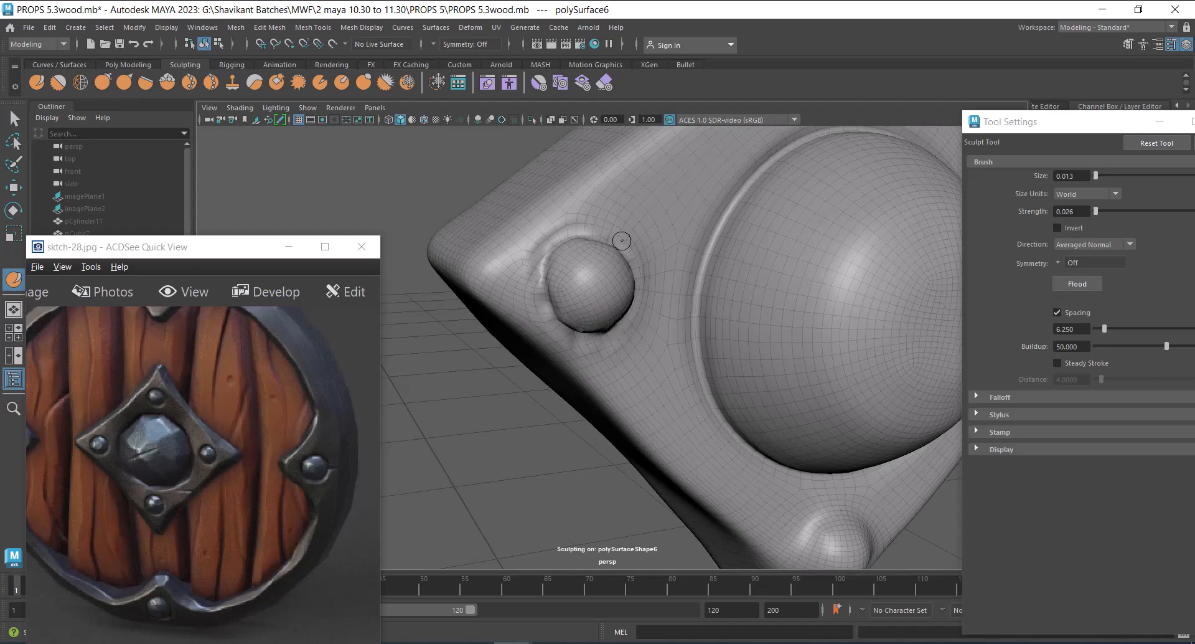
mouse_move(543, 267)
left_mouse_down("alt")
mouse_move(591, 284)
mouse_move(551, 261)
mouse_move(545, 268)
mouse_move(519, 227)
left_mouse_up("alt")
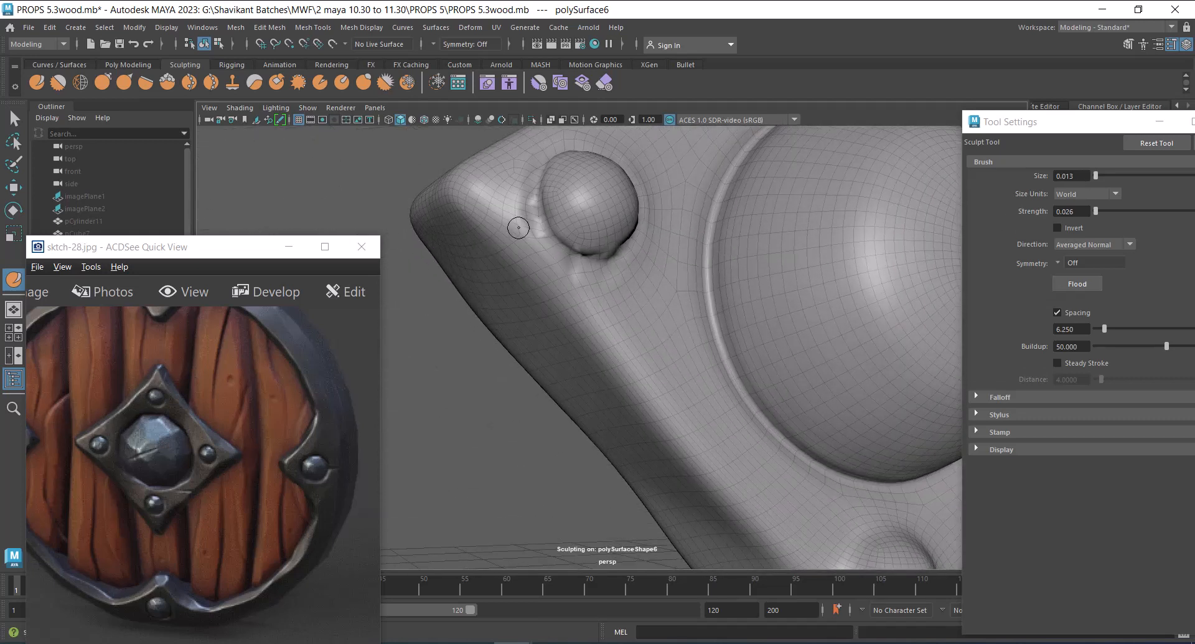
mouse_move(615, 248)
left_mouse_down("alt")
mouse_move(560, 261)
mouse_move(597, 274)
left_mouse_up("alt")
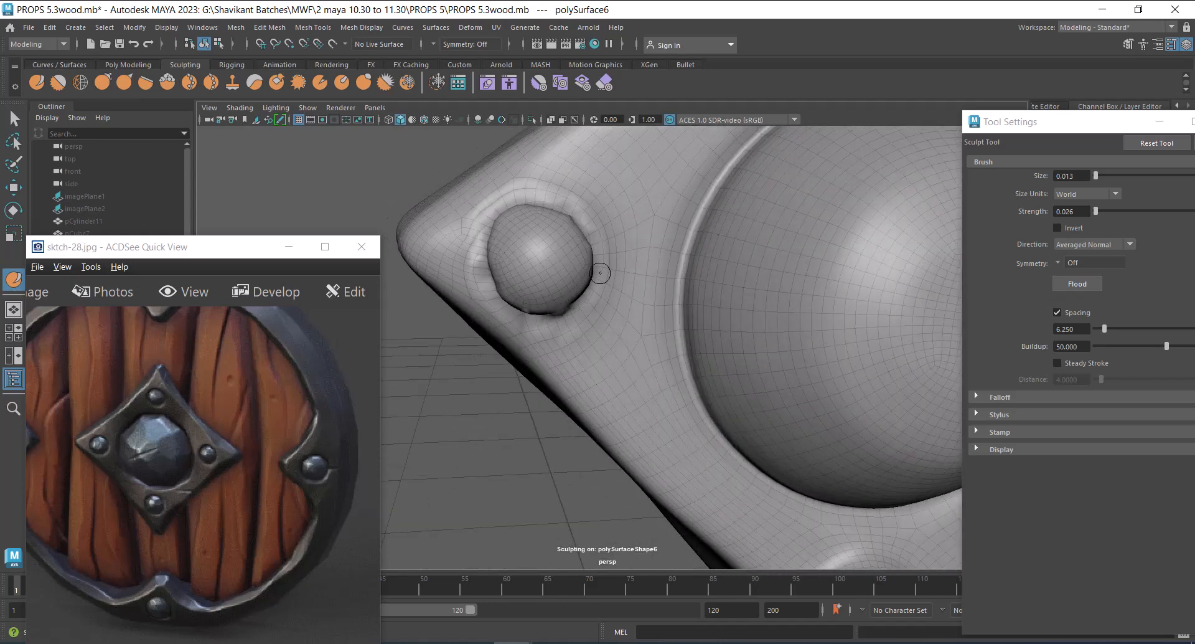
- Undo the sculpted groove strokes around the left rivet
key("ctrl+z")
key("ctrl+z")
key("ctrl+z")
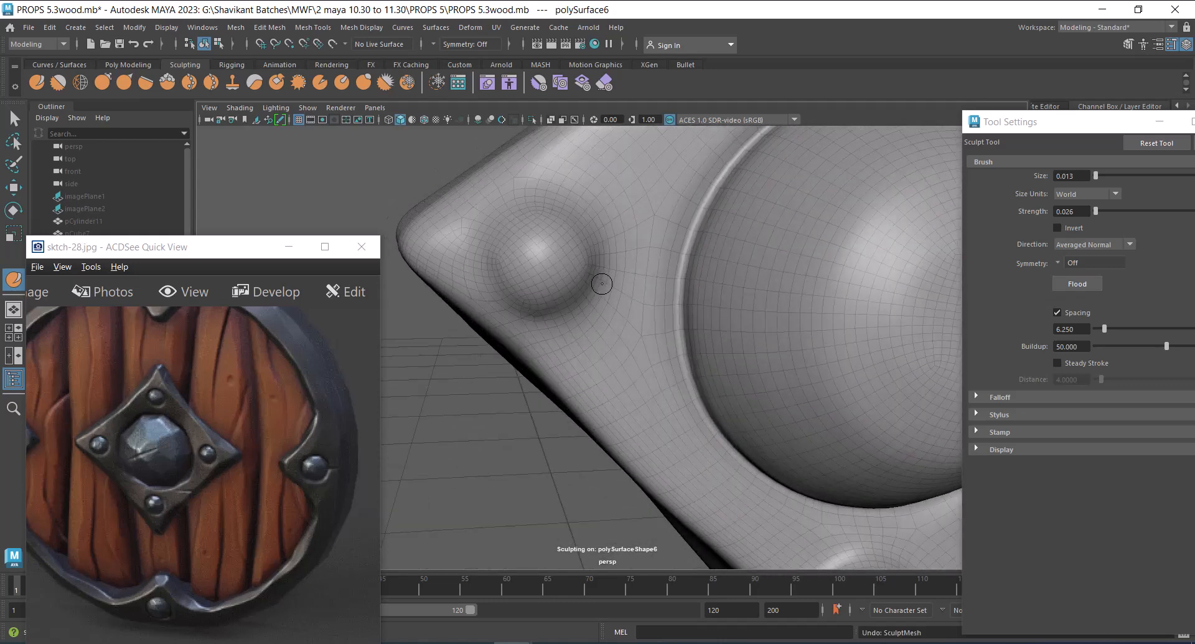
- Smooth the diamond plate mesh with one division and move the reference image aside
key("w")
left_click(484, 450)
left_click(545, 380)
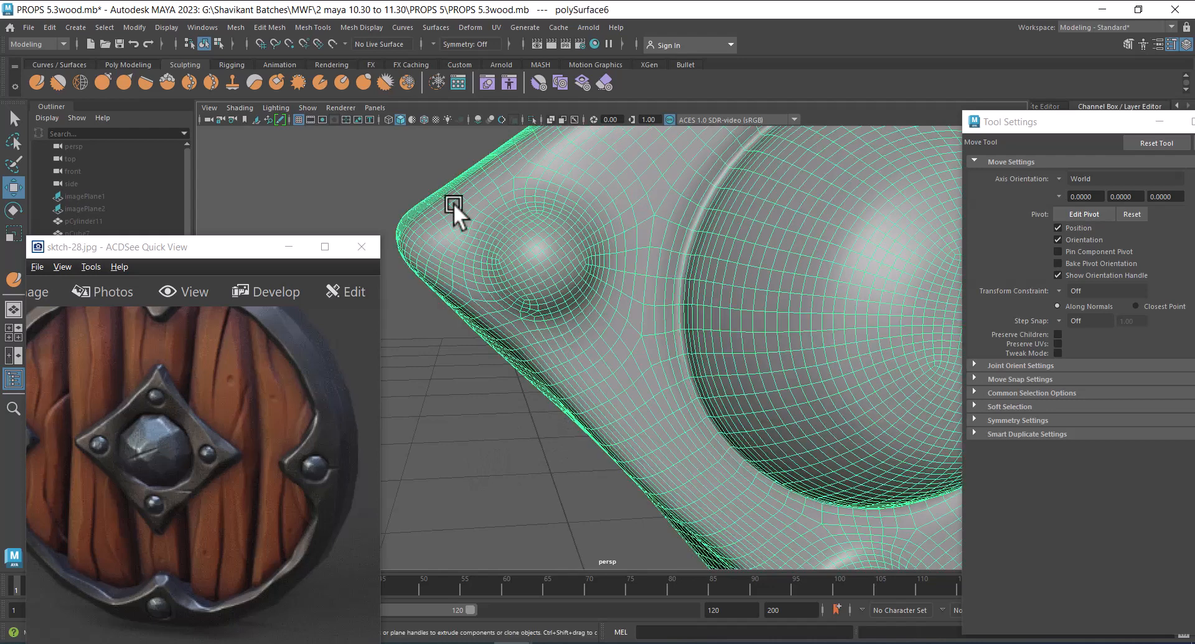
right_click(394, 173, "shift")
left_click(382, 246)
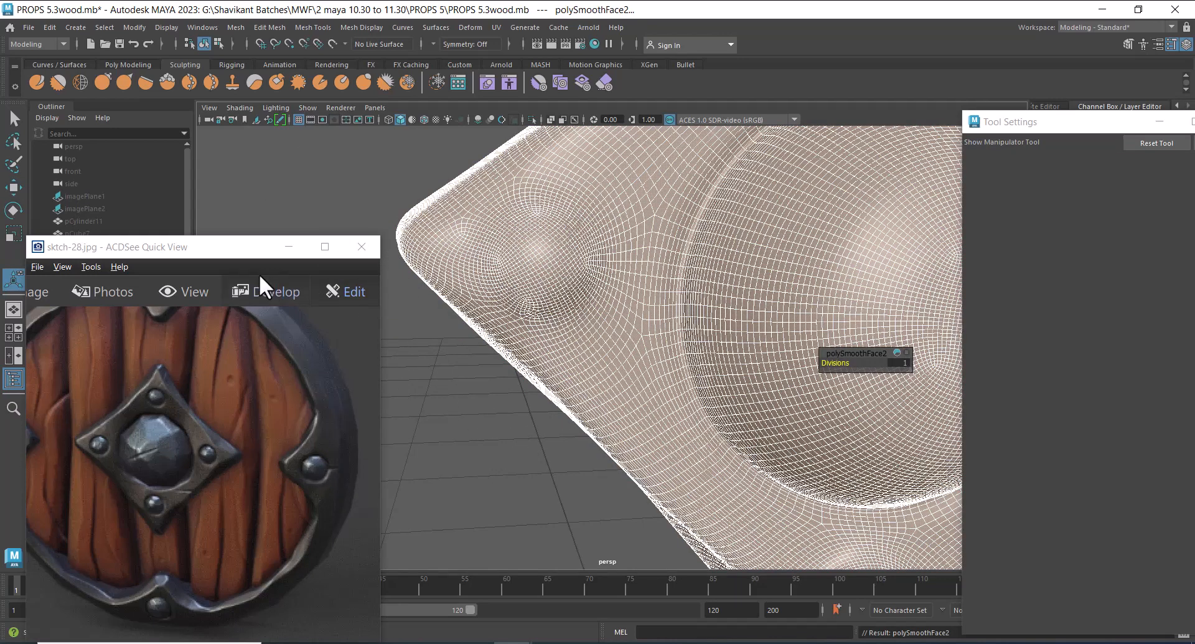
left_click_drag(216, 249, 158, 222)
- Activate the Sculpt tool with size 0.010 and strength 0.010 and start a groove at the left rivet's upper edge
right_click_drag(510, 349, 438, 286, "alt")
left_click_drag(438, 287, 523, 337, "alt")
right_click_drag(523, 336, 564, 401, "alt")
middle_click_drag(616, 342, 566, 415, "alt")
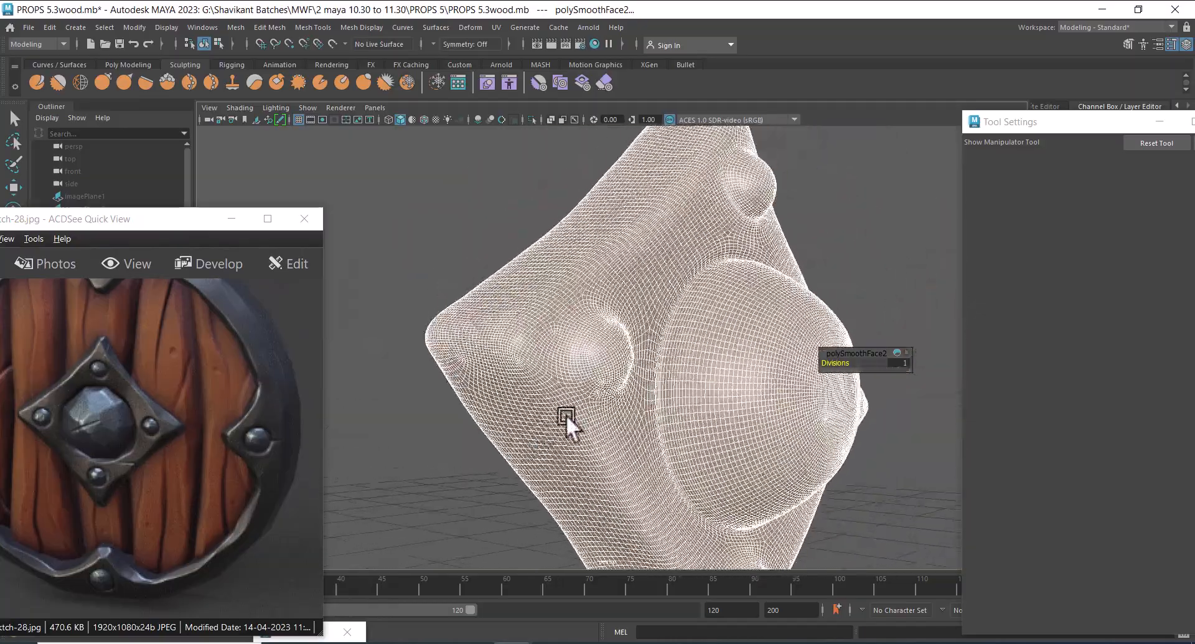
left_click_drag(566, 415, 538, 416, "alt")
left_click_drag(475, 257, 392, 175, "alt")
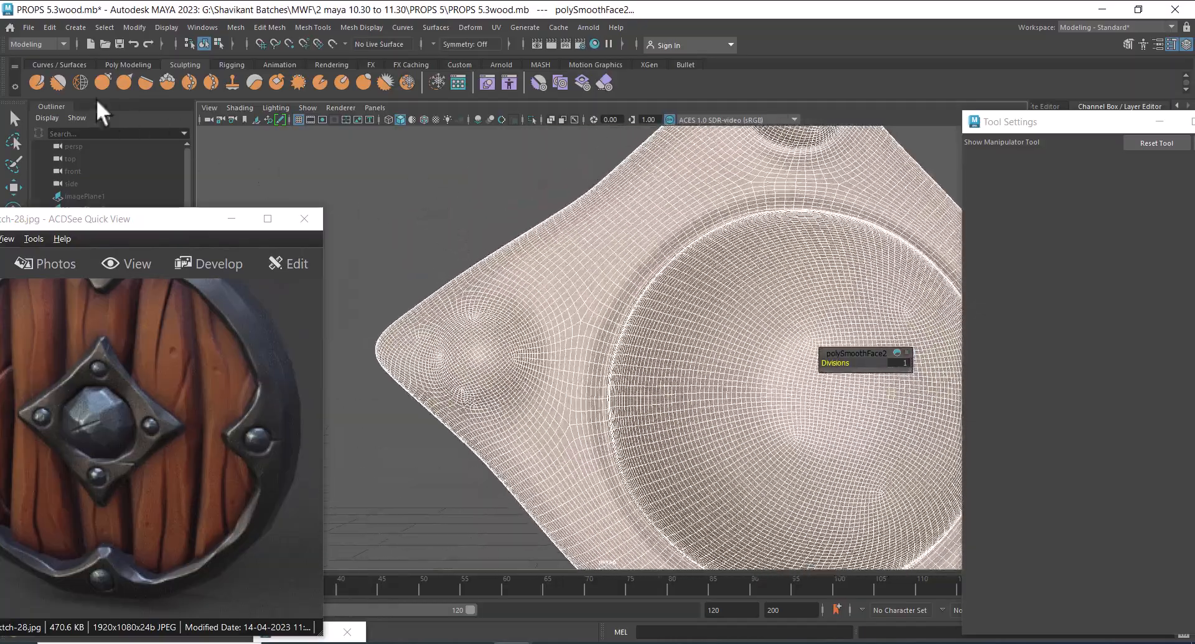
left_click(41, 83)
left_click_drag(517, 313, 579, 339, "alt")
mouse_move(560, 365)
right_mouse_down("alt")
mouse_move(611, 414)
mouse_move(595, 398)
right_mouse_up("alt")
key("b")
mouse_move(567, 314)
left_mouse_down()
mouse_move(551, 293)
mouse_move(592, 292)
left_mouse_up()
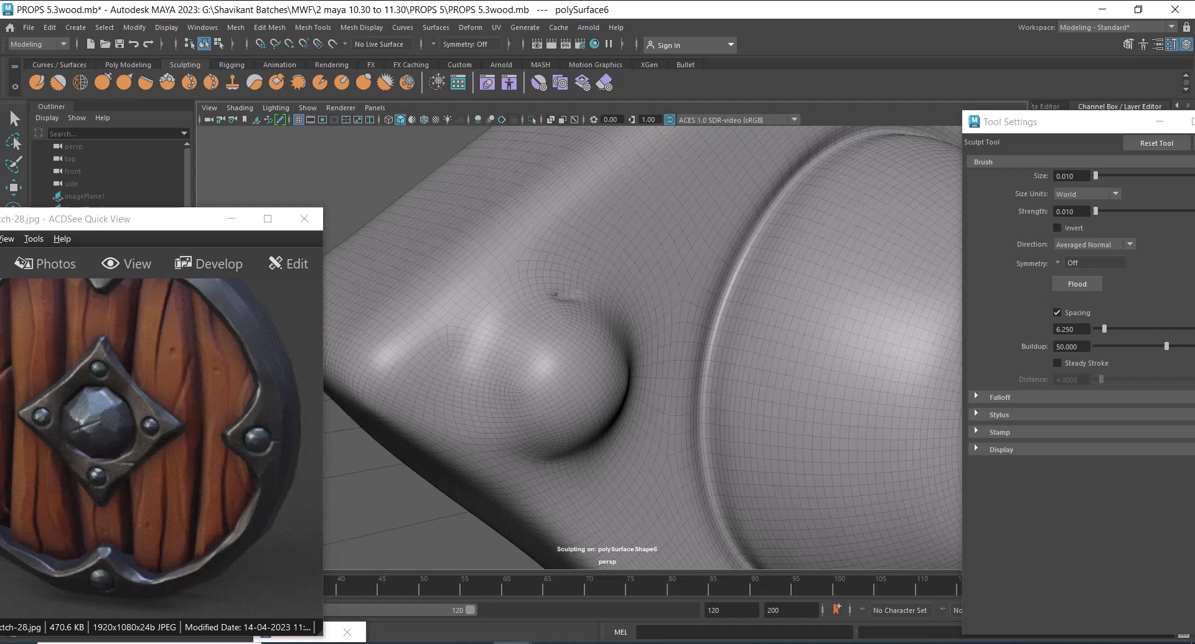
- Sculpt the groove around the remaining circumference of the left rivet
mouse_move(513, 307)
left_mouse_down()
mouse_move(484, 367)
mouse_move(495, 414)
left_mouse_up()
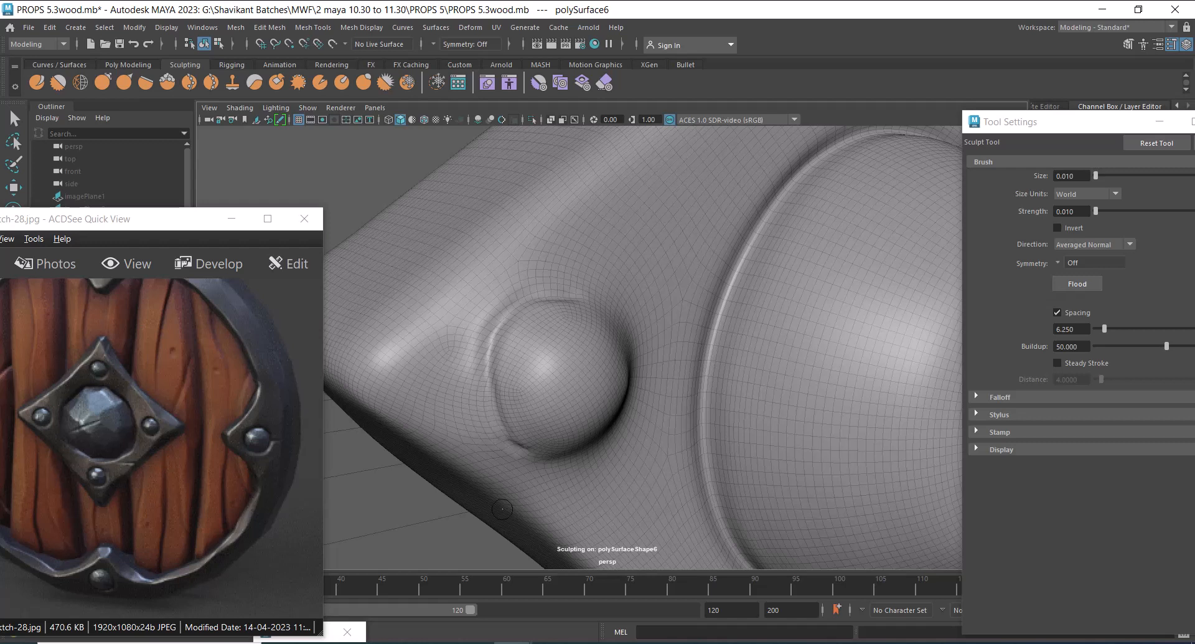
left_click_drag(502, 509, 508, 425, "alt")
mouse_move(487, 372)
left_mouse_down()
mouse_move(529, 386)
mouse_move(588, 372)
mouse_move(374, 530)
left_mouse_up()
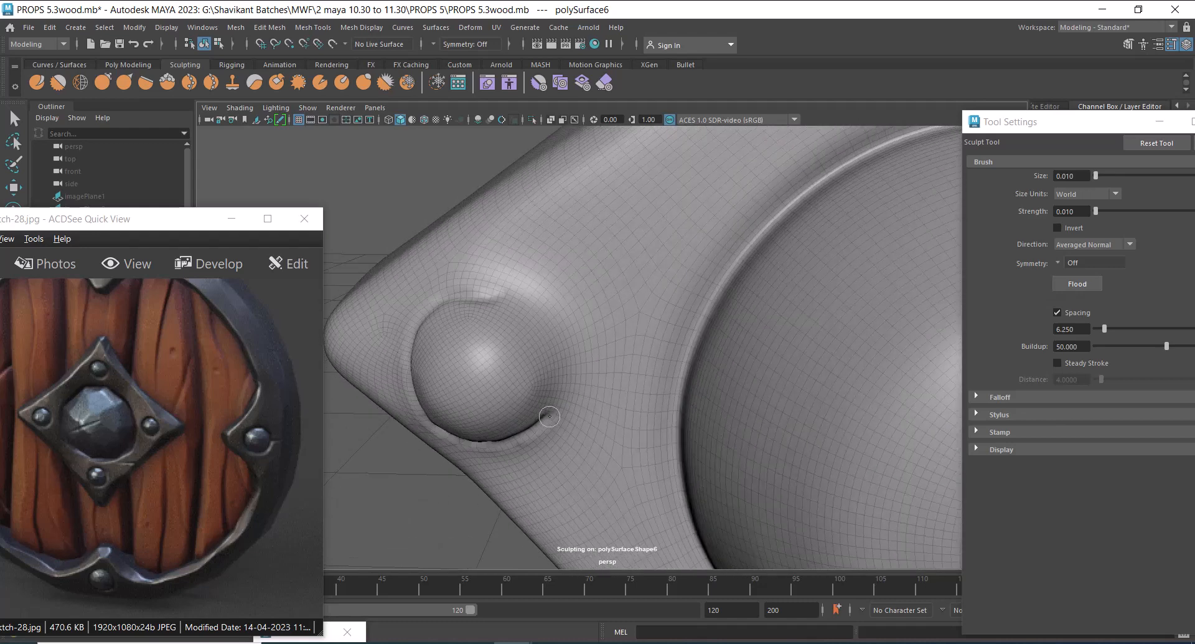
mouse_move(550, 416)
left_mouse_down()
mouse_move(562, 381)
mouse_move(548, 347)
mouse_move(503, 305)
left_mouse_up()
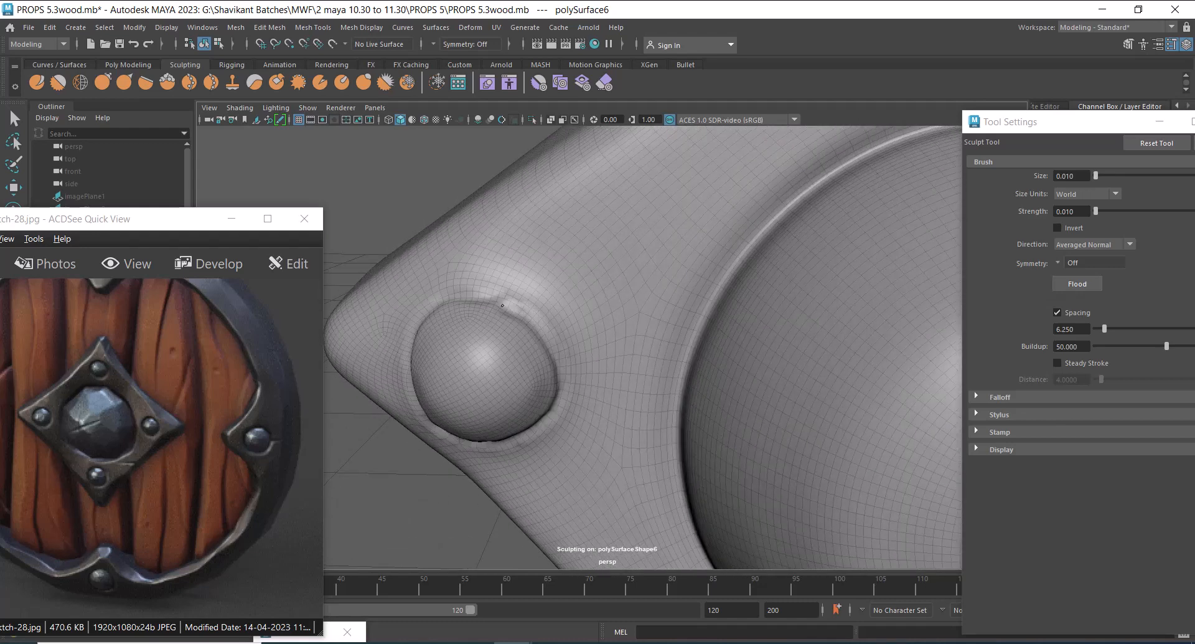
- Examine the whole diamond plate and the uncarved bottom rivet from several angles
right_click_drag(548, 387, 406, 145, "alt")
left_click_drag(585, 339, 624, 347, "alt")
right_click_drag(624, 347, 678, 406, "alt")
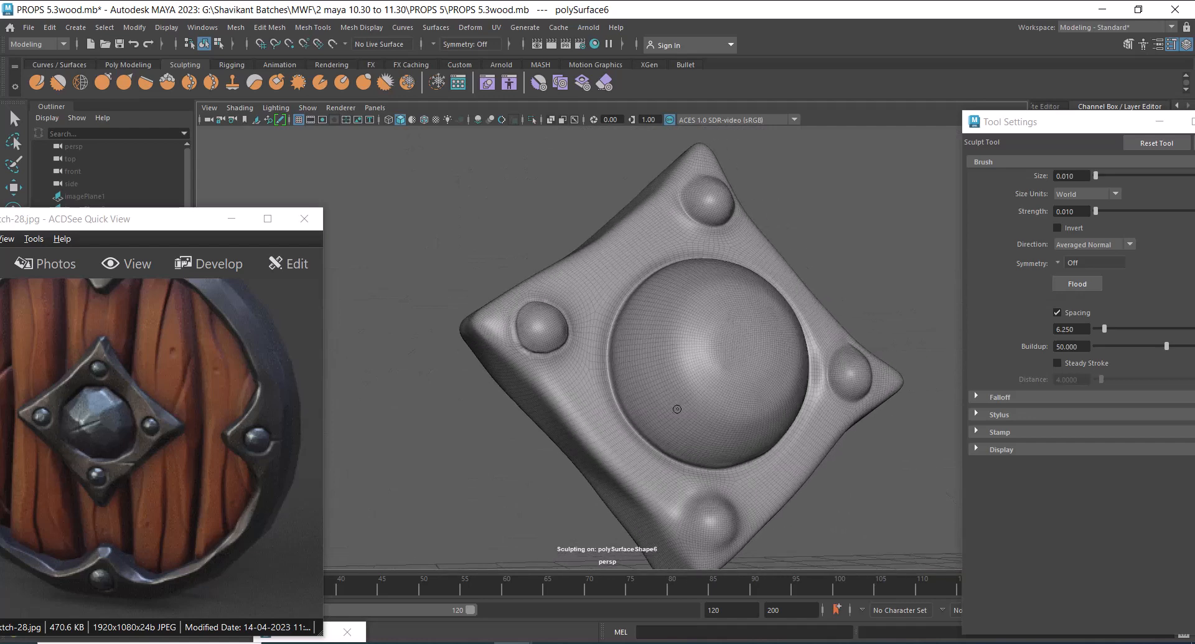
left_click_drag(677, 406, 716, 392, "alt")
middle_click_drag(716, 392, 710, 332, "alt")
right_click_drag(710, 331, 772, 430, "alt")
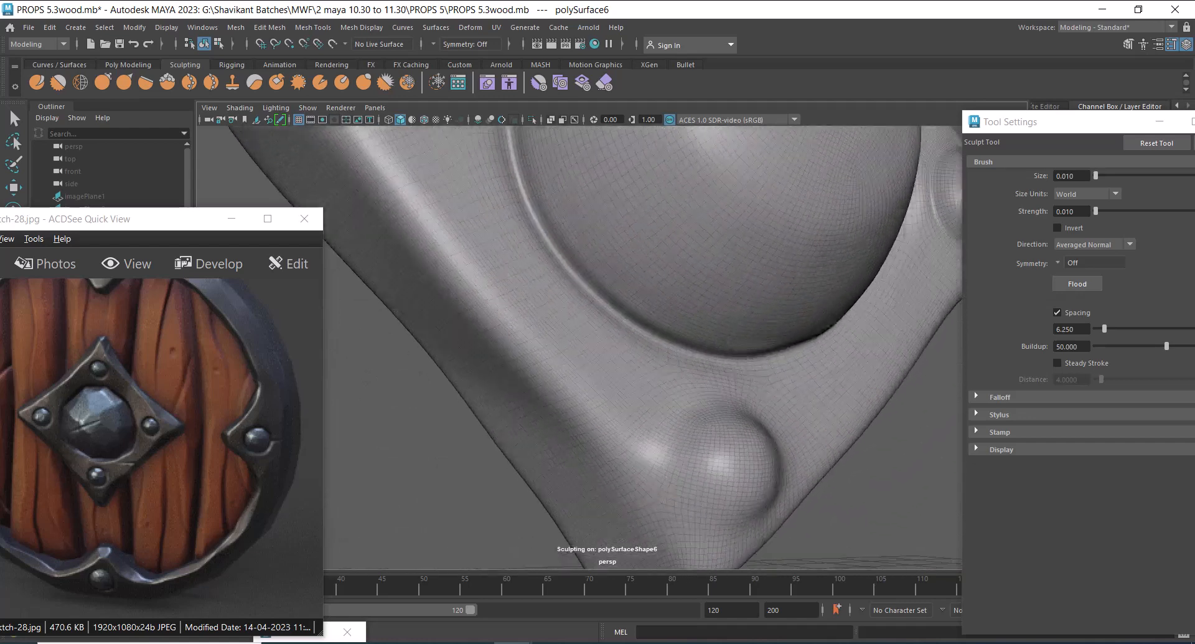
left_click_drag(772, 430, 731, 447, "alt")
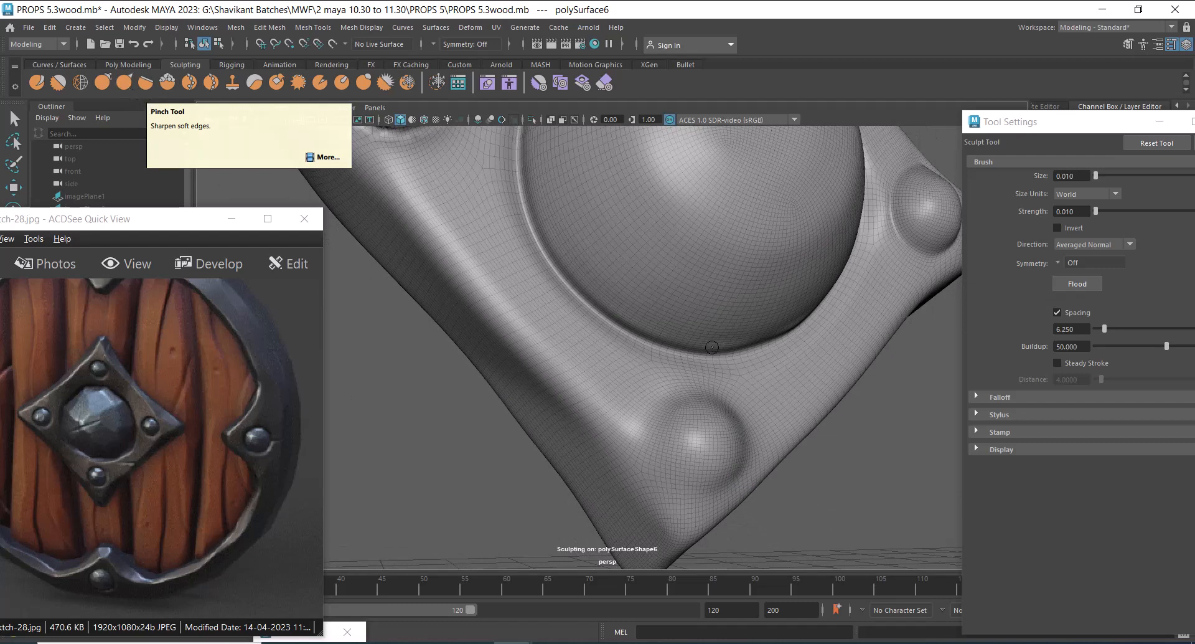
left_click_drag(696, 430, 719, 439, "alt")
key("space")
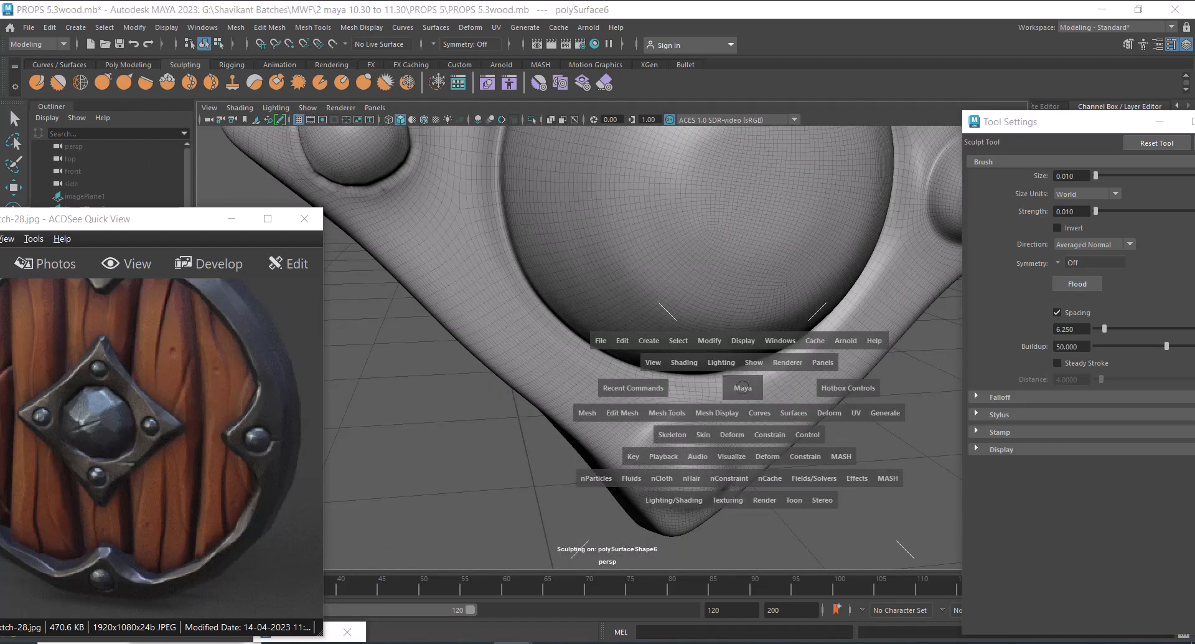
key("space")
key("f")
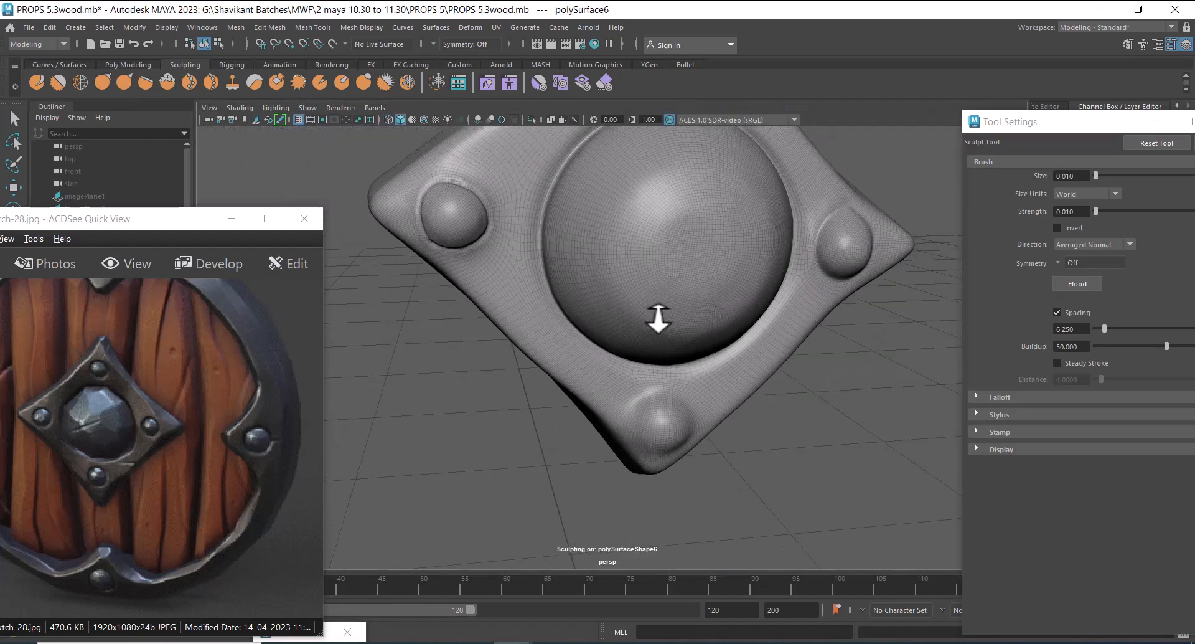
- Switch to the Knife brush and try a cut beside the bottom rivet, undoing the stroke
right_click(661, 249, "ctrl+shift")
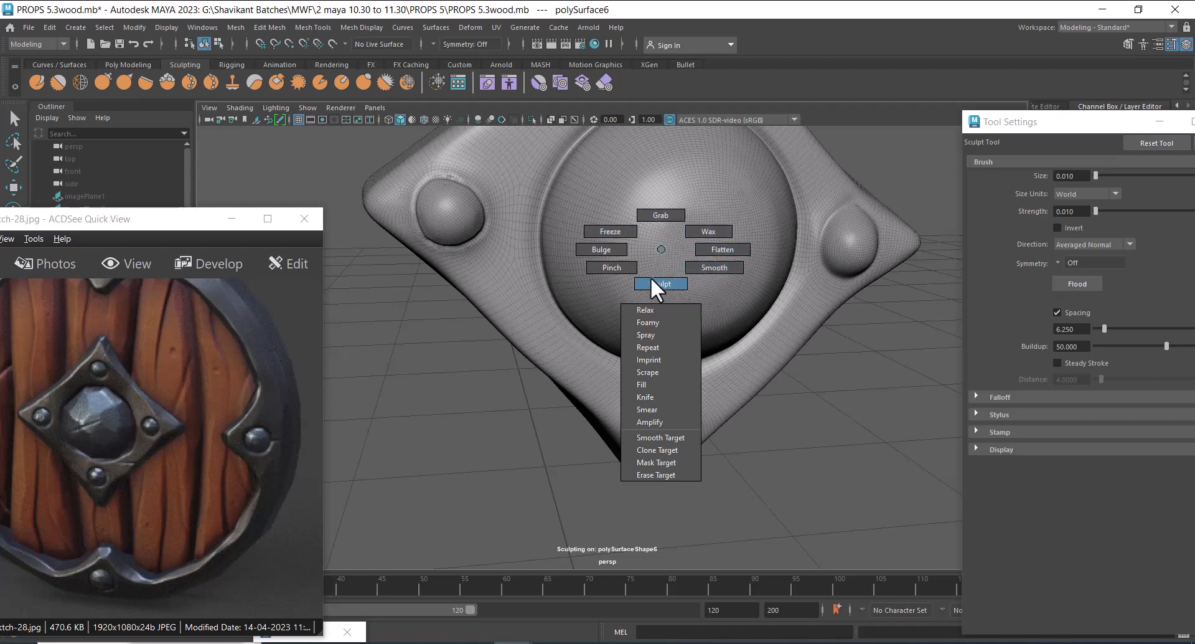
left_click(647, 397)
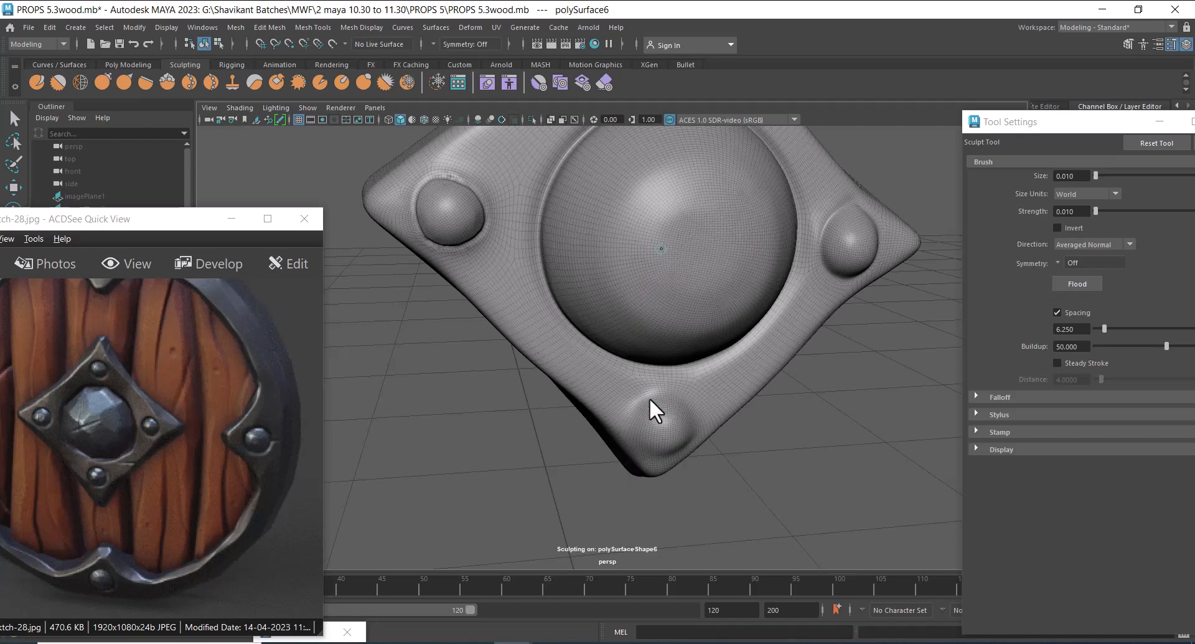
left_click_drag(614, 375, 628, 436, "alt")
mouse_move(621, 376)
left_mouse_down()
mouse_move(588, 416)
mouse_move(698, 404)
left_mouse_up()
key("ctrl+z")
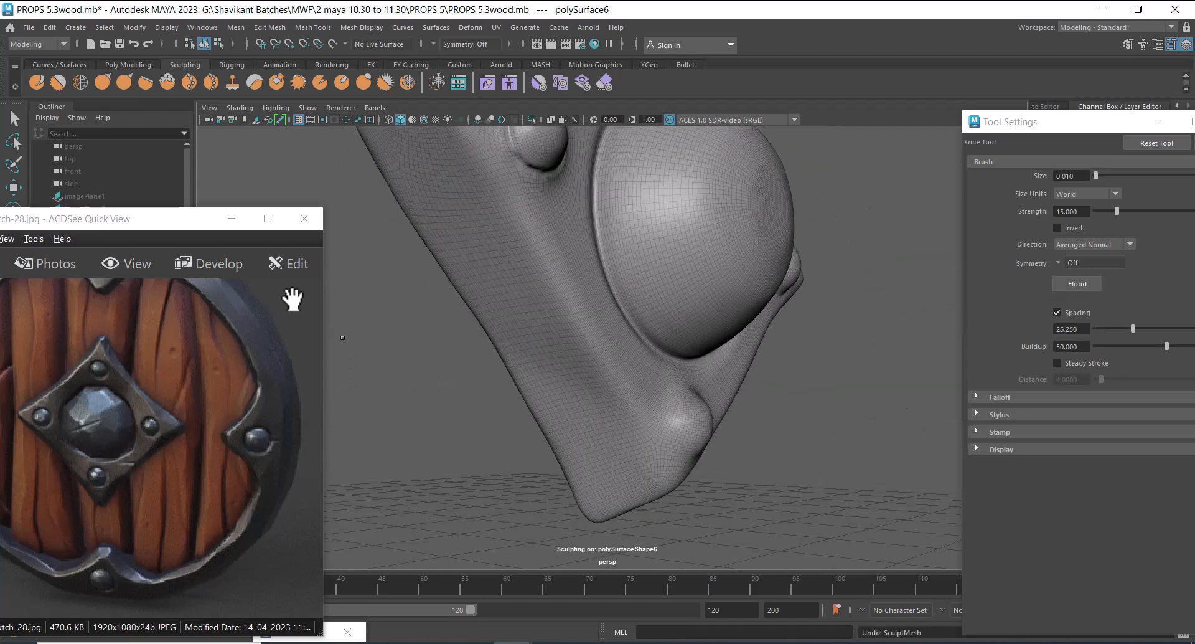
- Minimize the reference image and set the Knife brush strength to 0.200
left_click(232, 218)
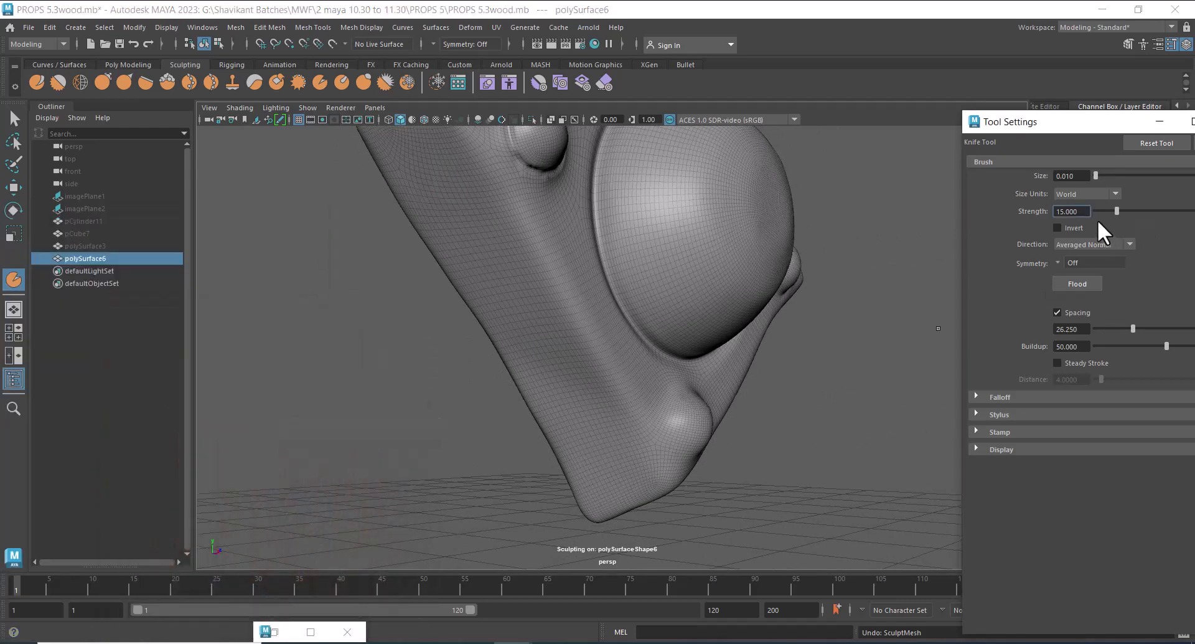
double_click(1071, 211)
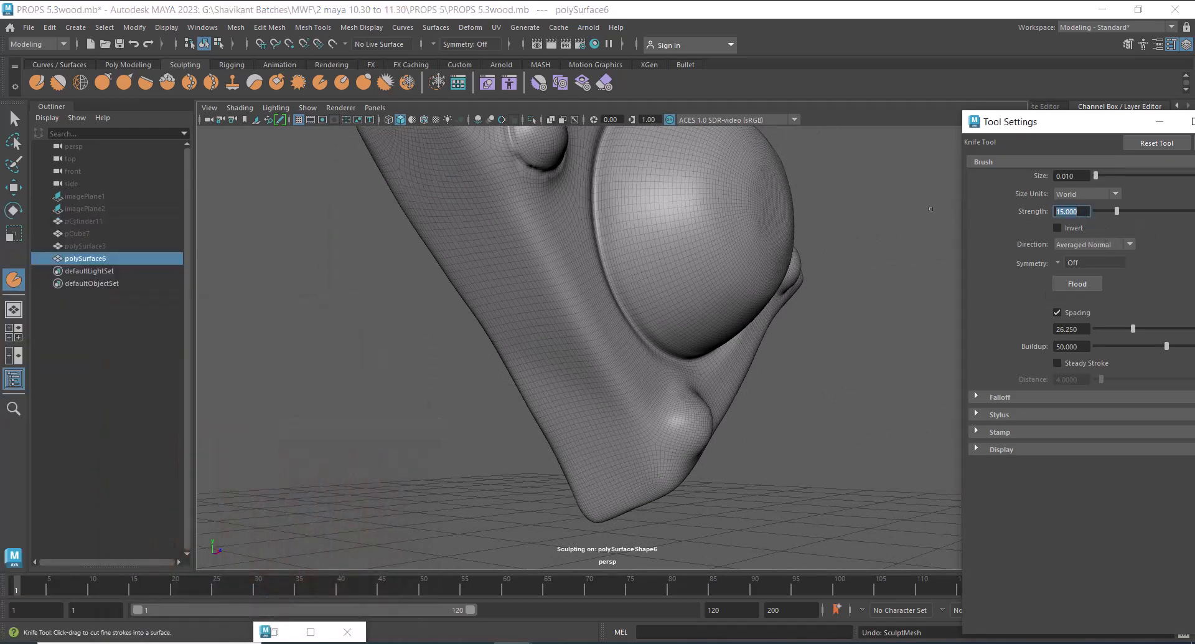
left_click_drag(930, 209, 636, 397, "alt")
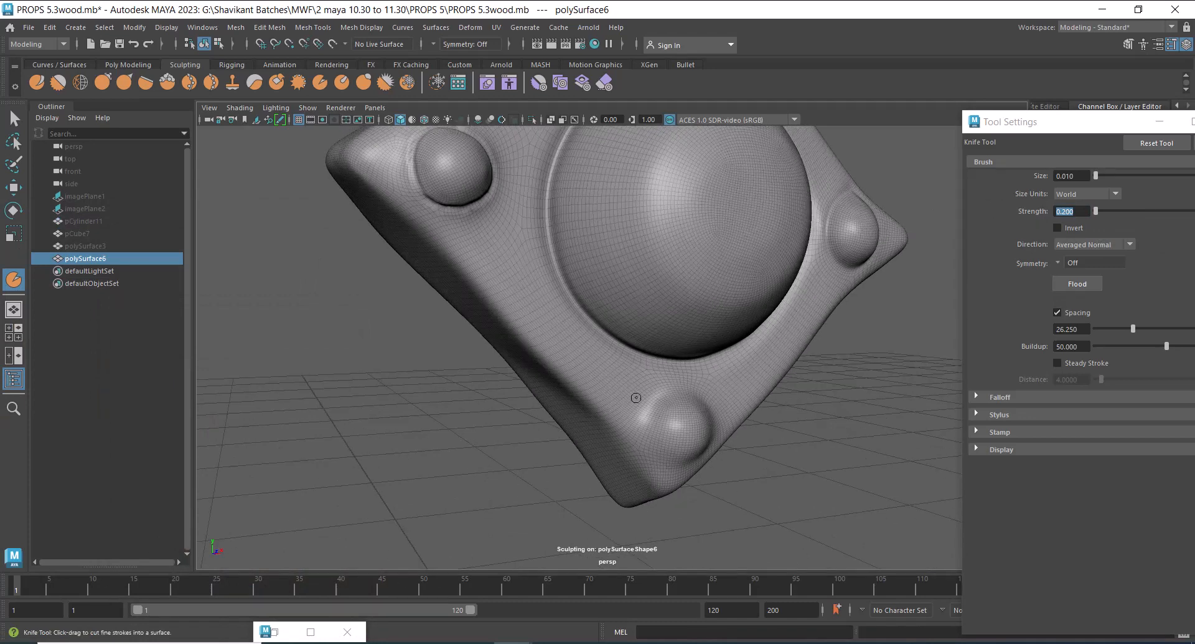
- Try knife cuts around the edge of the bottom rivet at strength 0.200 and undo them
right_click_drag(663, 381, 744, 508, "alt")
middle_click_drag(745, 508, 664, 413, "alt")
right_click_drag(664, 413, 683, 459, "alt")
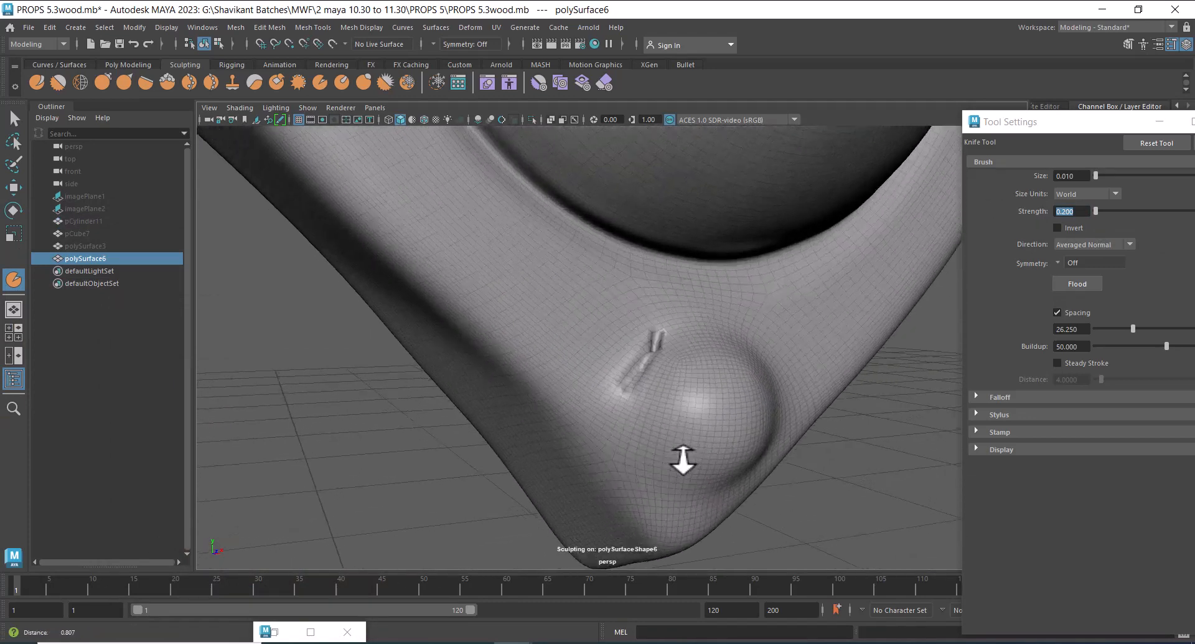
mouse_move(683, 459)
left_mouse_down("alt")
mouse_move(722, 470)
mouse_move(700, 467)
left_mouse_up("alt")
key("ctrl+z")
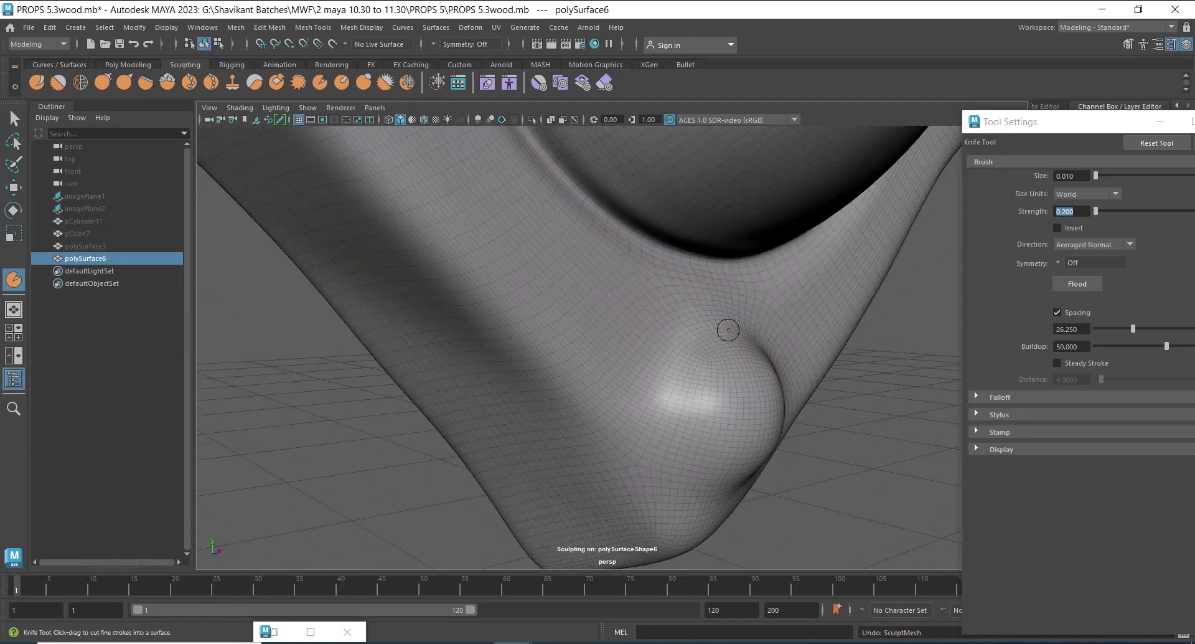
mouse_move(737, 323)
left_mouse_down()
mouse_move(661, 364)
mouse_move(651, 420)
mouse_move(660, 451)
mouse_move(772, 474)
left_mouse_up()
key("ctrl+z")
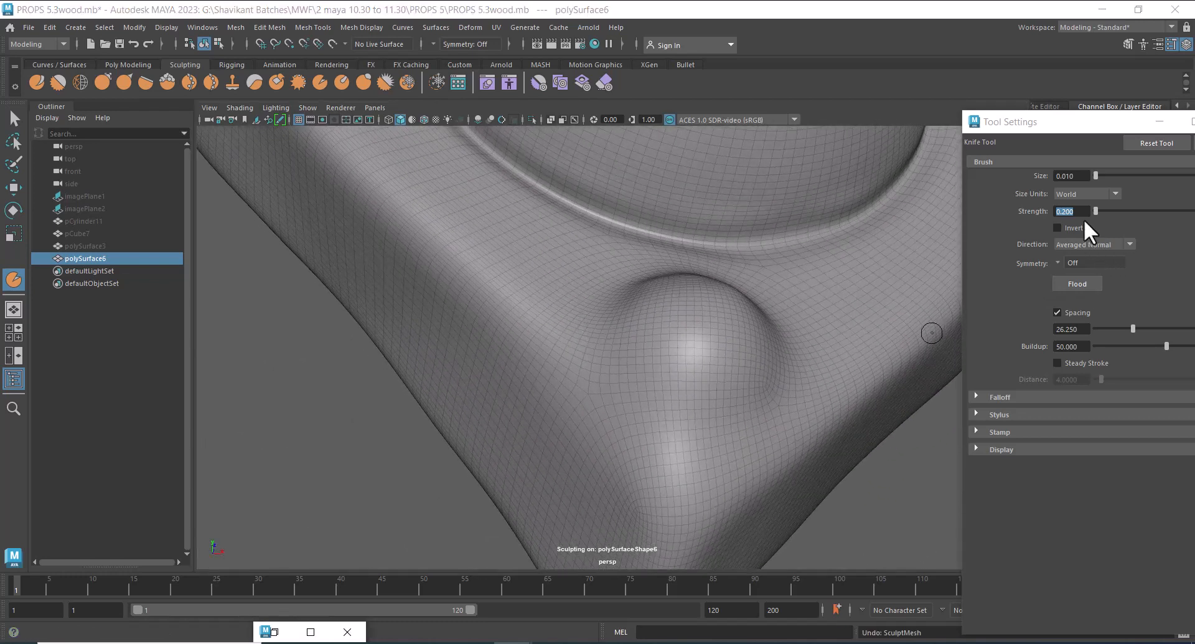
- Lower the Knife brush strength to 0.014 for a gentler cut around the bottom rivet
left_click_drag(706, 355, 702, 387, "alt")
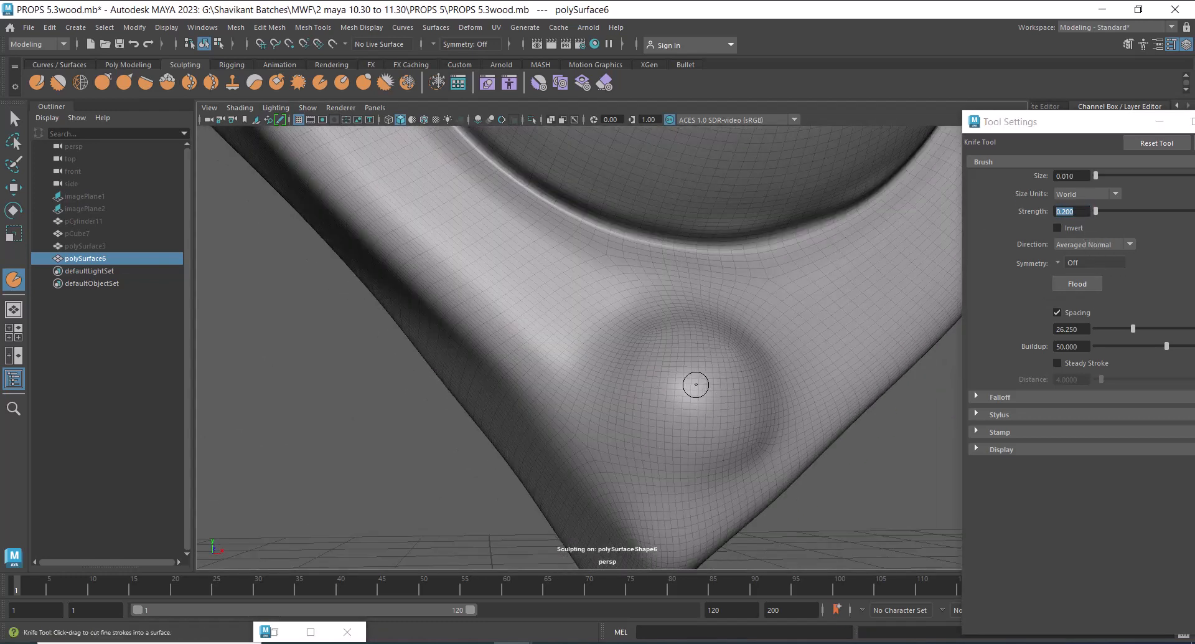
right_click(697, 384)
key("m")
left_click_drag(693, 375, 693, 373)
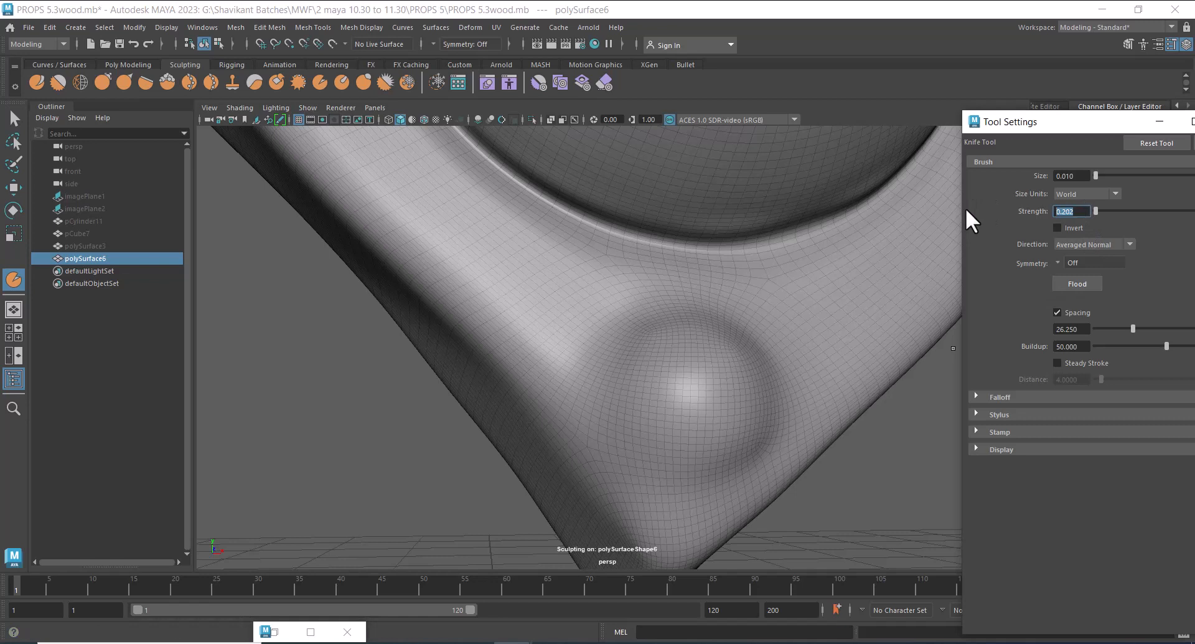
type("0.02")
key("Return")
mouse_move(657, 384)
left_mouse_down("alt")
mouse_move(669, 366)
mouse_move(659, 355)
left_mouse_up("alt")
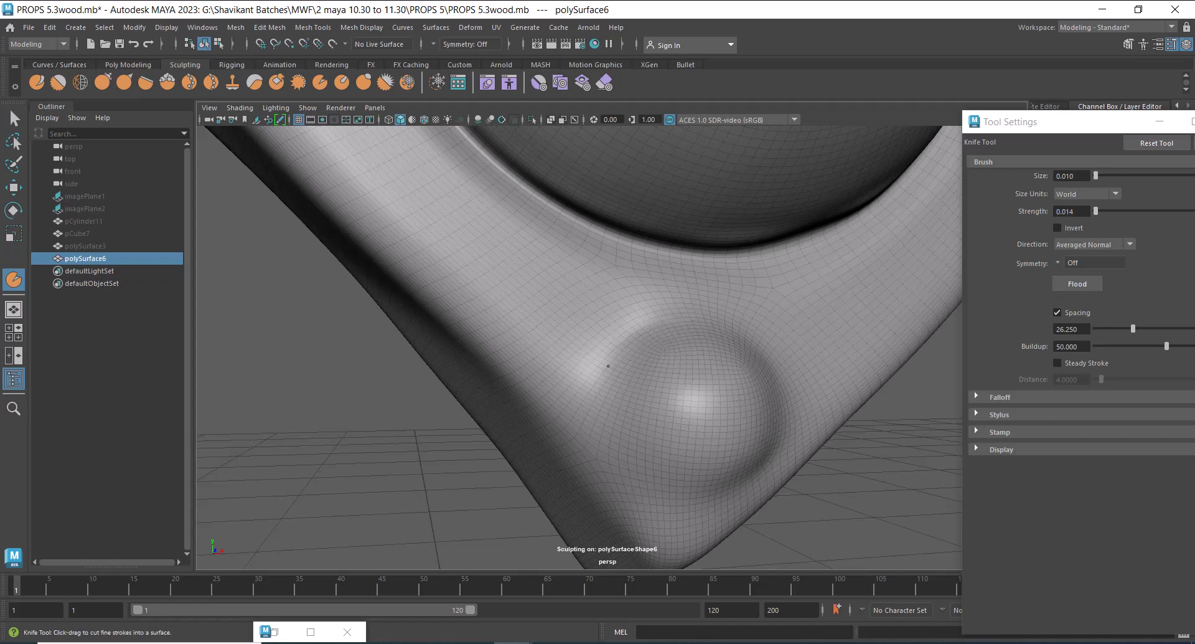
- Cut a groove all the way around the edge of the bottom rivet with the Knife brush at strength 0.034
mouse_move(704, 371)
left_mouse_down()
mouse_move(701, 330)
mouse_move(714, 325)
left_mouse_up()
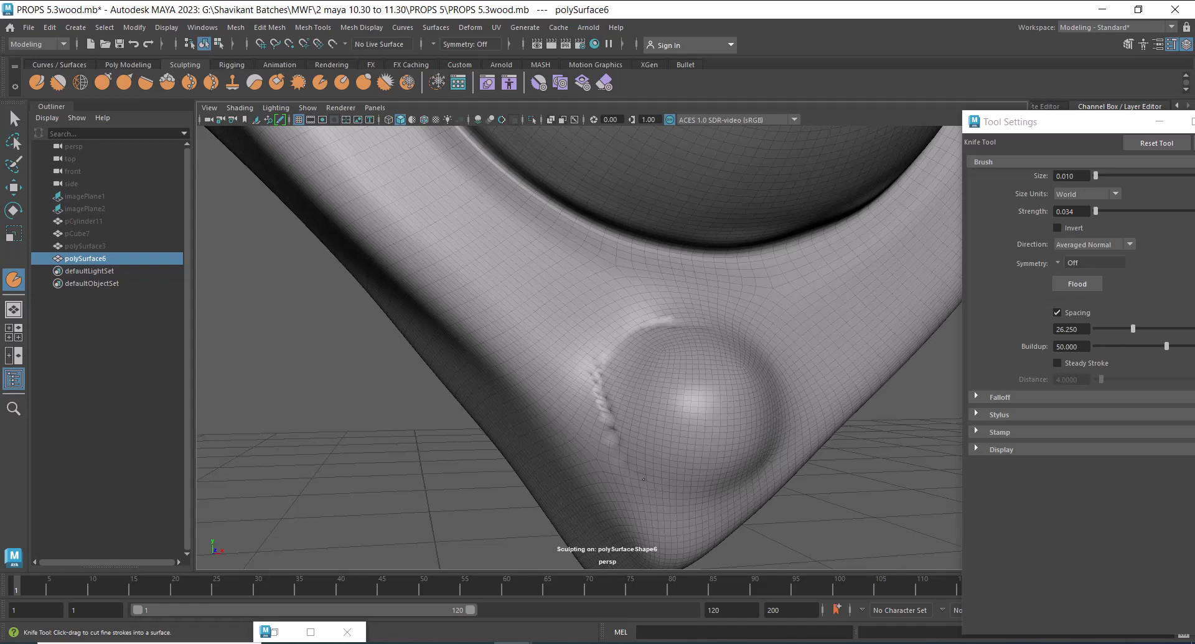
left_click_drag(739, 489, 652, 471, "alt")
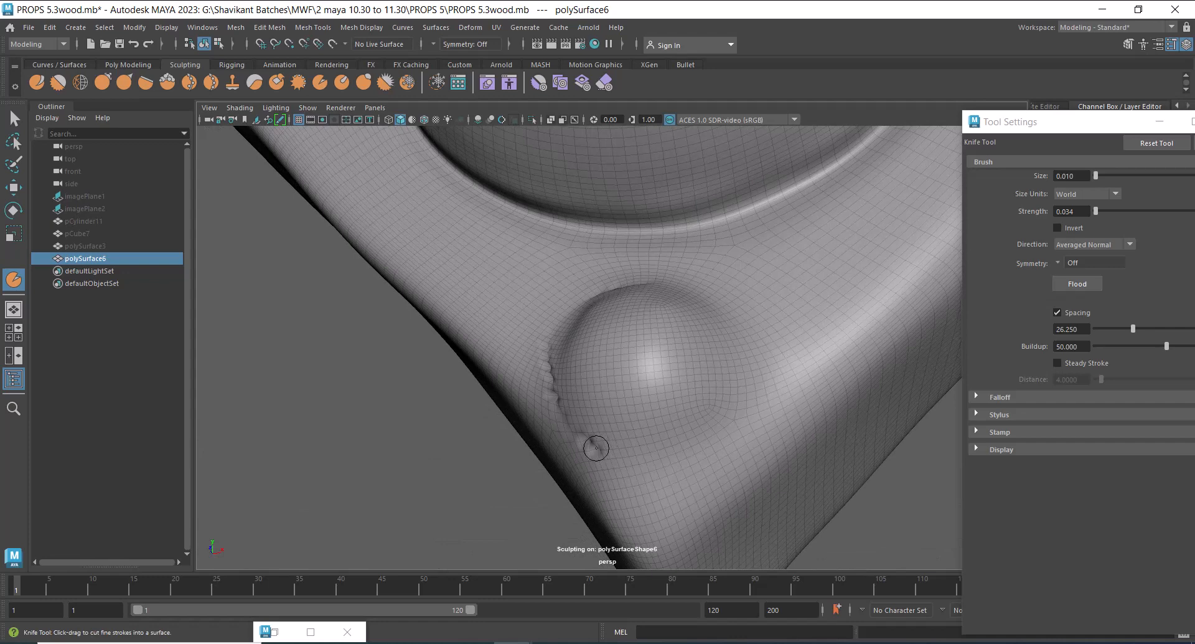
left_click_drag(739, 407, 723, 441, "alt")
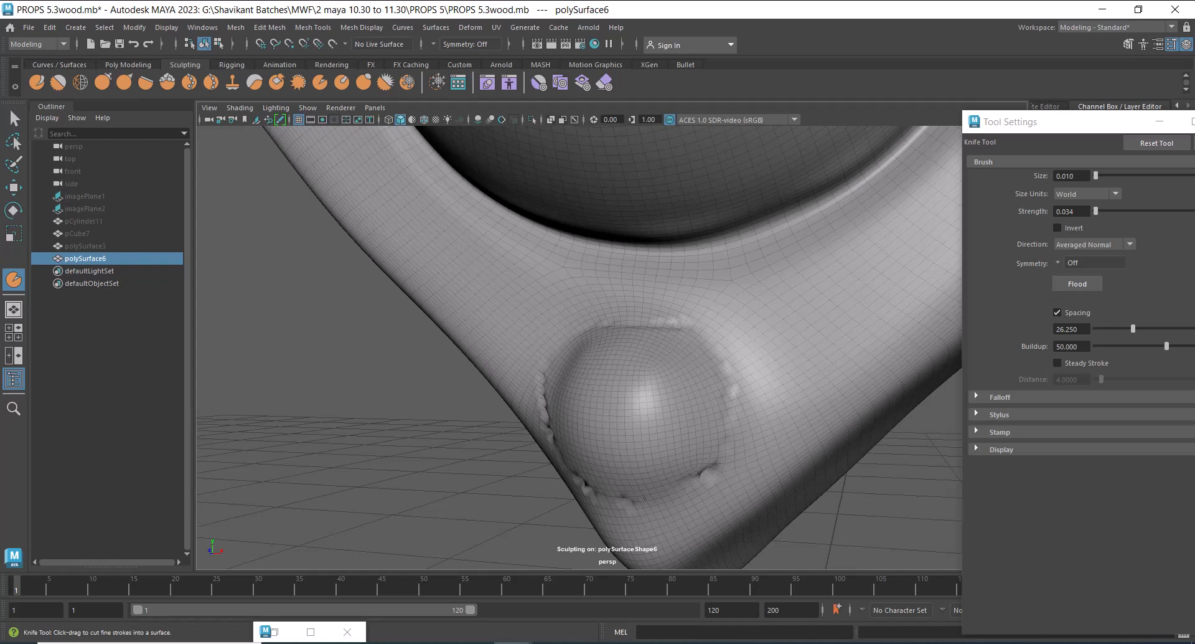
left_click_drag(599, 498, 640, 469, "alt")
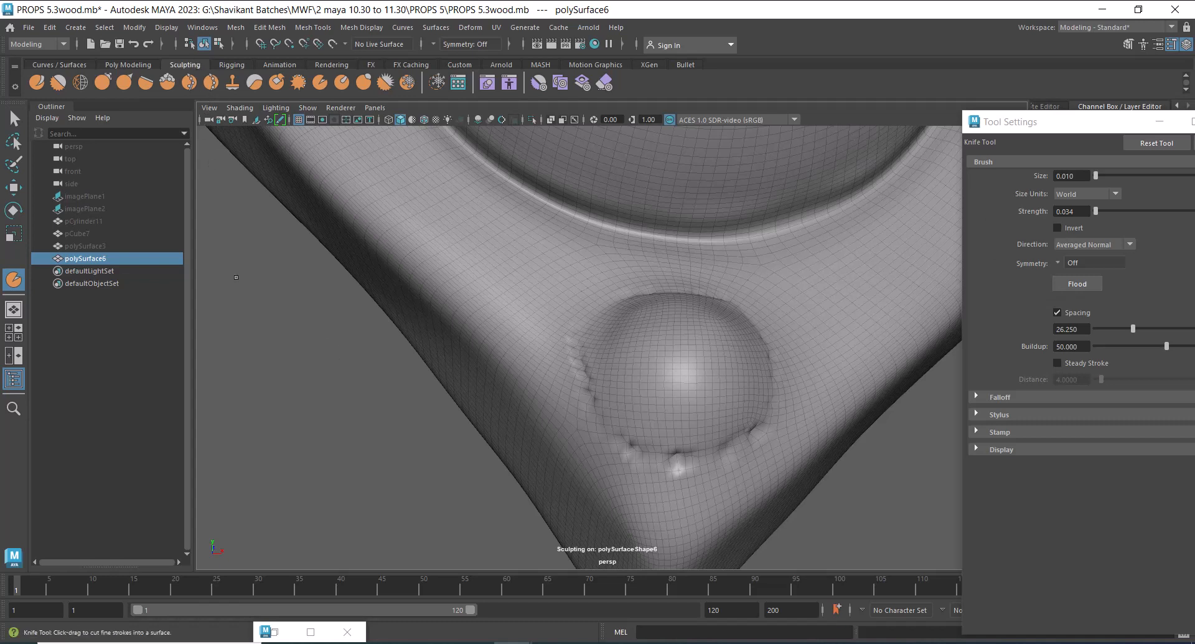
- Switch to the Sculpt brush at size 0.010 and strength 0.010 and rework the rim around the bottom rivet
left_click(36, 82)
left_click_drag(552, 301, 712, 470, "alt")
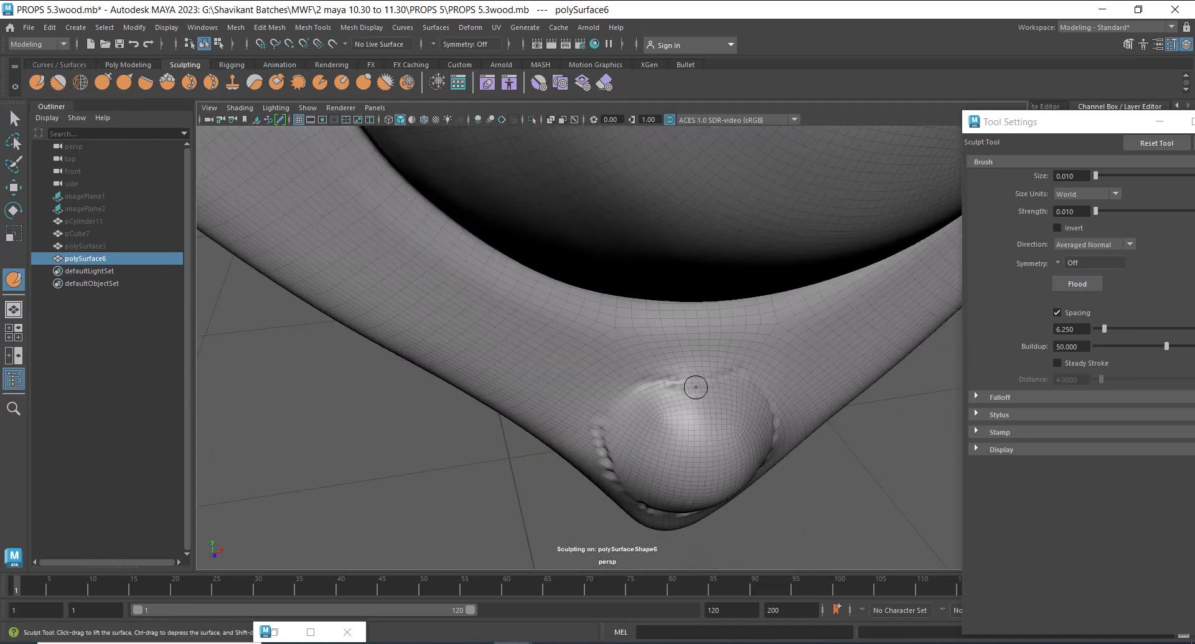
mouse_move(697, 377)
left_mouse_down()
mouse_move(615, 416)
mouse_move(575, 467)
left_mouse_up()
key("ctrl+z")
mouse_move(576, 467)
left_mouse_down("alt")
mouse_move(563, 458)
mouse_move(672, 368)
mouse_move(649, 396)
mouse_move(654, 435)
mouse_move(632, 386)
mouse_move(688, 428)
mouse_move(640, 445)
left_mouse_up("alt")
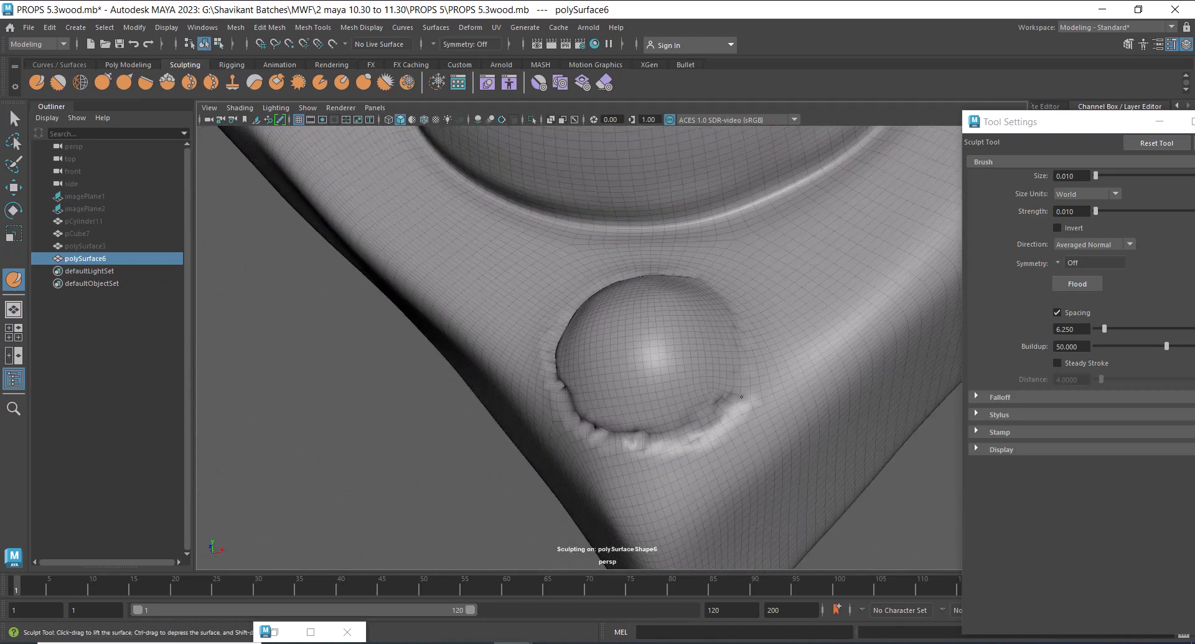
left_click_drag(747, 388, 743, 464, "alt")
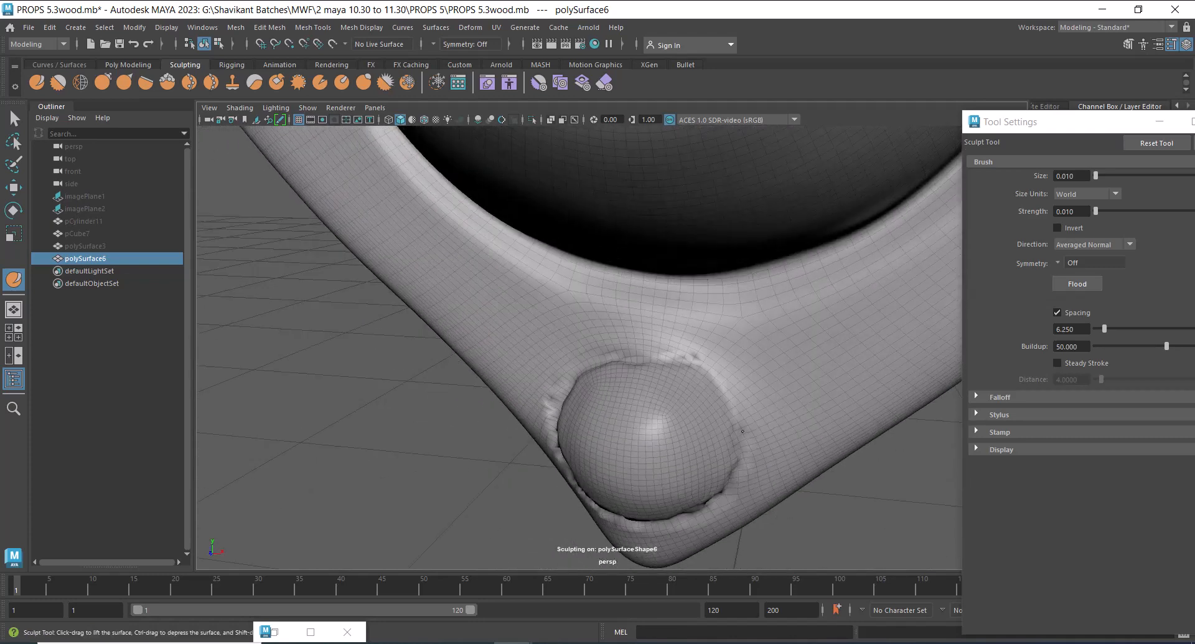
mouse_move(726, 401)
left_mouse_down()
mouse_move(698, 369)
mouse_move(660, 359)
left_mouse_up()
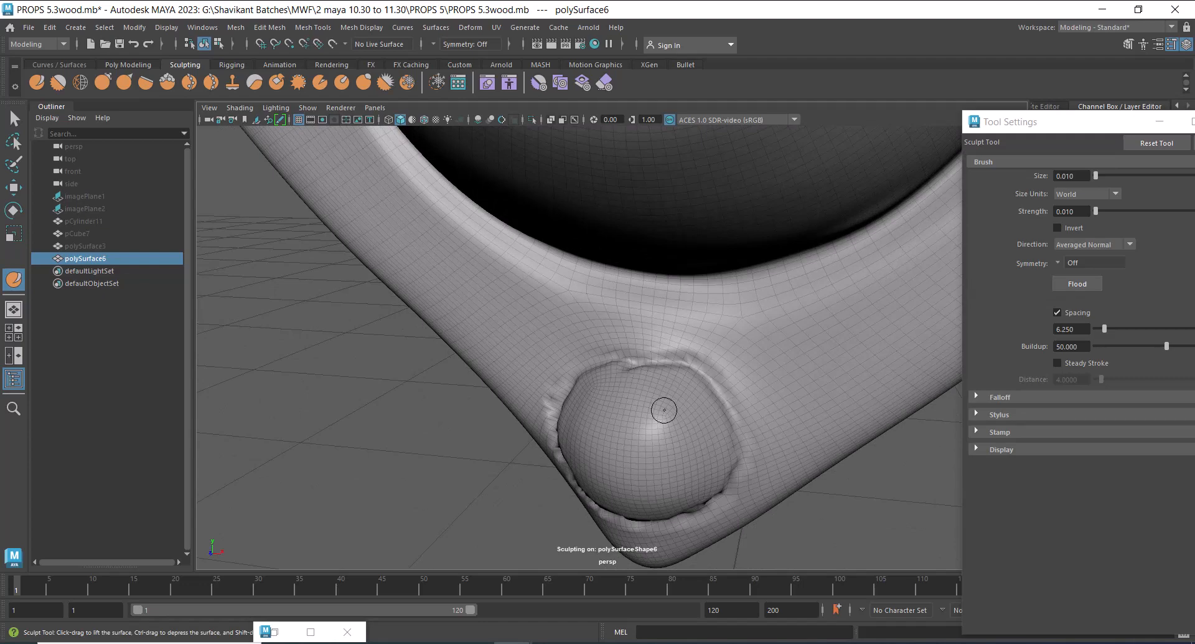
- Bring up the shield reference image and compare the whole diamond plate with it
mouse_move(665, 410)
right_mouse_down("alt")
mouse_move(573, 299)
mouse_move(624, 387)
right_mouse_up("alt")
middle_click_drag(625, 388, 543, 454, "alt")
right_click_drag(543, 454, 666, 425, "alt")
left_click_drag(667, 425, 706, 333, "alt")
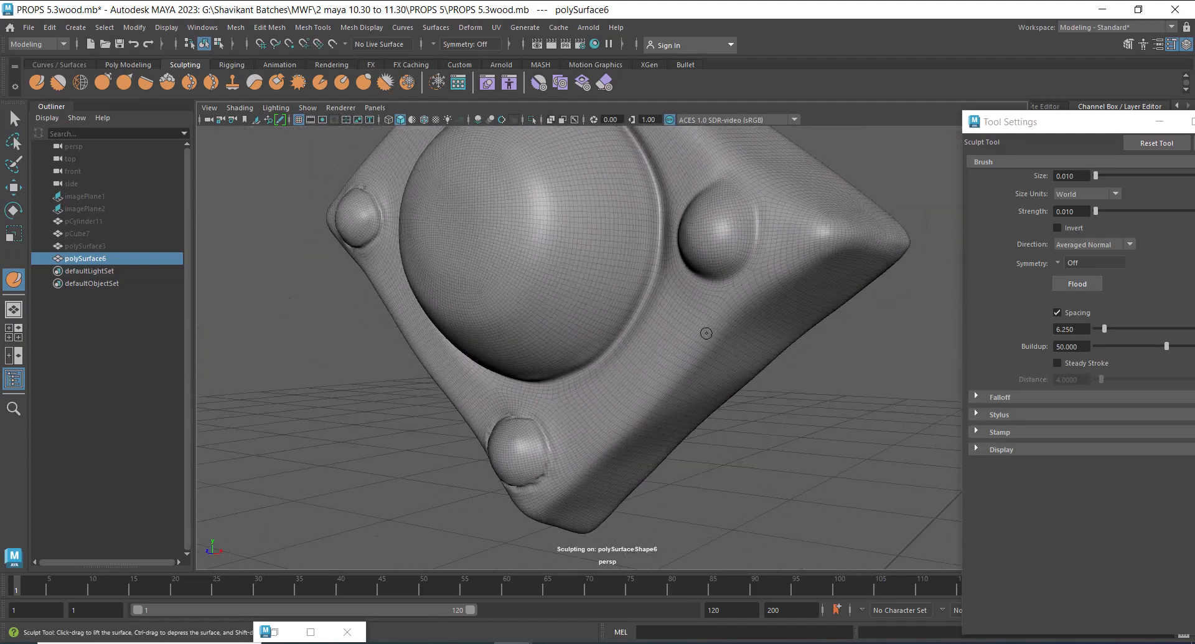
middle_click_drag(706, 333, 707, 377, "alt")
right_click_drag(708, 378, 729, 374, "alt")
left_click_drag(729, 374, 772, 367, "alt")
right_click_drag(772, 367, 644, 372, "alt")
left_click(552, 642)
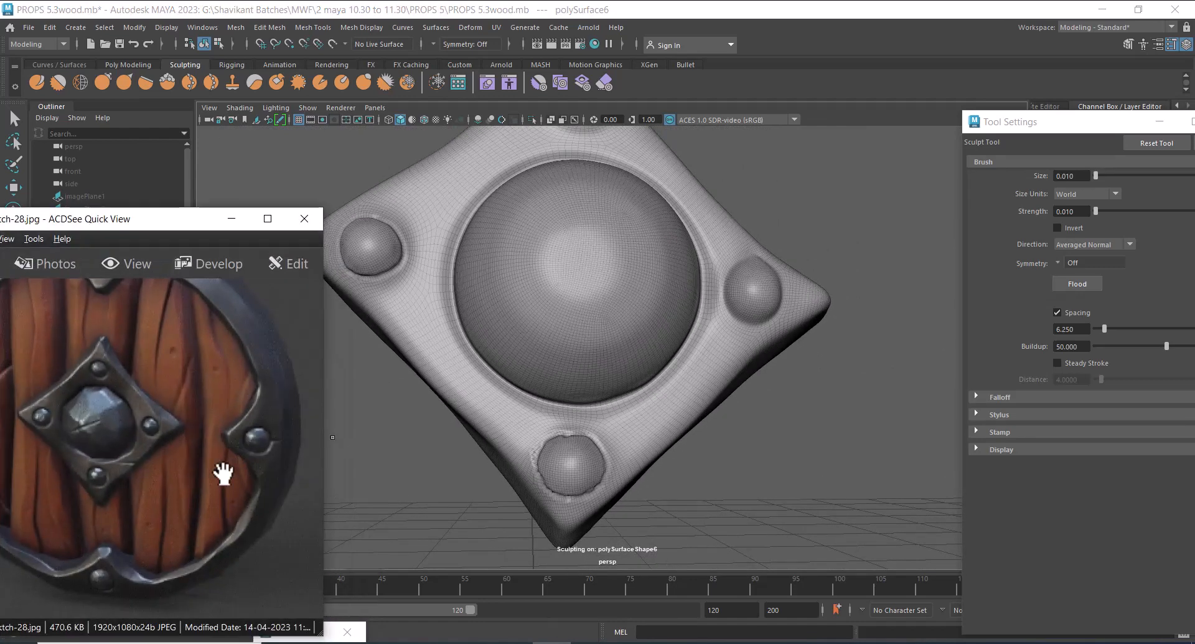
left_click_drag(498, 292, 572, 318, "alt")
left_click_drag(436, 308, 841, 378, "alt")
right_click(825, 397)
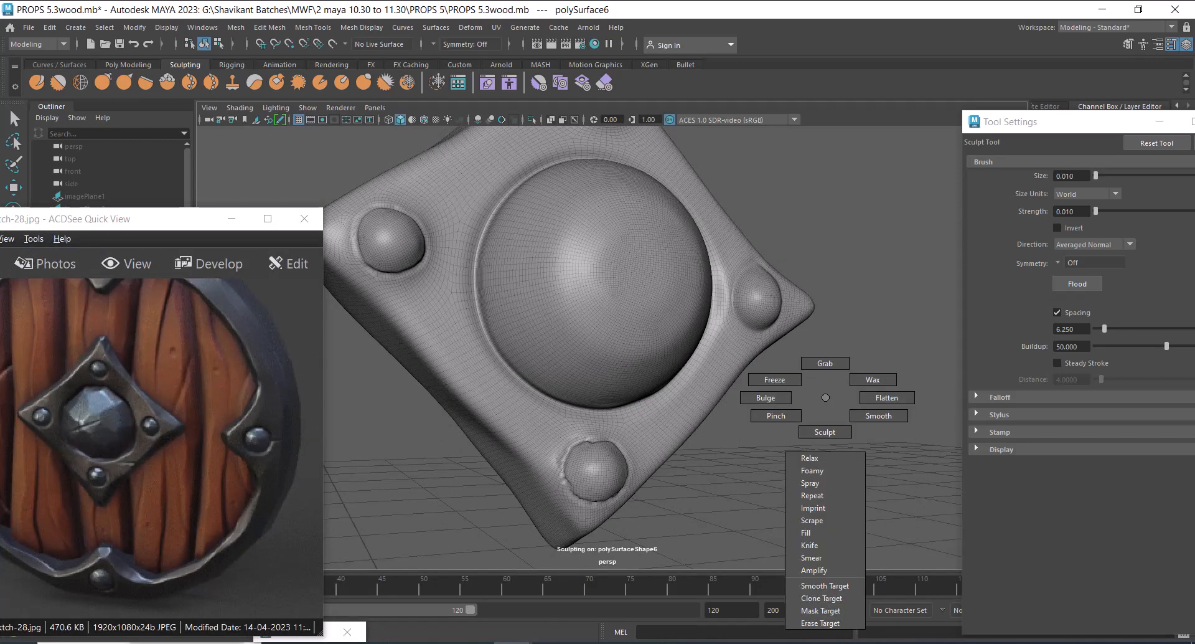
left_click(872, 379)
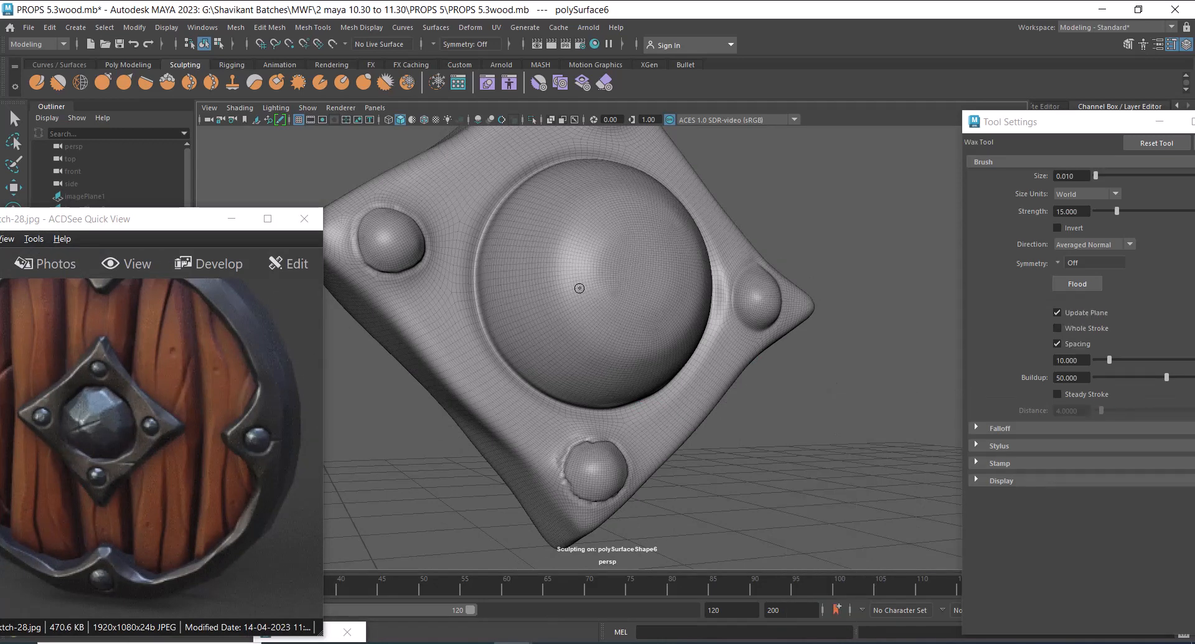
right_click_drag(580, 288, 602, 300, "alt")
key("space")
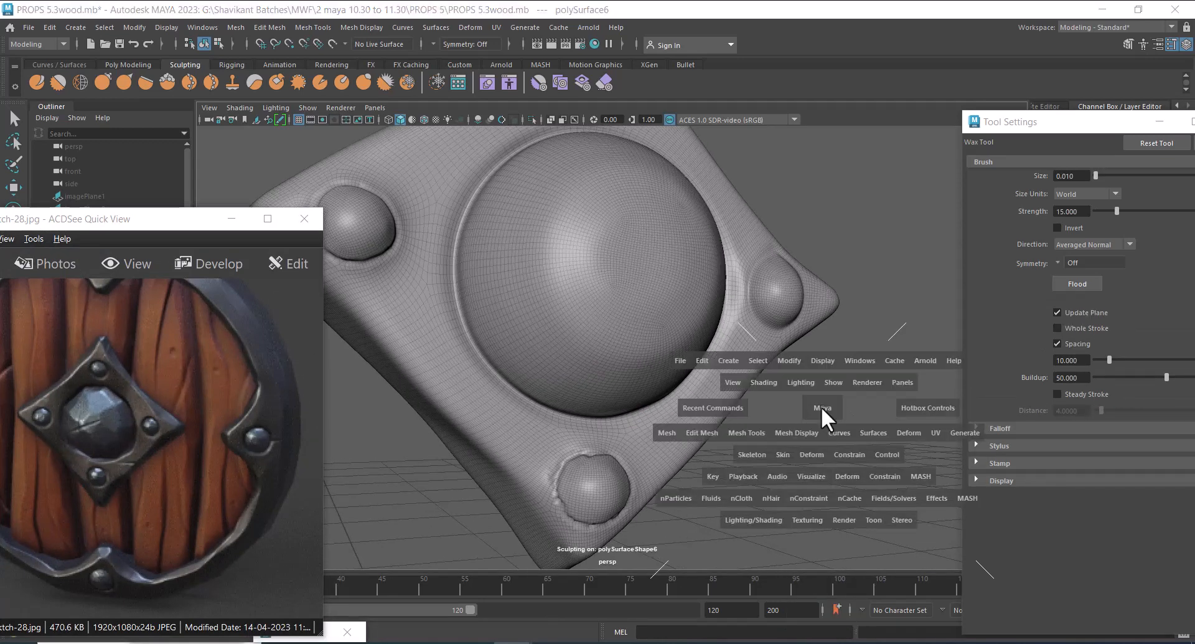
key("space")
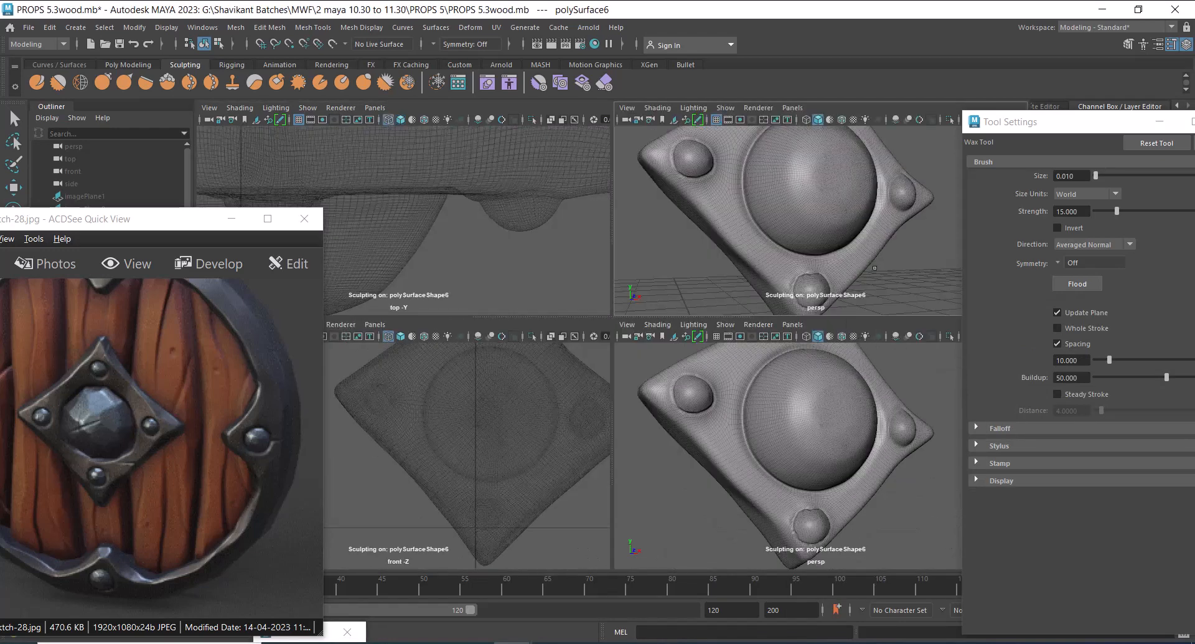
key("space")
- Set up the Flatten brush at size 0.062 with the sculpting wireframe display hidden
right_click(849, 331, "ctrl")
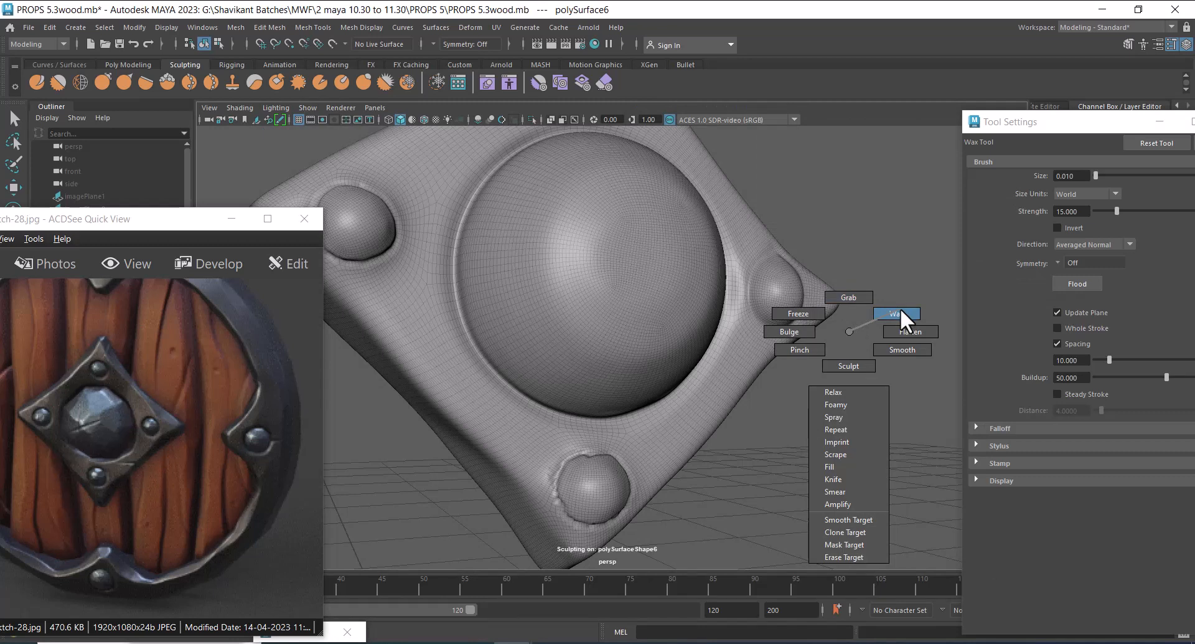
left_click(901, 328)
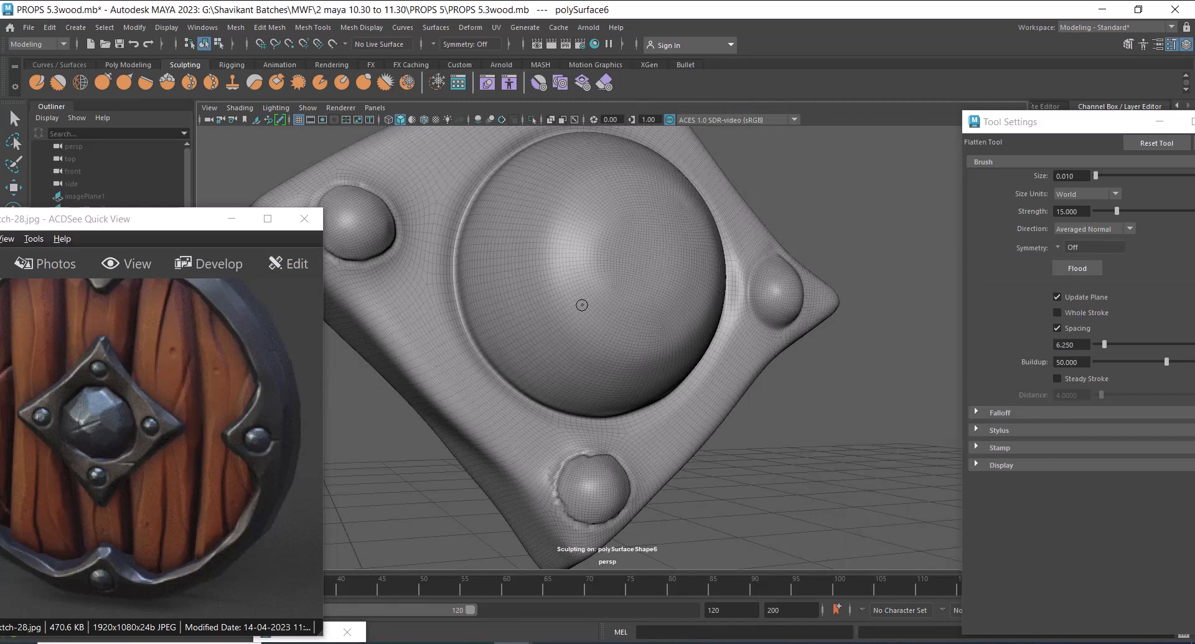
key("b")
mouse_move(569, 299)
left_mouse_down()
mouse_move(590, 307)
mouse_move(552, 279)
mouse_move(617, 289)
mouse_move(613, 280)
left_mouse_up()
left_click(1007, 466)
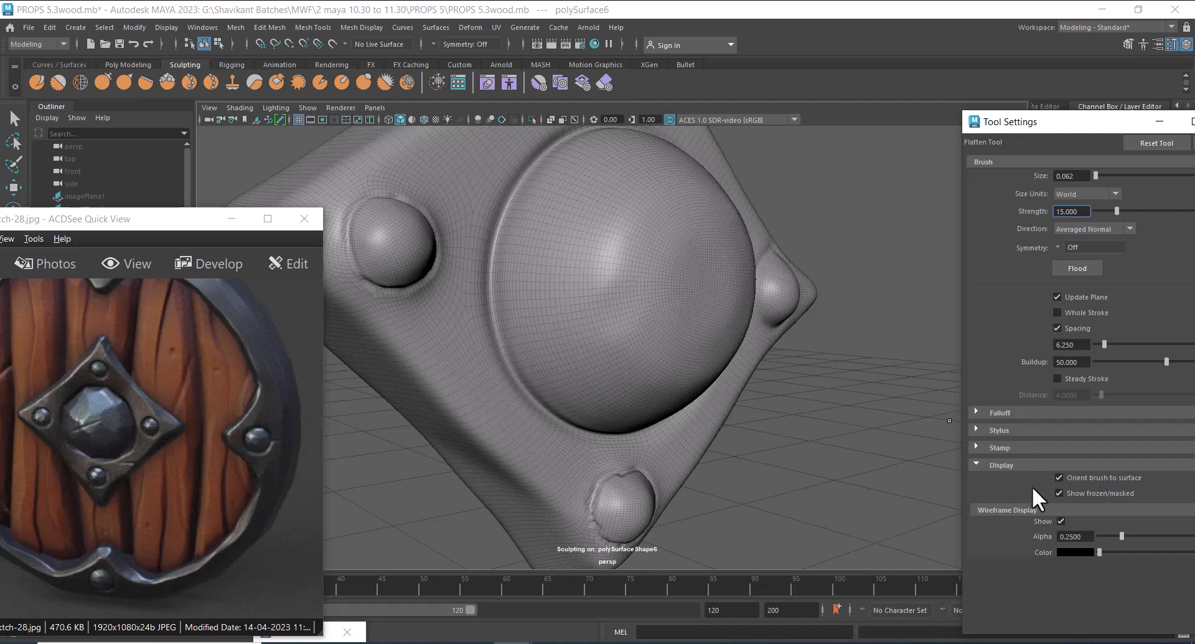
left_click(1061, 522)
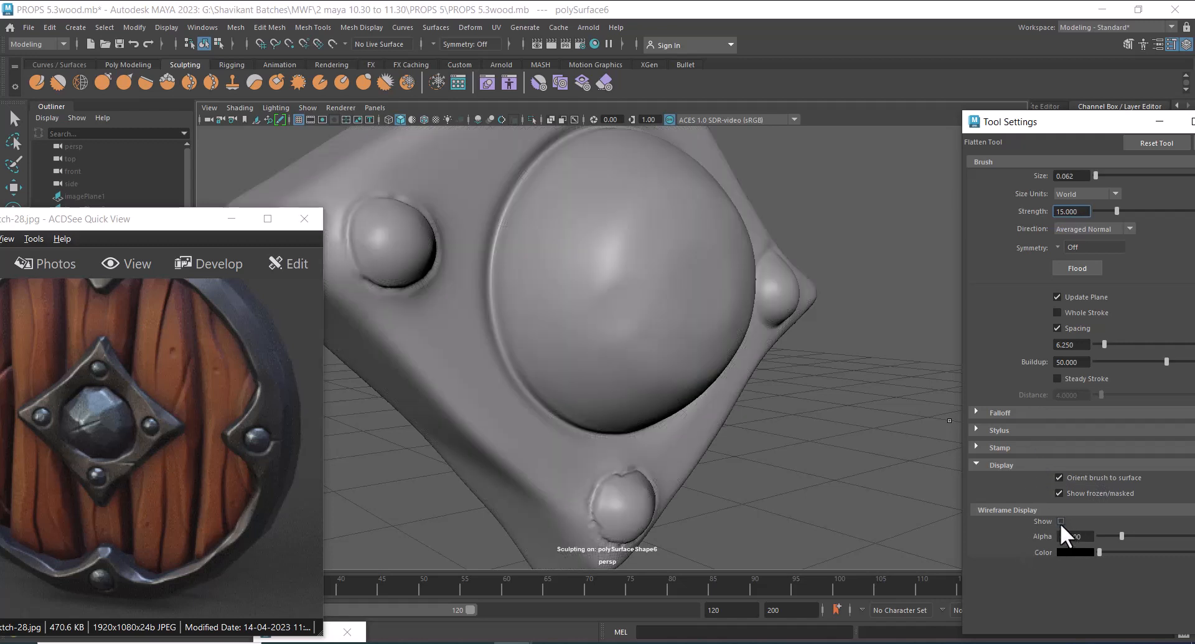
- Flatten the first facets on the centre and left side of the central dome at strength 15
left_click_drag(615, 347, 636, 318, "alt")
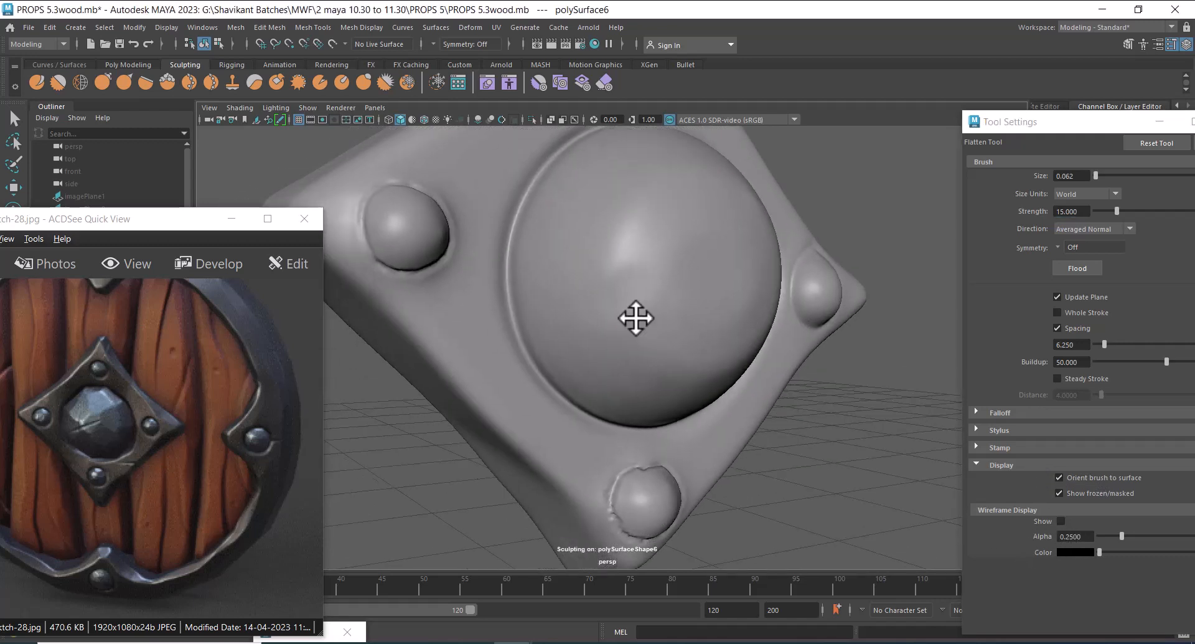
middle_click_drag(635, 318, 658, 307, "alt")
mouse_move(605, 316)
left_mouse_down("alt")
mouse_move(653, 281)
mouse_move(685, 293)
left_mouse_up("alt")
left_click_drag(659, 255, 627, 342, "alt")
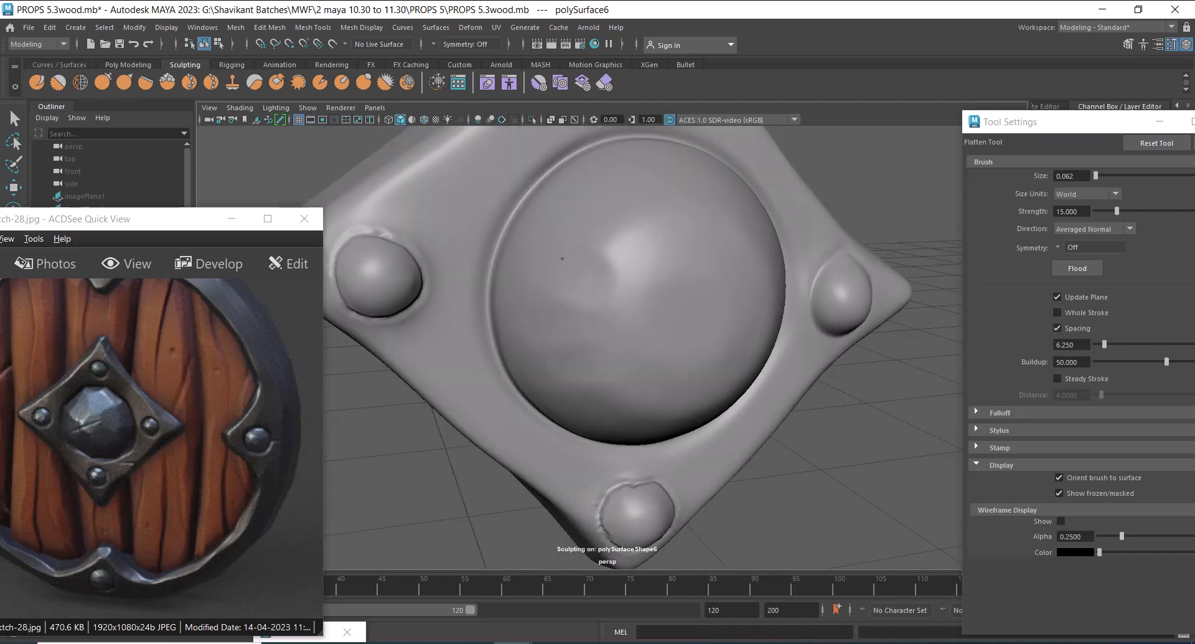
mouse_move(562, 259)
left_mouse_down()
mouse_move(614, 230)
mouse_move(623, 248)
mouse_move(614, 280)
mouse_move(584, 242)
mouse_move(551, 232)
left_mouse_up()
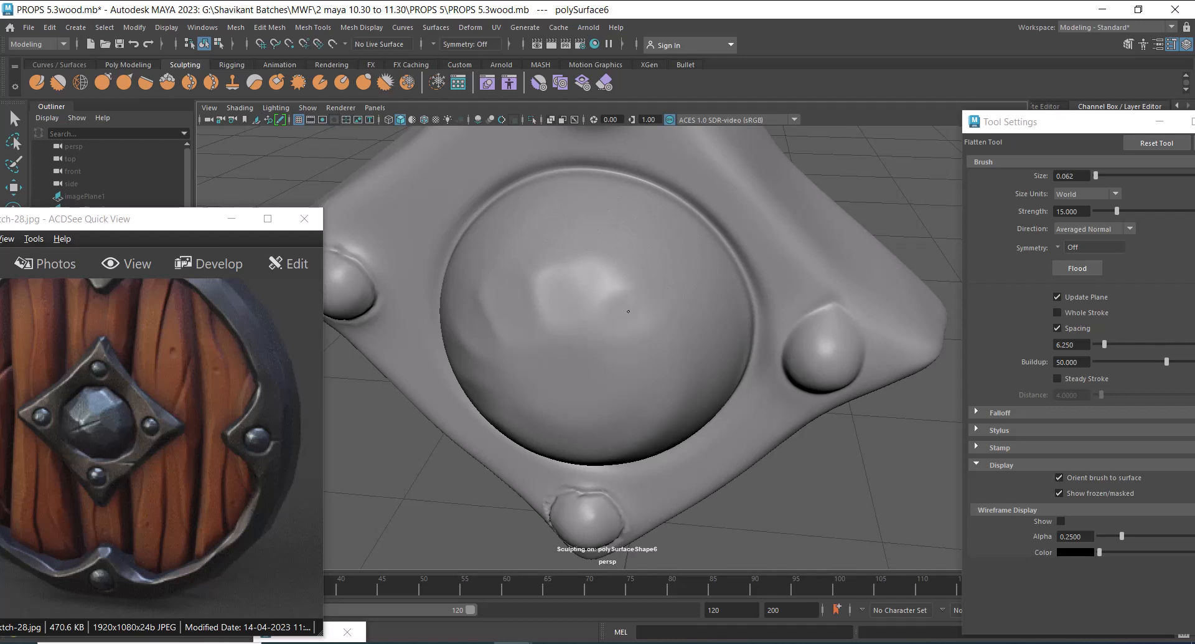
- Enlarge the Flatten brush to size 0.096 and flatten facets across the rest of the central dome
mouse_move(625, 314)
left_mouse_down("alt")
mouse_move(613, 208)
mouse_move(635, 216)
left_mouse_up("alt")
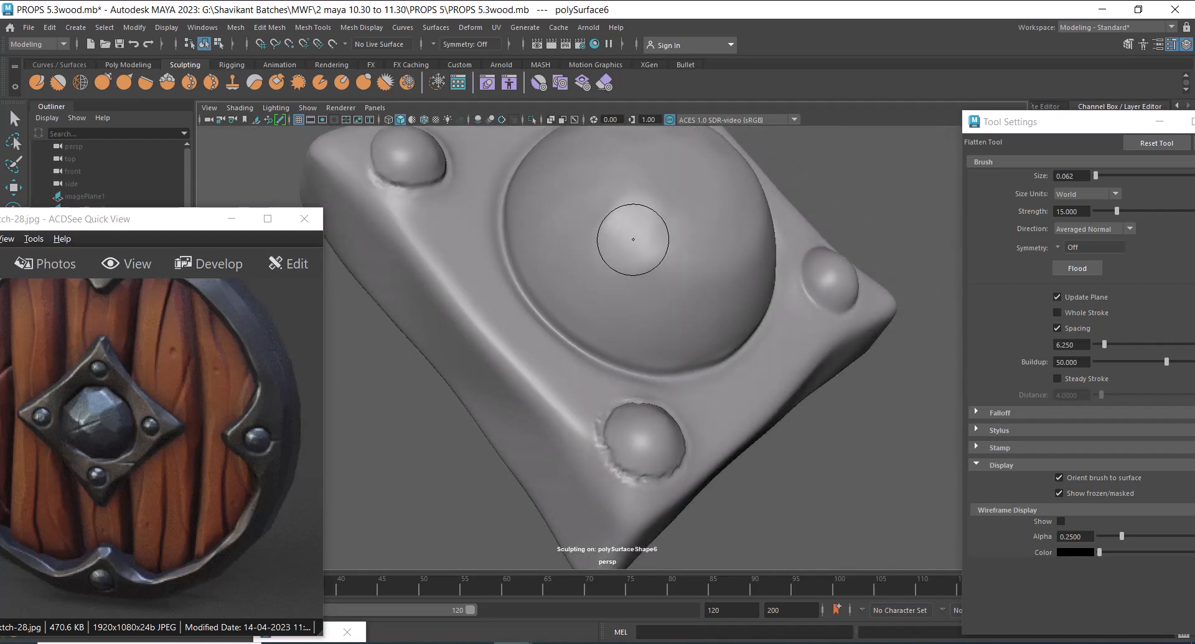
mouse_move(634, 239)
left_mouse_down()
mouse_move(697, 259)
mouse_move(634, 292)
left_mouse_up()
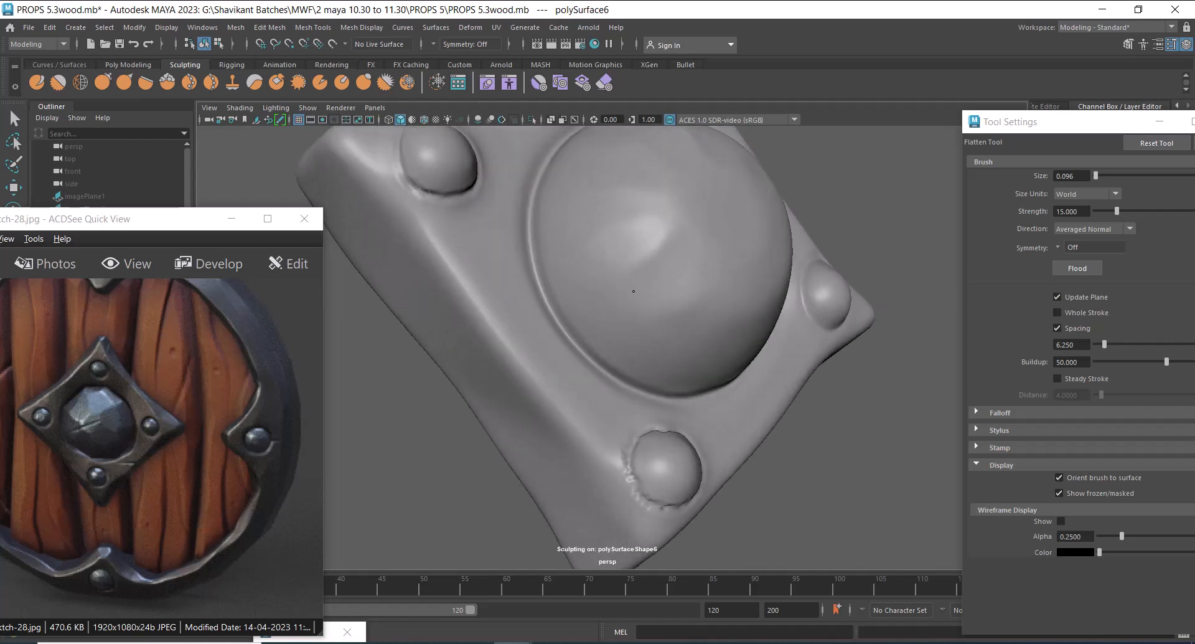
mouse_move(687, 245)
left_mouse_down("alt")
mouse_move(573, 249)
mouse_move(579, 259)
mouse_move(635, 243)
mouse_move(629, 261)
mouse_move(648, 280)
mouse_move(625, 299)
mouse_move(685, 299)
mouse_move(688, 359)
mouse_move(716, 308)
mouse_move(738, 311)
mouse_move(632, 280)
mouse_move(567, 277)
mouse_move(548, 190)
mouse_move(598, 212)
left_mouse_up("alt")
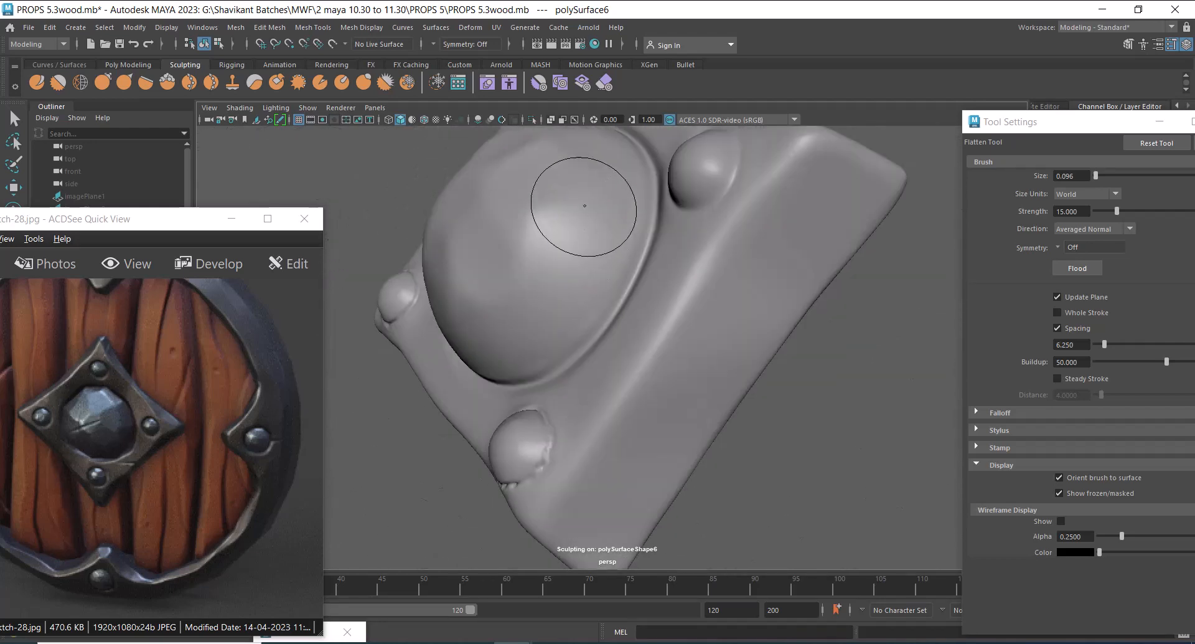
left_click_drag(583, 254, 632, 262, "alt")
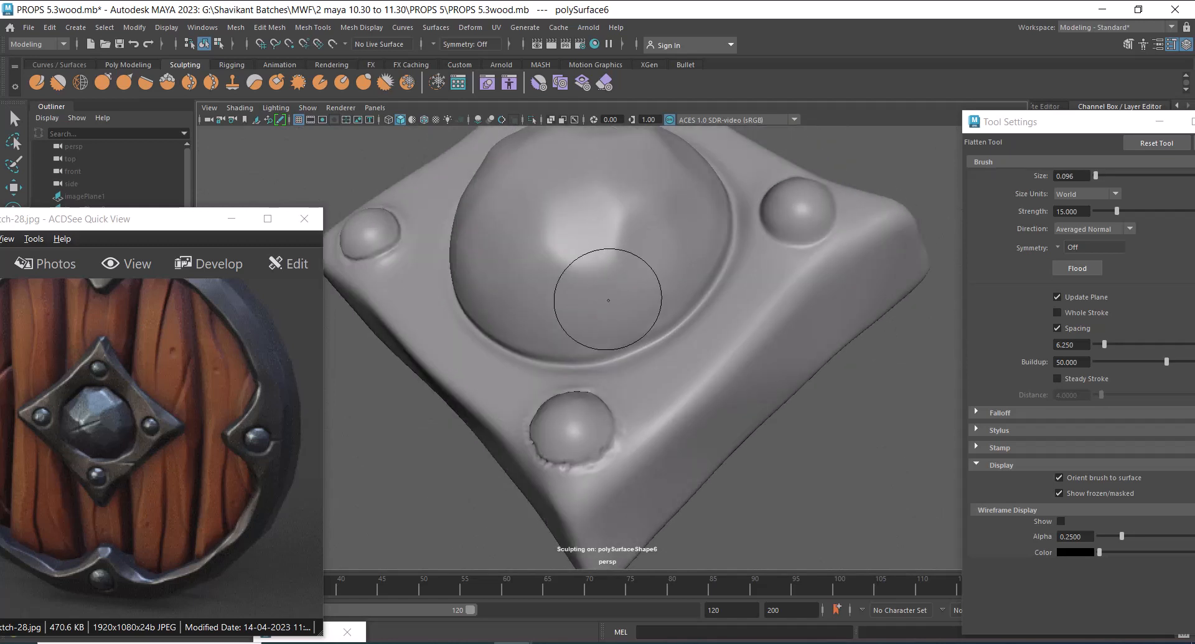
left_click_drag(609, 300, 678, 275, "alt")
mouse_move(604, 269)
left_mouse_down("alt")
mouse_move(683, 289)
mouse_move(600, 316)
left_mouse_up("alt")
right_click_drag(702, 358, 616, 336, "alt")
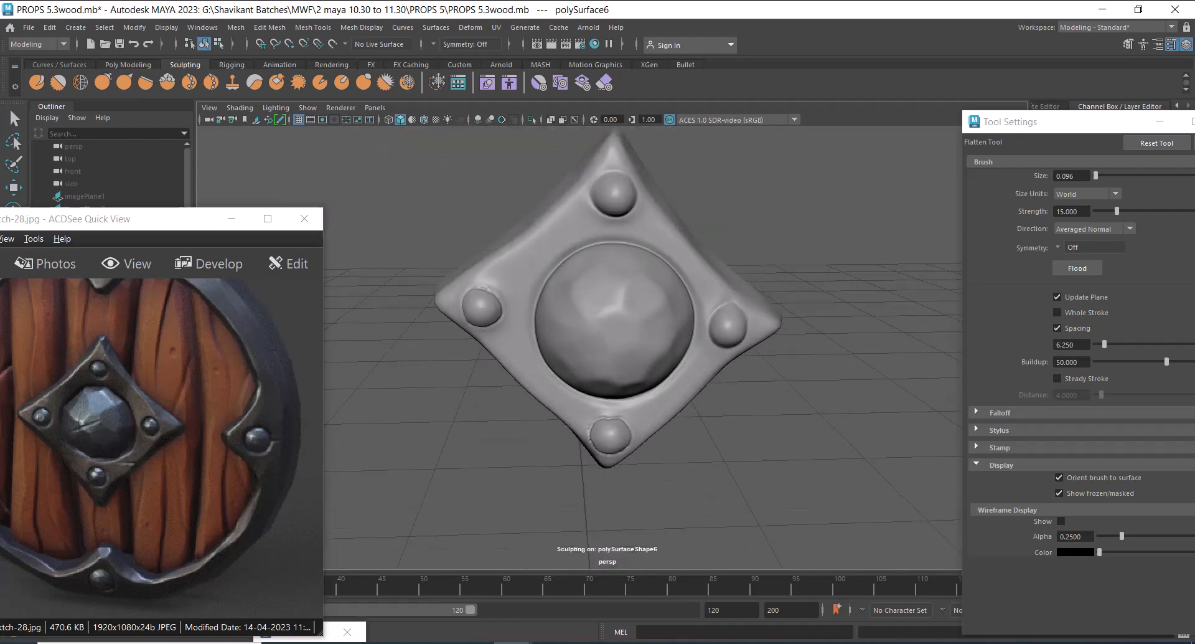
- Flatten additional facets on the upper part of the central dome, working from several angles
mouse_move(616, 336)
left_mouse_down("alt")
mouse_move(641, 330)
mouse_move(654, 303)
left_mouse_up("alt")
right_click_drag(654, 304, 683, 350, "alt")
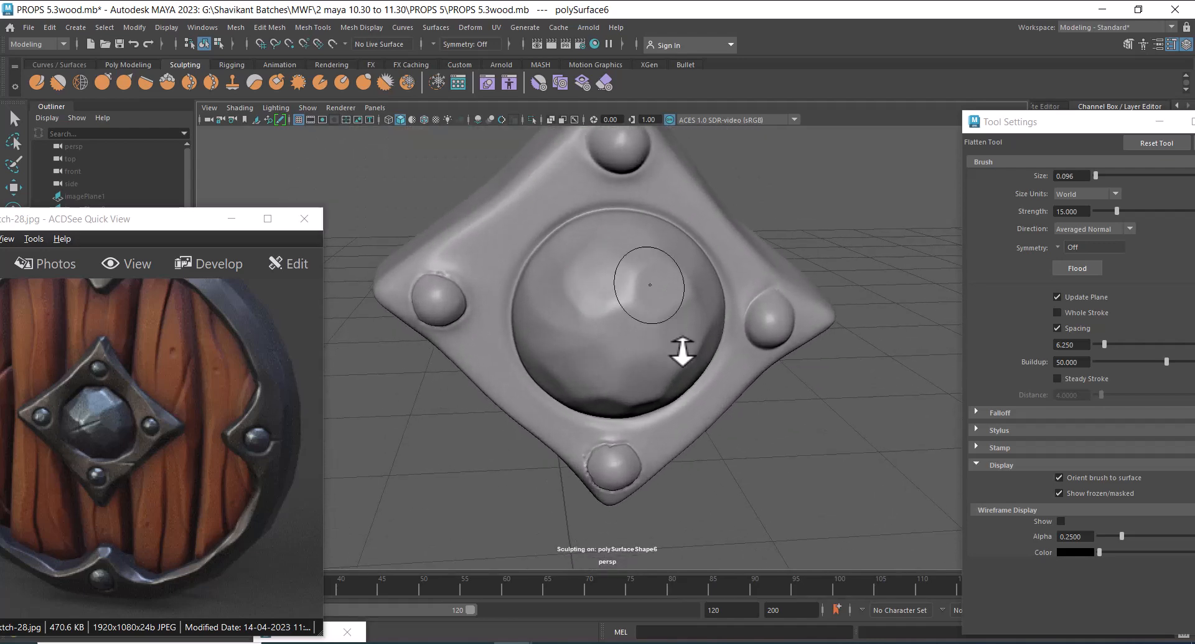
left_click_drag(650, 286, 677, 295, "alt")
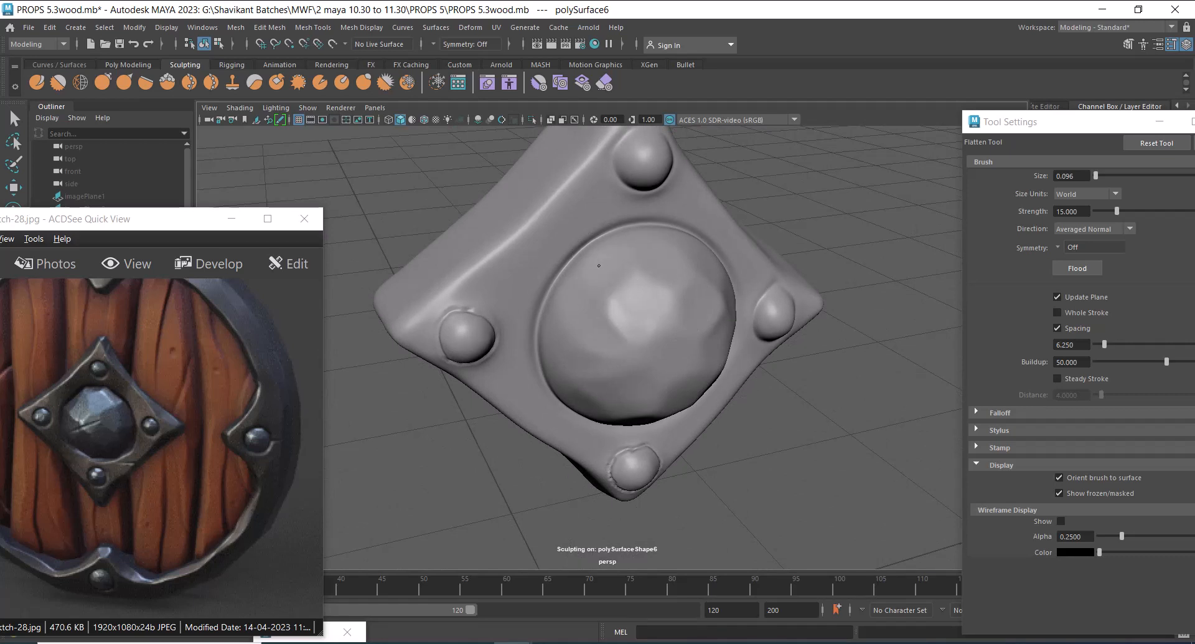
left_click_drag(599, 266, 645, 292, "alt")
left_click_drag(635, 353, 571, 256, "alt")
mouse_move(607, 315)
left_mouse_down("alt")
mouse_move(649, 320)
mouse_move(659, 294)
mouse_move(673, 318)
mouse_move(678, 281)
mouse_move(688, 304)
mouse_move(692, 281)
mouse_move(679, 277)
left_mouse_up("alt")
- Flatten the ridge along the plate's upper-right edge, using brush sizes of 0.061 and 0.048
key("b")
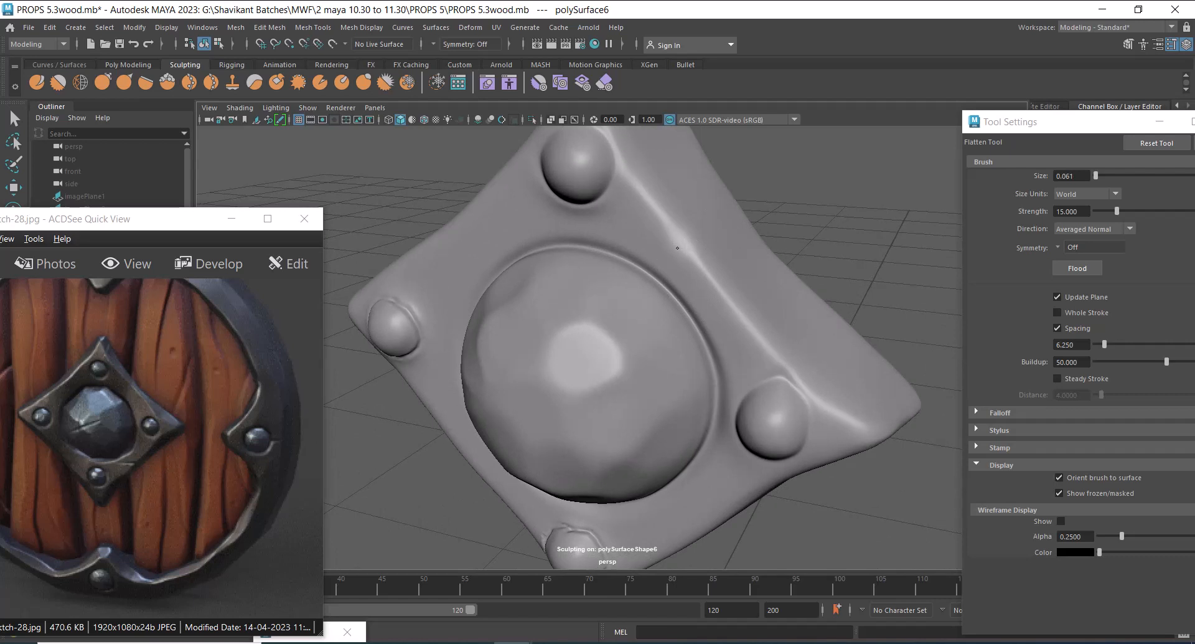
left_click_drag(685, 232, 676, 277, "alt")
right_click_drag(669, 280, 707, 327, "alt")
middle_click_drag(707, 327, 734, 279, "alt")
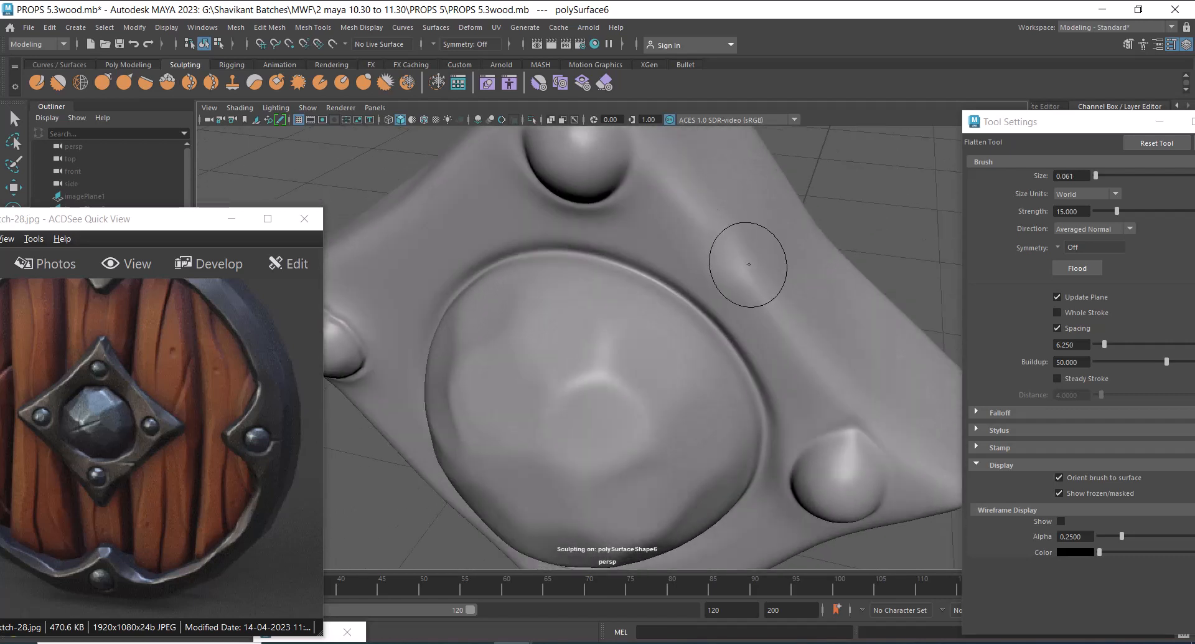
key("b")
mouse_move(750, 263)
left_mouse_down()
mouse_move(737, 262)
mouse_move(741, 229)
left_mouse_up()
right_click_drag(757, 274, 734, 259, "alt")
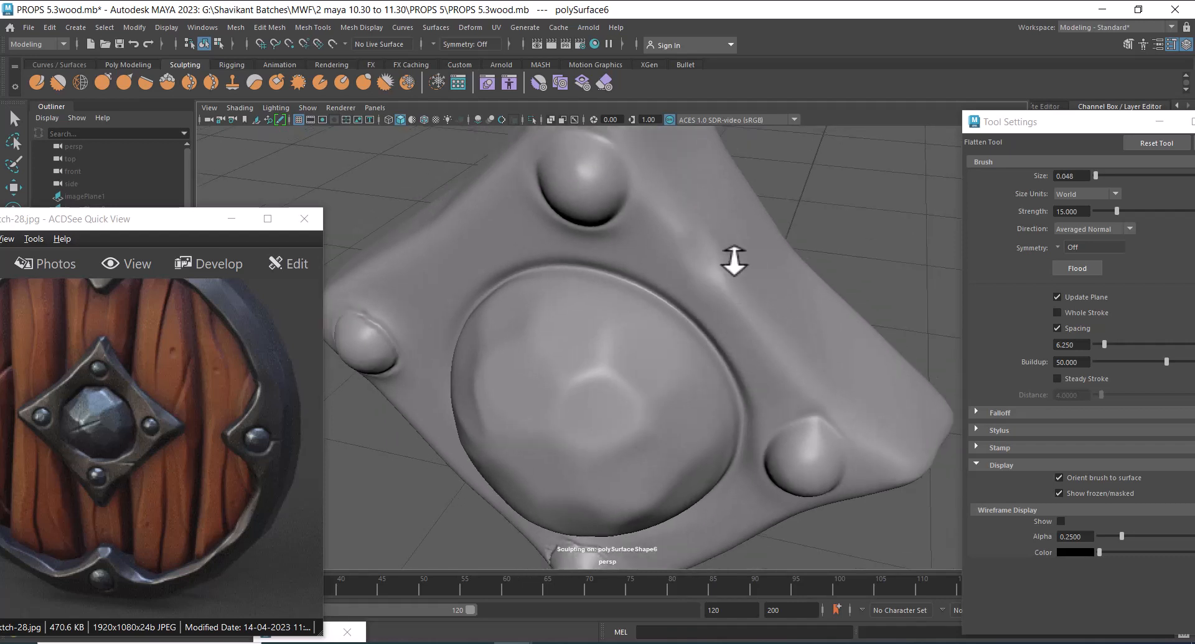
- Flatten the ridge along the plate's lower-left edge with the Flatten brush at size 0.048 and strength 15
mouse_move(735, 259)
left_mouse_down("alt")
mouse_move(545, 249)
mouse_move(533, 268)
left_mouse_up("alt")
left_click_drag(533, 269, 548, 255, "alt")
left_click_drag(548, 261, 506, 312)
left_click_drag(473, 324, 443, 321, "alt")
left_click_drag(443, 321, 449, 330)
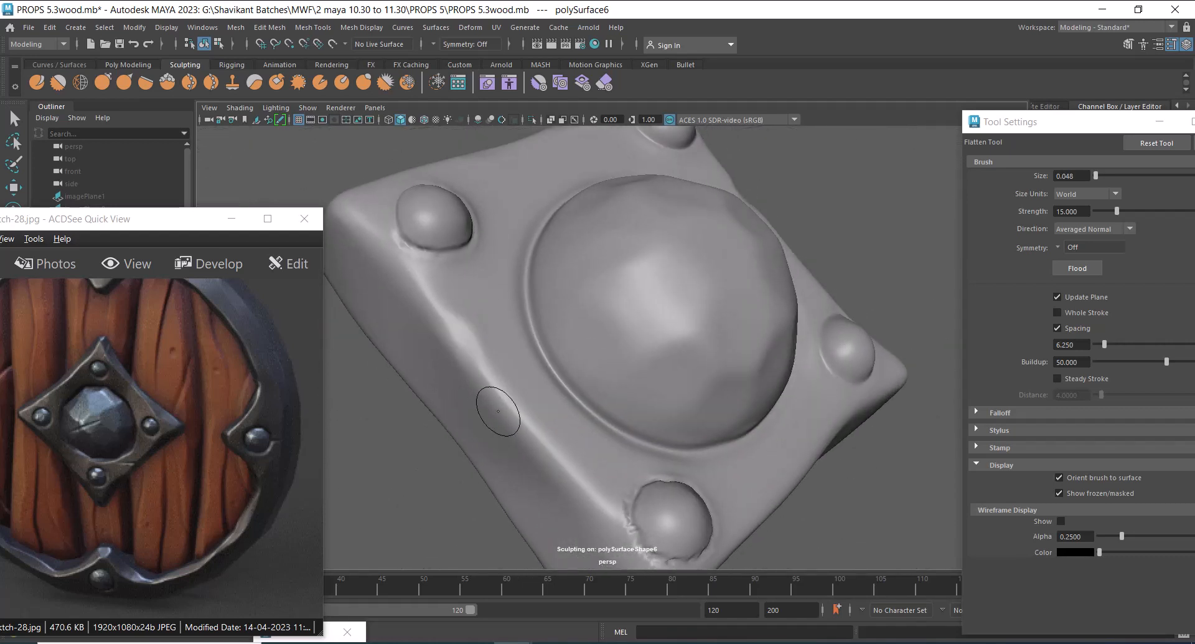
left_click_drag(568, 472, 539, 389, "alt")
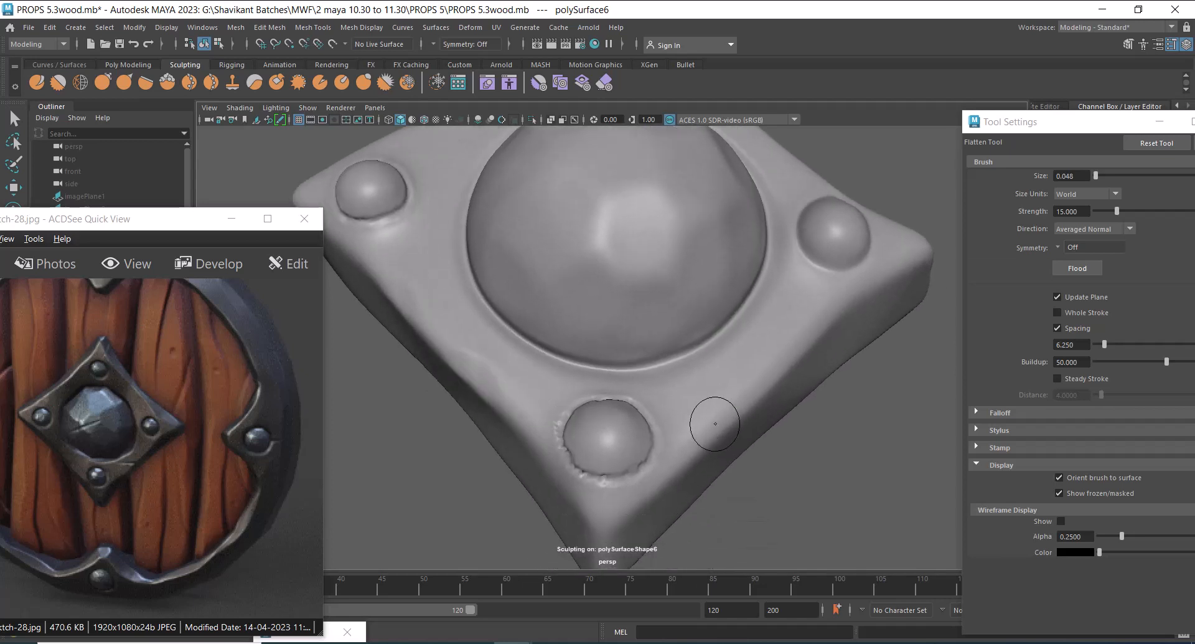
- Flatten worn planes along the plate's lower-right edge, between the right and bottom rivets
left_click_drag(726, 422, 737, 374, "alt")
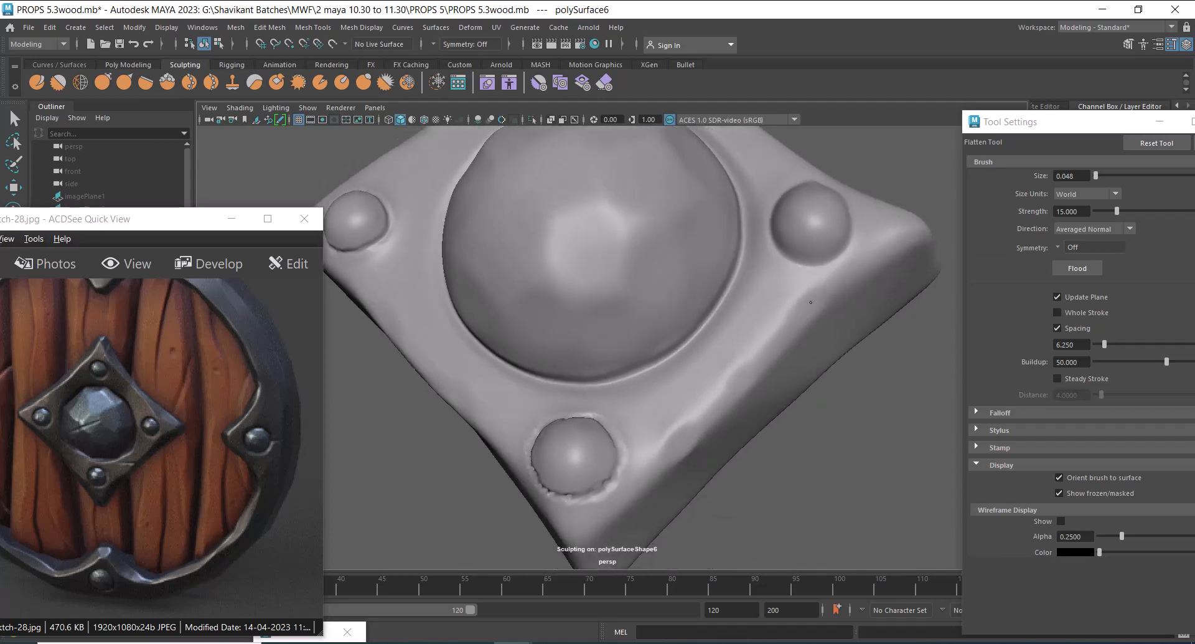
mouse_move(810, 302)
left_mouse_down("alt")
mouse_move(834, 315)
mouse_move(800, 318)
left_mouse_up("alt")
right_click_drag(792, 325, 815, 335, "alt")
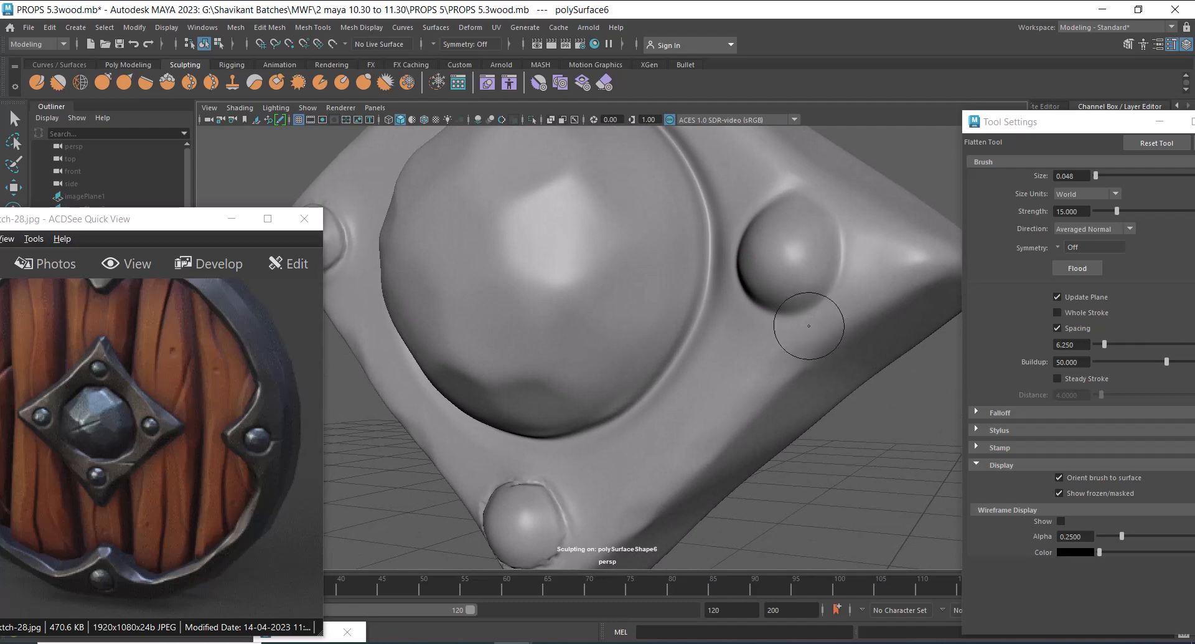
mouse_move(808, 326)
left_mouse_down("alt")
mouse_move(790, 331)
mouse_move(760, 302)
mouse_move(768, 318)
mouse_move(807, 320)
mouse_move(872, 266)
mouse_move(823, 218)
mouse_move(842, 219)
mouse_move(833, 182)
mouse_move(787, 289)
mouse_move(660, 430)
mouse_move(605, 443)
mouse_move(532, 318)
left_mouse_up("alt")
middle_click_drag(532, 318, 611, 354, "alt")
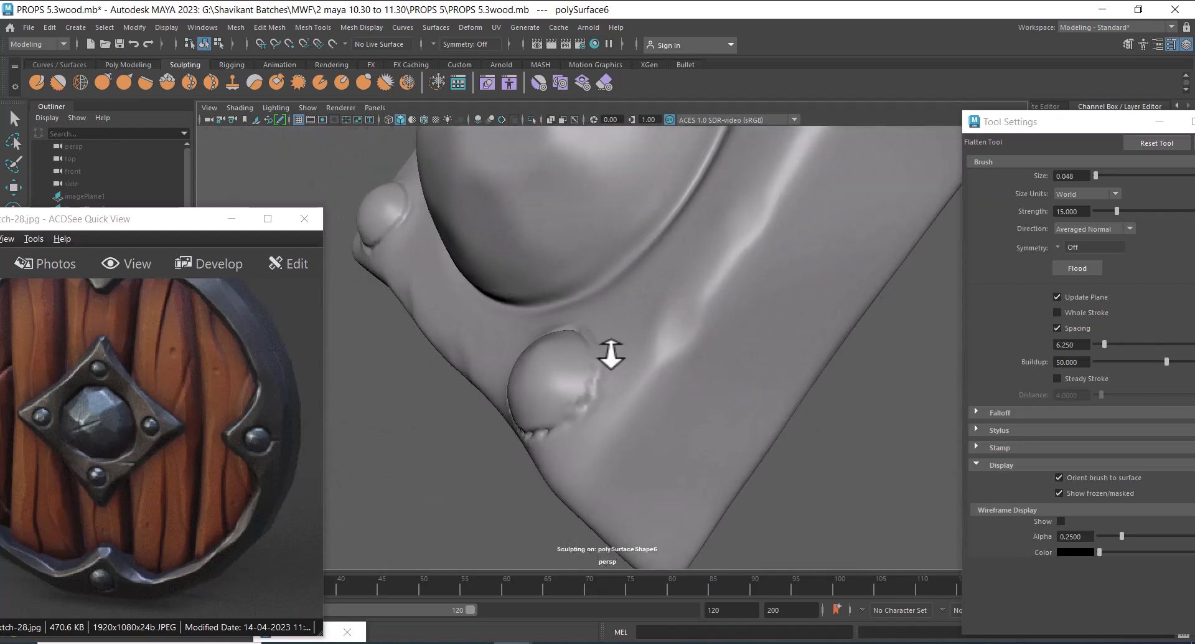
right_click_drag(610, 355, 617, 361, "alt")
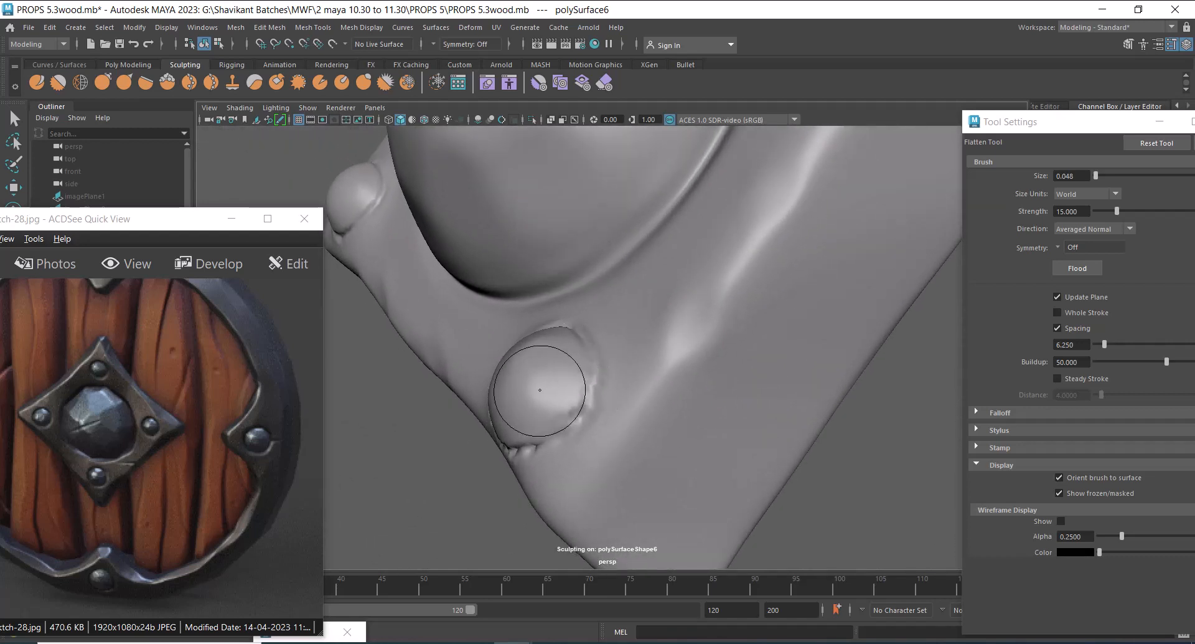
- Reduce the Flatten brush to size 0.035 and flatten facets onto the left rivet
left_click_drag(539, 390, 601, 366, "alt")
mouse_move(545, 397)
left_mouse_down("alt")
mouse_move(700, 410)
mouse_move(707, 326)
mouse_move(660, 312)
left_mouse_up("alt")
left_click_drag(617, 266, 585, 320, "alt")
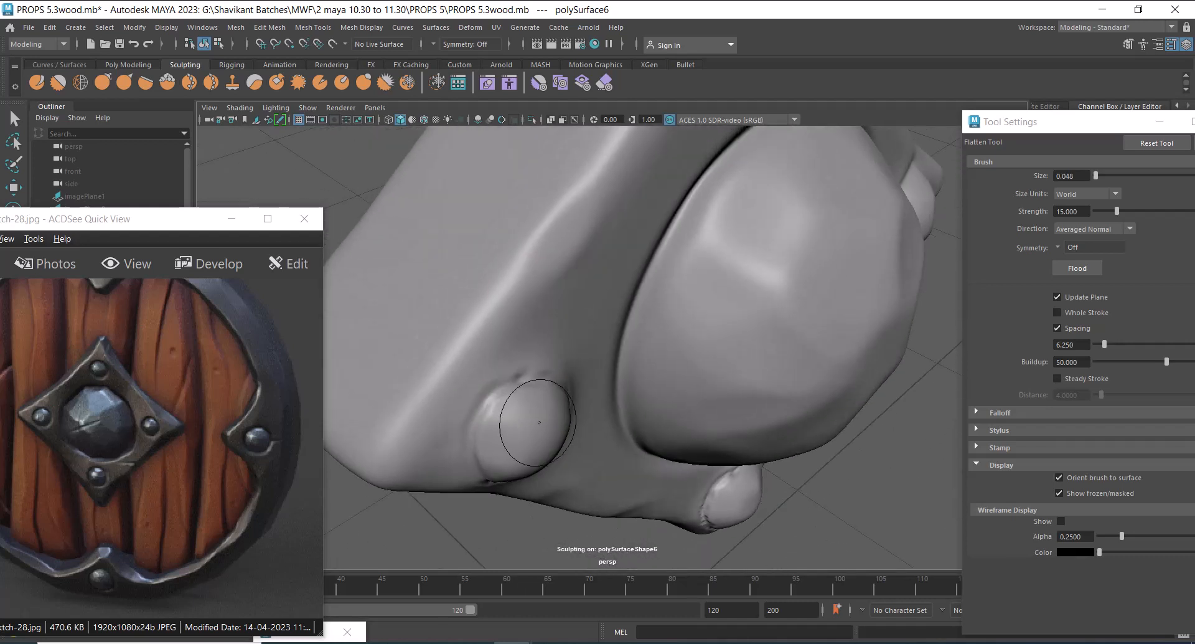
key("b")
mouse_move(537, 420)
left_mouse_down()
mouse_move(520, 419)
mouse_move(485, 371)
left_mouse_up()
middle_click_drag(486, 371, 554, 411, "alt")
right_click_drag(542, 367, 599, 352, "alt")
mouse_move(450, 240)
left_mouse_down()
mouse_move(475, 267)
mouse_move(549, 249)
left_mouse_up()
middle_click_drag(549, 253, 620, 432, "alt")
mouse_move(621, 432)
left_mouse_down("alt")
mouse_move(587, 347)
mouse_move(521, 344)
mouse_move(538, 317)
mouse_move(530, 342)
mouse_move(513, 334)
mouse_move(538, 366)
left_mouse_up("alt")
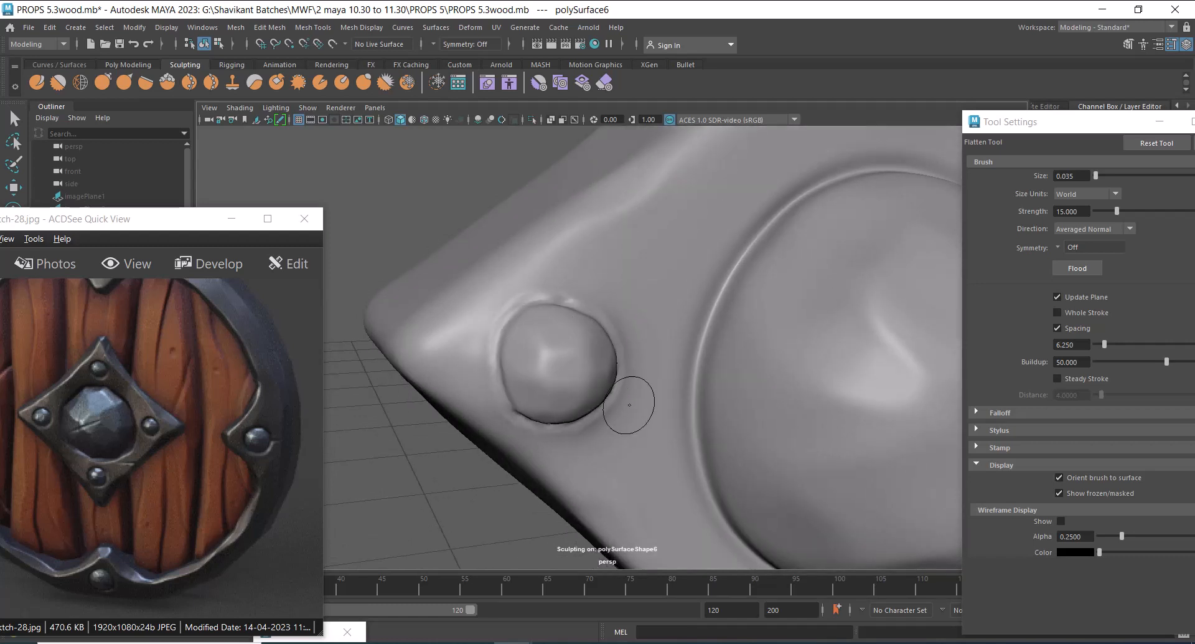
- Flatten facets onto the top rivet with the 0.035 brush, working from several angles
mouse_move(629, 405)
right_mouse_down("alt")
mouse_move(585, 363)
mouse_move(704, 321)
right_mouse_up("alt")
middle_click_drag(705, 320, 699, 382, "alt")
right_click_drag(699, 381, 638, 232, "alt")
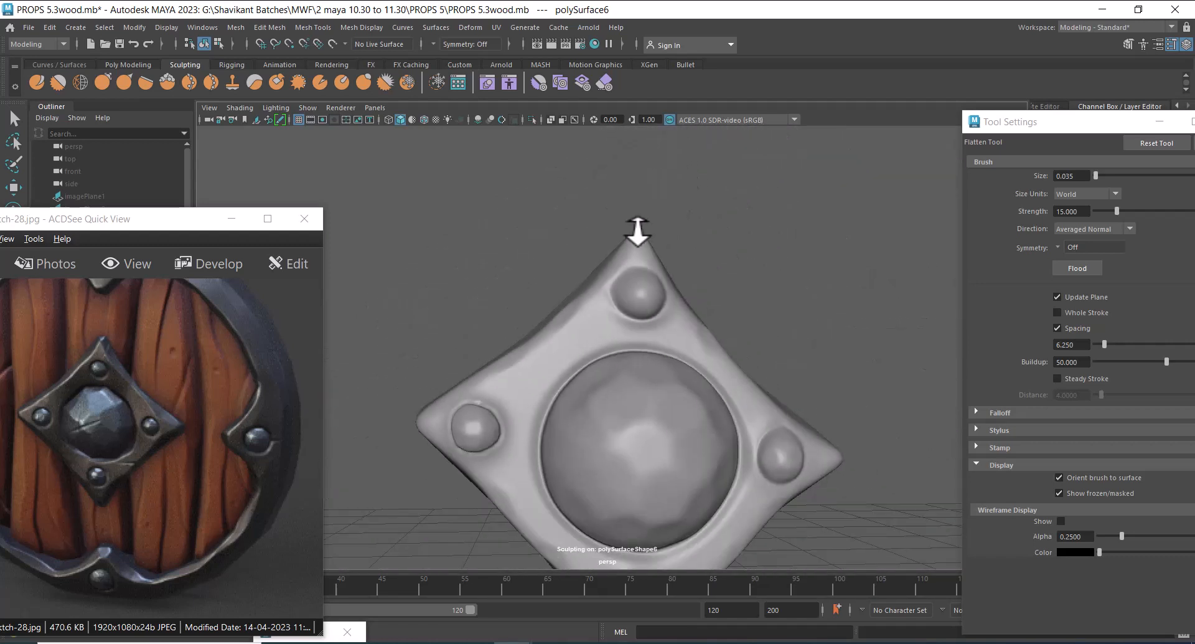
left_click_drag(637, 232, 760, 365, "alt")
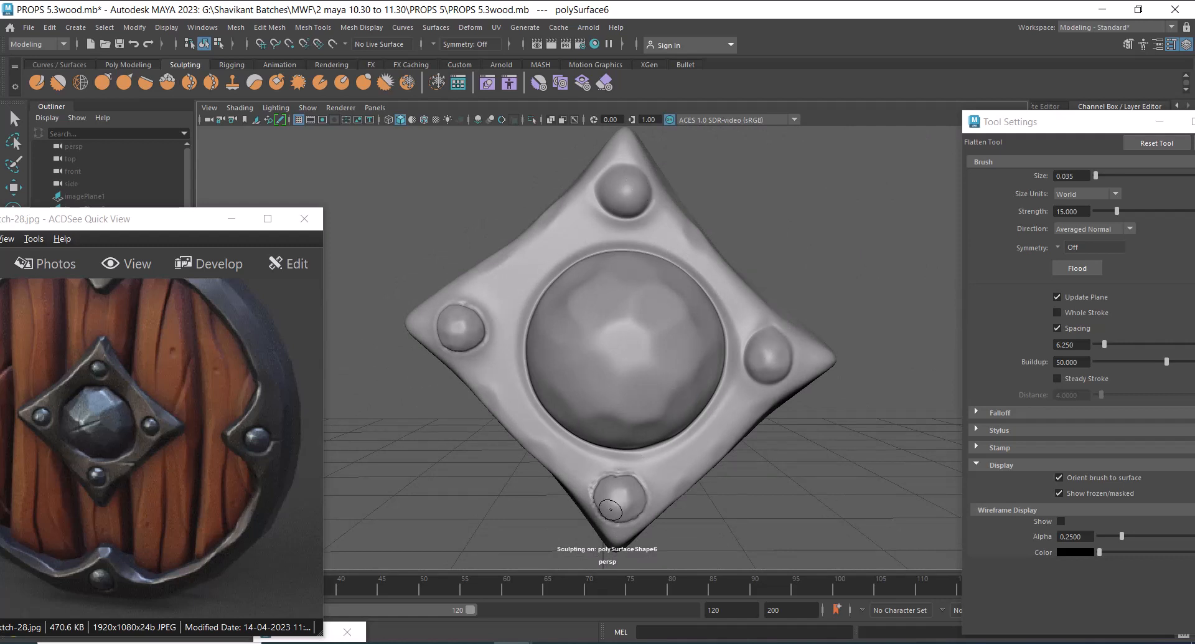
left_click_drag(650, 338, 662, 349, "alt")
middle_click_drag(662, 350, 664, 435, "alt")
right_click_drag(663, 436, 708, 421, "alt")
left_click_drag(708, 421, 694, 346, "alt")
right_click_drag(694, 346, 711, 341, "alt")
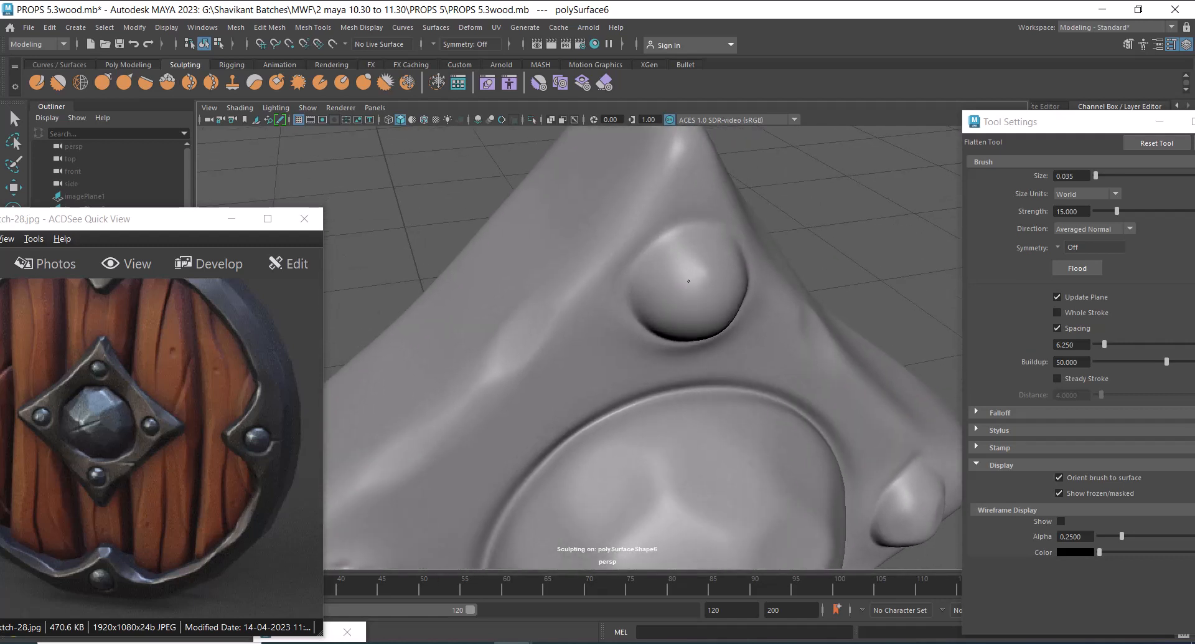
left_click_drag(716, 281, 684, 271, "alt")
middle_click_drag(685, 271, 675, 269, "alt")
mouse_move(675, 269)
left_mouse_down("alt")
mouse_move(697, 231)
mouse_move(691, 187)
mouse_move(629, 214)
left_mouse_up("alt")
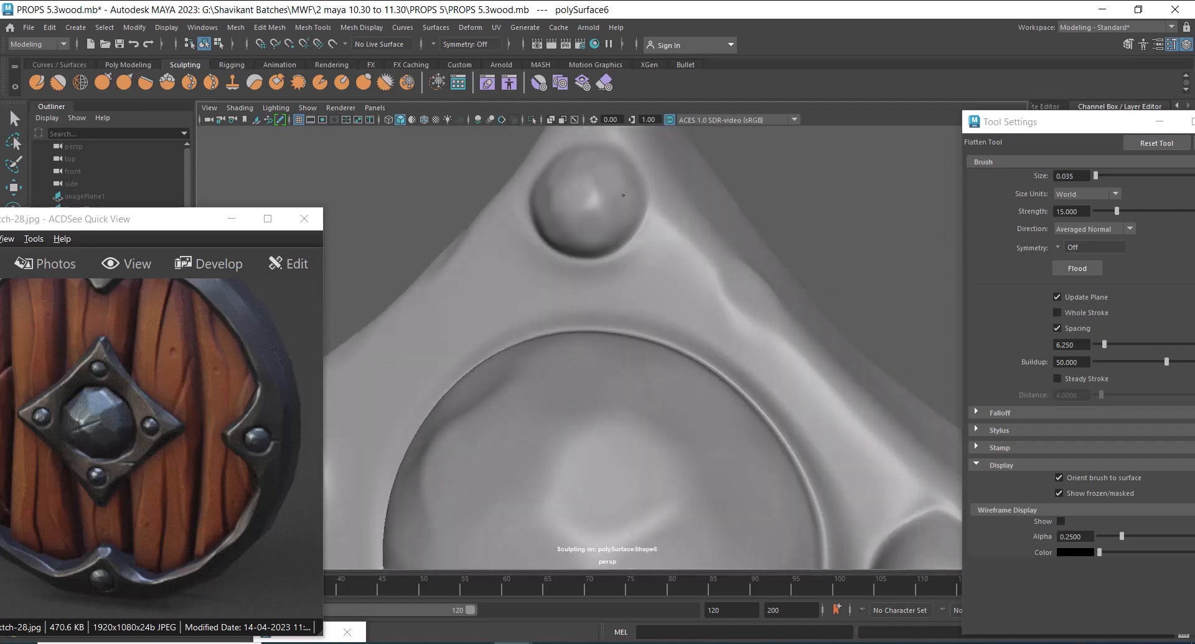
right_click_drag(614, 198, 600, 197, "alt")
- Flatten facets onto the bottom rivet and the plate's bottom corner
left_click_drag(600, 197, 700, 255, "alt")
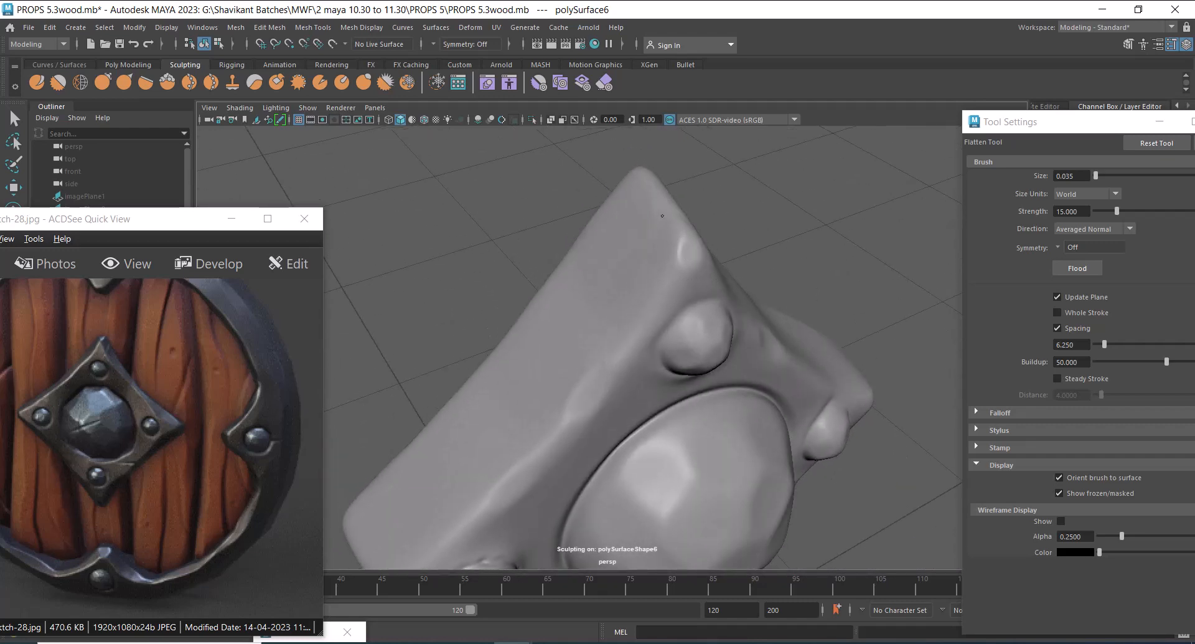
mouse_move(639, 285)
left_mouse_down("alt")
mouse_move(622, 226)
mouse_move(664, 182)
mouse_move(686, 435)
mouse_move(716, 388)
left_mouse_up("alt")
right_click_drag(717, 387, 714, 432, "alt")
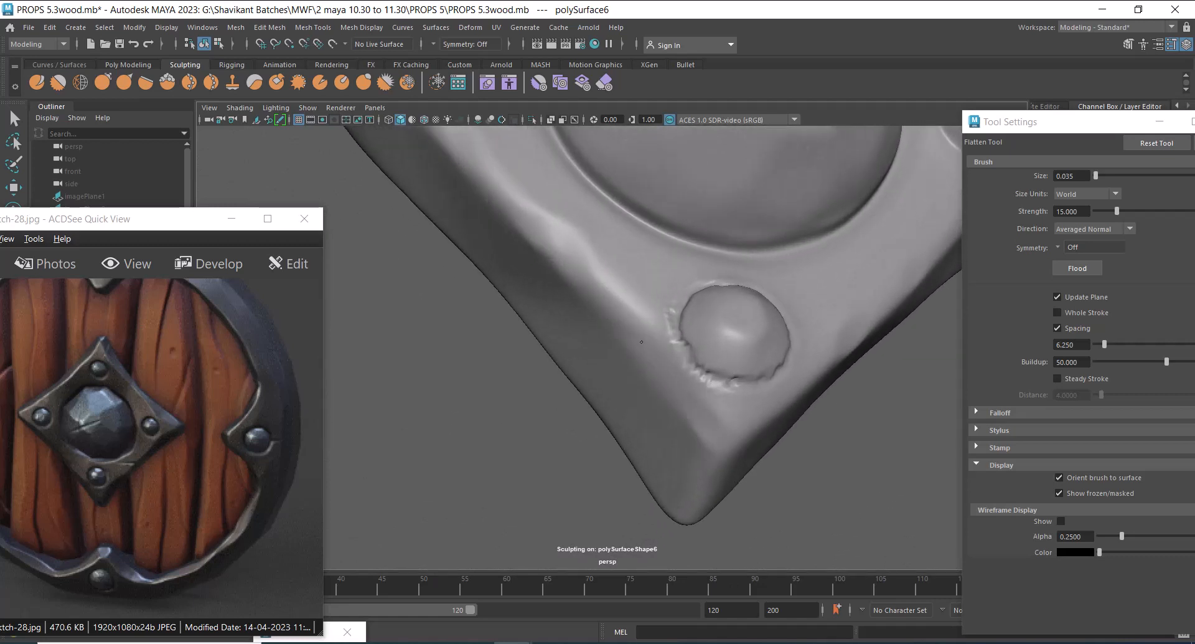
left_click_drag(642, 342, 651, 383, "alt")
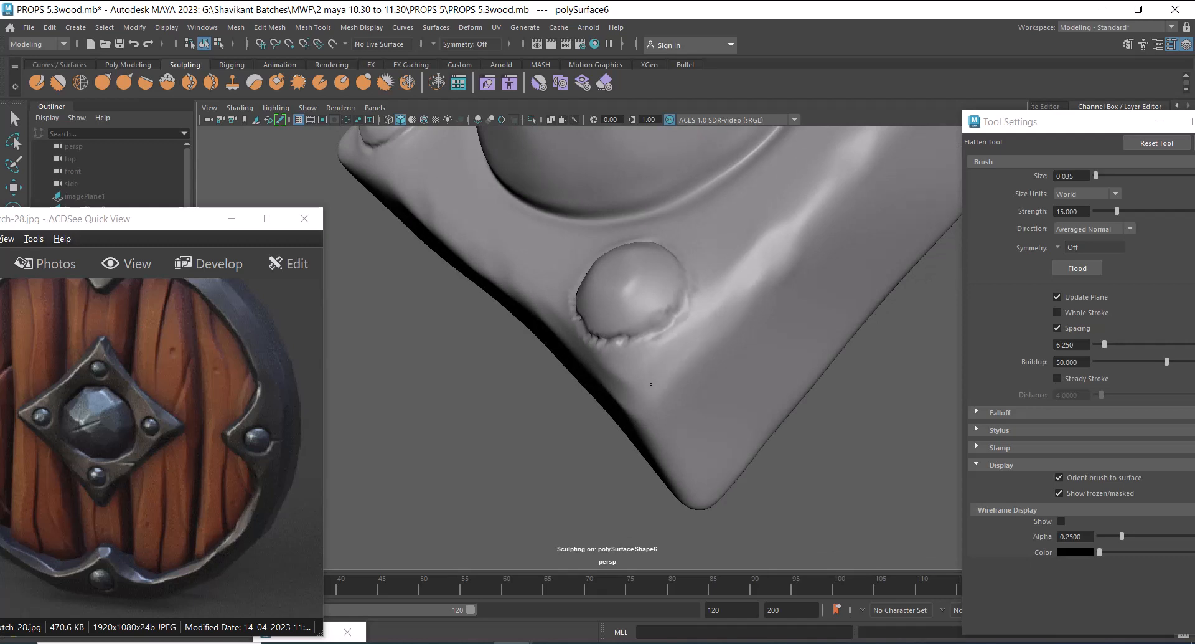
right_click_drag(651, 383, 716, 283, "alt")
left_click_drag(715, 284, 737, 355, "alt")
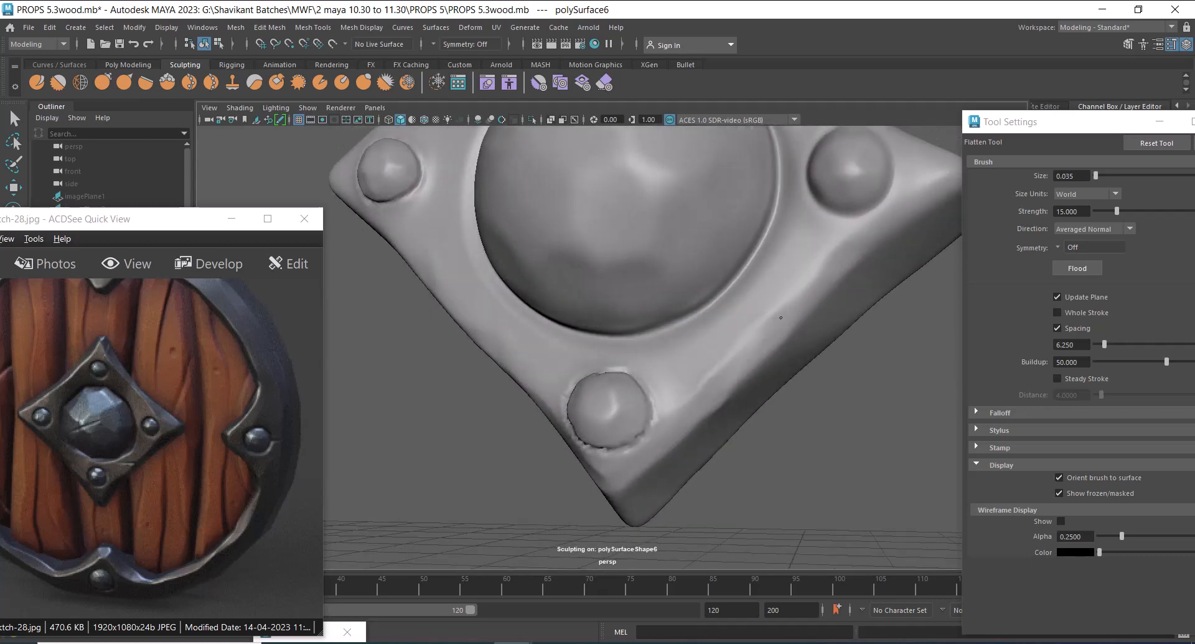
- Flatten facets onto the right rivet and the edge beside it, and close the brush settings window
mouse_move(852, 250)
left_mouse_down("alt")
mouse_move(753, 327)
mouse_move(844, 366)
left_mouse_up("alt")
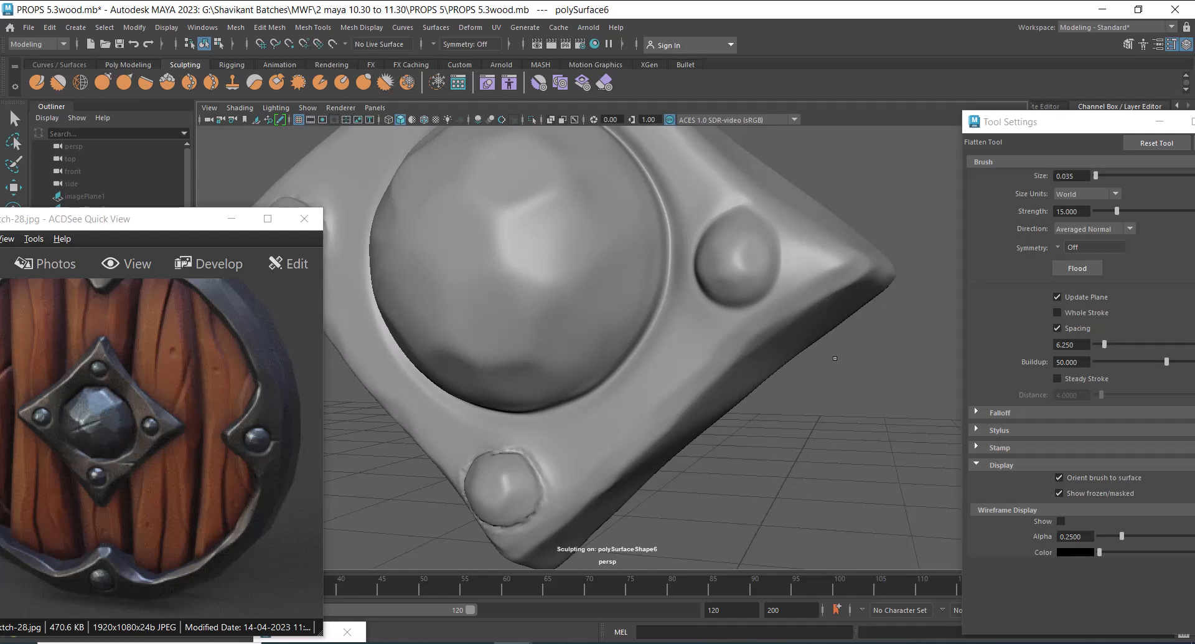
mouse_move(922, 413)
left_mouse_down("alt")
mouse_move(880, 481)
mouse_move(798, 325)
left_mouse_up("alt")
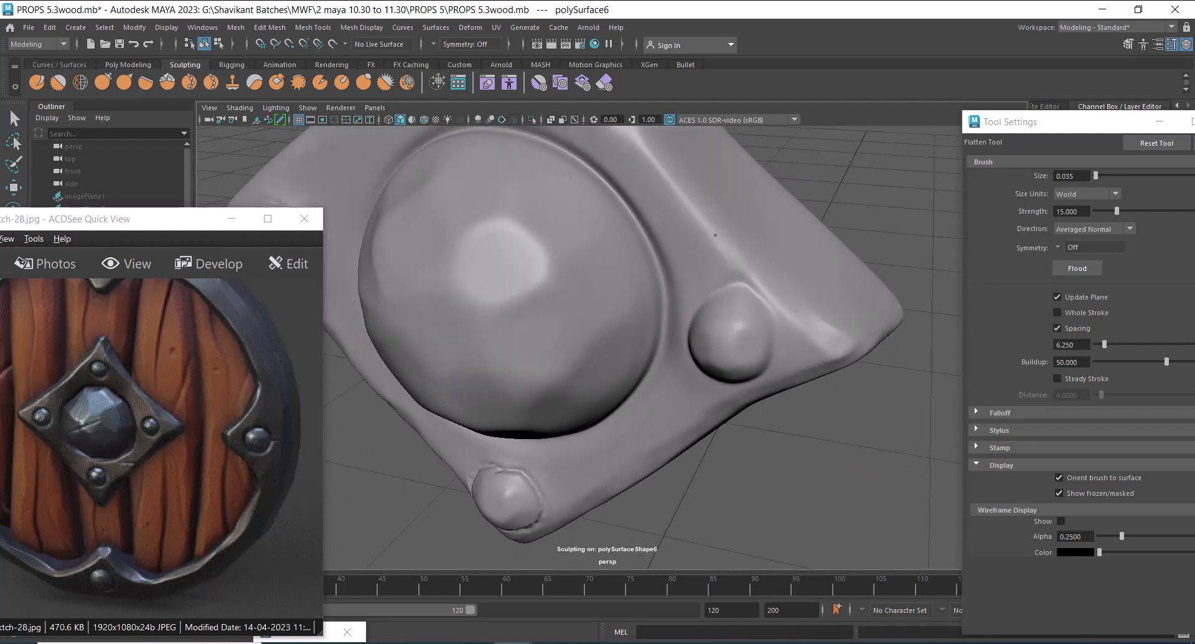
left_click_drag(784, 269, 880, 187, "alt")
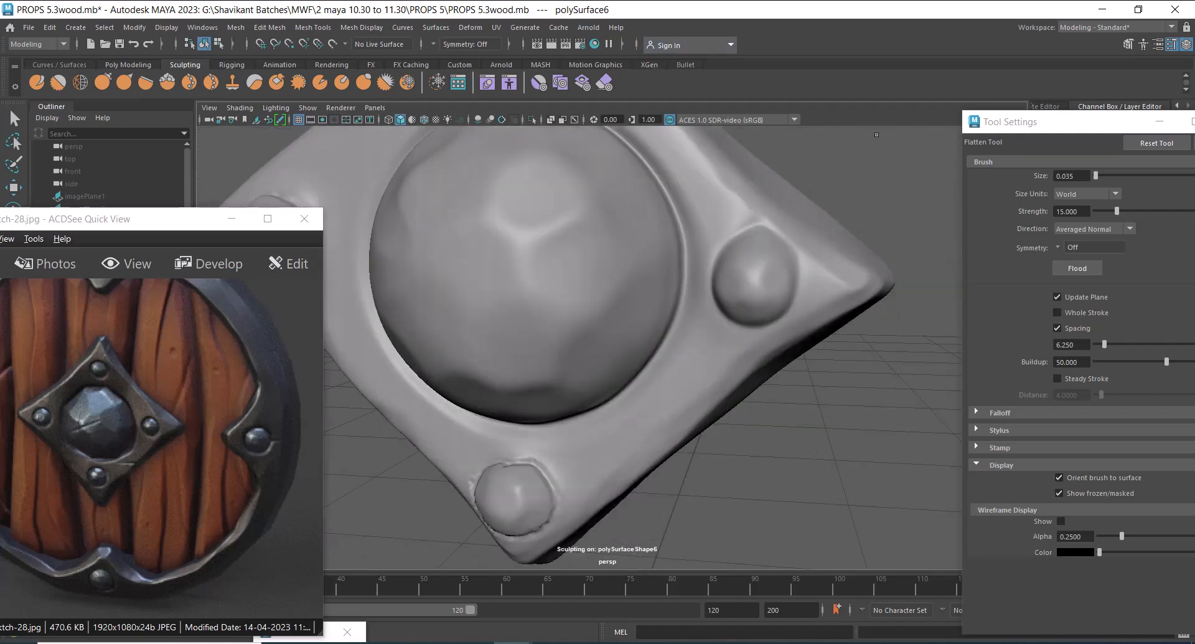
left_click_drag(1009, 120, 895, 174)
left_click(1118, 167)
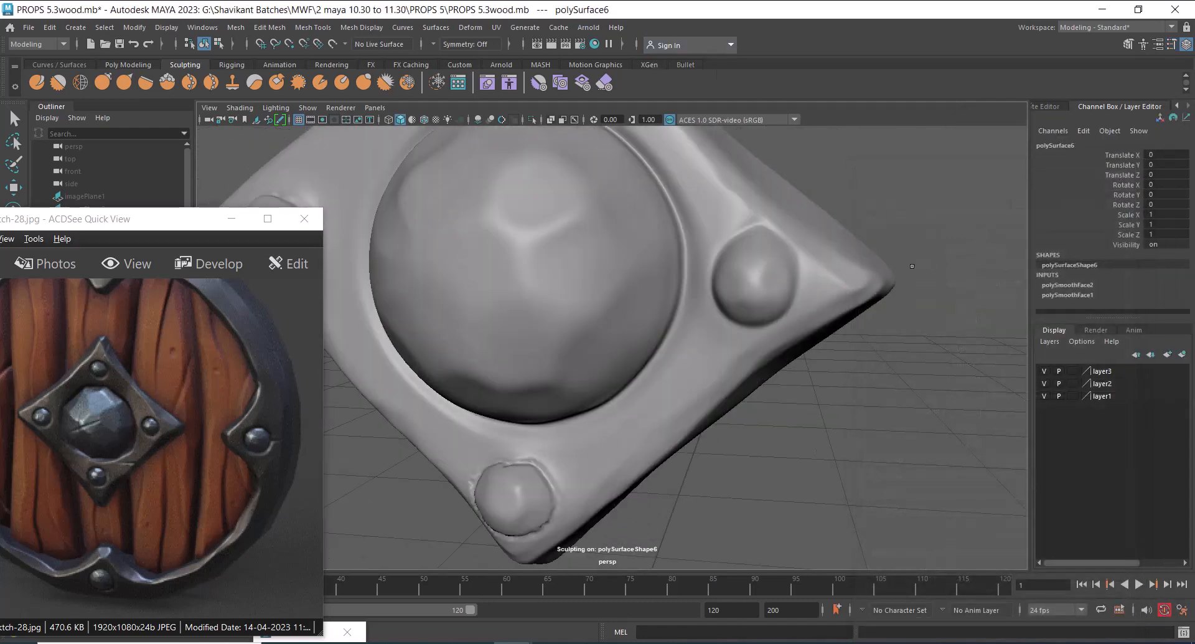
- Flatten more worn planes along the plate's upper-right and upper-left edges around the top rivet
left_click_drag(778, 261, 844, 365, "alt")
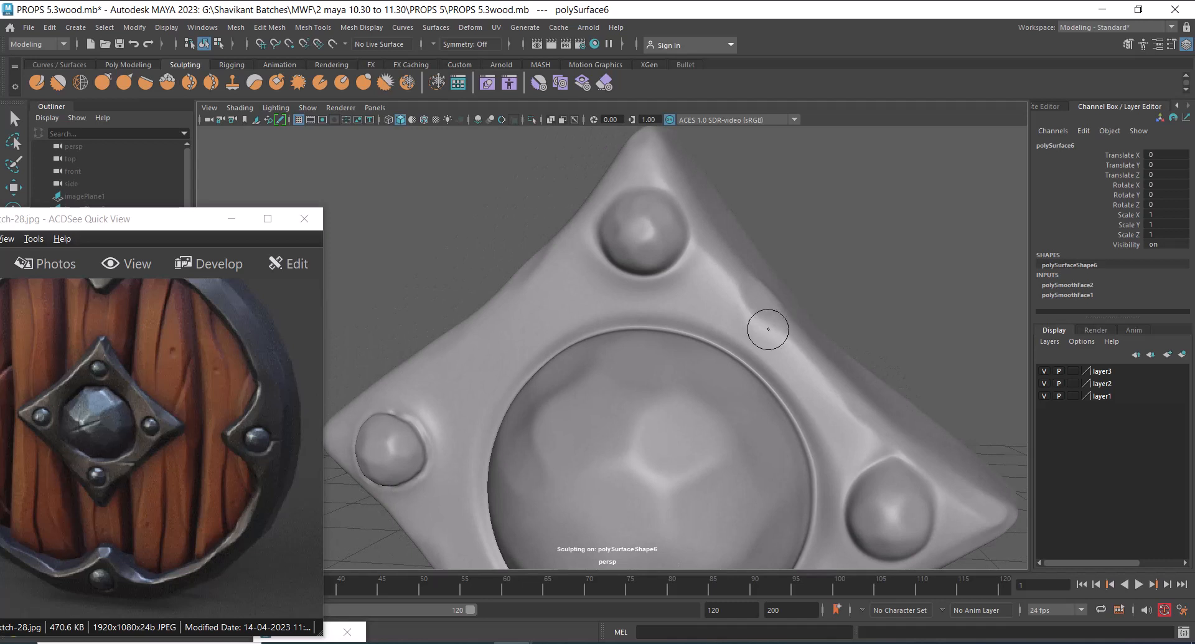
left_click_drag(804, 346, 840, 399)
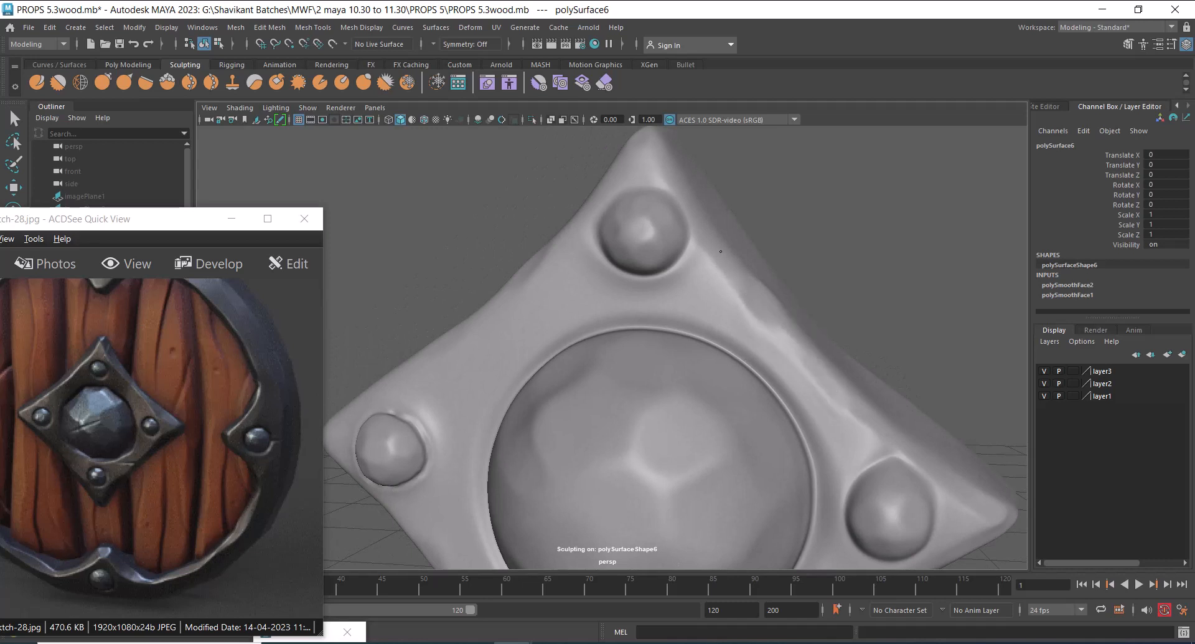
mouse_move(720, 251)
left_mouse_down("alt")
mouse_move(820, 259)
mouse_move(654, 193)
mouse_move(771, 240)
mouse_move(729, 268)
left_mouse_up("alt")
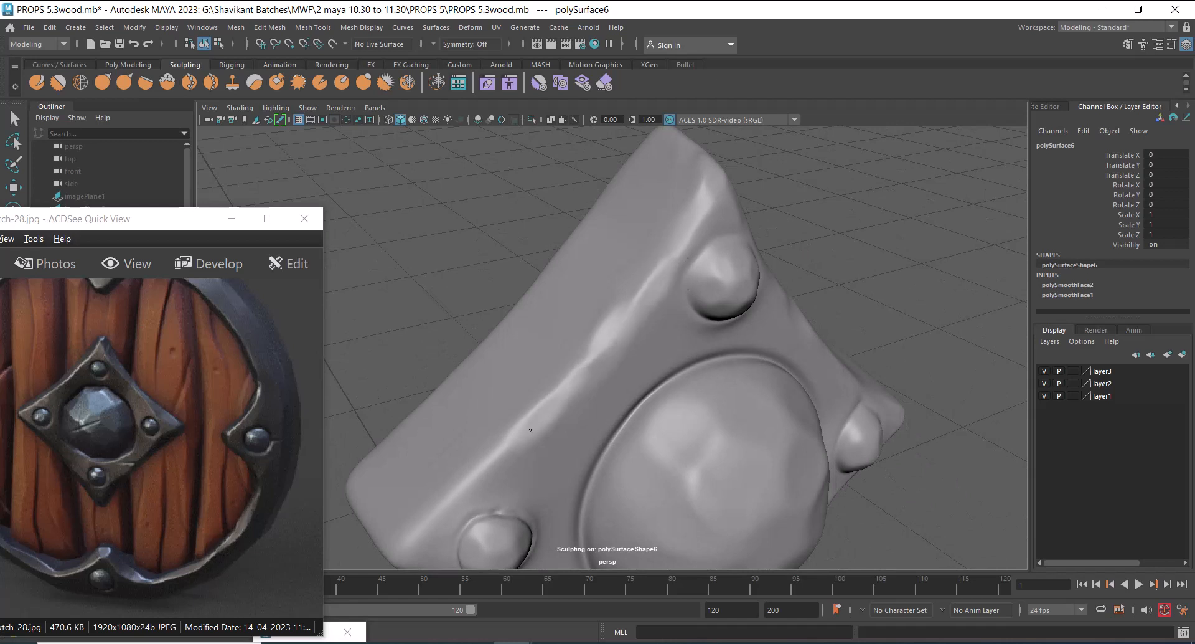
mouse_move(436, 430)
left_mouse_down("alt")
mouse_move(470, 280)
mouse_move(467, 358)
mouse_move(430, 398)
left_mouse_up("alt")
mouse_move(461, 458)
left_mouse_down("alt")
mouse_move(386, 238)
mouse_move(424, 368)
left_mouse_up("alt")
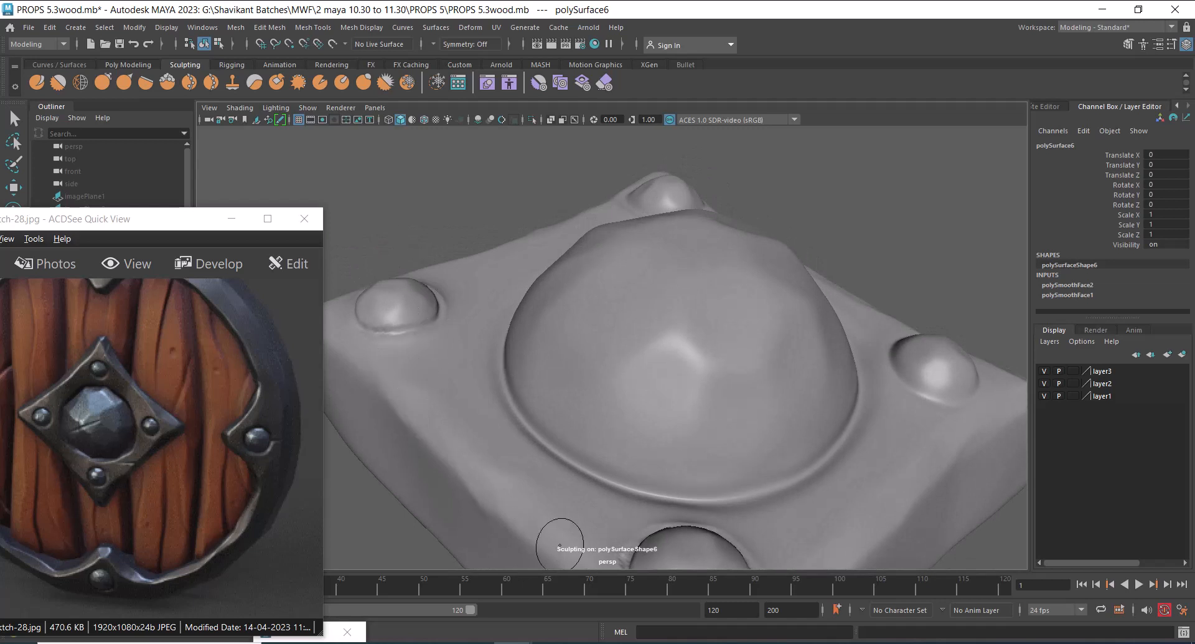
left_click_drag(560, 548, 552, 398, "alt")
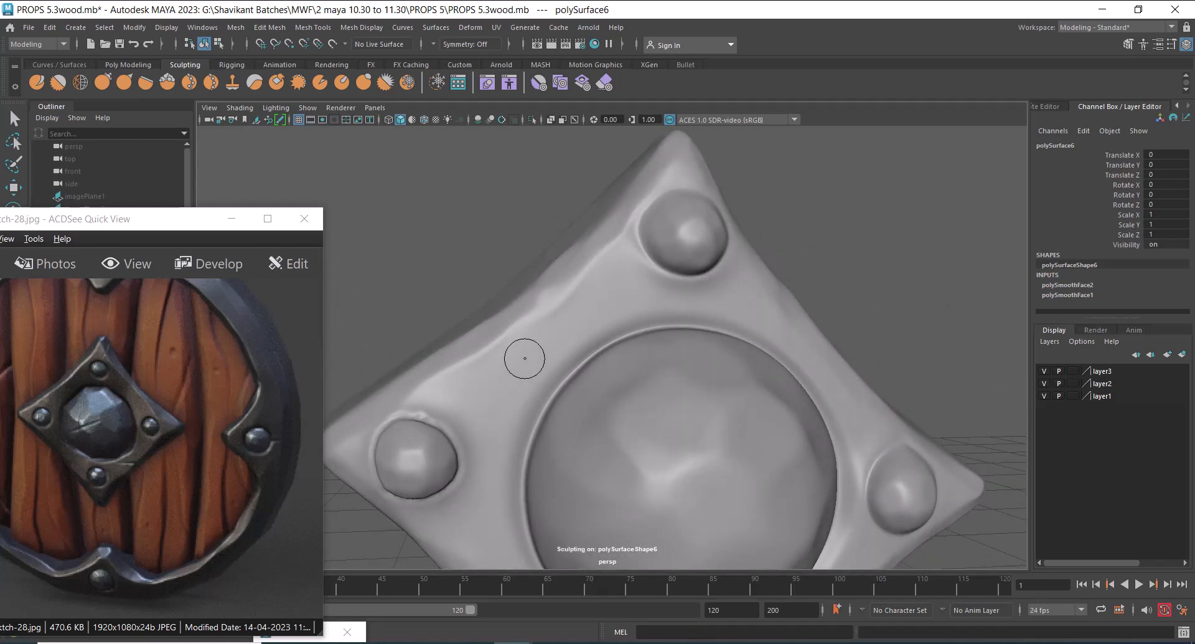
mouse_move(918, 312)
left_mouse_down("alt")
mouse_move(883, 347)
mouse_move(617, 221)
left_mouse_up("alt")
mouse_move(731, 336)
left_mouse_down("alt")
mouse_move(830, 323)
mouse_move(910, 392)
mouse_move(918, 362)
left_mouse_up("alt")
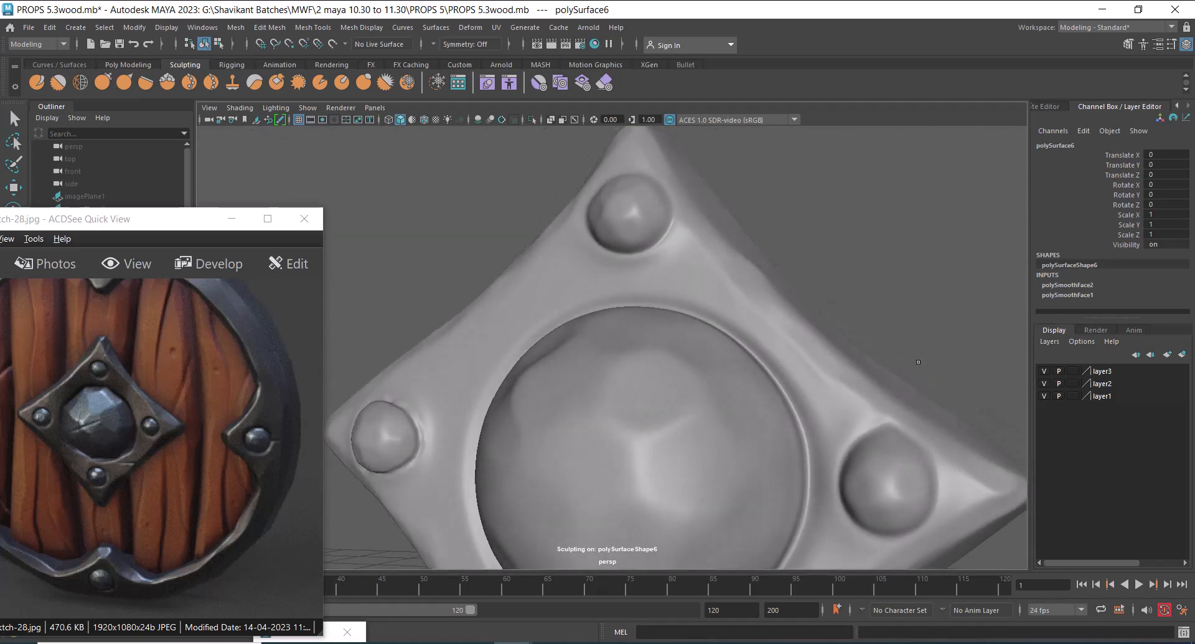
- Leave the Flatten tool and smooth the whole plate mesh with 1 division
right_click_drag(897, 318, 870, 228, "alt")
middle_click_drag(848, 374, 879, 230, "alt")
left_click_drag(879, 349, 876, 299, "alt")
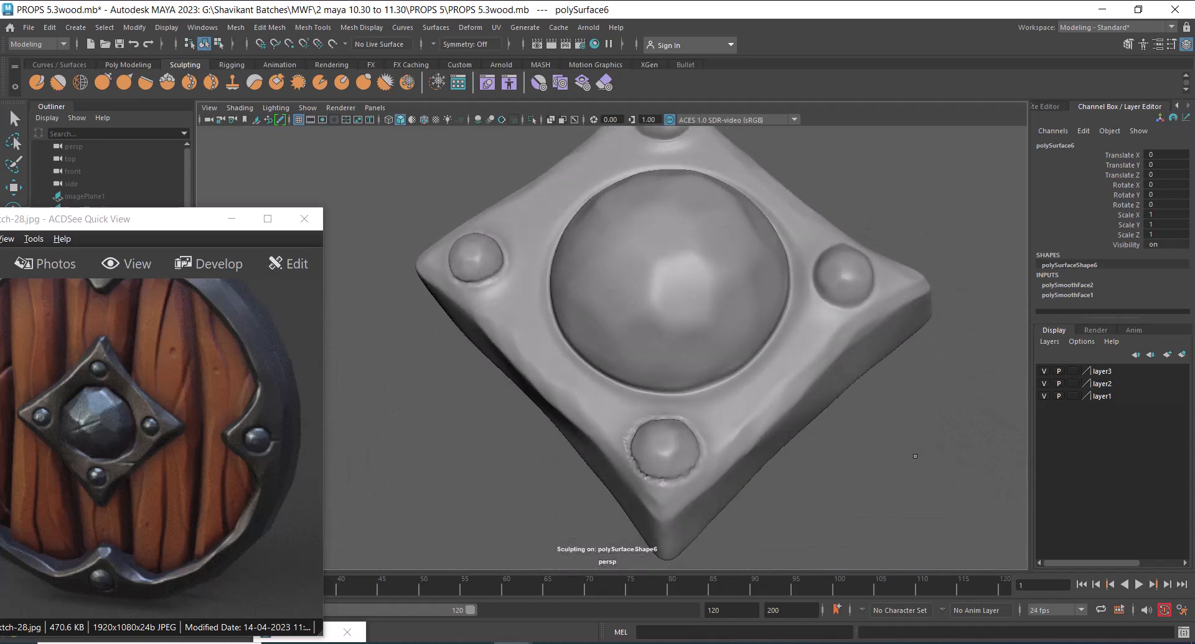
middle_click_drag(876, 465, 865, 417, "alt")
right_click_drag(855, 419, 907, 456, "alt")
key("w")
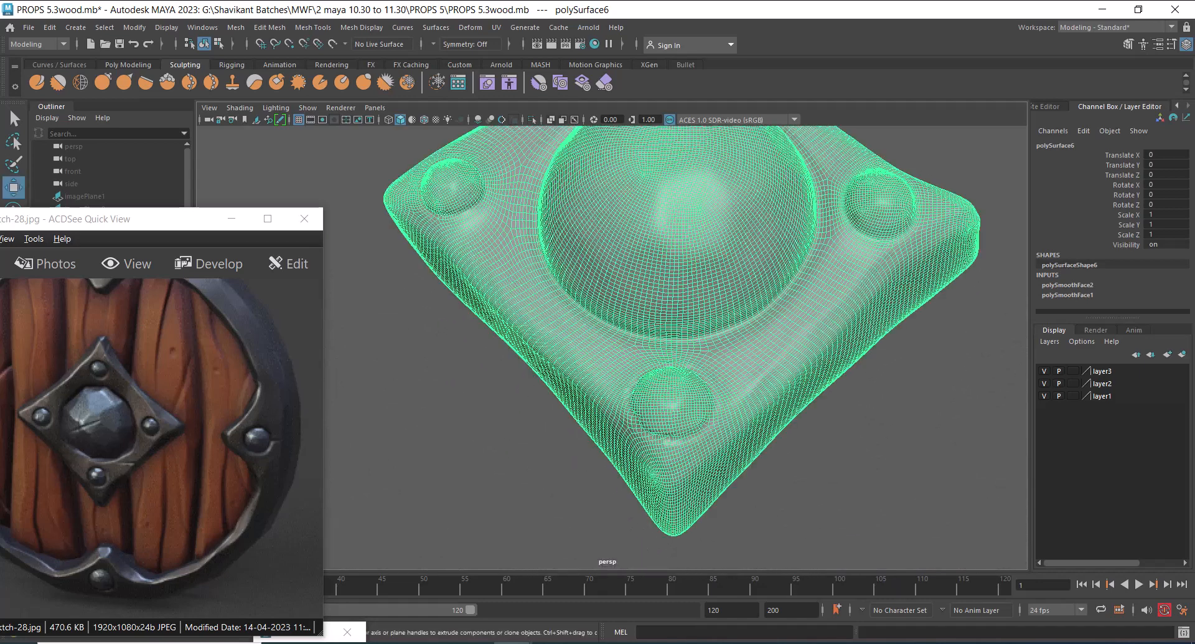
left_click(901, 449)
left_click_drag(918, 488, 850, 391, "alt")
left_click(853, 338)
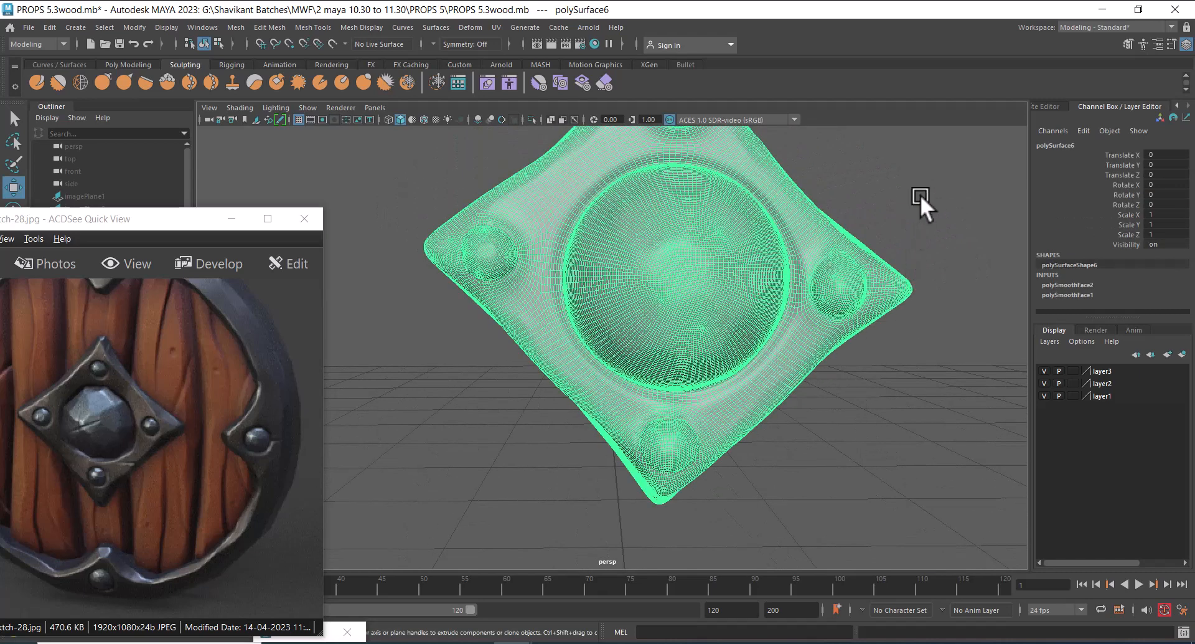
right_click_drag(921, 194, 910, 277)
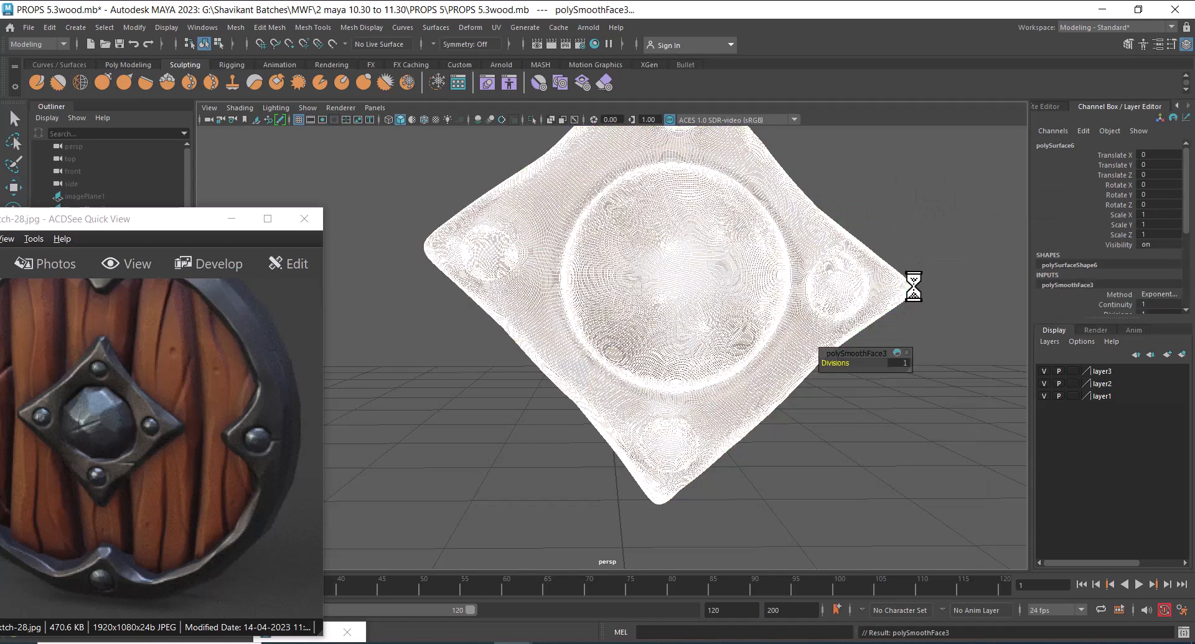
- Save the scene as a new version named PROPS 5.4wood.mb in the PROPS 5 folder
left_click(29, 27)
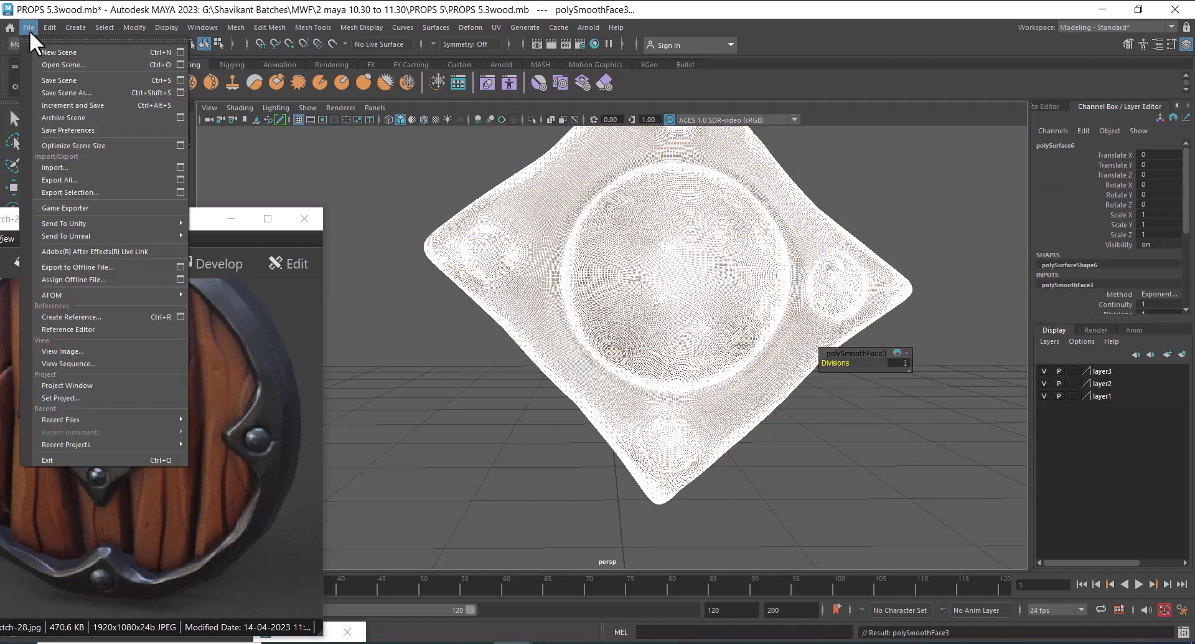
left_click(69, 92)
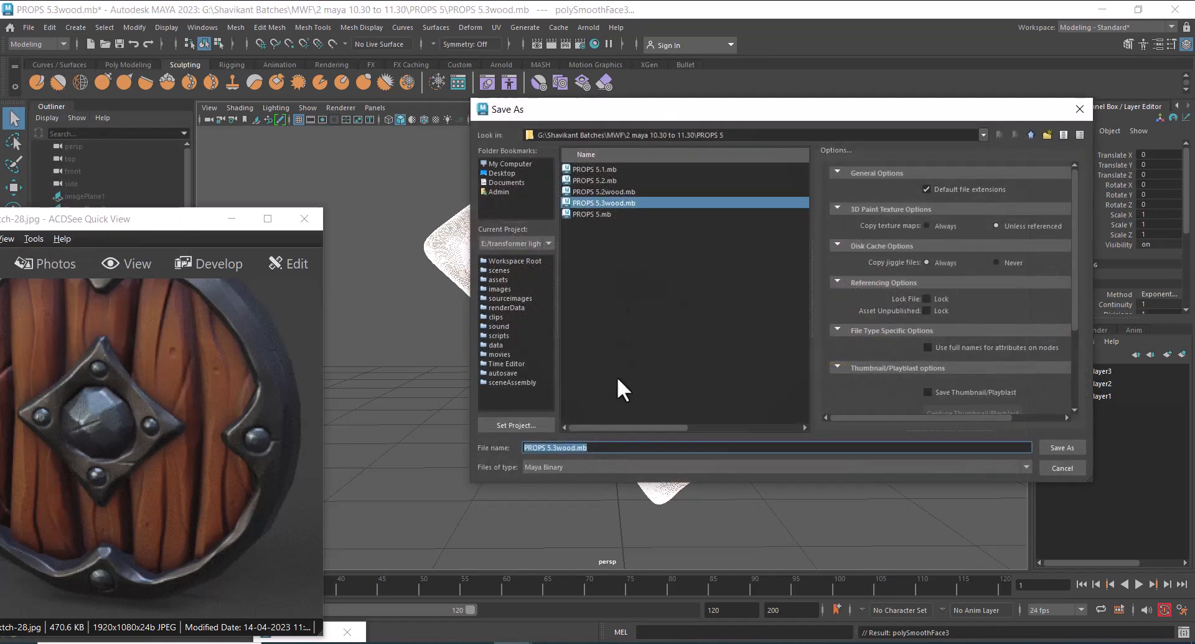
left_click(555, 447)
key("BackSpace")
key("BackSpace")
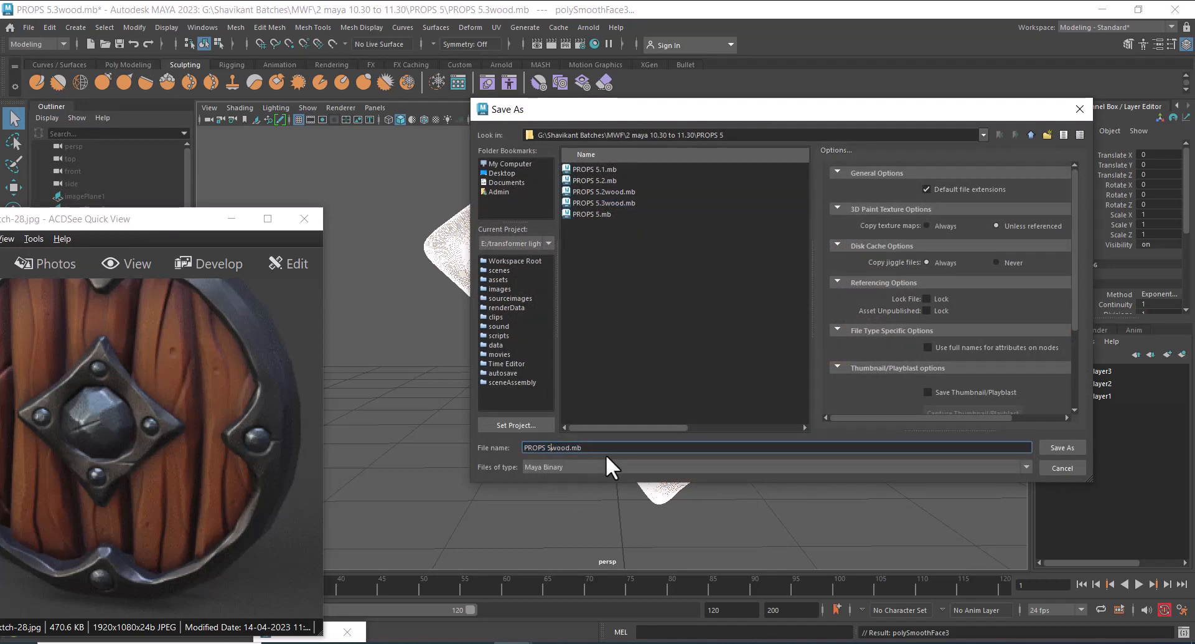
type(".4")
key("Return")
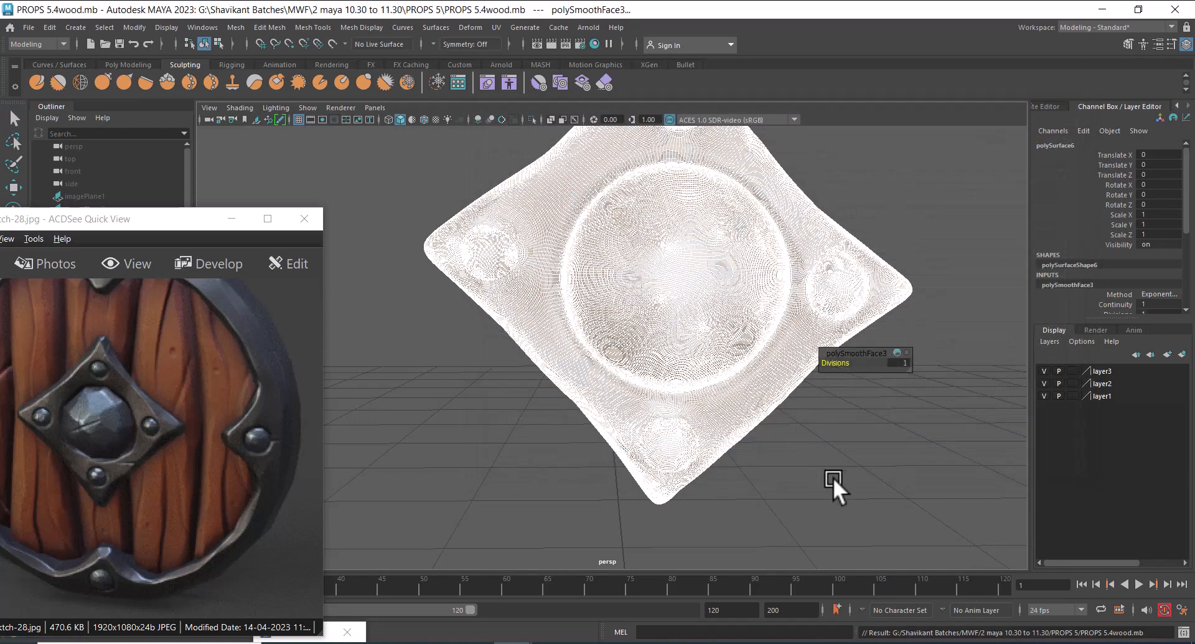
left_click_drag(833, 477, 843, 446, "alt")
middle_click_drag(843, 446, 809, 482, "alt")
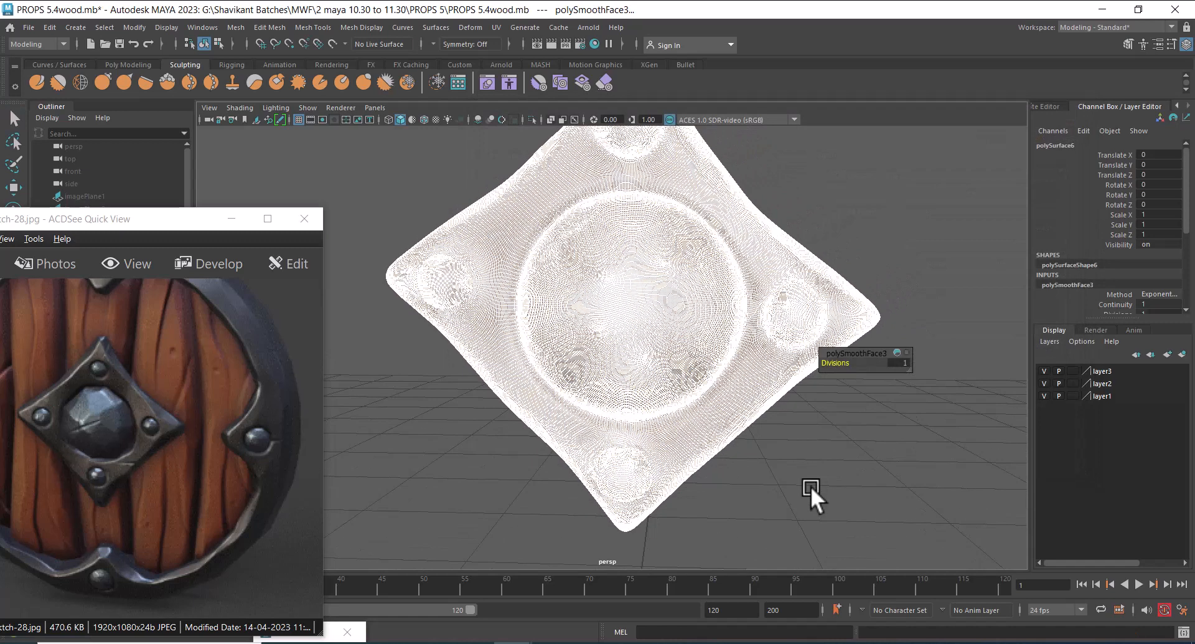
- Cut a diagonal scratch into the lower-left part of the plate's central dome with the Knife sculpting tool, undoing the first attempt
left_click(794, 475)
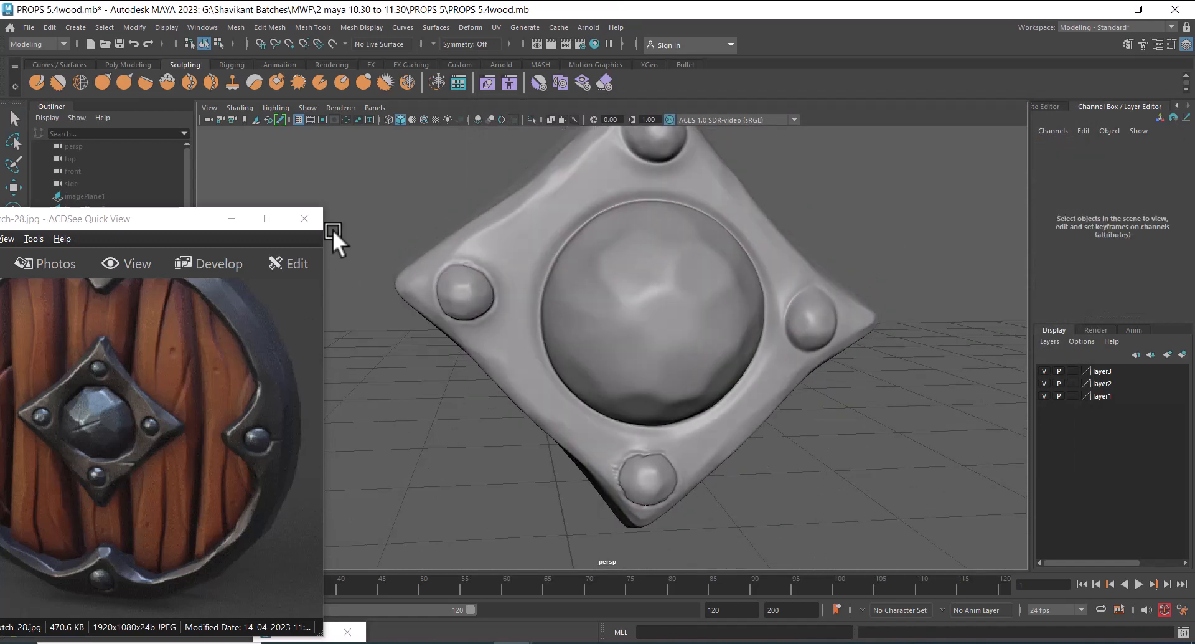
left_click(741, 329)
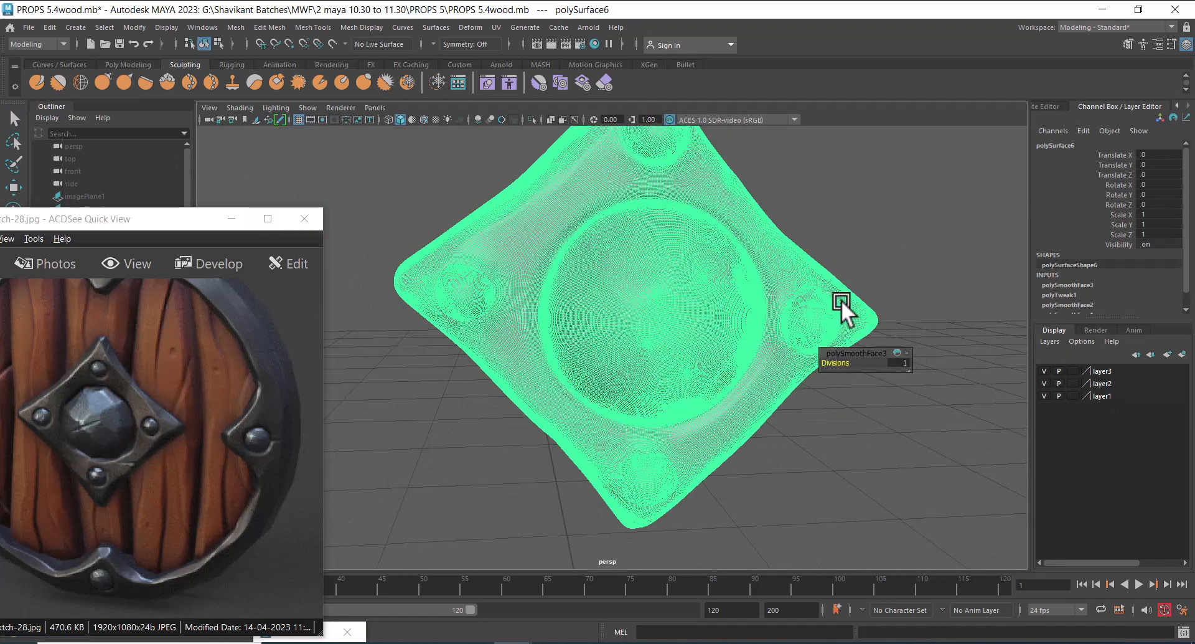
right_click(861, 245, "shift")
left_click(42, 87)
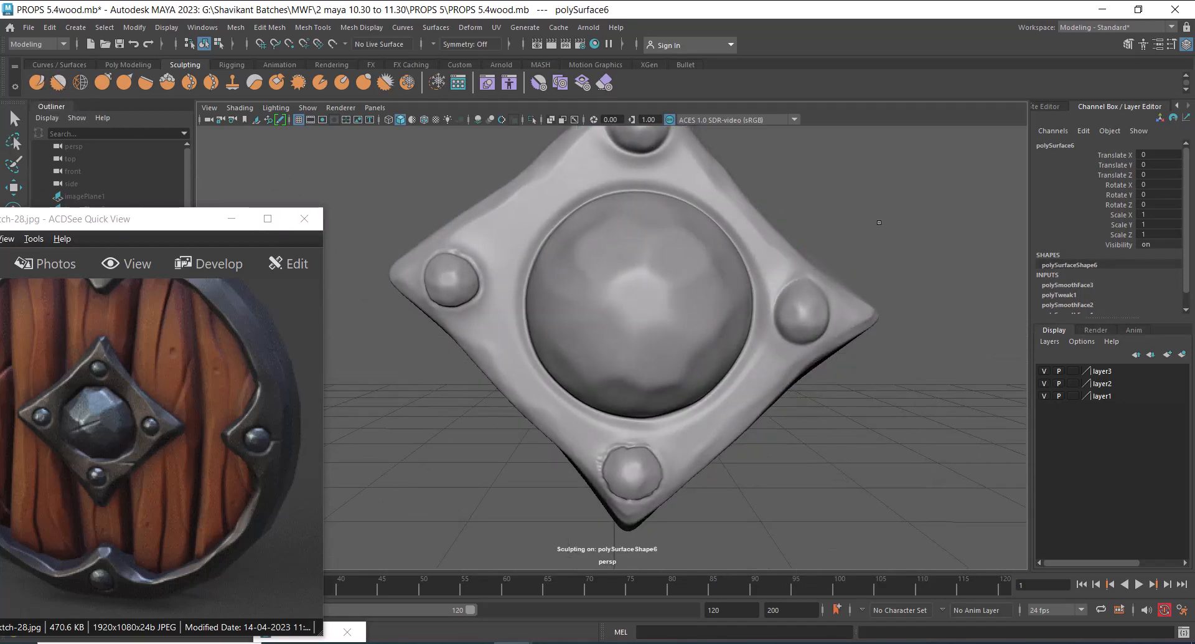
right_click(879, 222, "shift")
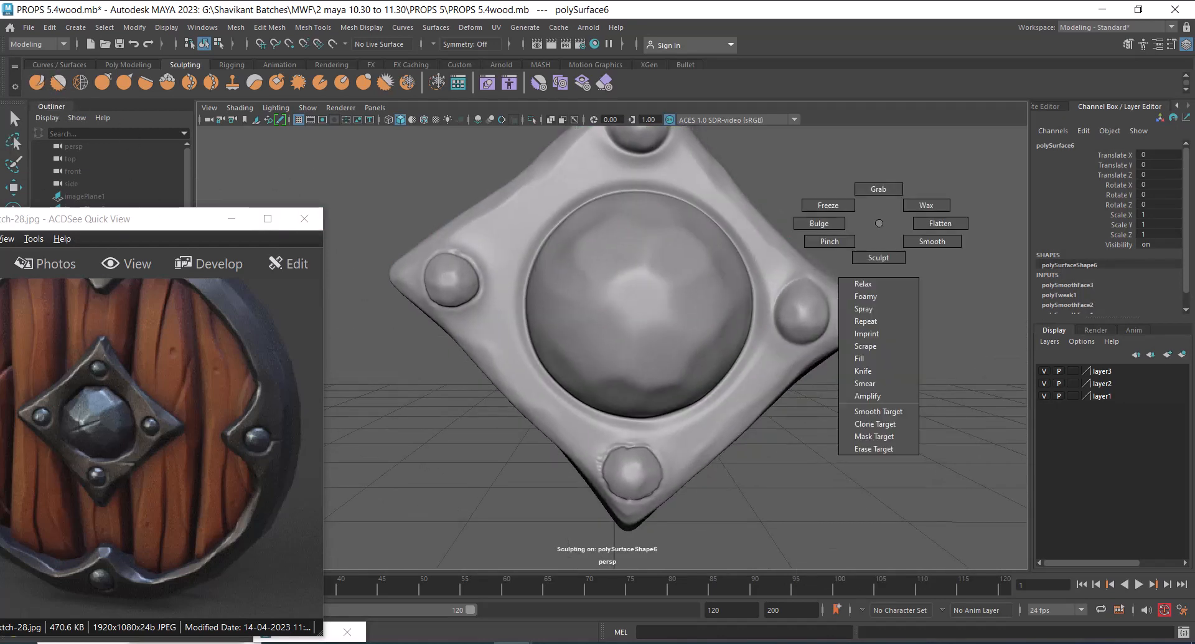
left_click(891, 369)
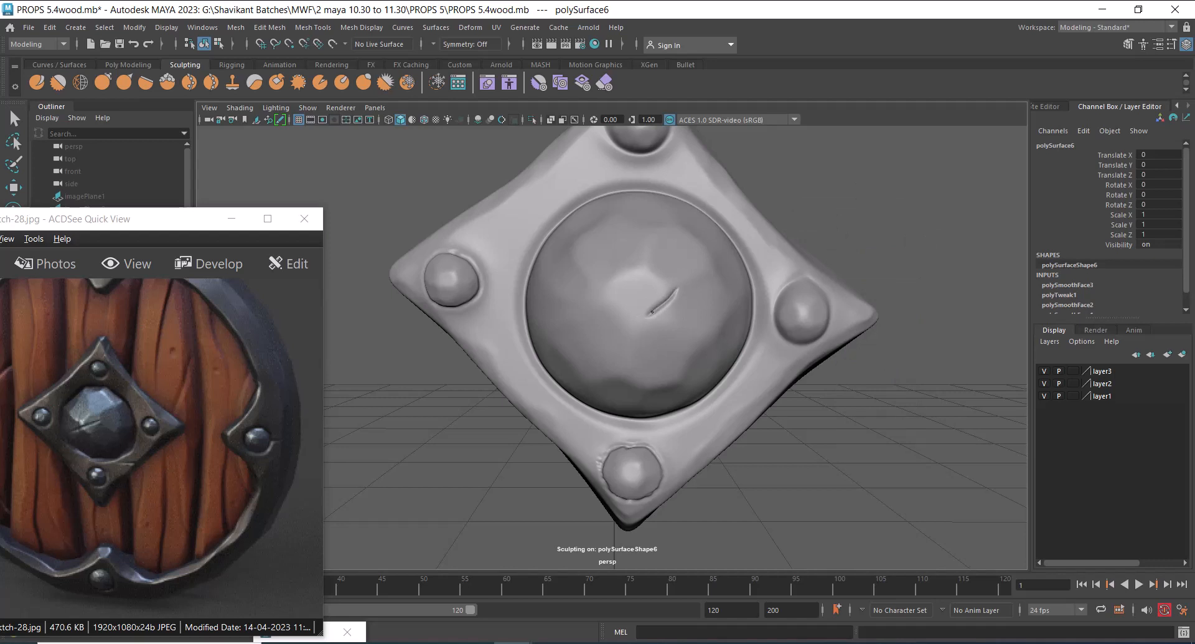
left_click_drag(700, 420, 980, 400, "alt")
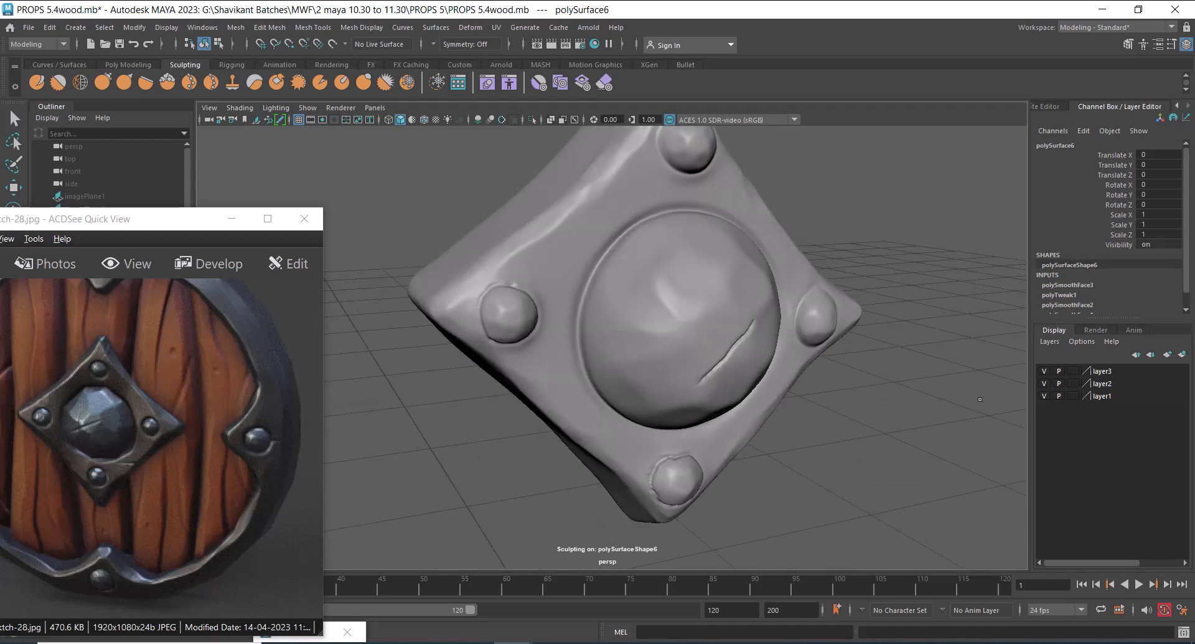
key("ctrl+z")
left_click_drag(894, 537, 851, 482, "alt")
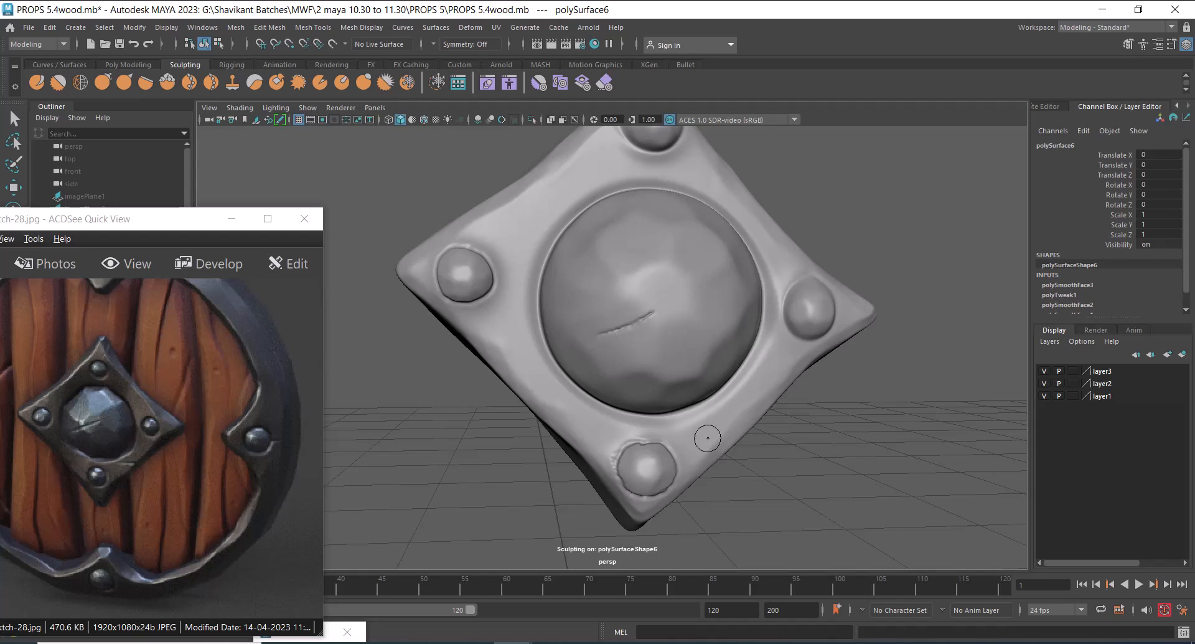
- Cut small scratches into the plate's lower-right edge beside the bottom rivet, its upper-right edge and its top corner
left_click_drag(742, 439, 660, 415, "alt")
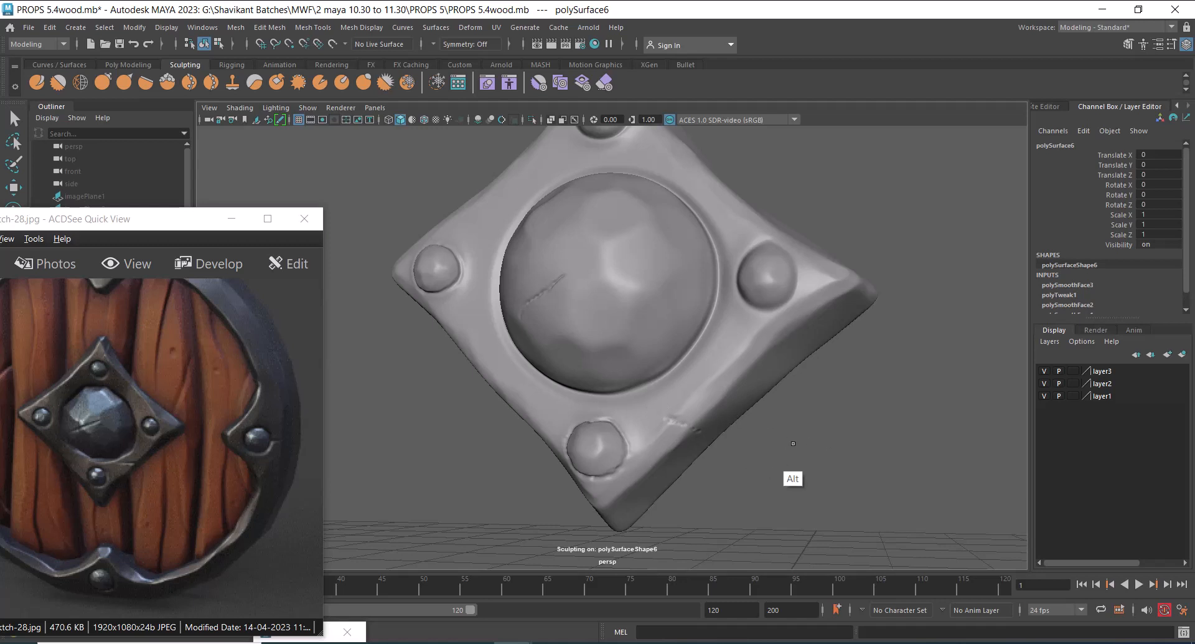
left_click_drag(791, 478, 796, 476, "alt")
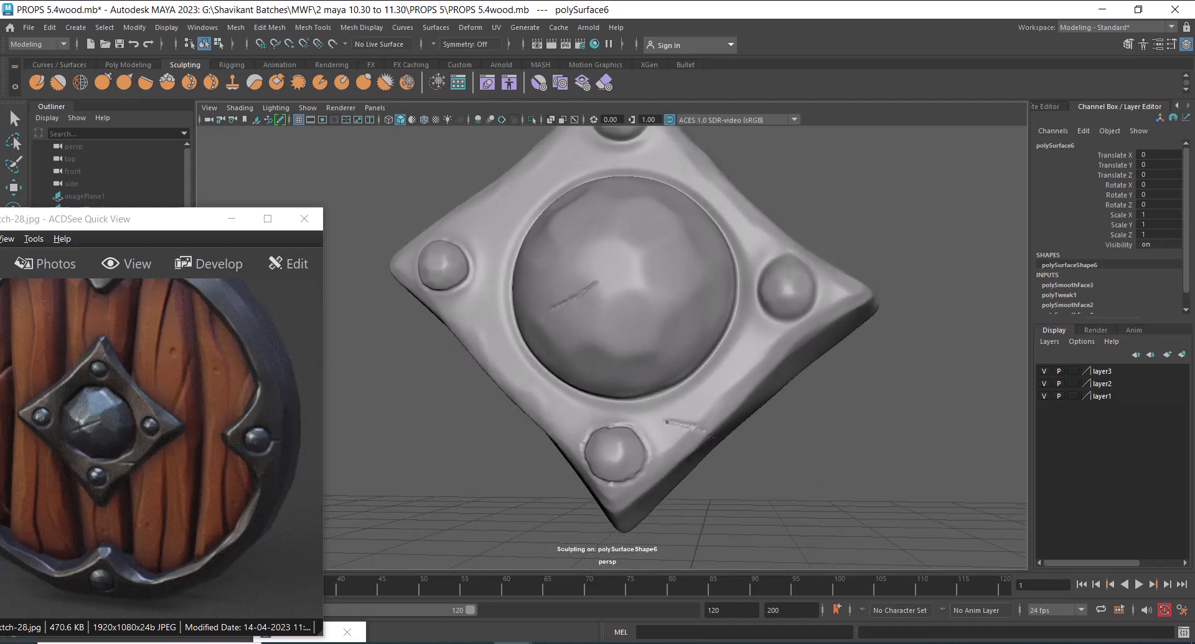
left_click_drag(880, 419, 871, 458, "alt")
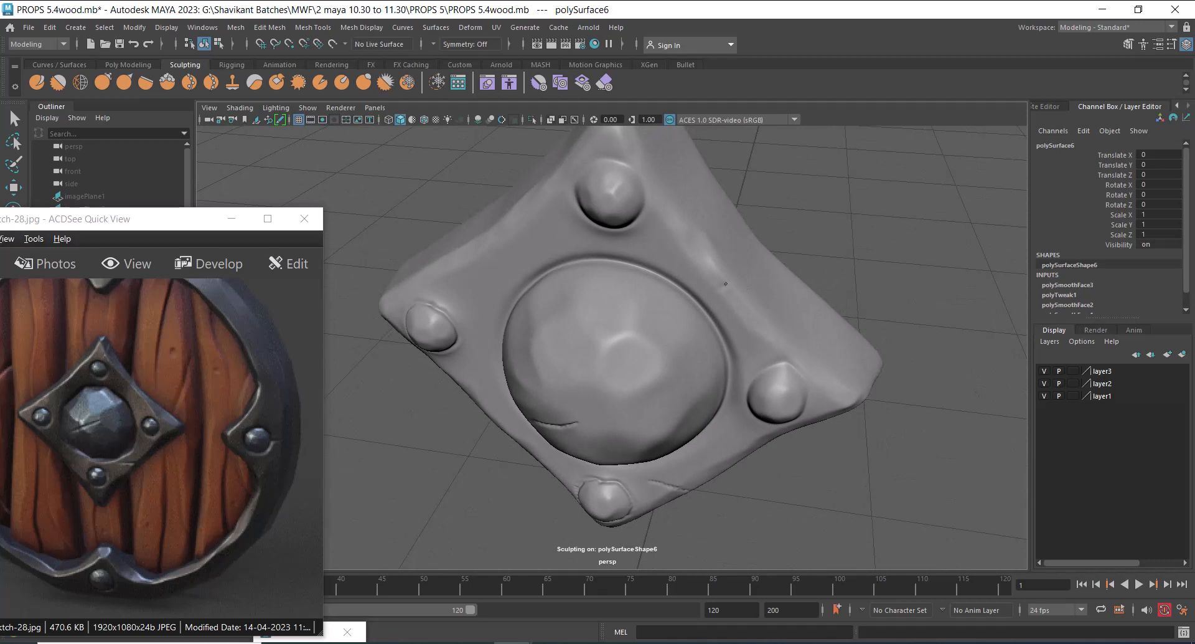
mouse_move(743, 268)
left_mouse_down("alt")
mouse_move(843, 297)
mouse_move(889, 286)
mouse_move(859, 309)
mouse_move(671, 262)
left_mouse_up("alt")
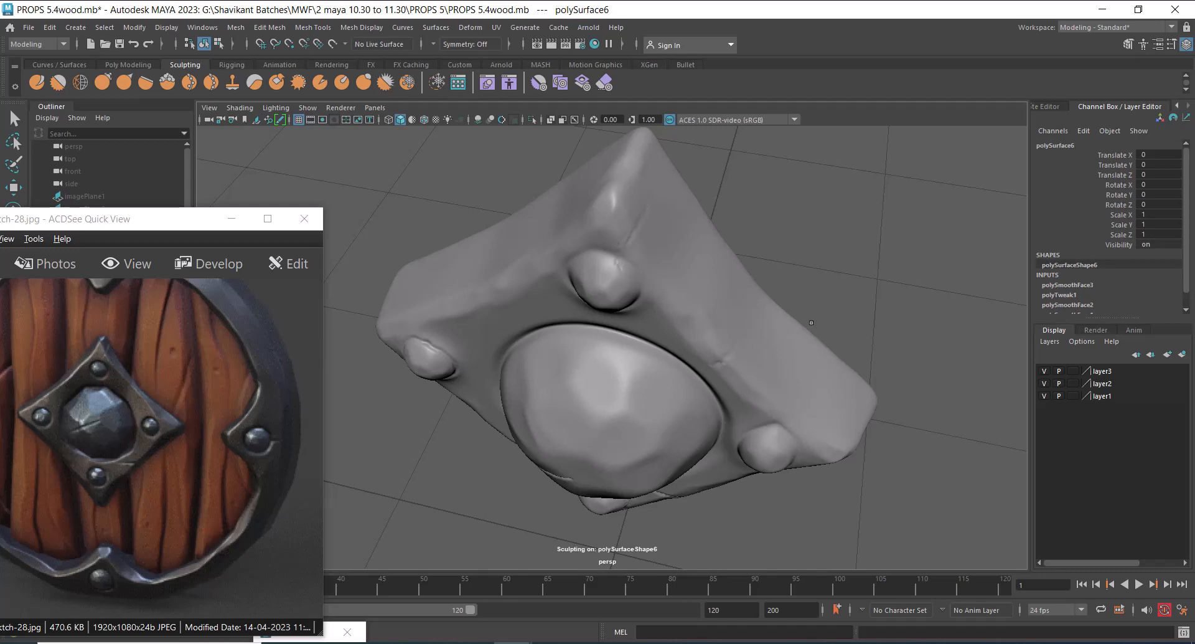
mouse_move(811, 322)
left_mouse_down("alt")
mouse_move(880, 278)
mouse_move(755, 481)
mouse_move(776, 496)
left_mouse_up("alt")
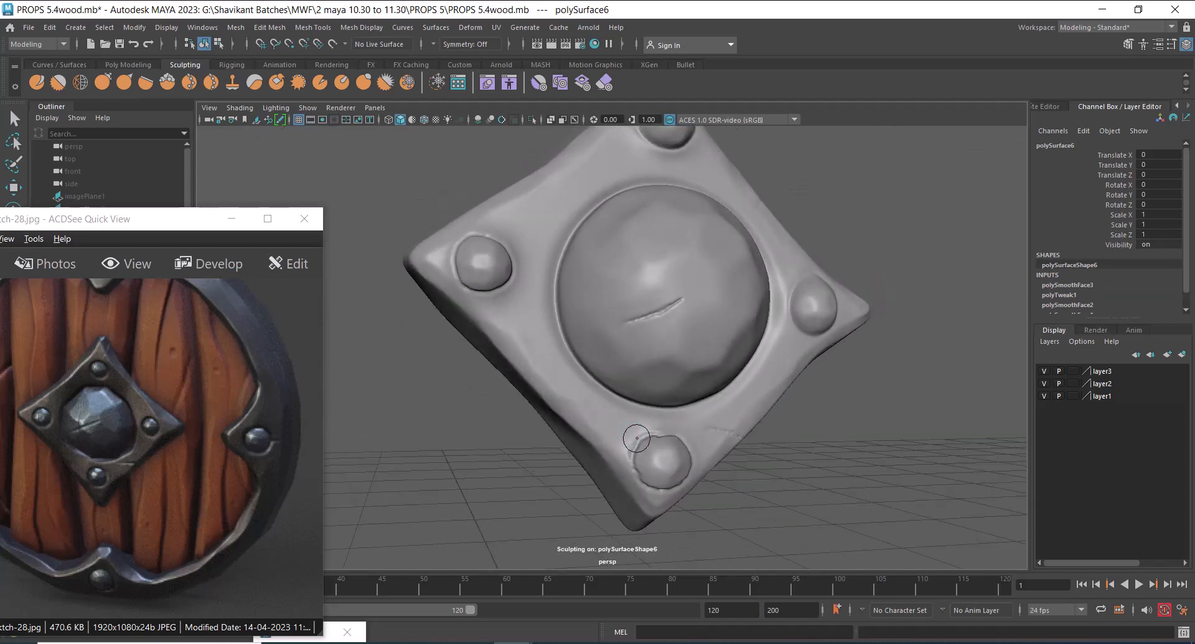
- Smooth the ragged surface around the rim of the plate's bottom rivet
middle_click_drag(764, 381, 769, 241, "alt")
mouse_move(754, 436)
right_mouse_down("alt")
mouse_move(795, 462)
mouse_move(841, 464)
right_mouse_up("alt")
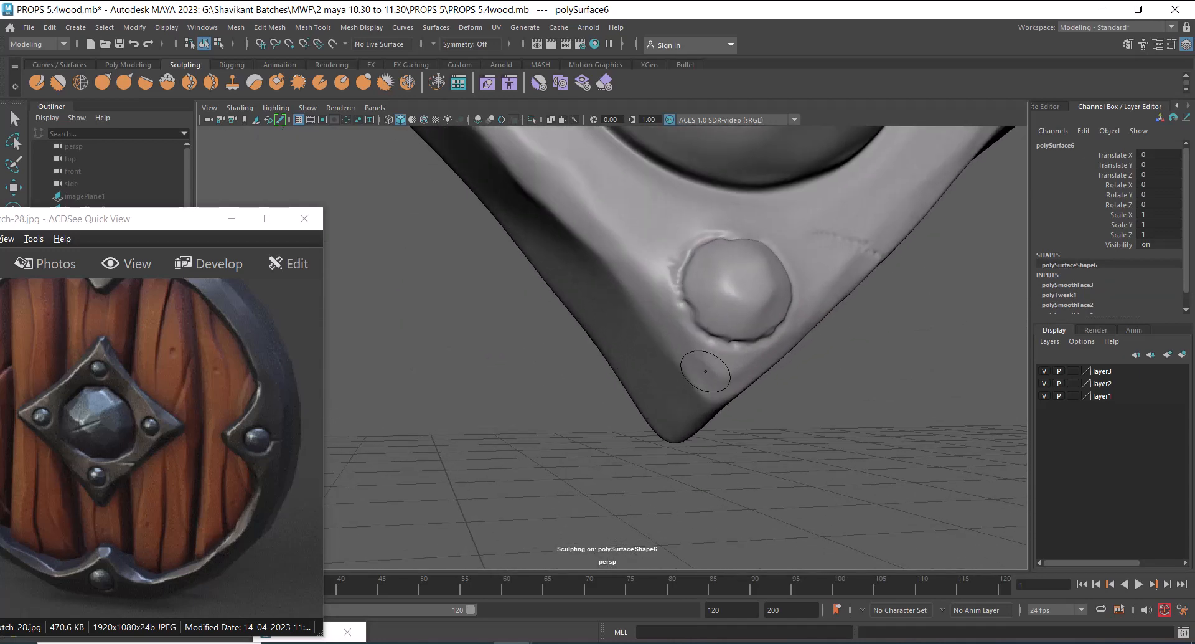
left_click_drag(705, 371, 699, 318, "alt")
right_click_drag(700, 318, 706, 314, "alt")
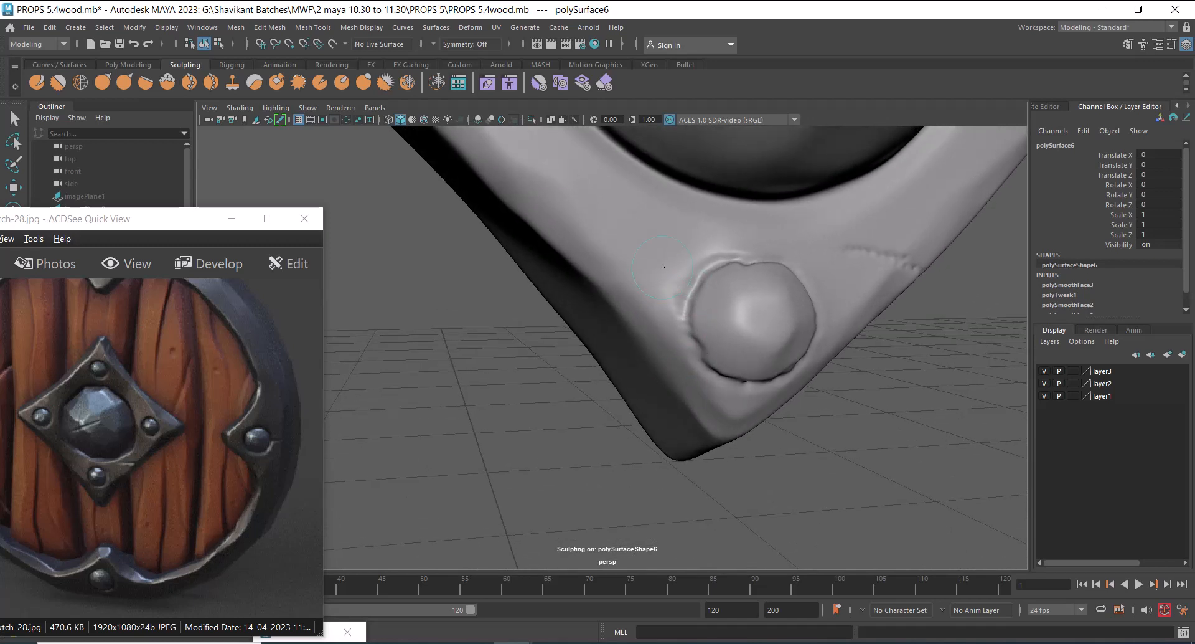
mouse_move(726, 267)
left_mouse_down("shift")
mouse_move(685, 277)
mouse_move(676, 309)
mouse_move(732, 256)
mouse_move(791, 270)
left_mouse_up("shift")
left_click_drag(871, 461, 835, 444, "alt")
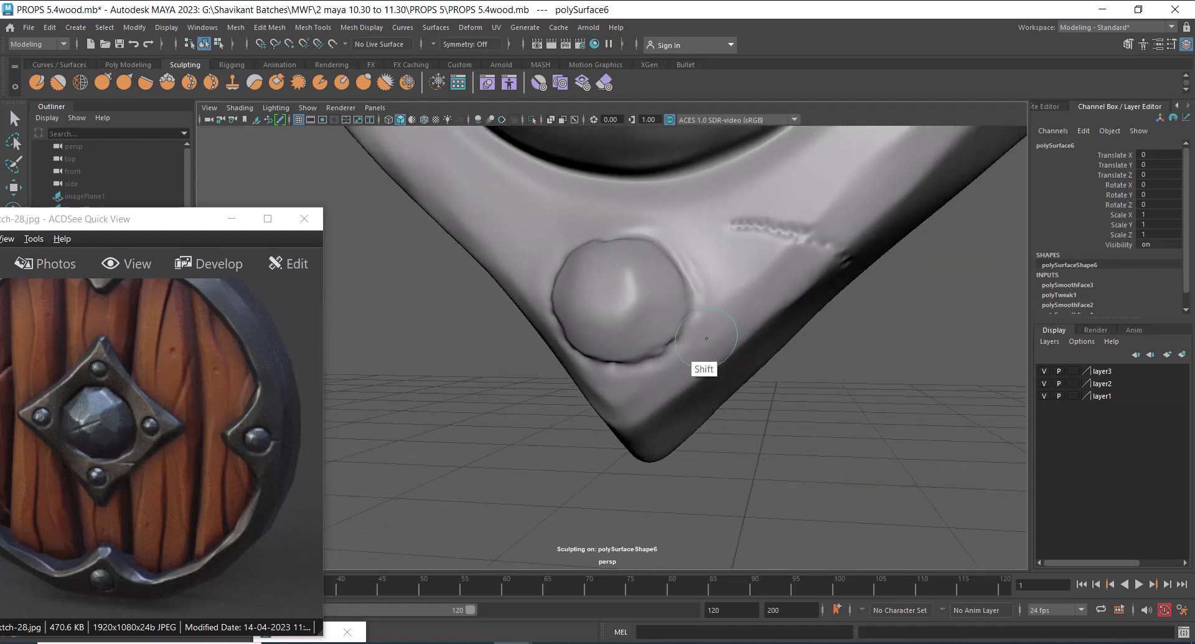
mouse_move(707, 338)
left_mouse_down("shift")
mouse_move(694, 299)
mouse_move(681, 343)
mouse_move(643, 364)
mouse_move(596, 362)
left_mouse_up("shift")
left_click_drag(748, 337, 815, 407, "alt")
mouse_move(859, 345)
left_mouse_down("alt")
mouse_move(715, 275)
mouse_move(747, 285)
mouse_move(730, 291)
left_mouse_up("alt")
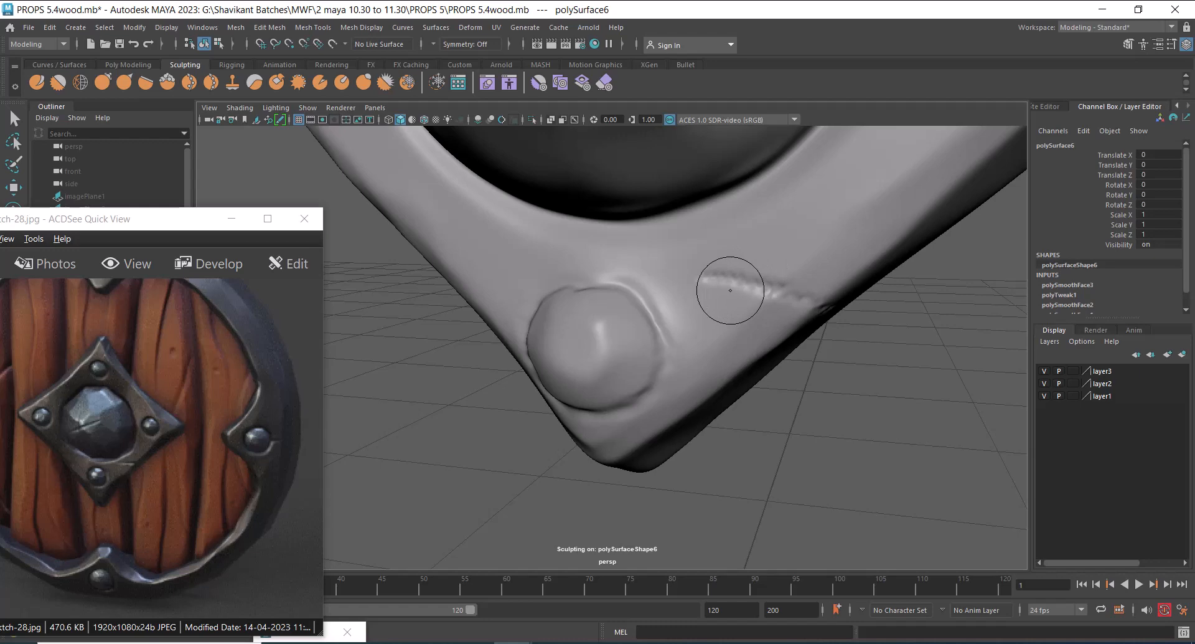
- Cross the dome's diagonal scratch with a vertical one and cut short scratches into the left, right and bottom rivets
mouse_move(730, 291)
left_mouse_down("alt")
mouse_move(793, 224)
mouse_move(782, 413)
mouse_move(779, 315)
mouse_move(761, 302)
mouse_move(755, 323)
left_mouse_up("alt")
scroll(761, 302, "down", 2)
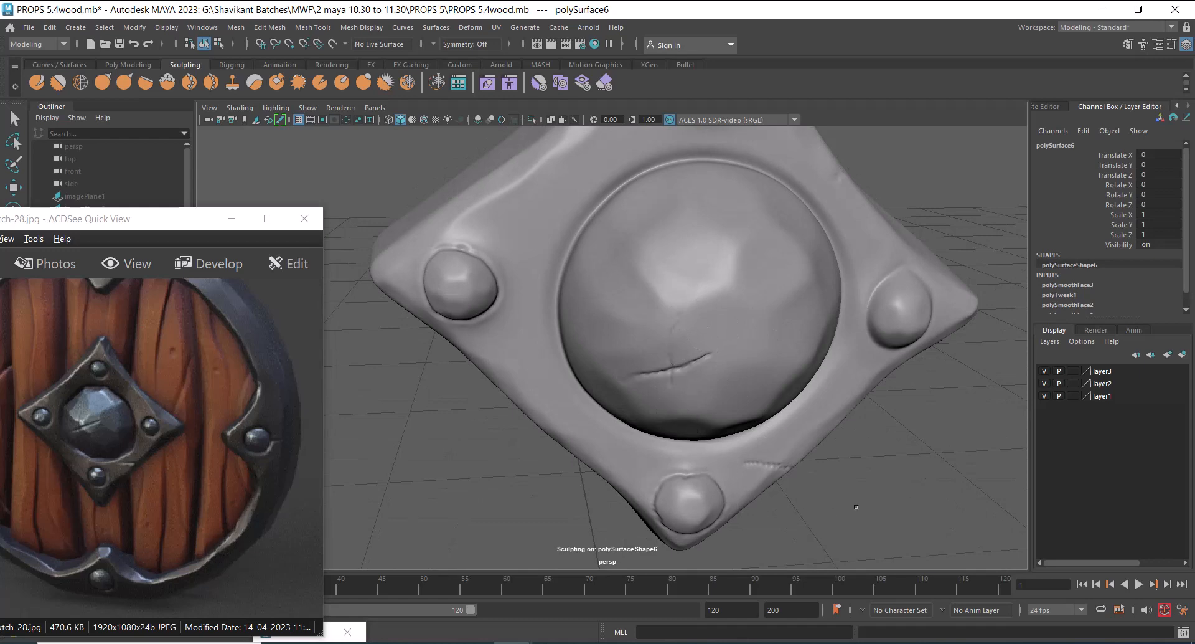
mouse_move(856, 507)
left_mouse_down("alt")
mouse_move(915, 497)
mouse_move(921, 478)
mouse_move(720, 441)
left_mouse_up("alt")
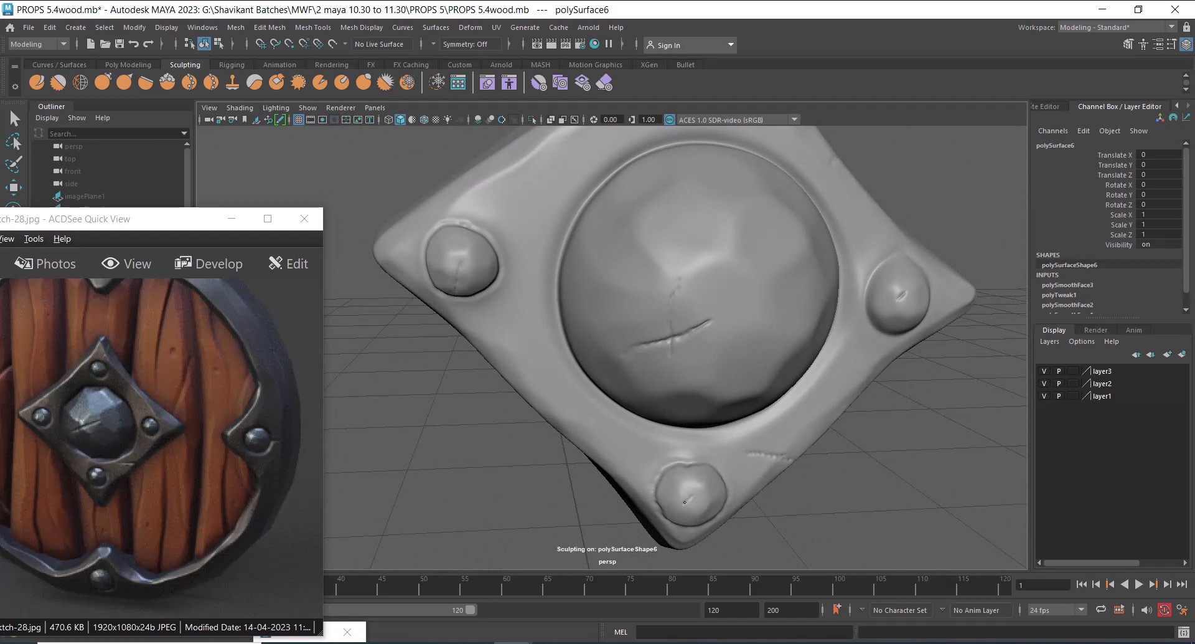
left_click_drag(850, 518, 834, 518, "alt")
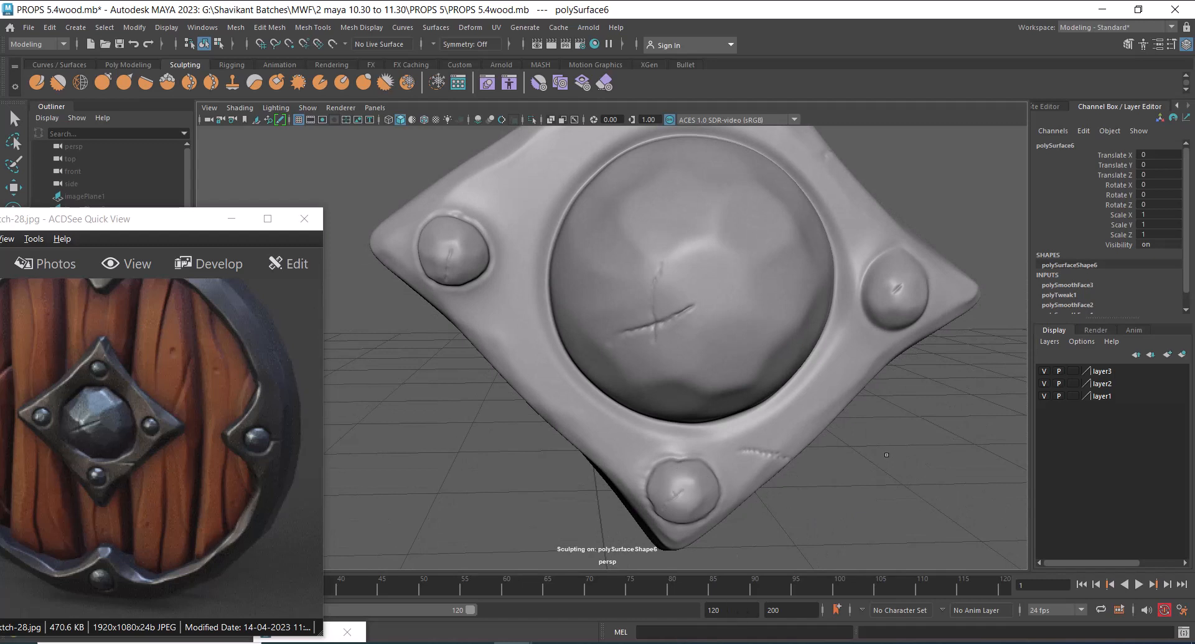
- Cut a small scratch into the plate's upper-left edge above the left rivet and minimise the reference image window
right_click_drag(887, 454, 753, 454, "alt")
left_click_drag(803, 417, 803, 442, "alt")
right_click_drag(803, 435, 841, 435, "alt")
left_click_drag(841, 435, 909, 435, "alt")
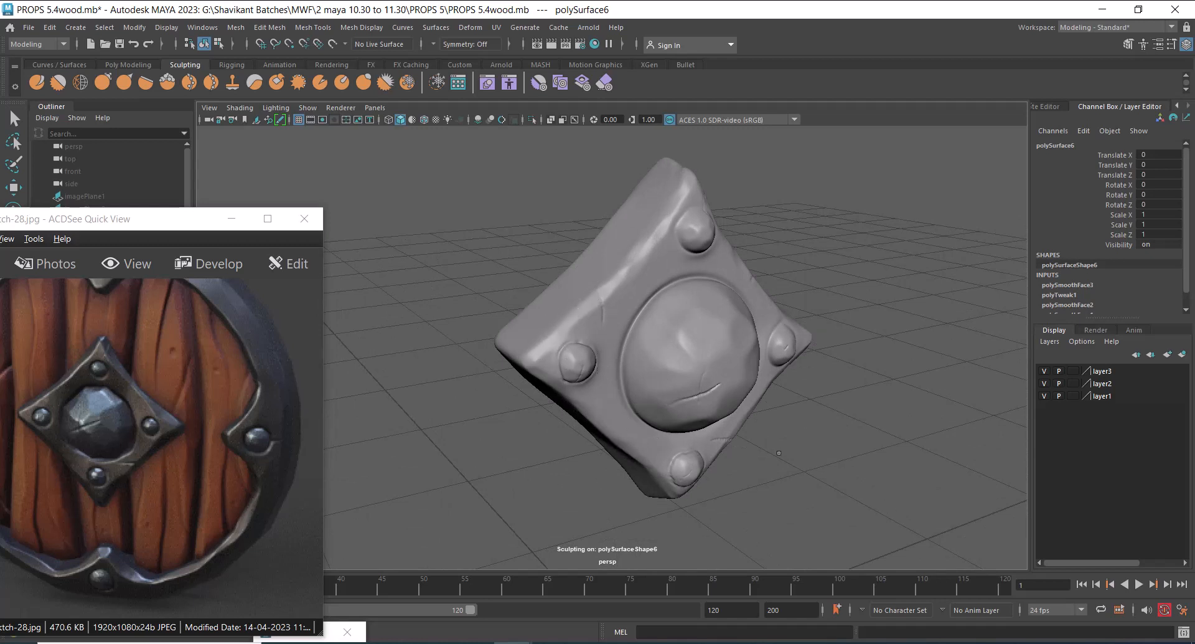
left_click_drag(779, 452, 704, 464, "alt")
left_click(231, 218)
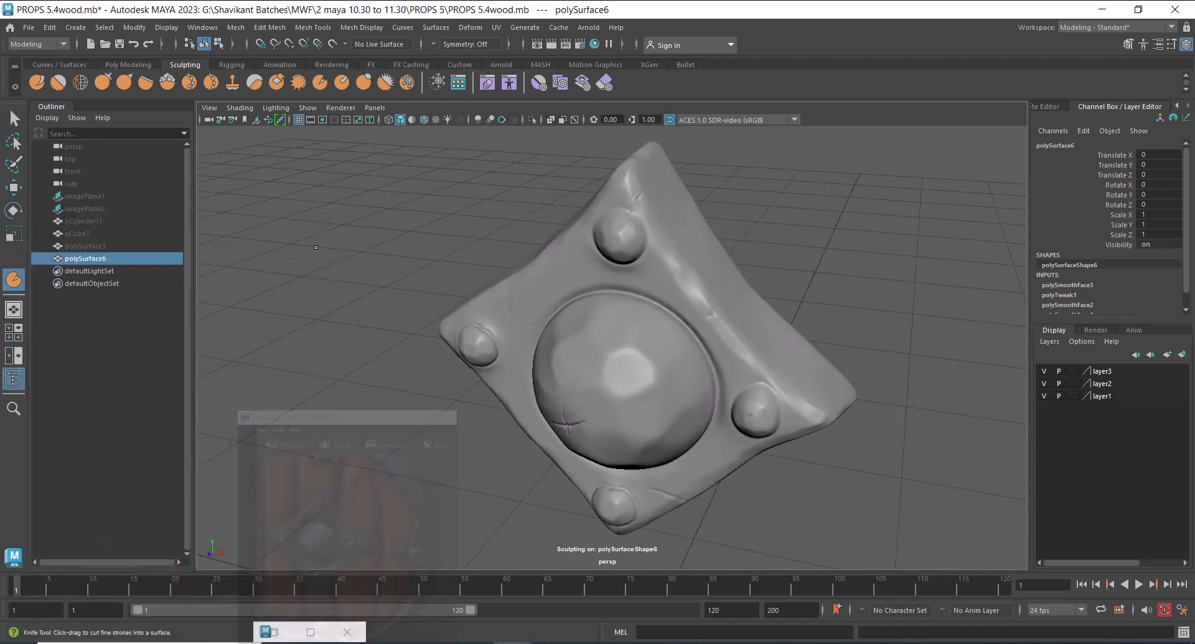
- Try to build up the plate's upper-right edge with the Wax tool and undo the stroke
left_click_drag(887, 324, 888, 290, "alt")
right_click(888, 290, "shift")
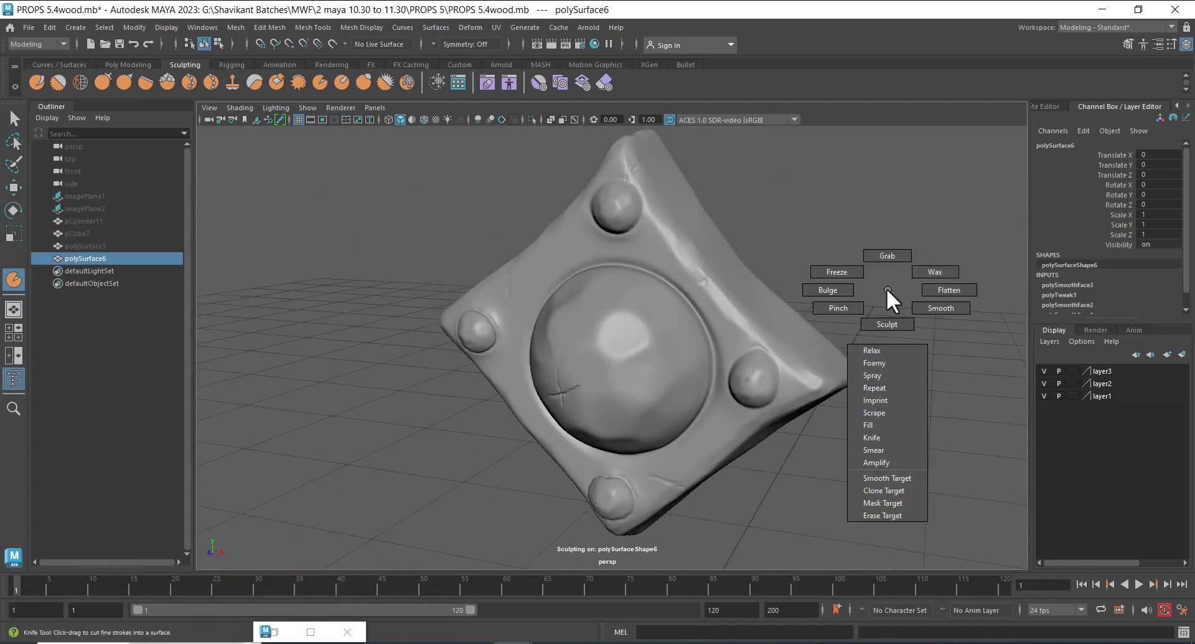
right_click_drag(887, 287, 931, 272, "shift")
left_click_drag(884, 286, 786, 330, "alt")
right_click_drag(786, 330, 777, 338, "alt")
left_click_drag(776, 337, 655, 342, "alt")
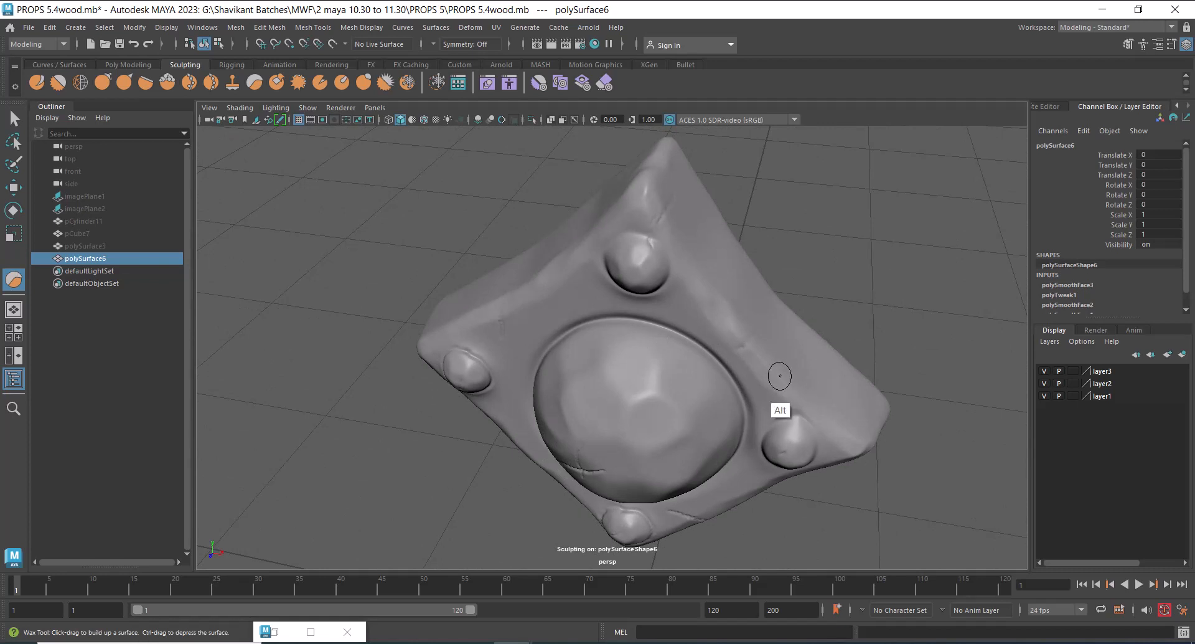
left_click_drag(774, 304, 691, 274, "alt")
left_click(691, 274)
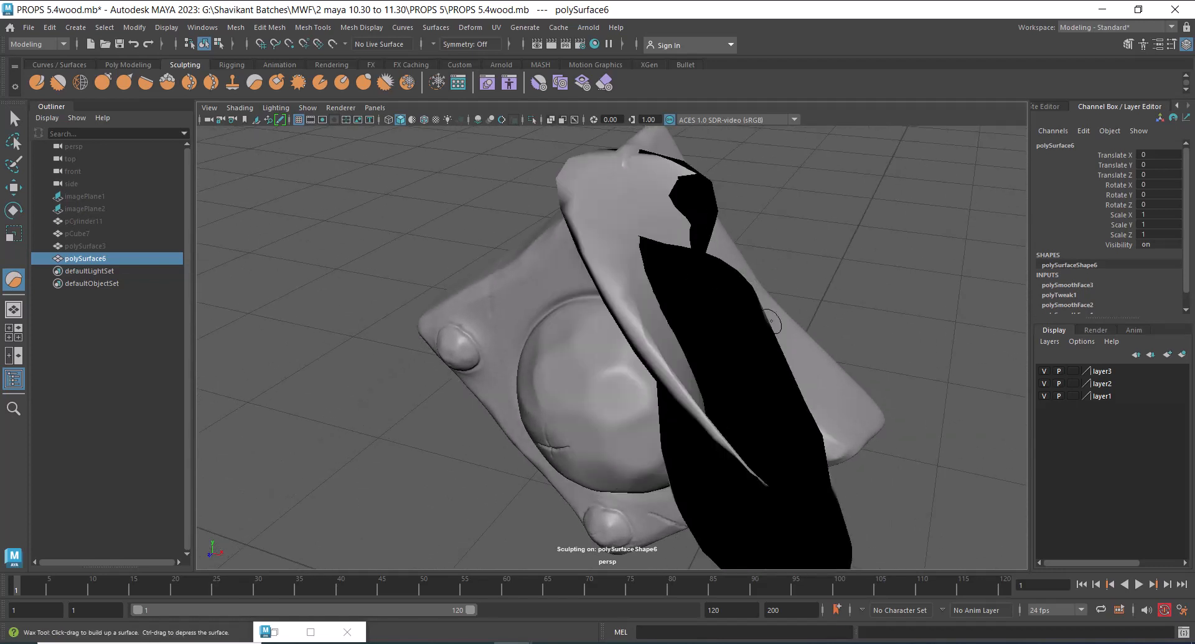
key("ctrl+z")
key("ctrl+z")
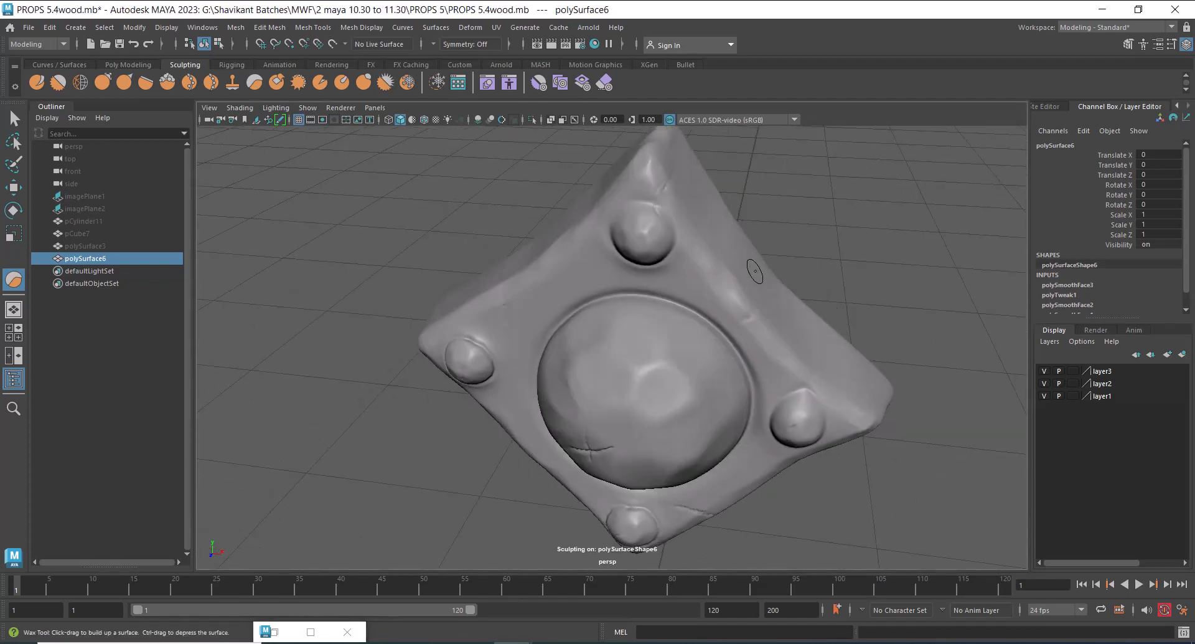
- Bring up the minimised Render View window and close it
mouse_move(818, 221)
right_mouse_down()
mouse_move(849, 218)
mouse_move(818, 220)
right_mouse_up()
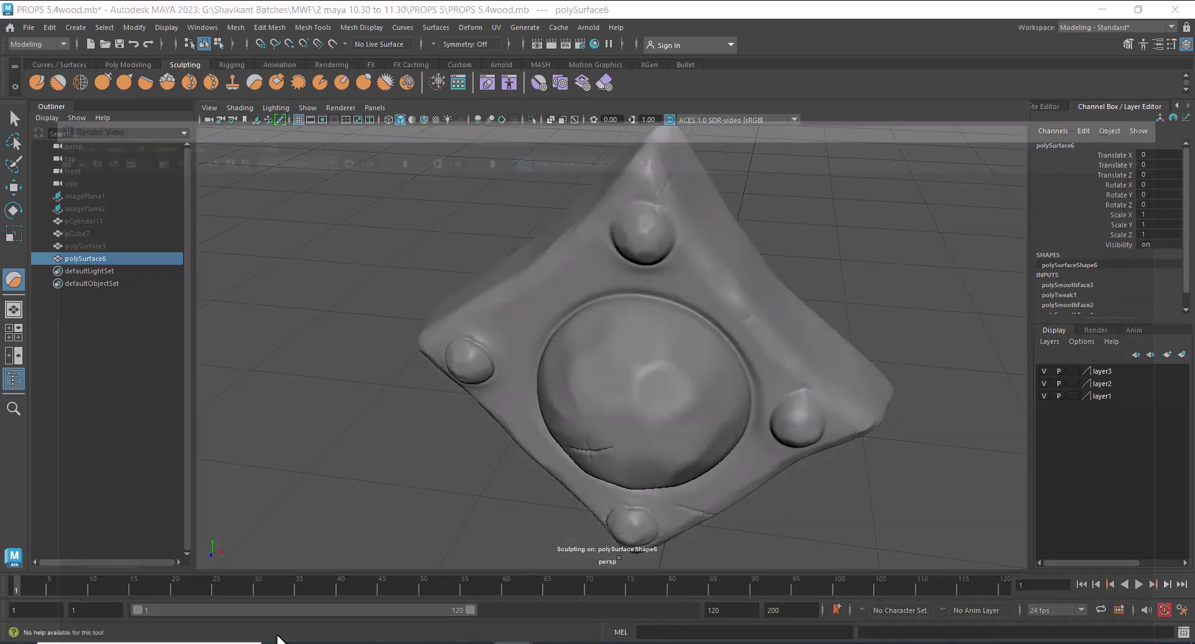
left_click(310, 632)
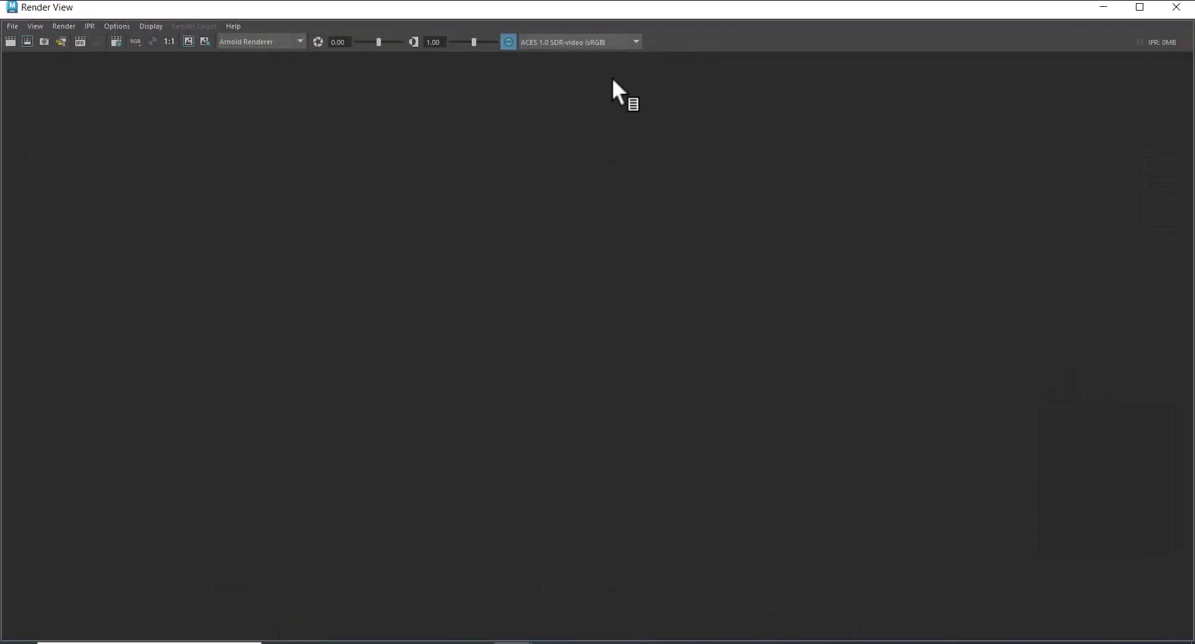
left_click(1176, 8)
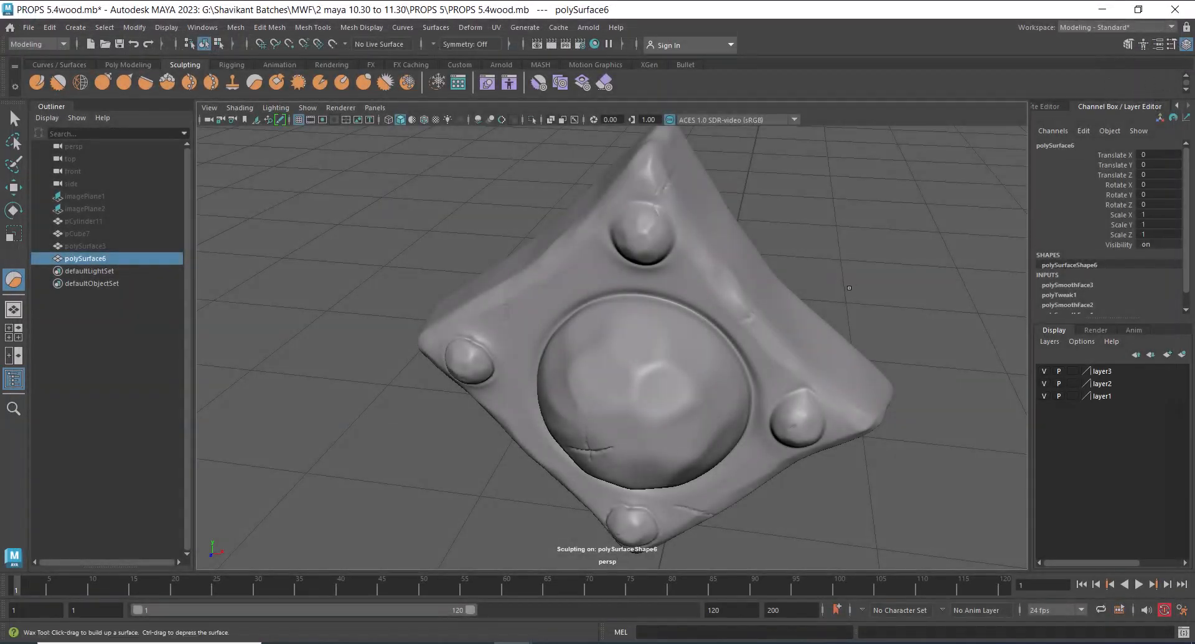
- Leave the Wax tool, restart the Sculpt tool on the plate and open its brush settings
key("w")
right_click(835, 253)
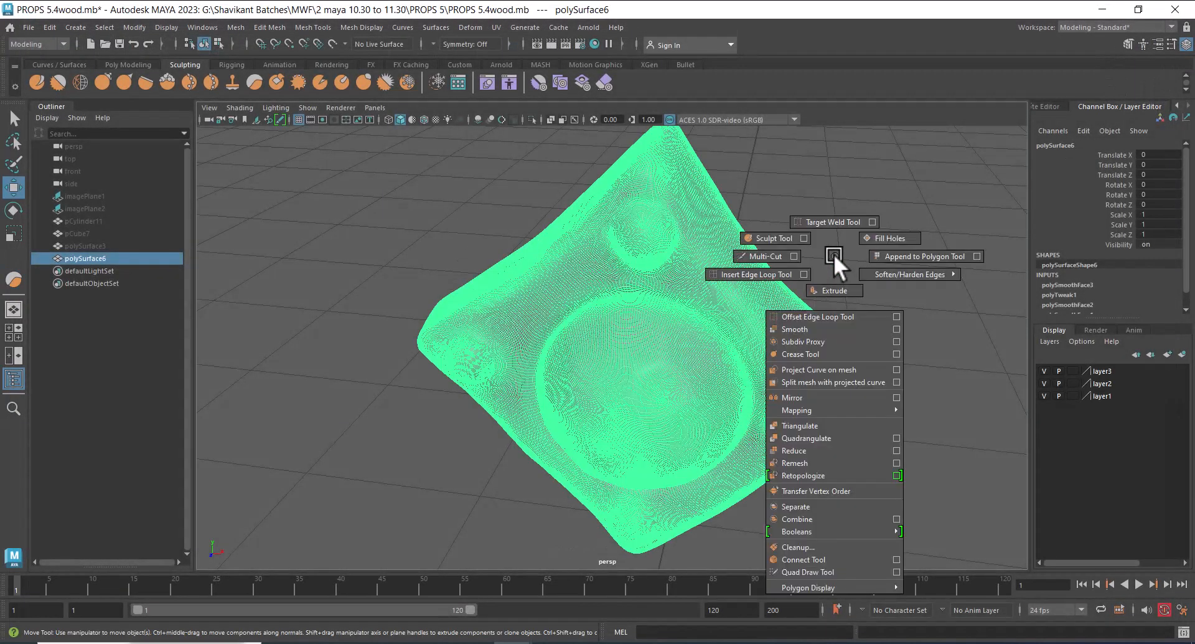
left_click(38, 79)
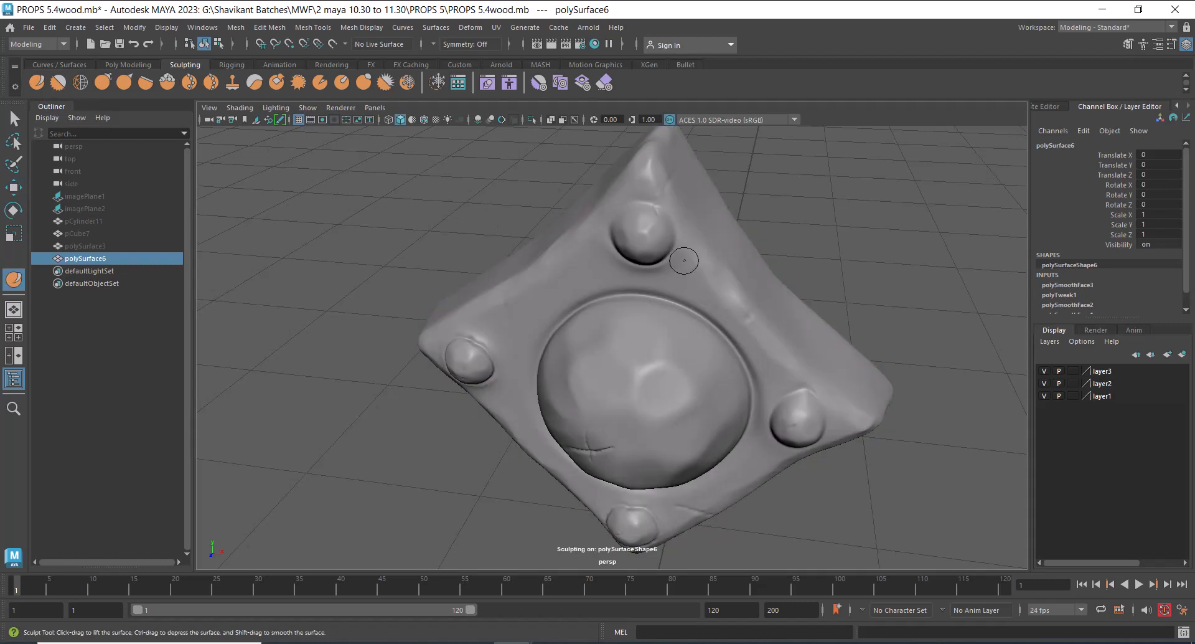
double_click(43, 80)
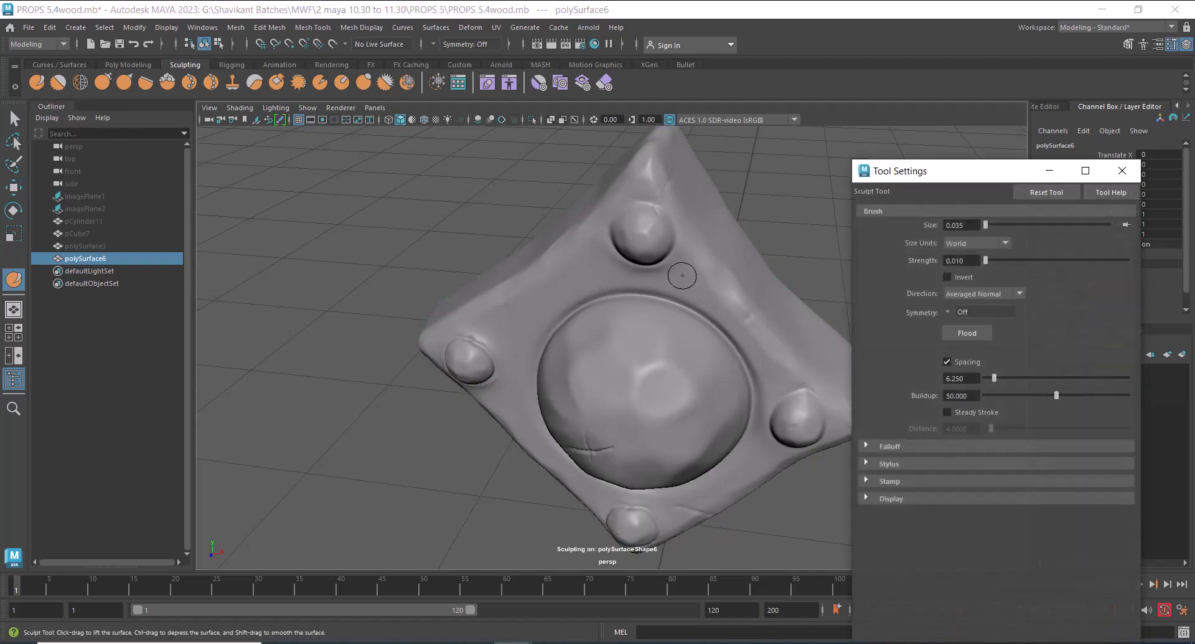
- Switch the sculpting brush to Wax and set its strength to 0.2
mouse_move(682, 277)
left_mouse_down("alt")
mouse_move(596, 304)
mouse_move(666, 261)
left_mouse_up("alt")
right_click(718, 210)
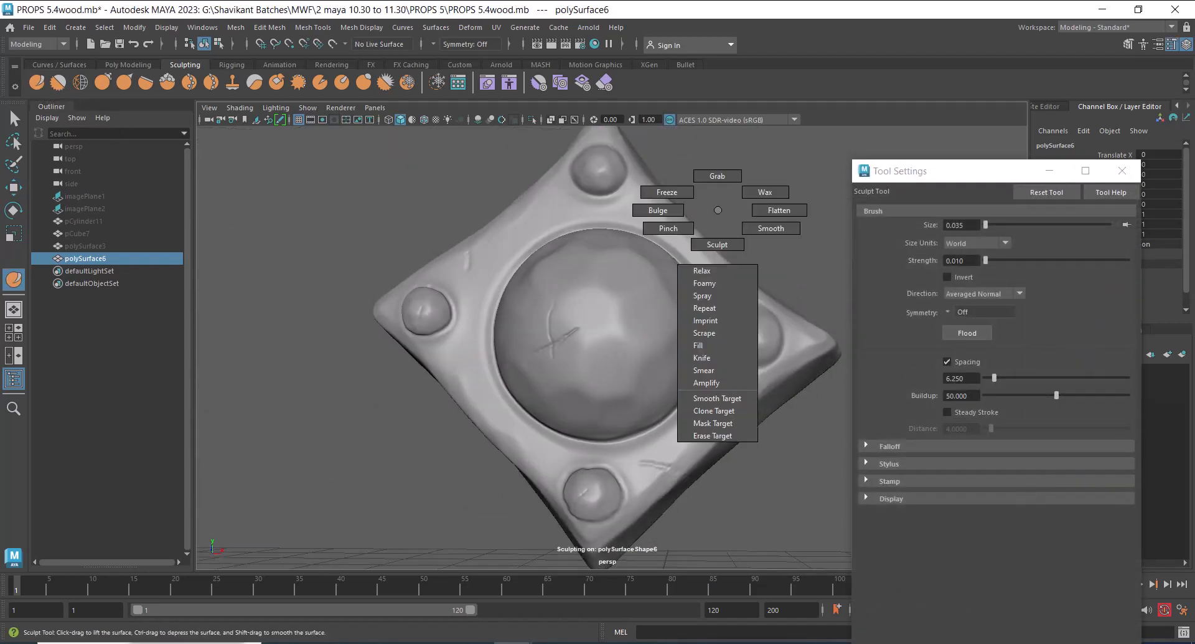
left_click(761, 187)
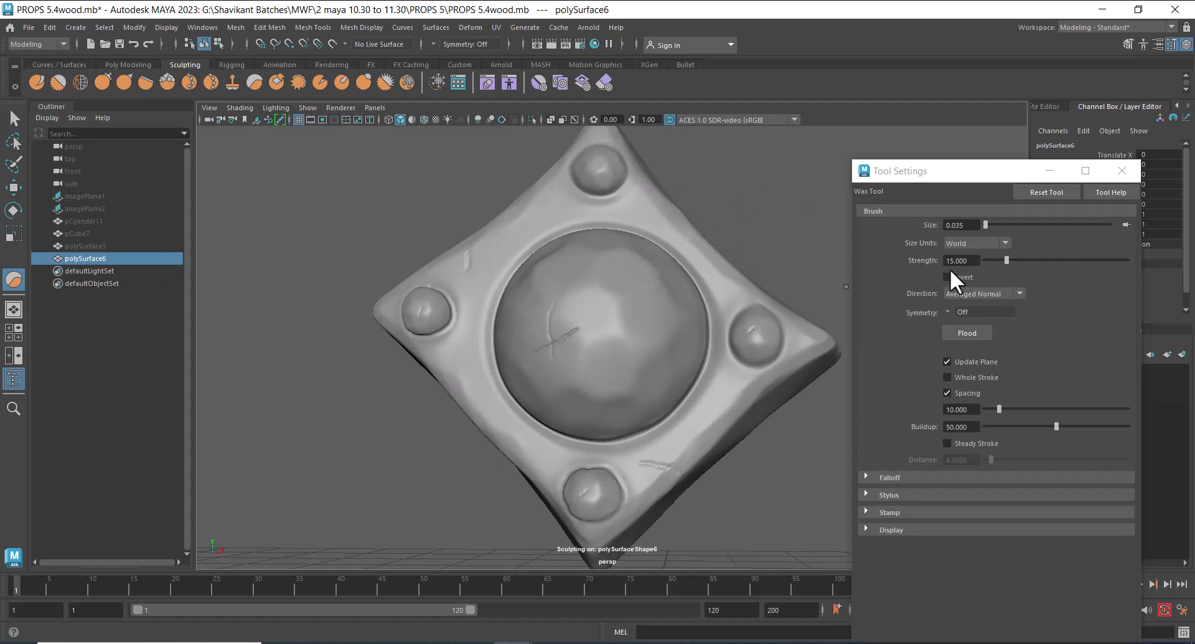
double_click(964, 259)
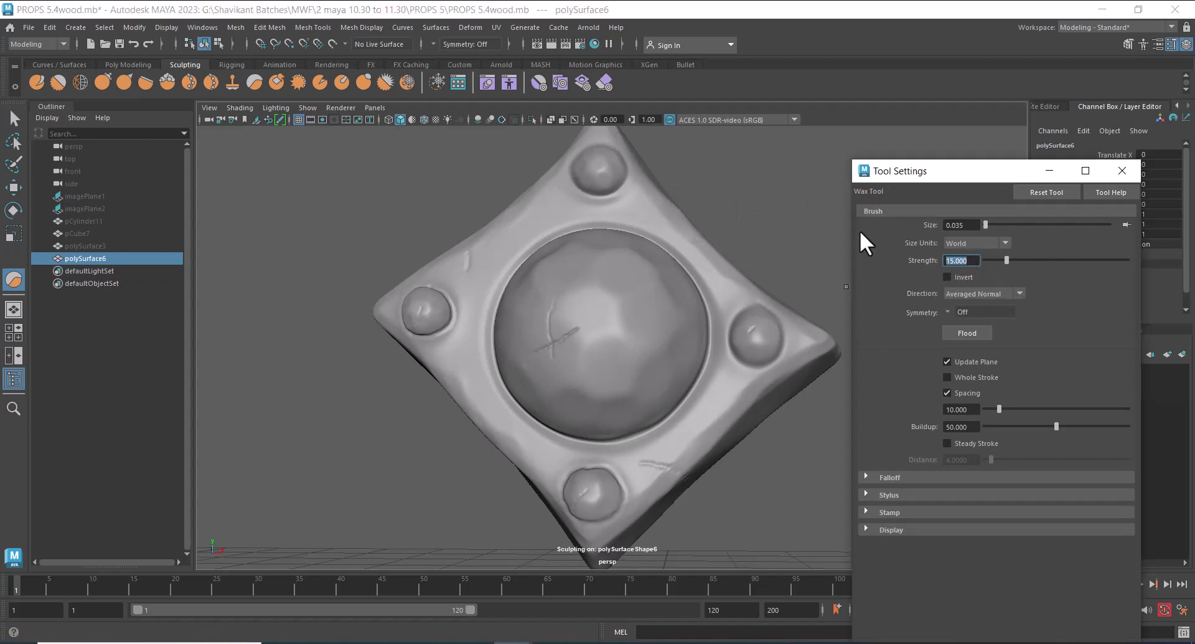
type("0.2")
key("Return")
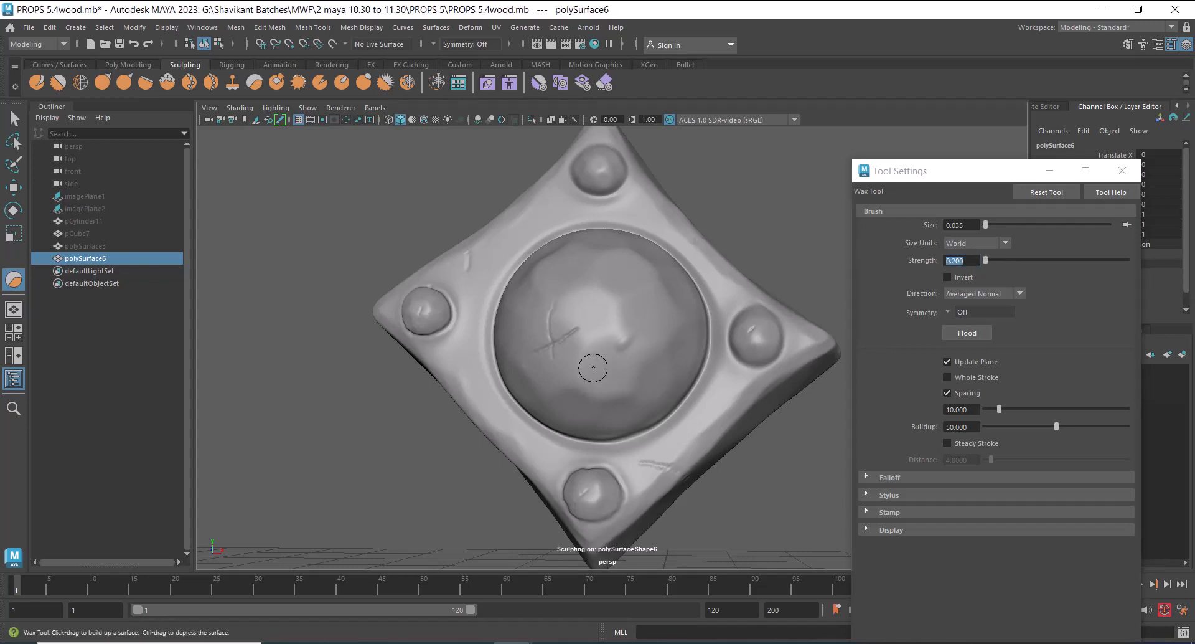
- Try raised and depressed Wax strokes on the central dome at strength 0.2 and undo them
left_click_drag(592, 365, 606, 373, "alt")
right_click_drag(606, 373, 635, 435, "alt")
left_click_drag(635, 435, 623, 443, "alt")
right_click_drag(623, 443, 649, 428, "alt")
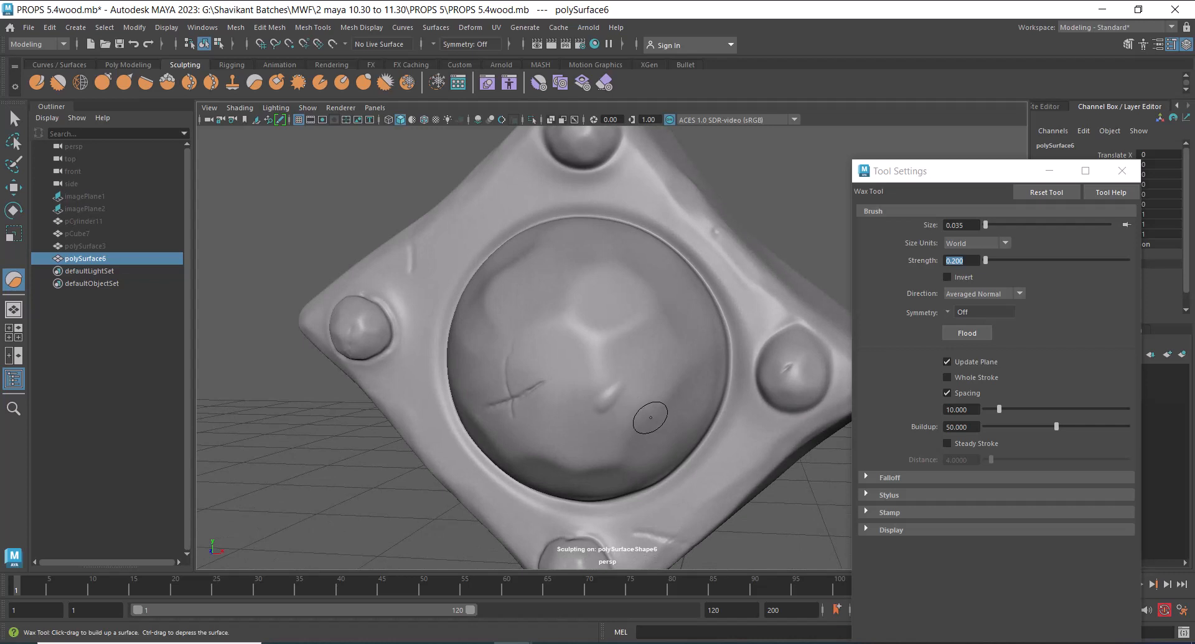
key("ctrl+z")
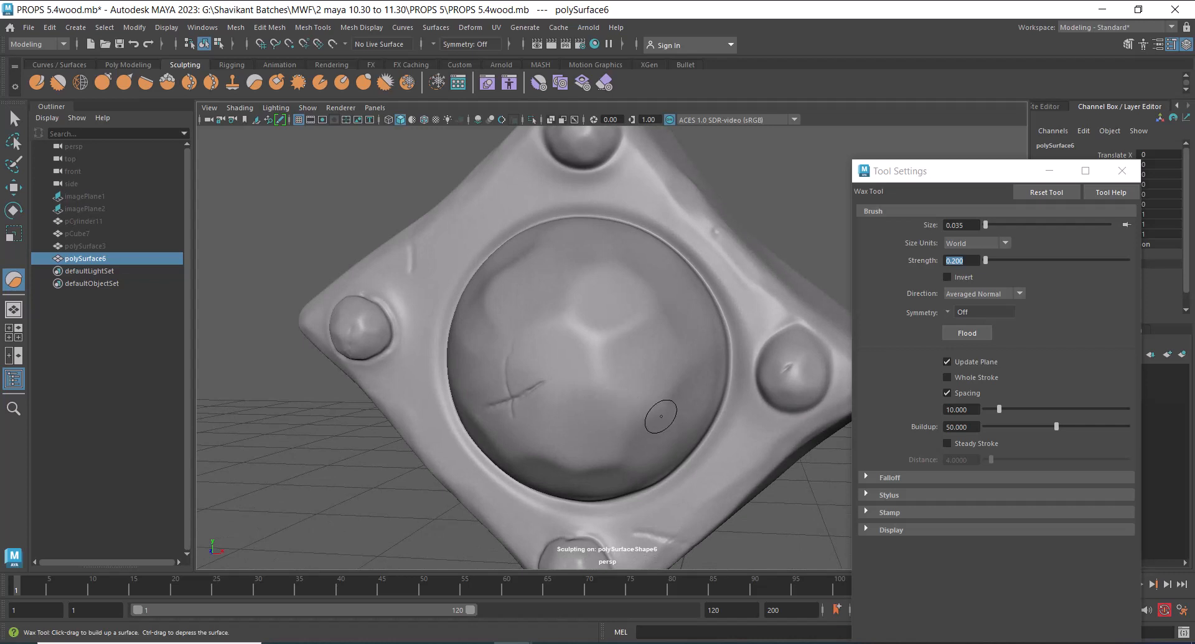
left_click(947, 261)
key("ctrl+a")
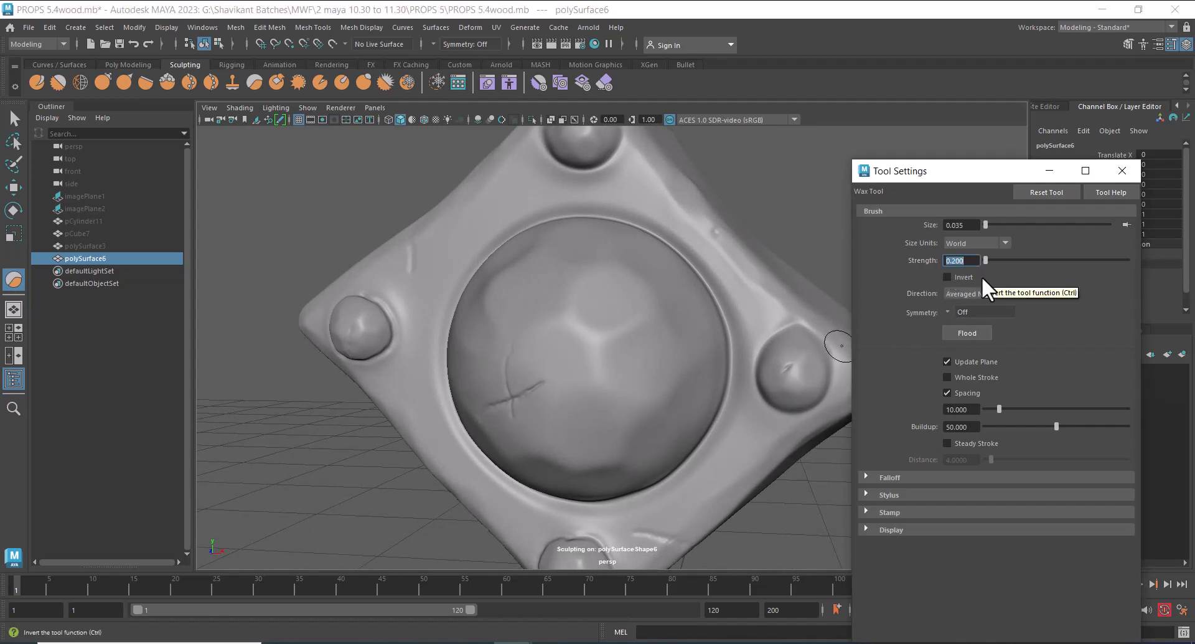
left_click(635, 367)
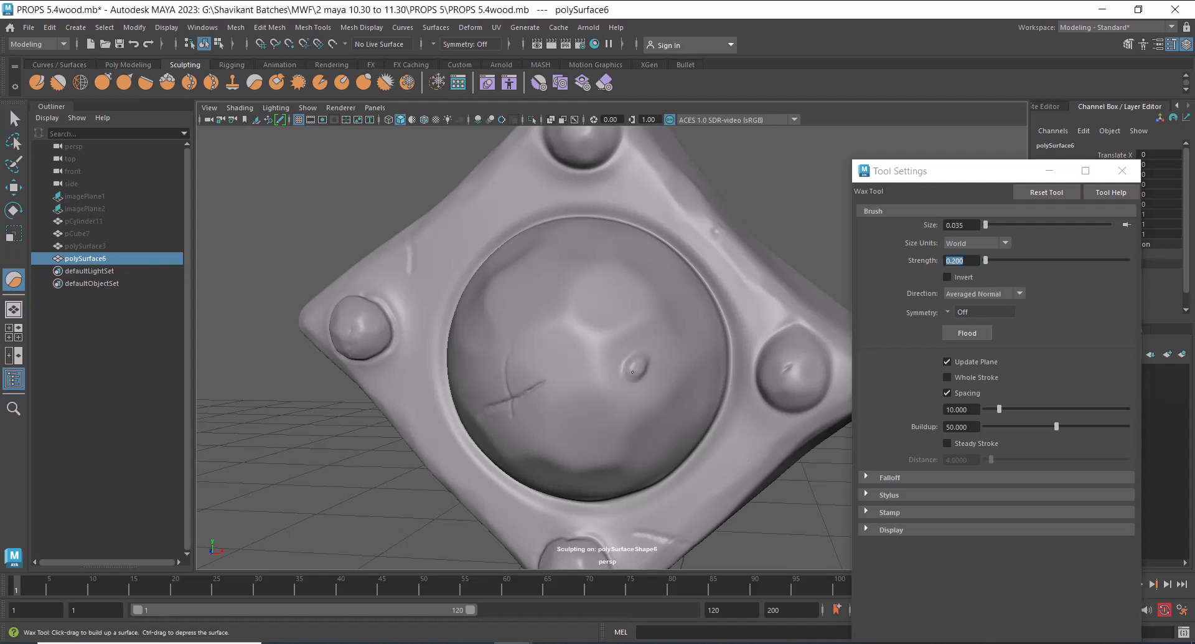
key("ctrl+z")
left_click(627, 352, "ctrl")
left_click(624, 356)
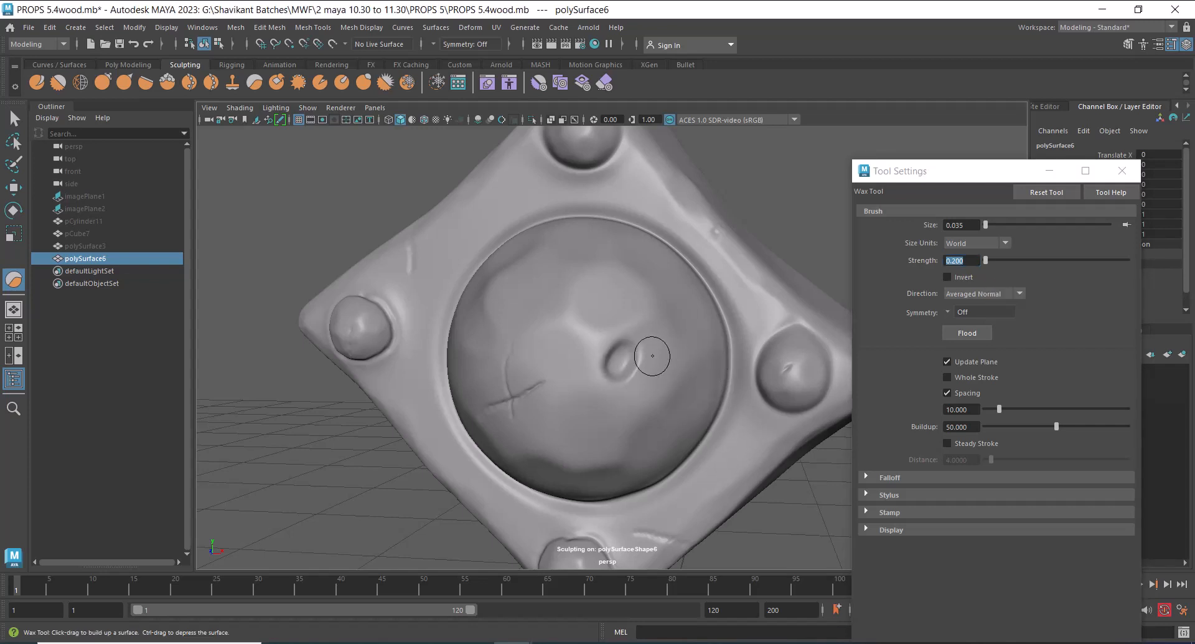
key("ctrl+z")
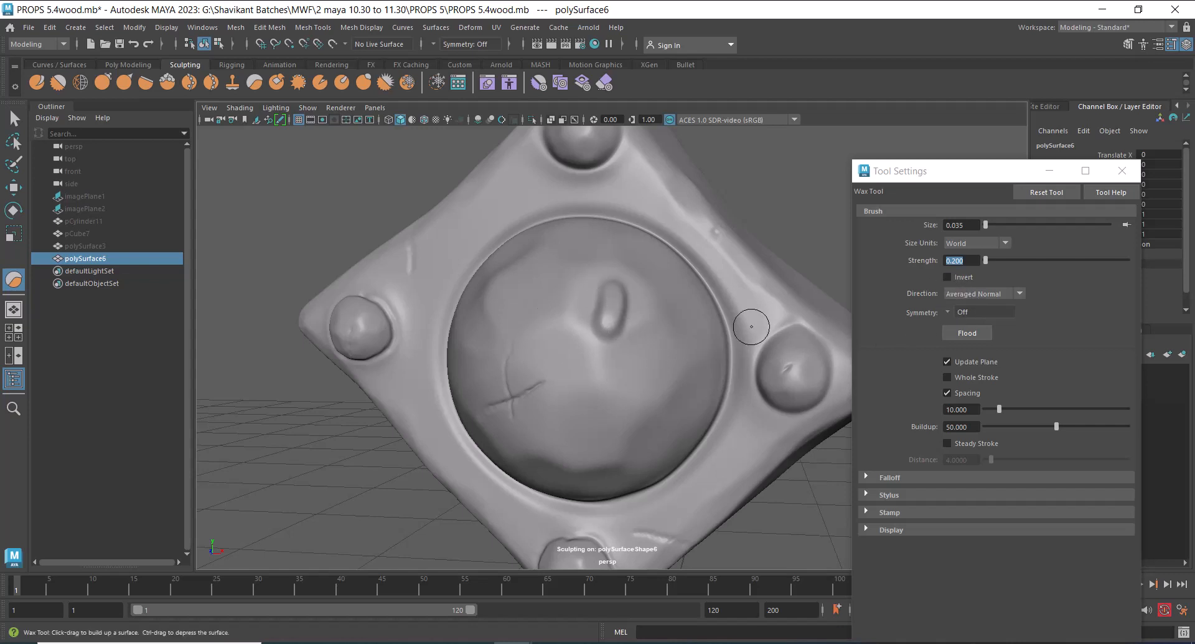
- Invert the Wax brush, undo the test stroke on the dome and lower the brush's buildup to about 7.05
left_click(947, 277)
left_click_drag(680, 295, 648, 335)
key("ctrl+z")
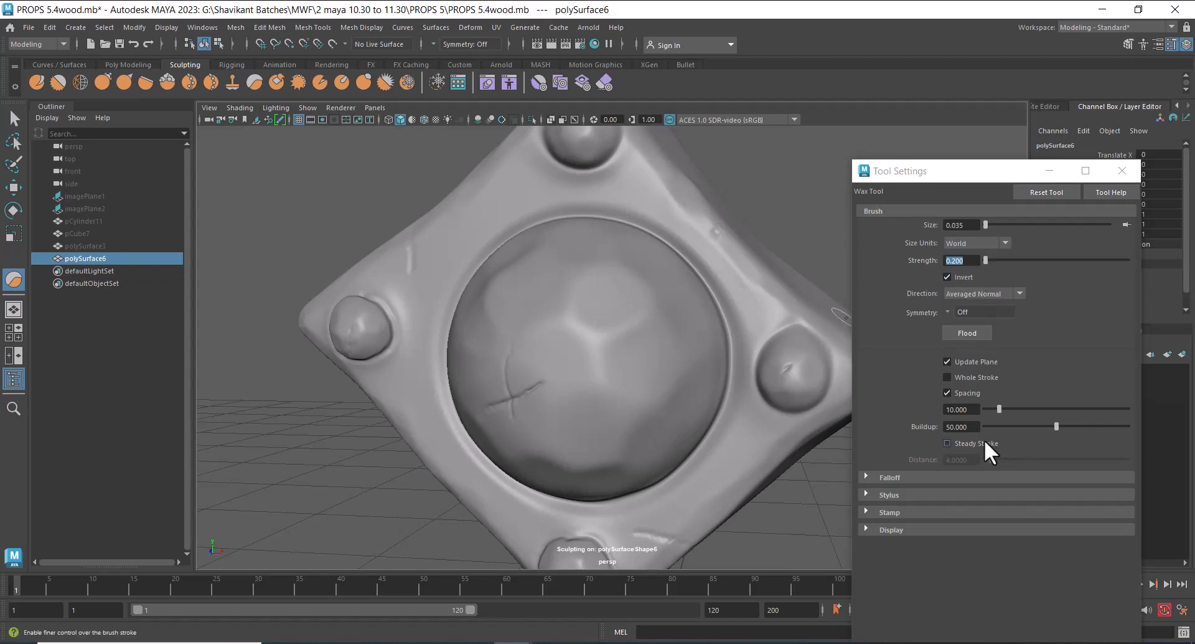
left_click_drag(1055, 427, 1023, 428)
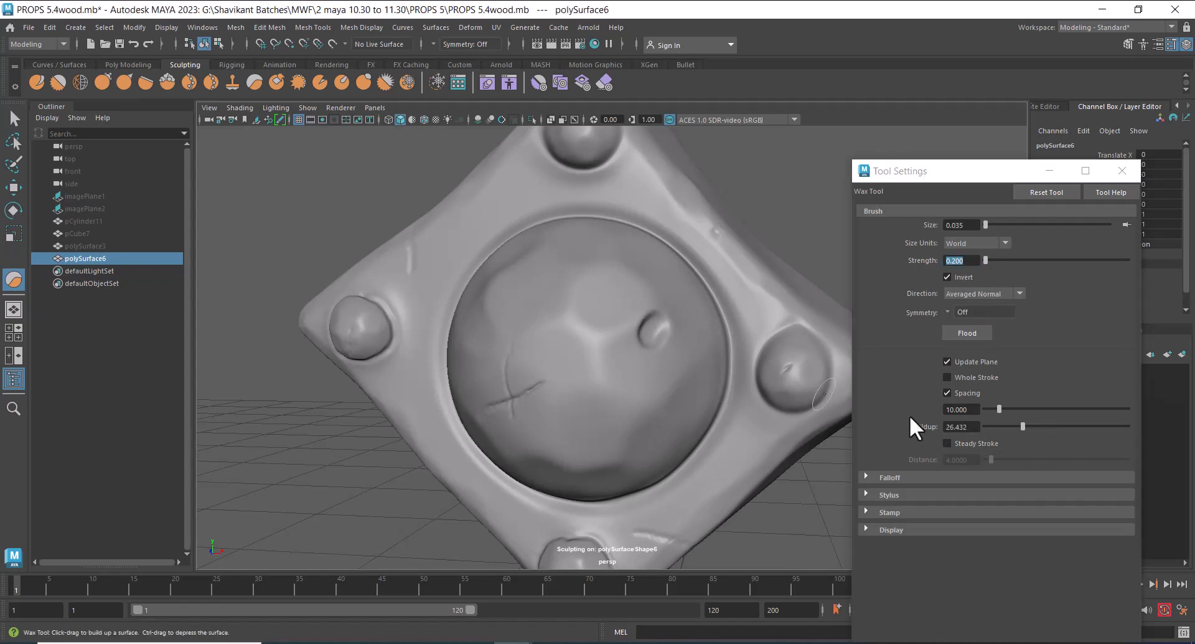
left_click_drag(1023, 426, 995, 426)
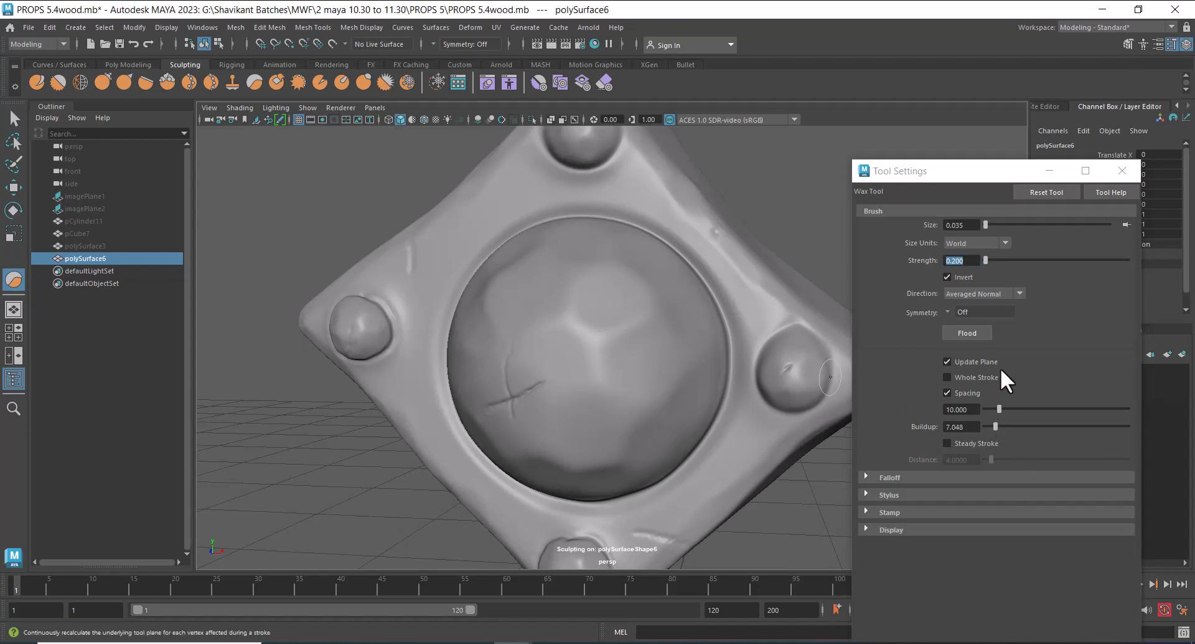
- Set the Wax brush strength to 0.1 and undo the test stroke on the dome
double_click(962, 260)
type(".")
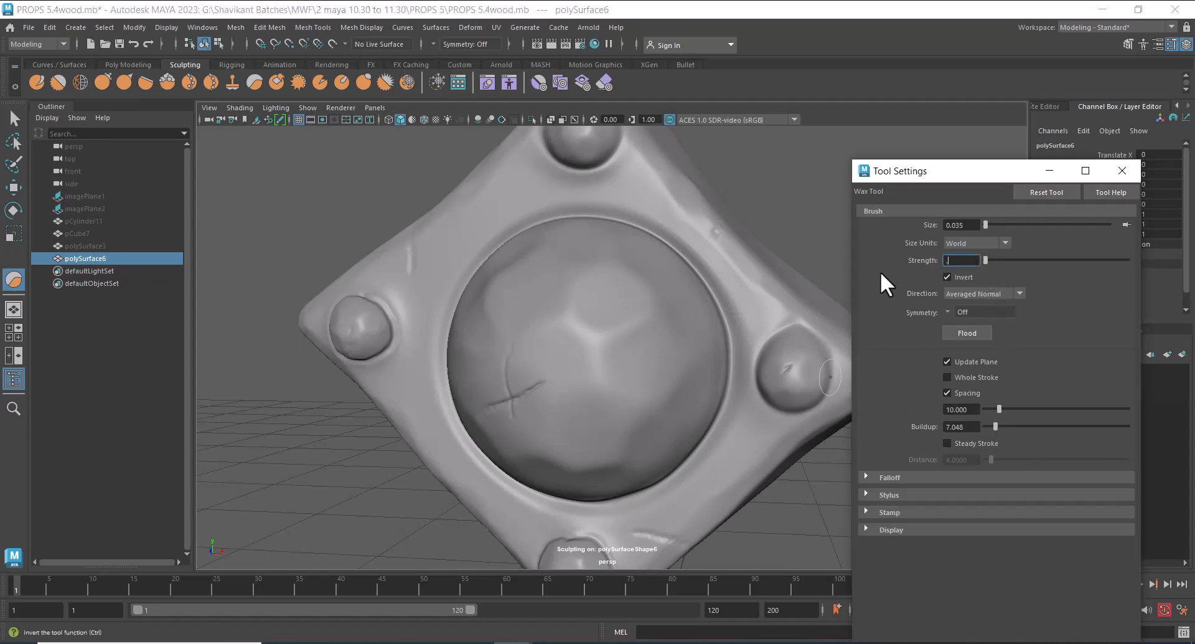
type("1")
key("Return")
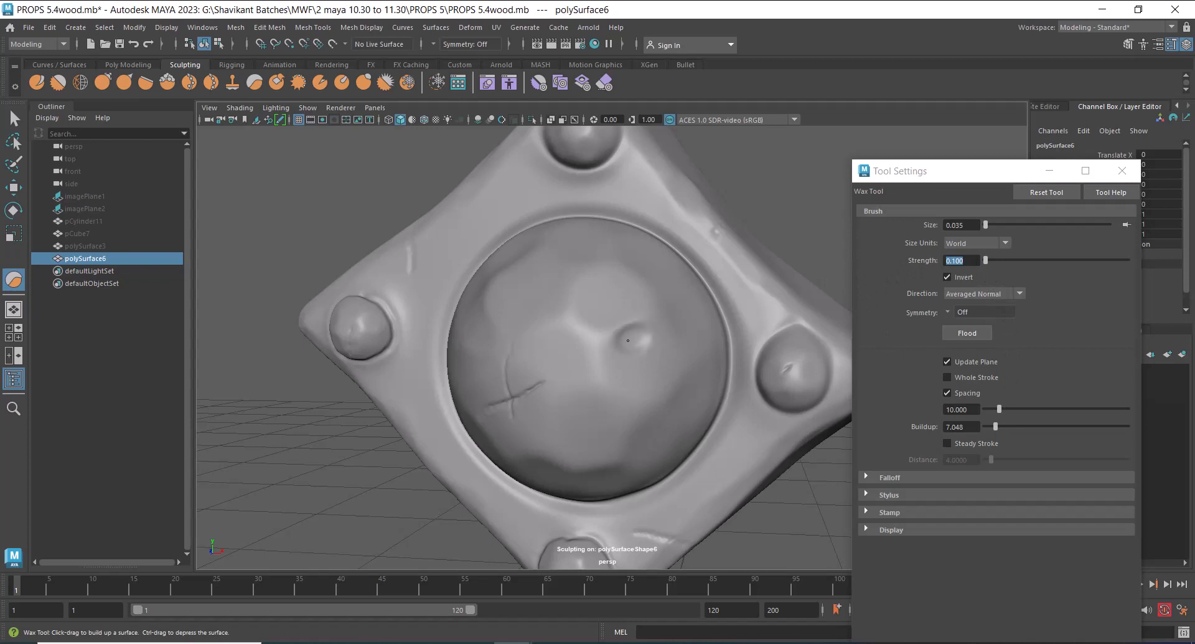
key("ctrl+z")
- Carve shallow dents along the plate's upper-right edge and bevelled side with the inverted Wax brush
left_click_drag(662, 370, 648, 380, "alt")
right_click_drag(647, 380, 602, 360, "alt")
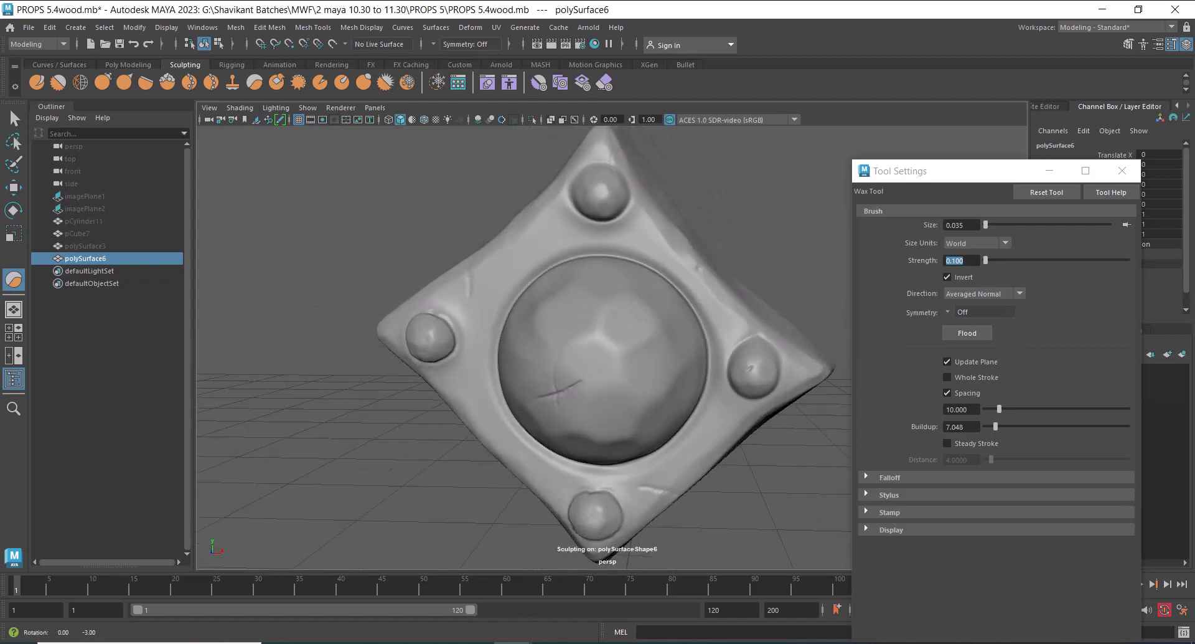
left_click_drag(602, 359, 613, 323, "alt")
right_click_drag(612, 323, 655, 391, "alt")
left_click_drag(654, 391, 638, 451, "alt")
mouse_move(637, 451)
right_mouse_down("alt")
mouse_move(626, 364)
mouse_move(676, 324)
right_mouse_up("alt")
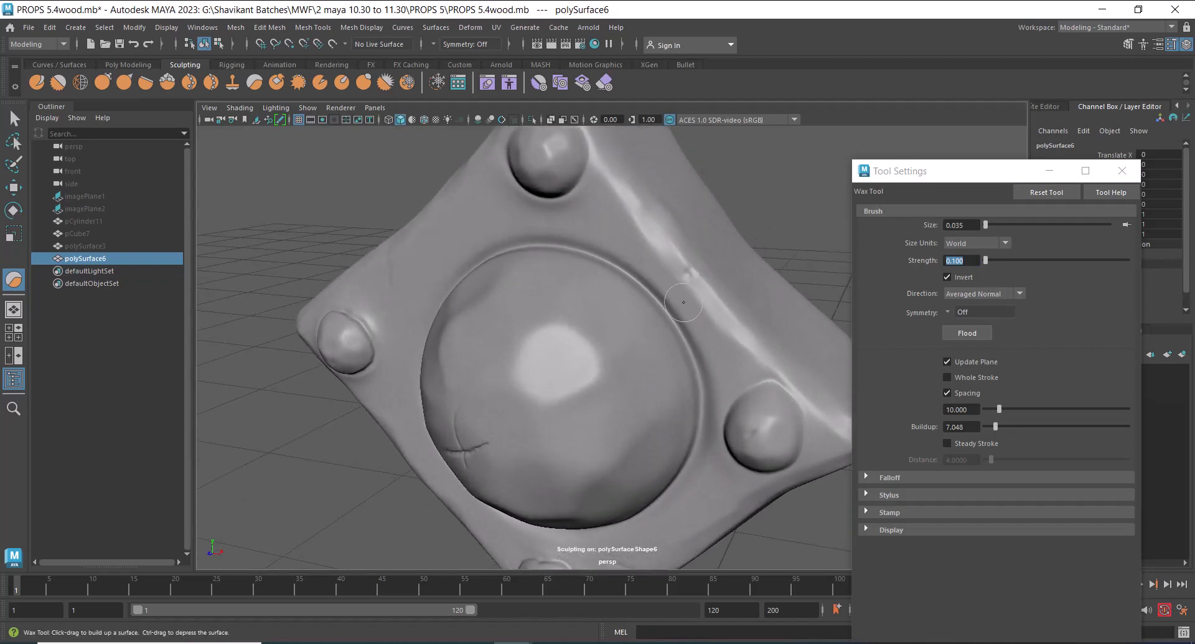
left_click_drag(676, 324, 653, 346, "alt")
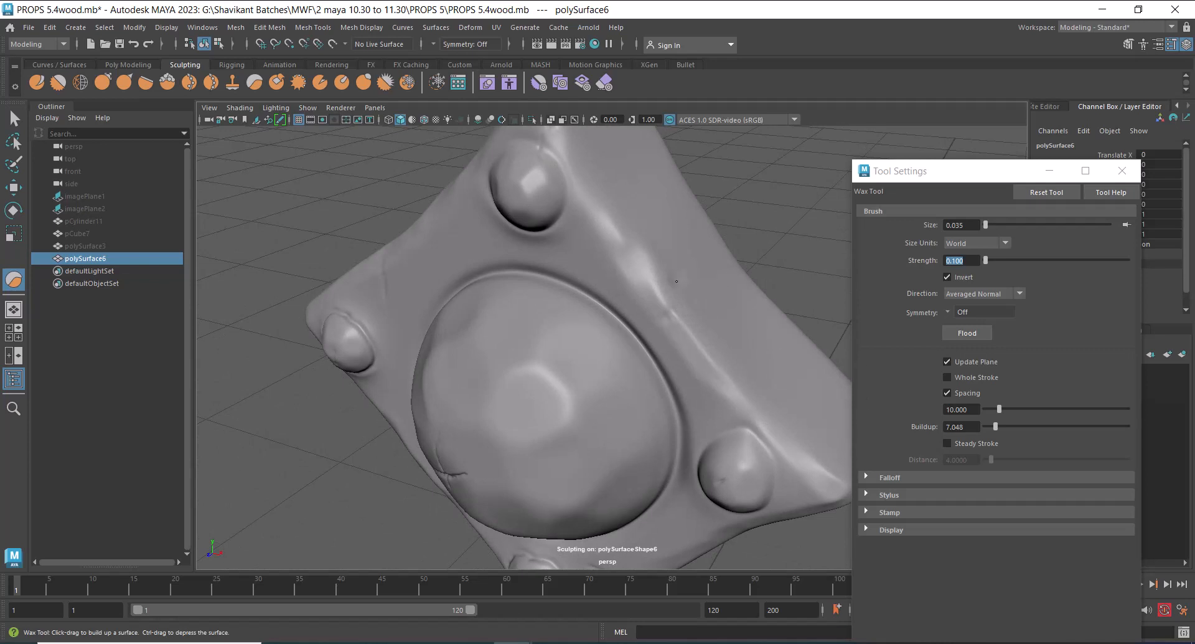
mouse_move(751, 356)
left_mouse_down("alt")
mouse_move(753, 342)
mouse_move(755, 390)
left_mouse_up("alt")
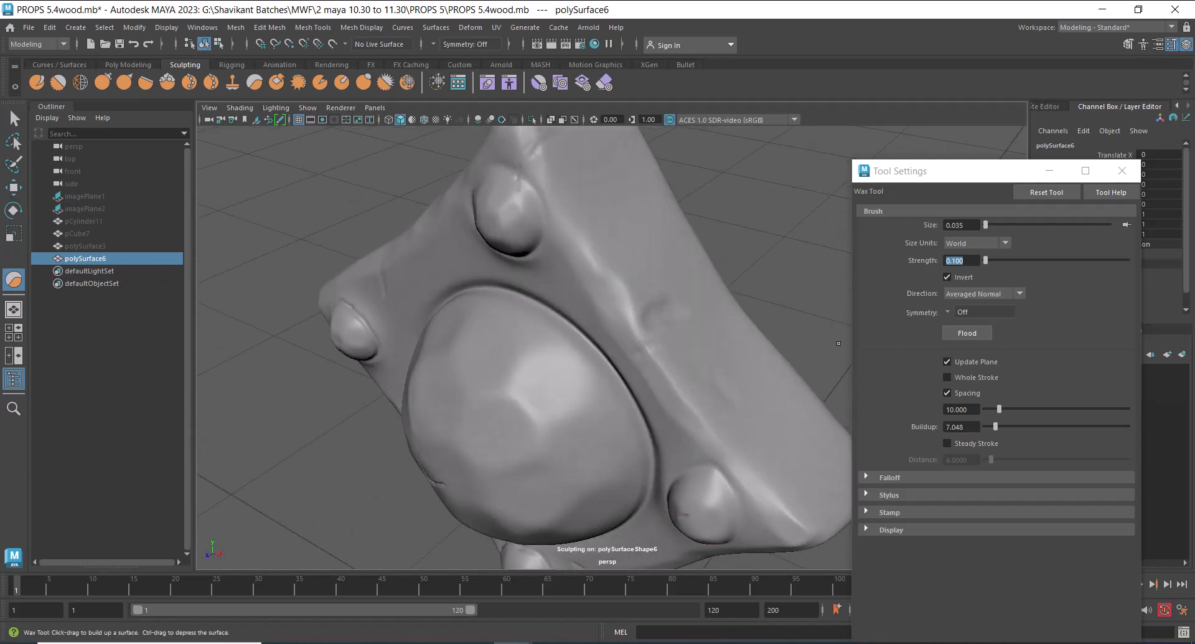
left_click_drag(751, 439, 747, 295, "alt")
- Switch the sculpting brush to Flatten, enlarge it to 0.043 and flatten the plate's upper-right edge into uneven worn facets
right_click(770, 236)
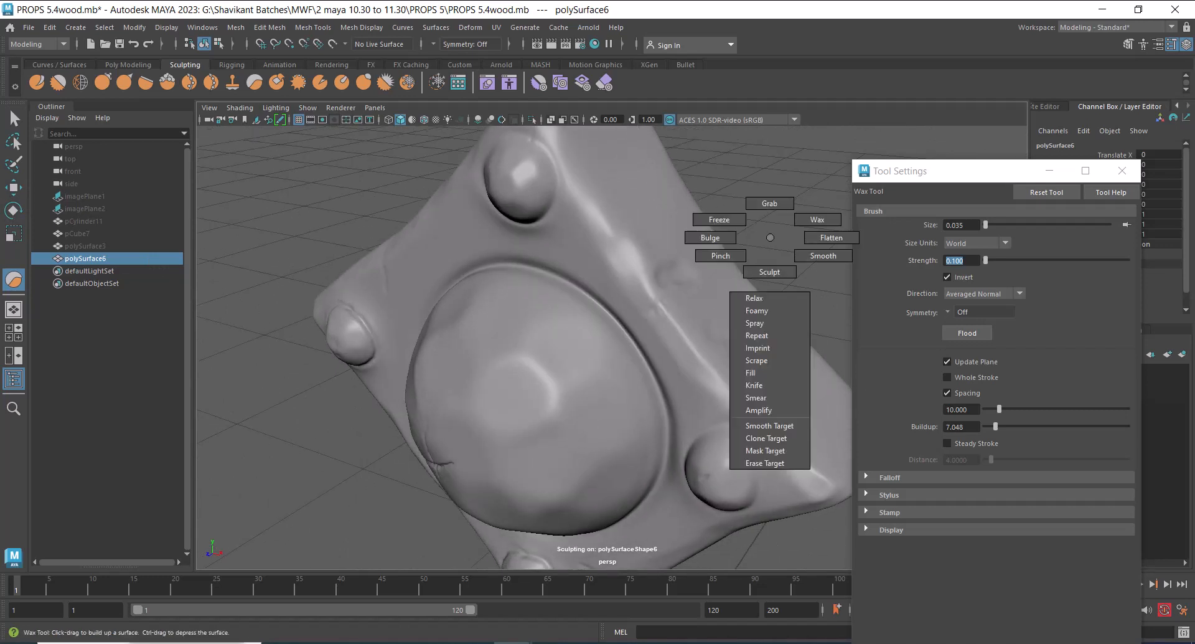
left_click(809, 237)
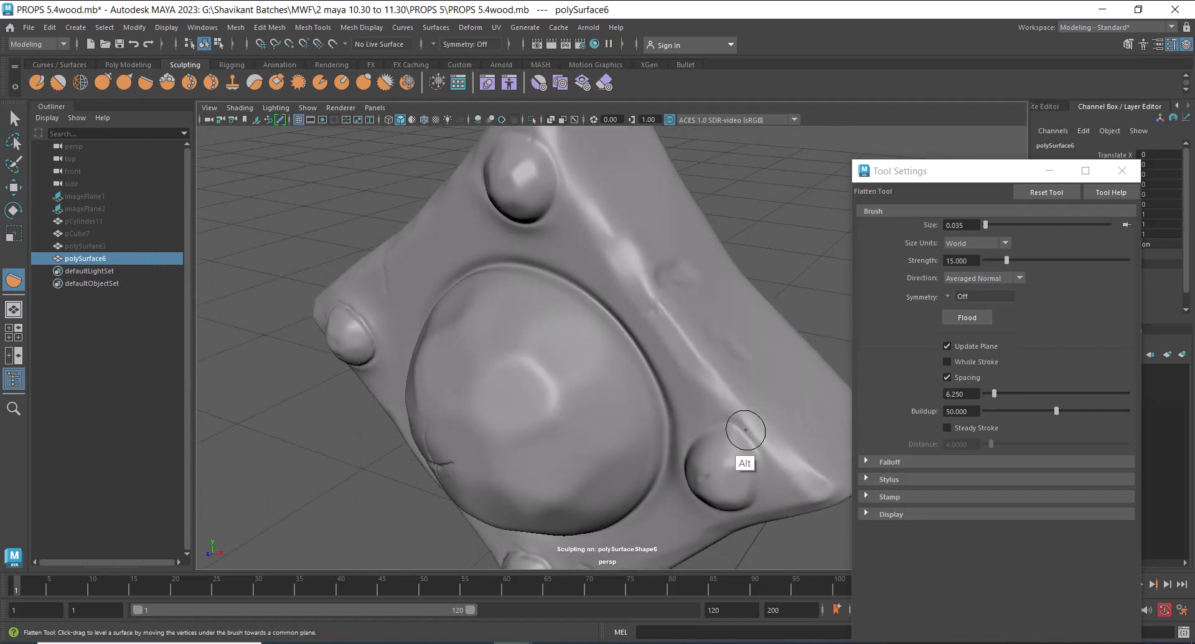
mouse_move(741, 427)
left_mouse_down("alt")
mouse_move(716, 398)
mouse_move(736, 315)
mouse_move(682, 380)
left_mouse_up("alt")
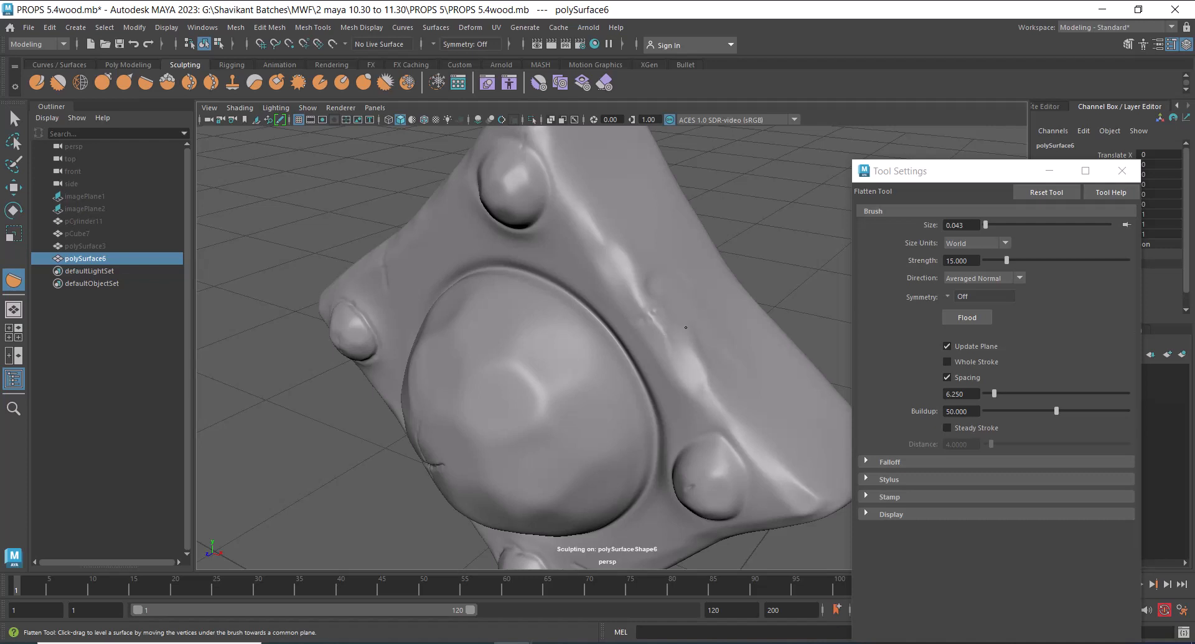
- Flatten the plate's remaining sides, corners and lower-left edge to give them a worn, hammered shape
left_click_drag(725, 291, 803, 304, "alt")
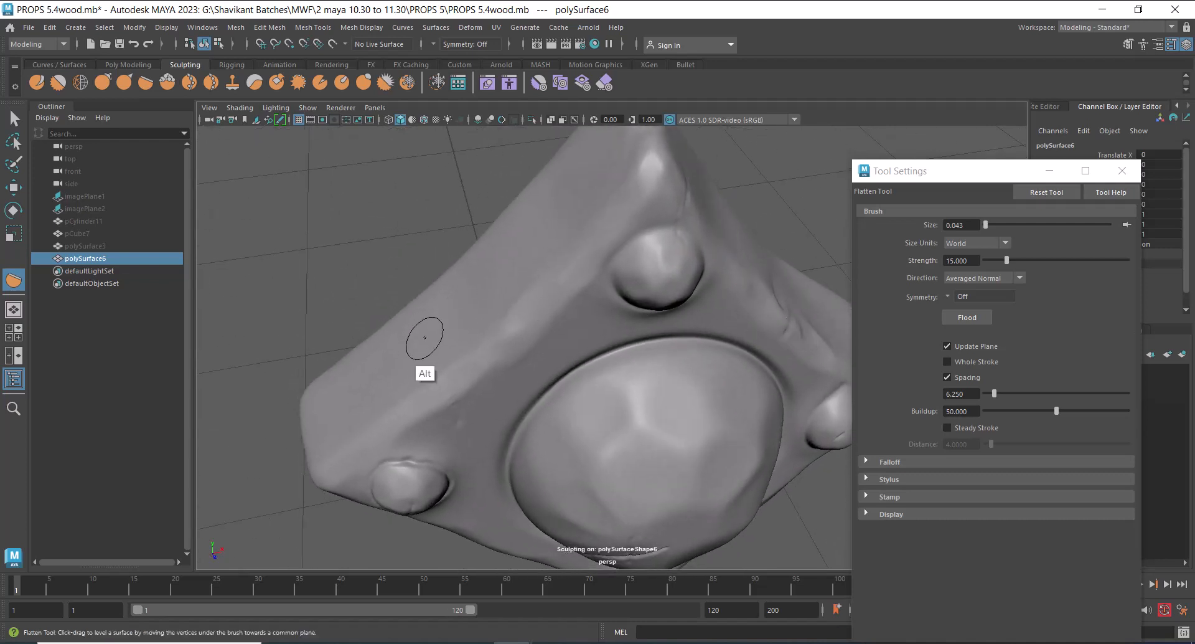
mouse_move(425, 338)
left_mouse_down("alt")
mouse_move(528, 294)
mouse_move(597, 324)
mouse_move(408, 340)
mouse_move(657, 401)
left_mouse_up("alt")
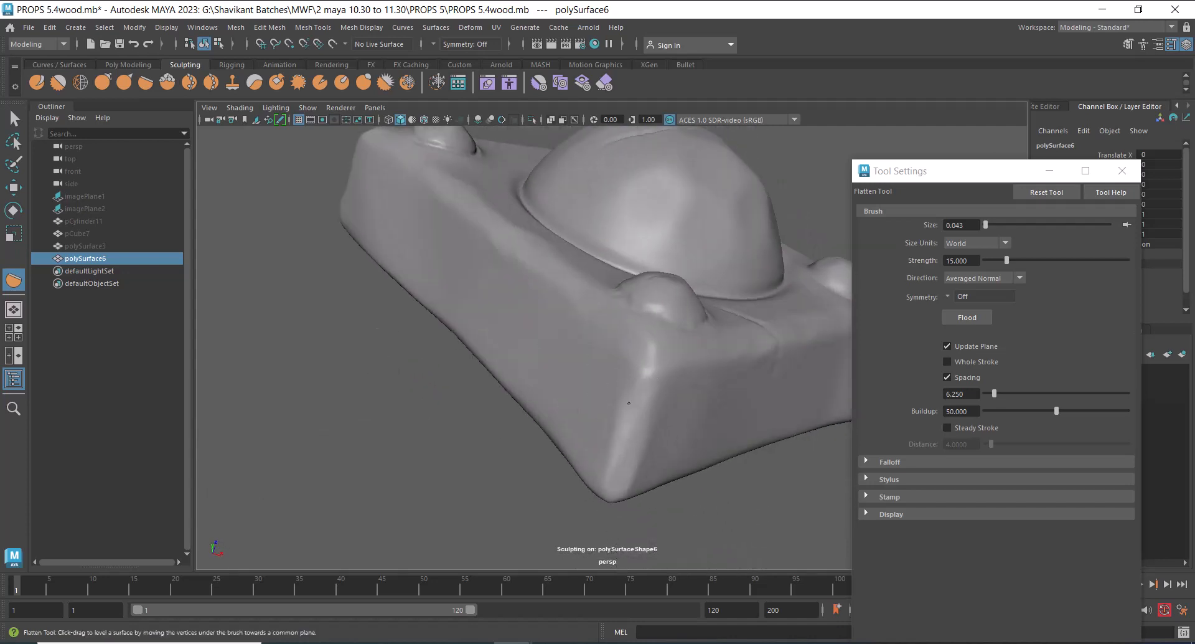
mouse_move(629, 403)
left_mouse_down("alt")
mouse_move(455, 485)
mouse_move(594, 376)
mouse_move(700, 357)
left_mouse_up("alt")
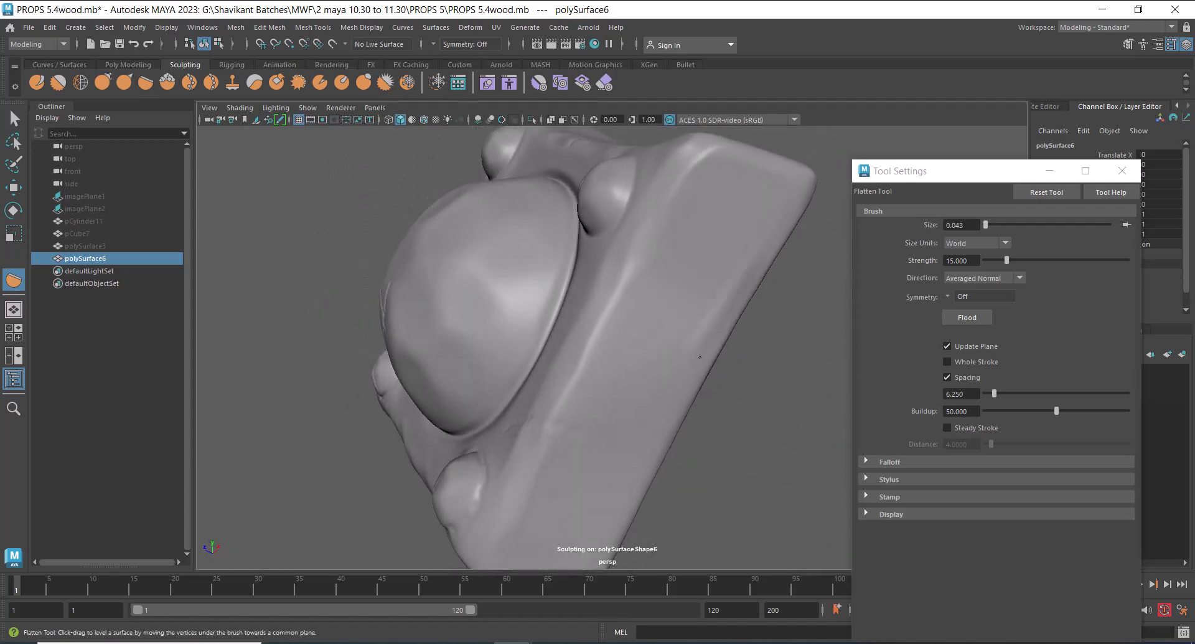
mouse_move(758, 170)
left_mouse_down("alt")
mouse_move(795, 395)
mouse_move(747, 462)
mouse_move(720, 395)
left_mouse_up("alt")
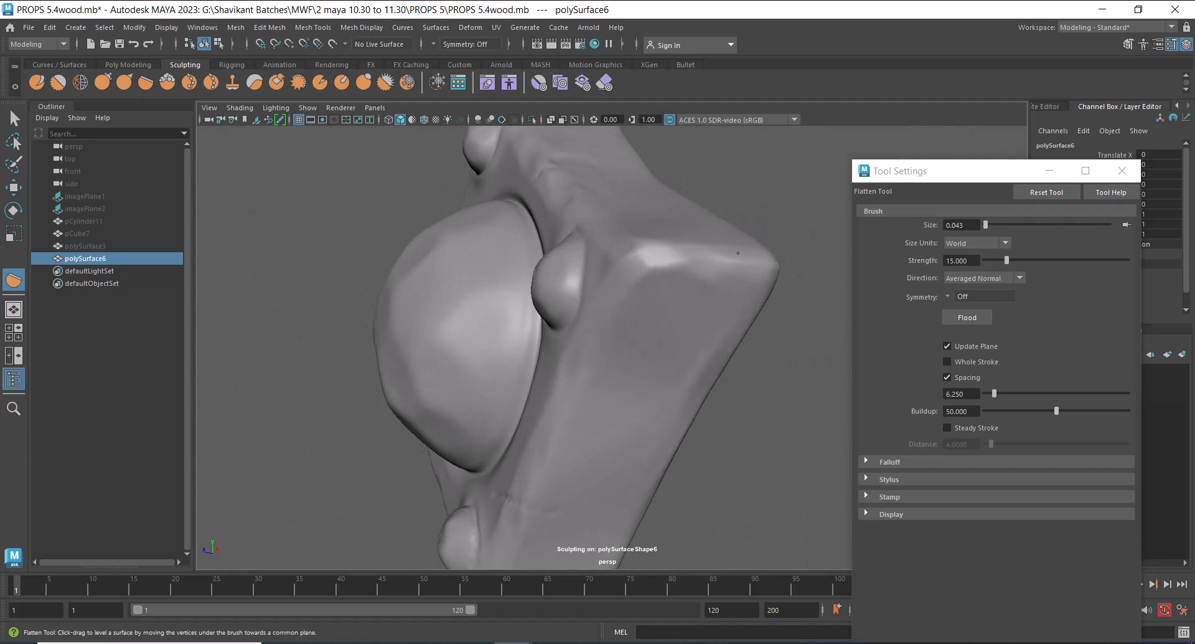
mouse_move(785, 211)
left_mouse_down("alt")
mouse_move(822, 299)
mouse_move(570, 274)
mouse_move(523, 305)
mouse_move(547, 272)
mouse_move(716, 267)
mouse_move(541, 414)
mouse_move(390, 435)
mouse_move(564, 408)
mouse_move(443, 461)
mouse_move(536, 274)
left_mouse_up("alt")
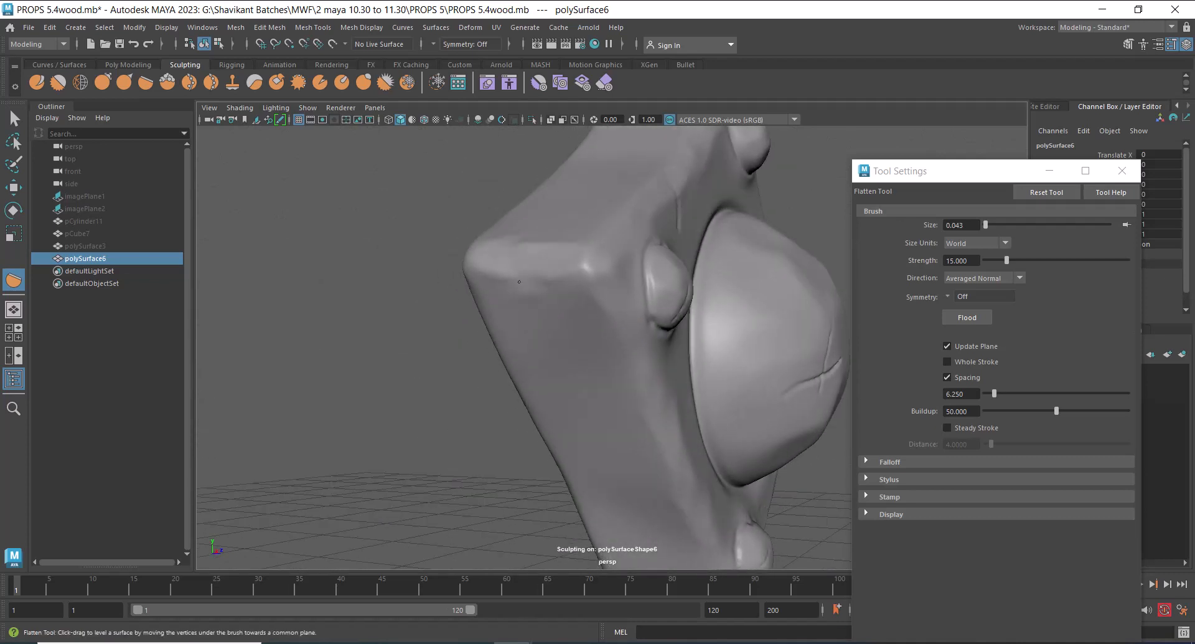
left_click_drag(456, 282, 438, 357, "alt")
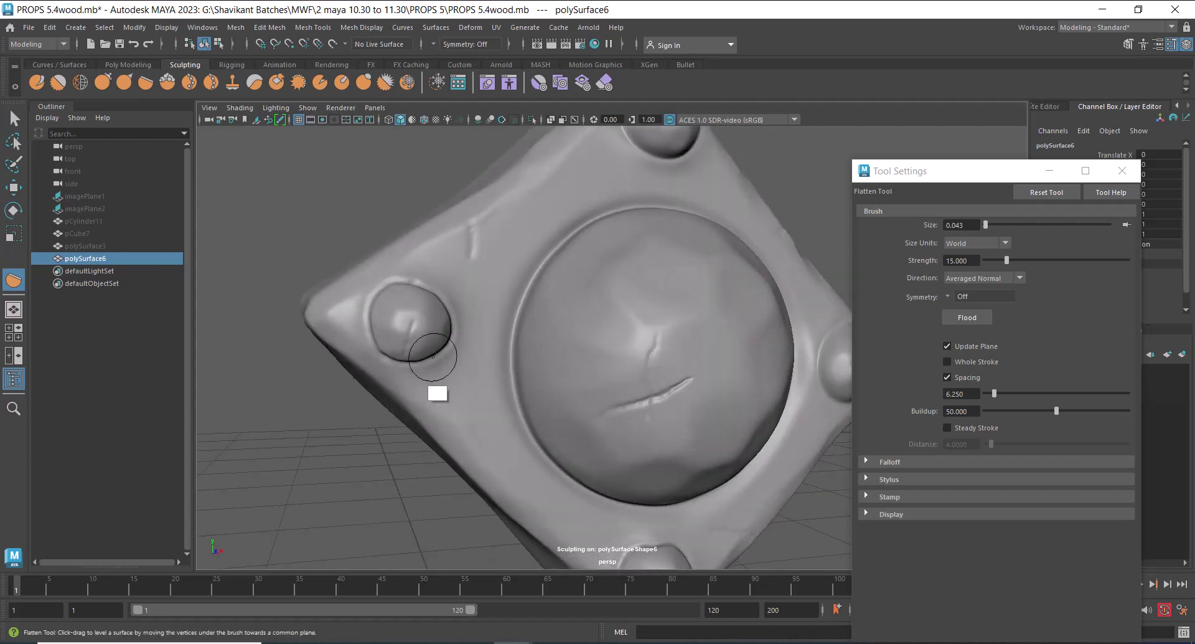
left_click_drag(462, 422, 327, 389, "alt")
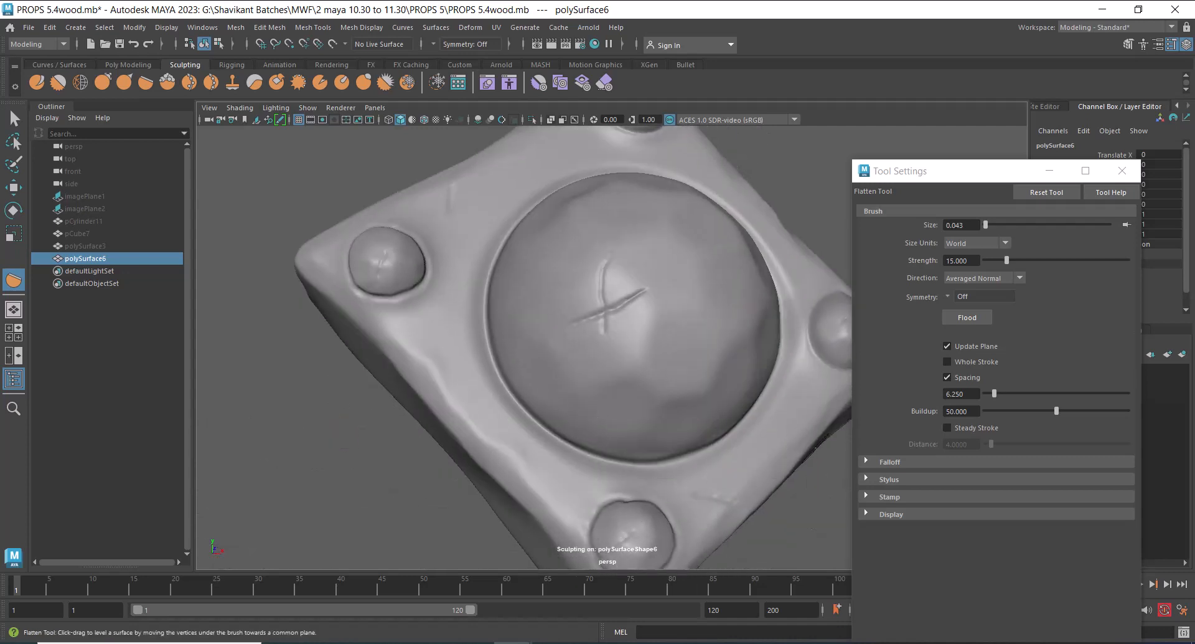
right_click_drag(555, 470, 505, 411, "alt")
left_click_drag(505, 411, 490, 427, "alt")
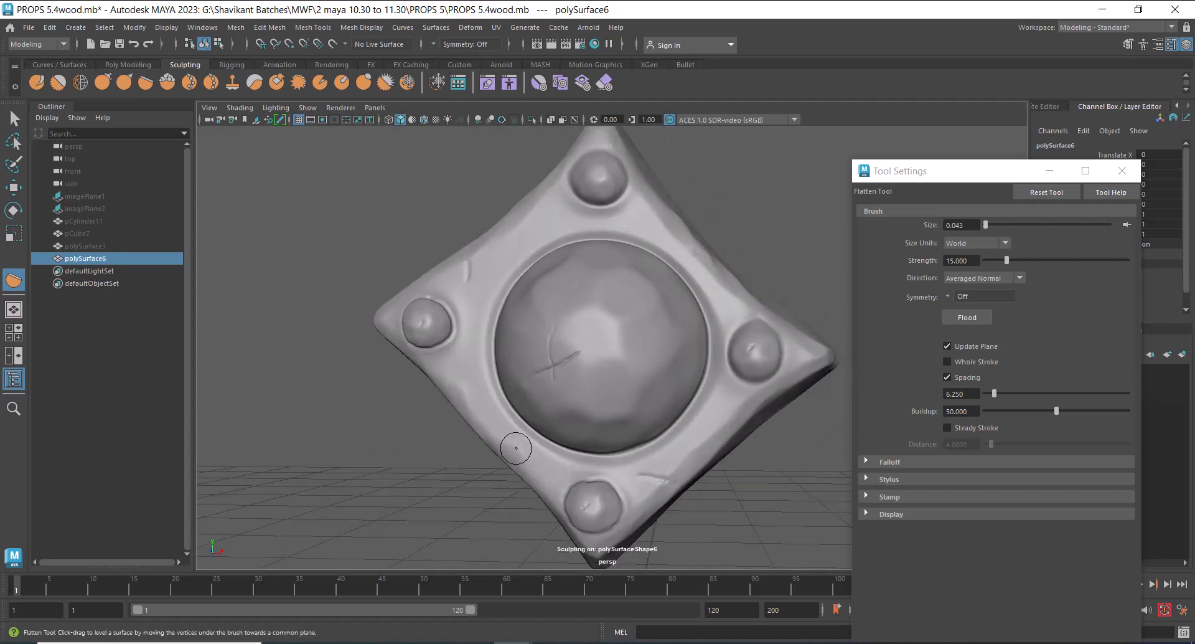
- Bring up the shield reference image beside the model and flatten the central dome into distinct facets to match it
key("alt+Tab")
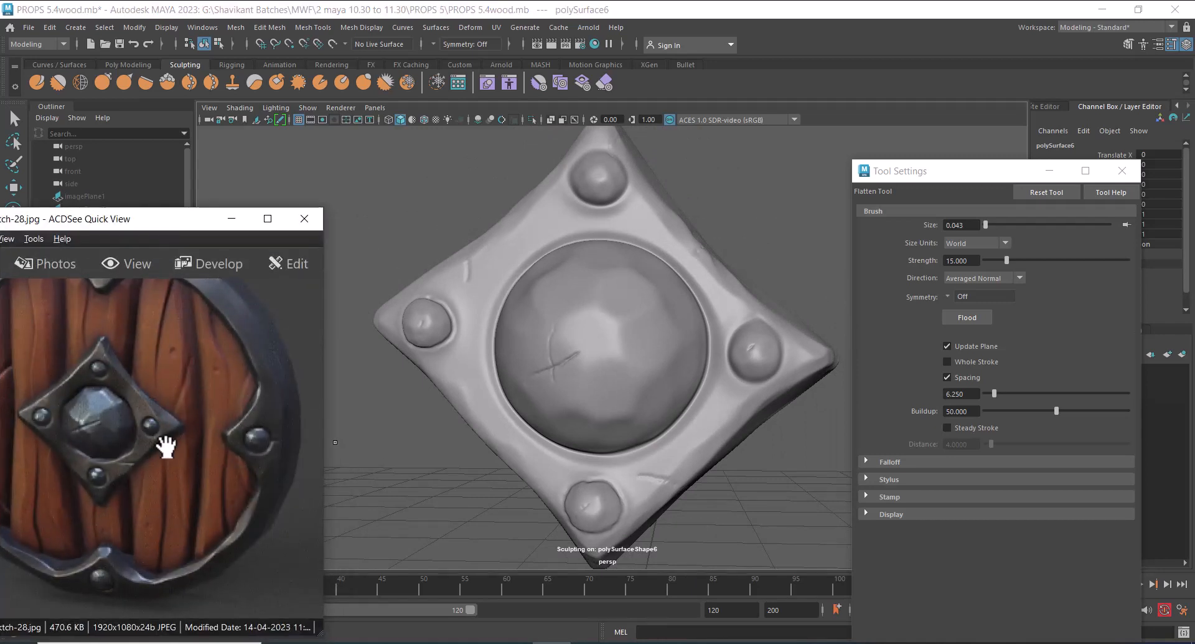
right_click_drag(749, 195, 759, 275, "alt")
mouse_move(631, 297)
left_mouse_down("alt")
mouse_move(626, 352)
mouse_move(595, 343)
left_mouse_up("alt")
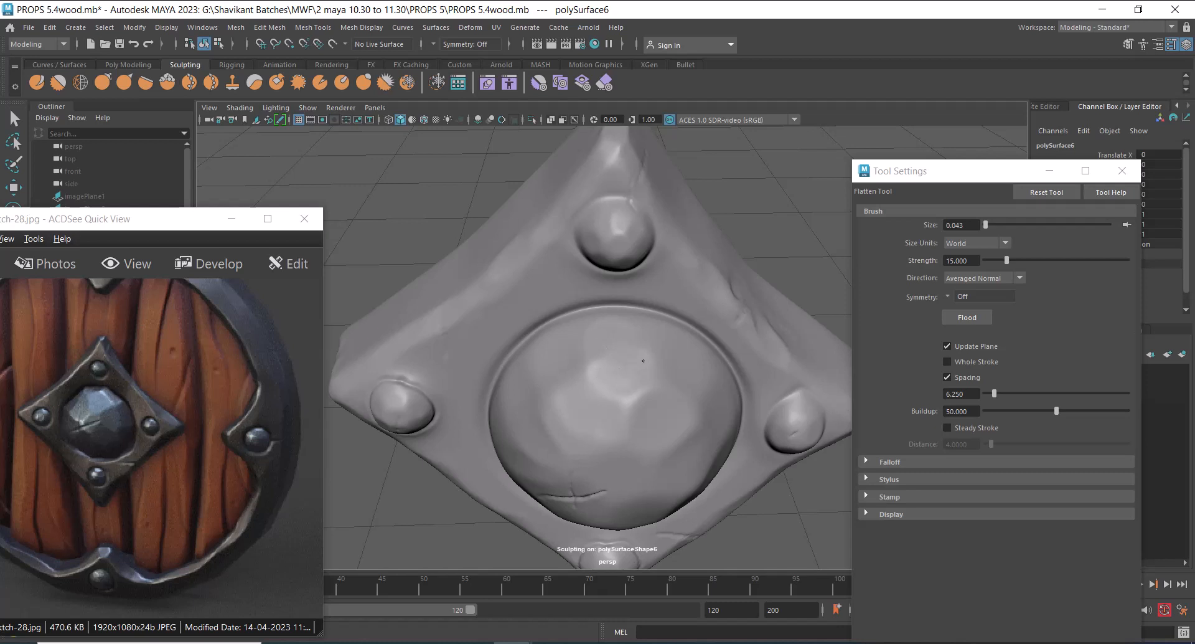
left_click_drag(684, 363, 644, 345, "alt")
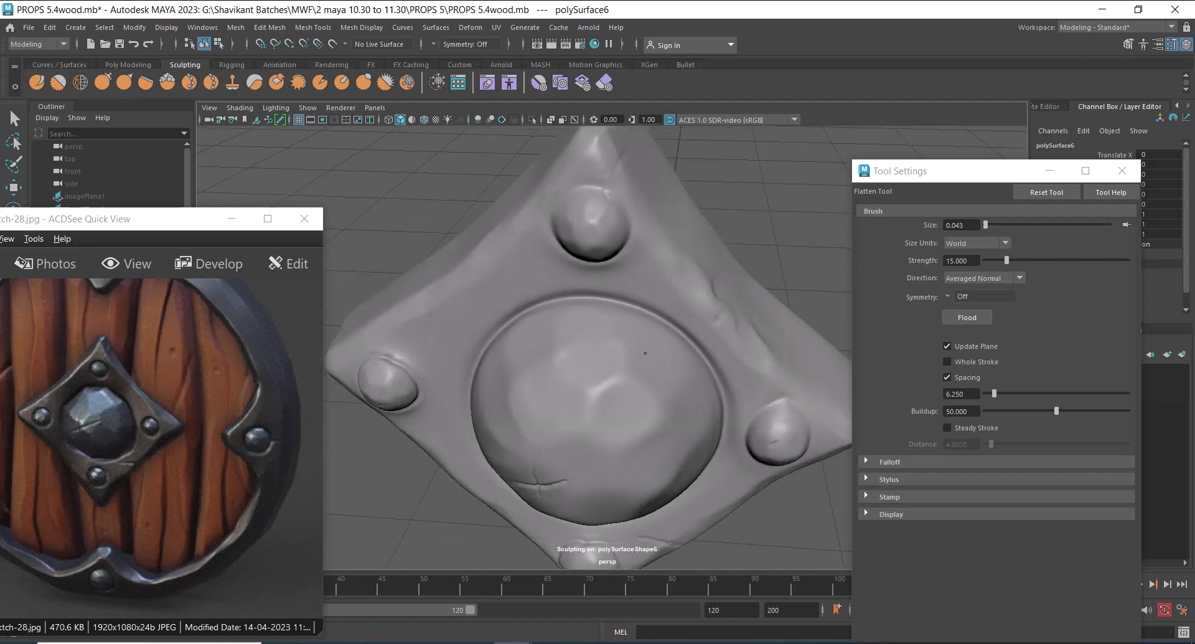
left_click_drag(770, 265, 667, 293, "alt")
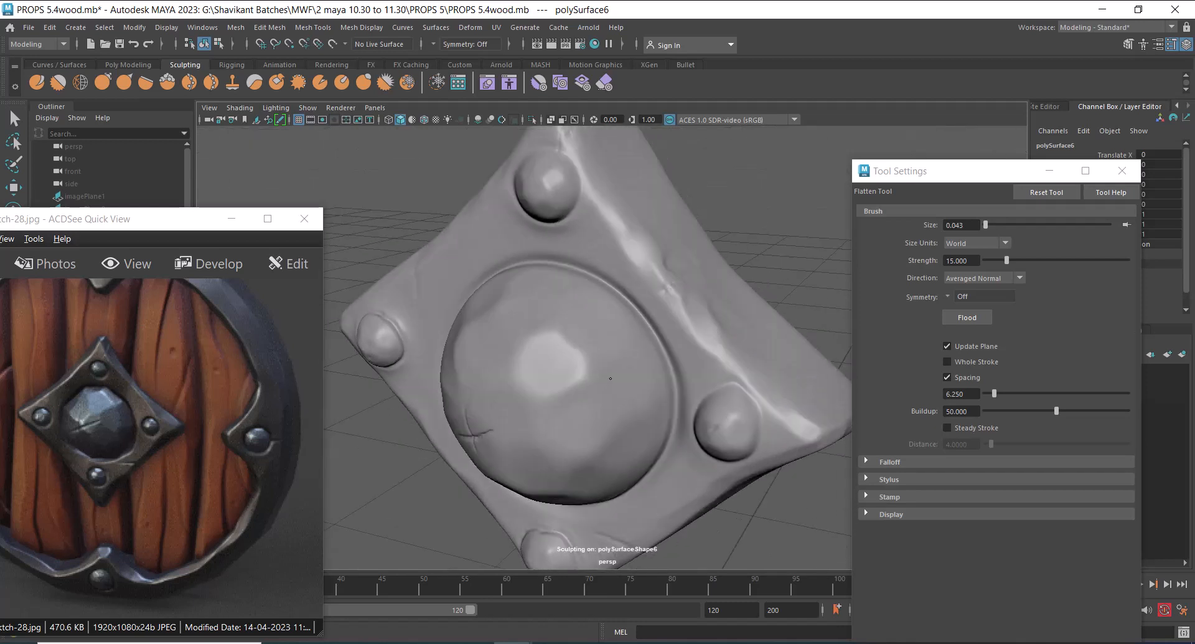
left_click_drag(683, 373, 790, 264, "alt")
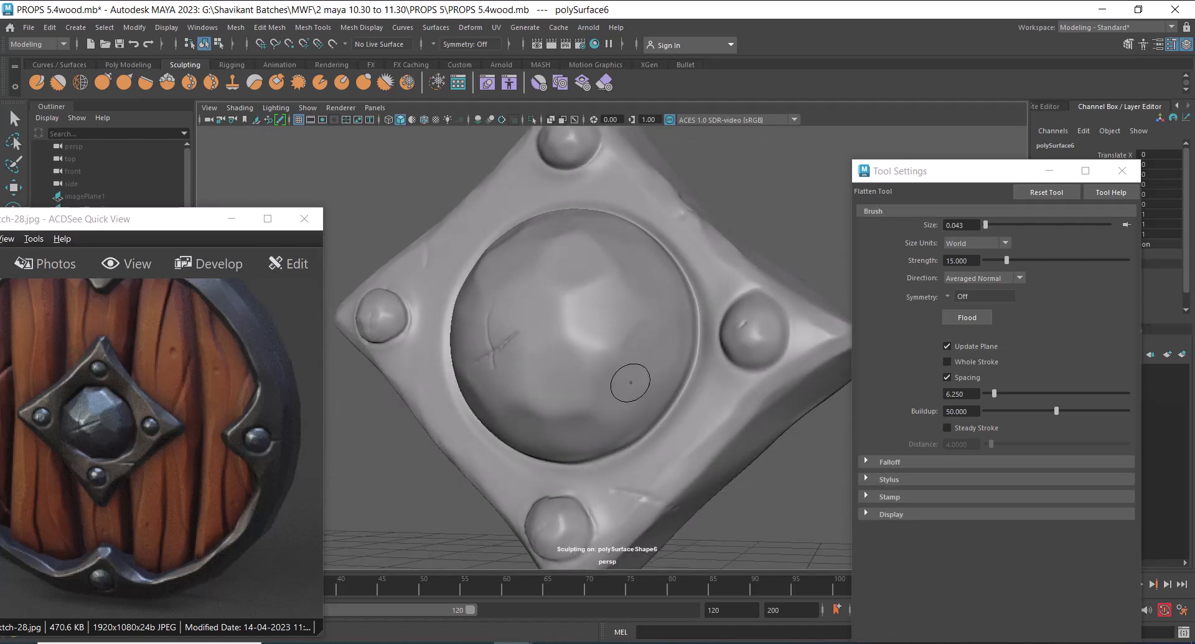
mouse_move(753, 261)
left_mouse_down("alt")
mouse_move(768, 252)
mouse_move(734, 268)
mouse_move(742, 259)
mouse_move(748, 292)
mouse_move(741, 269)
left_mouse_up("alt")
- Try the Fill brush on the plate and switch the sculpting brush to Bulge
right_click(771, 226)
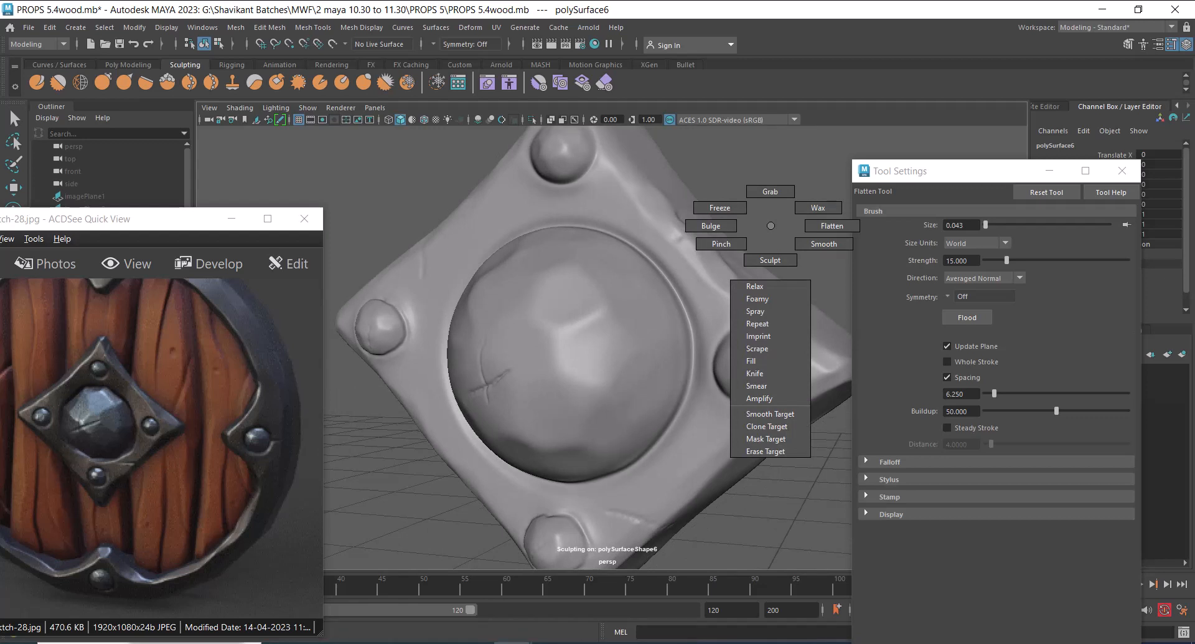
left_click(754, 359)
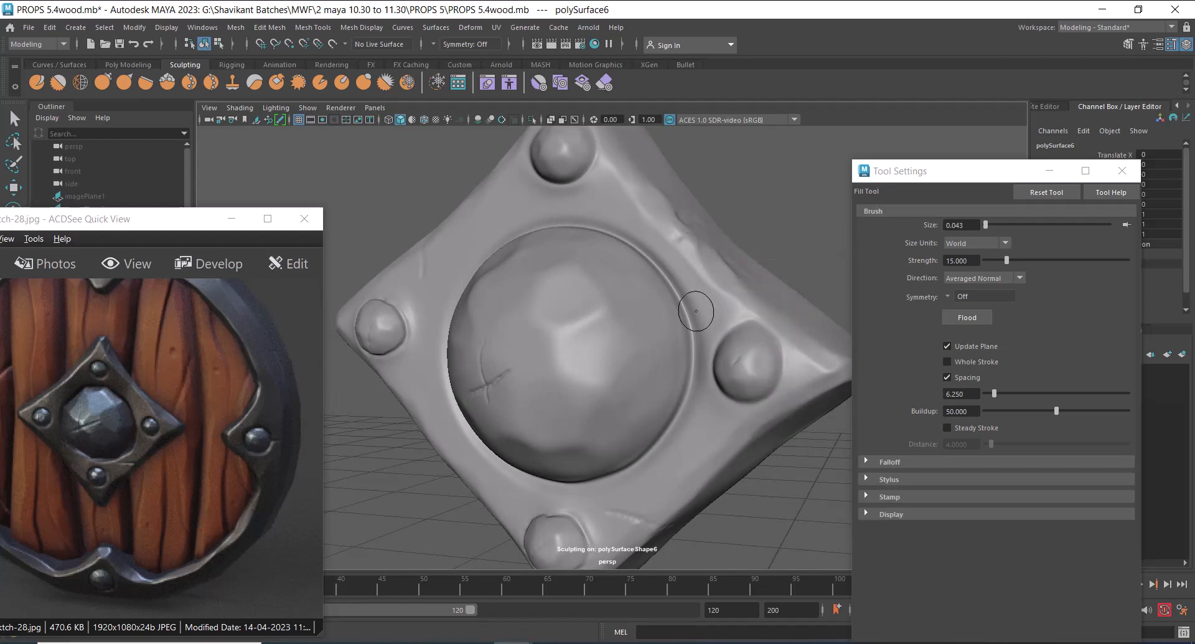
mouse_move(795, 186)
left_mouse_down("alt")
mouse_move(735, 187)
mouse_move(796, 184)
left_mouse_up("alt")
left_click_drag(753, 238, 740, 209, "alt")
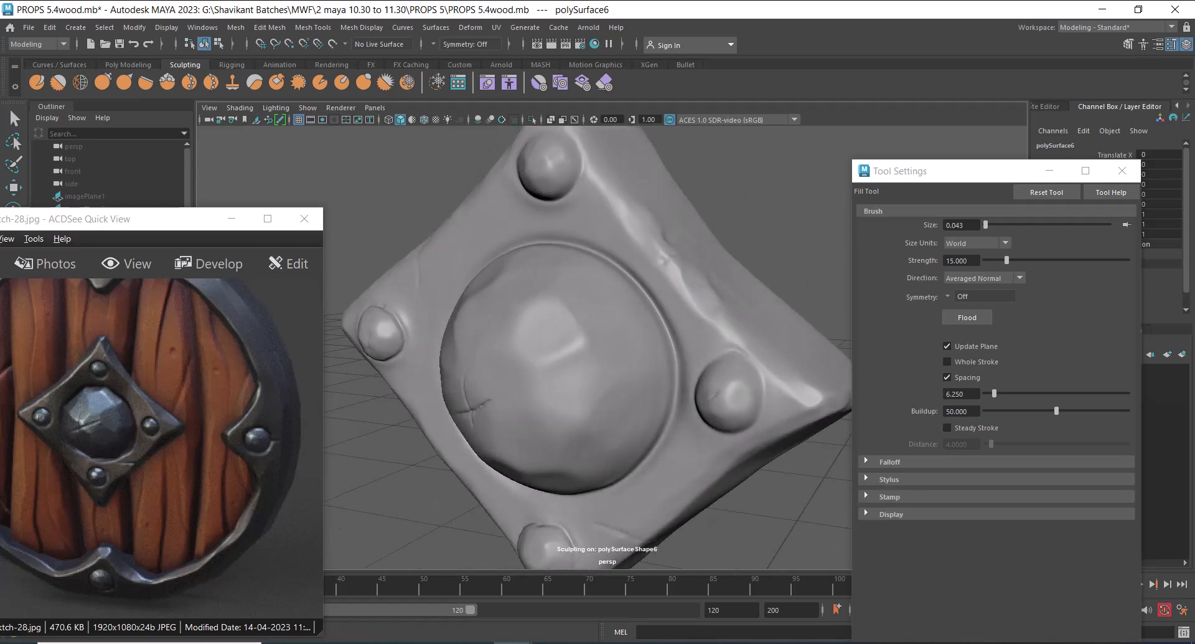
right_click(741, 208)
left_click(682, 209)
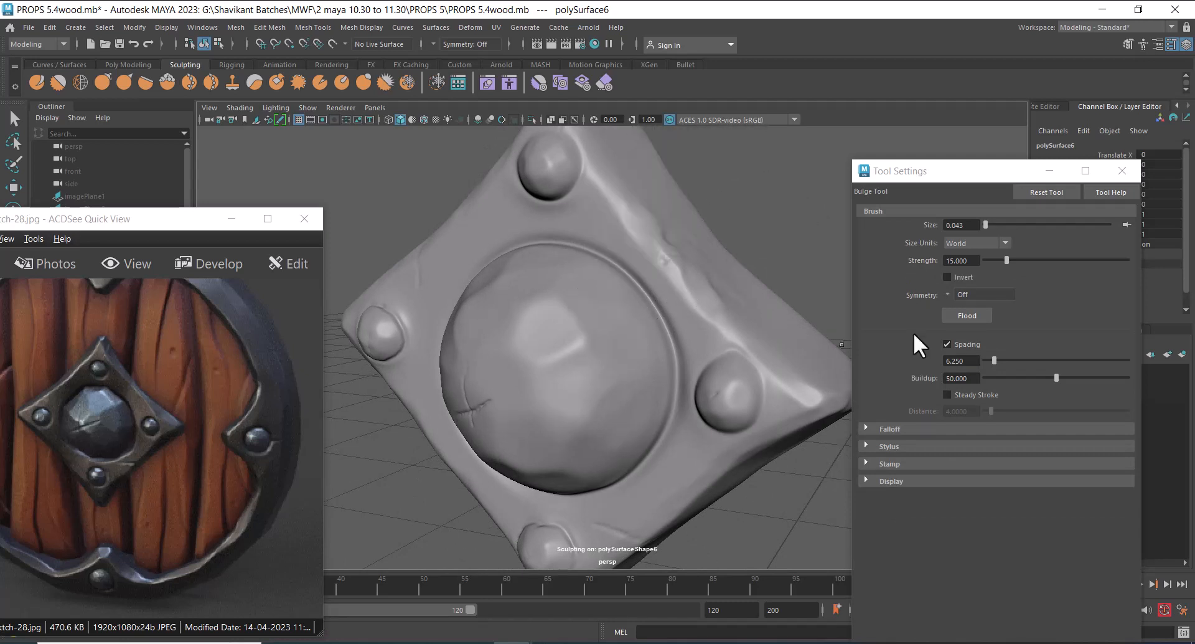
- Try a Bulge dab on the centre of the dome at strength 0.1 and undo it
left_click_drag(979, 260, 867, 263)
type("0.1")
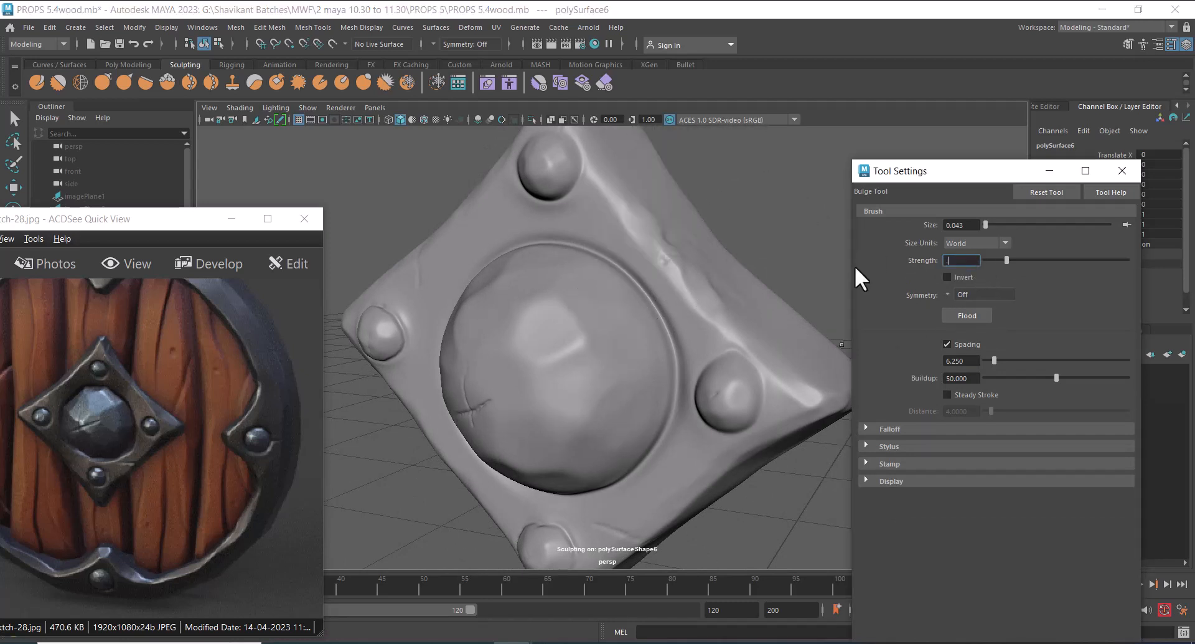
key("Return")
left_click(583, 358)
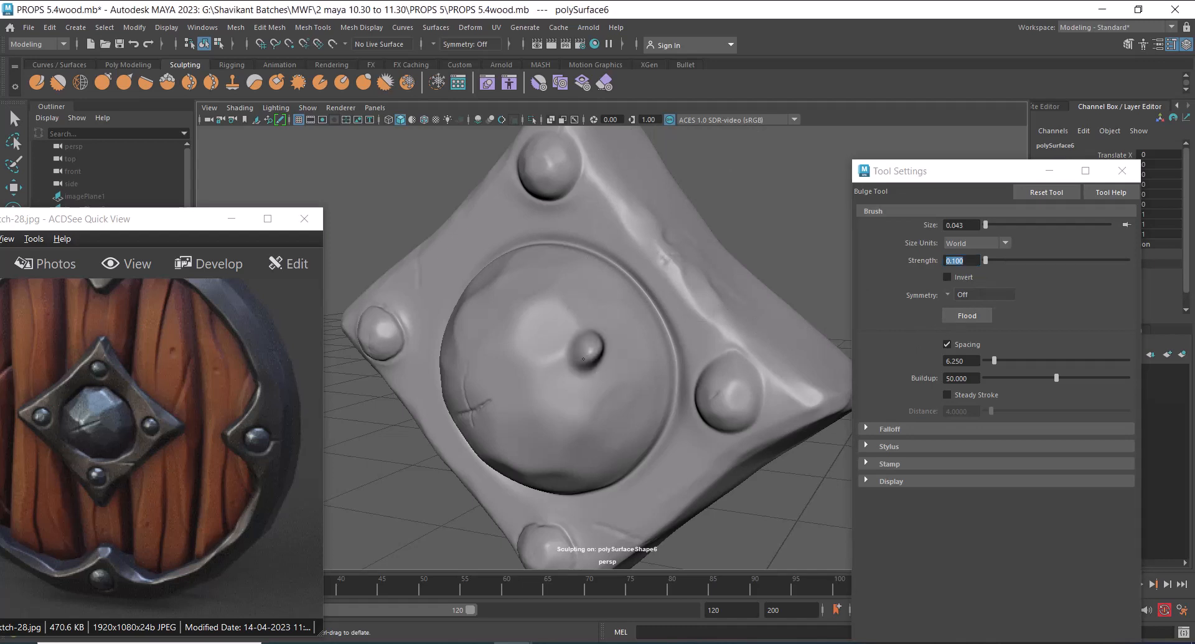
left_click_drag(690, 311, 761, 252, "alt")
key("ctrl+z")
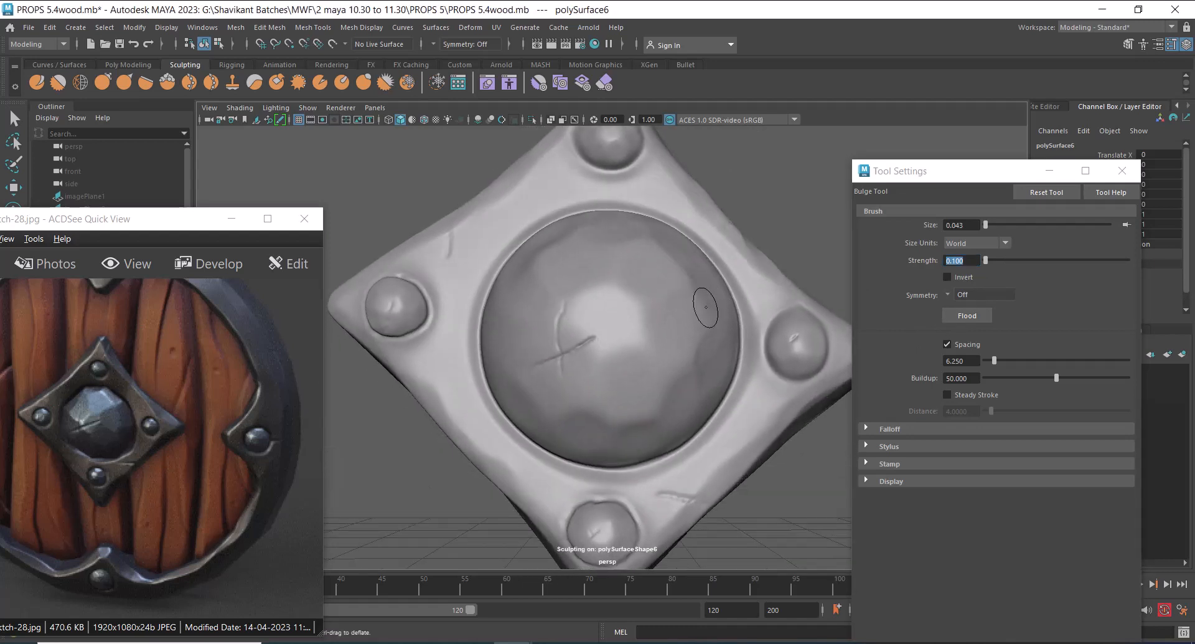
- Try a raised bump beside the plate's left rivet with Bulge at size 0.059 and strength 0.015, and undo it
left_click_drag(645, 303, 672, 348, "alt")
left_click_drag(641, 244, 645, 243, "alt")
middle_click_drag(726, 178, 754, 210, "alt")
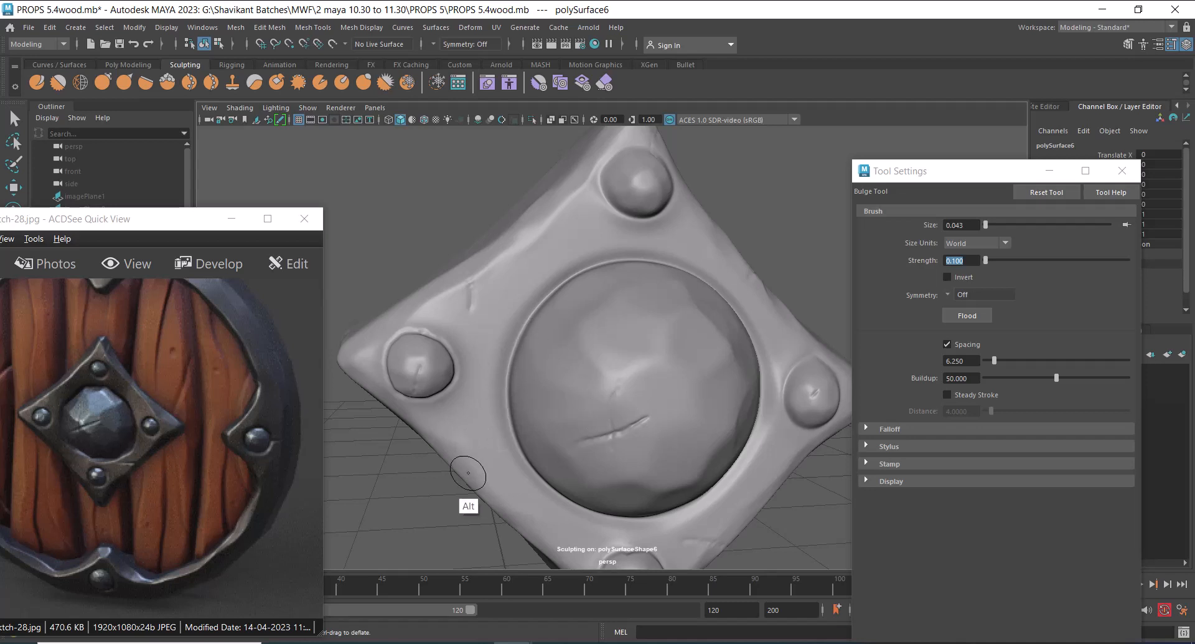
left_click_drag(469, 488, 486, 422, "alt")
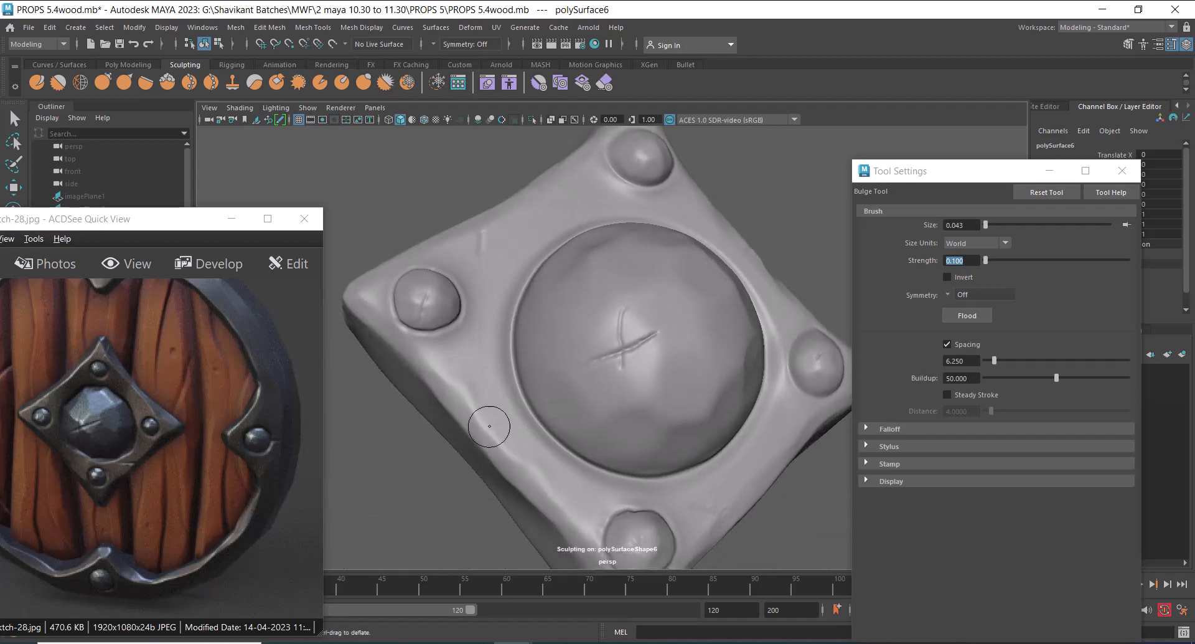
left_click(467, 369)
mouse_move(468, 369)
left_mouse_down()
mouse_move(470, 387)
mouse_move(552, 382)
left_mouse_up()
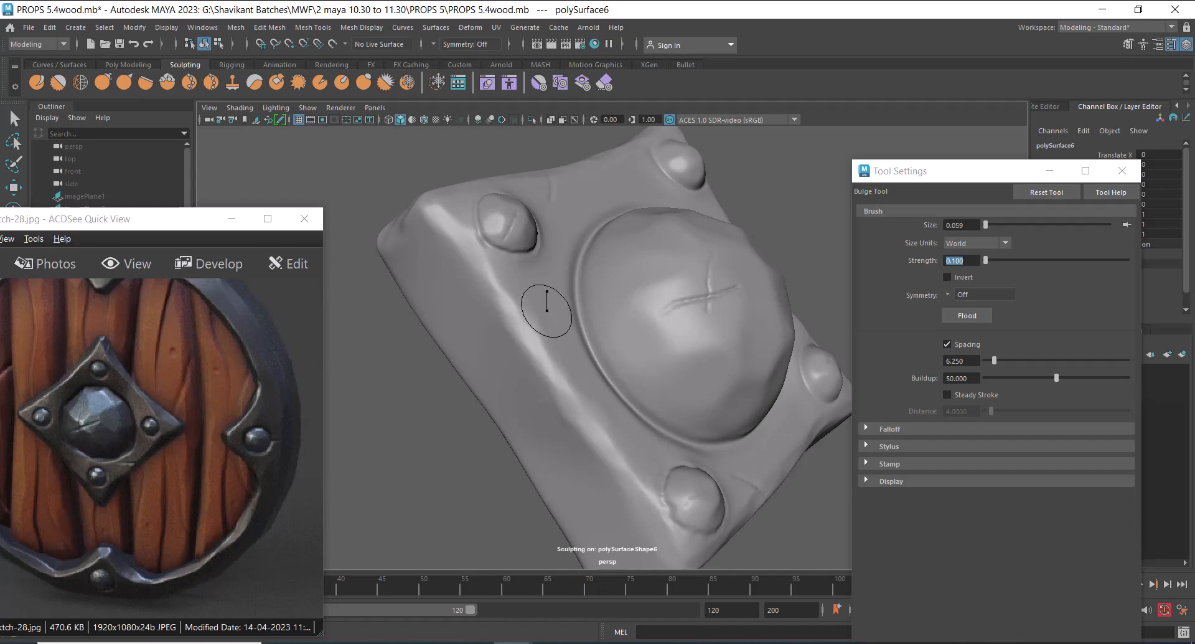
type("0.015")
left_click_drag(534, 302, 413, 502, "alt")
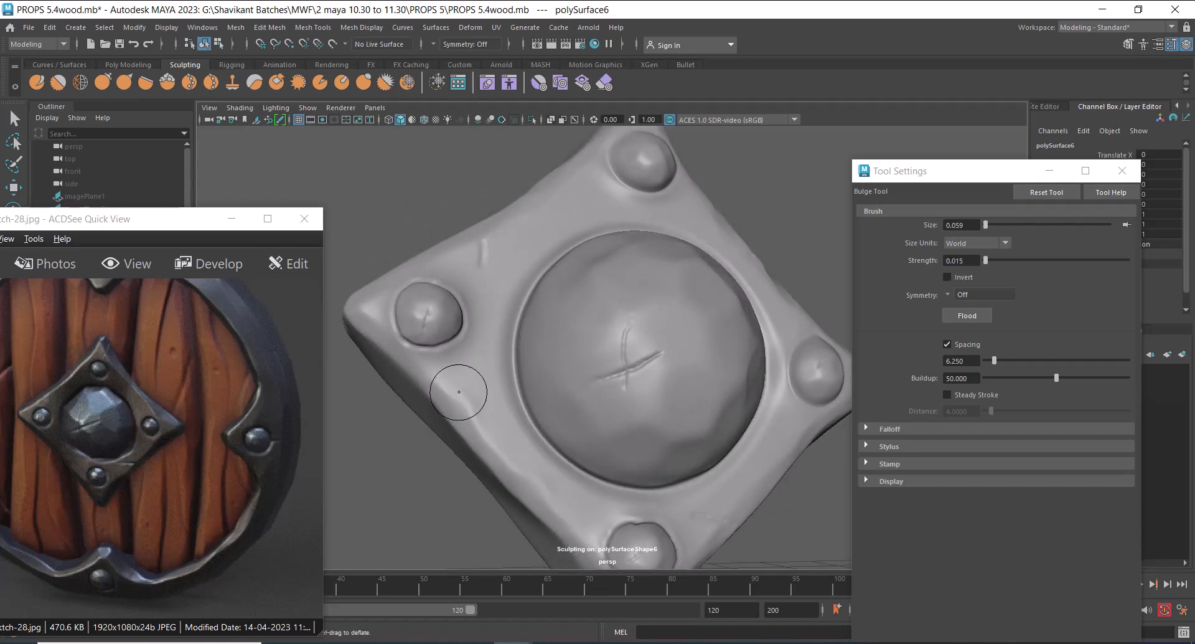
left_click_drag(476, 373, 464, 375)
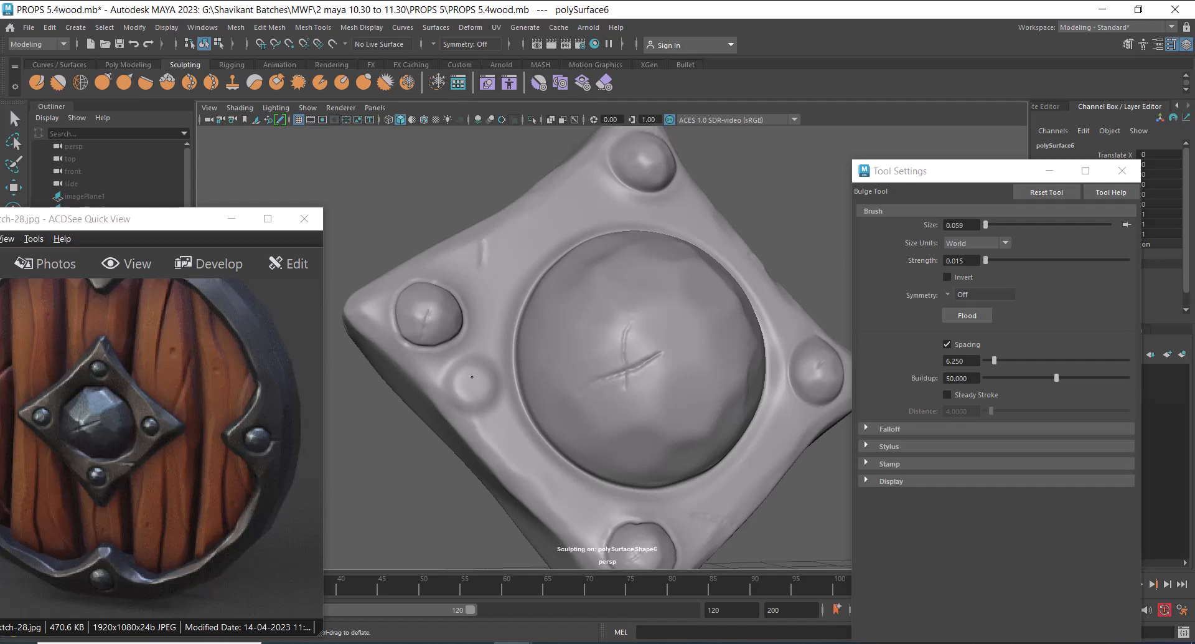
mouse_move(475, 408)
left_mouse_down("alt")
mouse_move(492, 311)
mouse_move(492, 355)
mouse_move(456, 415)
left_mouse_up("alt")
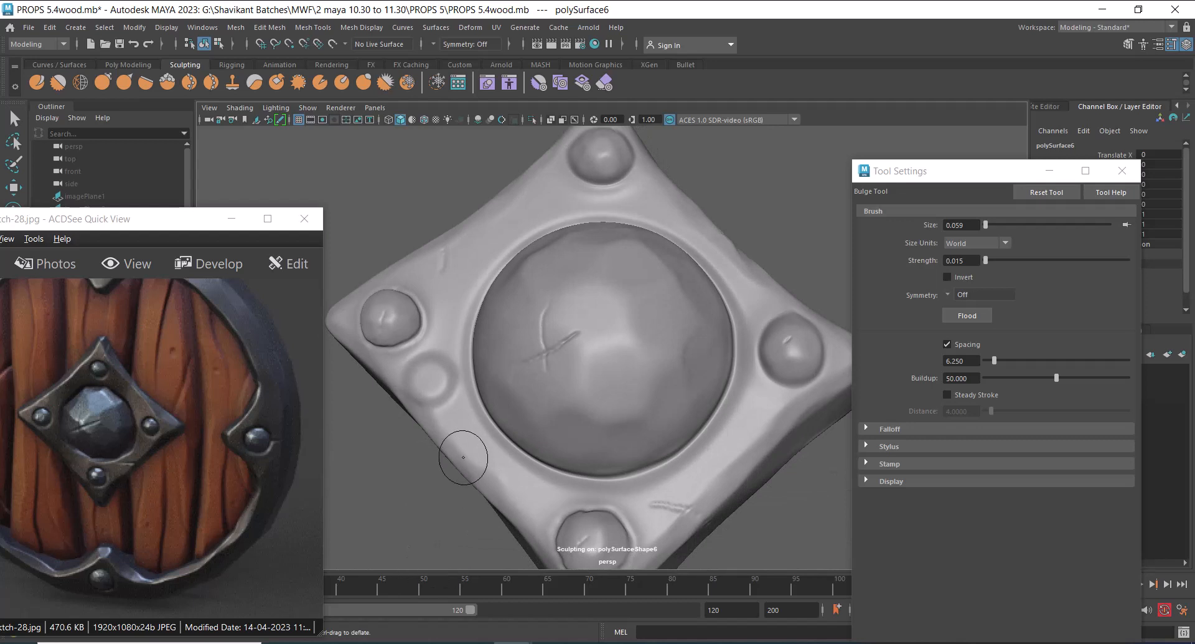
left_click_drag(480, 467, 534, 459, "alt")
key("ctrl+z")
- Put the reference image aside, leave sculpting and unhide the other shield parts around the diamond plate
scroll(539, 345, "down", 5)
left_click_drag(678, 466, 342, 285, "alt")
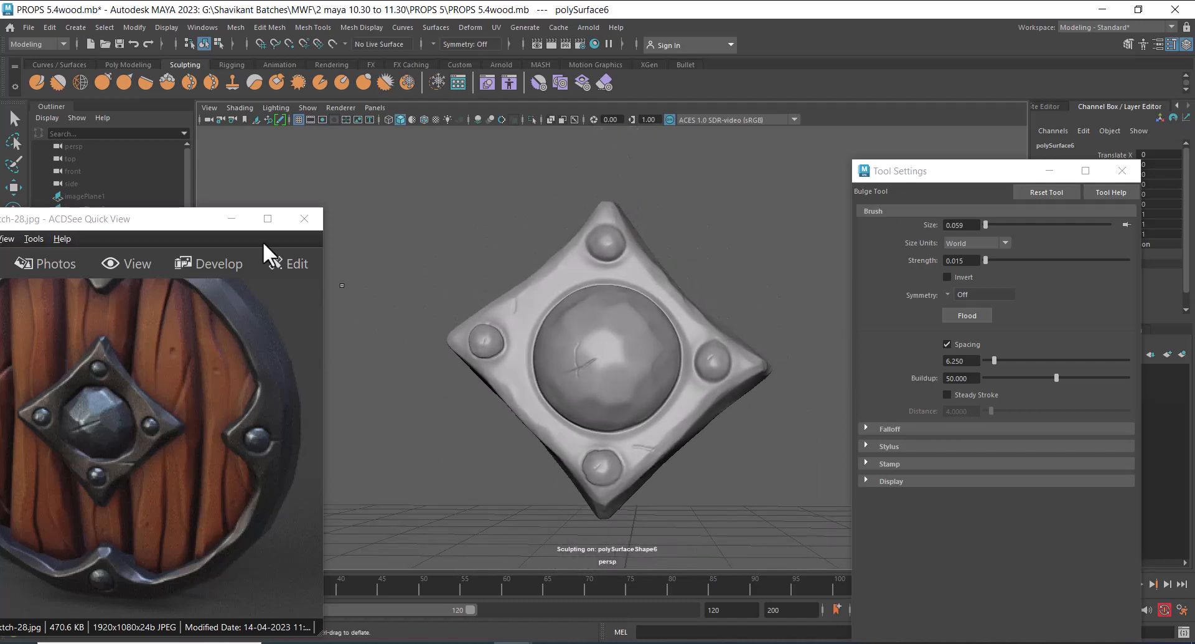
left_click_drag(211, 221, 199, 218)
left_click(222, 218)
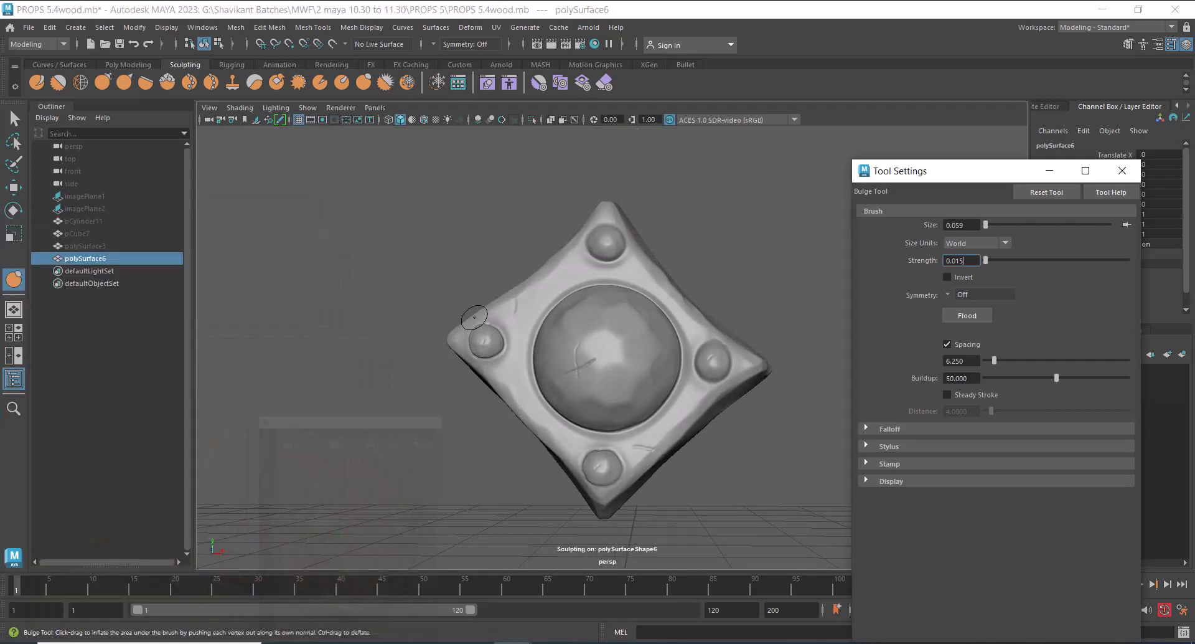
scroll(480, 326, "down", 3)
left_click_drag(560, 327, 618, 364, "alt")
key("w")
left_click(726, 341)
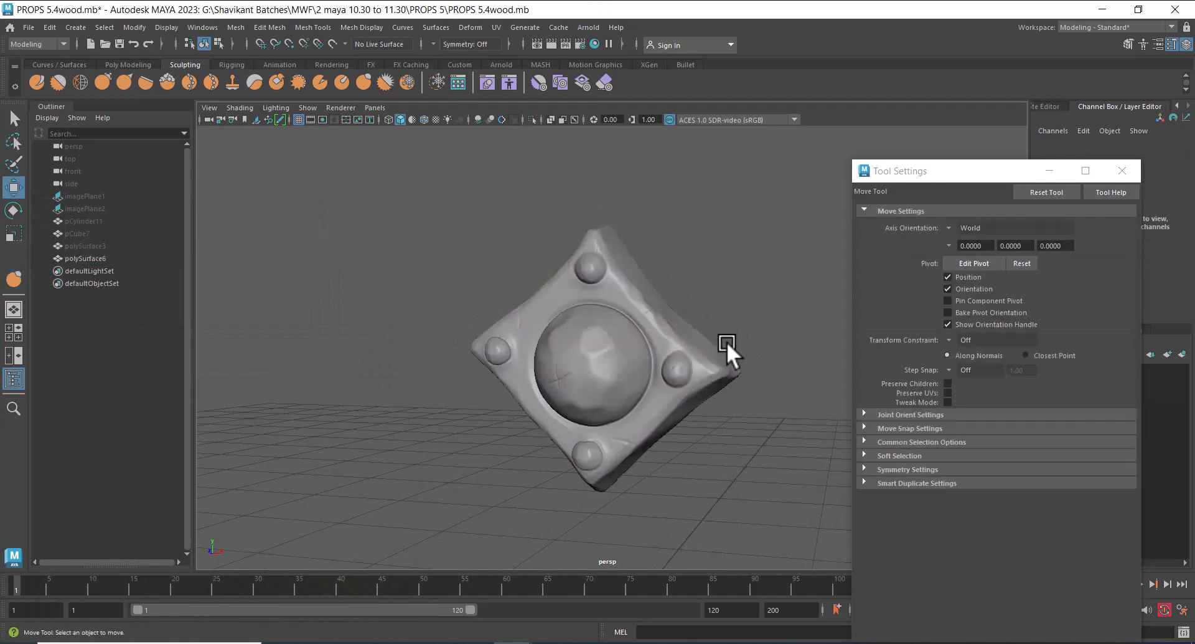
key("ctrl+shift+h")
right_click_drag(718, 335, 659, 320, "alt")
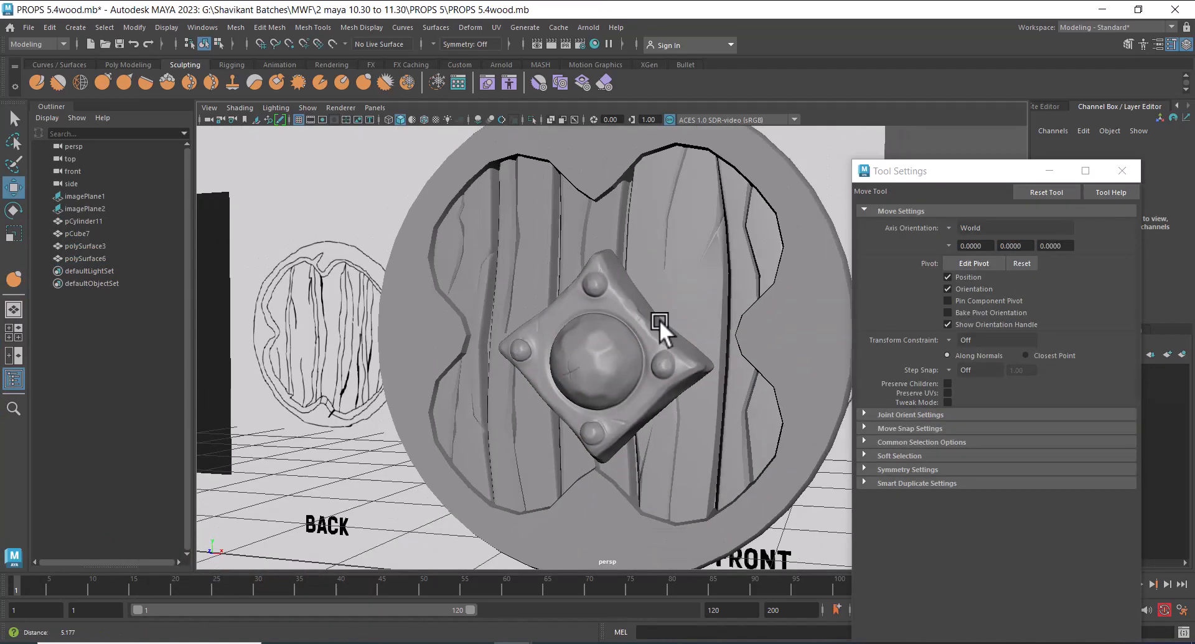
left_click_drag(786, 340, 723, 432, "alt")
left_click(742, 335)
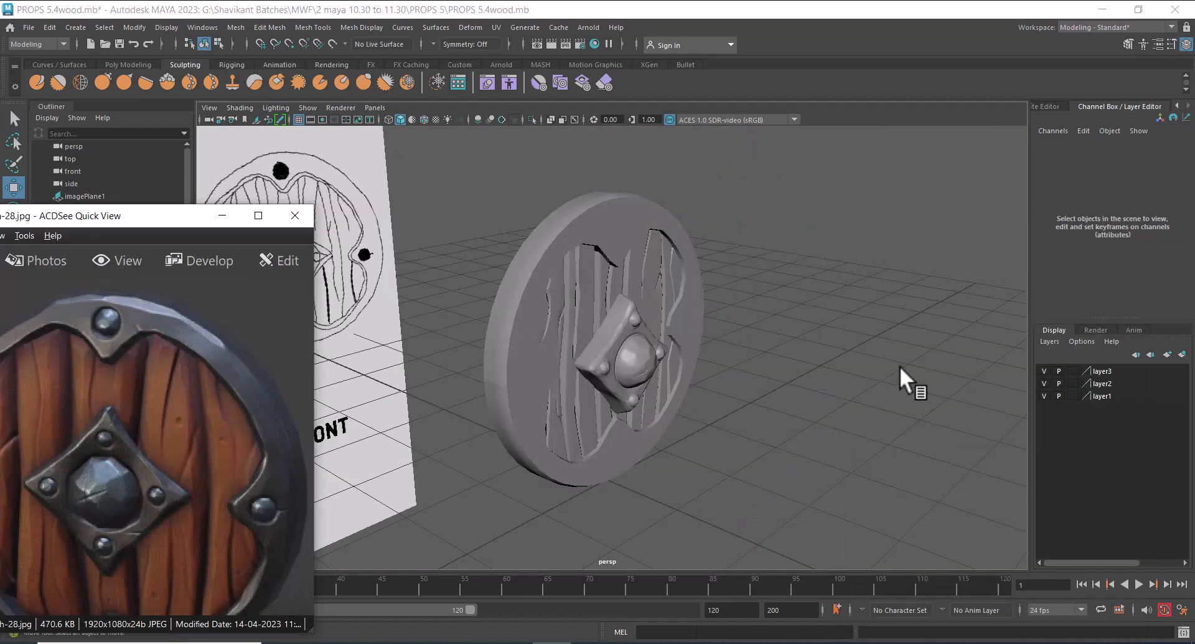
- Combine the shield's round rim and wooden planks into one mesh and select it
right_click_drag(899, 365, 899, 399, "alt")
left_click(679, 288)
left_click(761, 339, "shift")
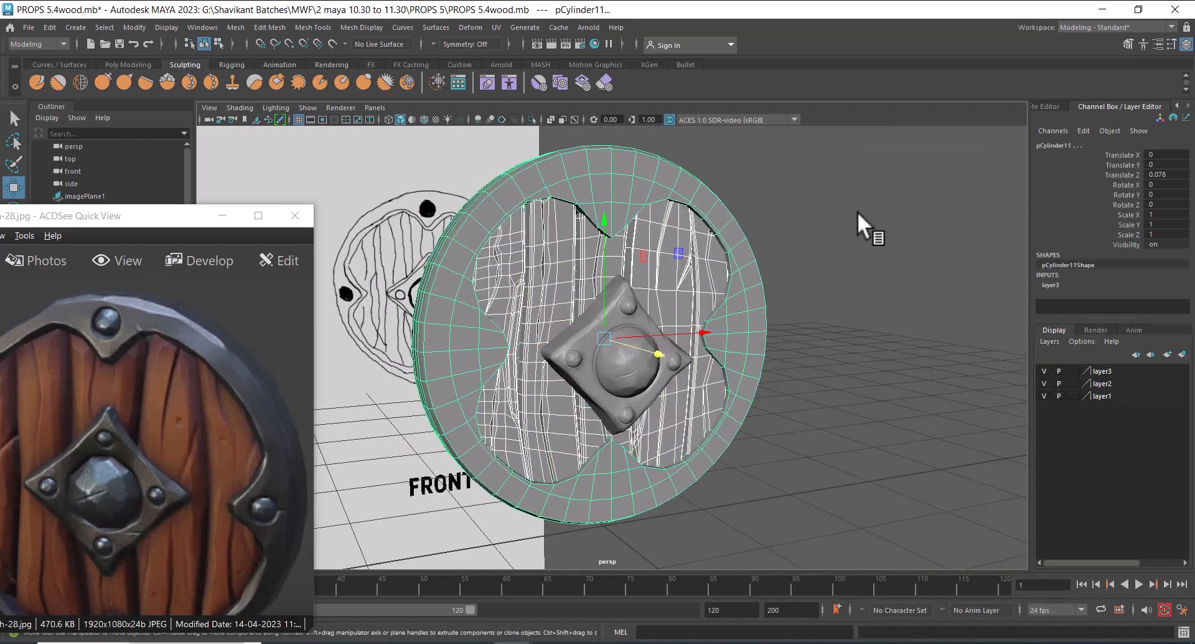
right_click_drag(859, 213, 872, 480, "shift")
left_click(894, 394)
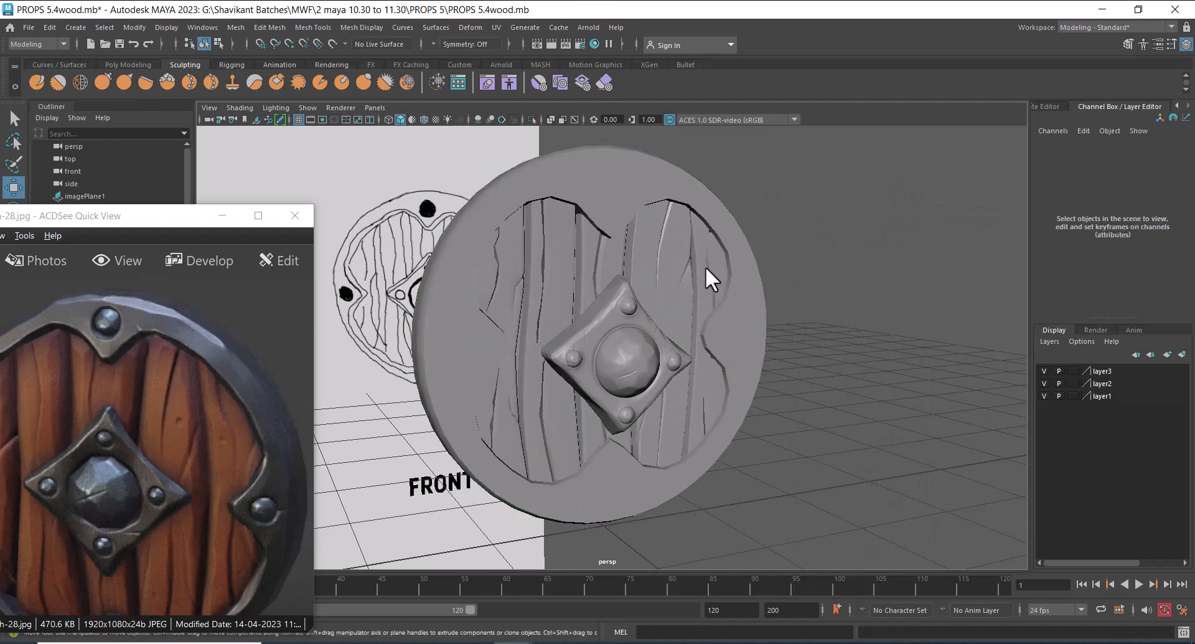
left_click(706, 271)
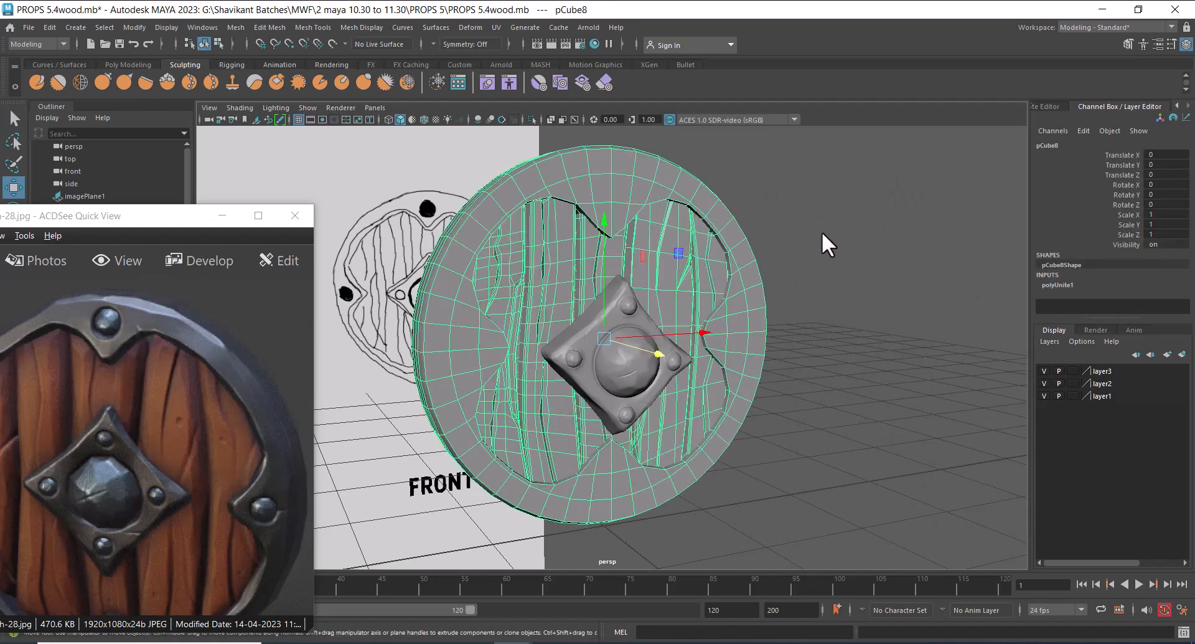
- Add a Bend deformer to the combined rim and planks with a curvature of 14.897
left_click(465, 28)
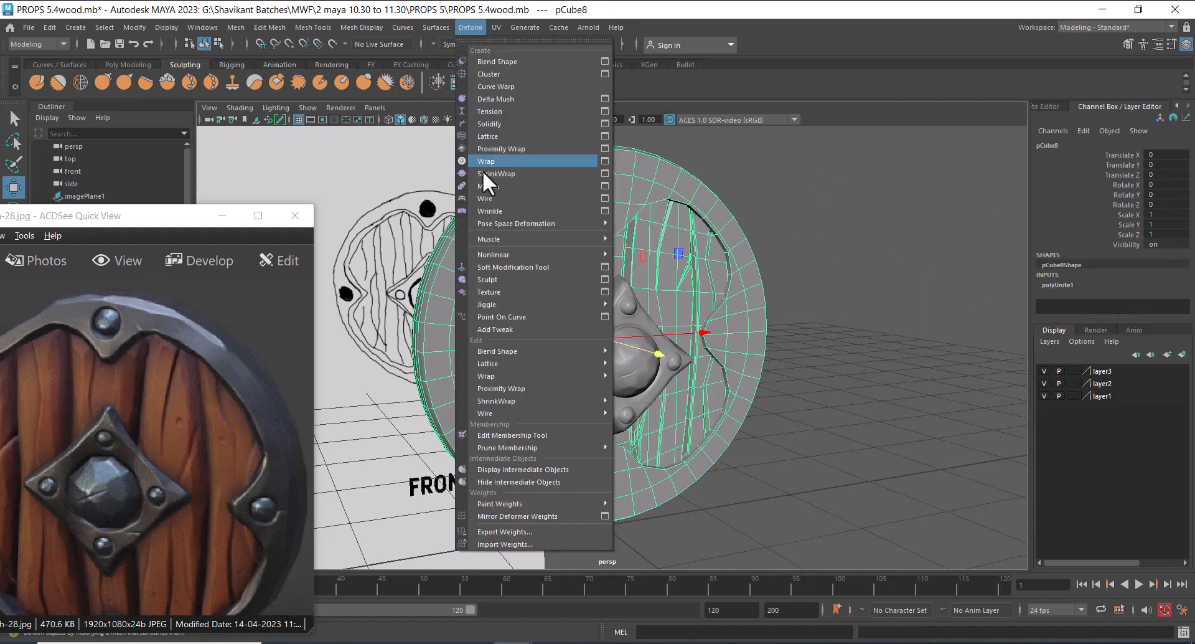
mouse_move(515, 251)
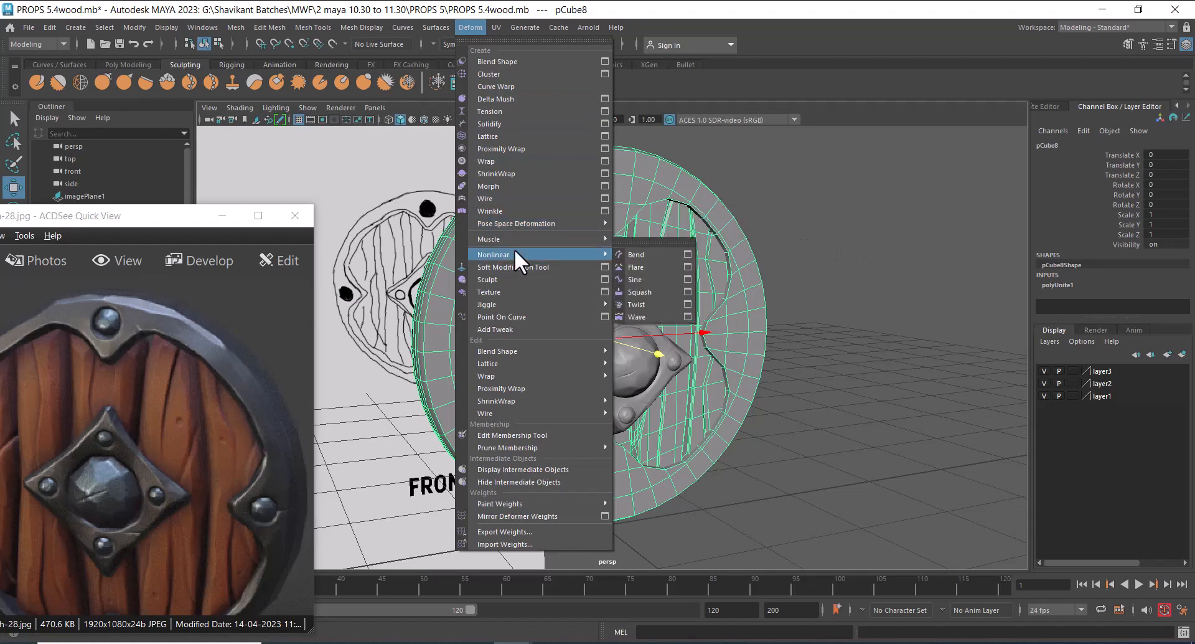
left_click(636, 256)
left_click_drag(865, 357, 864, 383, "alt")
key("4")
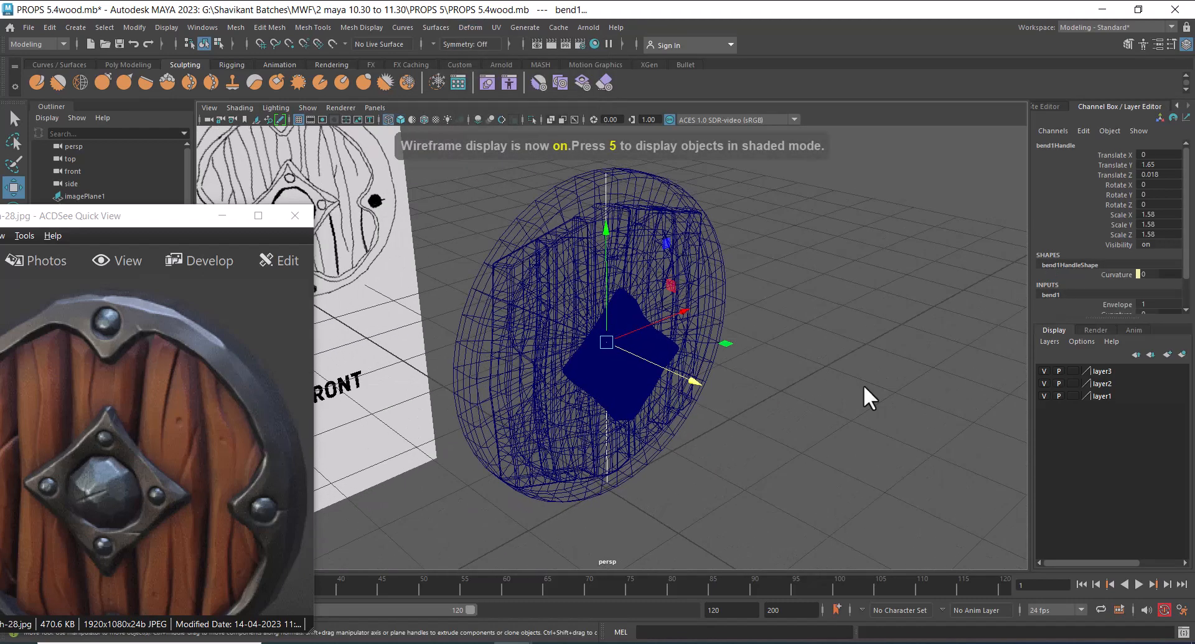
scroll(1092, 252, "down", 2)
left_click(1108, 278)
middle_click_drag(716, 311, 768, 311)
- Rotate the bend handle to 90 degrees in Y and check the shield's curve in shaded display
key("e")
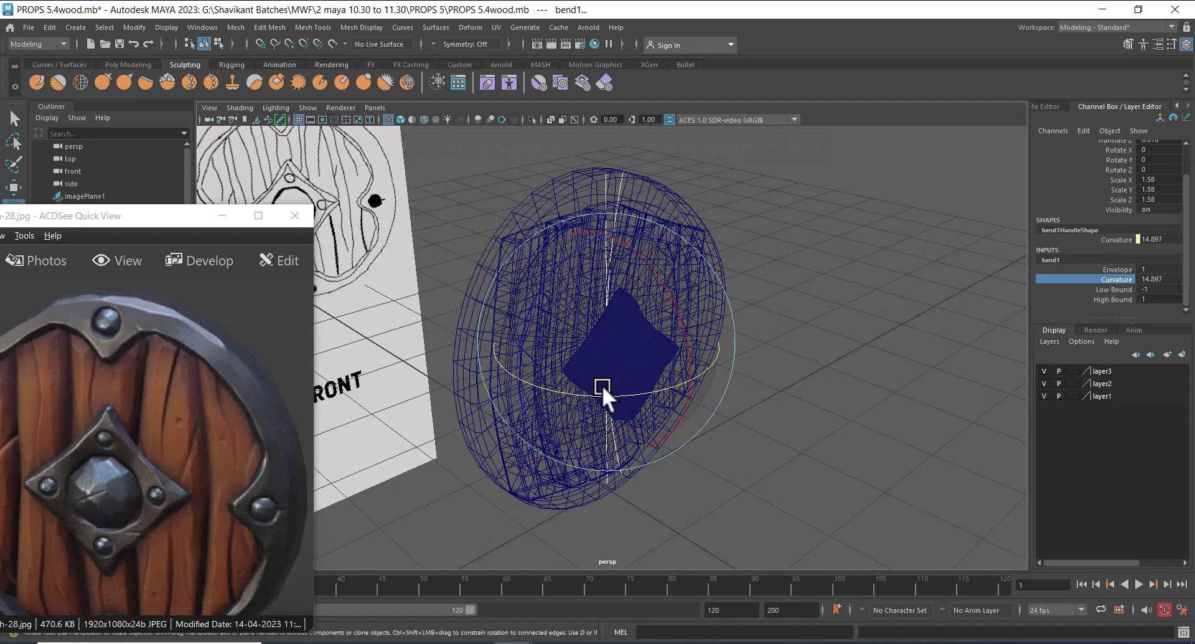
left_click_drag(602, 388, 668, 384)
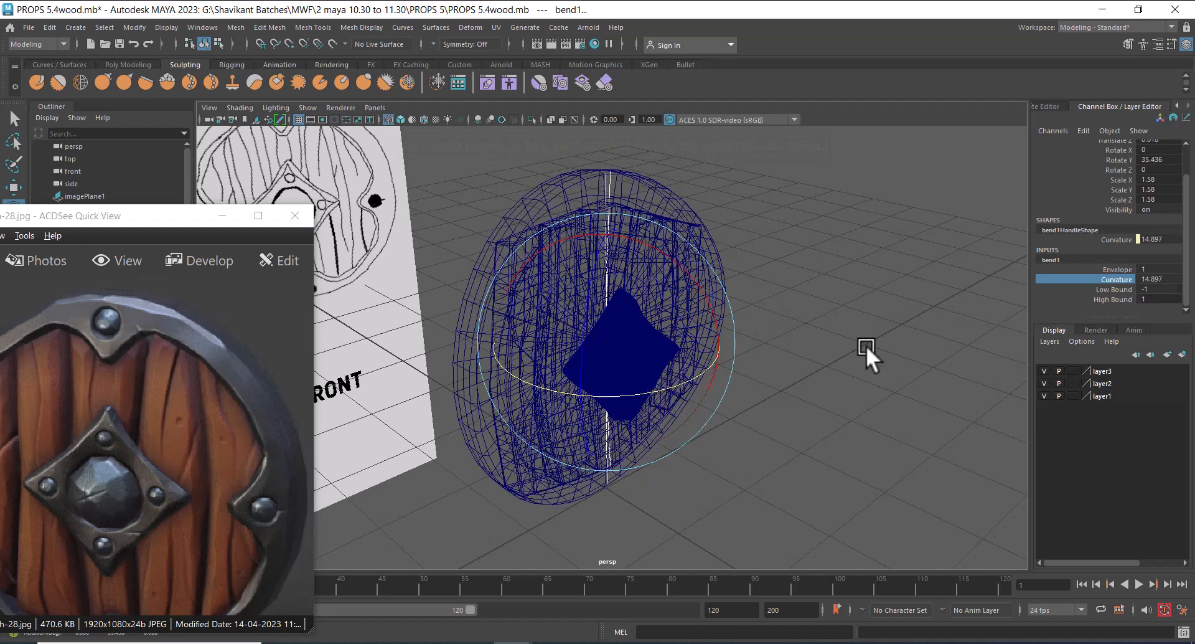
left_click(1159, 160)
type("9")
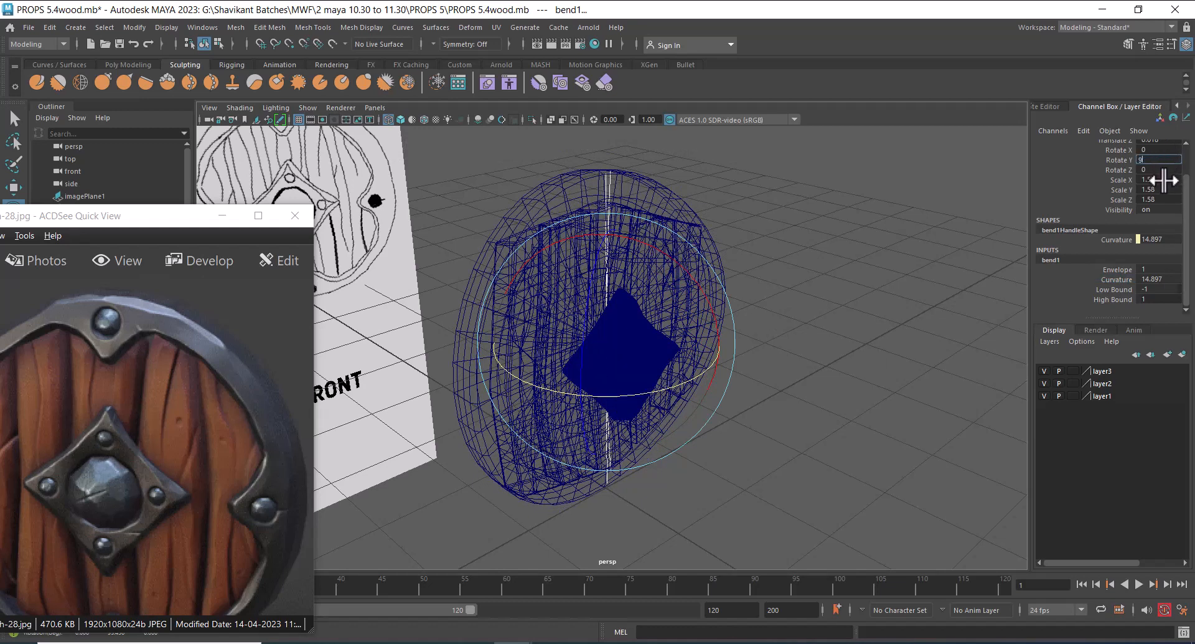
type("0")
key("Return")
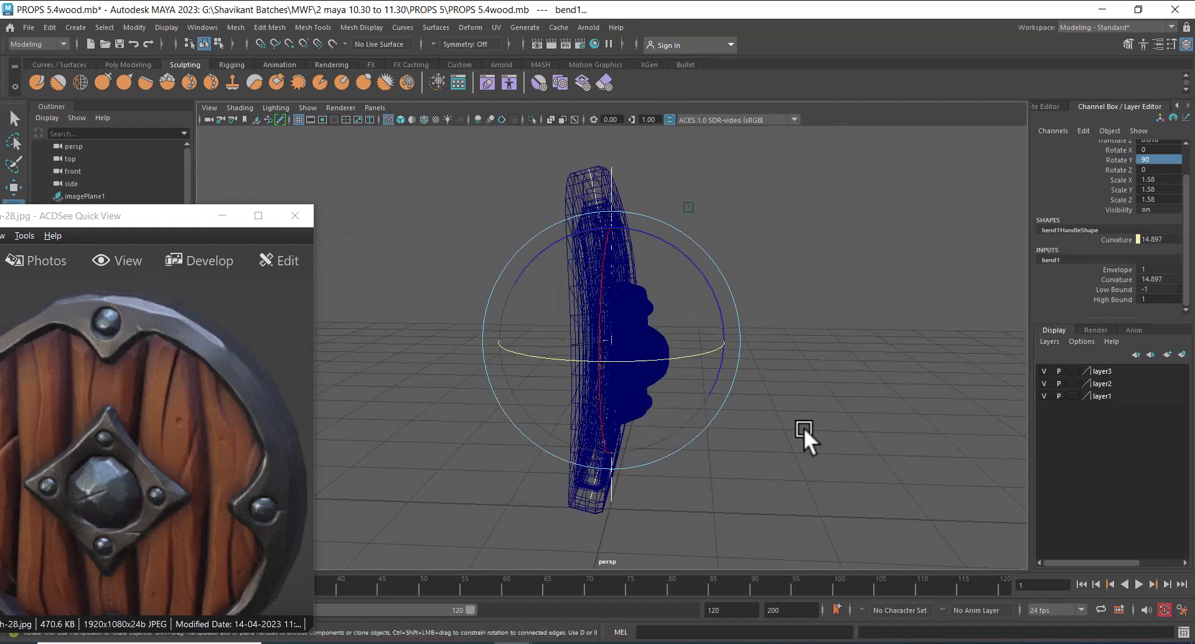
key("5")
mouse_move(798, 399)
left_mouse_down("alt")
mouse_move(809, 402)
mouse_move(787, 398)
mouse_move(756, 357)
mouse_move(800, 396)
mouse_move(789, 404)
mouse_move(834, 423)
mouse_move(737, 450)
mouse_move(685, 347)
mouse_move(716, 363)
mouse_move(724, 417)
left_mouse_up("alt")
key("w")
left_click_drag(800, 439, 854, 450, "alt")
left_click(854, 450)
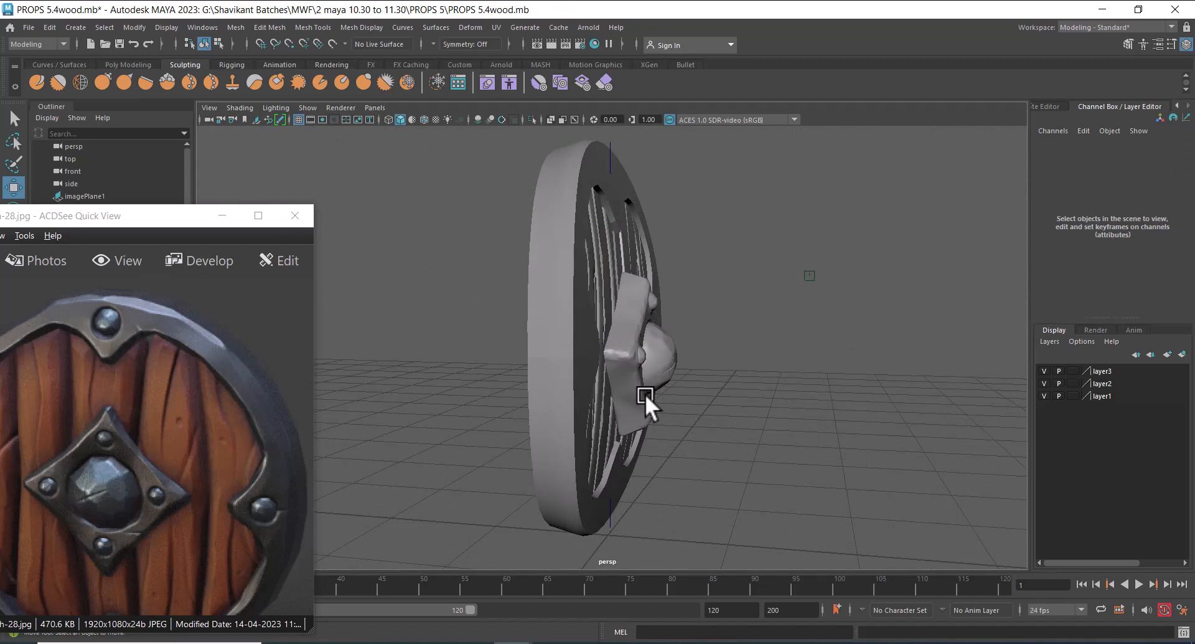
- Delete the bend handle from the shield
left_click(613, 153)
left_click(612, 144)
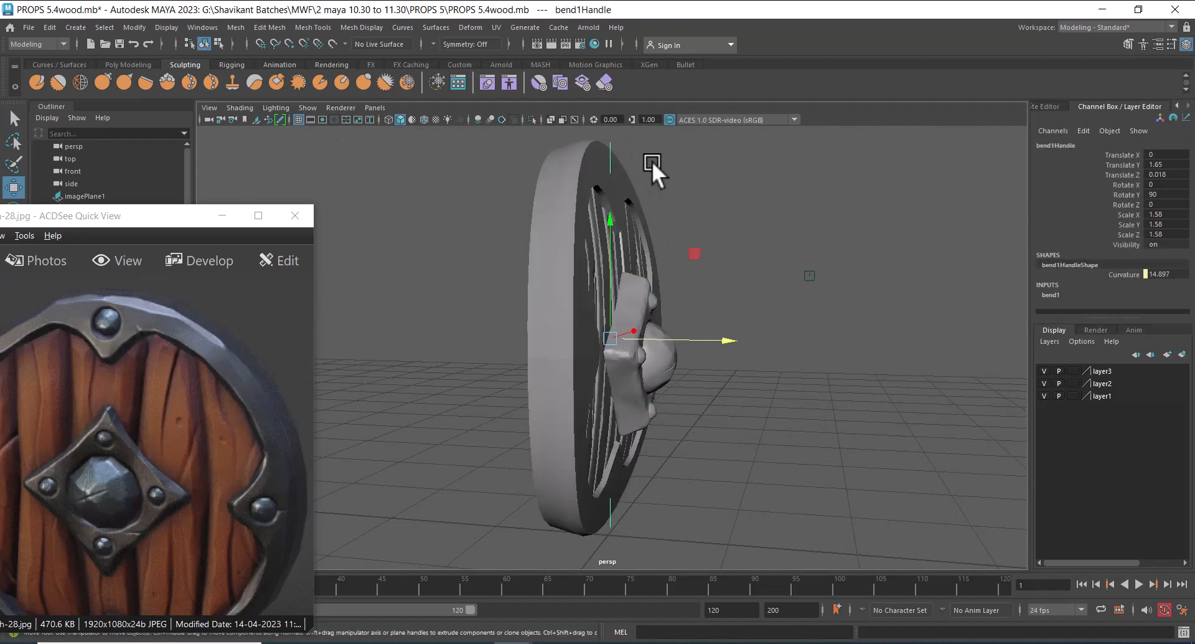
left_click(809, 380)
- Combine the diamond-shaped plate with the rim and planks into one mesh
left_click(655, 389)
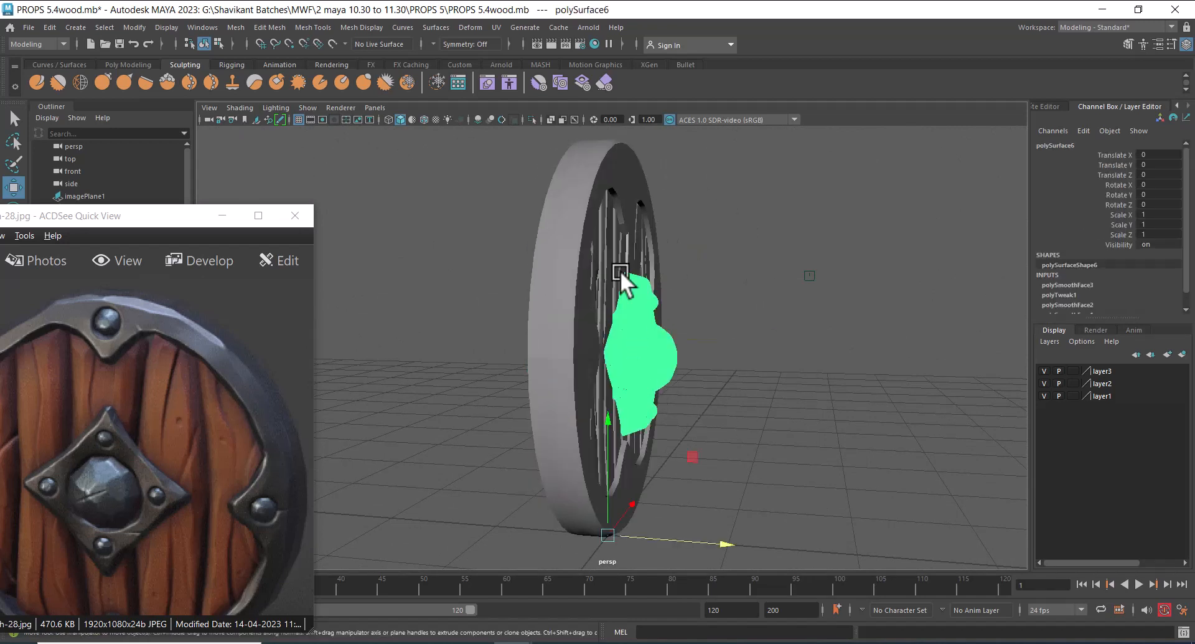
left_click(622, 185, "shift")
right_click_drag(775, 211, 759, 472, "shift")
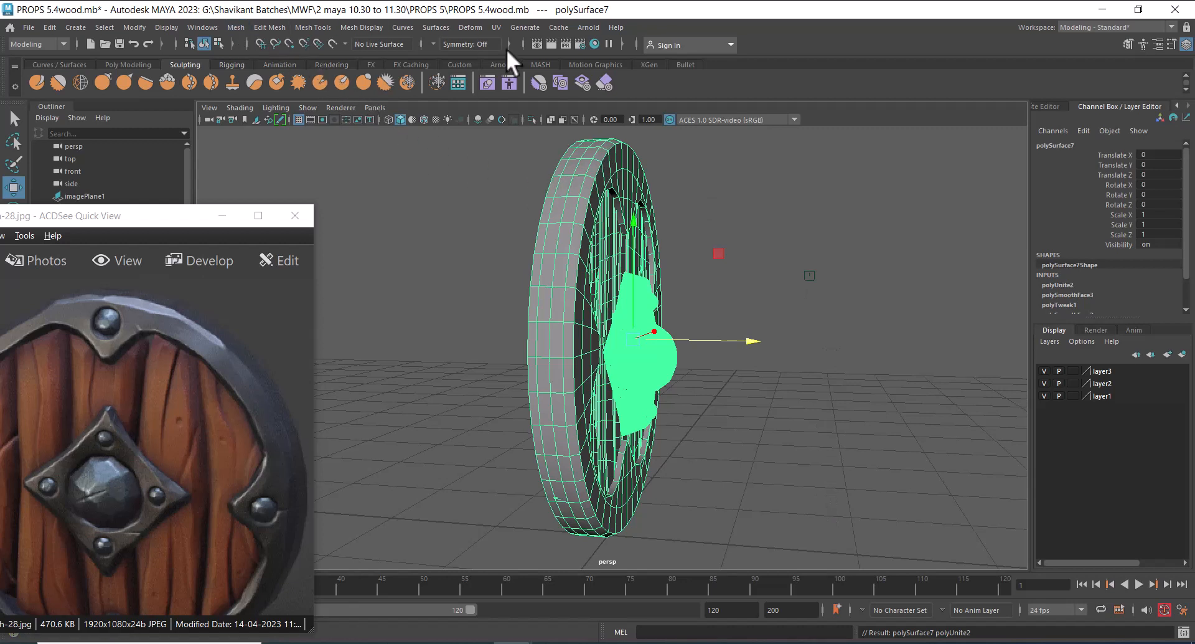
- Add a Bend deformer to the whole combined shield with a curvature of 16.845
left_click(464, 28)
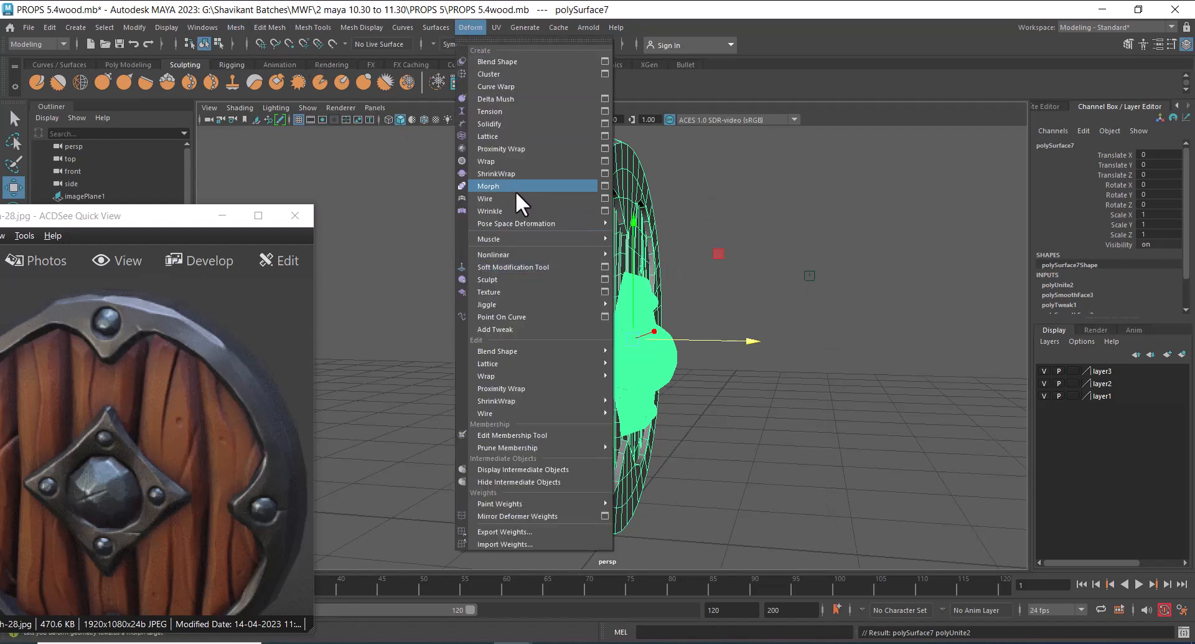
mouse_move(523, 254)
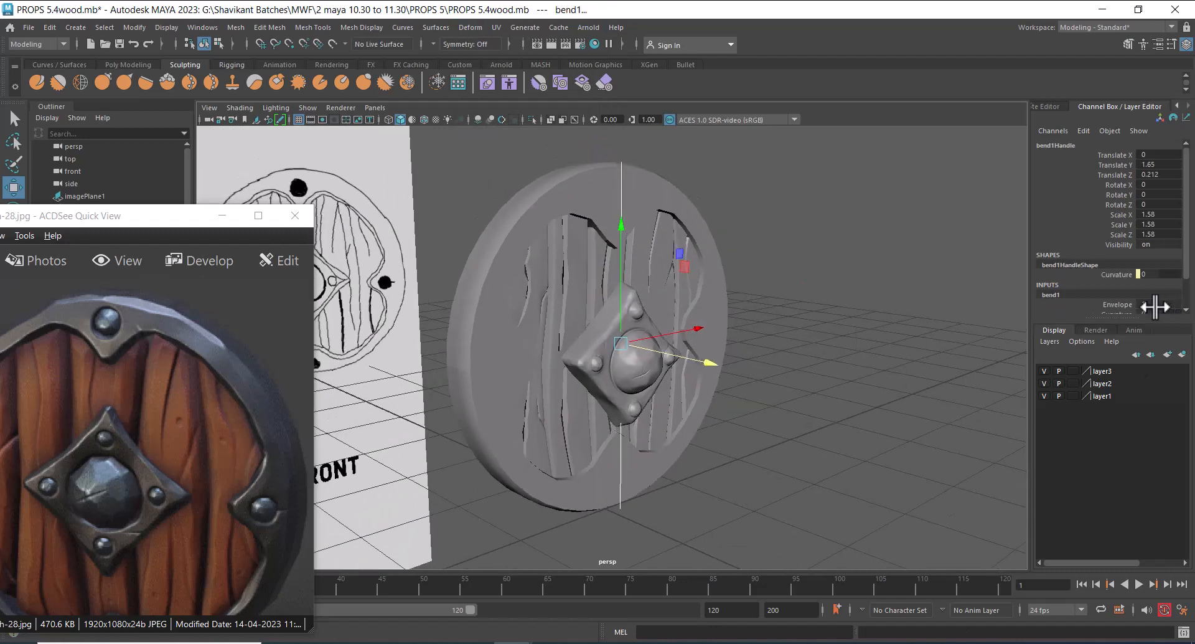
scroll(1102, 283, "down", 1)
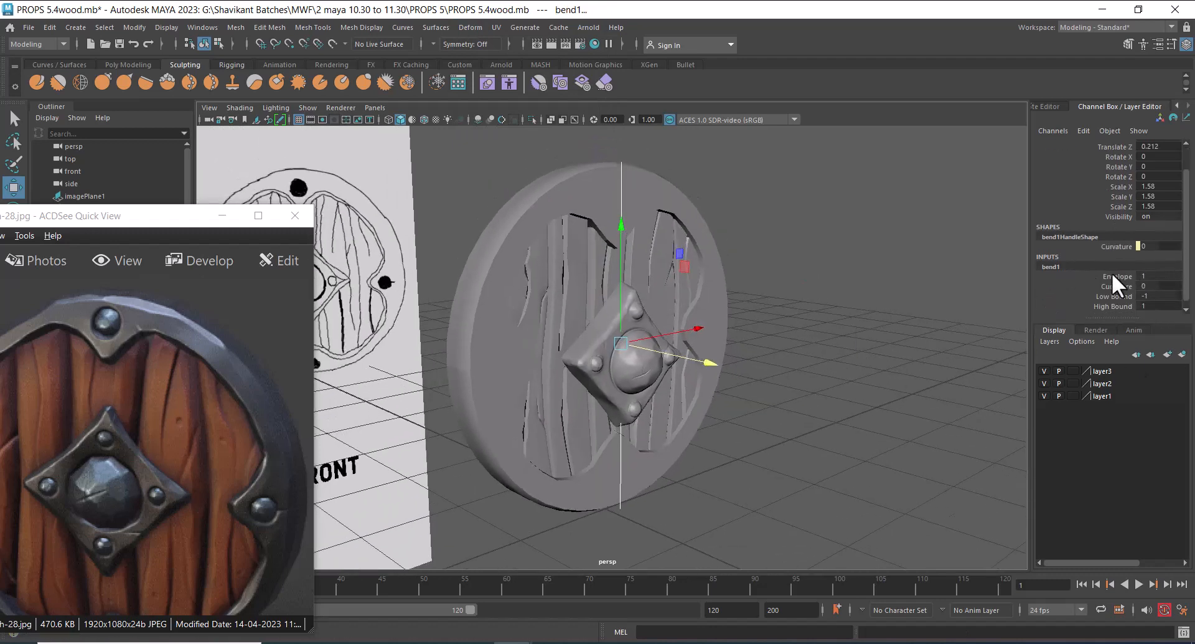
left_click(1105, 285)
middle_click_drag(880, 349, 973, 341)
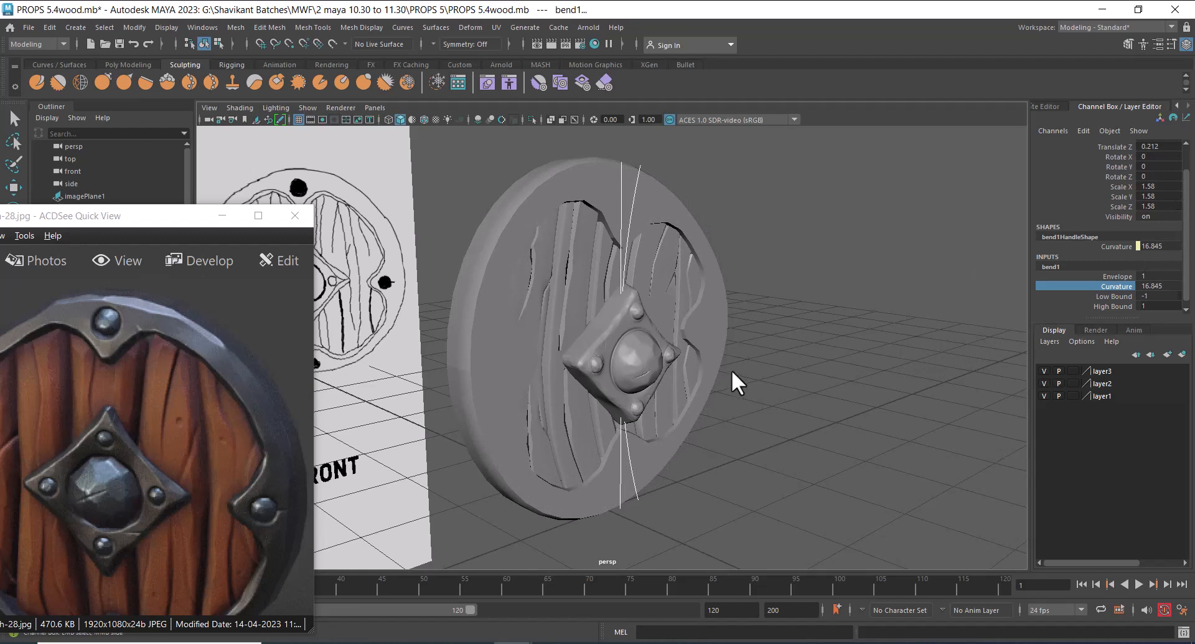
- Rotate the whole shield's bend handle to 90 degrees in Y and check the curve from the side
key("e")
left_click_drag(652, 363, 697, 363)
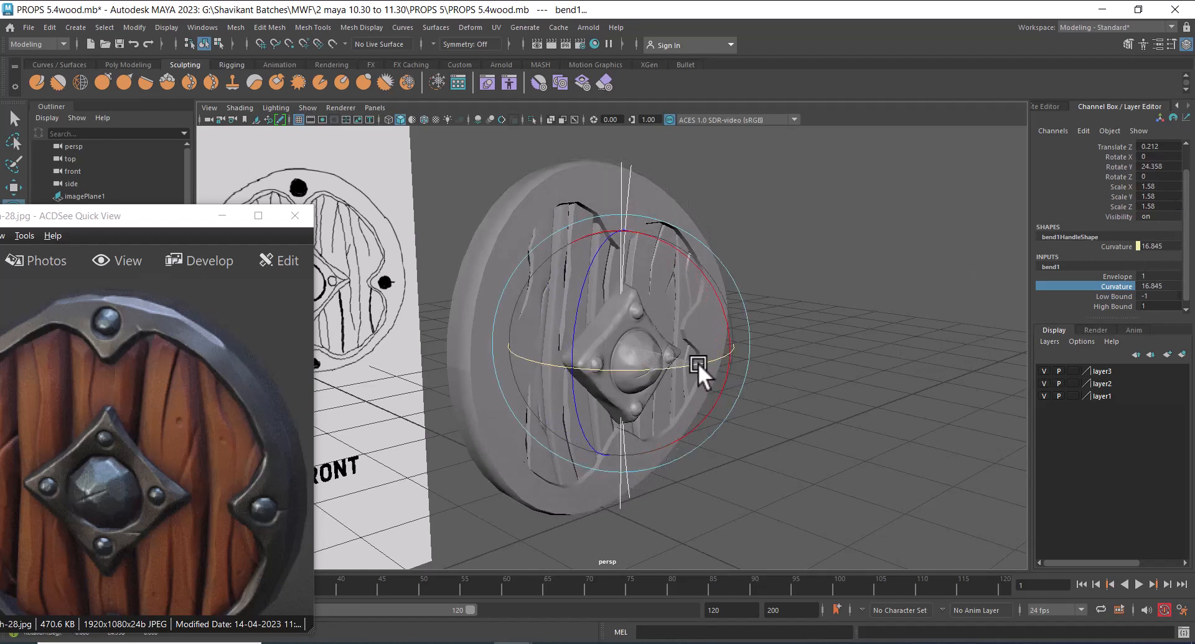
left_click(1163, 167)
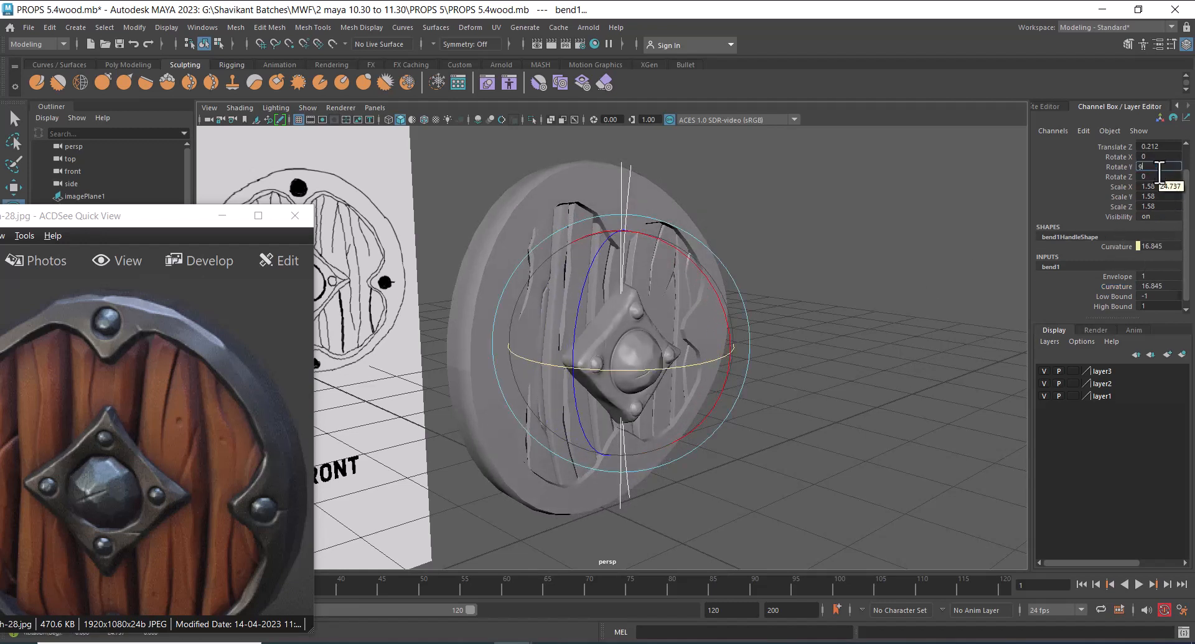
type("90")
key("Return")
left_click_drag(796, 337, 849, 315, "alt")
key("w")
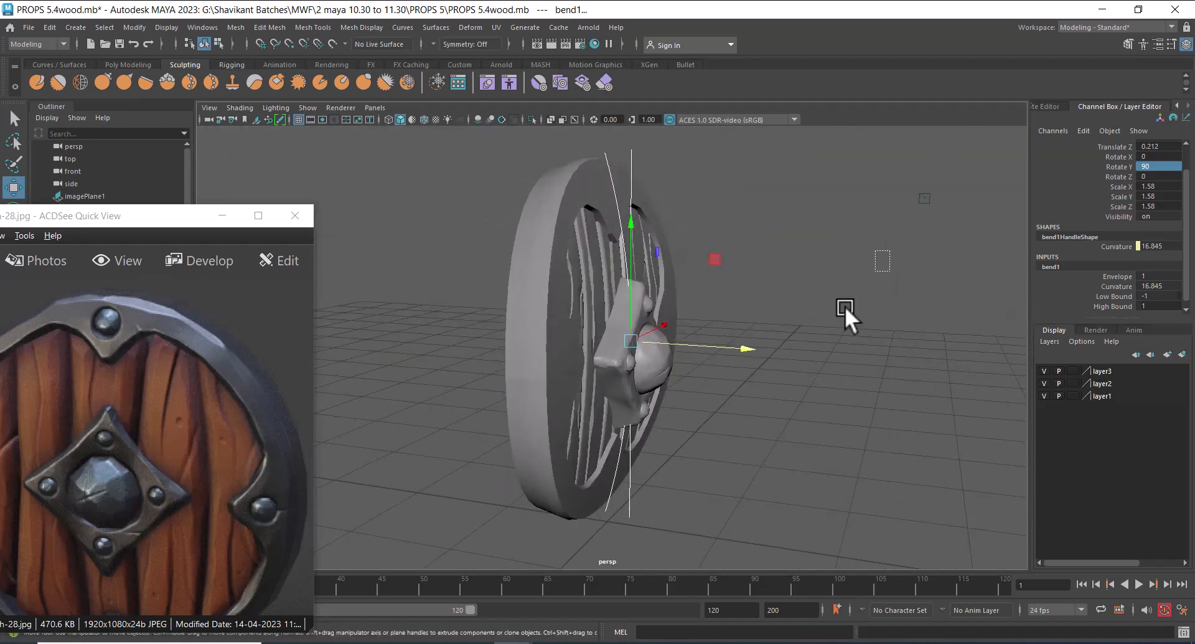
- Delete all history in the scene to bake the bend into the shield mesh, and inspect the curved shield from the front
key("4")
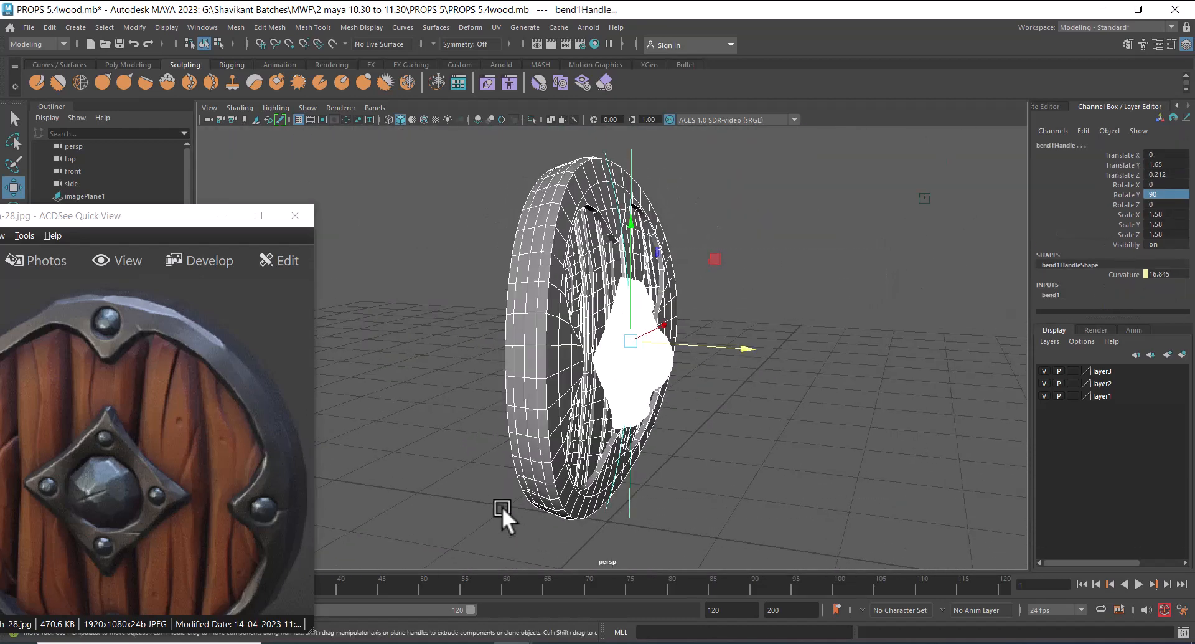
left_click(46, 27)
mouse_move(137, 186)
left_click(242, 177)
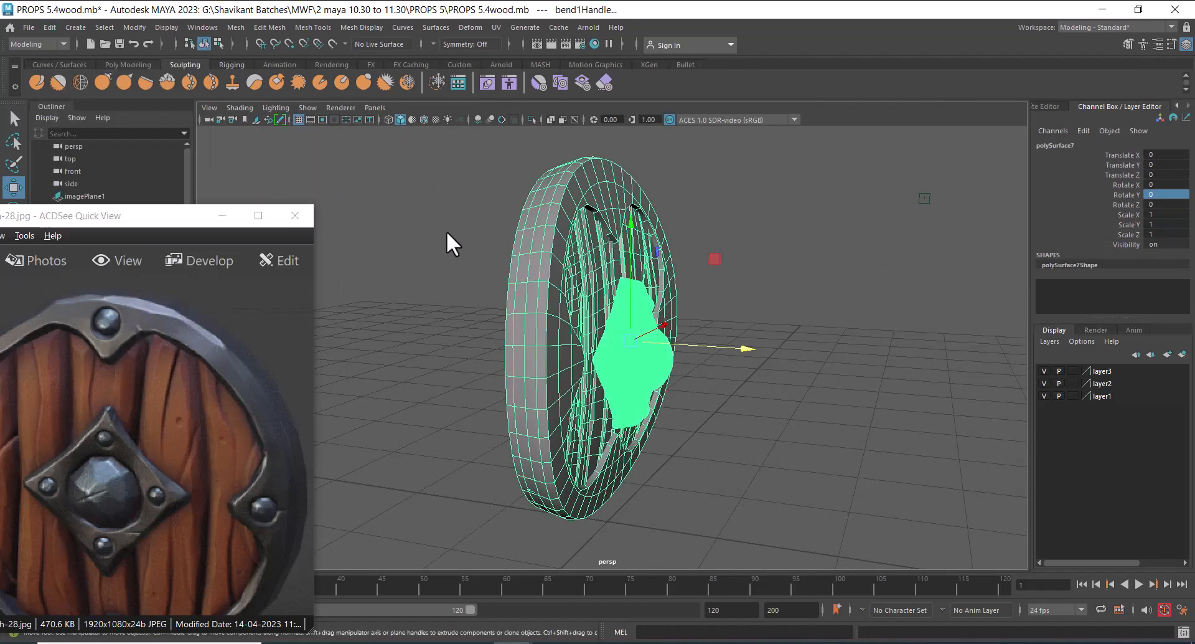
key("5")
left_click(781, 362)
left_click(607, 252)
left_click_drag(607, 251, 864, 398, "alt")
left_click(864, 400)
left_click(782, 359)
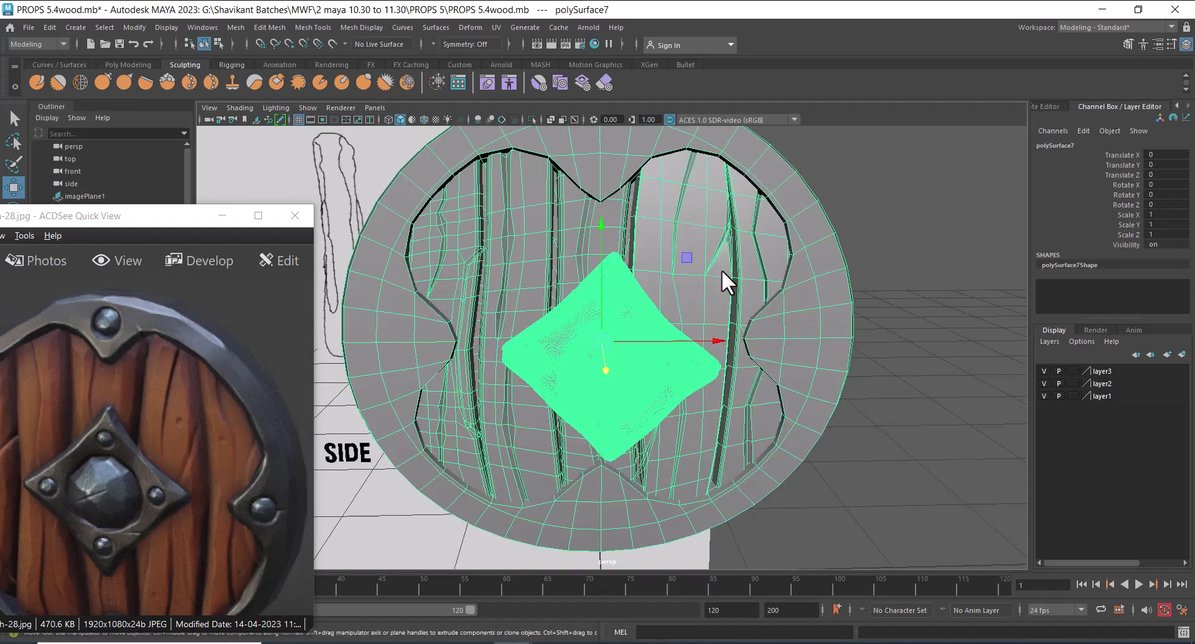
left_click(863, 339)
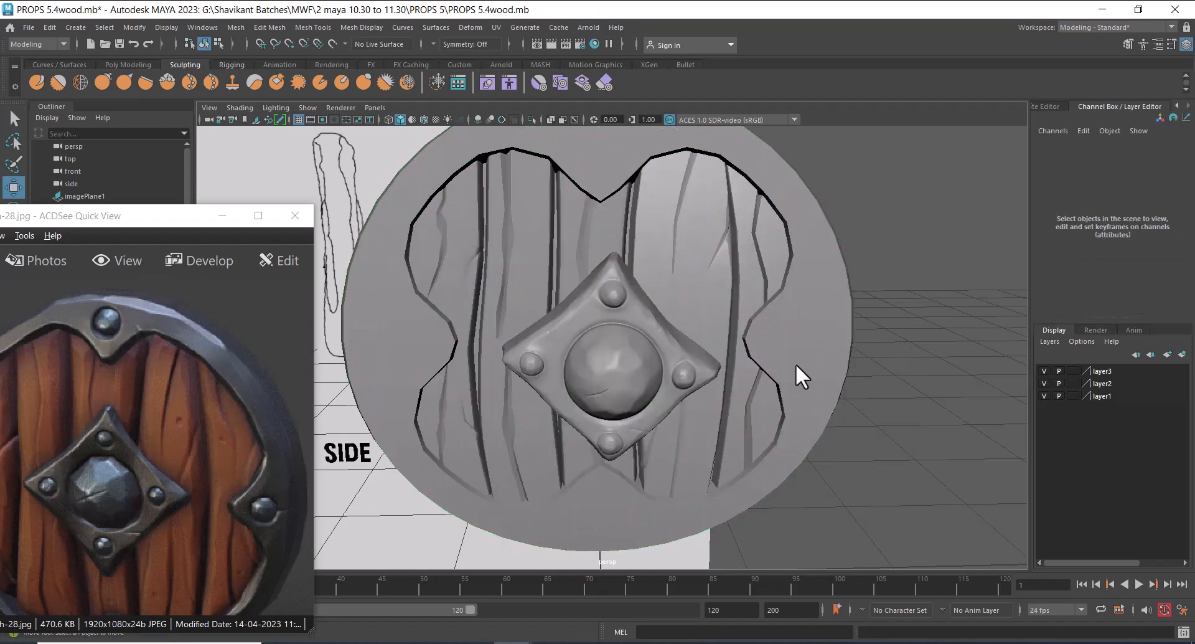
- Separate the combined shield into its individual pieces and save the scene
left_click(795, 364)
right_click_drag(906, 230, 884, 478, "shift")
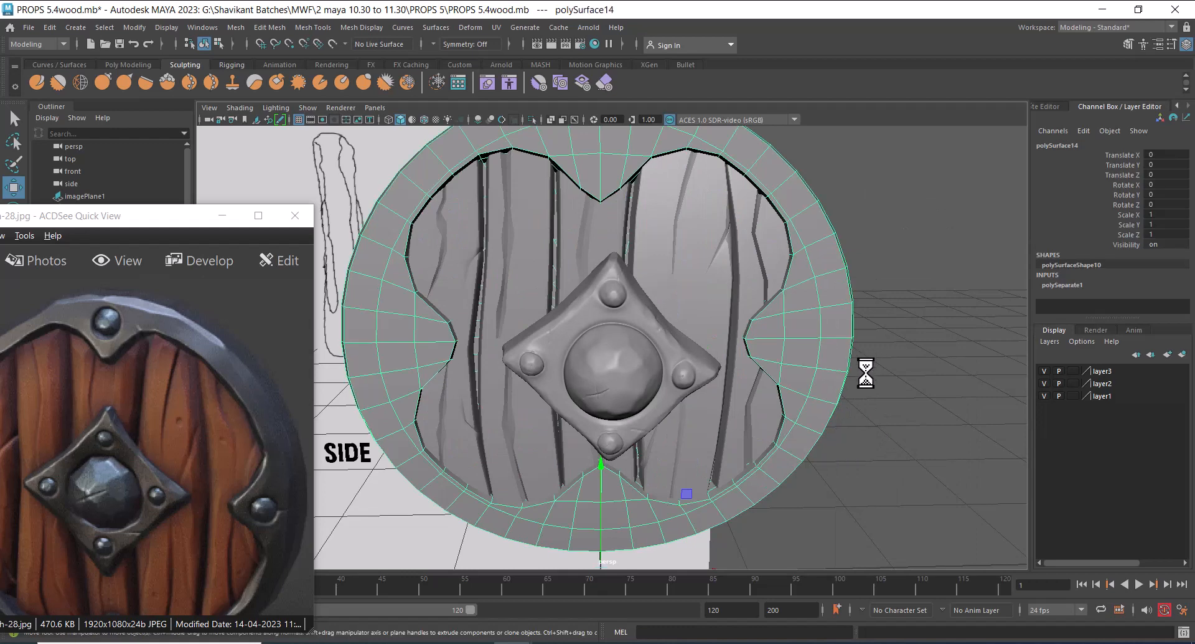
key("ctrl+s")
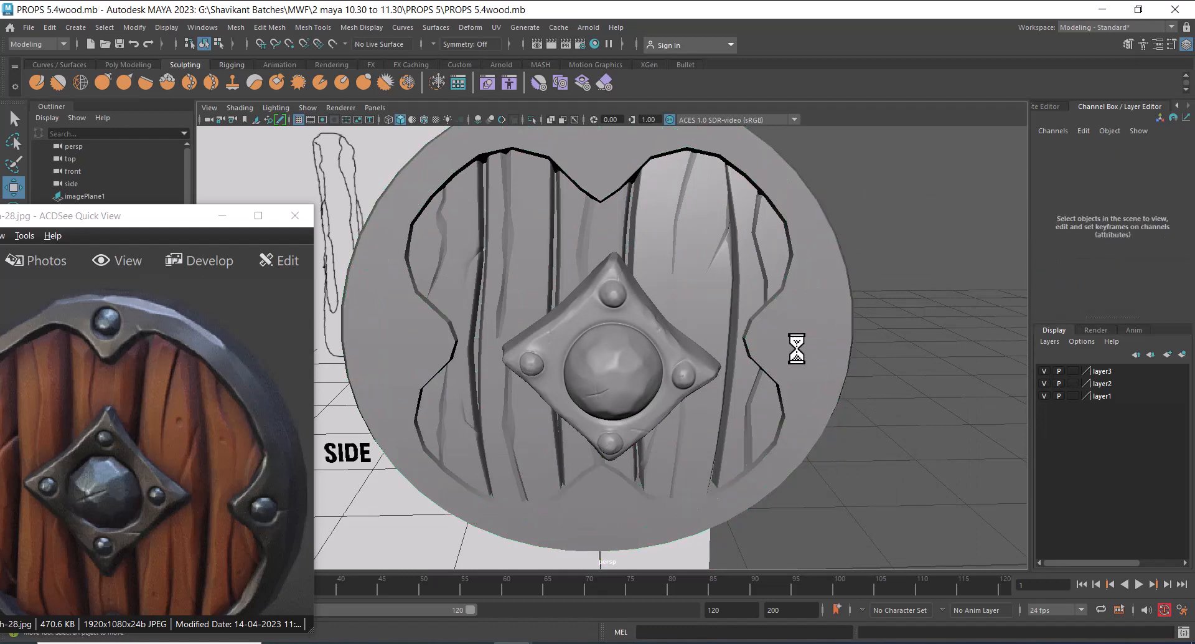
- Smooth the shield's outer rim with 3 divisions and compare its rounded edges with the reference image
right_click(886, 211, "shift")
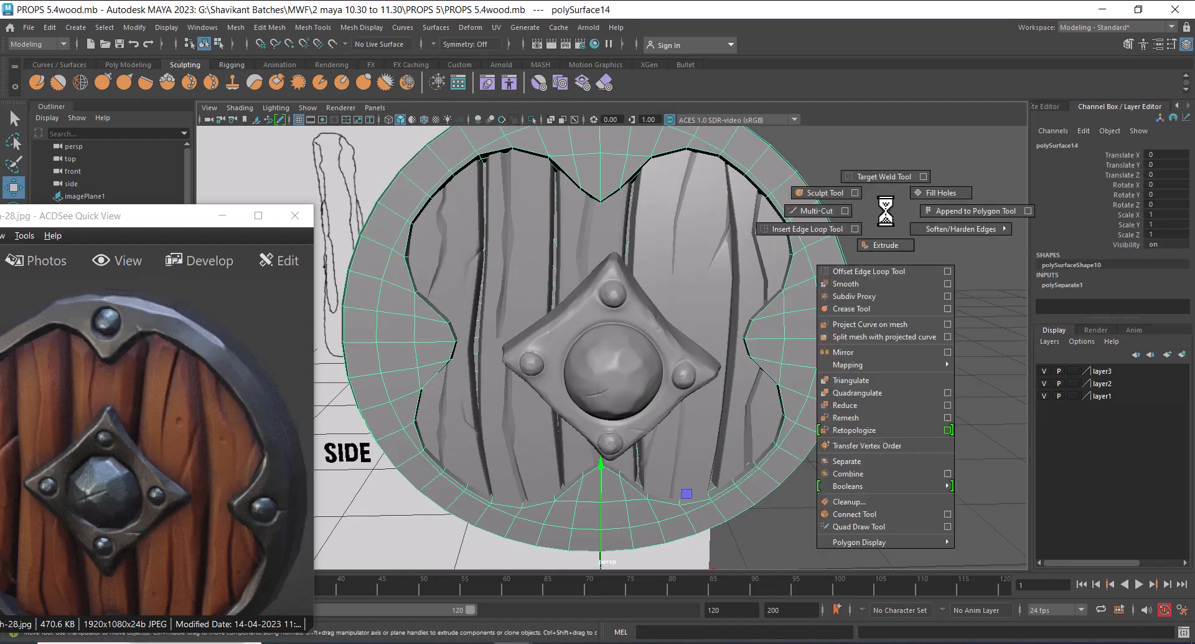
left_click(873, 283)
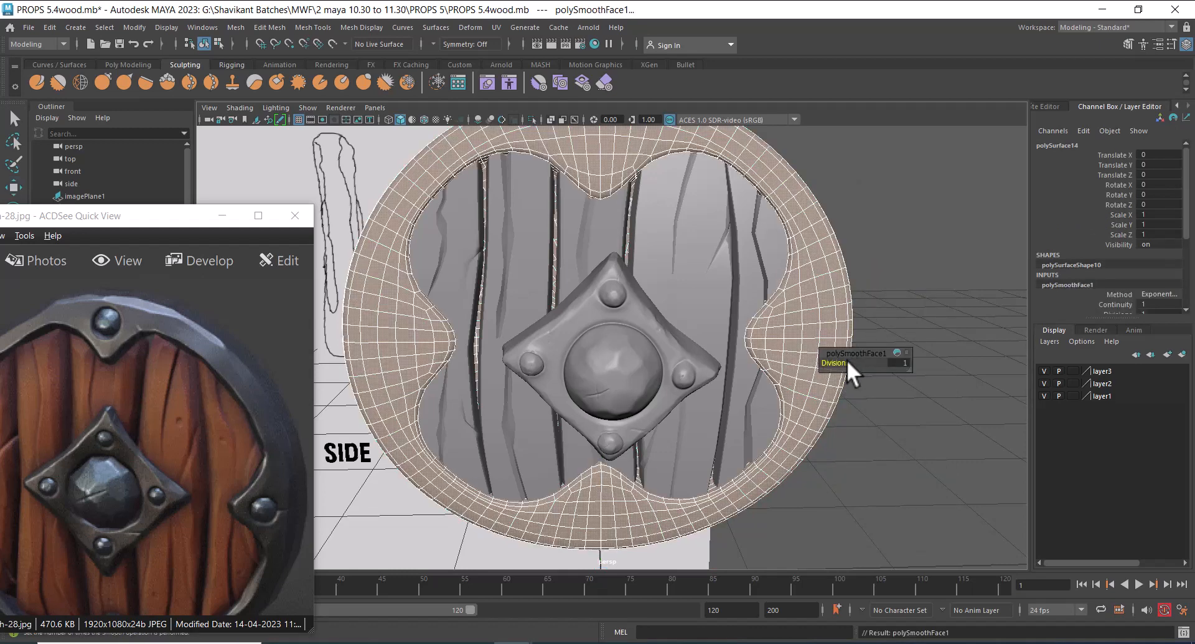
left_click_drag(847, 360, 856, 363)
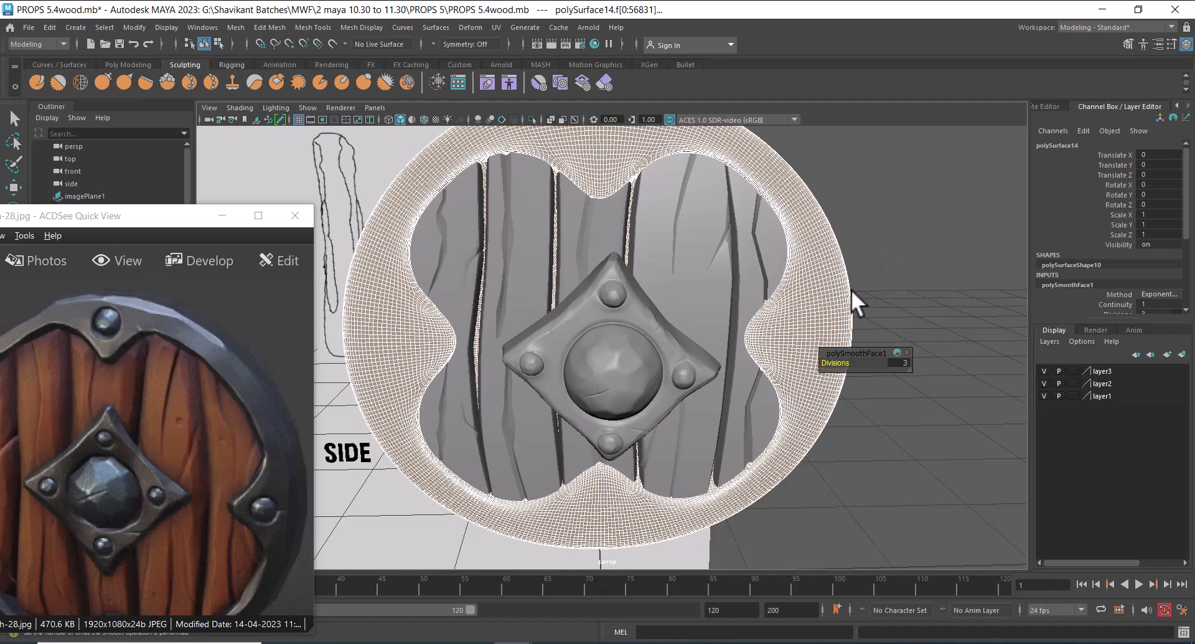
left_click_drag(838, 310, 869, 366, "alt")
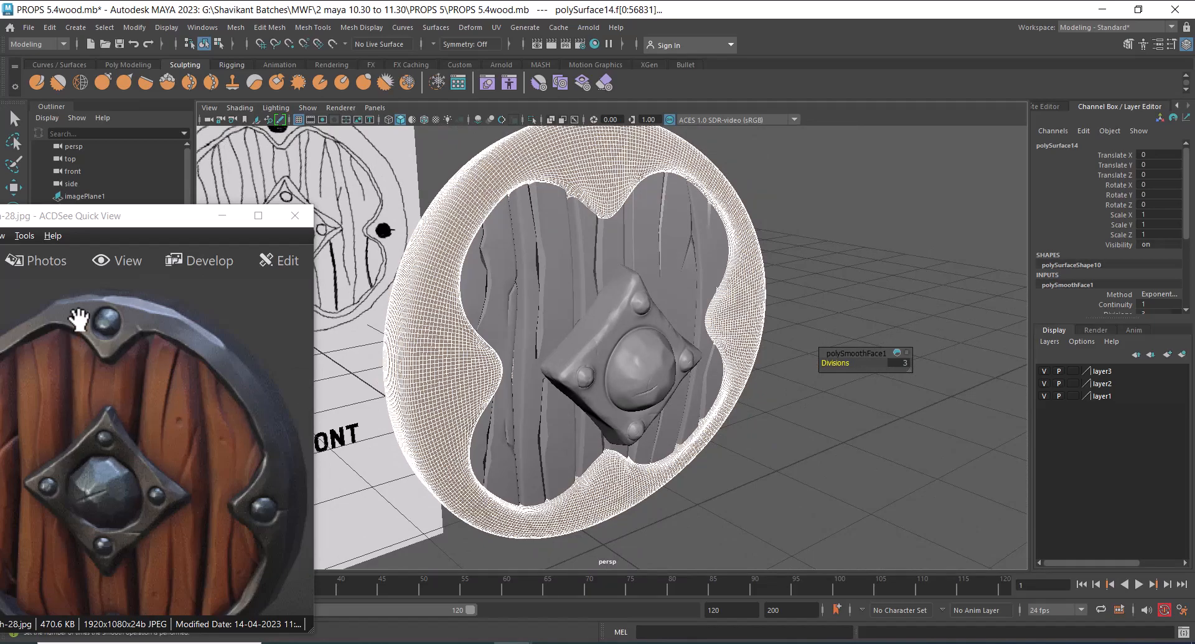
left_click_drag(667, 334, 786, 278, "alt")
key("w")
left_click(821, 252)
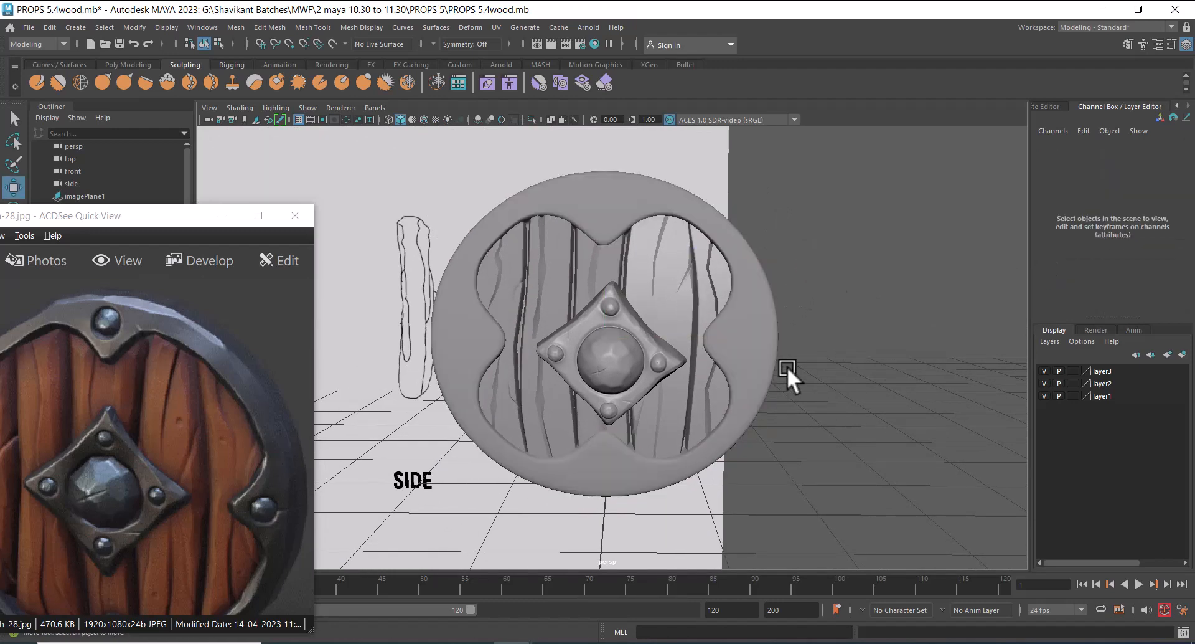
- Enable smooth mesh preview on the rim in the front view, accept the high face count, and display the scene as wireframe
left_click(765, 367)
key("space")
left_click_drag(867, 265, 866, 299)
scroll(853, 386, "down", 10)
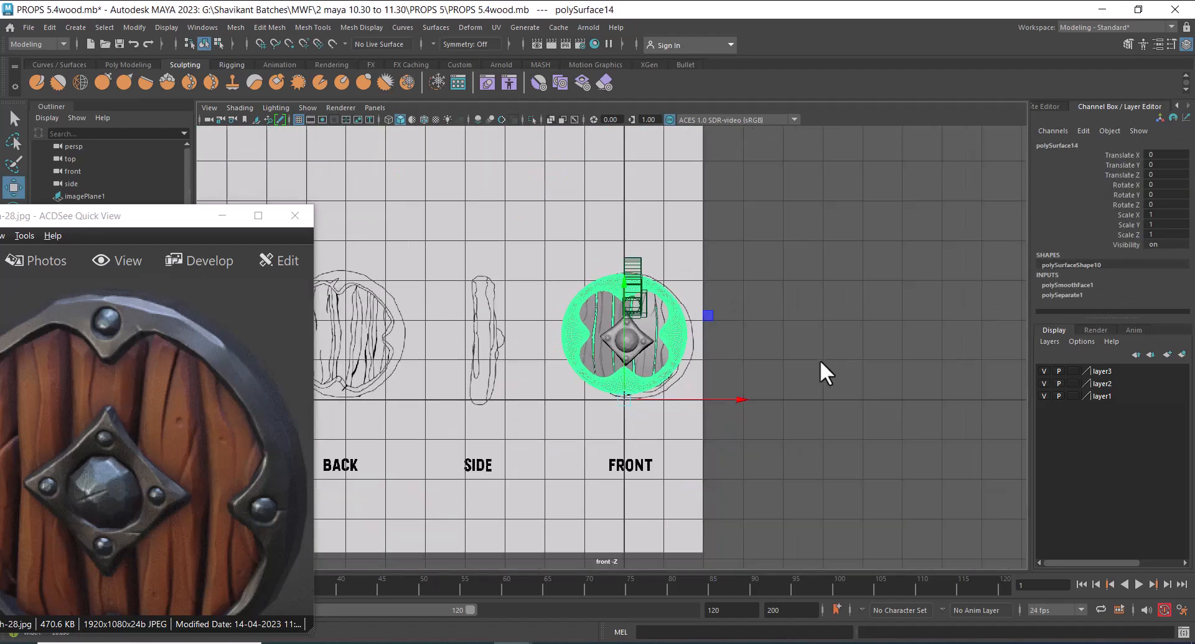
scroll(820, 360, "up", 5)
key("3")
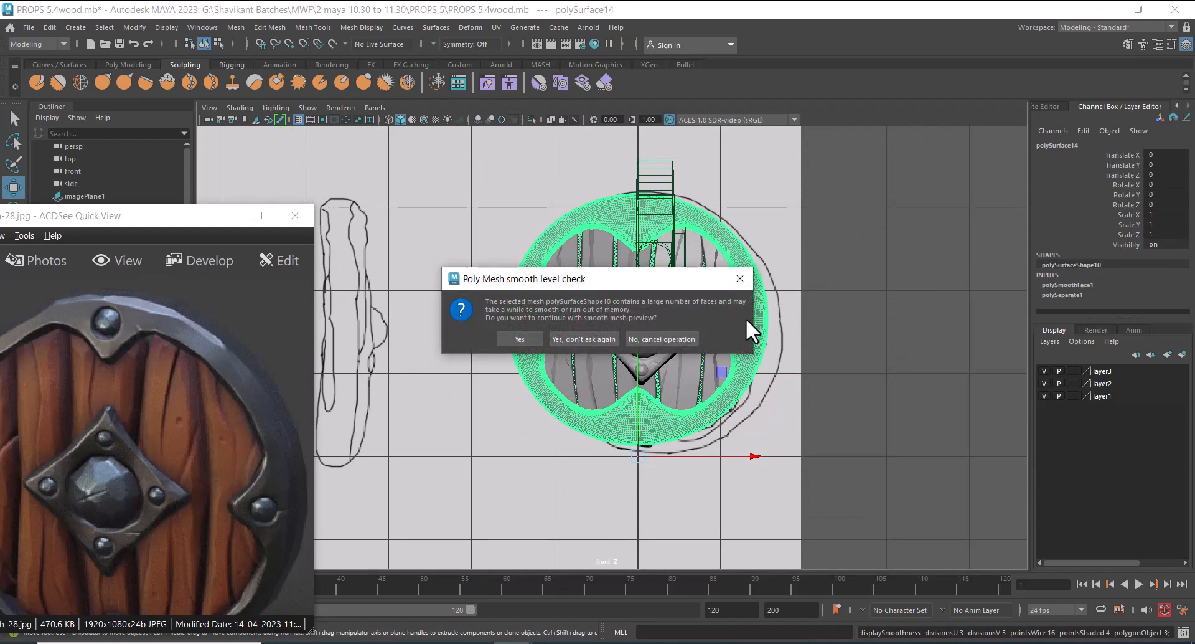
left_click(528, 338)
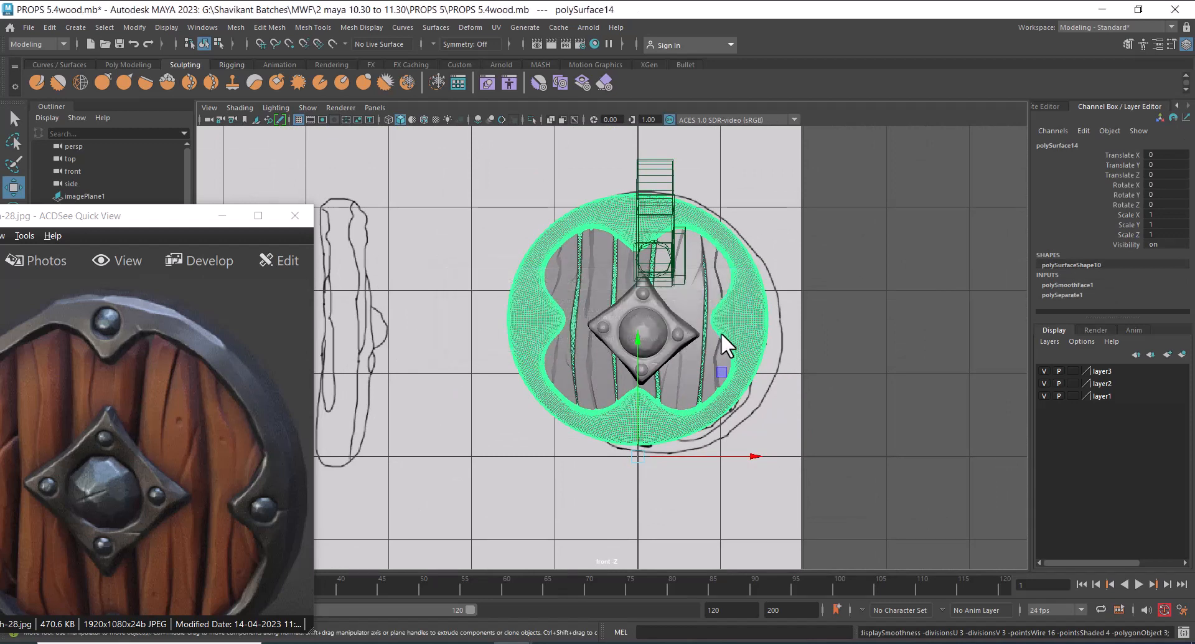
key("4")
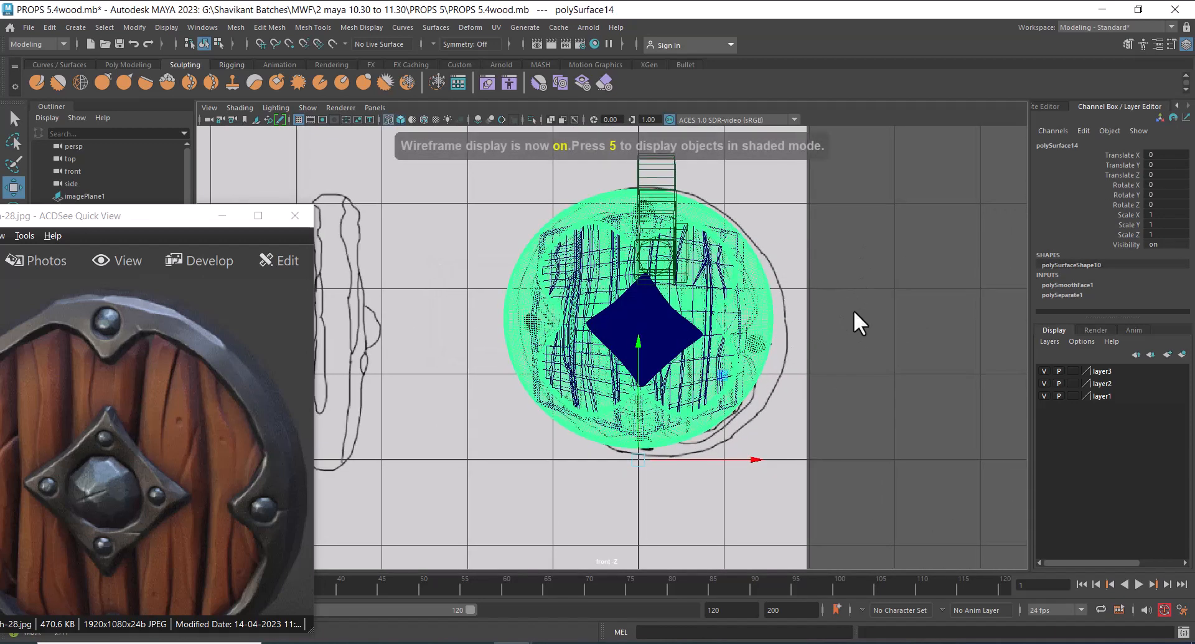
scroll(854, 308, "up", 2)
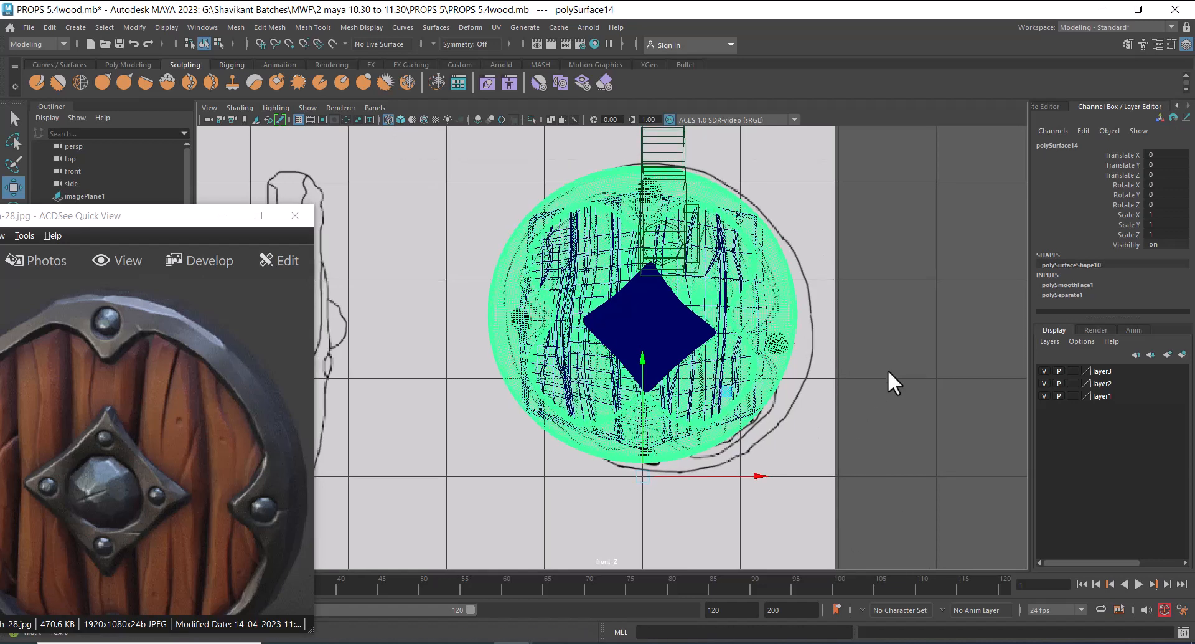
- Create a polygon sphere in the front view and set its X rotation to 90 degrees
scroll(896, 376, "up", 1)
left_click(914, 379)
right_click_drag(911, 320, 966, 317, "shift")
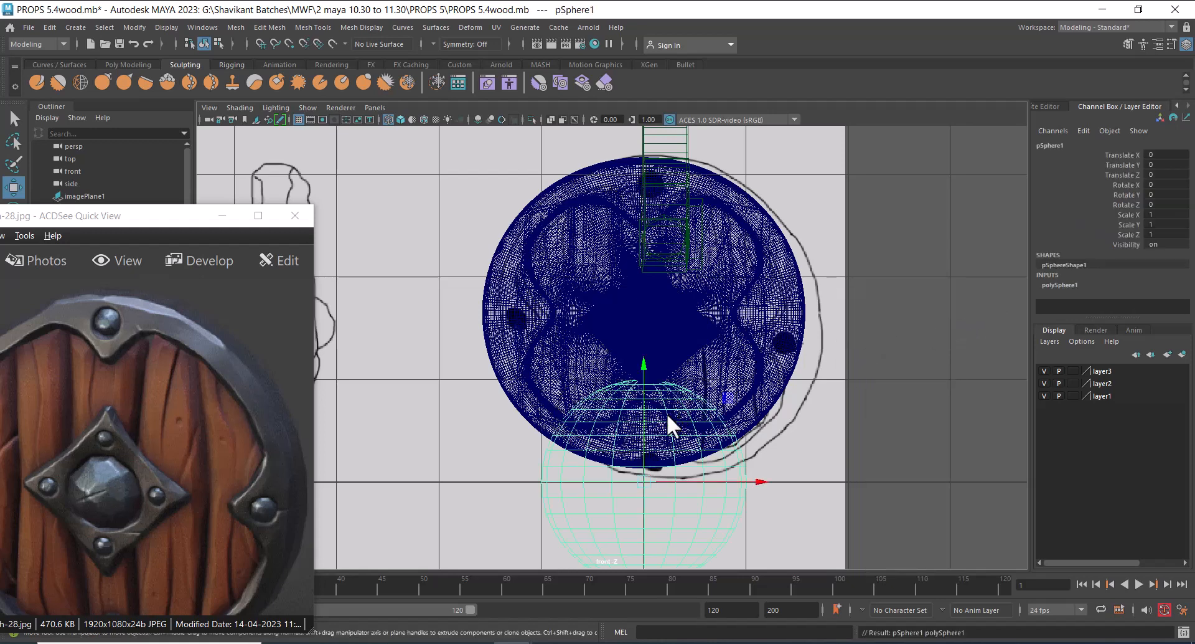
key("e")
left_click_drag(643, 448, 640, 534)
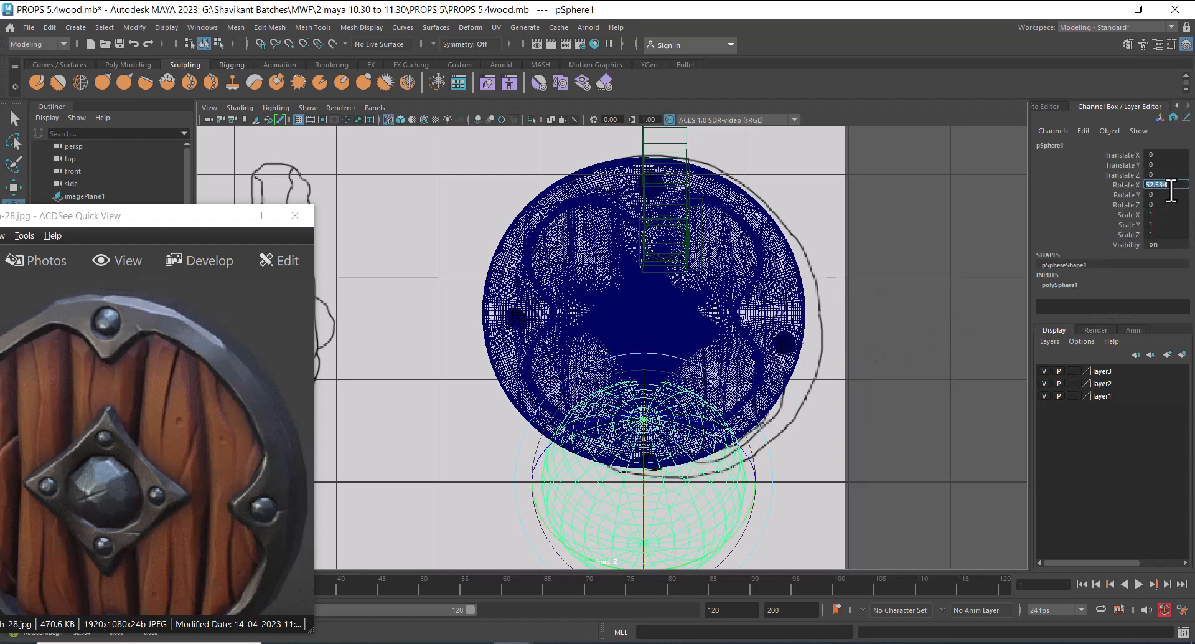
type("90")
key("Return")
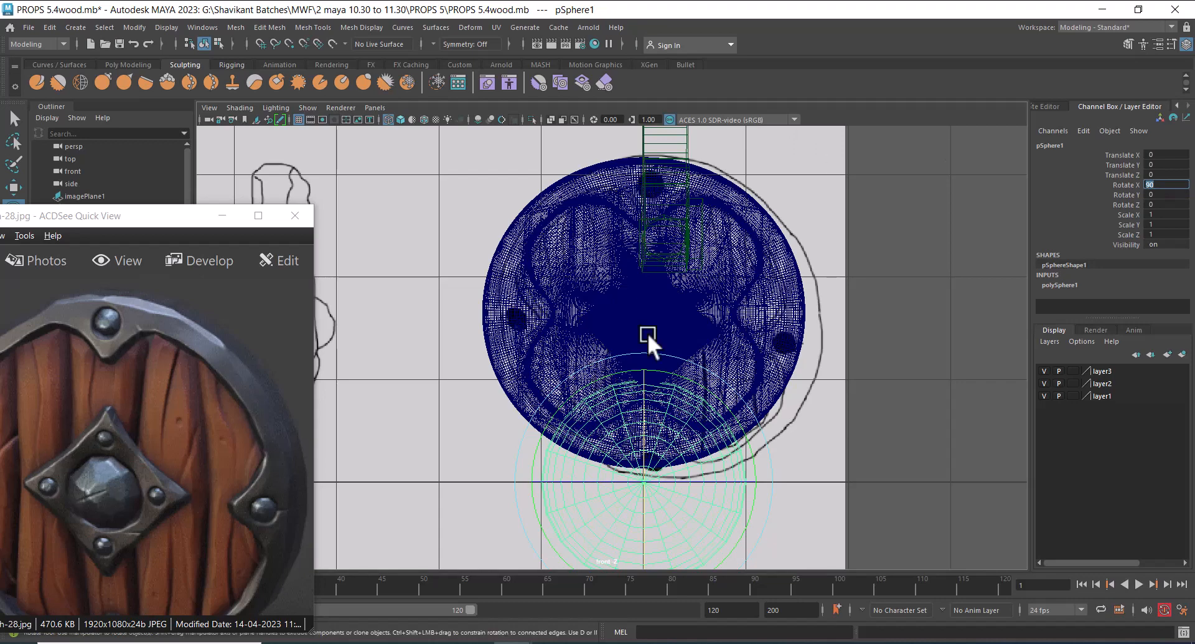
- Scale the sphere down uniformly to about 0.367
scroll(648, 332, "up", 3)
key("w")
scroll(657, 420, "up", 2)
middle_click_drag(705, 421, 670, 449, "alt")
scroll(670, 449, "up", 1)
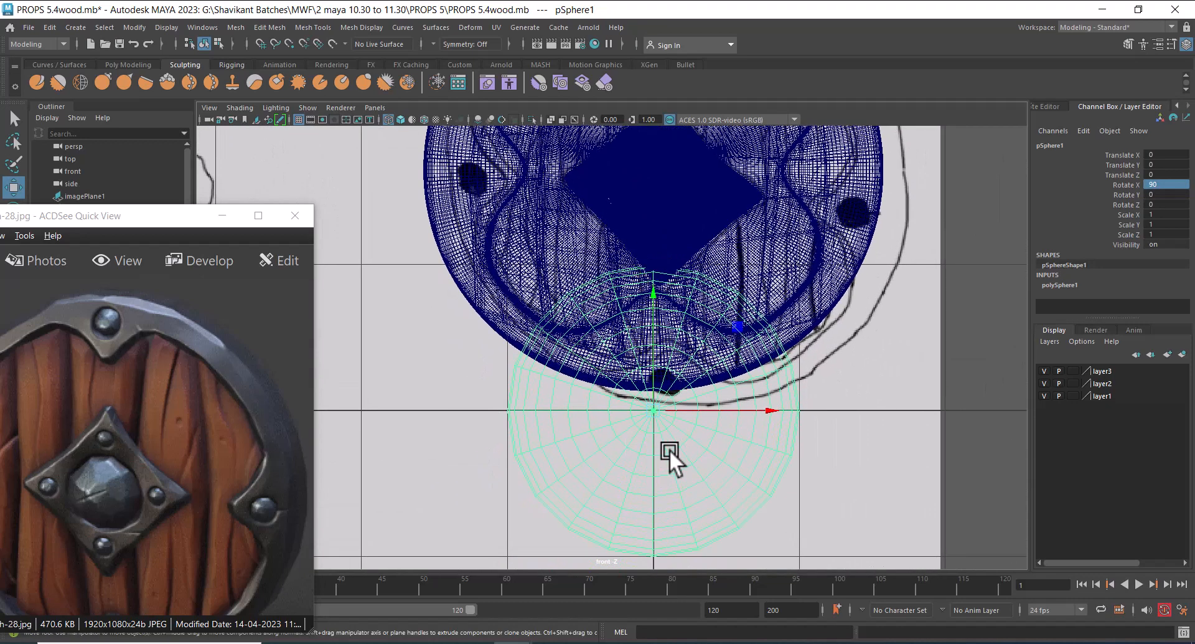
key("r")
left_click_drag(654, 408, 491, 551)
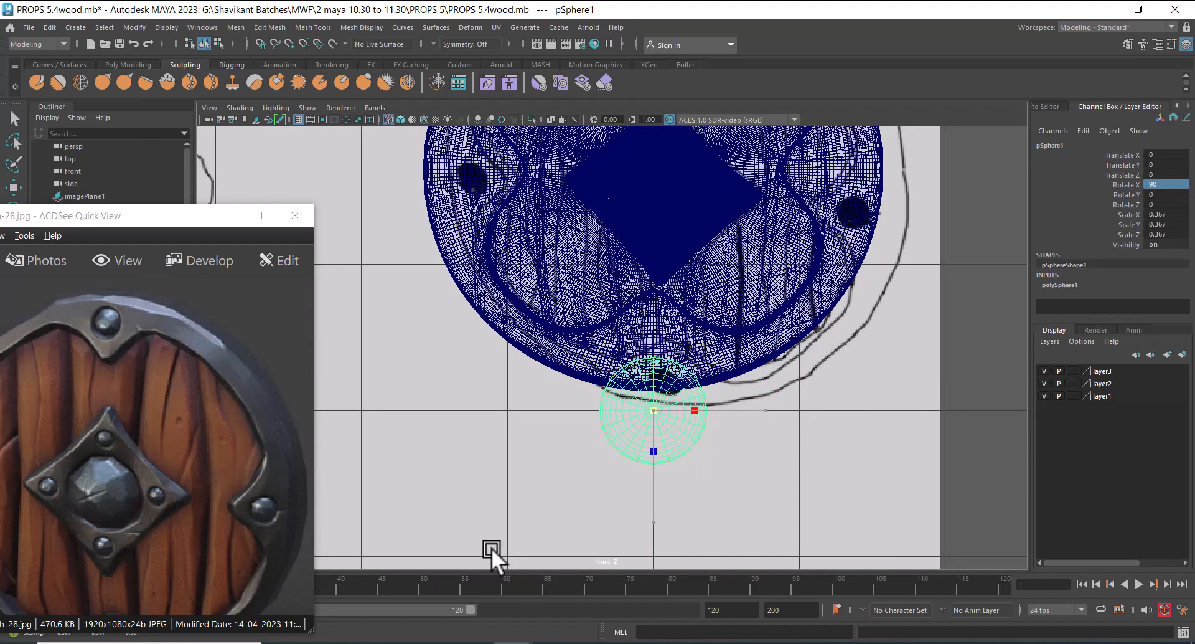
- Shrink the sphere to about 0.13 and place it on the rim's side as a rivet, at about X 1.323 and Y 1.653
key("w")
left_click_drag(654, 413, 846, 216)
key("r")
key("w")
middle_click_drag(820, 241, 789, 352, "alt")
right_click_drag(789, 352, 819, 379, "alt")
mouse_move(843, 322)
left_mouse_down()
mouse_move(853, 323)
mouse_move(828, 323)
mouse_move(850, 317)
left_mouse_up()
key("r")
key("w")
left_click_drag(843, 272, 841, 273)
scroll(840, 296, "down", 3)
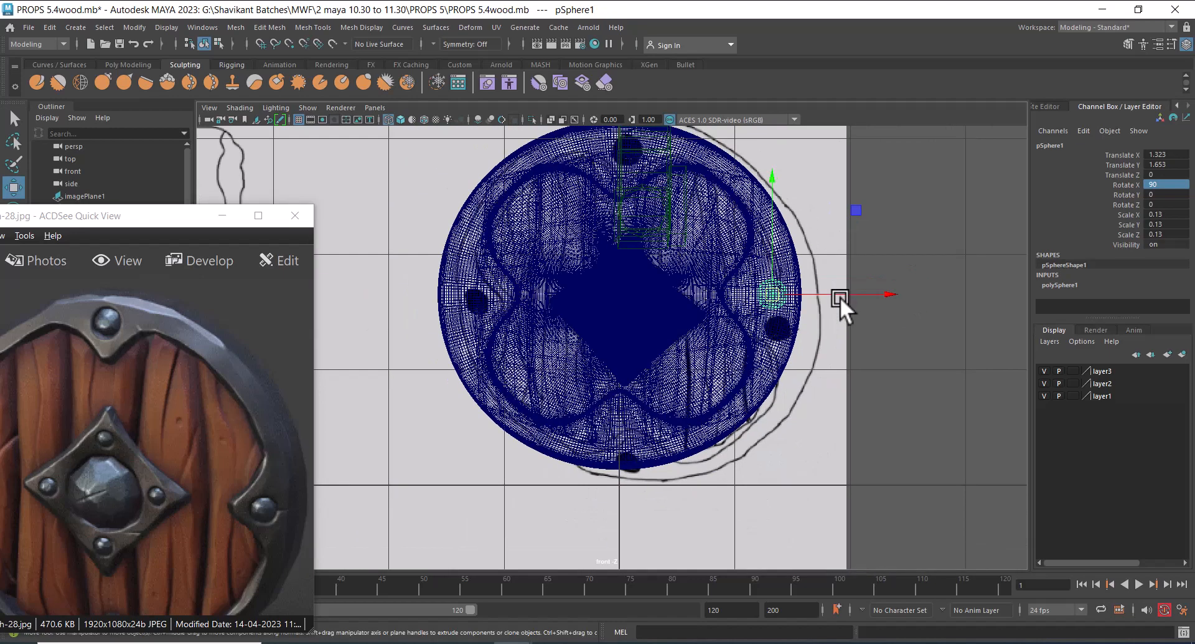
scroll(847, 350, "up", 1)
- Duplicate the rivet sphere and move the copy to the opposite side of the rim, at about X -1.292
key("ctrl+d")
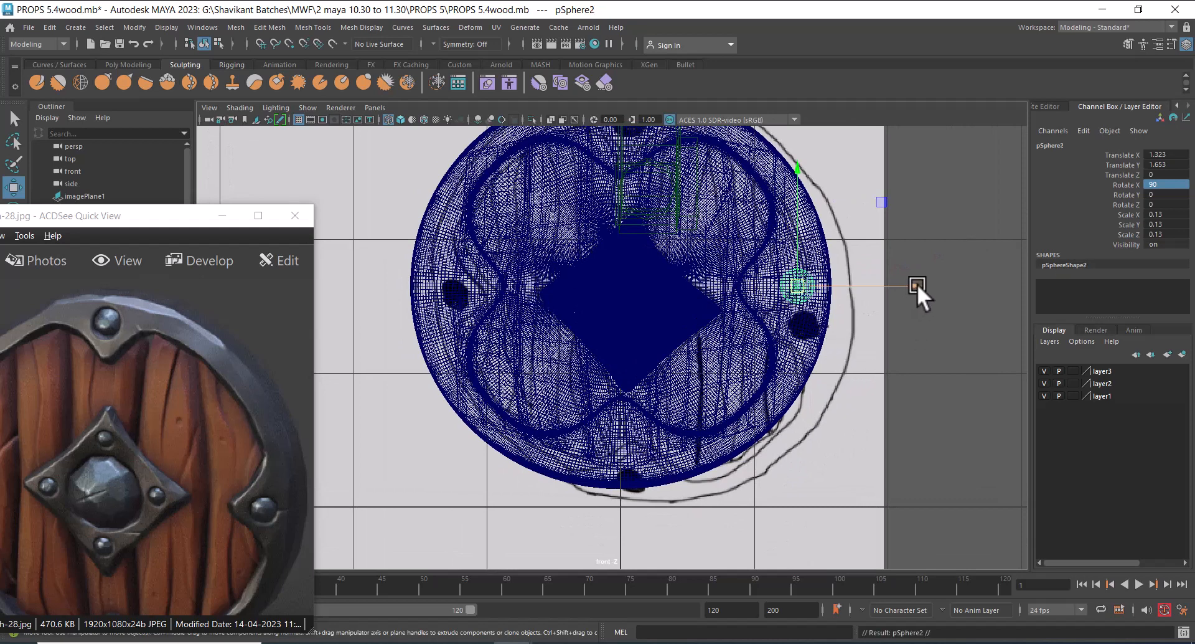
left_click_drag(914, 283, 565, 319)
key("space")
left_click_drag(714, 360, 783, 187)
key("5")
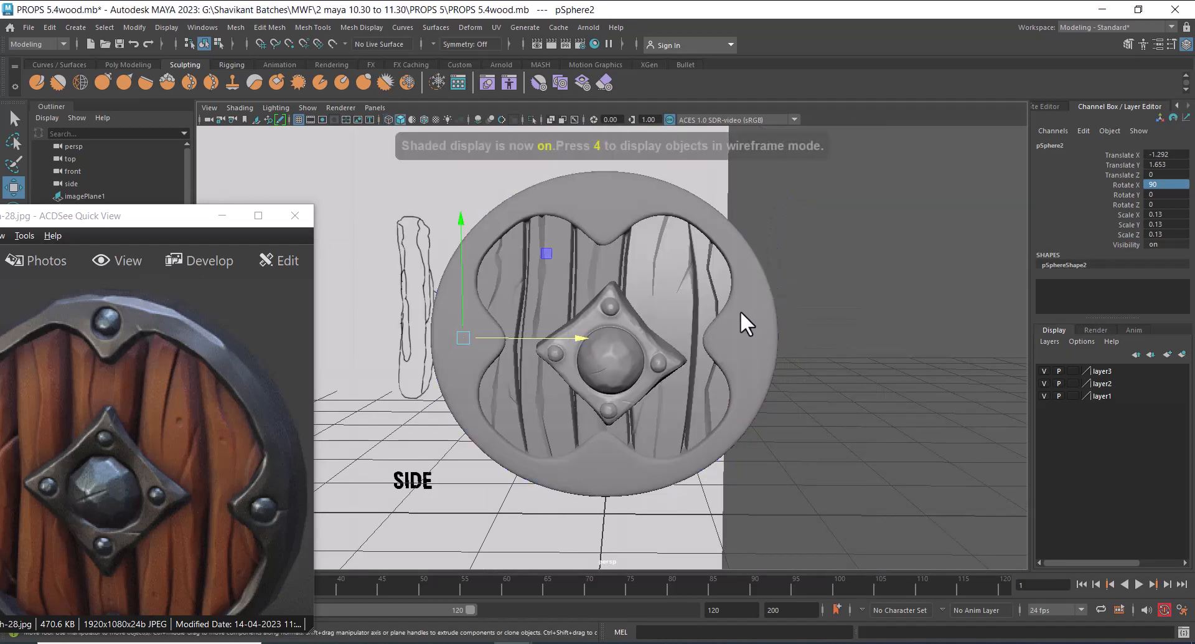
left_click_drag(741, 311, 787, 364, "alt")
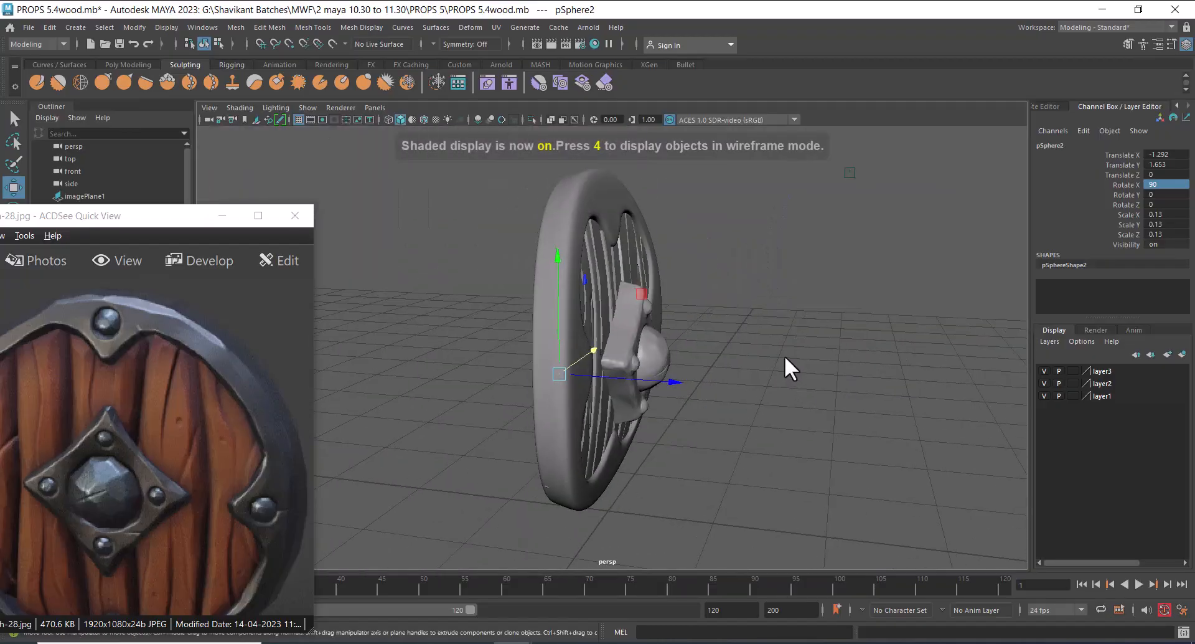
- Hide the smoothed rim in wireframe display to expose the two rivet spheres
key("4")
mouse_move(670, 370)
left_mouse_down("alt")
mouse_move(867, 372)
mouse_move(630, 375)
left_mouse_up("alt")
scroll(513, 380, "up", 5)
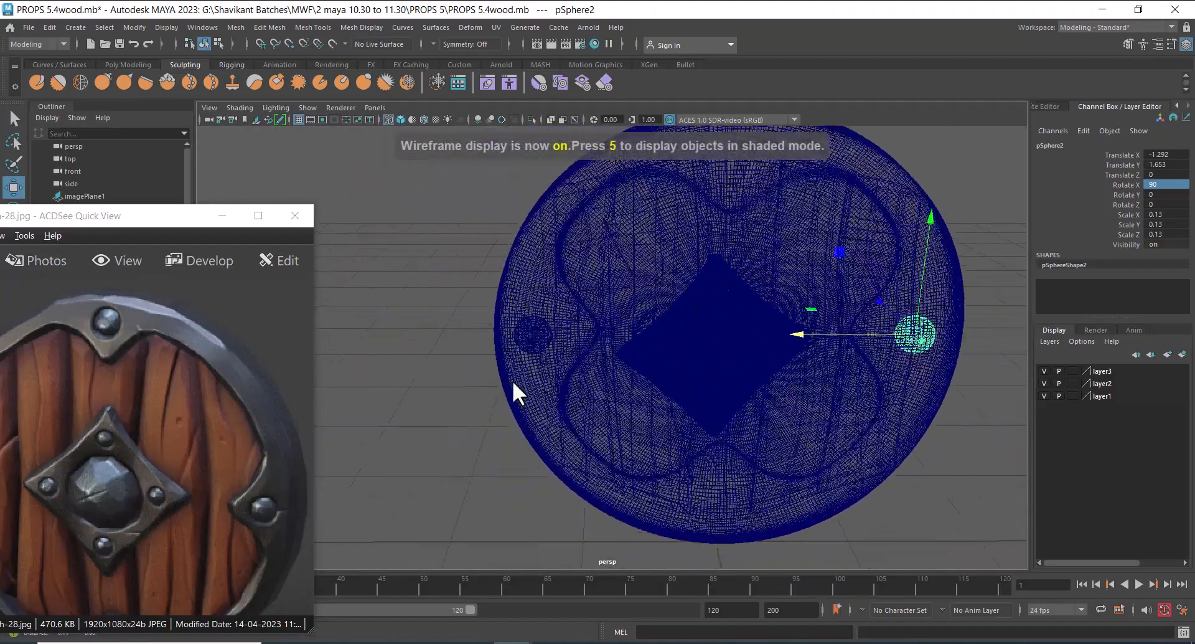
left_click(499, 330)
left_click(470, 435)
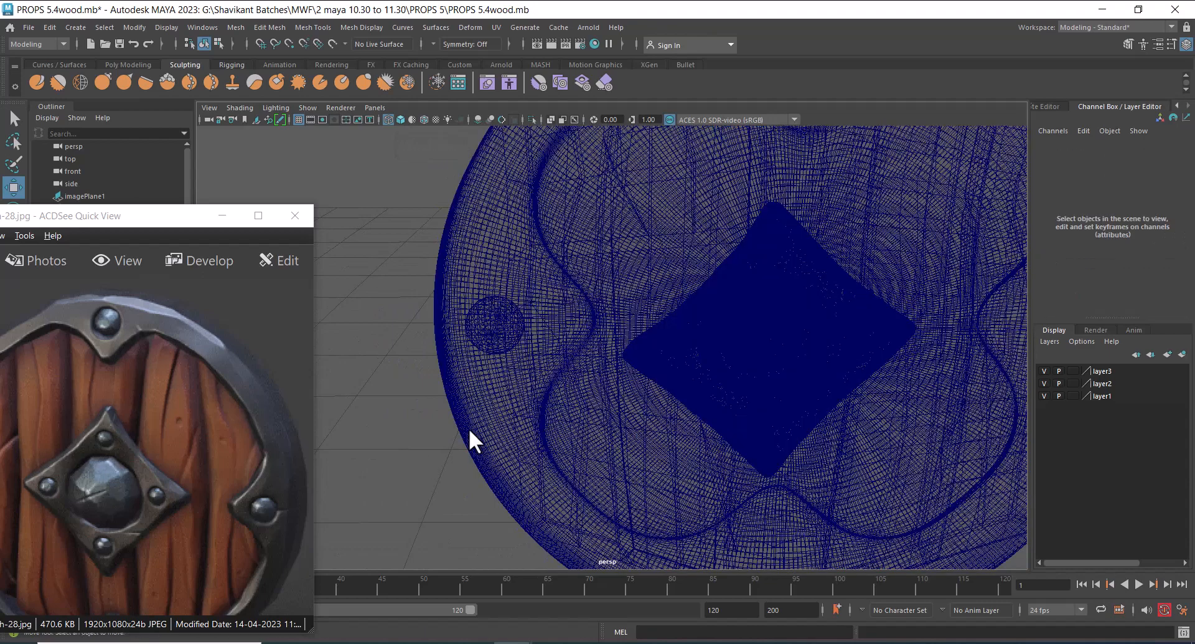
left_click(491, 408)
key("h")
- Move both rivet spheres forward to about 0.134 in Z, unhide the rim and return to shaded display
left_click(498, 337)
scroll(486, 249, "down", 5)
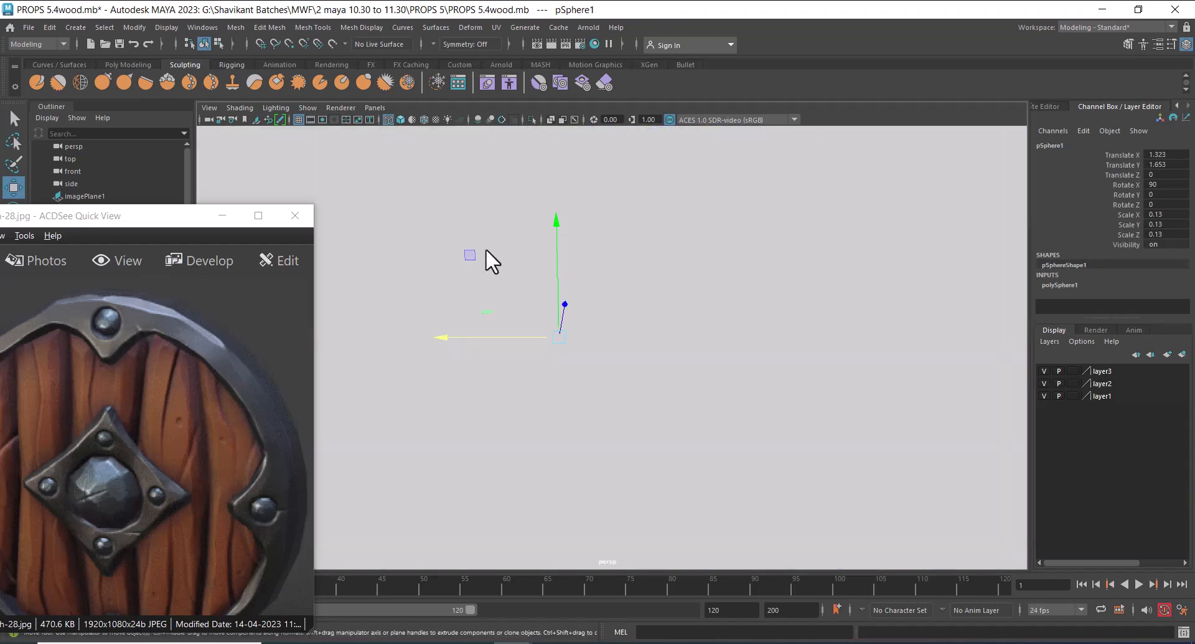
left_click_drag(629, 405, 670, 415, "alt")
scroll(670, 415, "up", 3)
left_click(959, 354, "shift")
left_click_drag(891, 365, 602, 385, "alt")
scroll(603, 384, "down", 3)
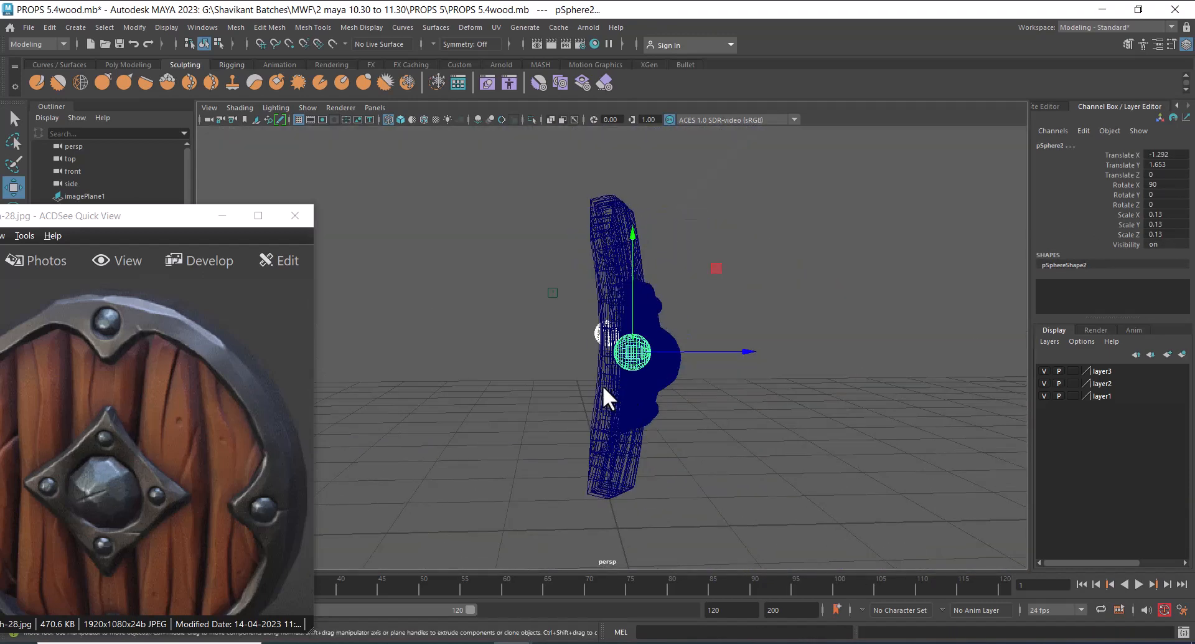
right_click_drag(603, 385, 660, 437, "alt")
key("ctrl+shift+h")
mouse_move(688, 409)
left_mouse_down("alt")
mouse_move(600, 357)
mouse_move(584, 440)
mouse_move(610, 436)
mouse_move(661, 468)
mouse_move(509, 364)
mouse_move(569, 416)
left_mouse_up("alt")
key("5")
right_click_drag(569, 416, 599, 395, "alt")
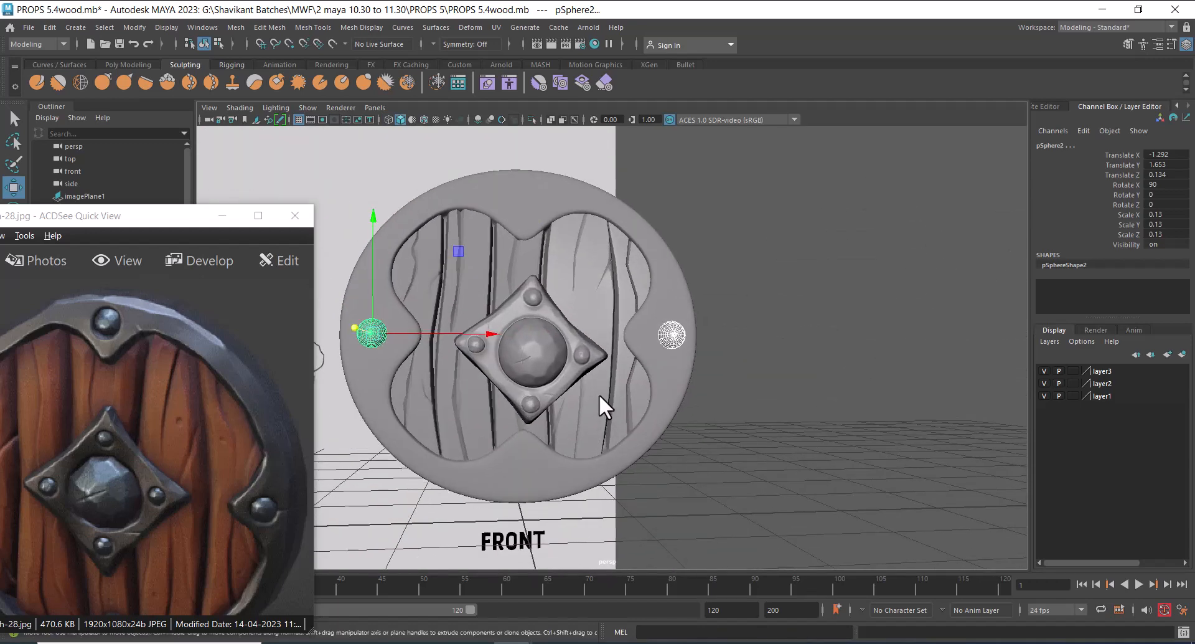
- Combine the two rivets, duplicate the pair and rotate the copy about -90.8 degrees in Z onto the rim's upper and lower points
right_click_drag(793, 250, 887, 526, "shift")
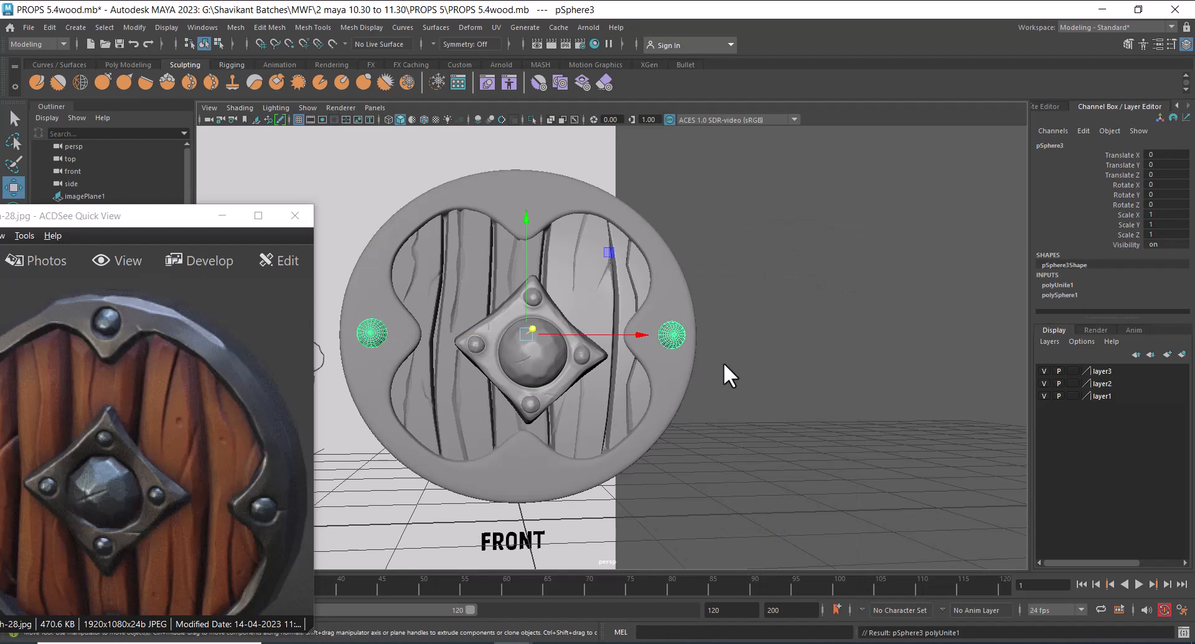
key("ctrl+d")
key("e")
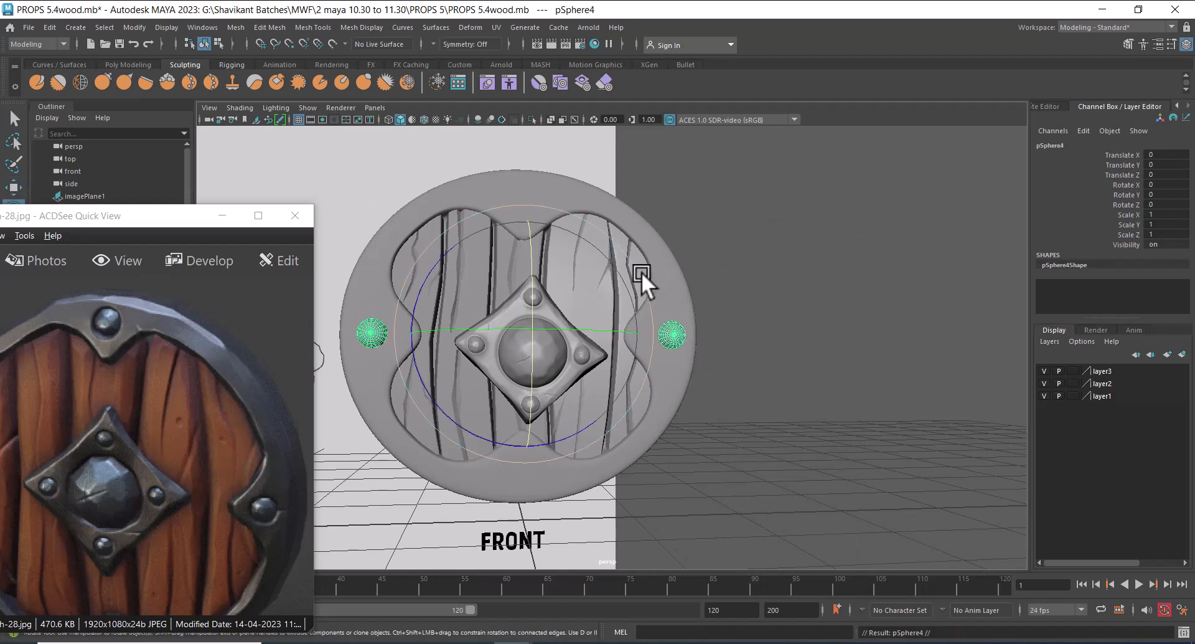
left_click_drag(420, 272, 614, 178)
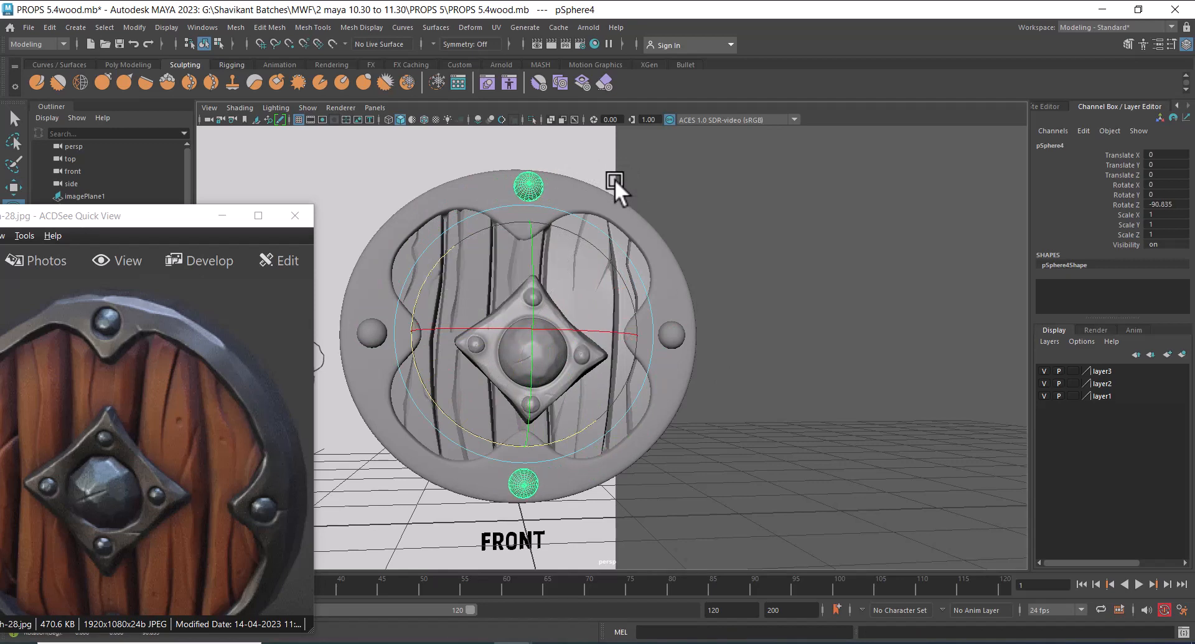
- Push the upper and lower rivet pair back into the rim to about -0.106 in Z and check all four rivets
key("w")
left_click_drag(722, 353, 698, 380, "alt")
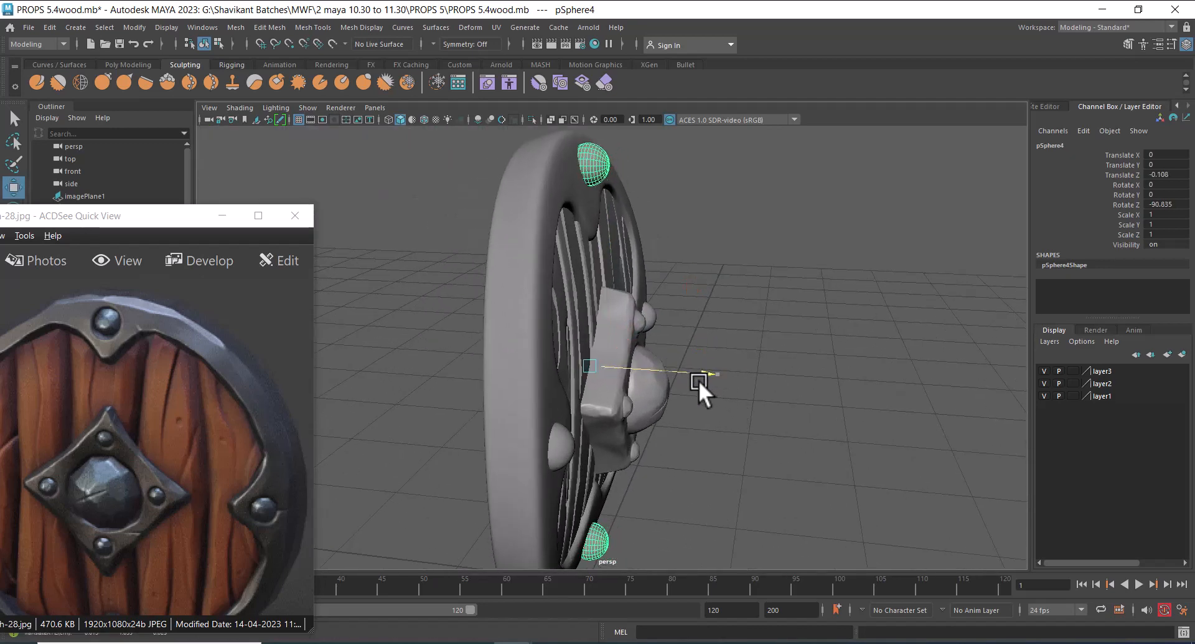
mouse_move(778, 374)
left_mouse_down("alt")
mouse_move(166, 395)
mouse_move(731, 363)
mouse_move(782, 413)
mouse_move(802, 374)
mouse_move(790, 355)
mouse_move(894, 388)
mouse_move(766, 381)
left_mouse_up("alt")
left_click(766, 382)
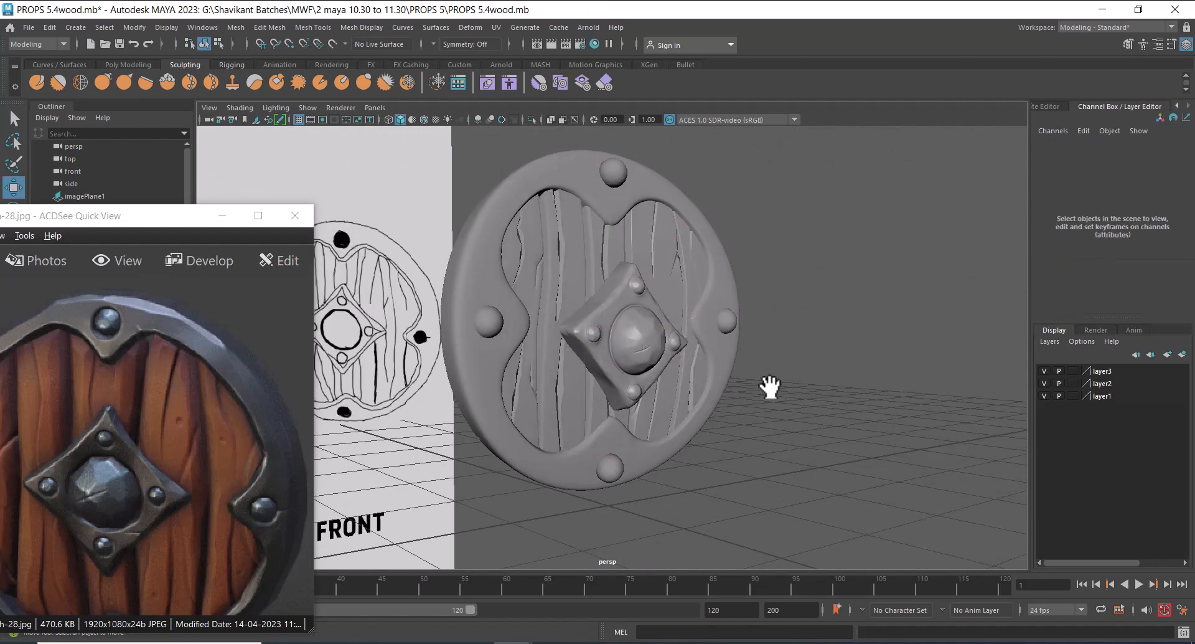
- Combine the rim with the side rivet pair and the upper and lower rivet pair into a single mesh
left_click(744, 336)
left_click(735, 320)
right_click_drag(833, 235, 813, 502, "shift")
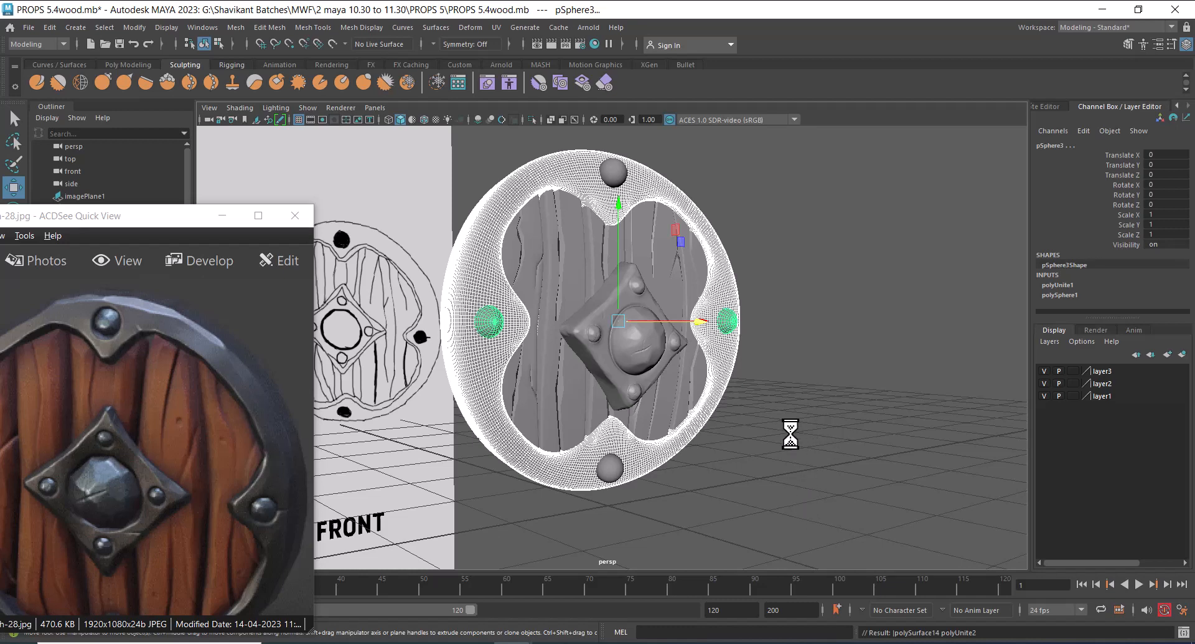
left_click_drag(793, 448, 667, 485, "alt")
left_click(614, 474)
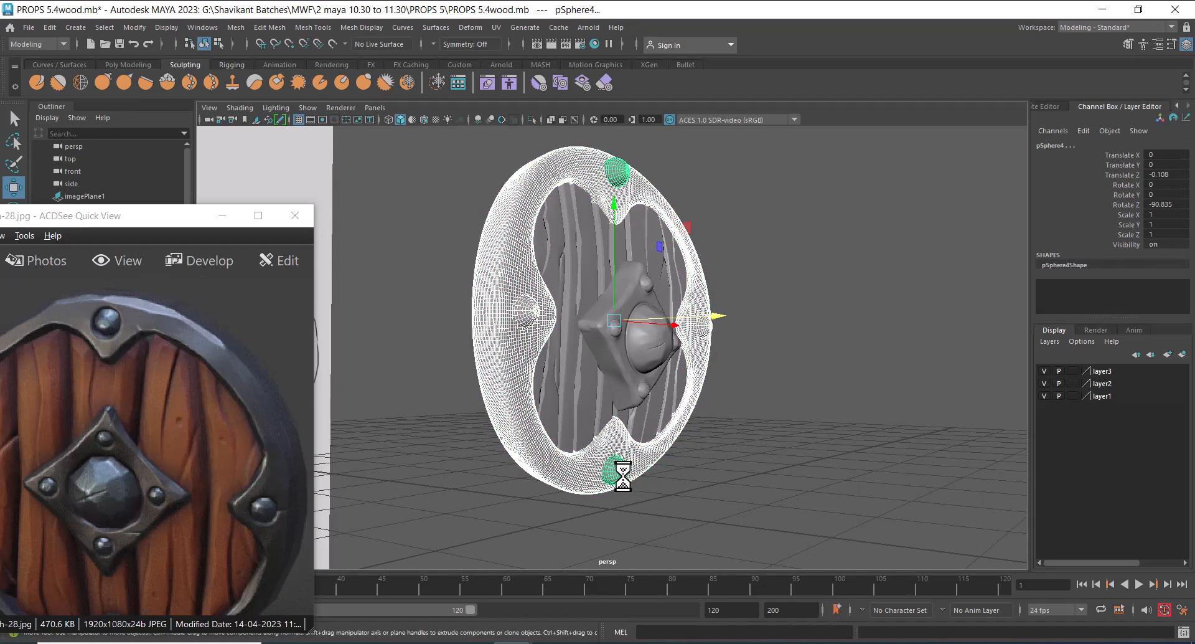
right_click_drag(893, 298, 884, 561, "shift")
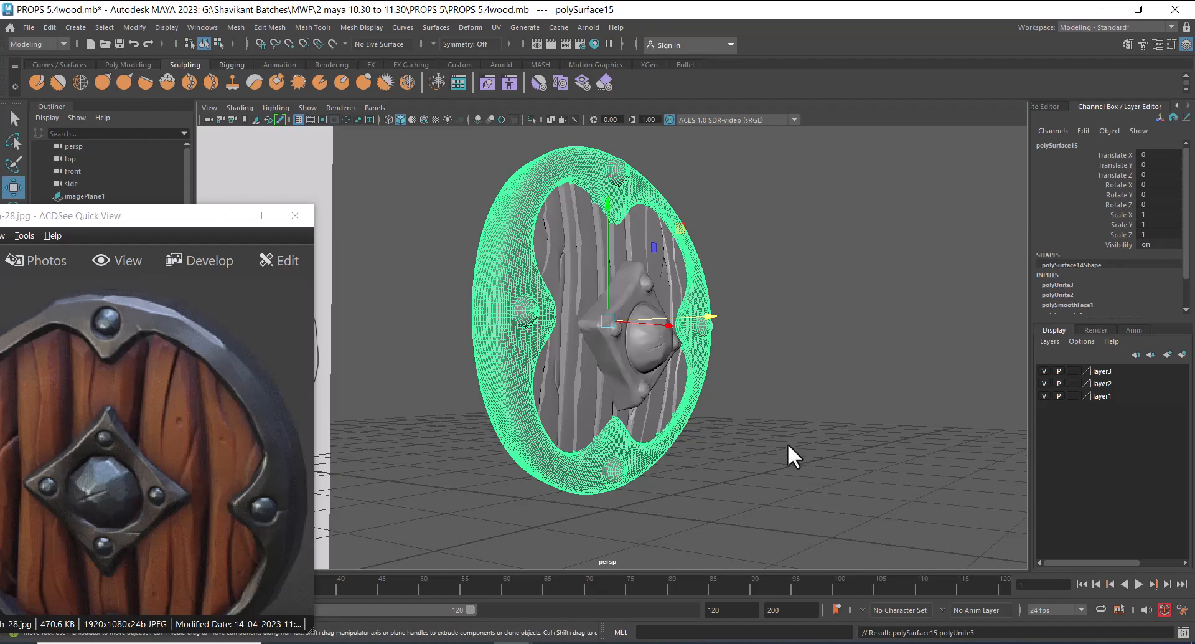
- Hide everything except the combined rim and rivets, with shaded display on
key("alt+h")
left_click_drag(785, 442, 672, 436, "alt")
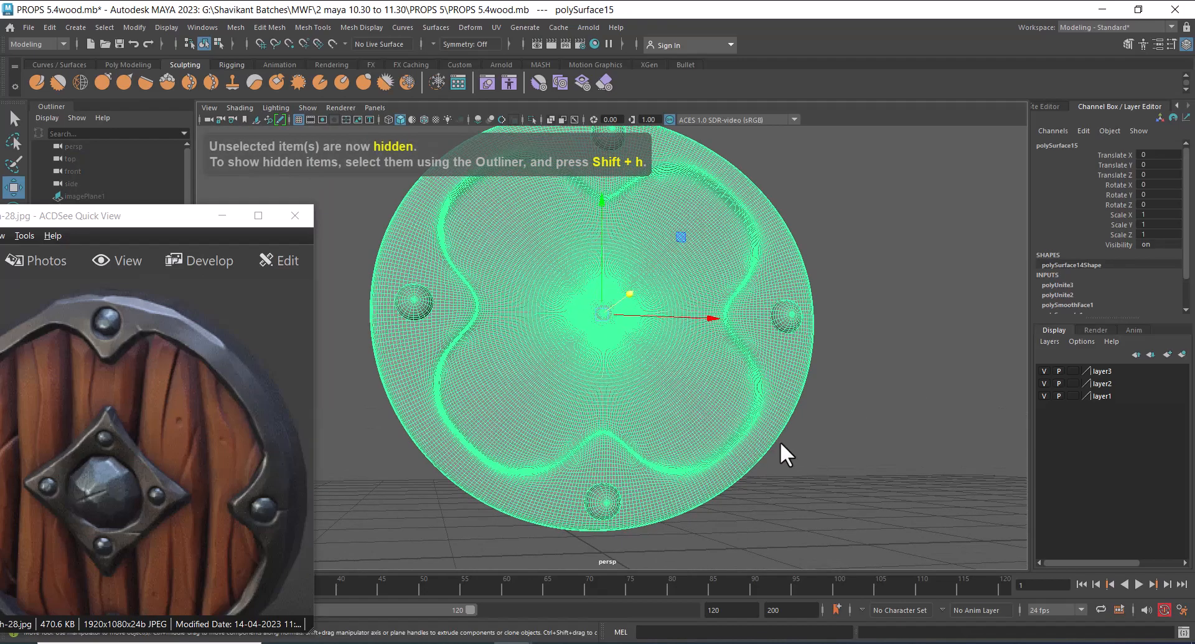
key("5")
left_click_drag(780, 441, 861, 473, "alt")
left_click(860, 473)
left_click(717, 465)
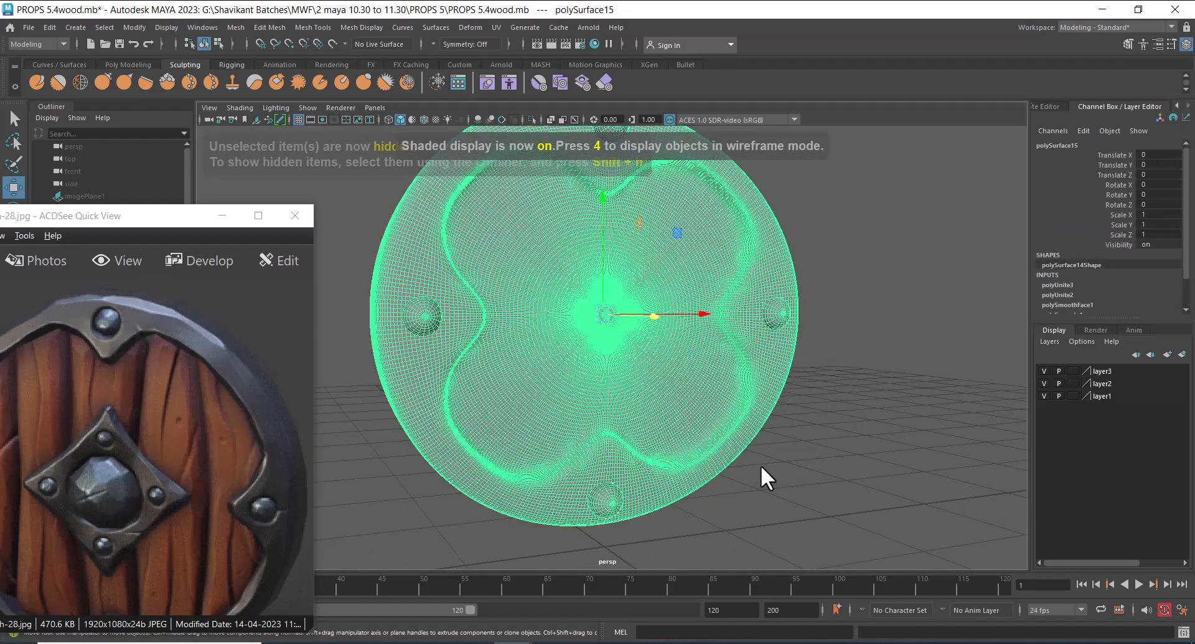
left_click_drag(761, 465, 592, 289, "alt")
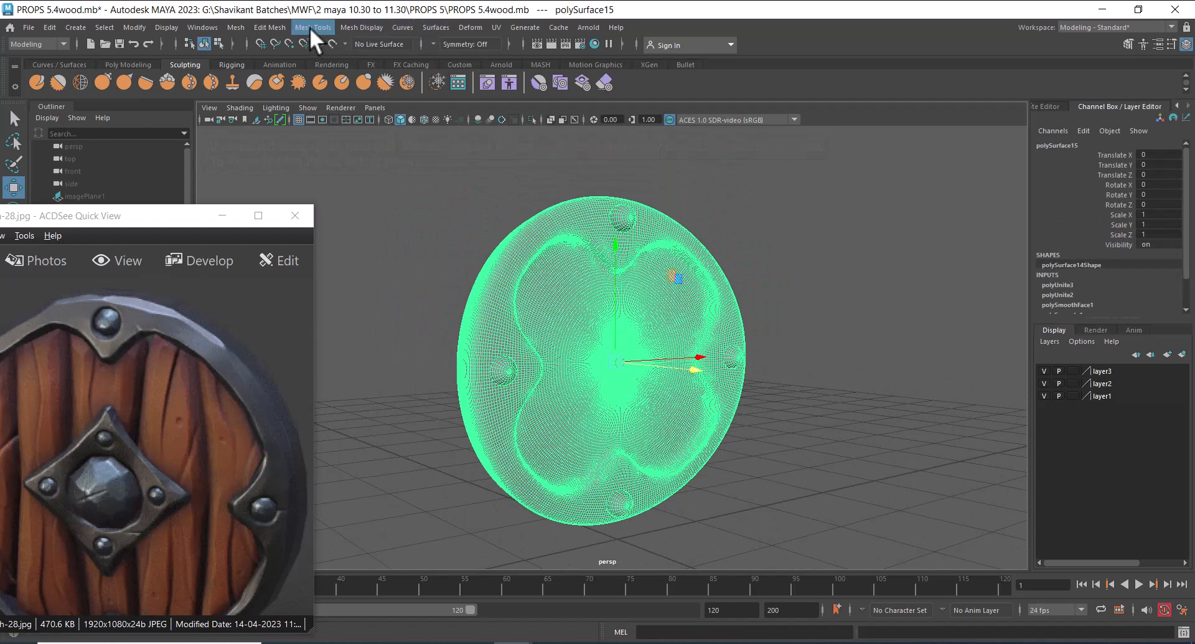
- Try a Boolean Union on the single combined rim-and-rivets mesh
left_click(235, 28)
mouse_move(267, 63)
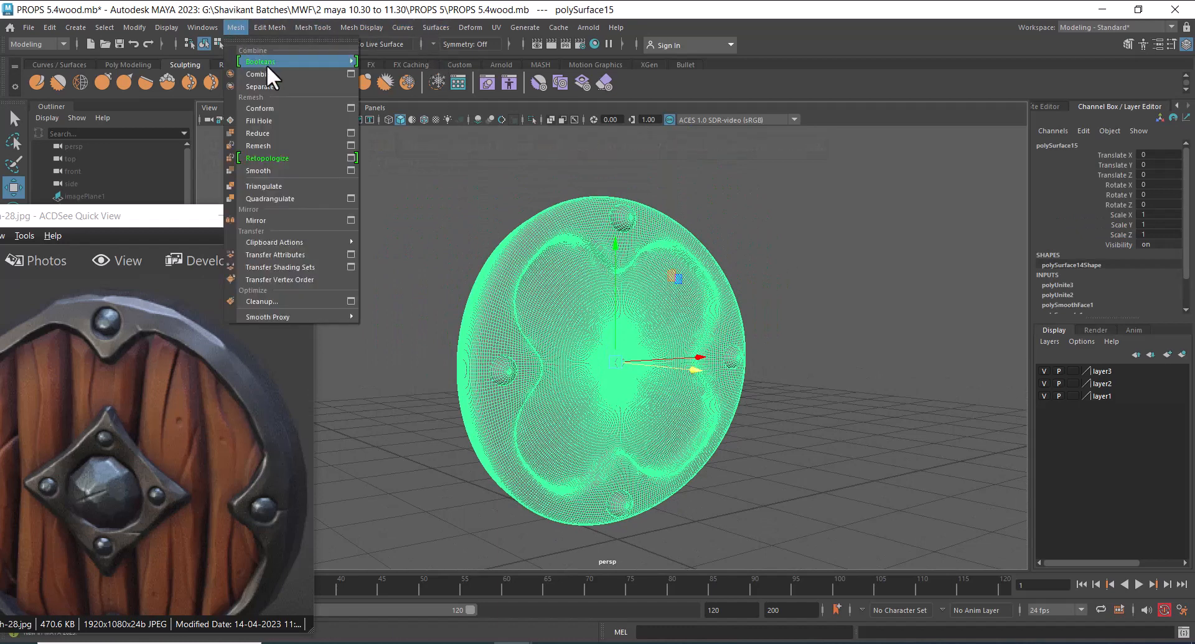
left_click(386, 65)
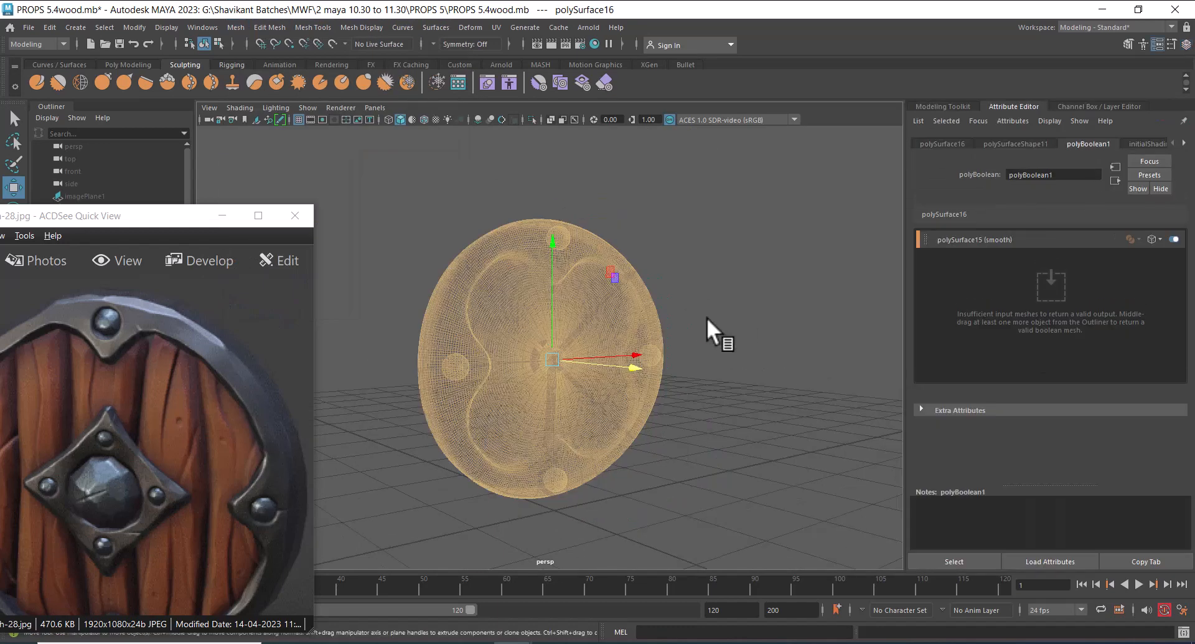
right_click_drag(707, 316, 769, 391, "alt")
key("ctrl+z")
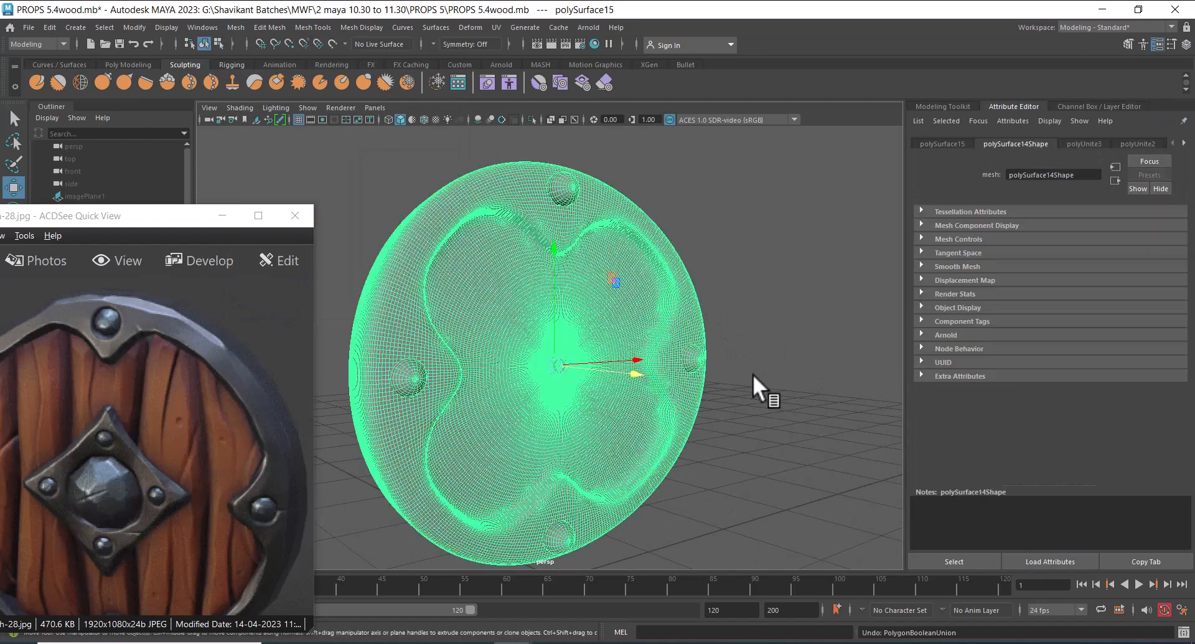
- Separate the combined mesh back into the rim and individual rivets
left_click(753, 375)
left_click(697, 367)
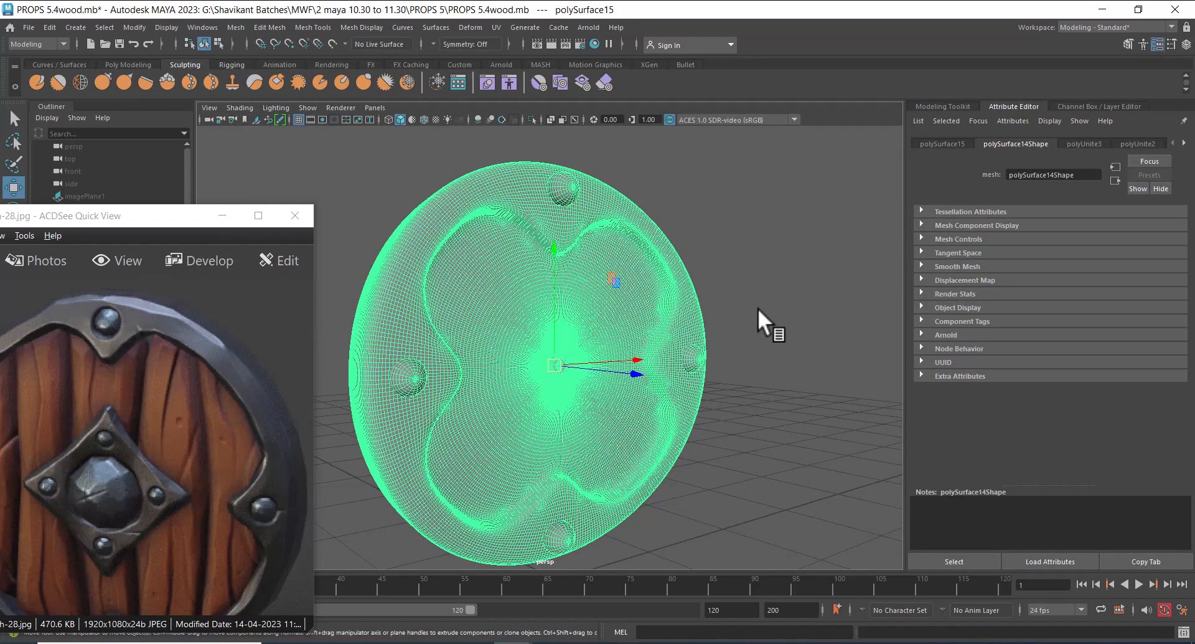
right_click_drag(759, 252, 741, 506, "shift")
left_click(766, 420)
- Select all four rivets without the rim and combine them into one mesh
left_click(691, 357)
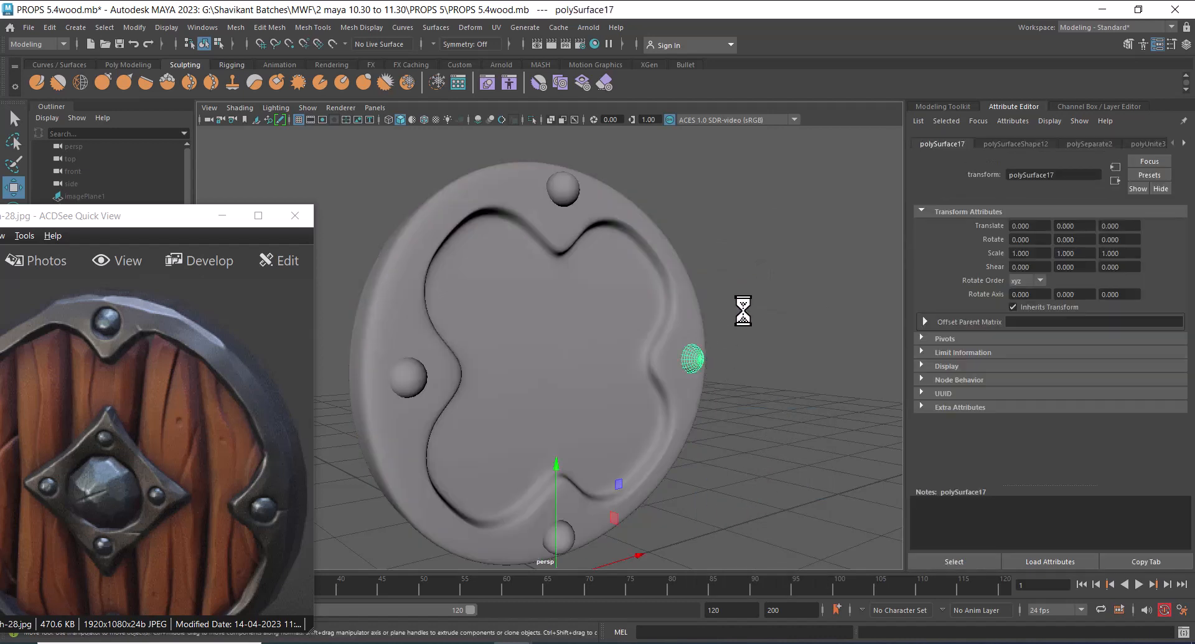
scroll(764, 358, "down", 3)
left_click_drag(756, 204, 385, 607)
left_click(561, 330, "ctrl")
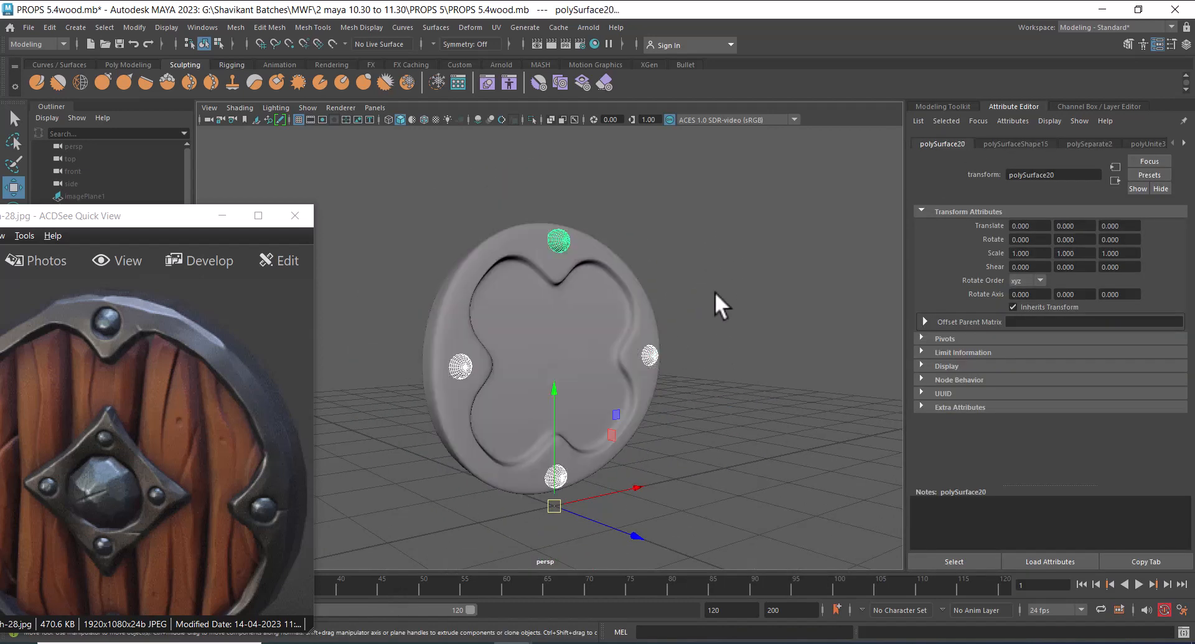
right_click_drag(715, 291, 696, 556, "shift")
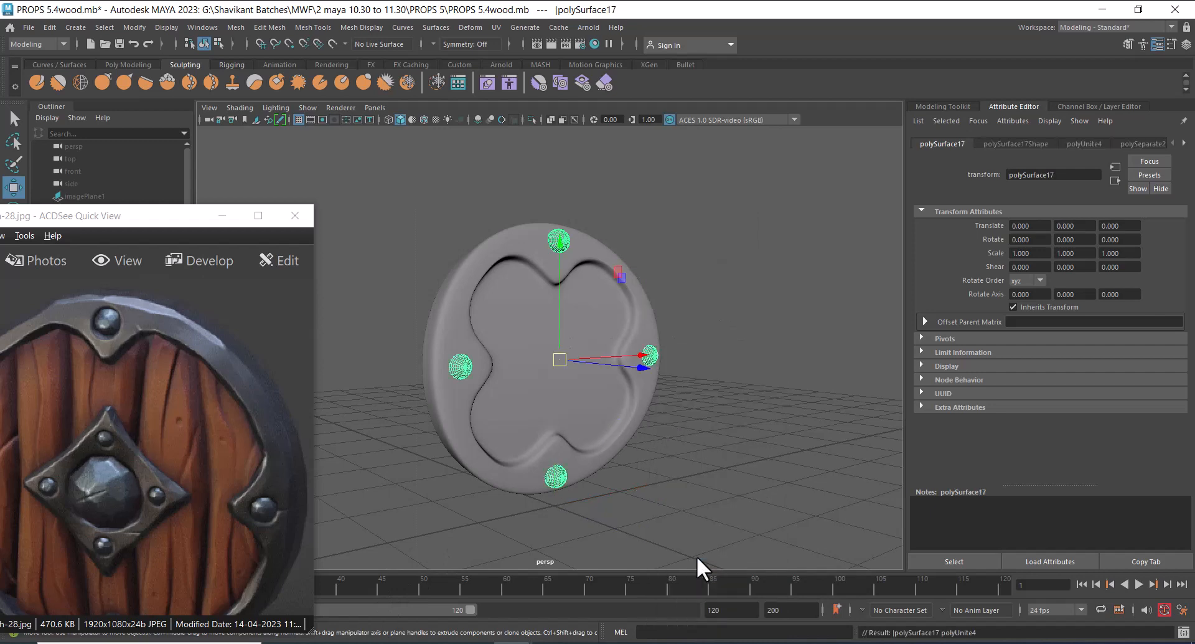
- Merge the combined rivets and the rim with a Boolean Union
left_click(631, 439, "shift")
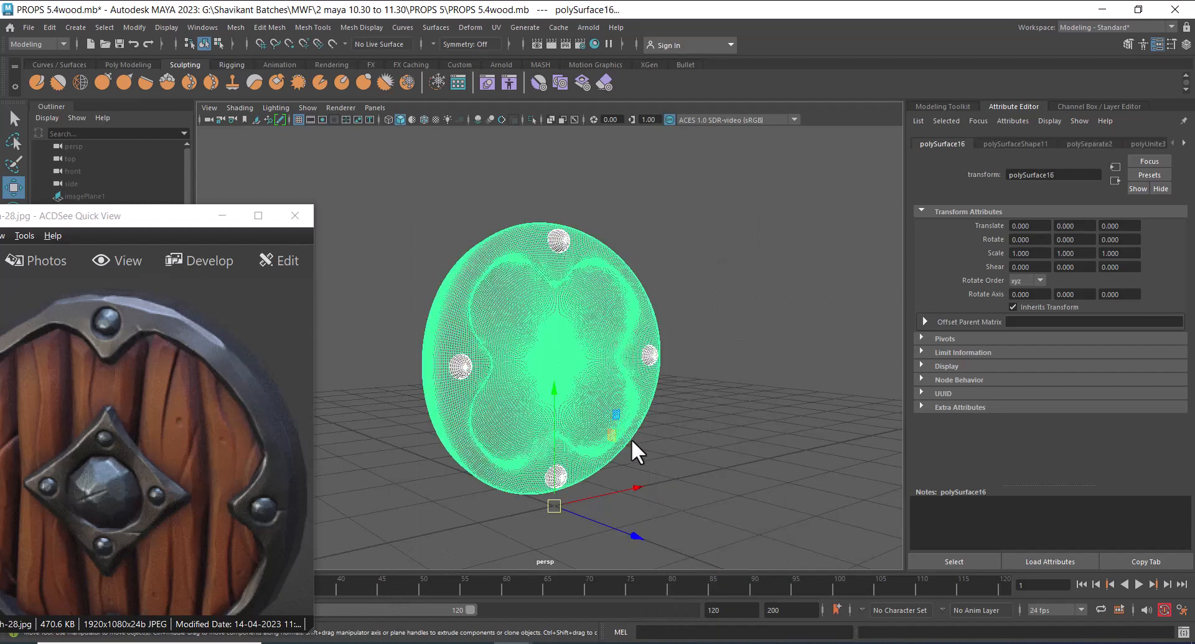
left_click(255, 27)
left_click(240, 26)
mouse_move(253, 58)
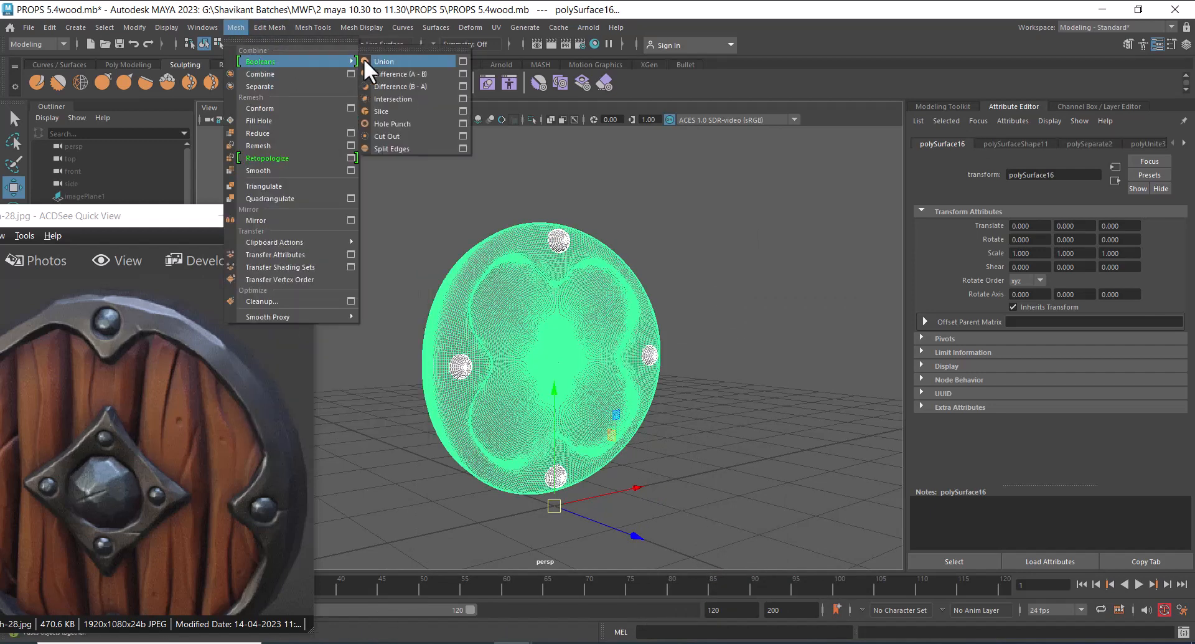
left_click(384, 60)
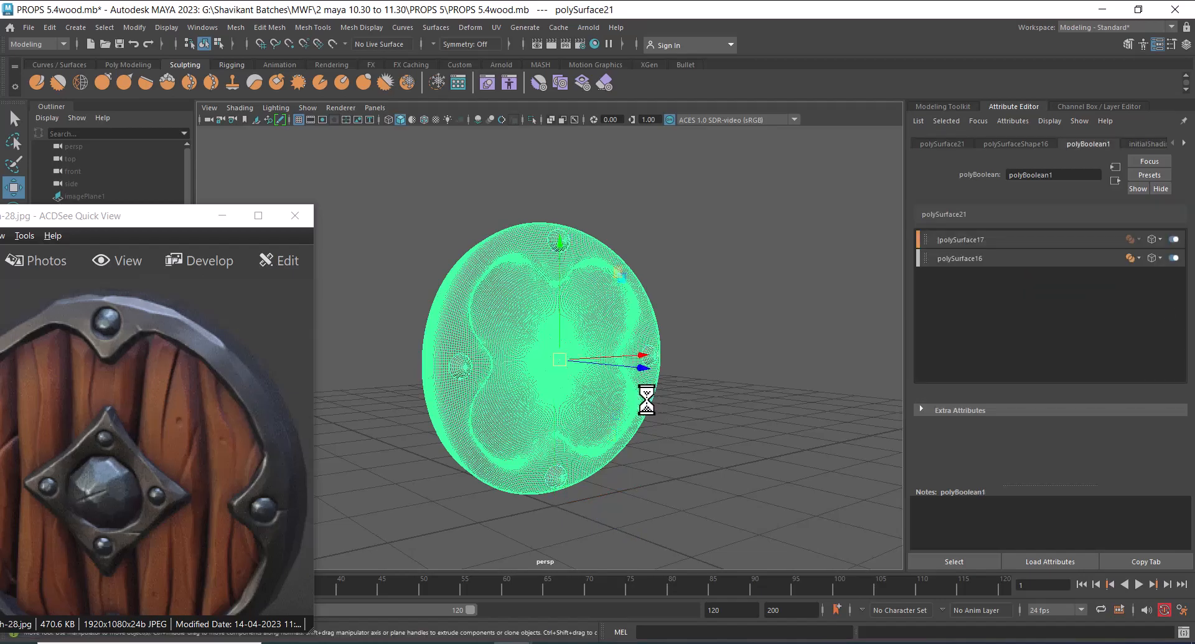
- Try retopologizing the united rim-and-rivets mesh with a target face count of 5000
left_click_drag(647, 400, 789, 232, "alt")
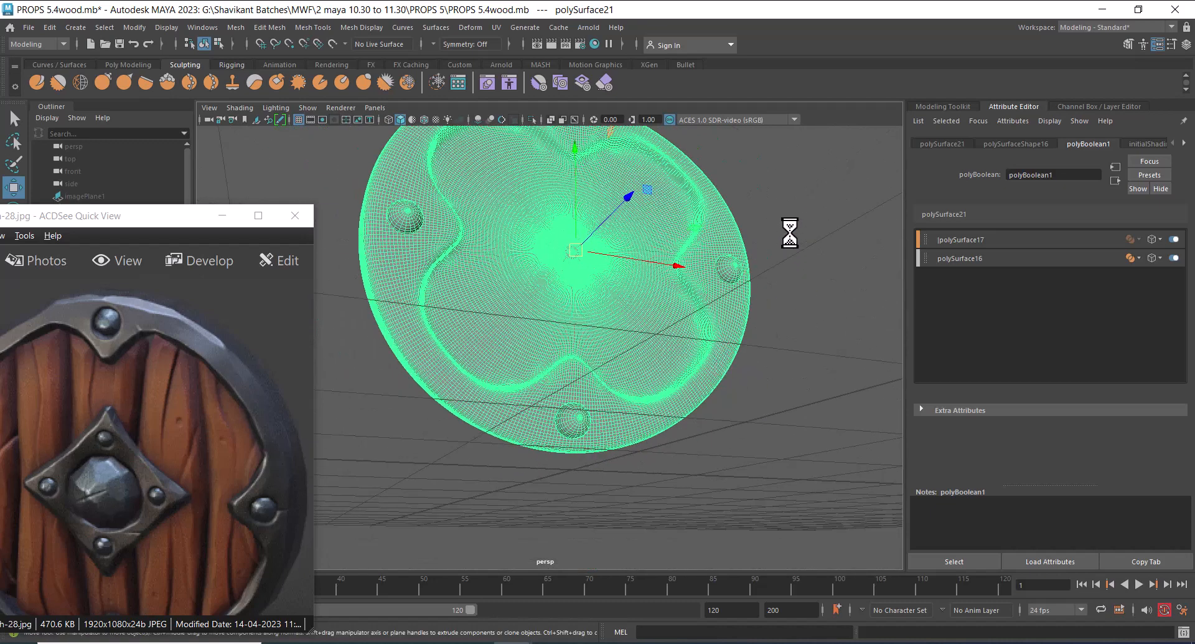
right_click_drag(780, 210, 775, 334, "shift")
mouse_move(805, 366)
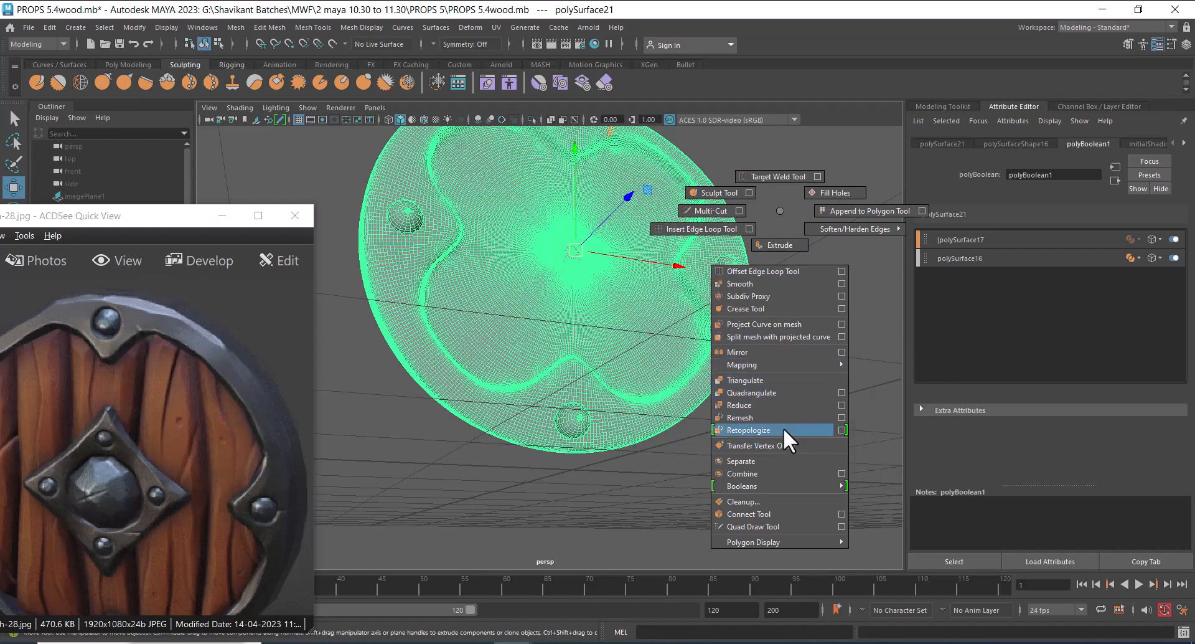
left_click(837, 431)
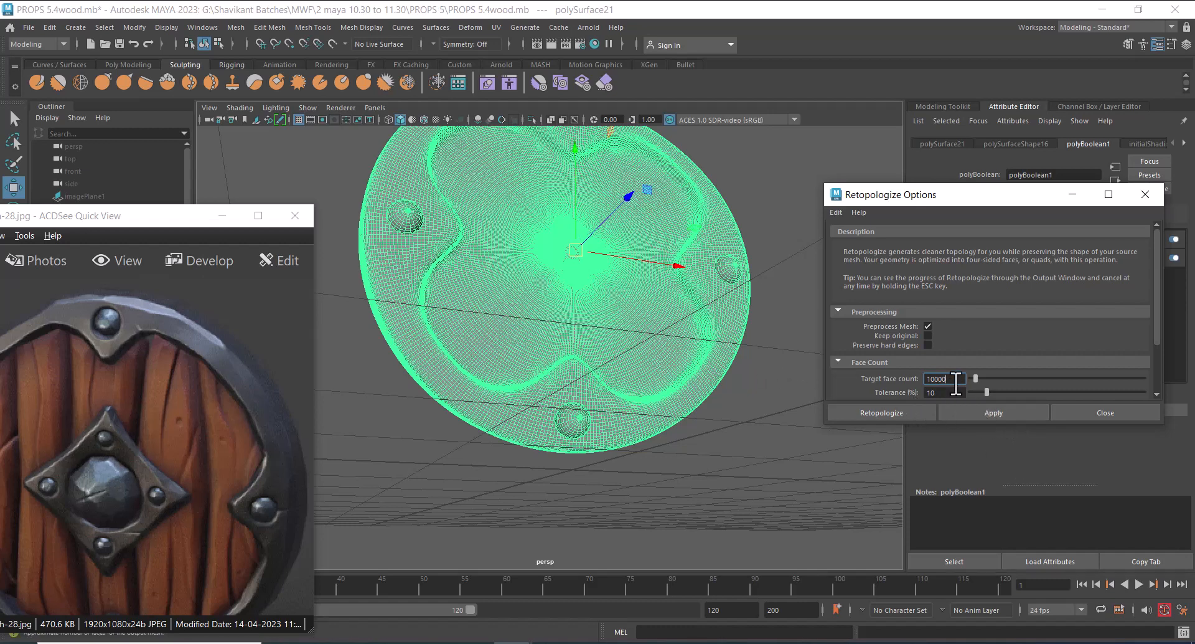
left_click_drag(956, 381, 774, 358)
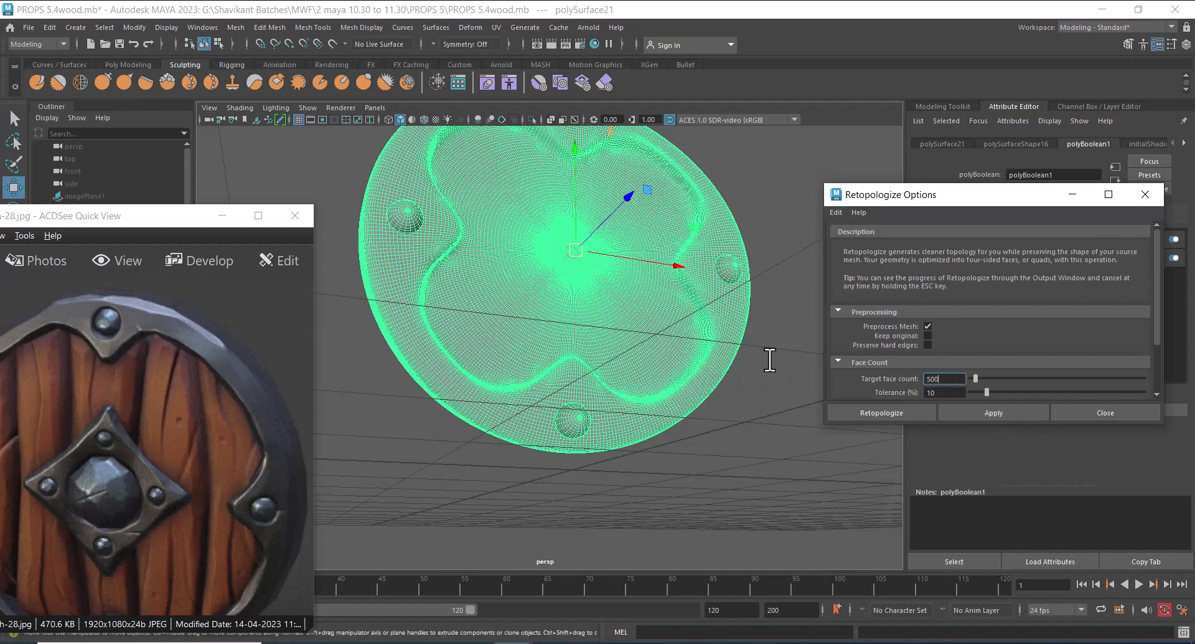
left_click(998, 417)
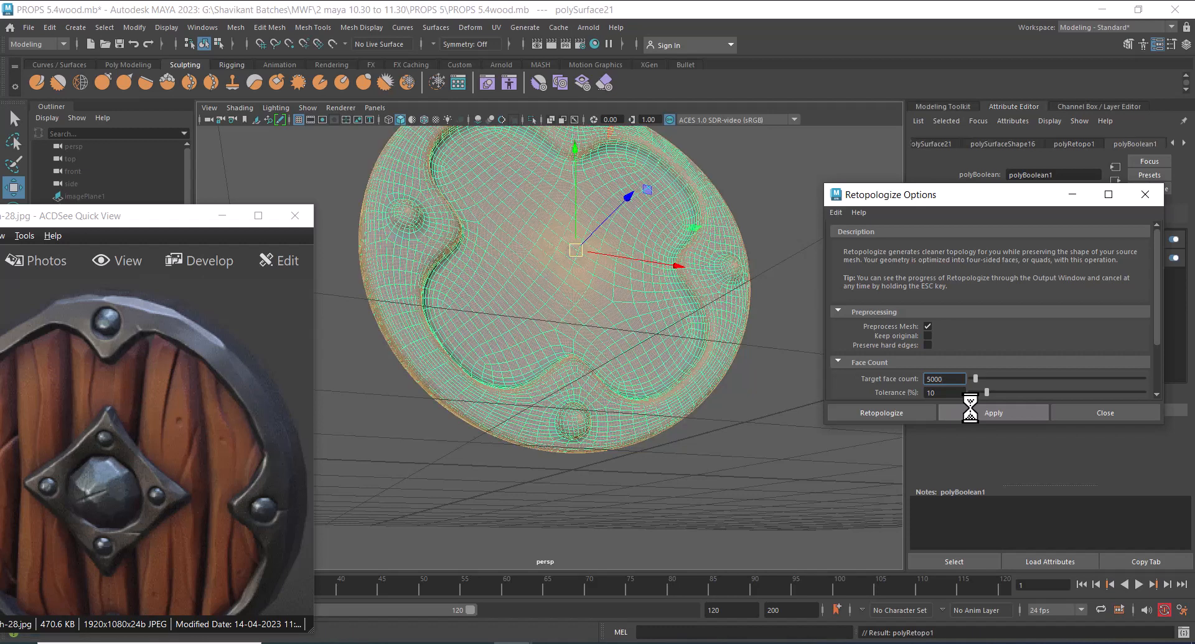
left_click_drag(741, 457, 693, 469, "alt")
left_click(692, 458)
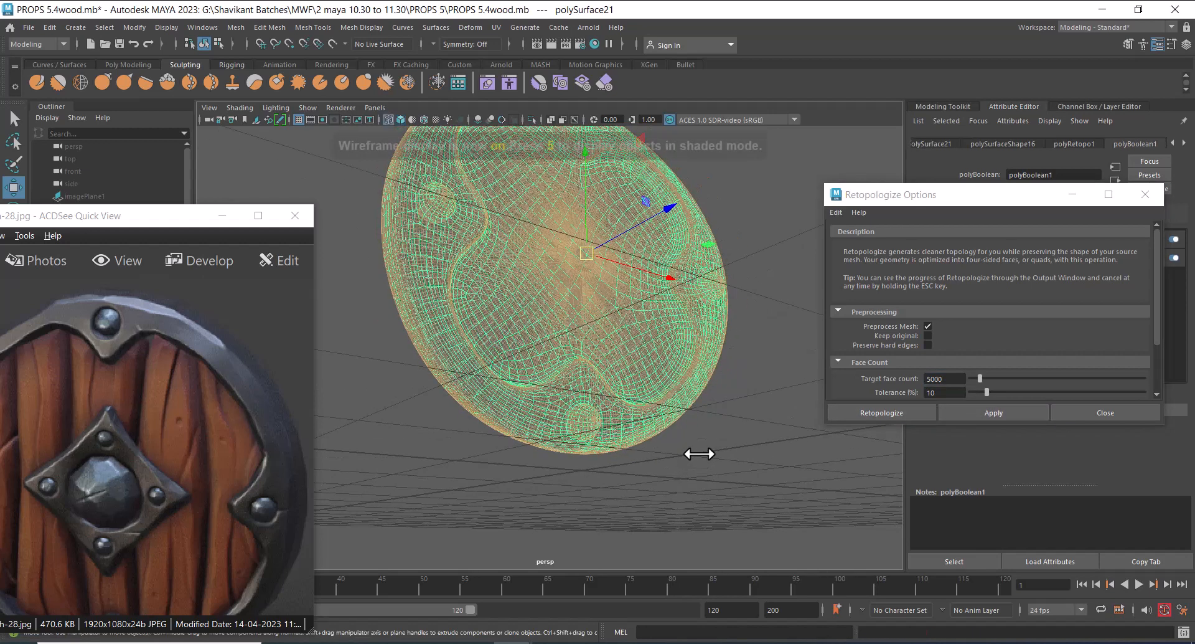
key("5")
- Close the retopology options, try moving the rim's Boolean input mesh forward in Z, and undo back to before the retopology
left_click(1144, 411)
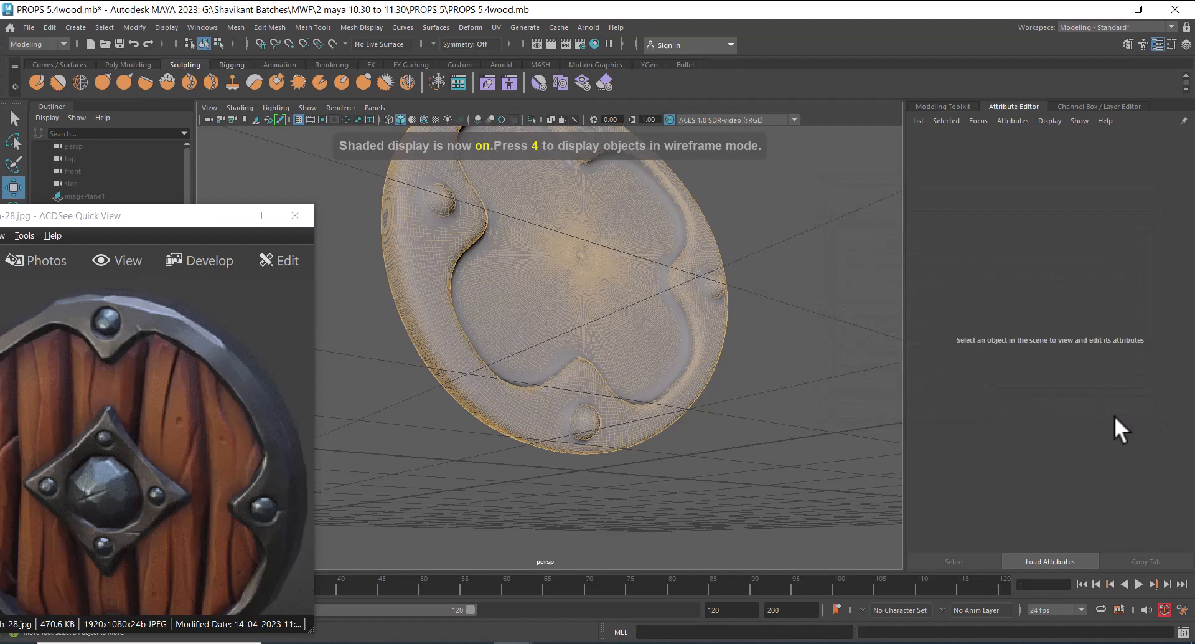
left_click(633, 432)
left_click_drag(749, 445, 774, 448, "alt")
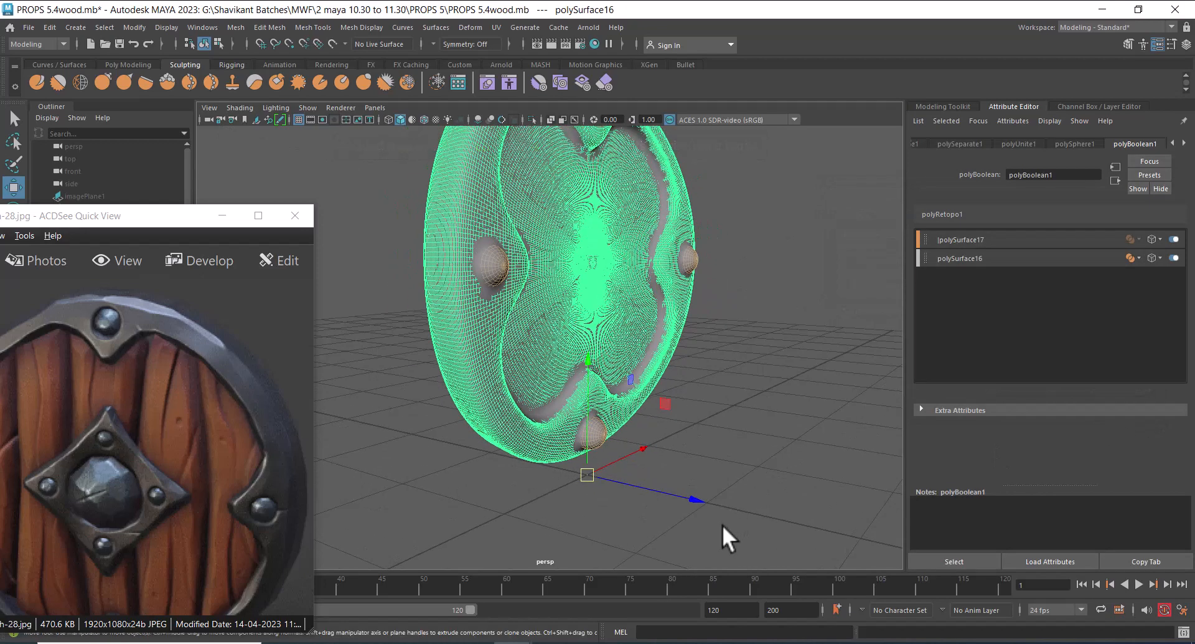
left_click_drag(700, 501, 828, 540)
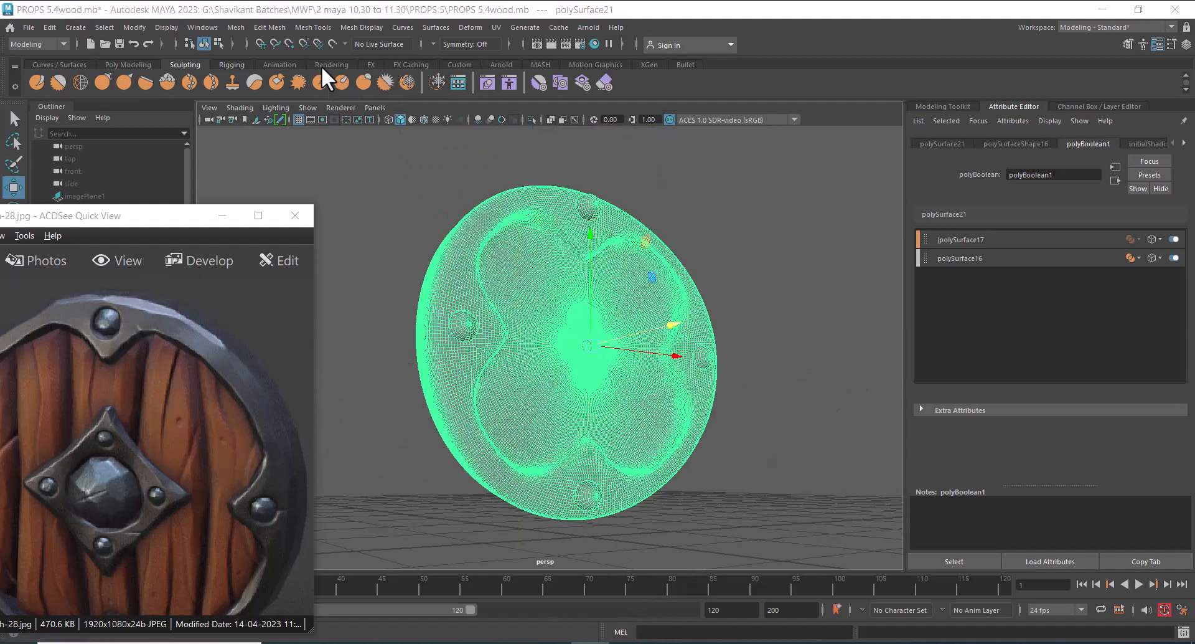
key("ctrl+z")
key("ctrl+z")
key("ctrl+z")
key("ctrl+z")
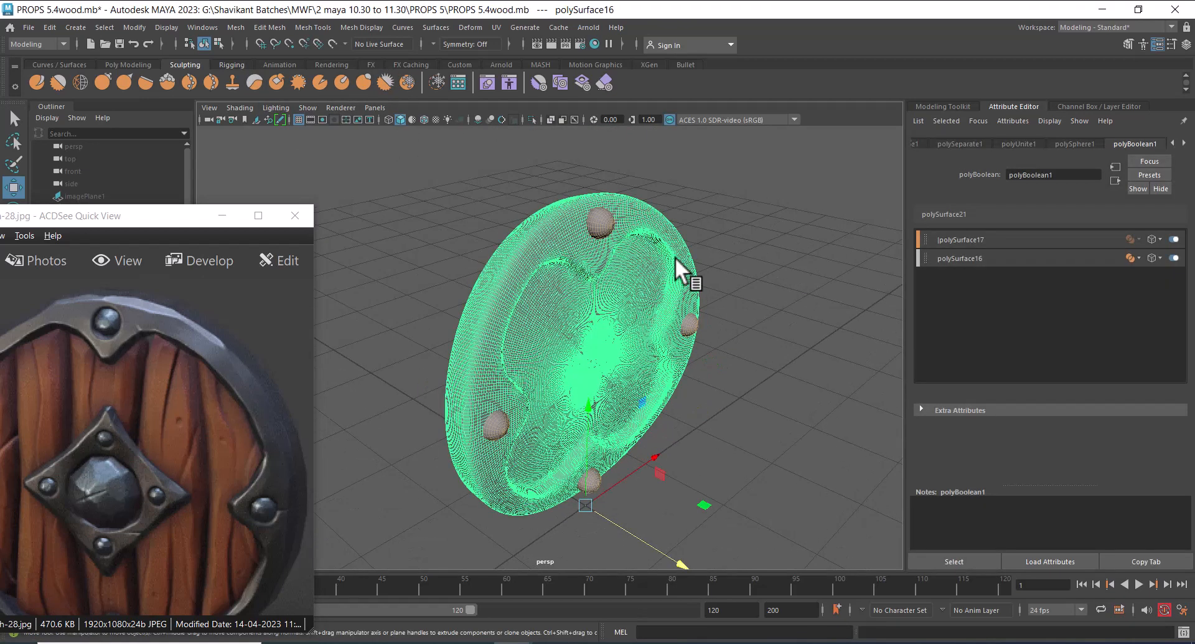
- Select the united rim-and-rivets mesh and delete its construction history
left_click_drag(685, 311, 783, 309, "alt")
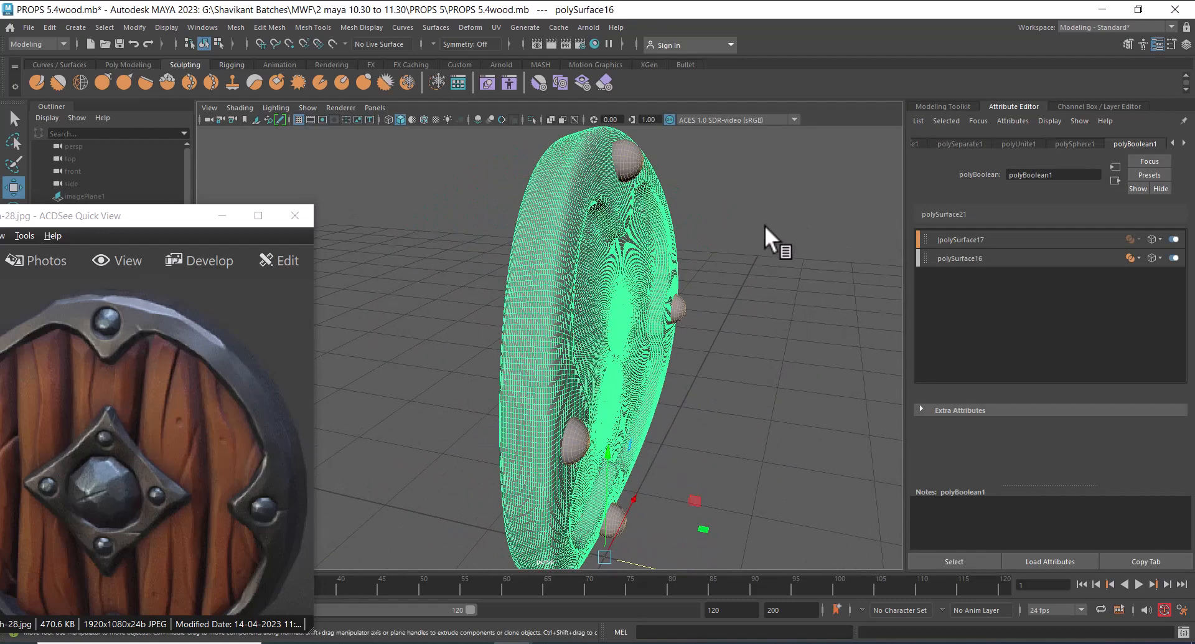
left_click(625, 188)
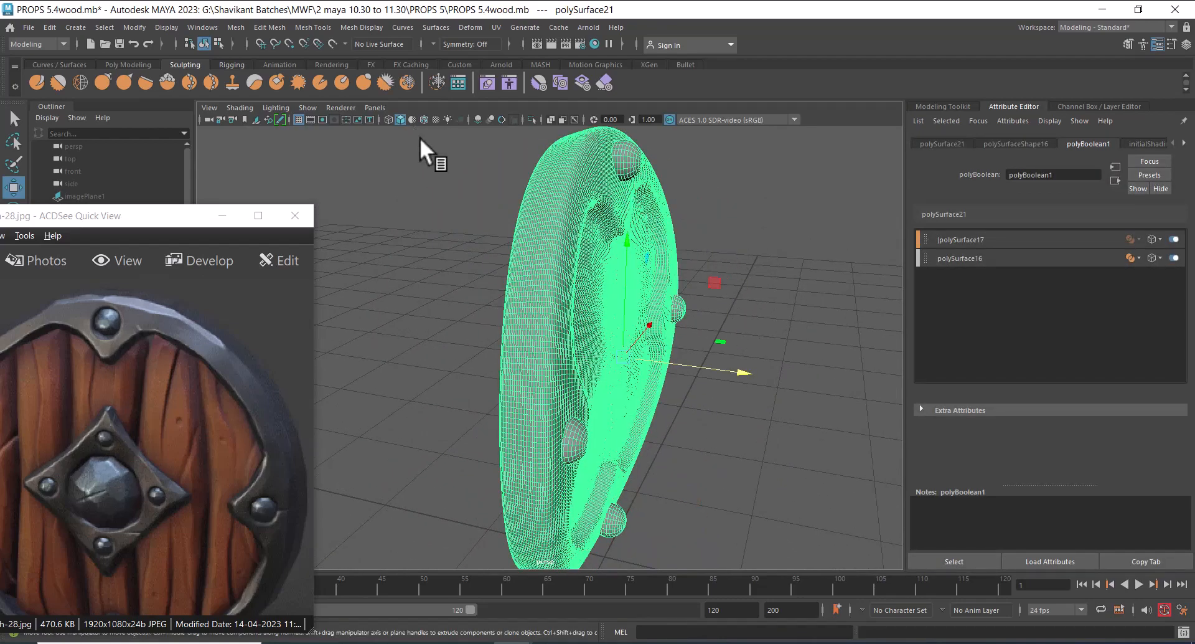
scroll(429, 156, "down", 3)
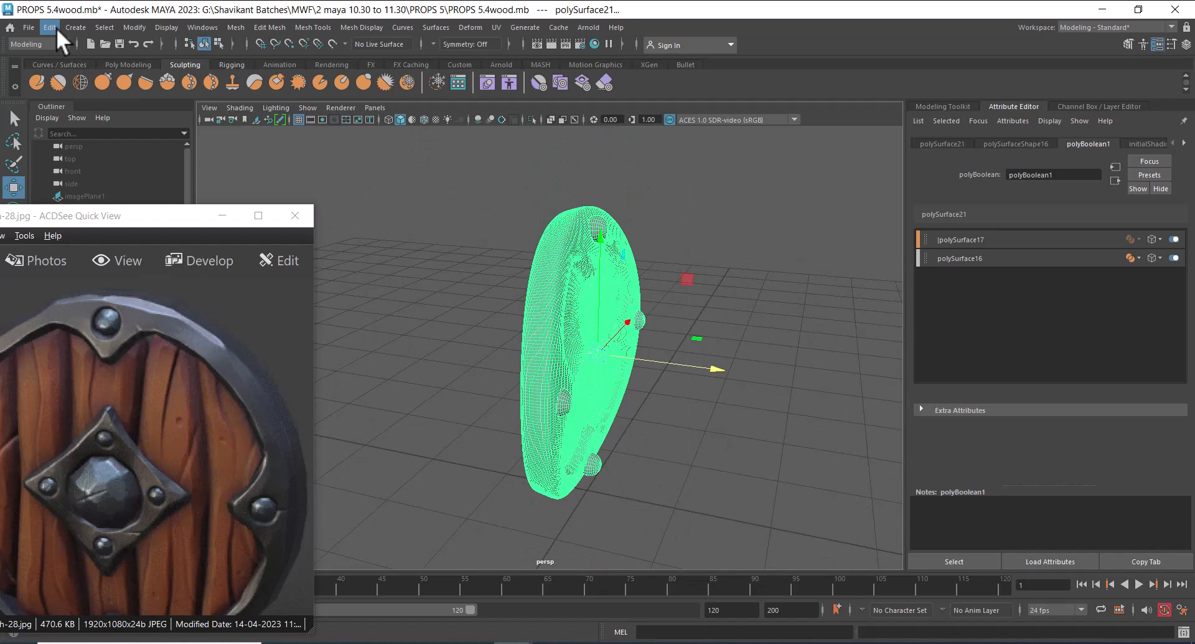
left_click(51, 27)
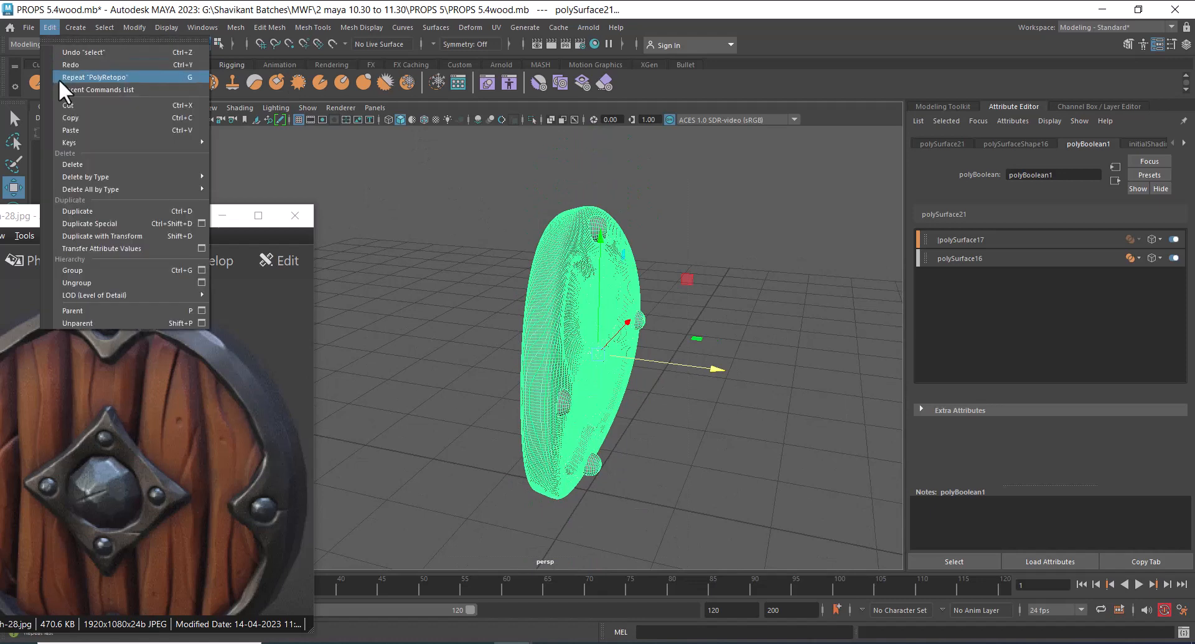
mouse_move(136, 173)
left_click(230, 174)
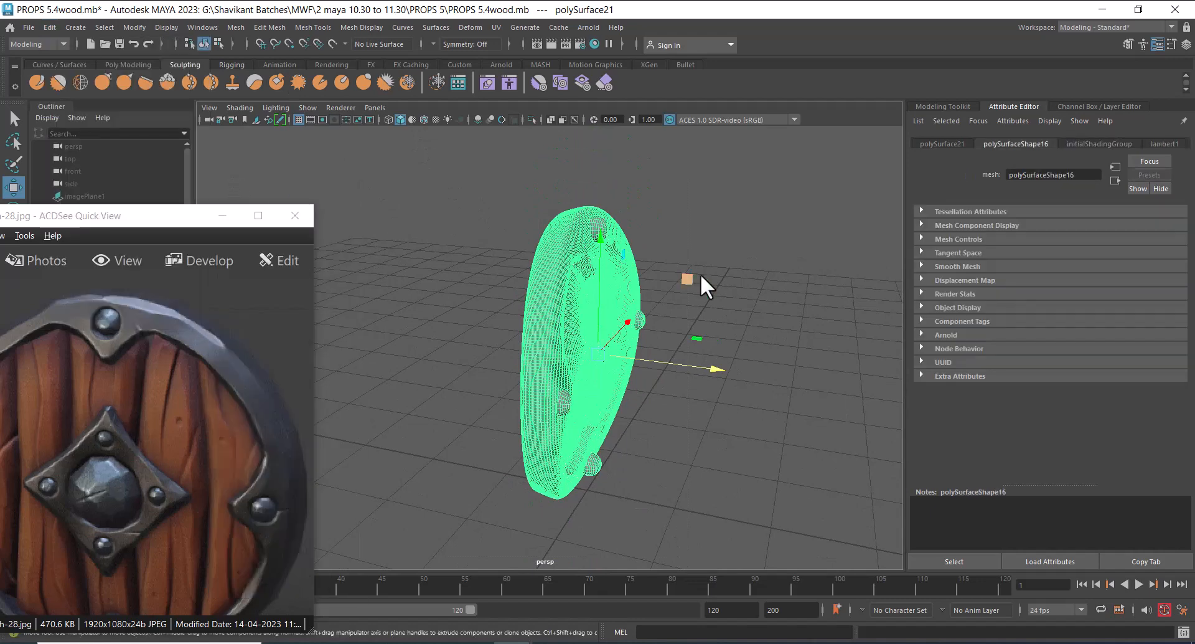
left_click(769, 265)
- Examine the united rim and its four rivets from several angles in wireframe and shaded display
left_click_drag(770, 267, 577, 413, "alt")
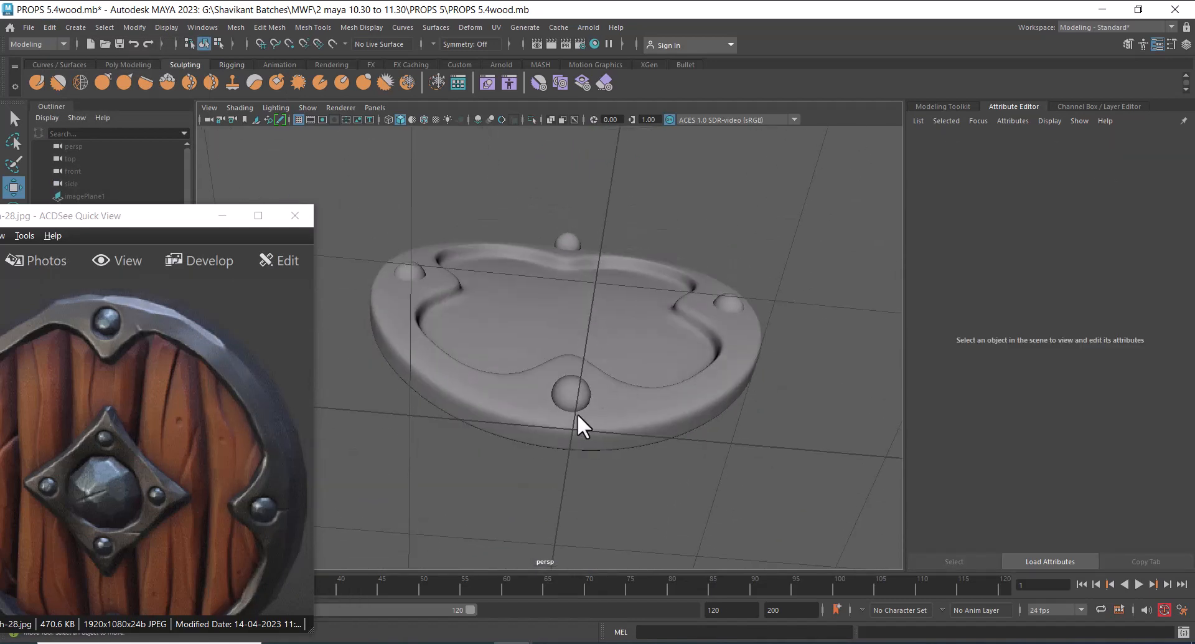
left_click(608, 391)
right_click_drag(609, 391, 729, 530, "alt")
mouse_move(729, 529)
left_mouse_down("alt")
mouse_move(653, 324)
mouse_move(644, 369)
mouse_move(664, 312)
mouse_move(724, 323)
mouse_move(693, 398)
mouse_move(642, 433)
mouse_move(698, 495)
mouse_move(686, 402)
mouse_move(602, 464)
mouse_move(566, 370)
mouse_move(540, 352)
mouse_move(757, 441)
left_mouse_up("alt")
key("4")
key("5")
left_click(757, 444)
left_click_drag(625, 356, 671, 404, "alt")
scroll(671, 404, "up", 1)
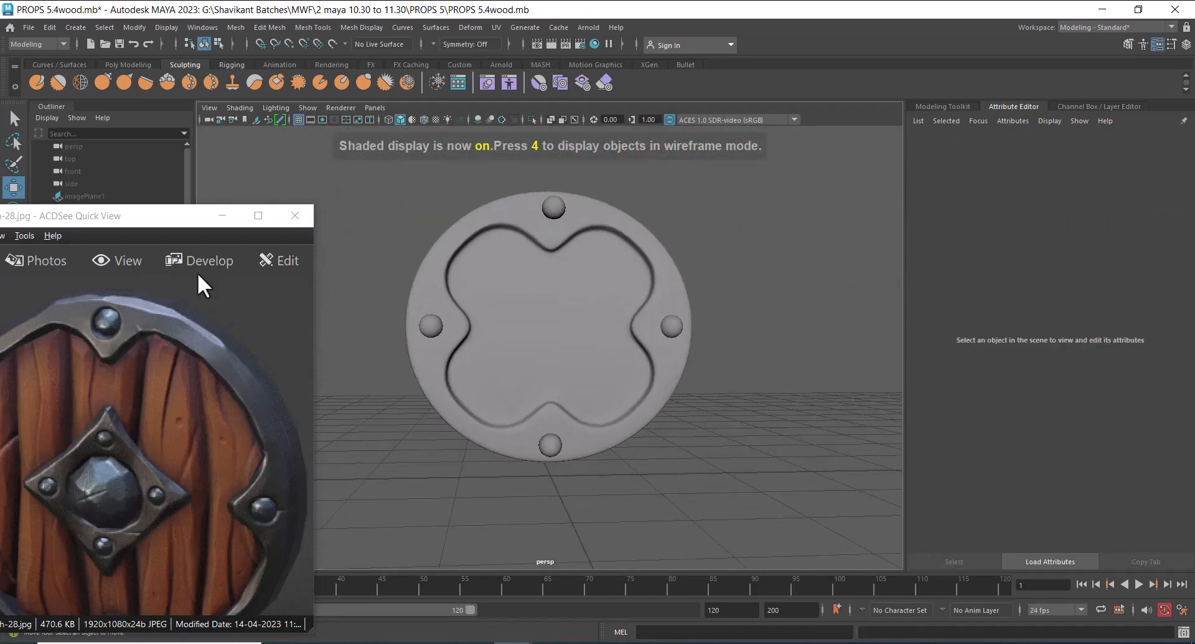
- Move the reference image window higher, then select the united rim mesh and frame it in the view
left_click_drag(185, 217, 195, 160)
left_click_drag(634, 331, 638, 342, "alt")
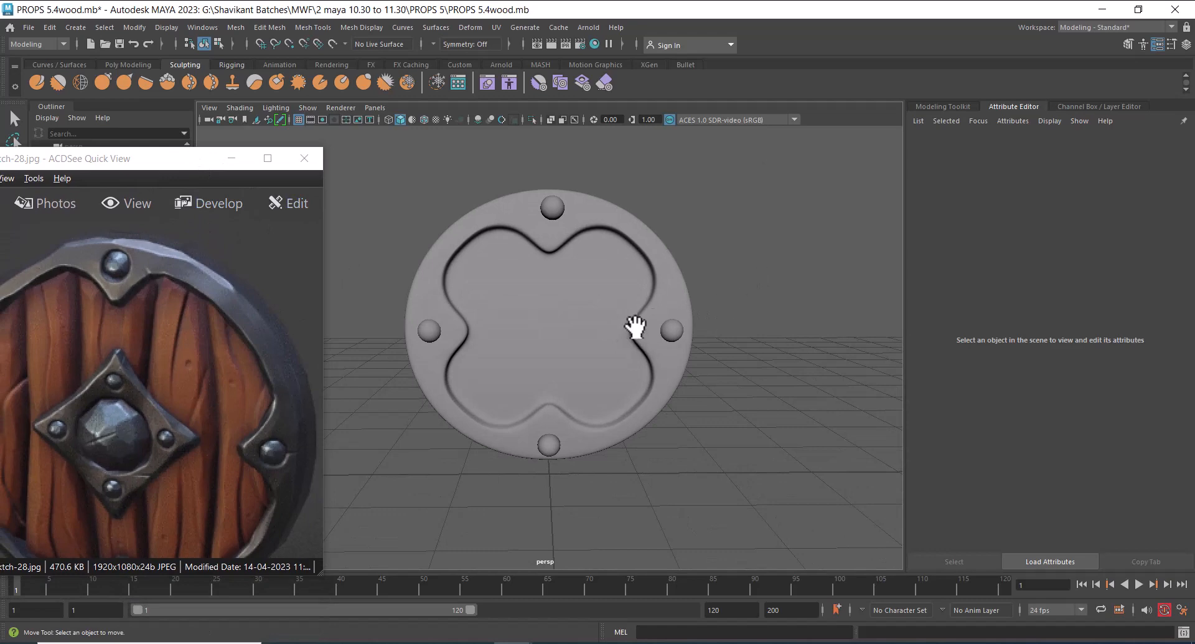
left_click(635, 326)
key("f")
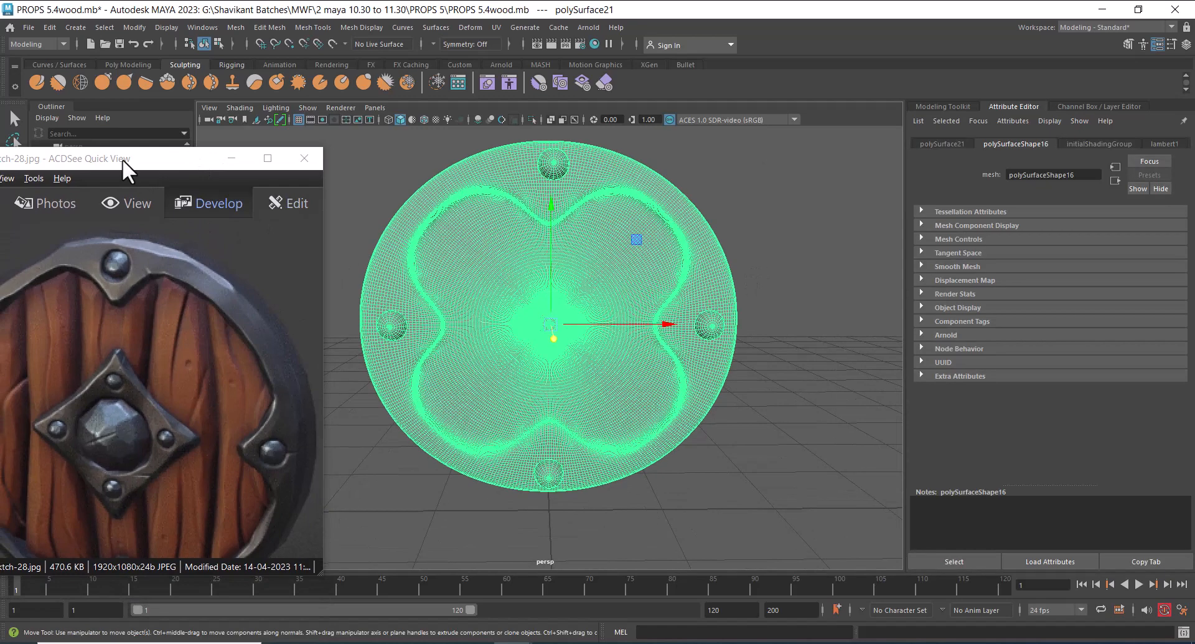
- Reselect the united rim mesh after a brief switch to the Sculpt tool, and assign it a Blinn material
left_click(37, 81)
left_click_drag(675, 291, 603, 277, "alt")
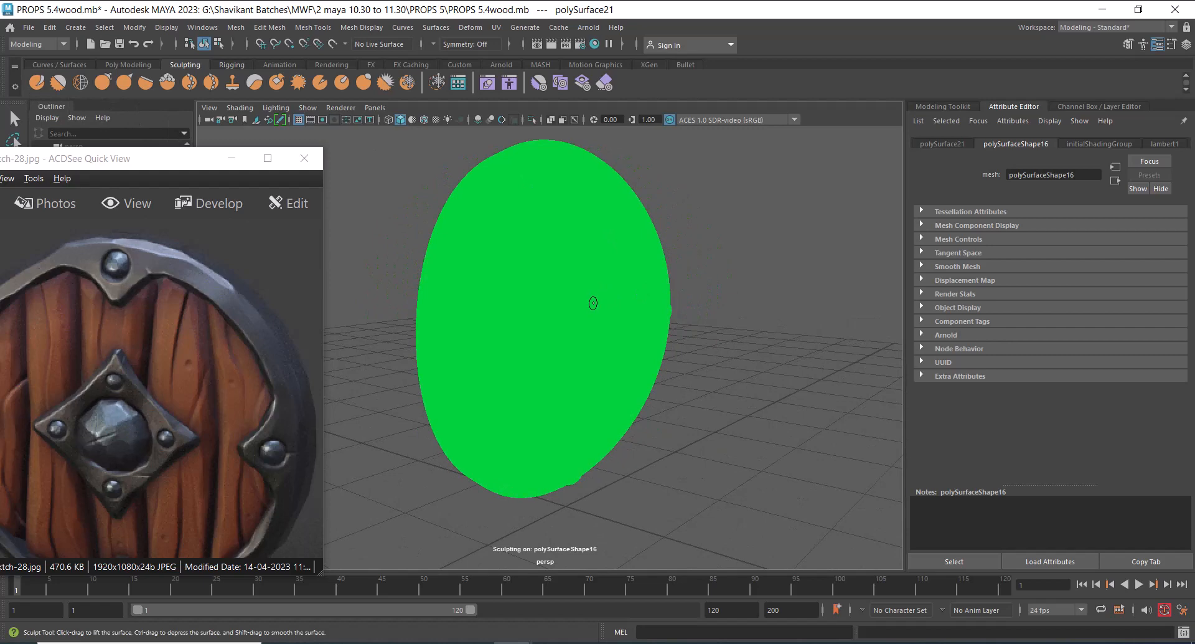
key("w")
left_click(716, 249)
left_click(548, 249)
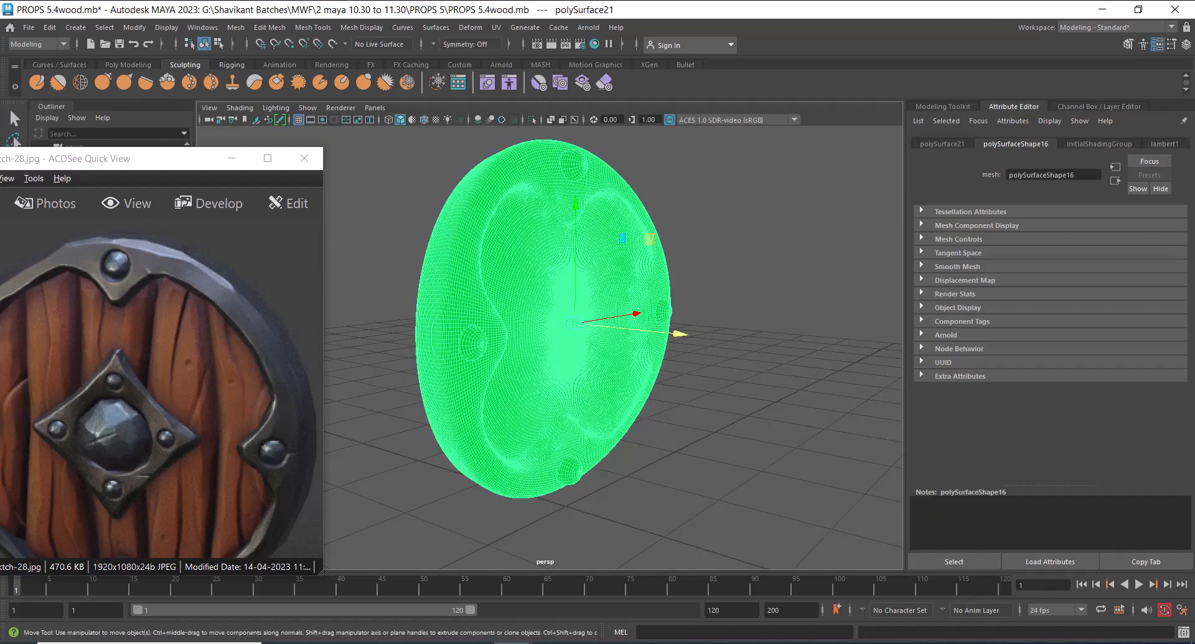
mouse_move(490, 203)
right_mouse_down()
mouse_move(503, 540)
mouse_move(583, 545)
right_mouse_up()
left_click(752, 418)
left_click(605, 367)
- Start sculpting on the united rim mesh and switch to the Flatten brush
right_click_drag(706, 220, 701, 262, "shift")
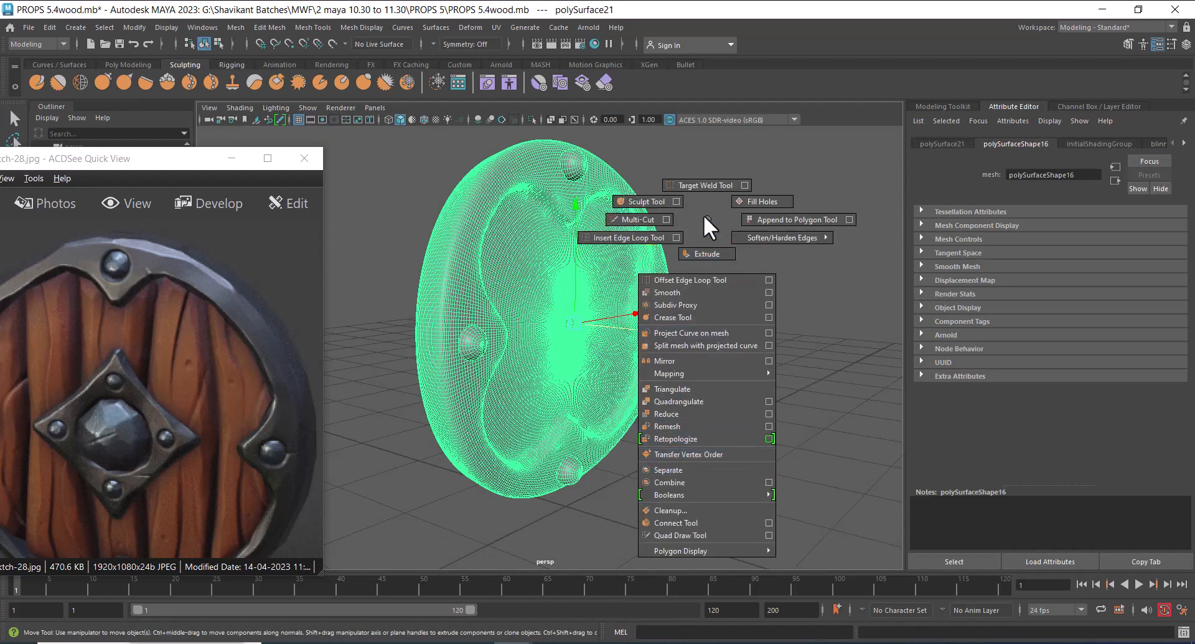
right_click_drag(703, 215, 703, 214, "shift")
left_click(35, 81)
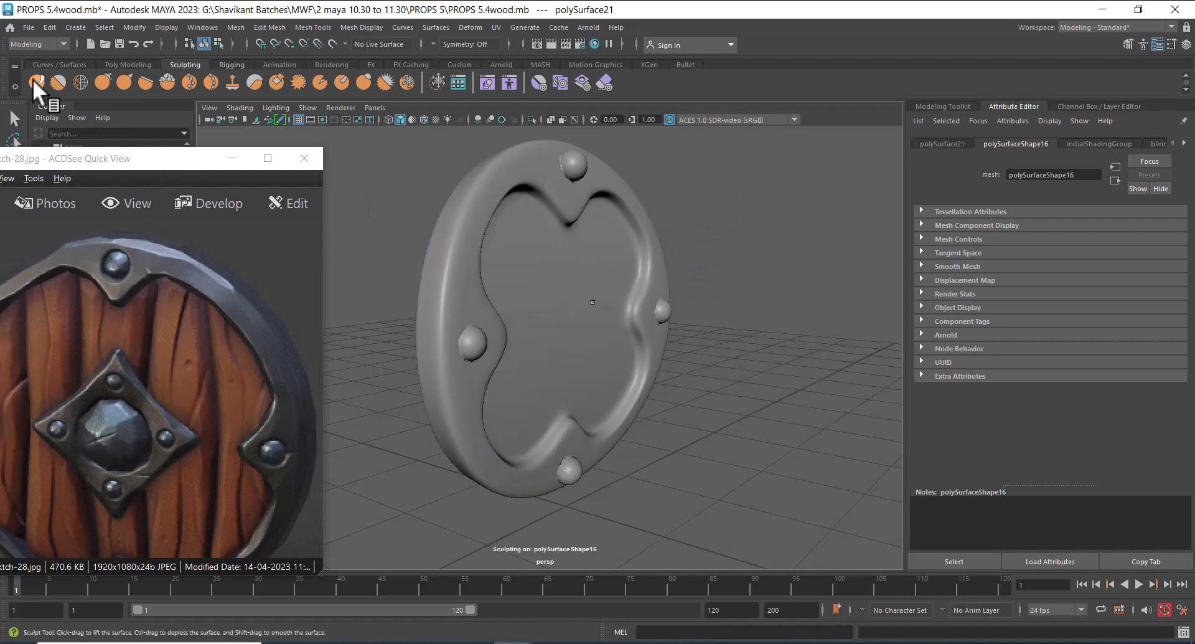
left_click_drag(756, 315, 713, 315, "alt")
scroll(692, 347, "up", 3)
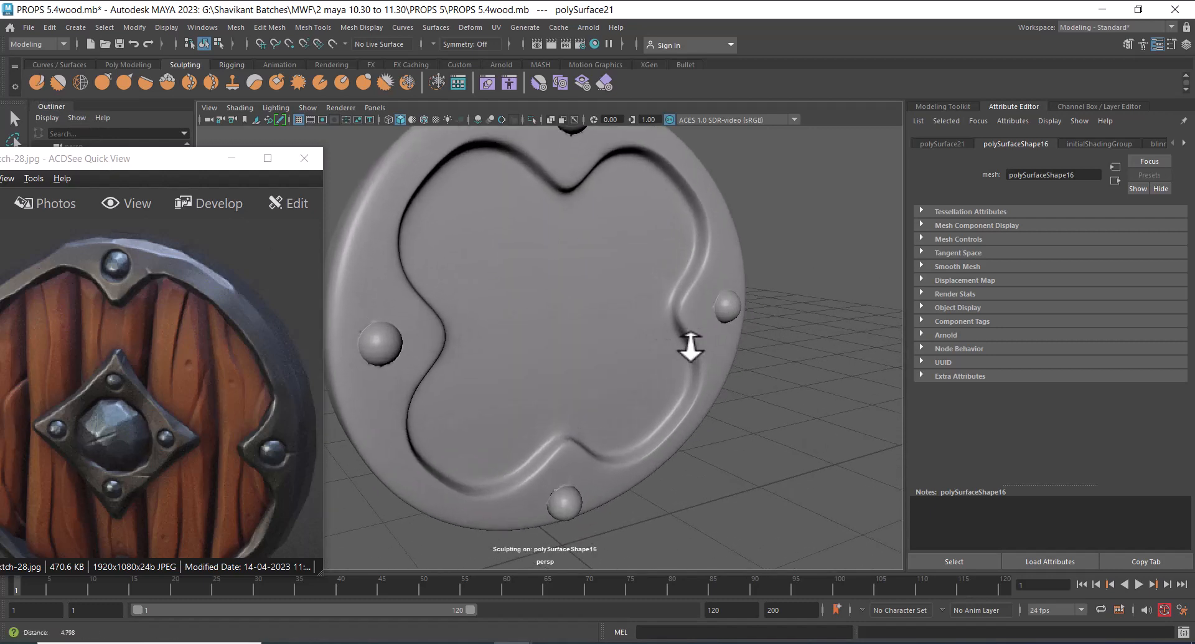
left_click_drag(544, 276, 400, 293, "alt")
right_click(786, 257, "shift")
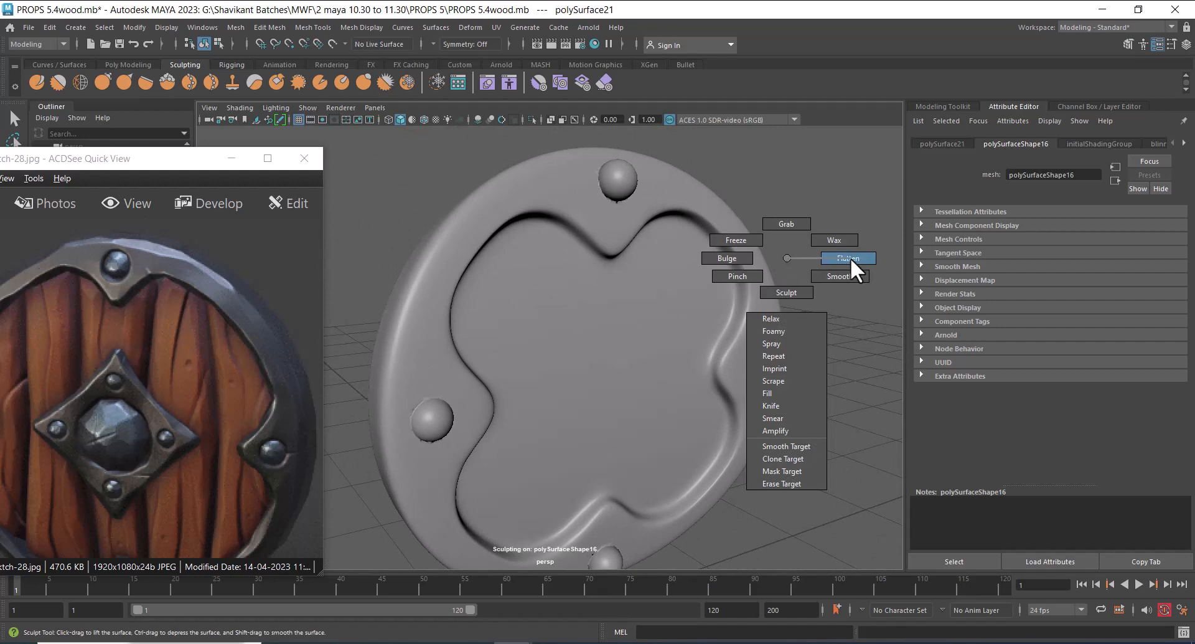
right_click_drag(852, 260, 848, 259, "shift")
- Flatten patches of the outer rim edge on both sides of the top rivet
middle_click_drag(646, 228, 693, 338, "alt")
scroll(693, 339, "up", 3)
left_click_drag(591, 228, 642, 288, "alt")
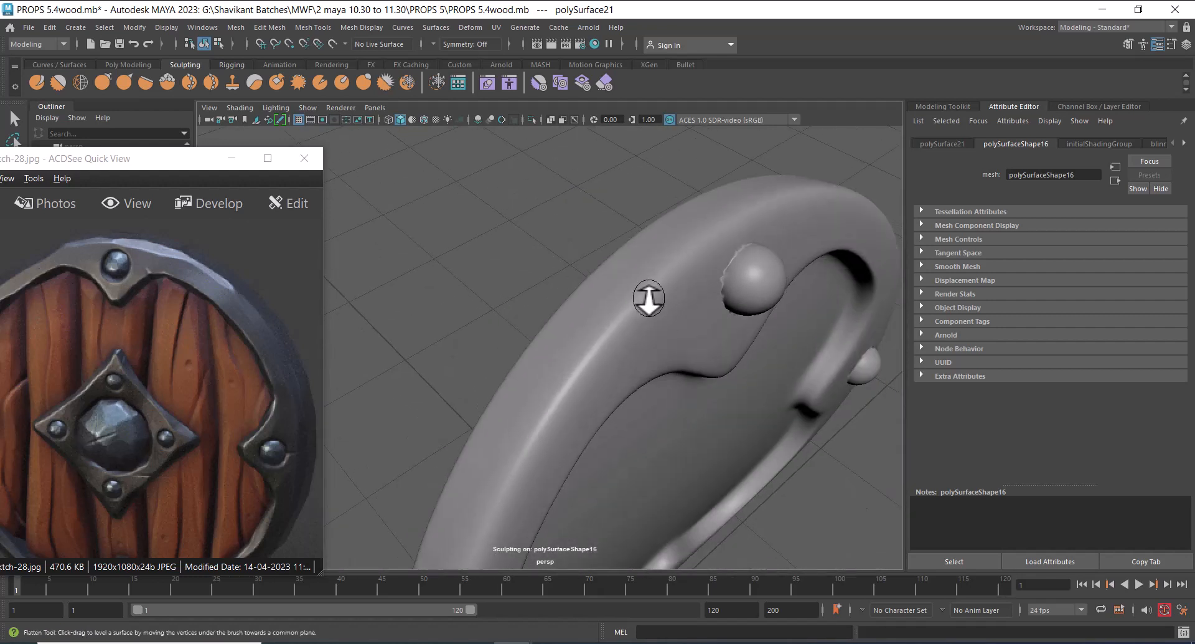
left_click_drag(736, 473, 595, 259, "alt")
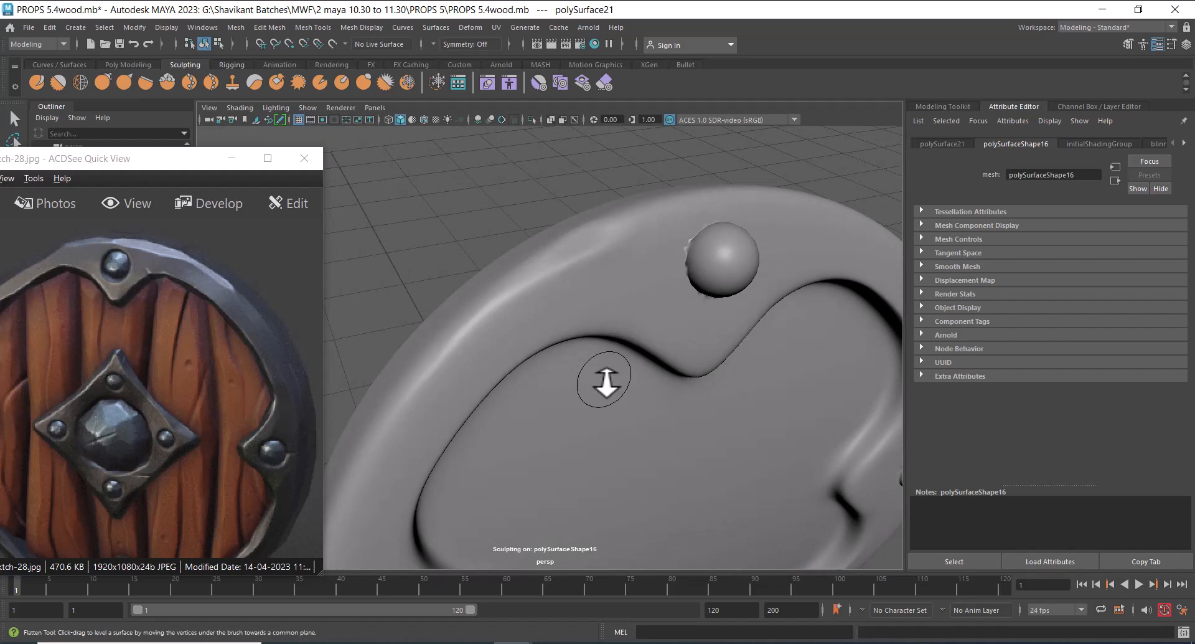
left_click_drag(715, 447, 643, 443, "alt")
mouse_move(681, 315)
left_mouse_down()
mouse_move(754, 317)
mouse_move(693, 310)
left_mouse_up()
left_click_drag(733, 372, 712, 398, "alt")
scroll(715, 377, "down", 4)
middle_click_drag(683, 390, 686, 339, "alt")
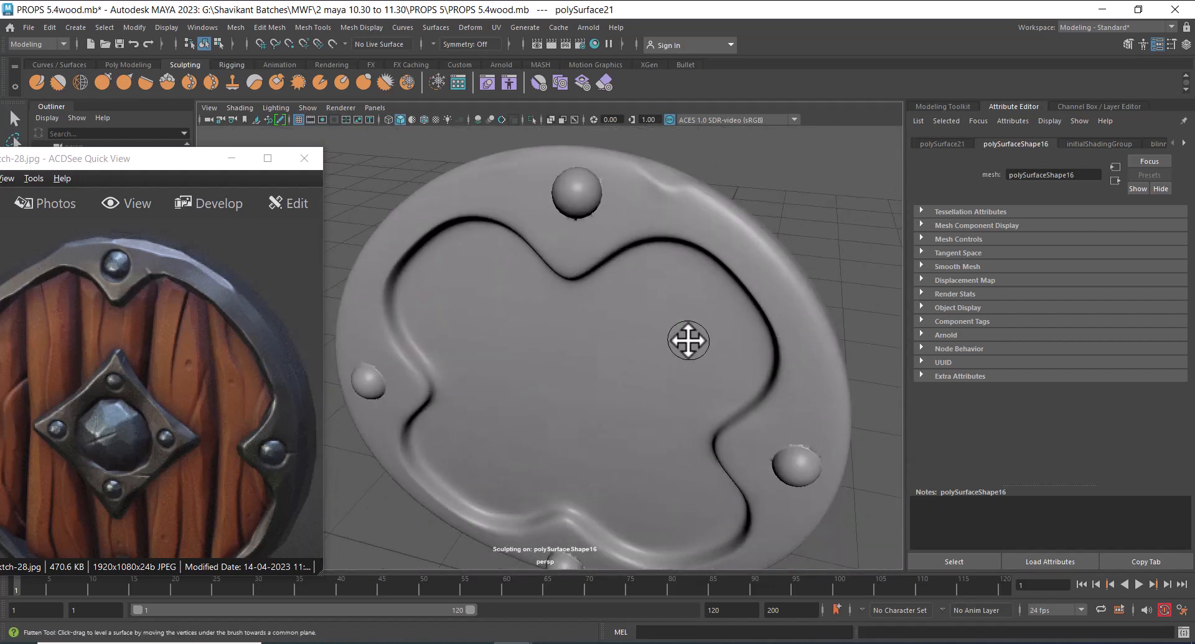
- Maximize the workspace and flatten uneven patches along the outer rim edge beside the right-hand rivet
key("ctrl+space")
right_click_drag(643, 366, 726, 208, "alt")
left_click_drag(726, 208, 630, 443, "alt")
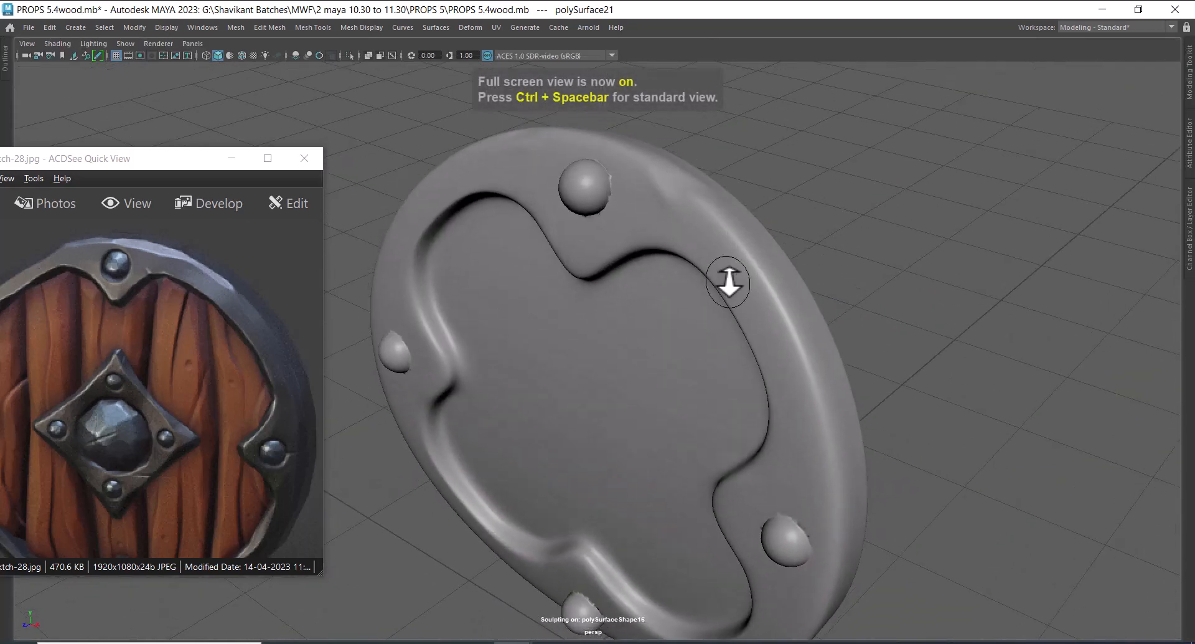
mouse_move(737, 242)
left_mouse_down()
mouse_move(803, 336)
mouse_move(836, 487)
left_mouse_up()
left_click_drag(913, 429, 916, 400, "alt")
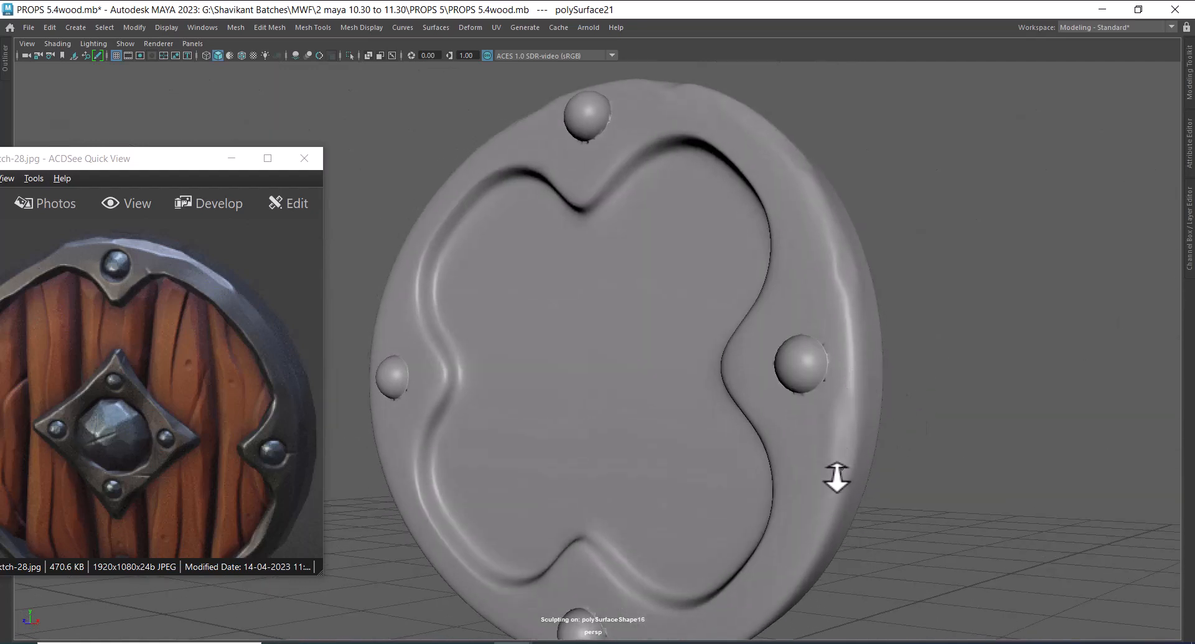
left_click_drag(934, 469, 911, 453, "alt")
left_click_drag(755, 499, 921, 473, "alt")
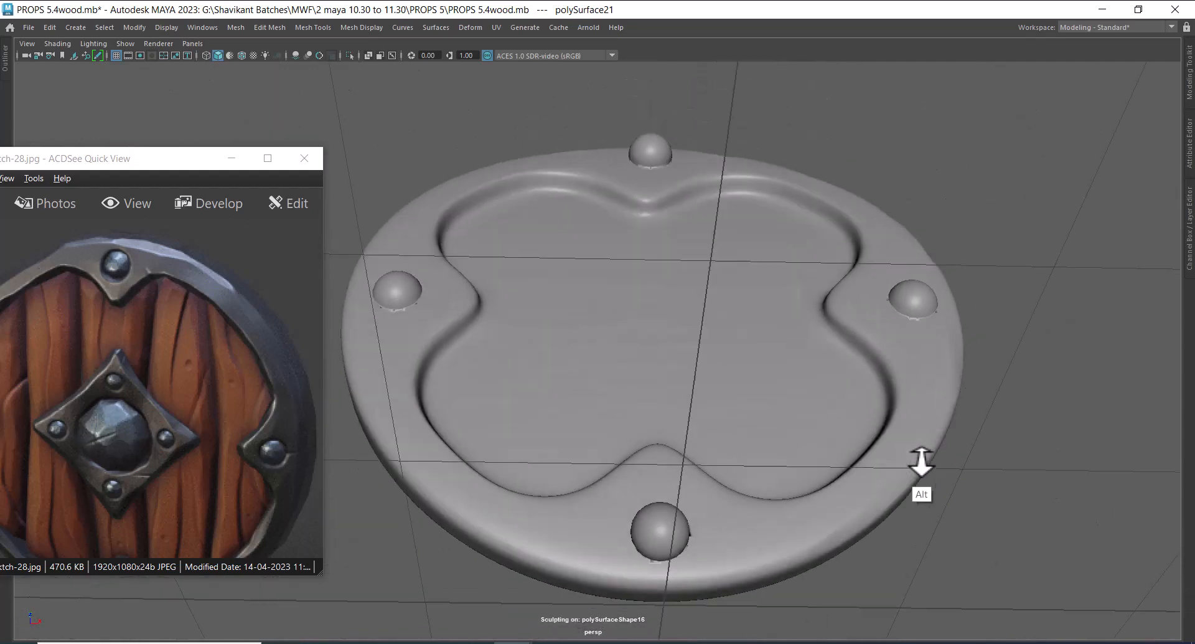
- Flatten irregular patches along the rim's left outer edge and inspect the worn edge up close
mouse_move(579, 519)
left_mouse_down()
mouse_move(528, 547)
mouse_move(454, 487)
mouse_move(352, 364)
mouse_move(402, 346)
mouse_move(392, 299)
mouse_move(439, 220)
left_mouse_up()
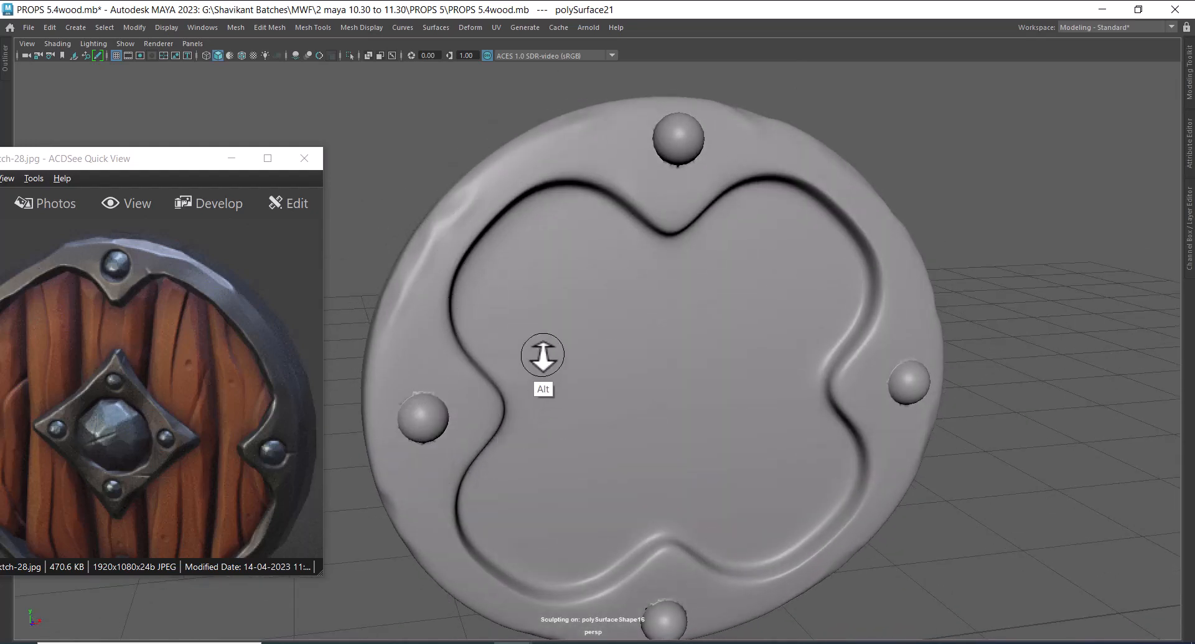
left_click_drag(541, 357, 585, 287, "alt")
left_click_drag(656, 179, 756, 262, "alt")
right_click_drag(748, 266, 820, 403, "alt")
middle_click_drag(819, 404, 789, 492, "alt")
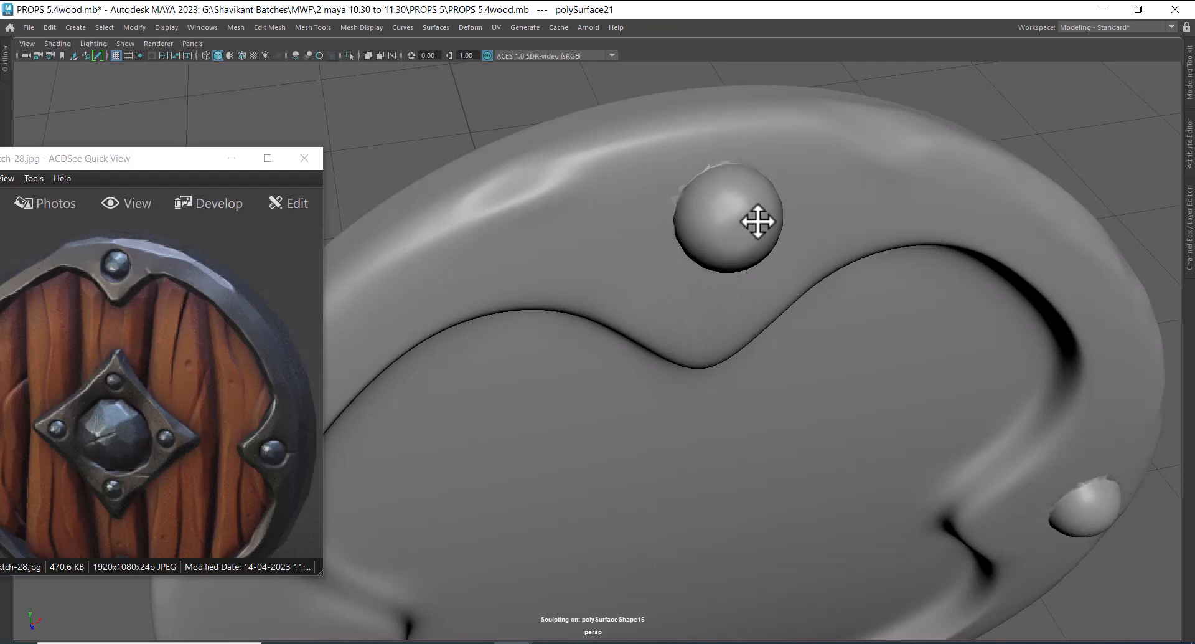
mouse_move(758, 222)
left_mouse_down("alt")
mouse_move(726, 233)
mouse_move(740, 219)
left_mouse_up("alt")
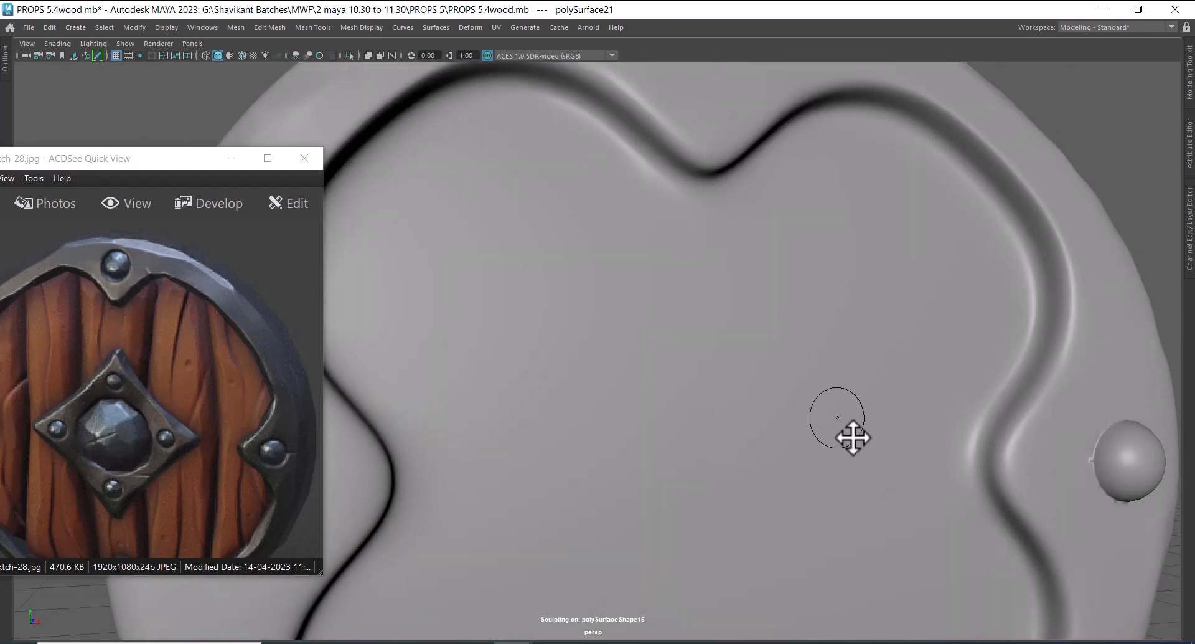
- Leave sculpting, smooth the rim mesh with 1 division, and minimize the reference image window
right_click_drag(848, 436, 942, 273, "alt")
key("w")
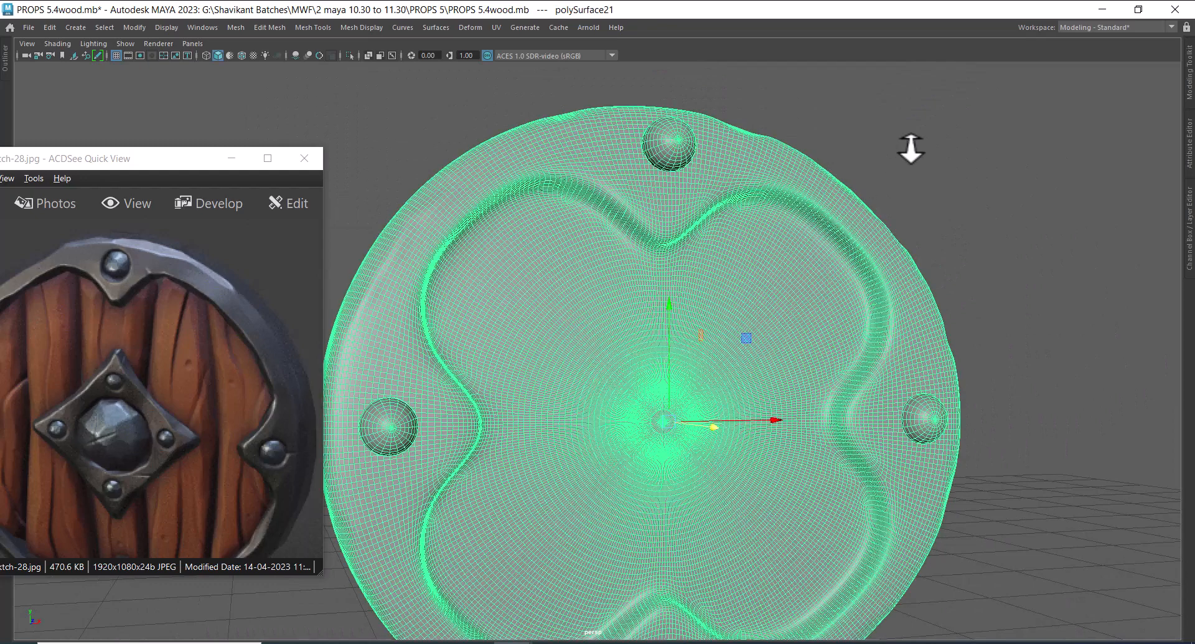
right_click_drag(914, 138, 891, 221, "shift")
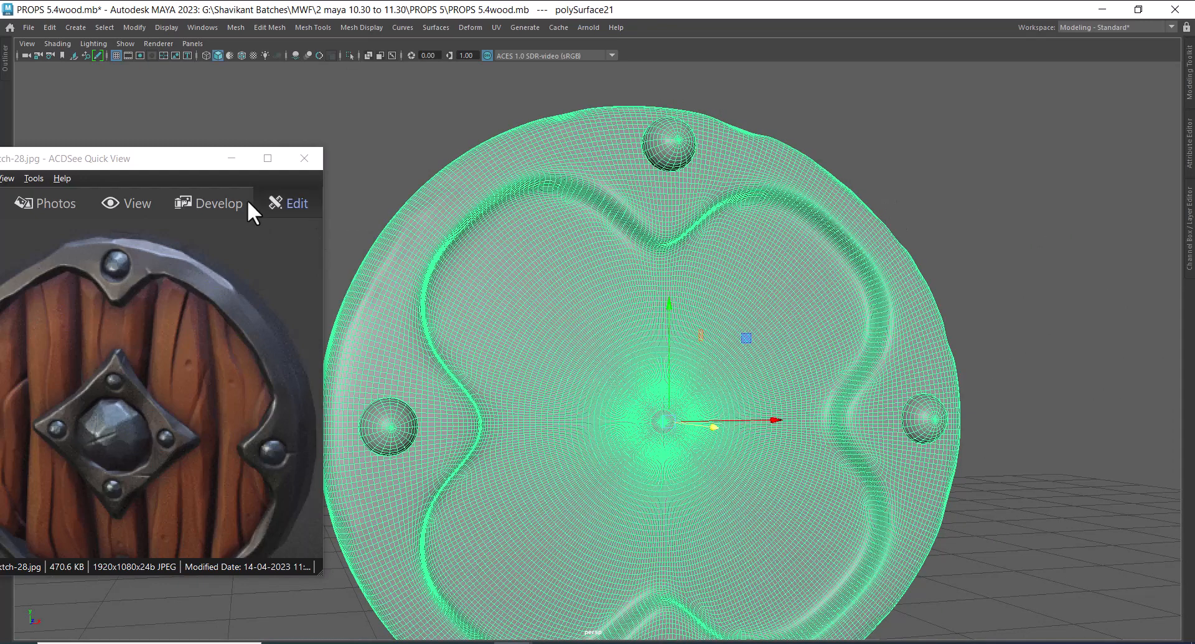
left_click(232, 163)
- Enable incremental save, save the scene, and deselect the rim mesh
left_click(28, 26)
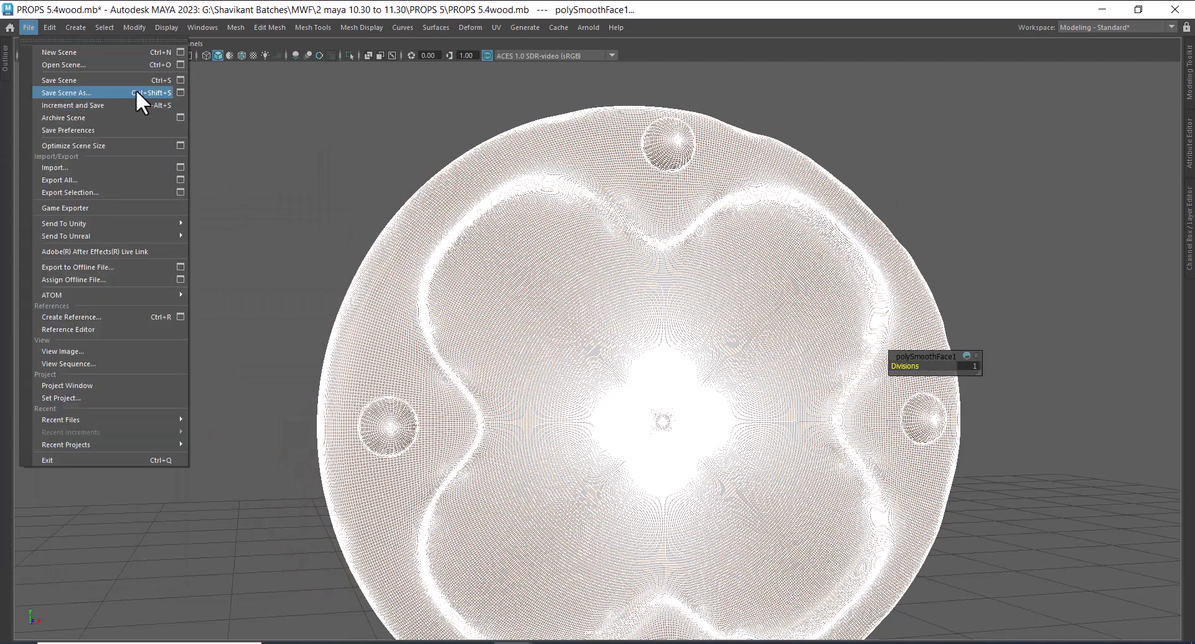
left_click(180, 79)
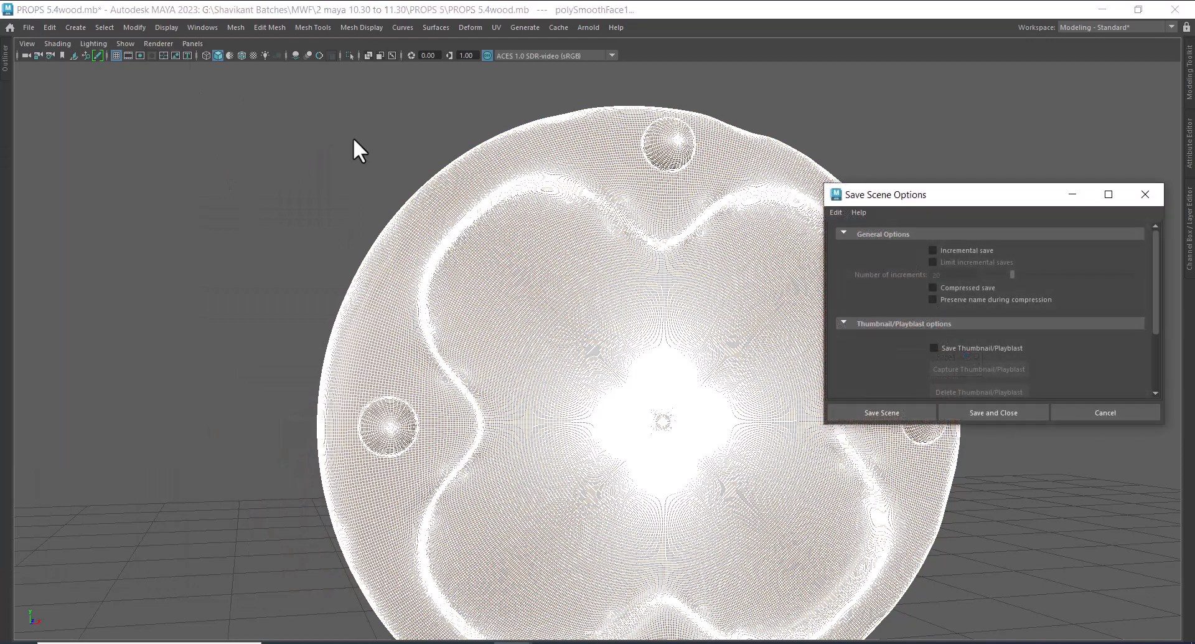
left_click(955, 249)
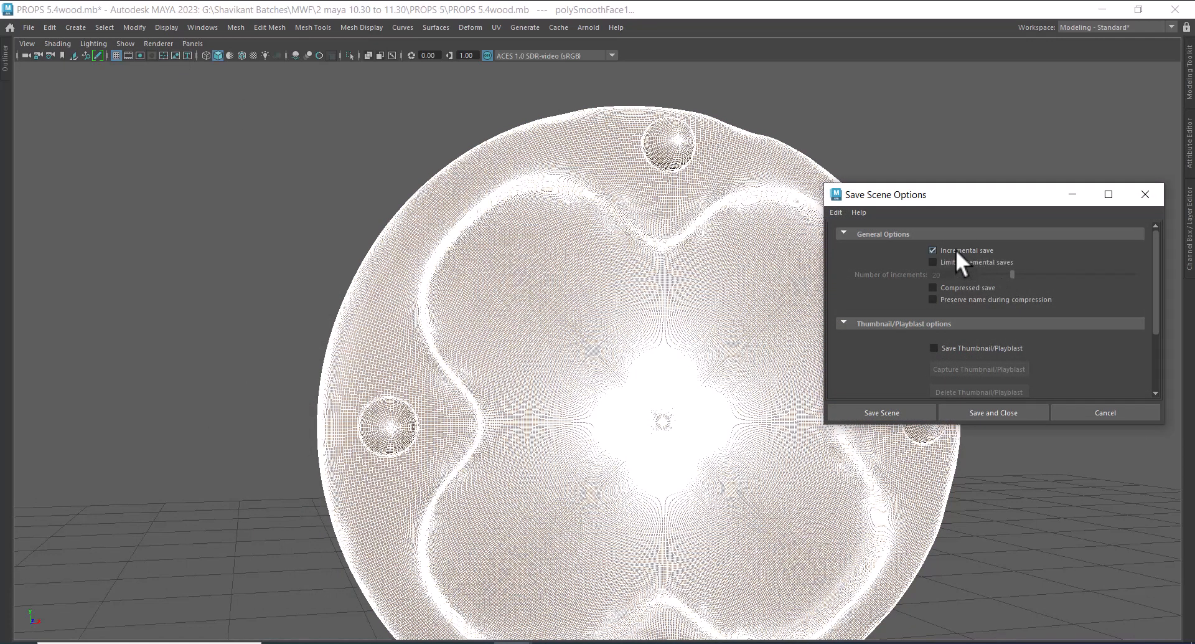
left_click(888, 412)
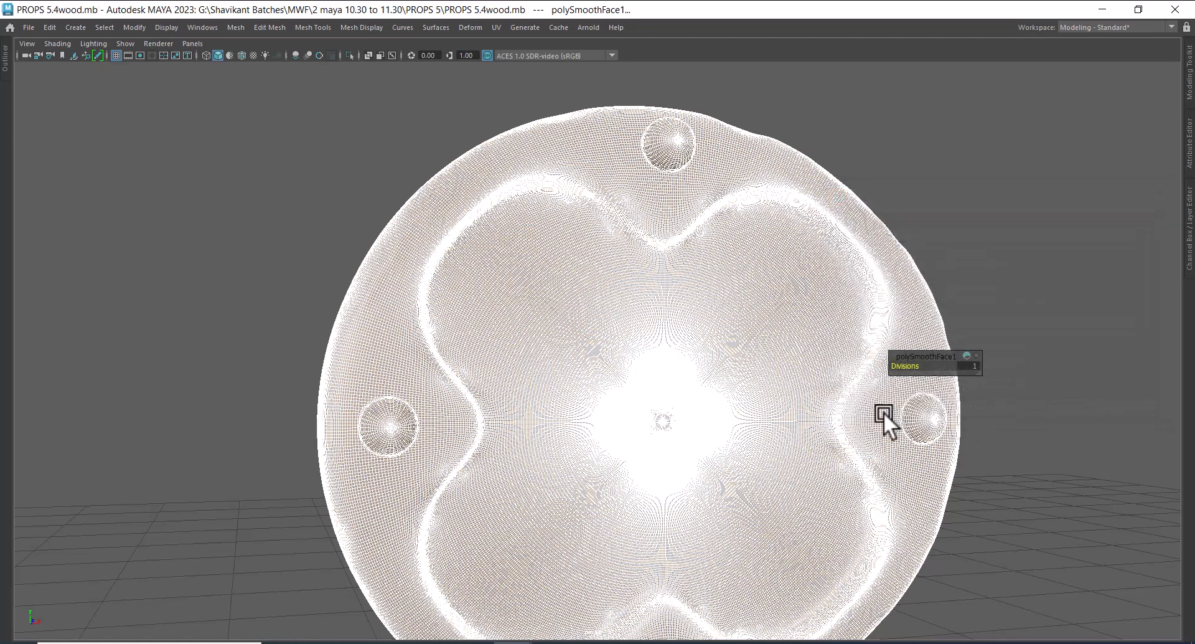
left_click(1008, 239)
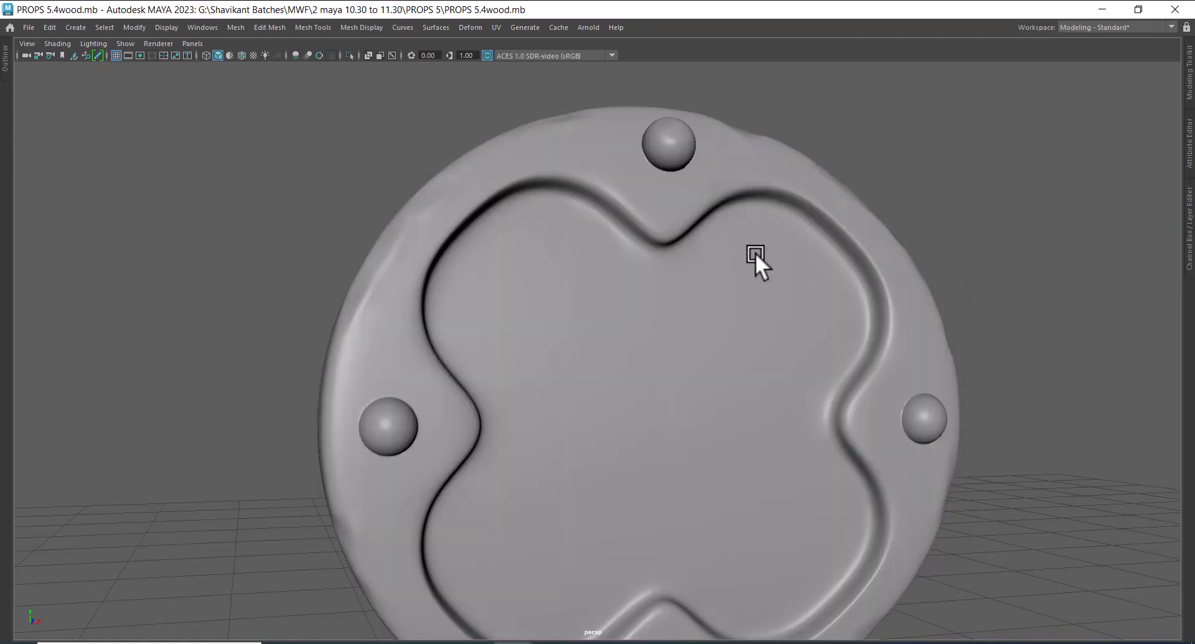
- Begin setting the project, and copy the PROPS 5 folder path from File Explorer
left_click(28, 27)
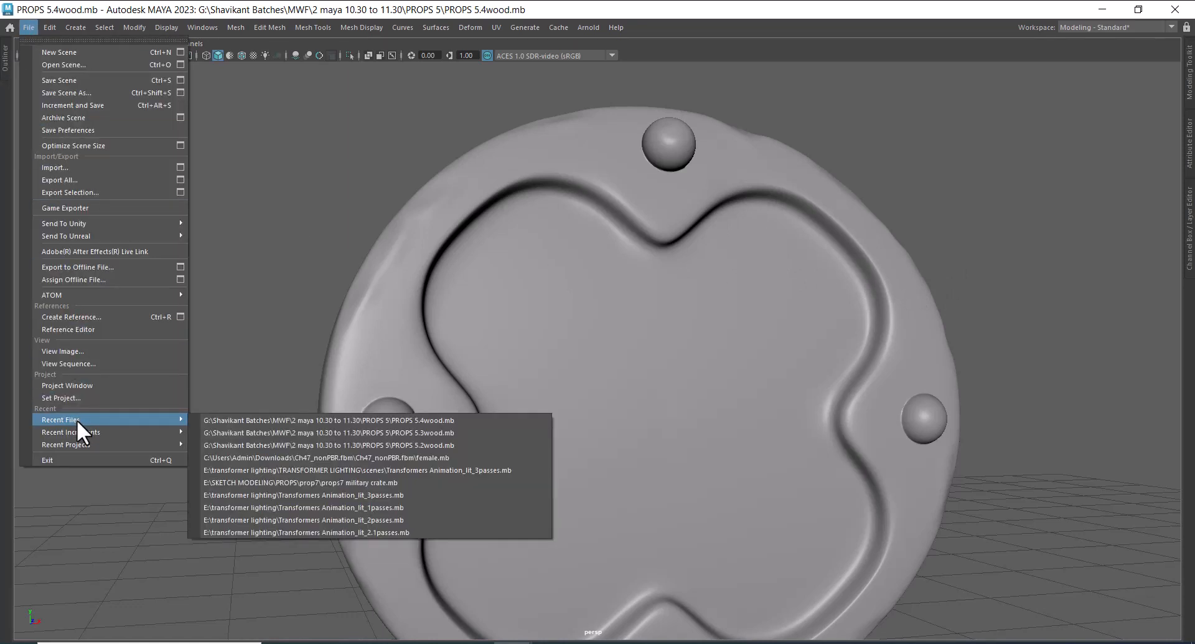
left_click(81, 397)
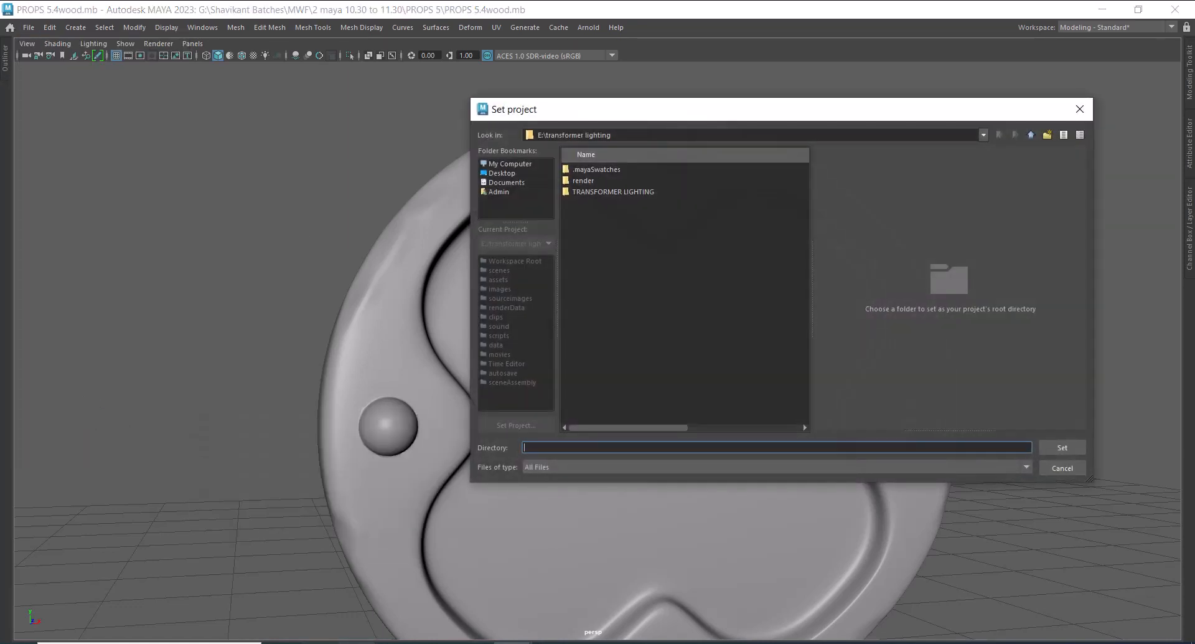
left_click(358, 642)
left_click(442, 592)
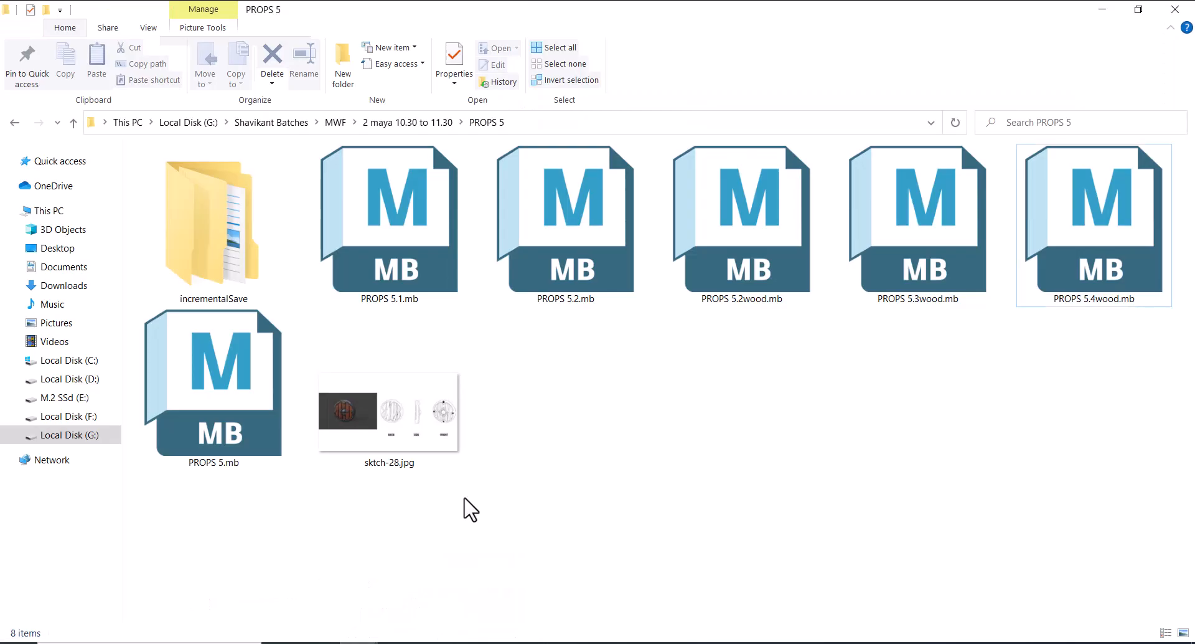
left_click(528, 123)
key("ctrl+c")
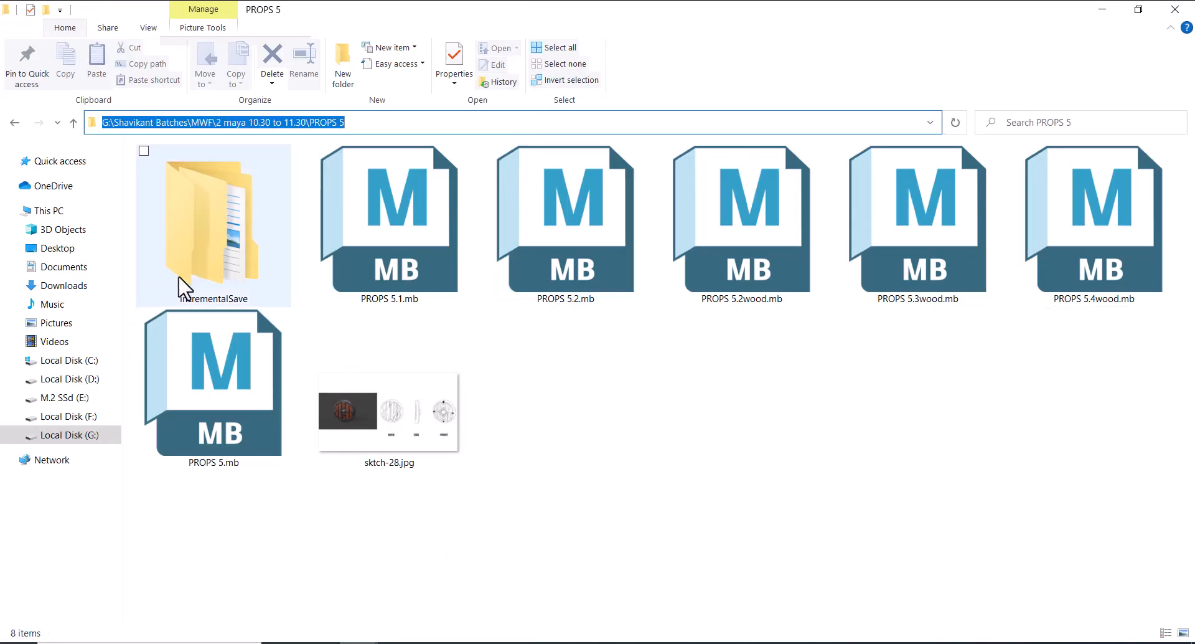
- Return to Maya, set the project to the copied PROPS 5 folder path, and create a default workspace there
left_click(1105, 10)
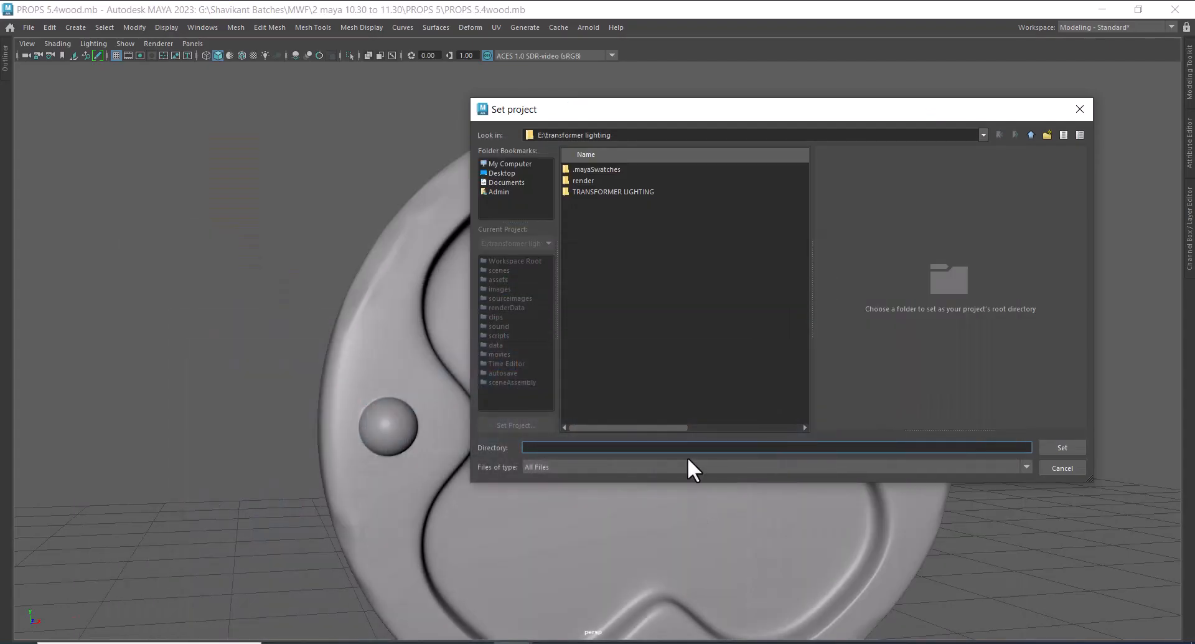
key("ctrl+v")
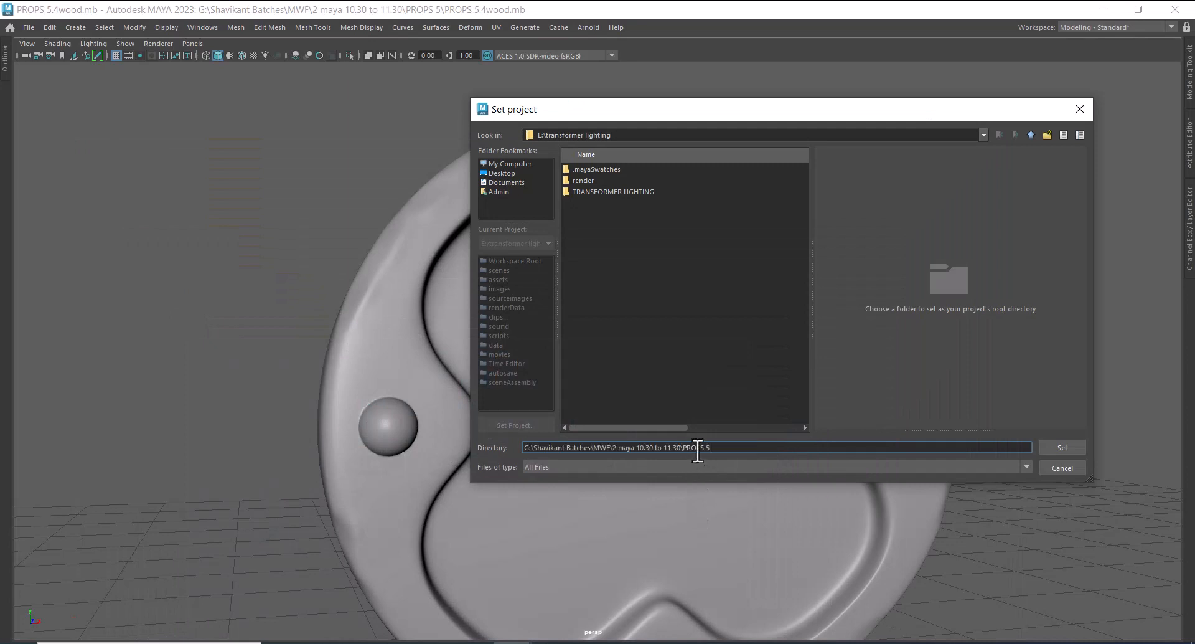
left_click(1056, 449)
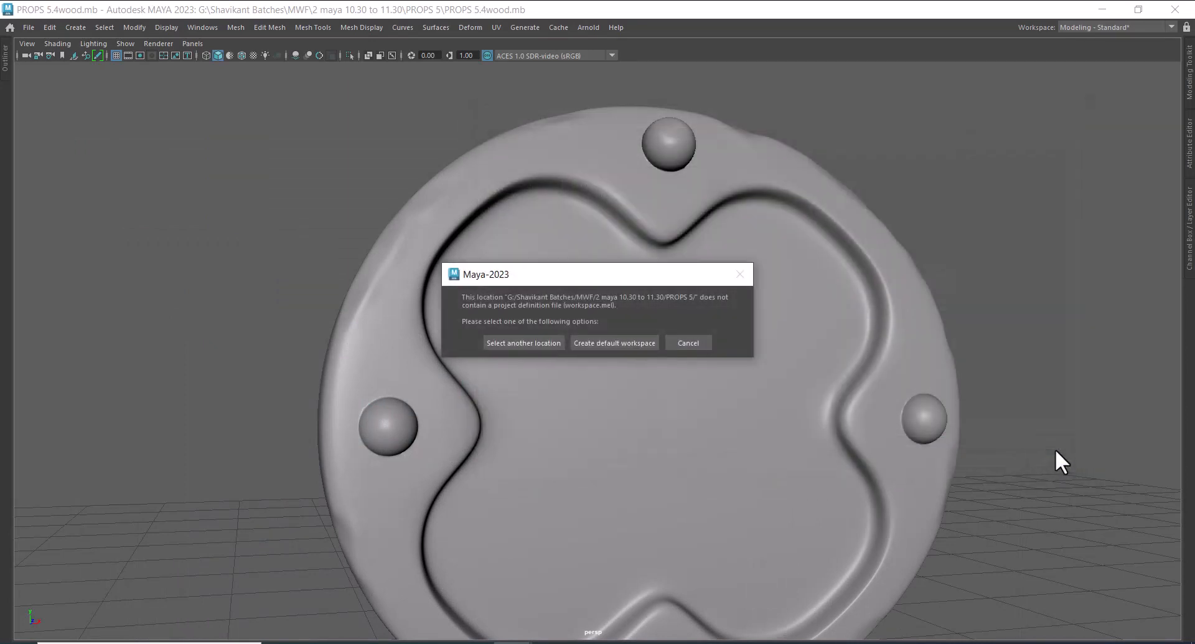
left_click(595, 342)
- Check the PROPS 5 folder in File Explorer, then accept the default primary locations in Maya's Project Window
scroll(594, 343, "down", 5)
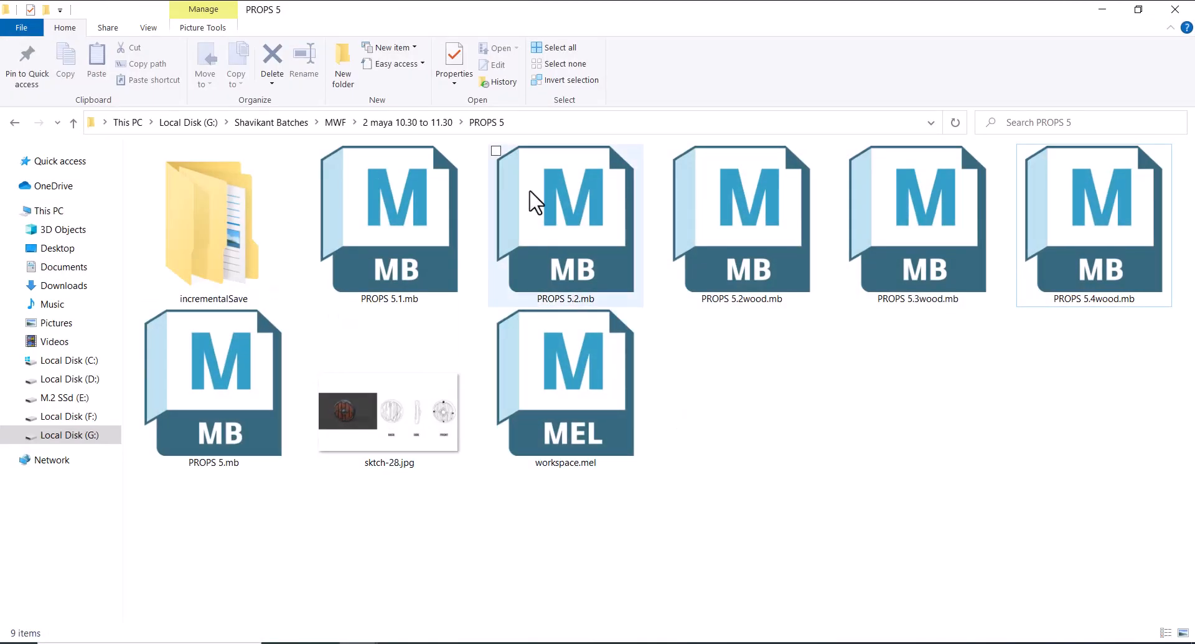
left_click(548, 126)
key("alt+Tab")
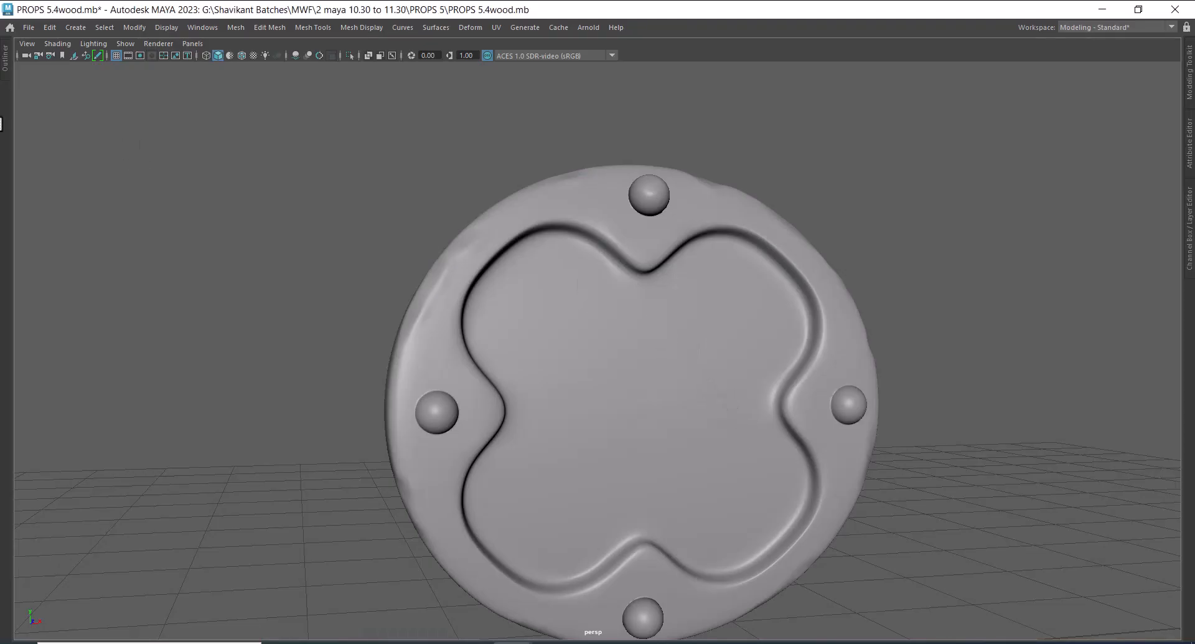
left_click(28, 27)
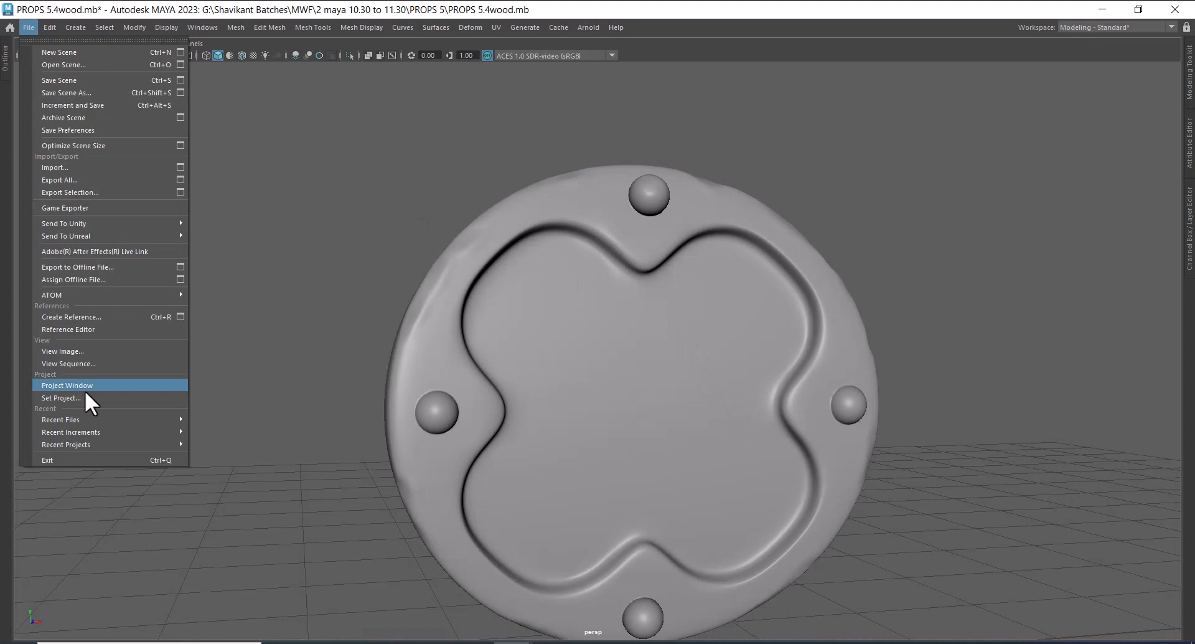
left_click(147, 387)
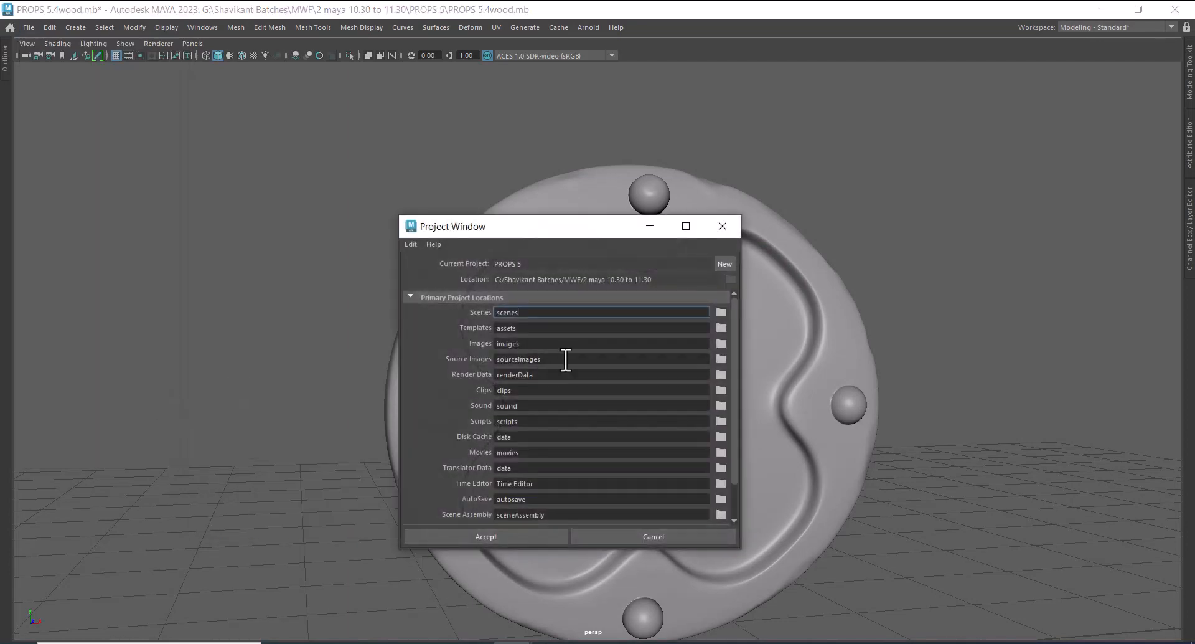
left_click(487, 536)
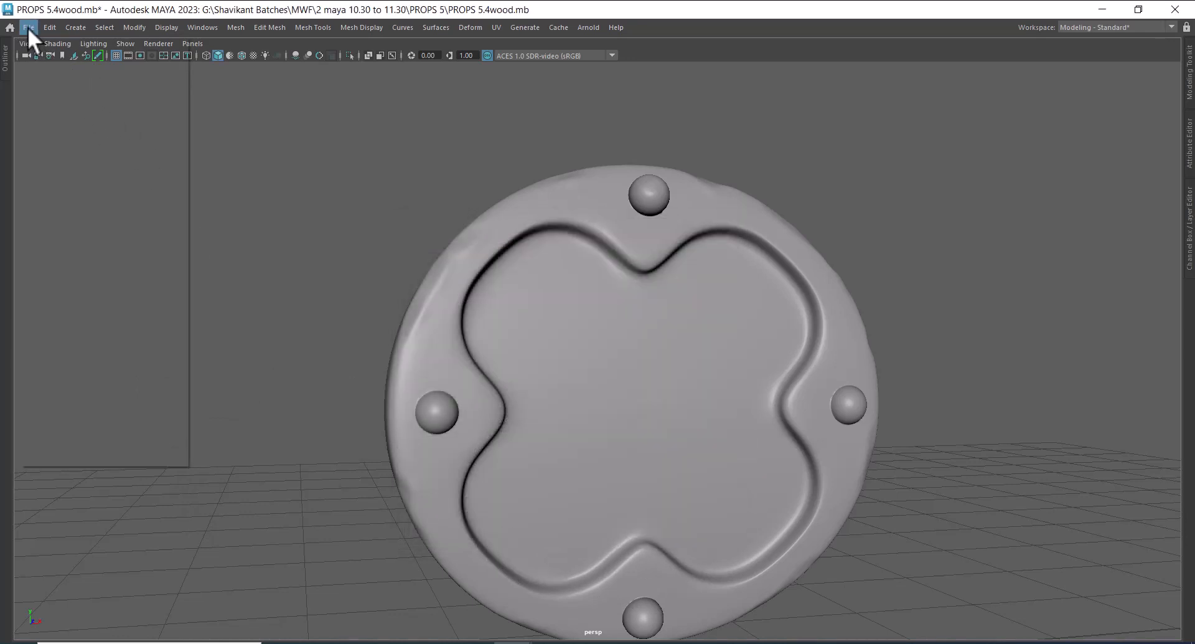
- Save the scene as PROPS 5.4wood.mb in the project's scenes folder
left_click(28, 27)
left_click(99, 91)
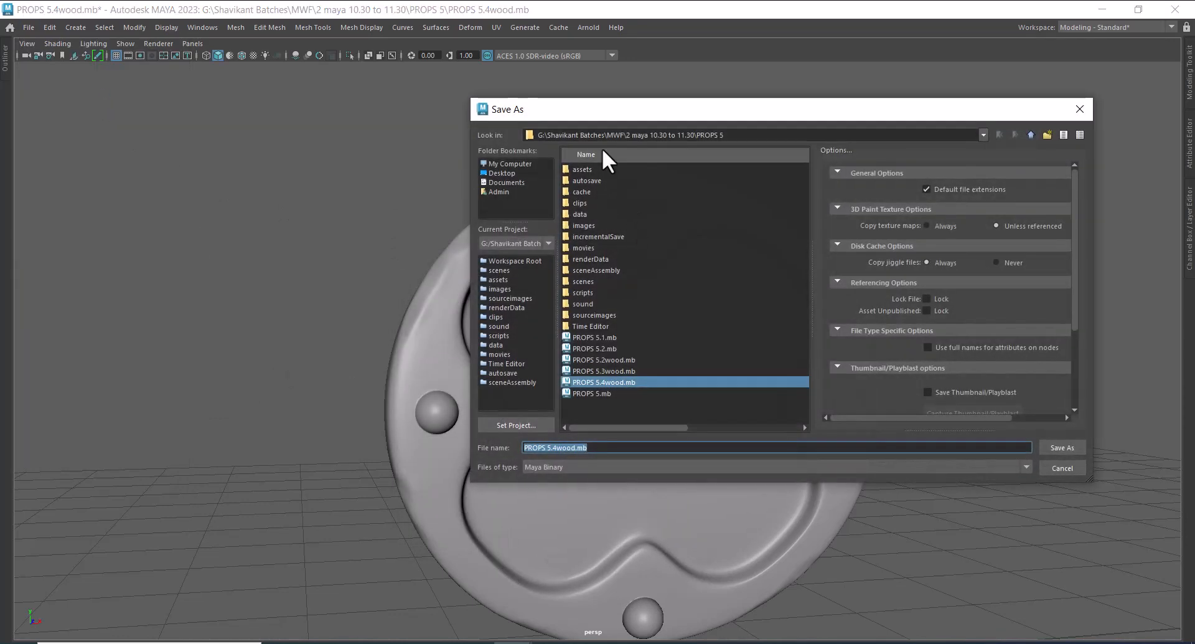
double_click(579, 283)
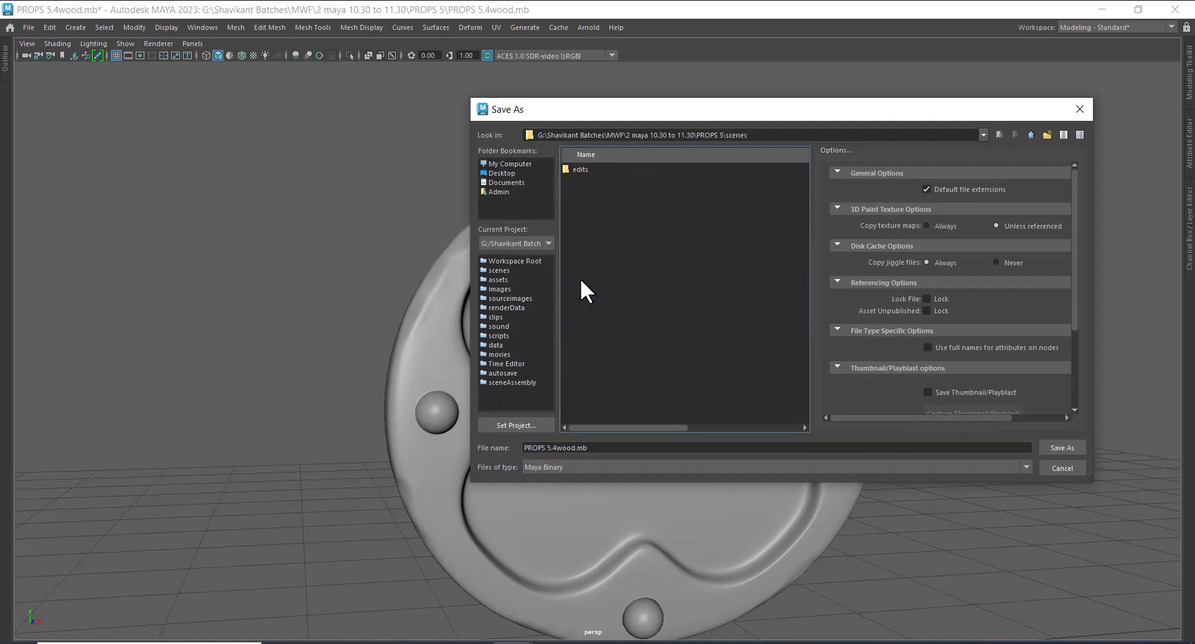
left_click(1062, 447)
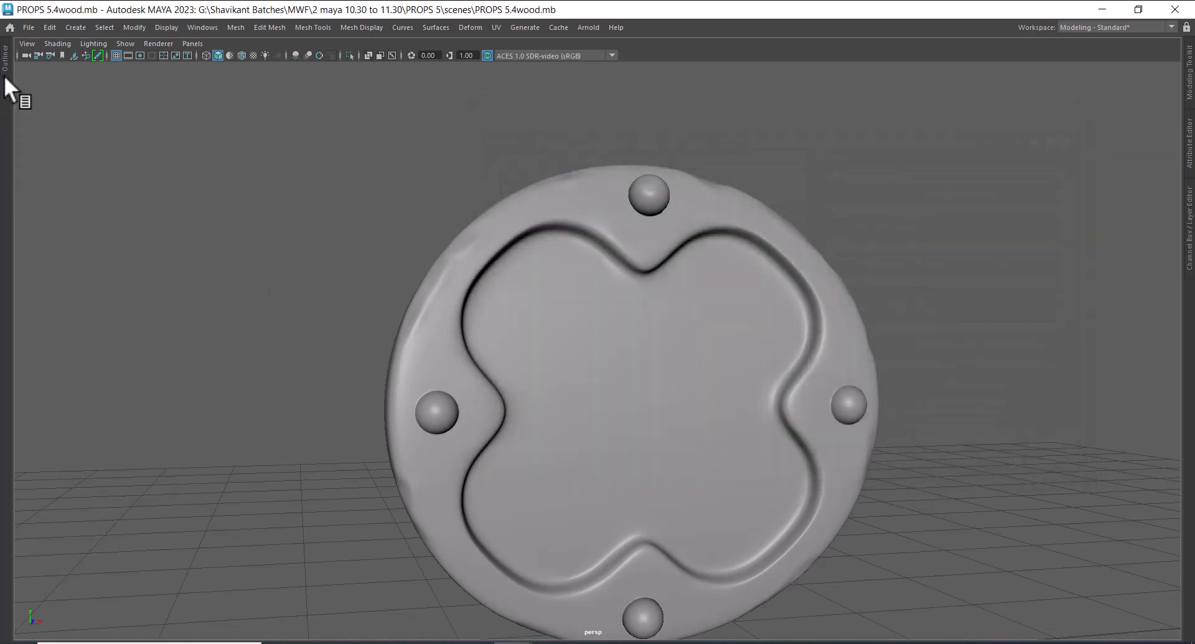
- Open the Save Scene options and save the scene again with them
left_click(32, 30)
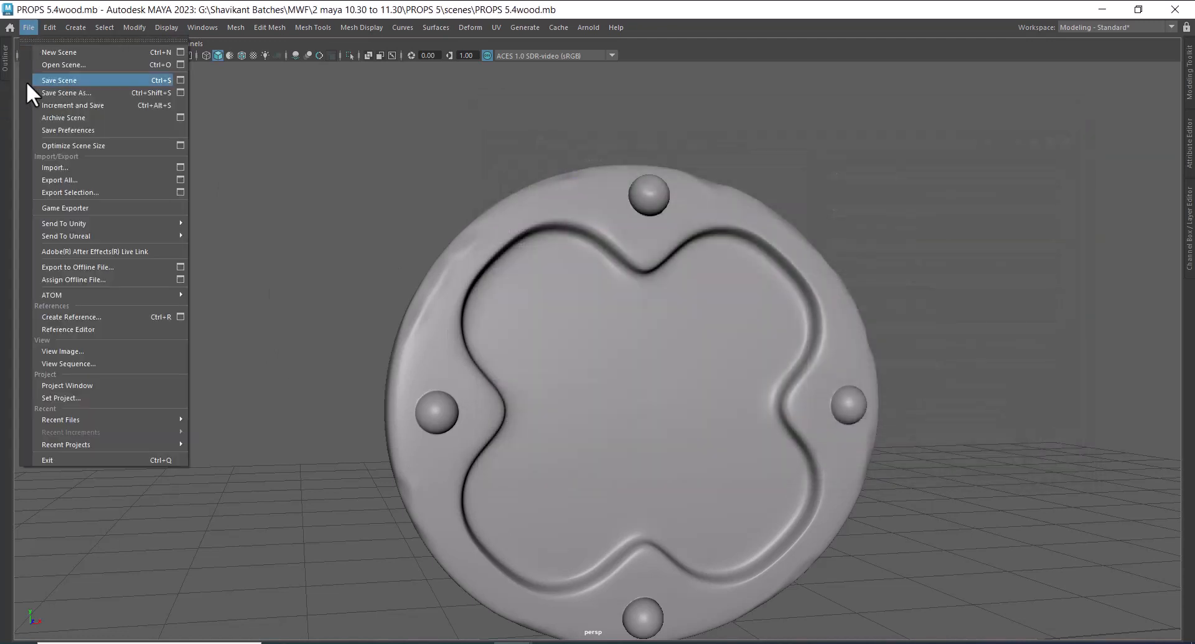
left_click(178, 80)
left_click(890, 408)
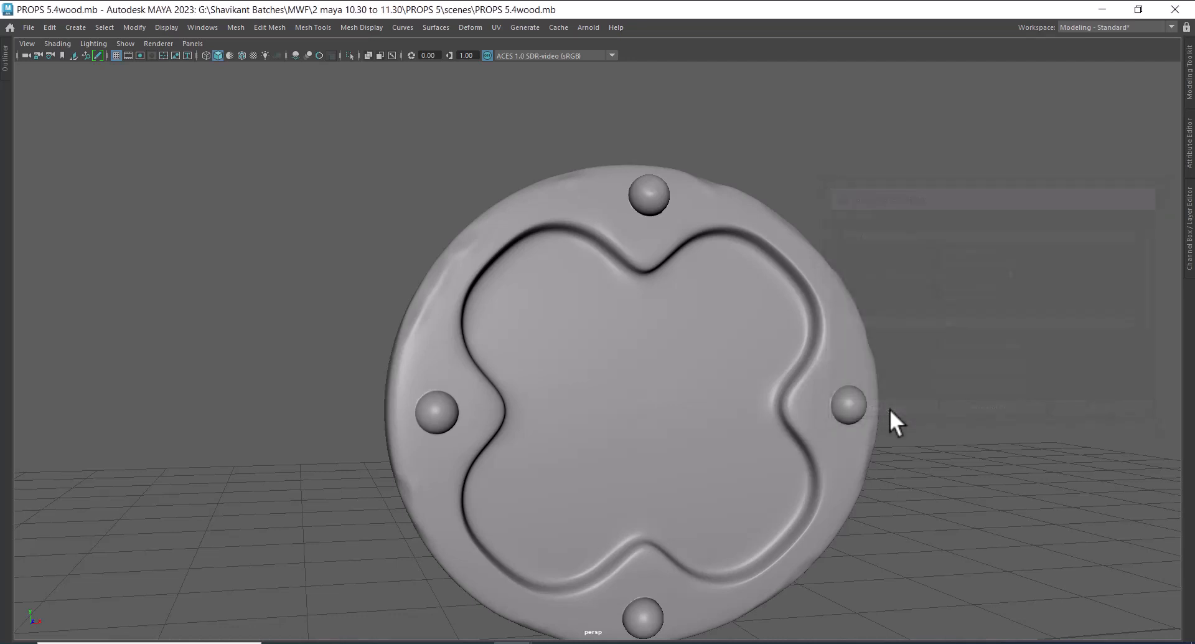
- Select the shield rim mesh, activate the Sculpt Tool on it, and switch to the Flatten brush
left_click_drag(803, 387, 843, 315, "alt")
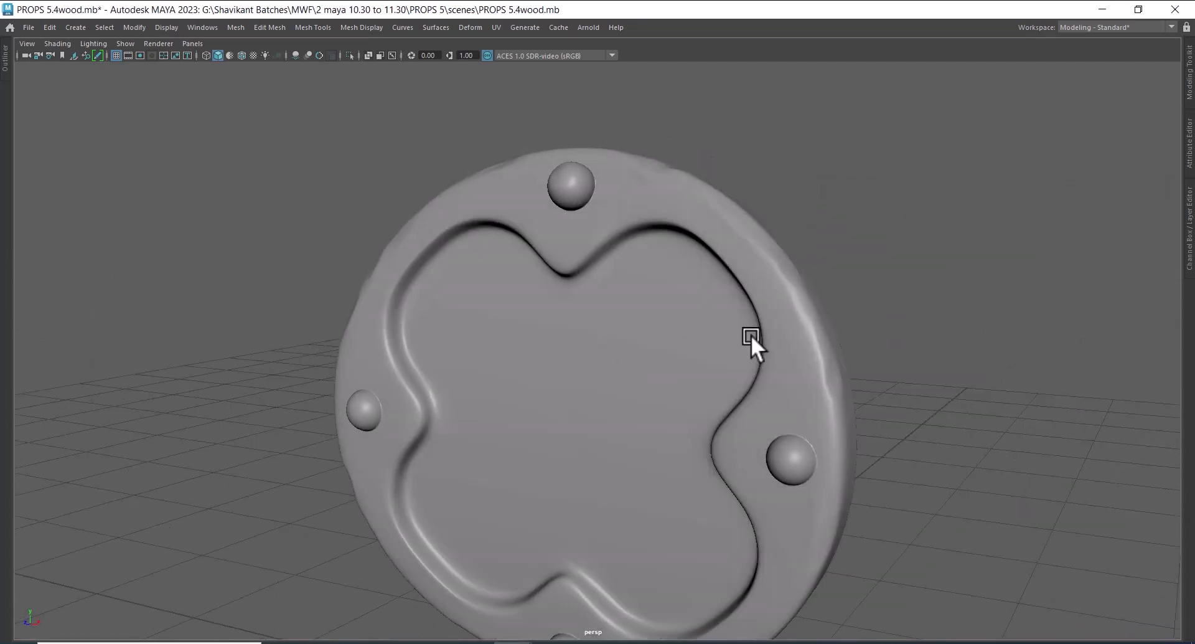
left_click(751, 334)
left_click(863, 242)
left_click(749, 298)
right_click(881, 236, "shift")
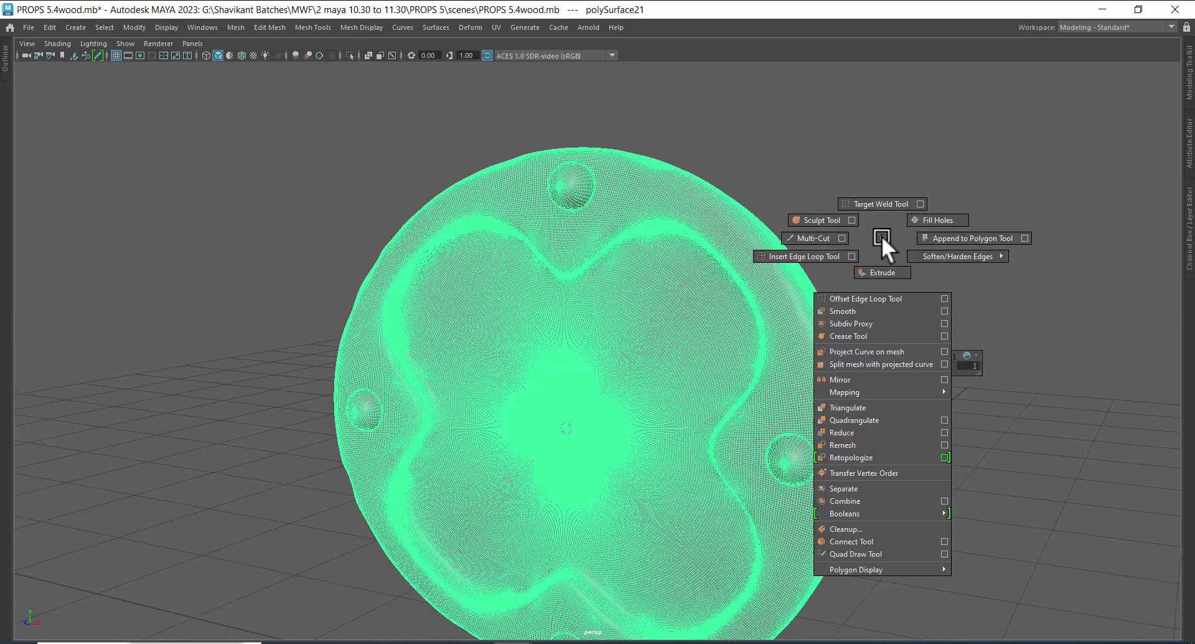
right_click_drag(793, 215, 793, 215, "shift")
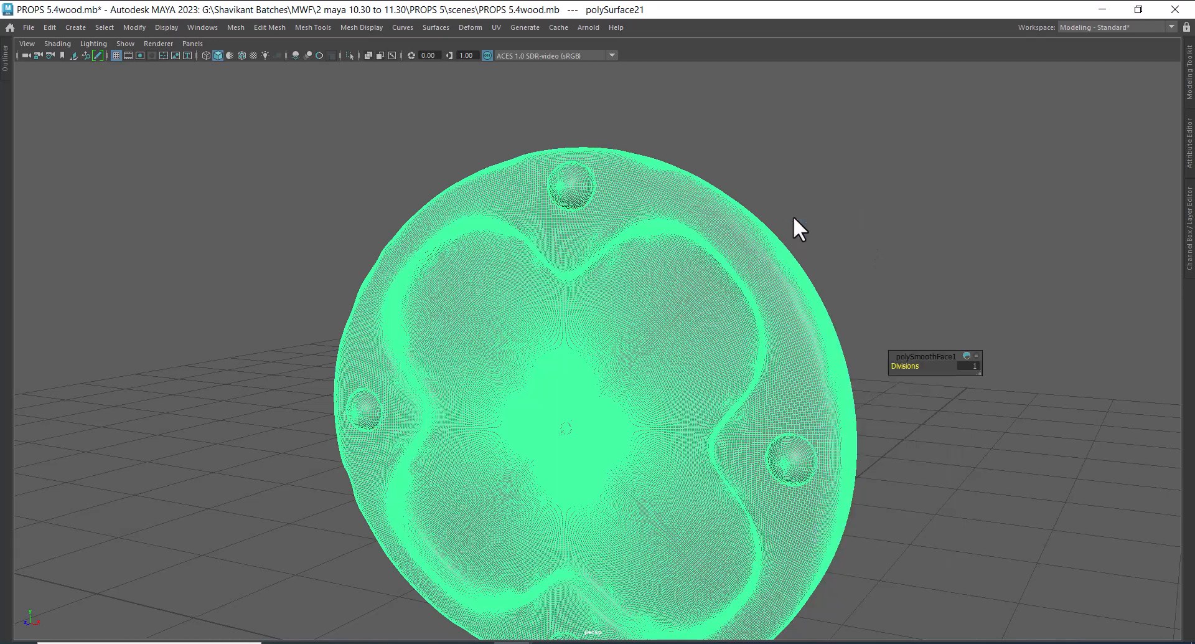
mouse_move(850, 247)
left_mouse_down("alt")
mouse_move(848, 209)
mouse_move(849, 260)
left_mouse_up("alt")
right_click(881, 207, "shift")
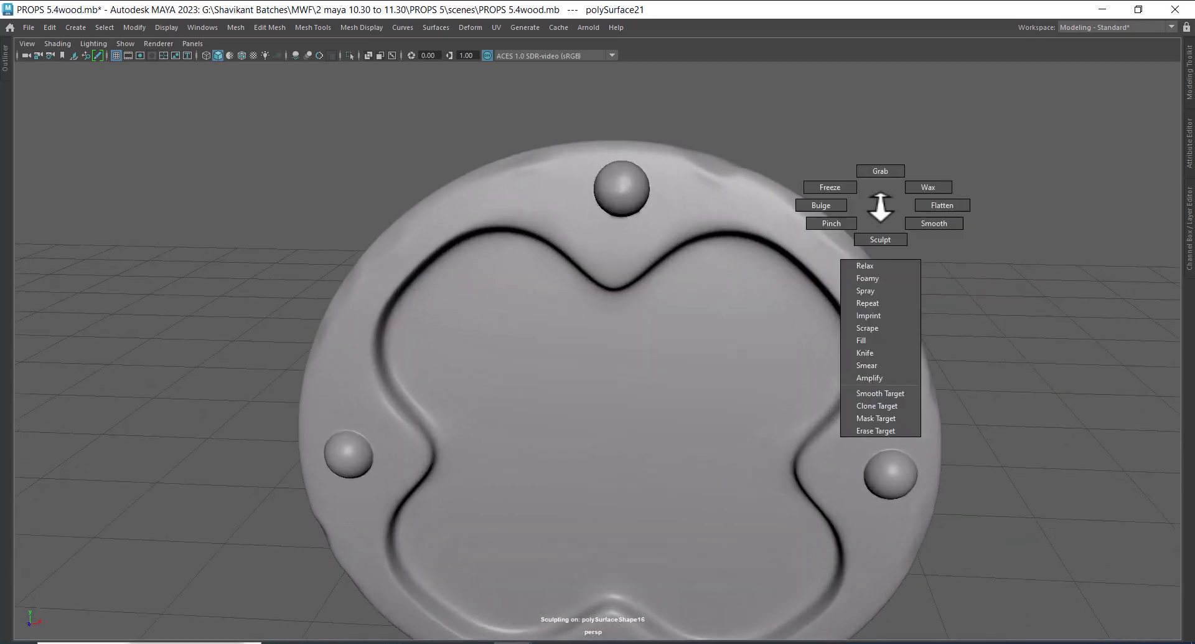
left_click(940, 206)
- Flatten irregular worn patches into the outer edge of the shield rim
left_click_drag(771, 214, 814, 224, "alt")
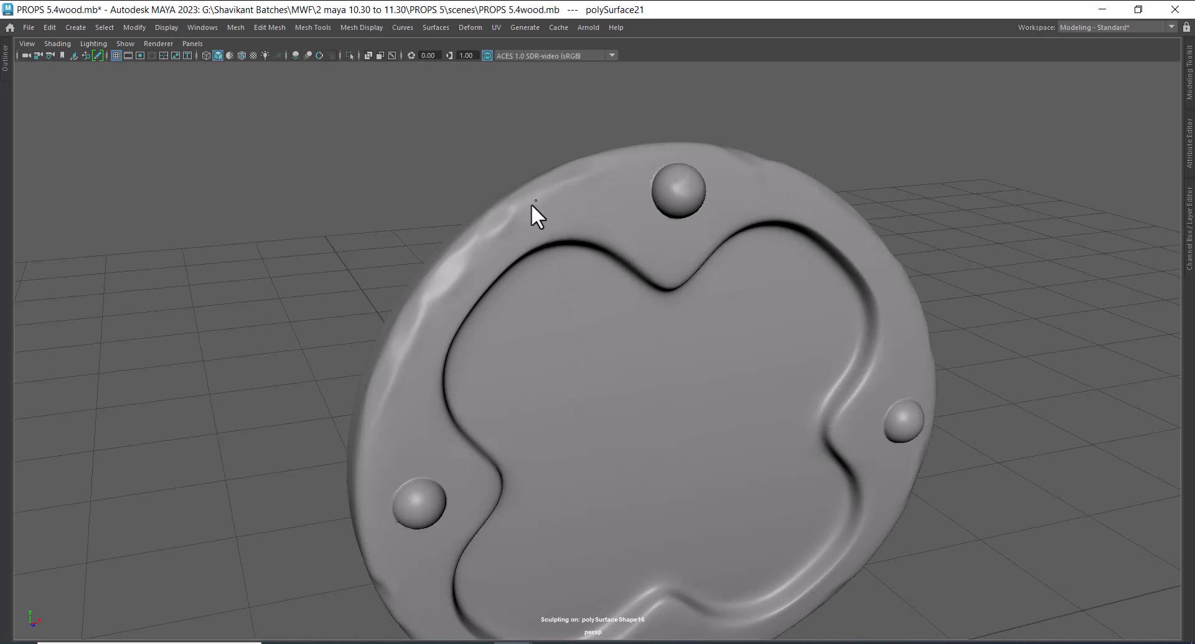
left_click_drag(379, 460, 406, 372, "alt")
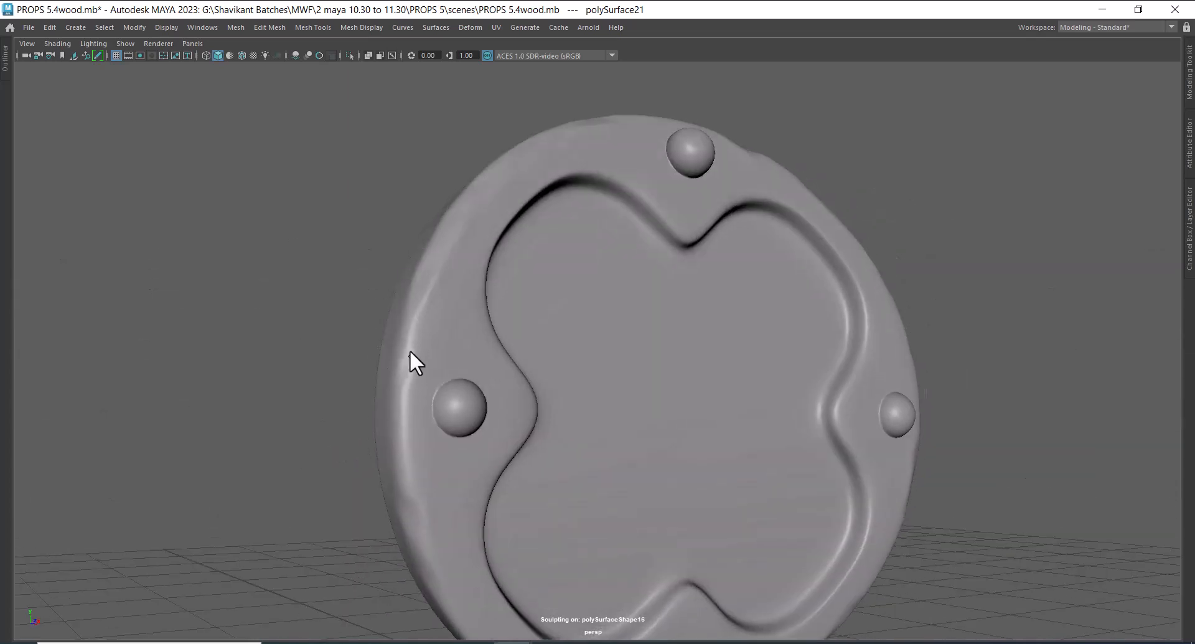
left_click_drag(411, 526, 348, 391, "alt")
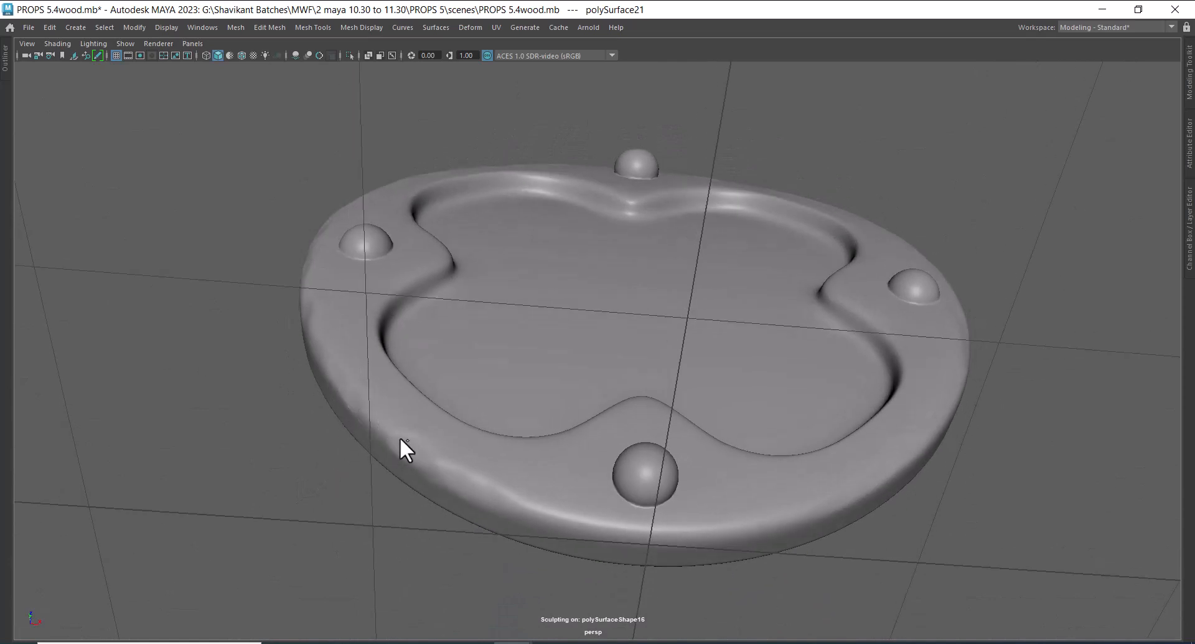
left_click_drag(934, 464, 985, 492, "alt")
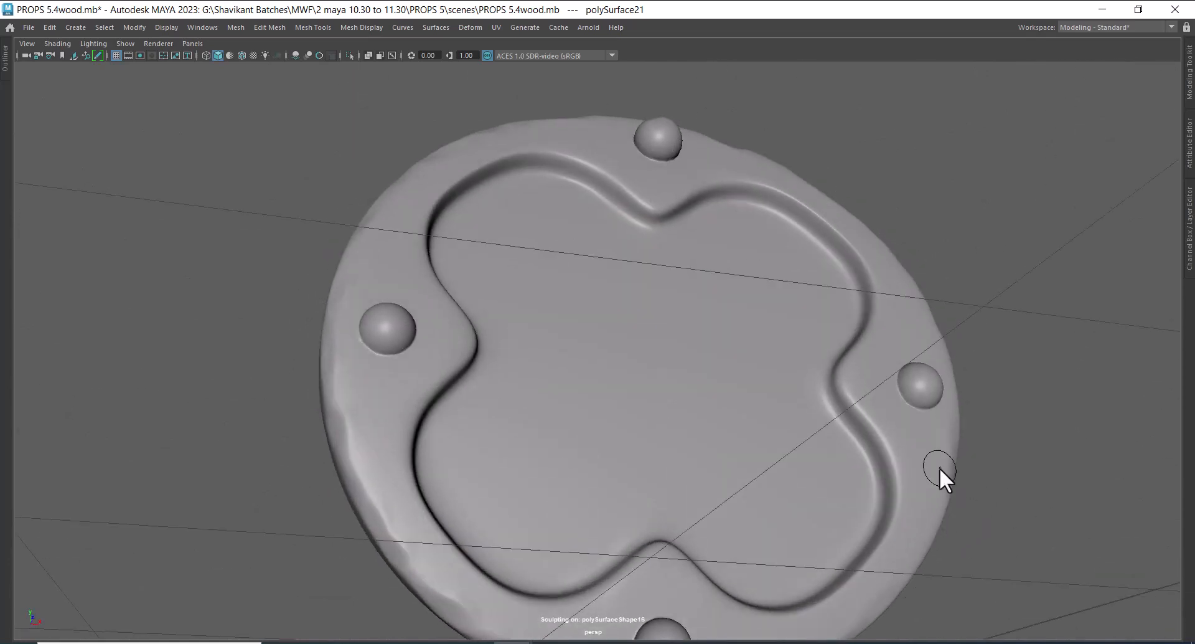
- Flatten a worn patch into the rim's inner edge, left of the lower point of the cutout
middle_click_drag(940, 468, 960, 393, "alt")
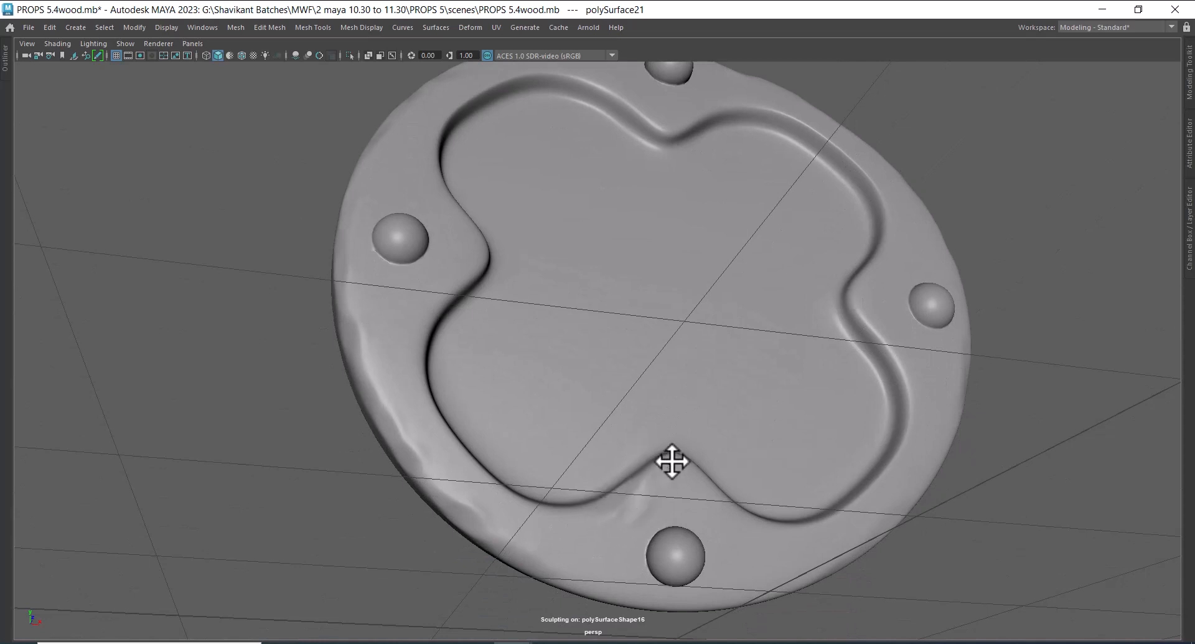
left_click_drag(673, 461, 446, 302, "alt")
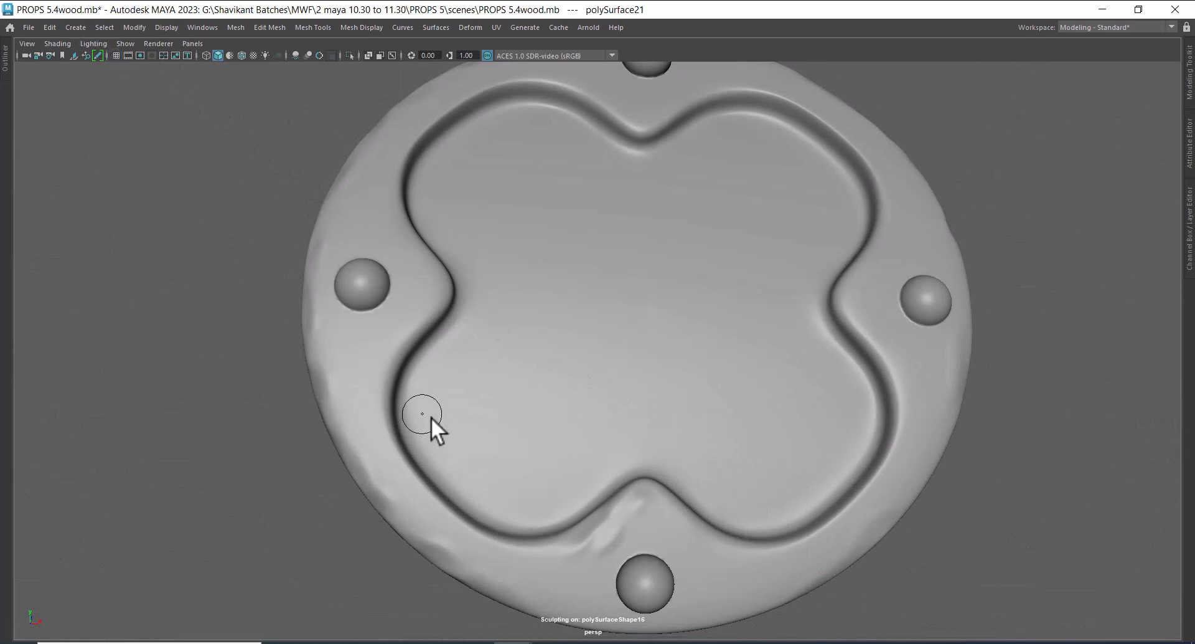
left_click_drag(431, 417, 935, 472, "alt")
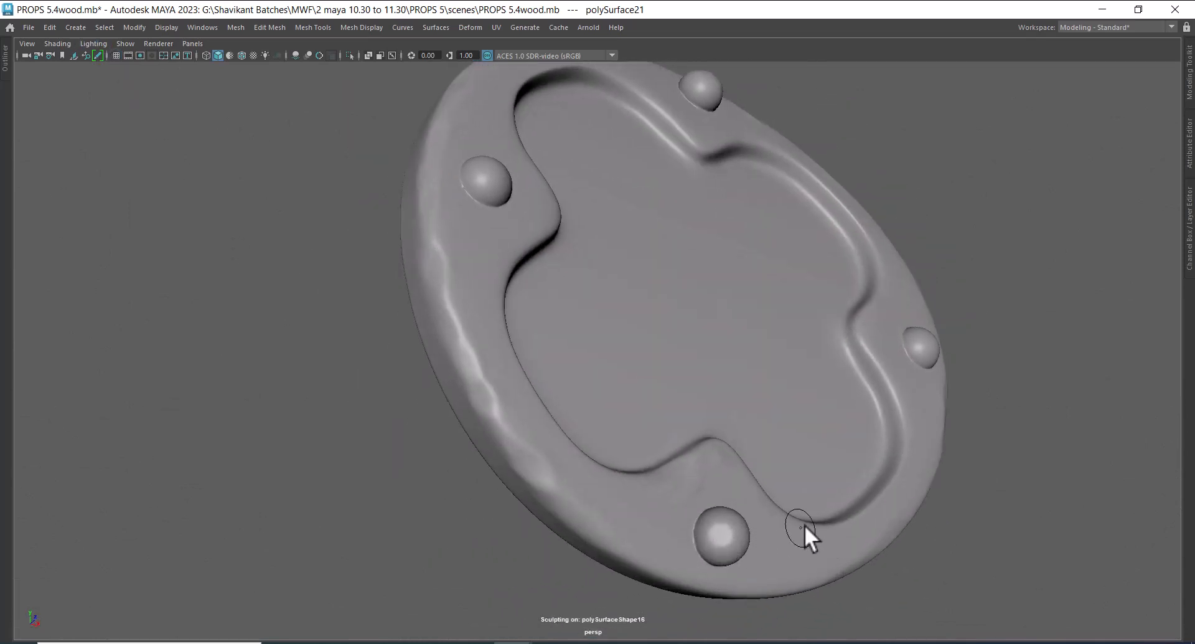
left_click_drag(806, 533, 985, 443, "alt")
- Flatten uneven facets into the bottom rivet and wear down the rim's outer edge to its lower left
middle_click_drag(985, 443, 792, 299, "alt")
scroll(795, 335, "up", 4)
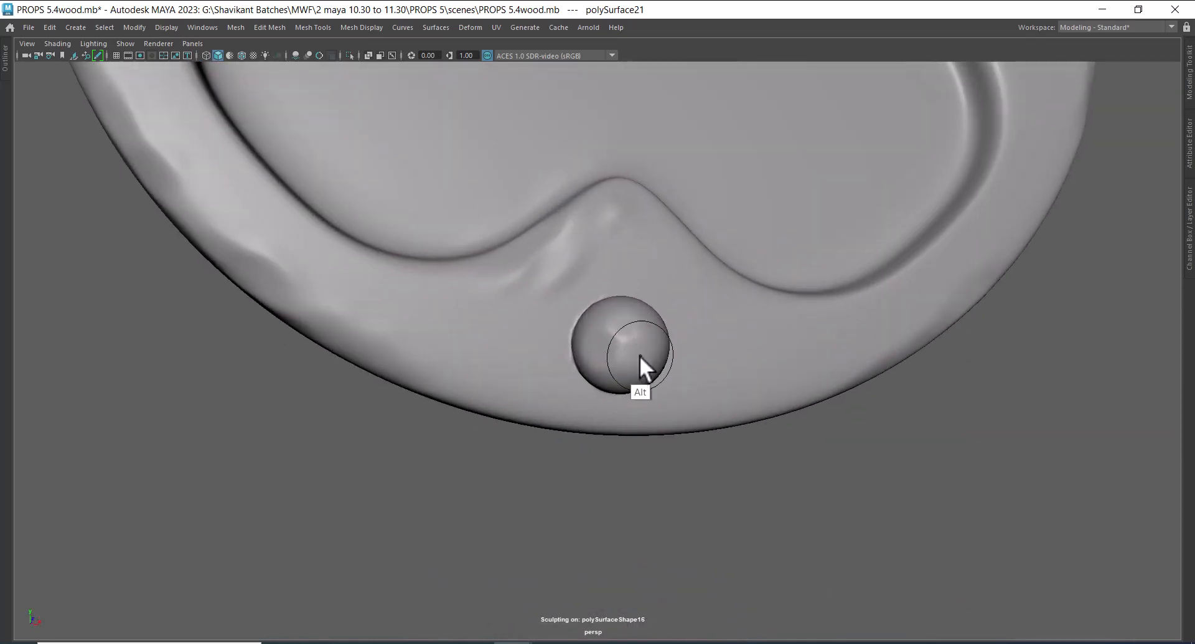
mouse_move(640, 354)
left_mouse_down("alt")
mouse_move(618, 344)
mouse_move(621, 354)
left_mouse_up("alt")
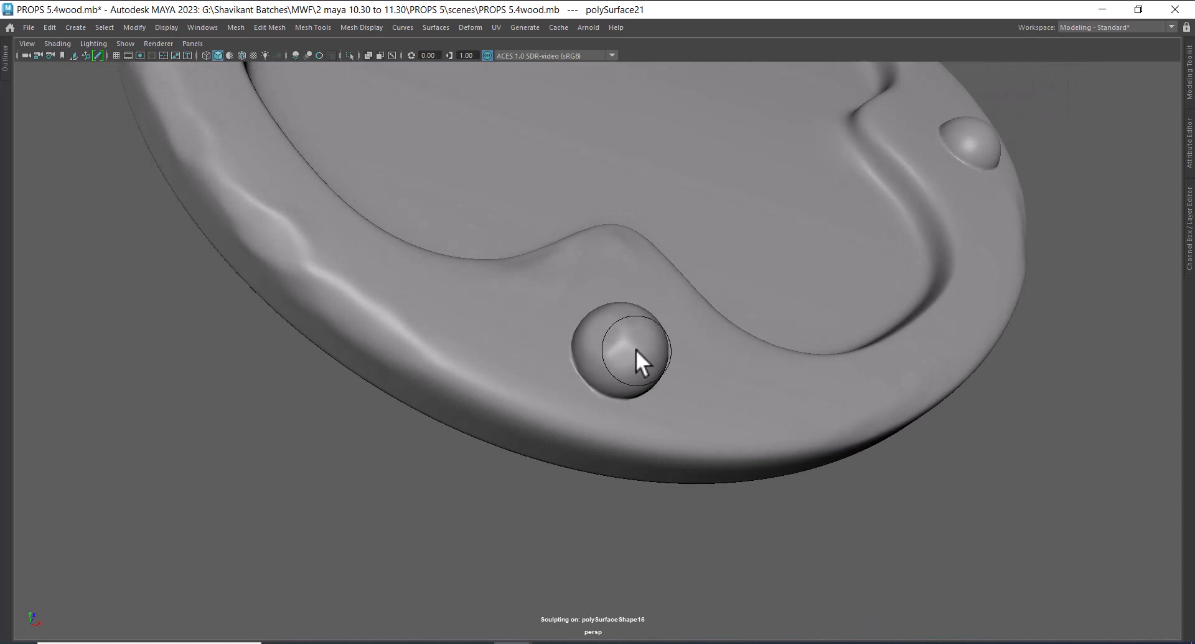
mouse_move(647, 361)
left_mouse_down("alt")
mouse_move(637, 349)
mouse_move(644, 366)
left_mouse_up("alt")
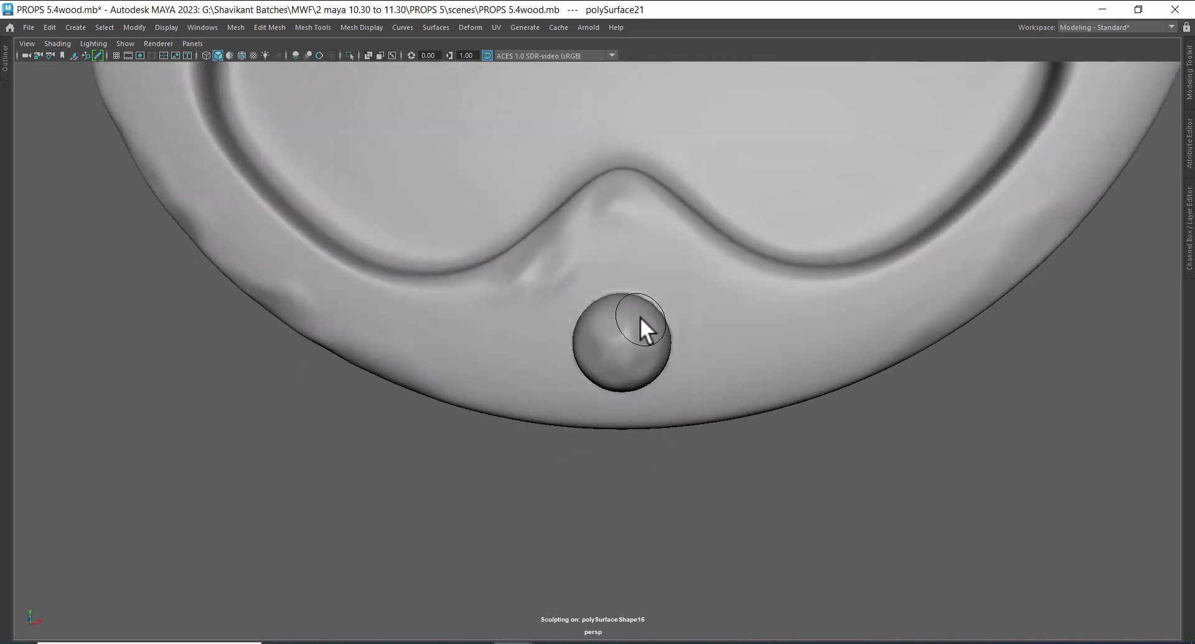
mouse_move(623, 305)
left_mouse_down("alt")
mouse_move(637, 312)
mouse_move(618, 322)
left_mouse_up("alt")
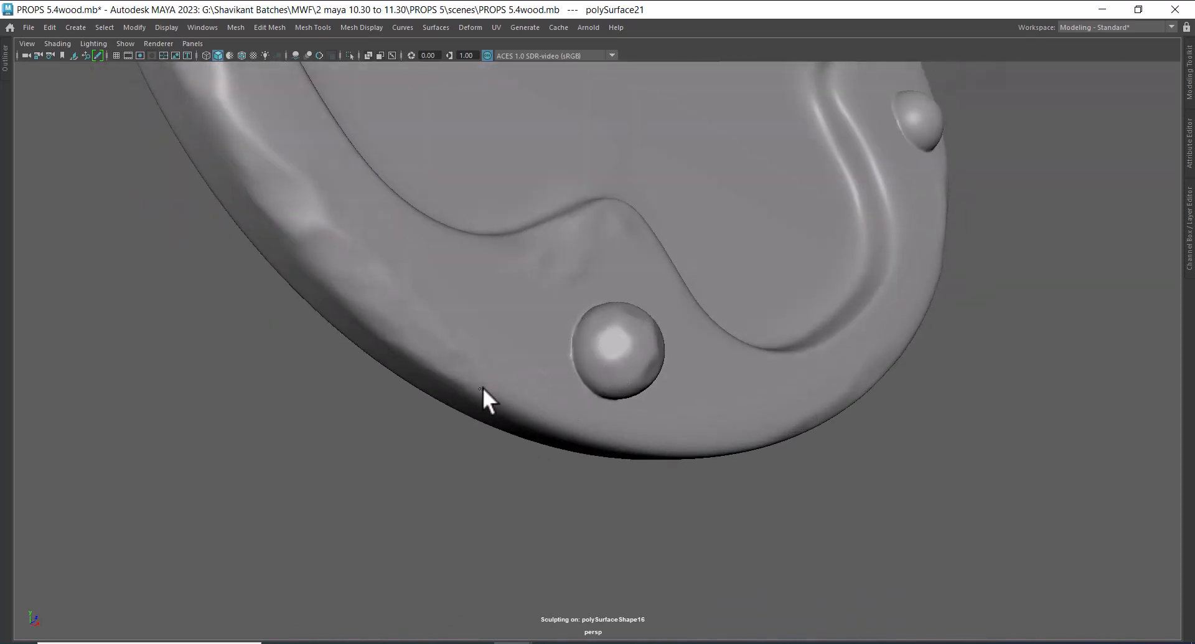
left_click_drag(483, 387, 577, 434, "alt")
middle_click_drag(745, 403, 878, 510, "alt")
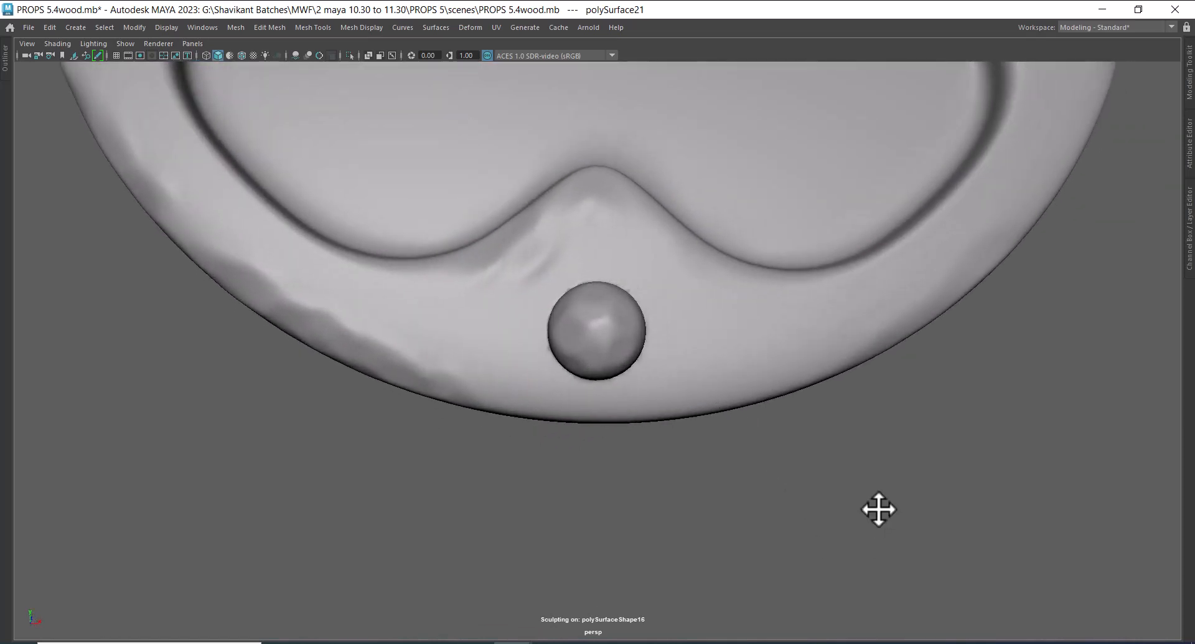
- Flatten uneven facets into the right rivet of the shield
middle_click_drag(990, 153, 848, 585, "alt")
left_click_drag(940, 421, 902, 442, "alt")
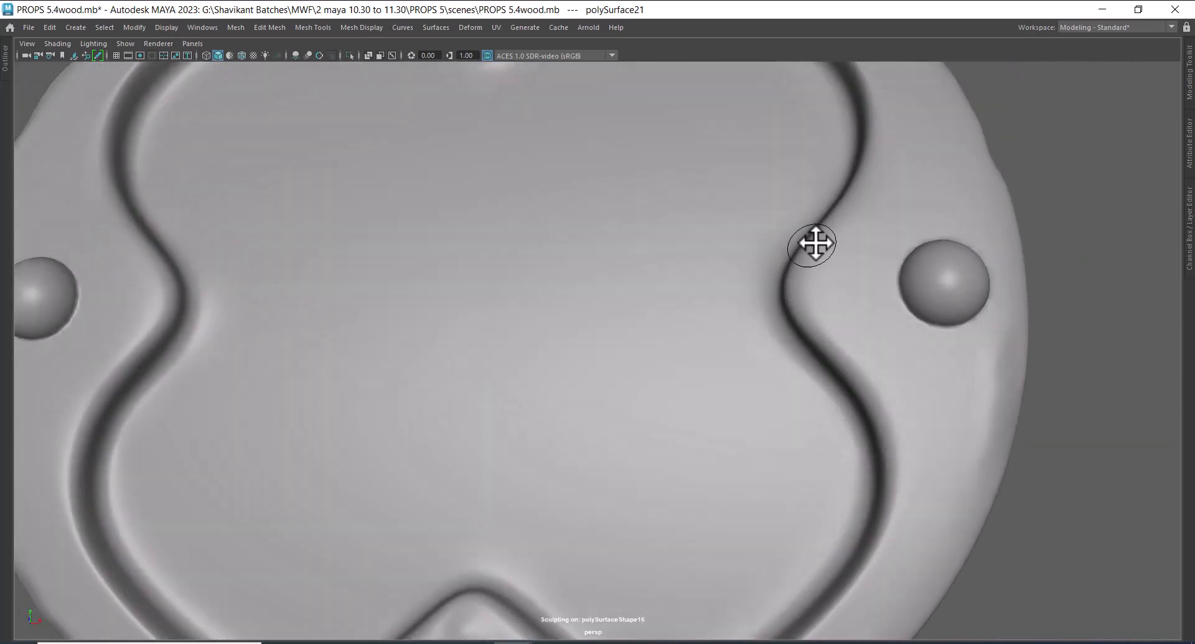
mouse_move(953, 301)
left_mouse_down("alt")
mouse_move(971, 328)
mouse_move(1010, 283)
mouse_move(1030, 280)
mouse_move(1007, 256)
mouse_move(959, 260)
mouse_move(1016, 277)
mouse_move(984, 309)
left_mouse_up("alt")
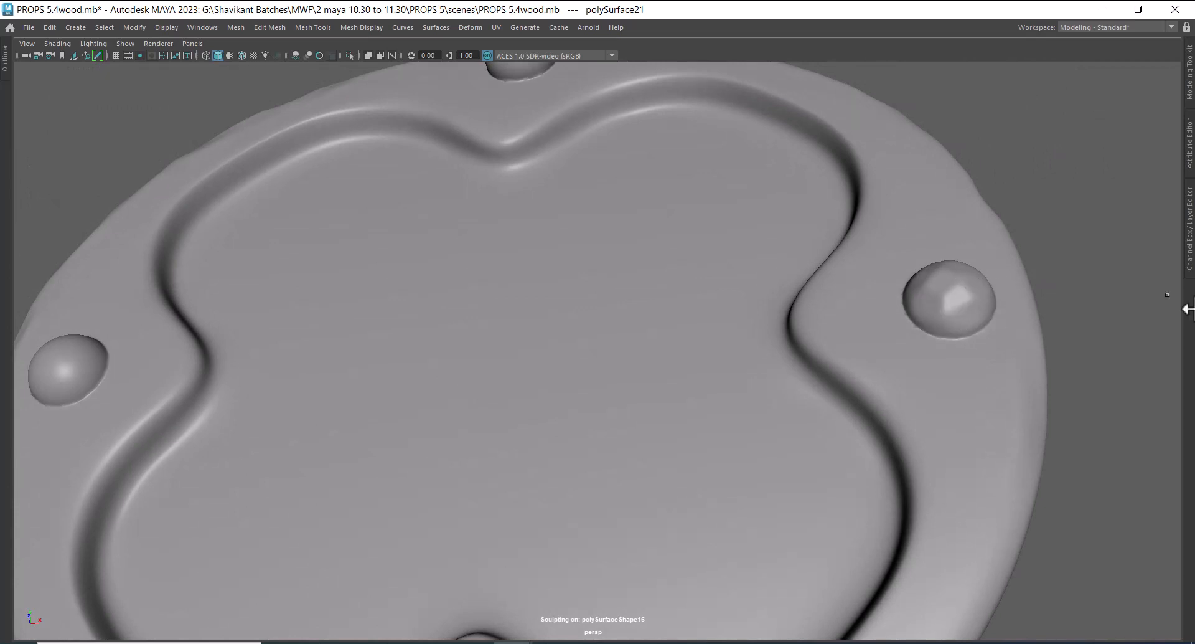
- Flatten uneven facets into the left rivet of the shield
scroll(307, 330, "down", 3)
left_click_drag(307, 331, 429, 373, "alt")
mouse_move(429, 374)
middle_mouse_down("alt")
mouse_move(473, 379)
mouse_move(448, 374)
middle_mouse_up("alt")
scroll(339, 454, "up", 4)
mouse_move(181, 309)
left_mouse_down()
mouse_move(119, 286)
mouse_move(170, 318)
mouse_move(155, 299)
left_mouse_up()
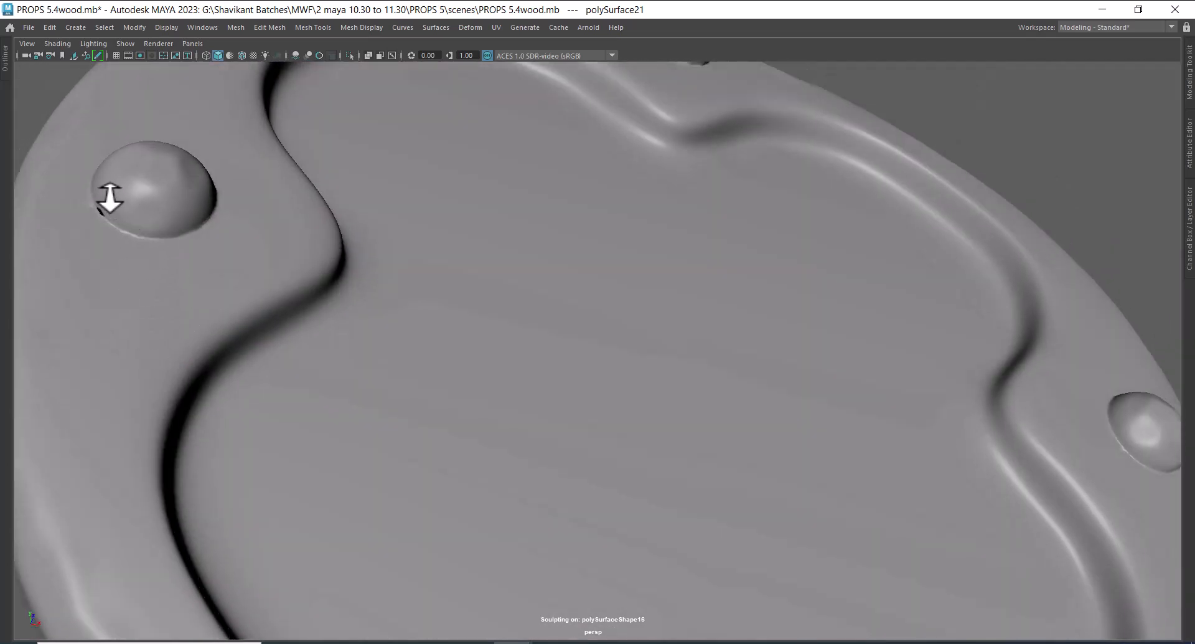
left_click_drag(192, 207, 232, 266, "alt")
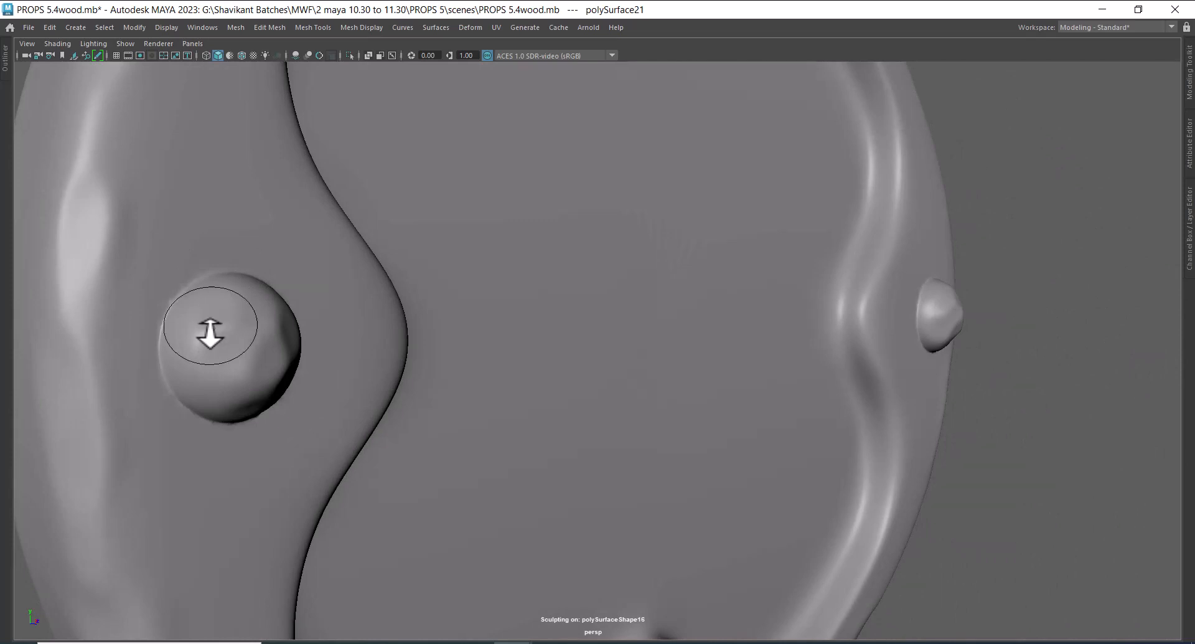
left_click_drag(203, 400, 192, 388)
scroll(520, 363, "down", 6)
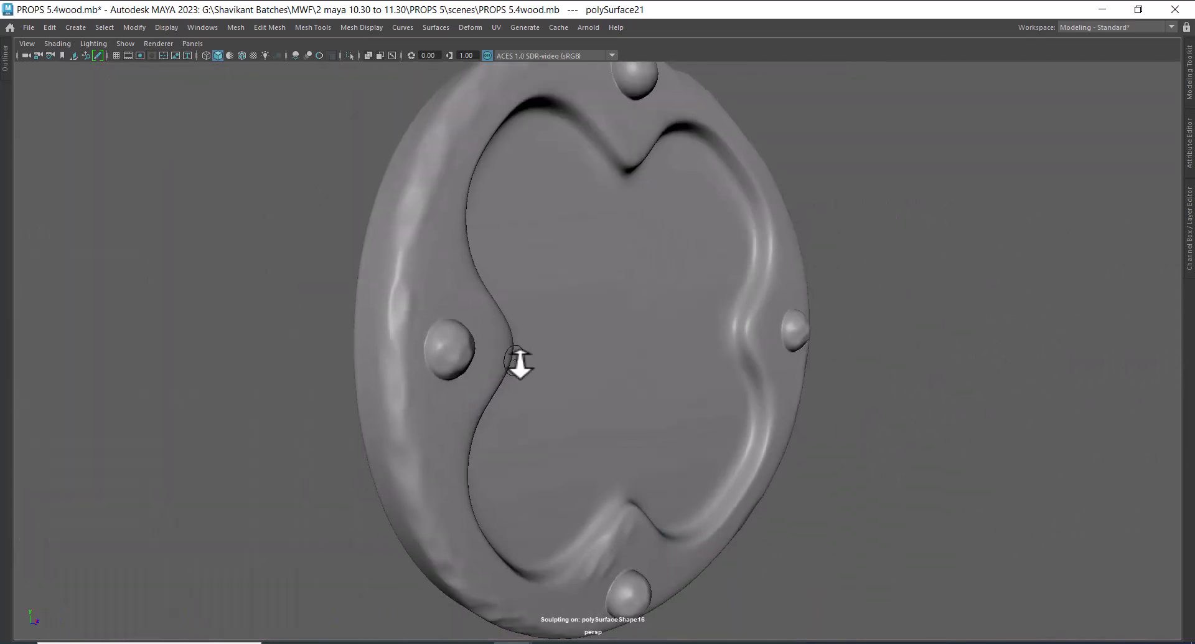
- Flatten uneven facets into the top rivet of the shield
middle_click_drag(631, 227, 550, 371, "alt")
left_click_drag(550, 371, 558, 403, "alt")
scroll(491, 403, "up", 5)
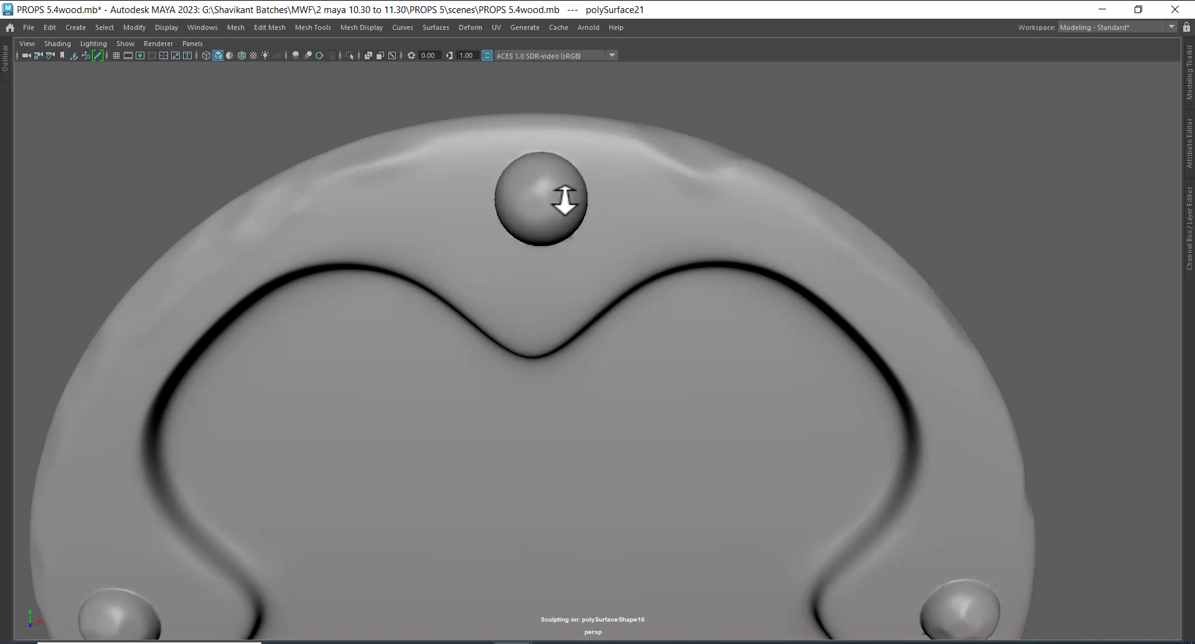
mouse_move(542, 206)
left_mouse_down("alt")
mouse_move(485, 221)
mouse_move(520, 214)
mouse_move(520, 262)
left_mouse_up("alt")
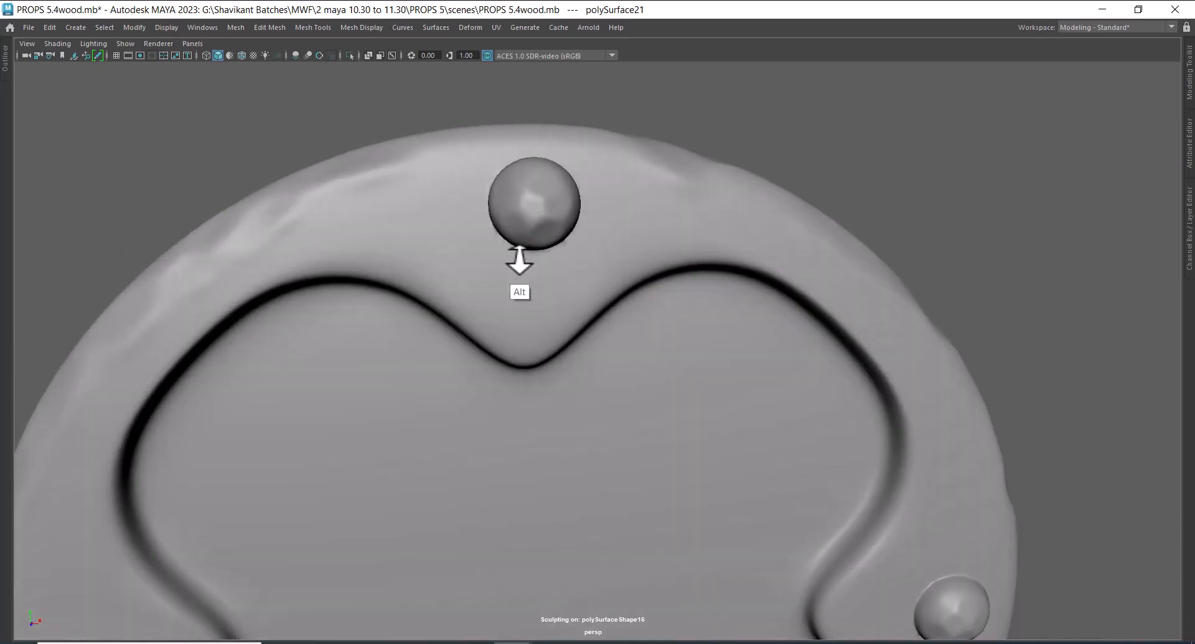
- Flatten worn chips along the rim's inner edge, from the top point around the upper left lobe
left_click_drag(604, 307, 614, 246, "alt")
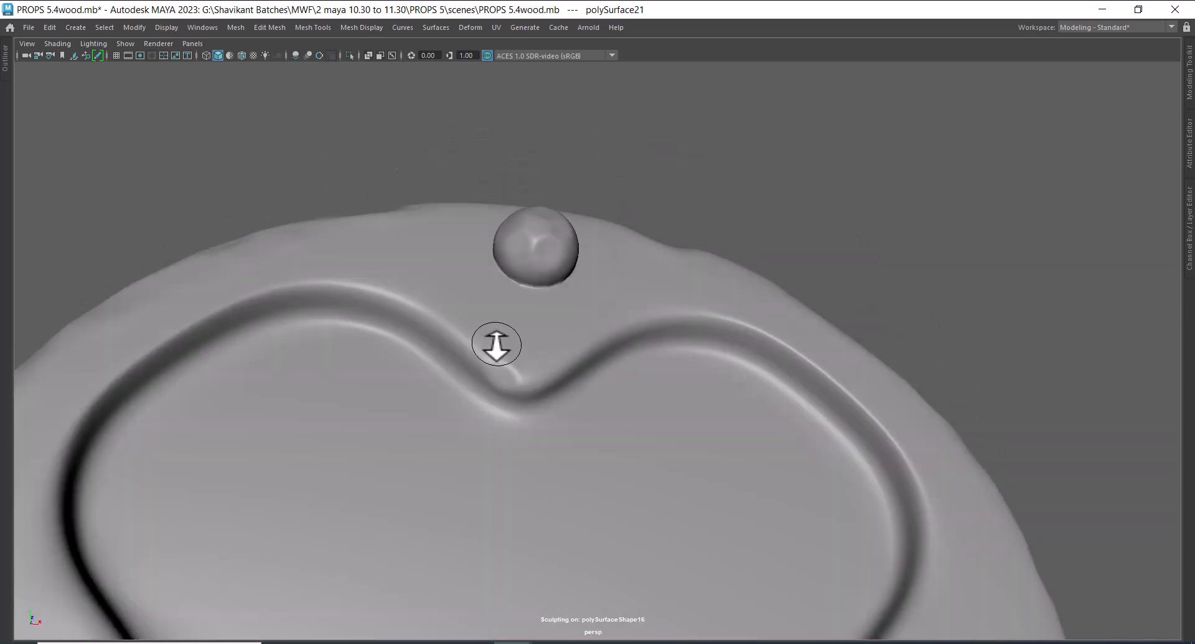
mouse_move(497, 344)
left_mouse_down()
mouse_move(330, 288)
mouse_move(283, 290)
left_mouse_up()
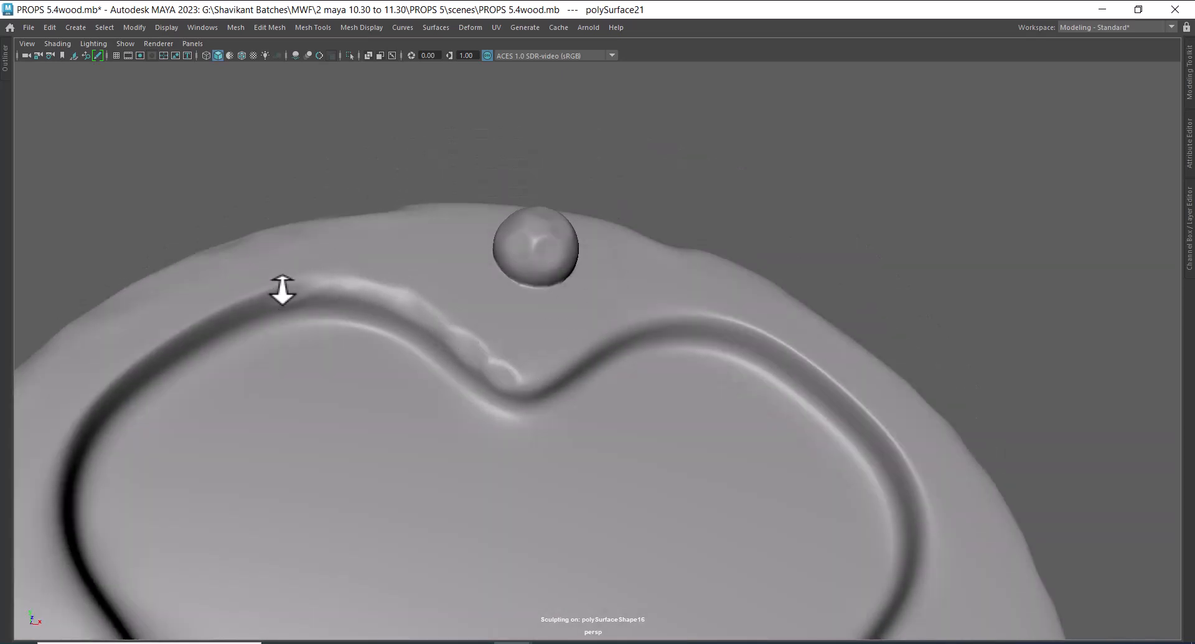
left_click_drag(188, 309, 144, 361)
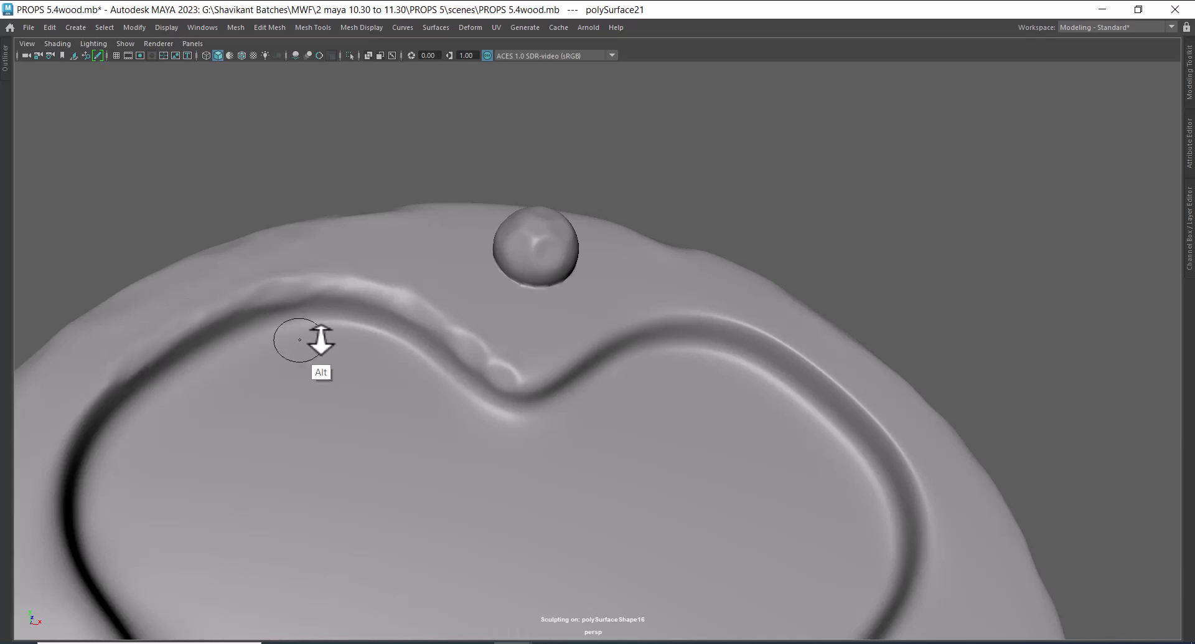
- Flatten worn chips along the rim's inner edge, from the top point around the upper right lobe
left_click_drag(588, 311, 597, 360, "alt")
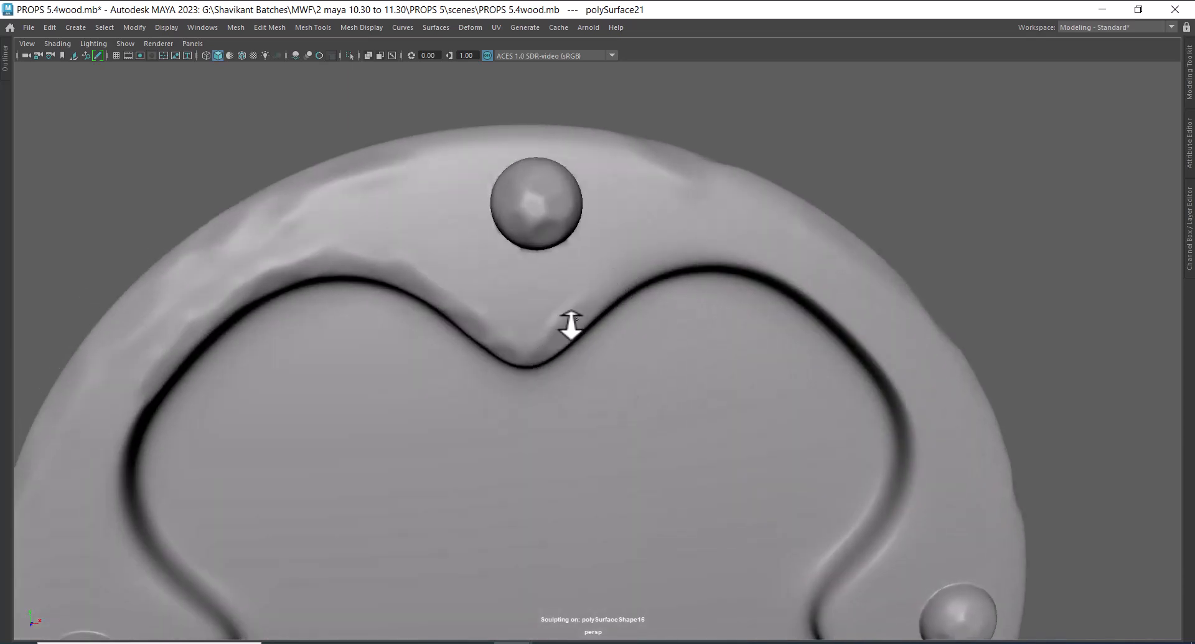
left_click_drag(590, 308, 633, 253, "alt")
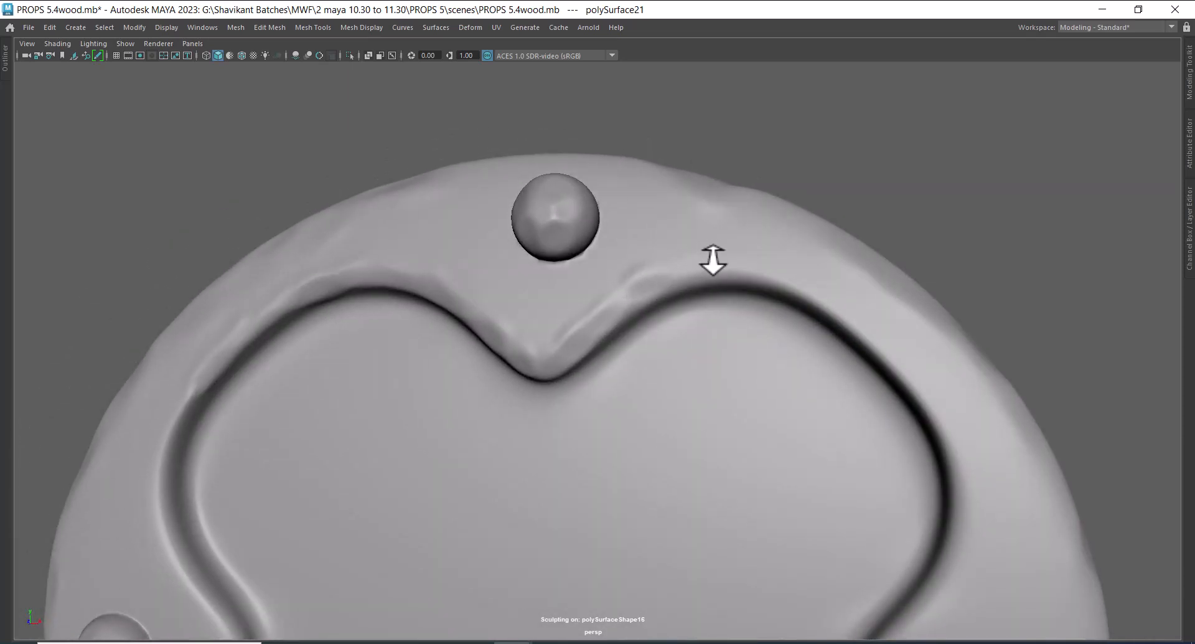
mouse_move(713, 260)
left_mouse_down()
mouse_move(648, 280)
mouse_move(688, 249)
mouse_move(576, 314)
left_mouse_up()
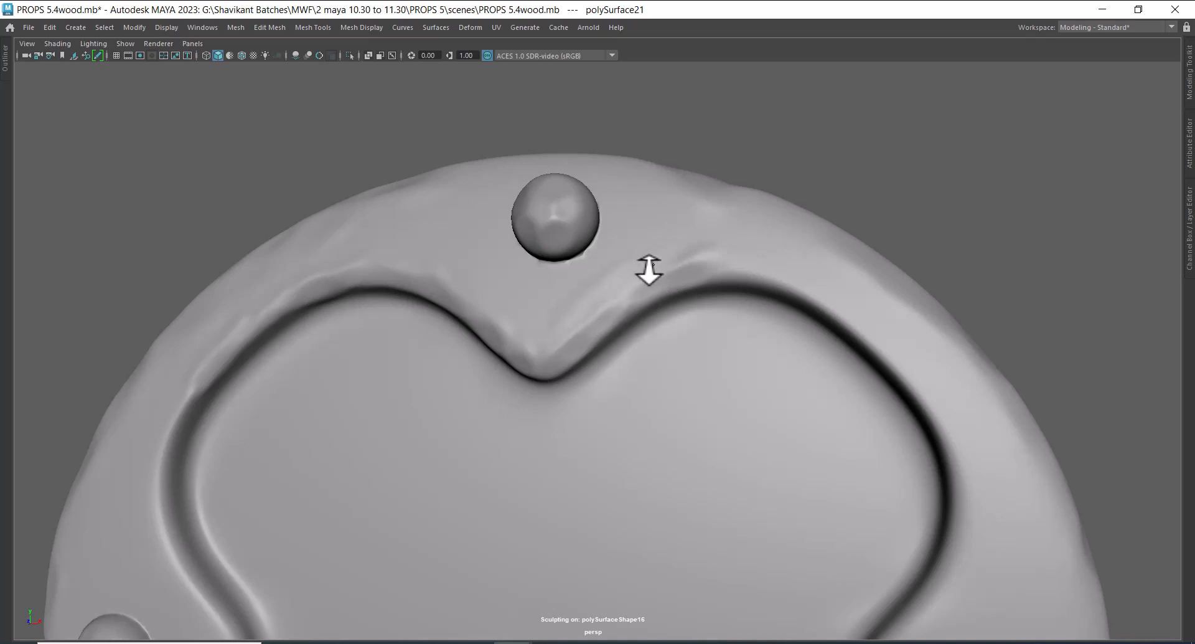
mouse_move(819, 288)
left_mouse_down("alt")
mouse_move(755, 307)
mouse_move(876, 412)
mouse_move(913, 483)
mouse_move(896, 582)
left_mouse_up("alt")
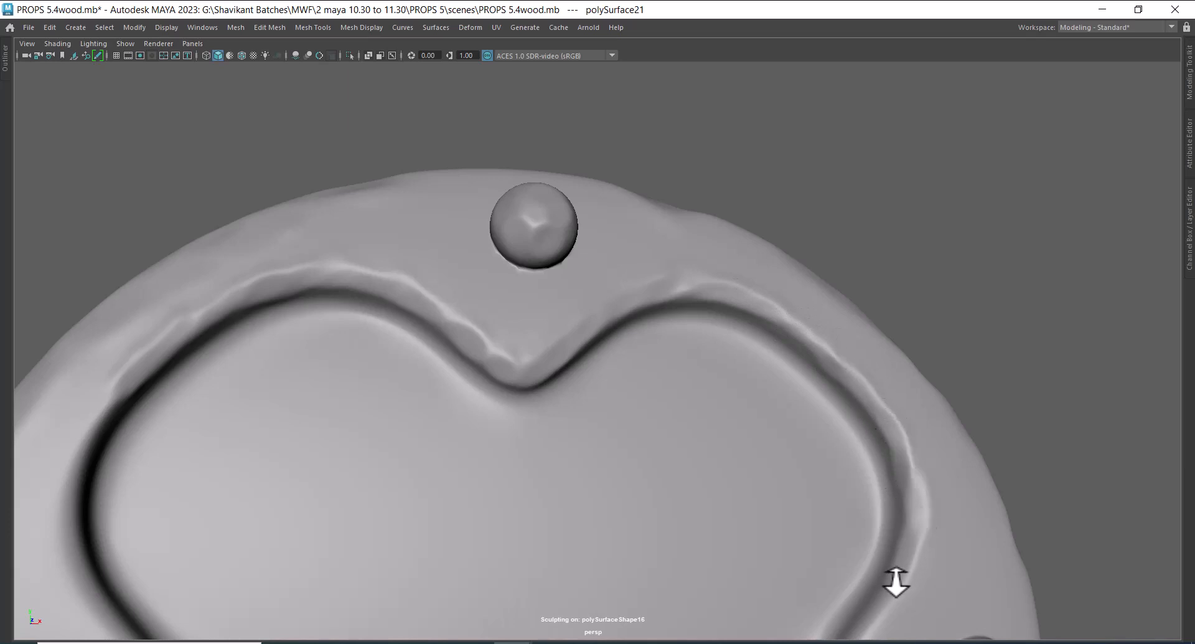
- Flatten worn chips along the rim's inner edge around the inward point beside the right rivet
left_click_drag(1049, 424, 1028, 430, "alt")
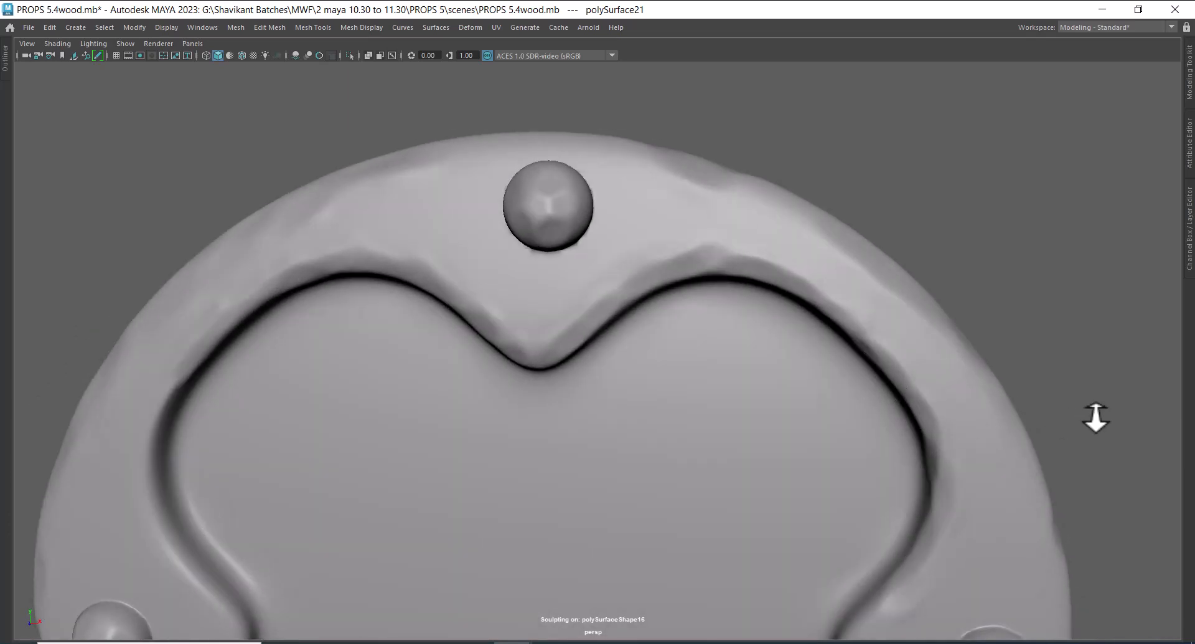
middle_click_drag(1089, 388, 1055, 193, "alt")
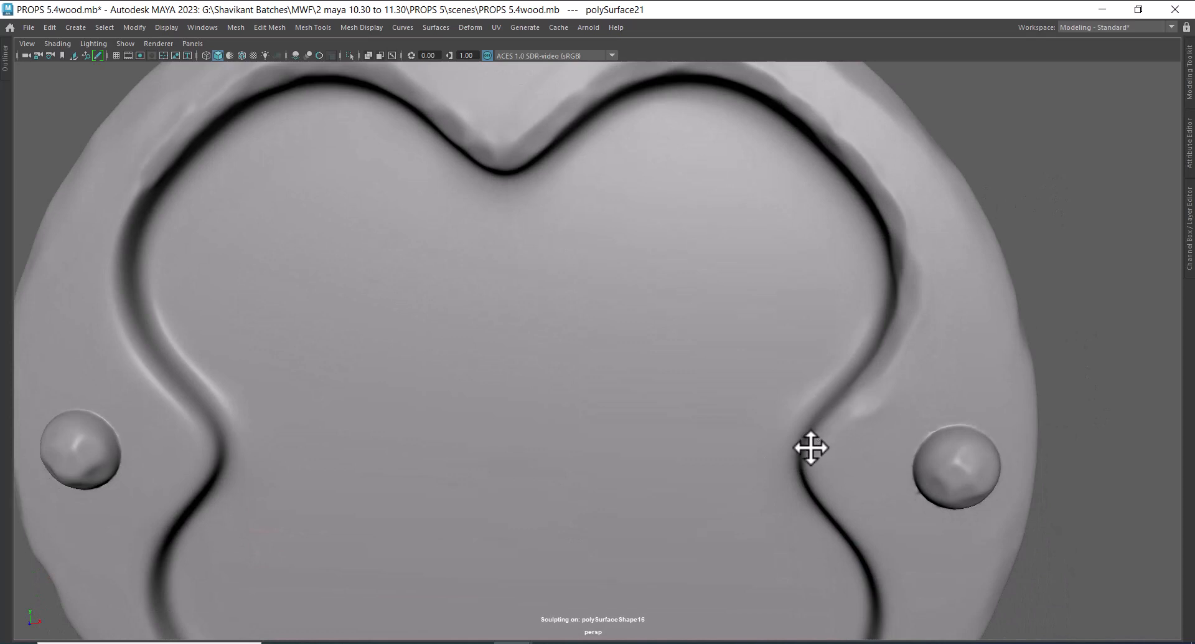
left_click_drag(811, 450, 849, 411, "alt")
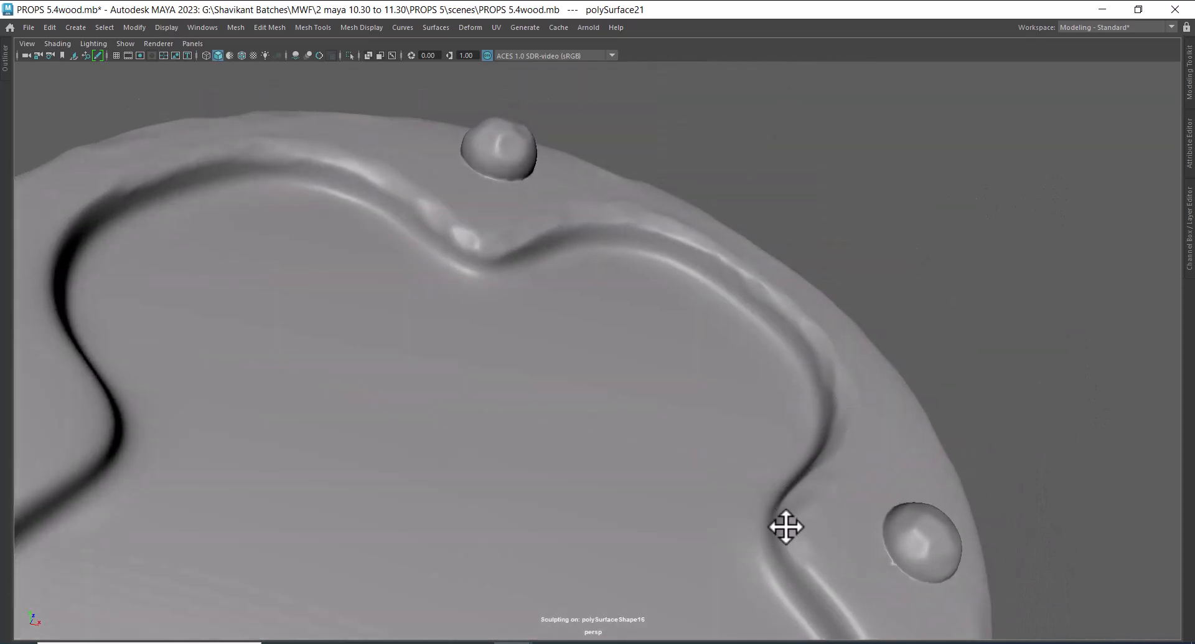
right_click_drag(927, 518, 913, 422, "alt")
left_click_drag(912, 423, 831, 564, "alt")
middle_click_drag(832, 563, 846, 414, "alt")
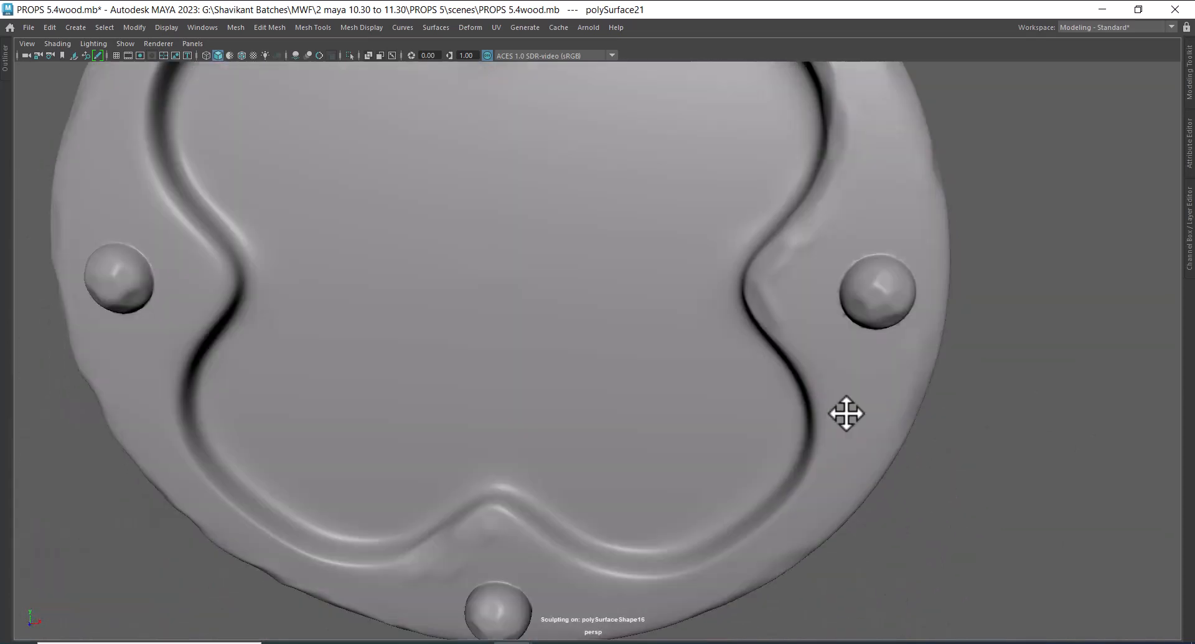
- Flatten worn chips along the rim's inner edge around both lower lobes and up to the left inward point
mouse_move(847, 414)
left_mouse_down("alt")
mouse_move(830, 433)
mouse_move(838, 352)
mouse_move(779, 275)
mouse_move(832, 365)
mouse_move(821, 433)
mouse_move(768, 496)
mouse_move(685, 561)
mouse_move(641, 557)
mouse_move(548, 520)
left_mouse_up("alt")
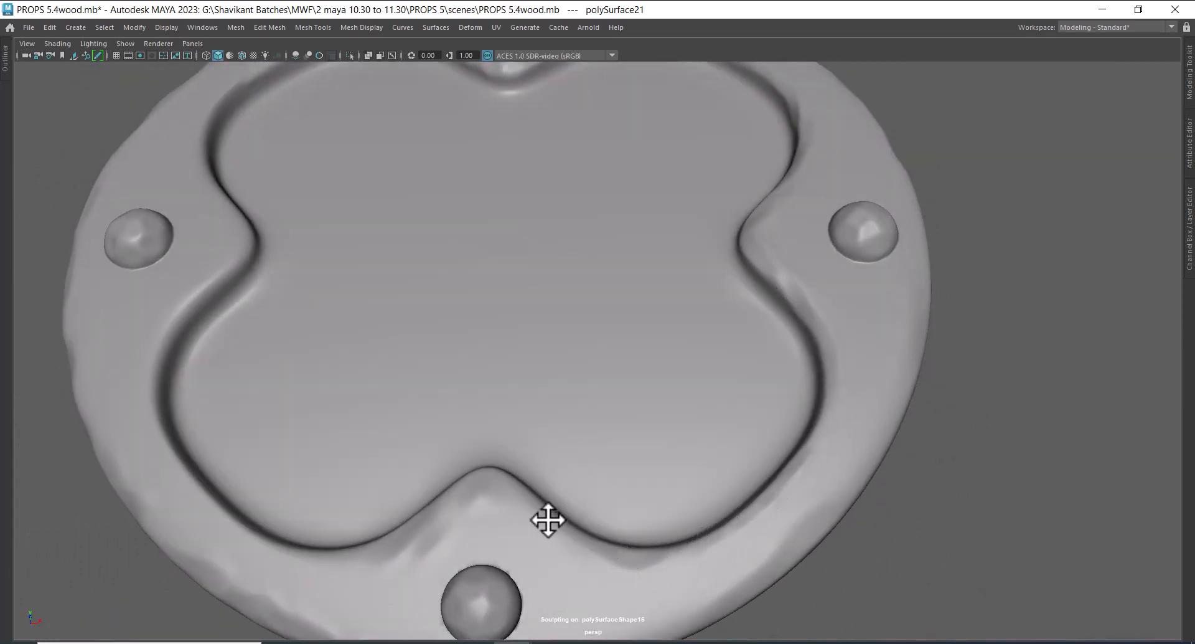
left_click_drag(483, 483, 402, 580, "alt")
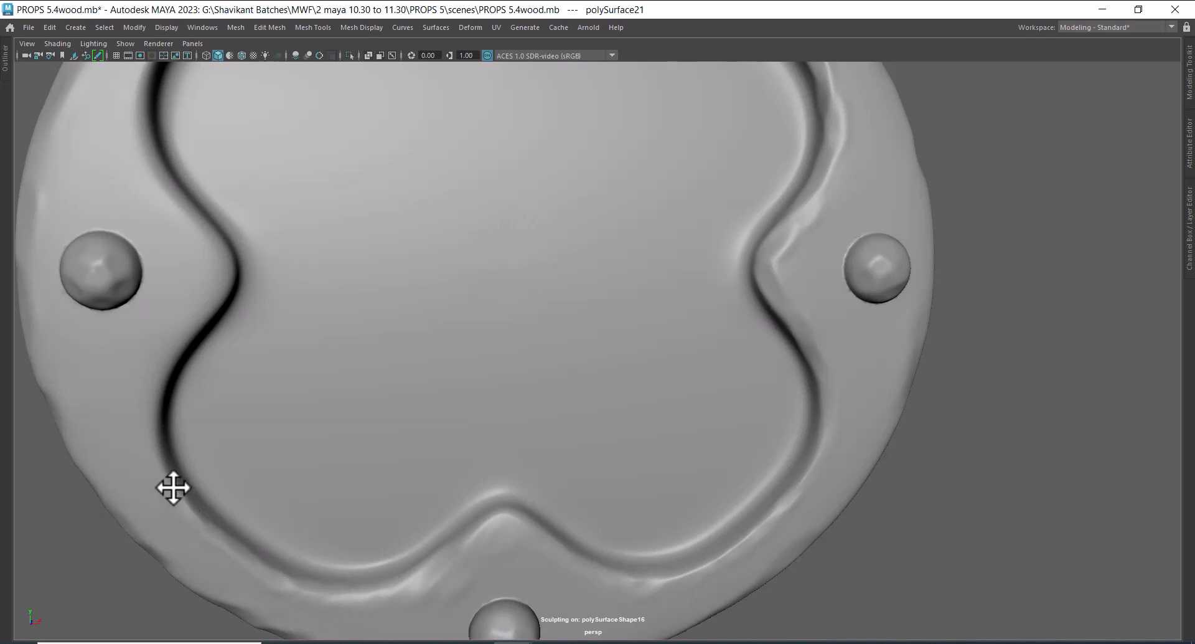
mouse_move(177, 347)
left_mouse_down()
mouse_move(198, 328)
mouse_move(155, 428)
mouse_move(214, 244)
mouse_move(187, 231)
mouse_move(192, 320)
mouse_move(125, 422)
left_mouse_up()
right_click_drag(395, 422, 467, 305, "alt")
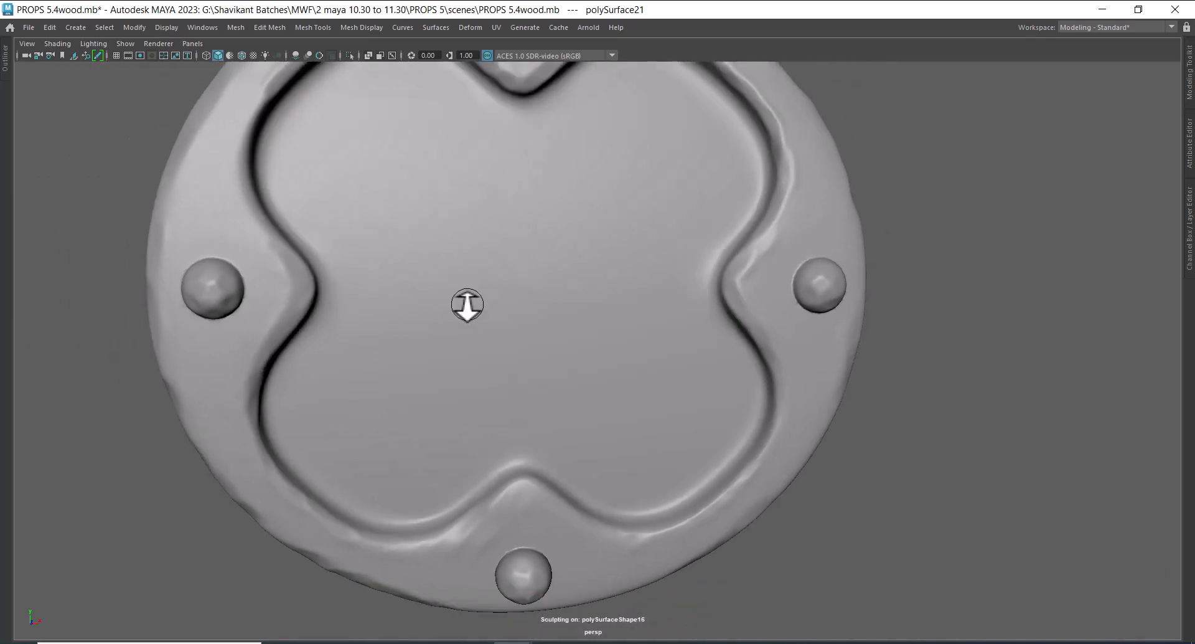
- Flatten worn spots along the outer edge of the rim's upper part
middle_click_drag(467, 304, 473, 433, "alt")
left_click_drag(424, 344, 423, 400, "alt")
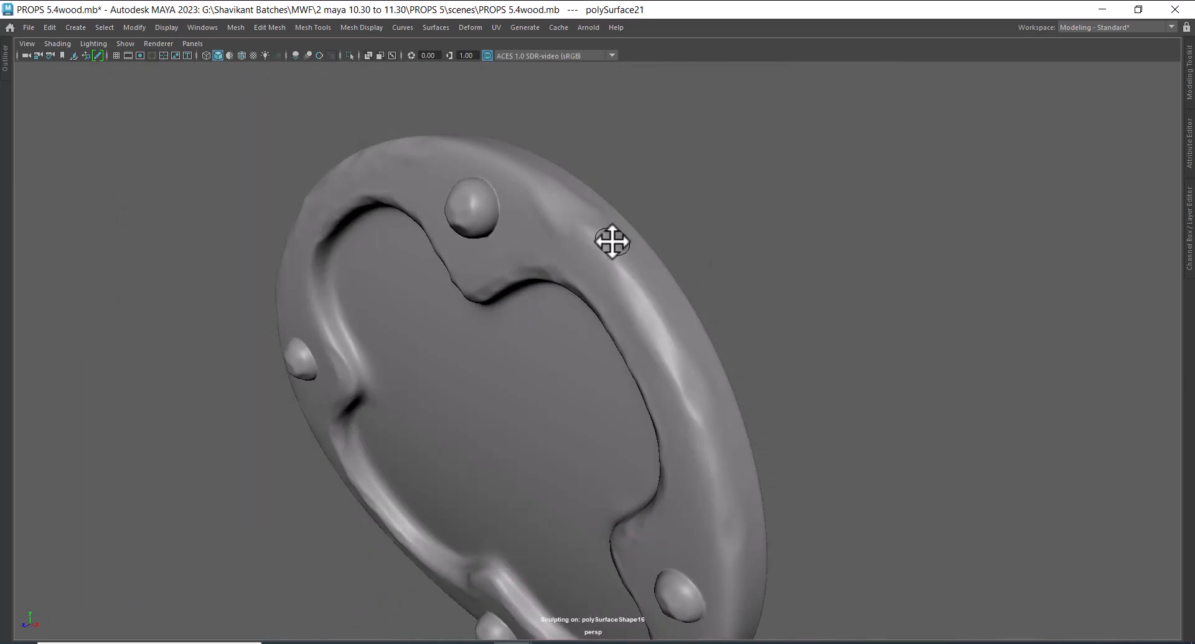
left_click_drag(616, 259, 697, 312, "alt")
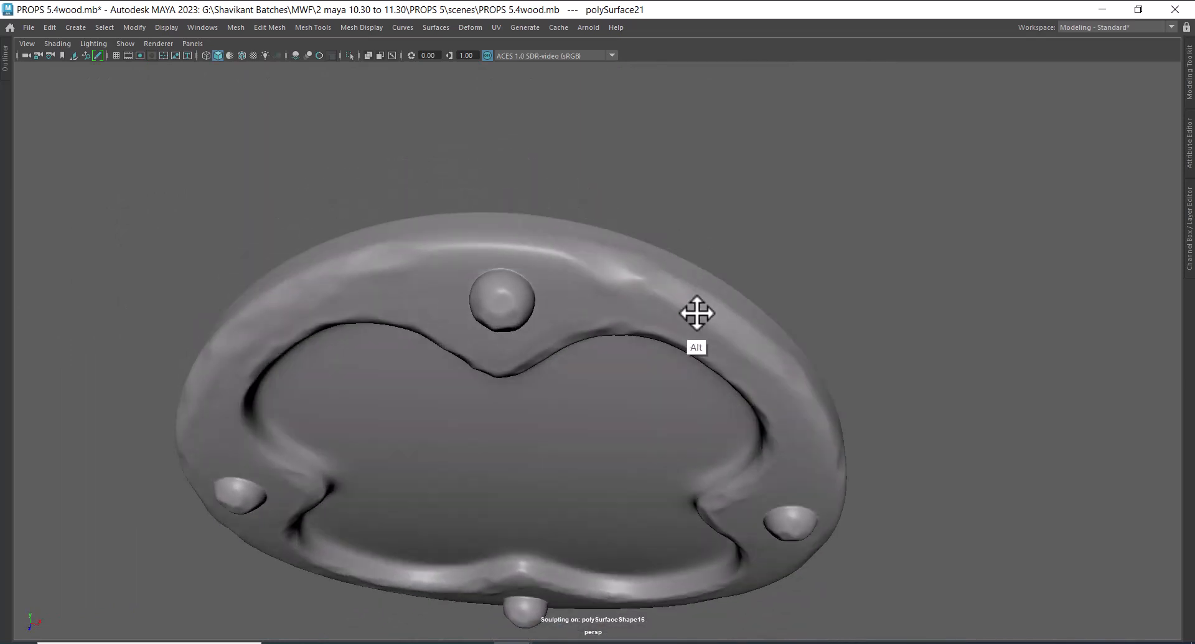
mouse_move(552, 253)
left_mouse_down("alt")
mouse_move(609, 262)
mouse_move(392, 238)
left_mouse_up("alt")
mouse_move(902, 371)
left_mouse_down("alt")
mouse_move(800, 336)
mouse_move(762, 418)
mouse_move(752, 498)
mouse_move(875, 411)
mouse_move(843, 488)
mouse_move(942, 448)
mouse_move(932, 439)
left_mouse_up("alt")
right_click_drag(709, 492, 744, 264, "alt")
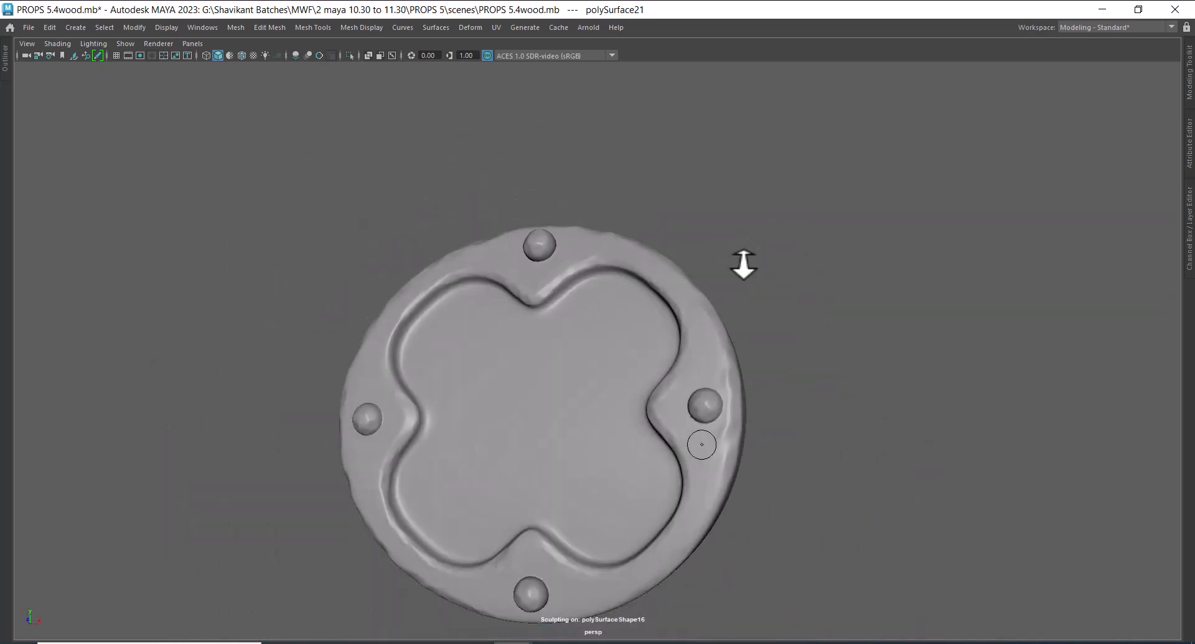
left_click_drag(713, 432, 753, 386, "alt")
left_click_drag(704, 349, 713, 361, "alt")
- Cut scratches into the rim's face beside the right rivet with the Knife sculpting brush
right_click(849, 292, "shift")
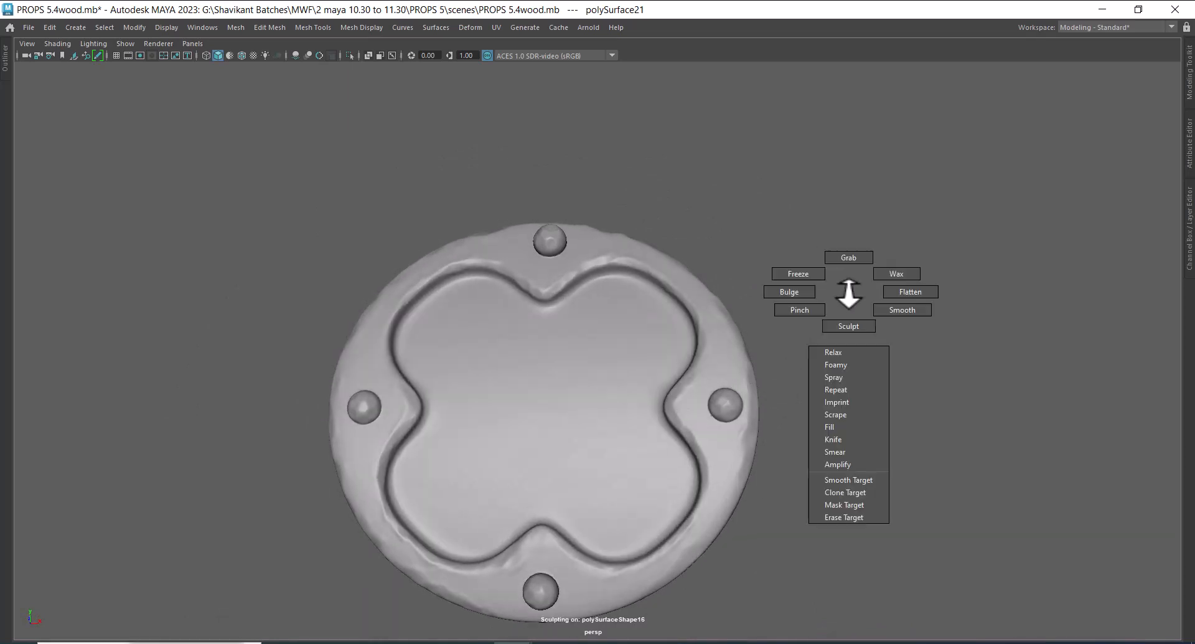
left_click(833, 439)
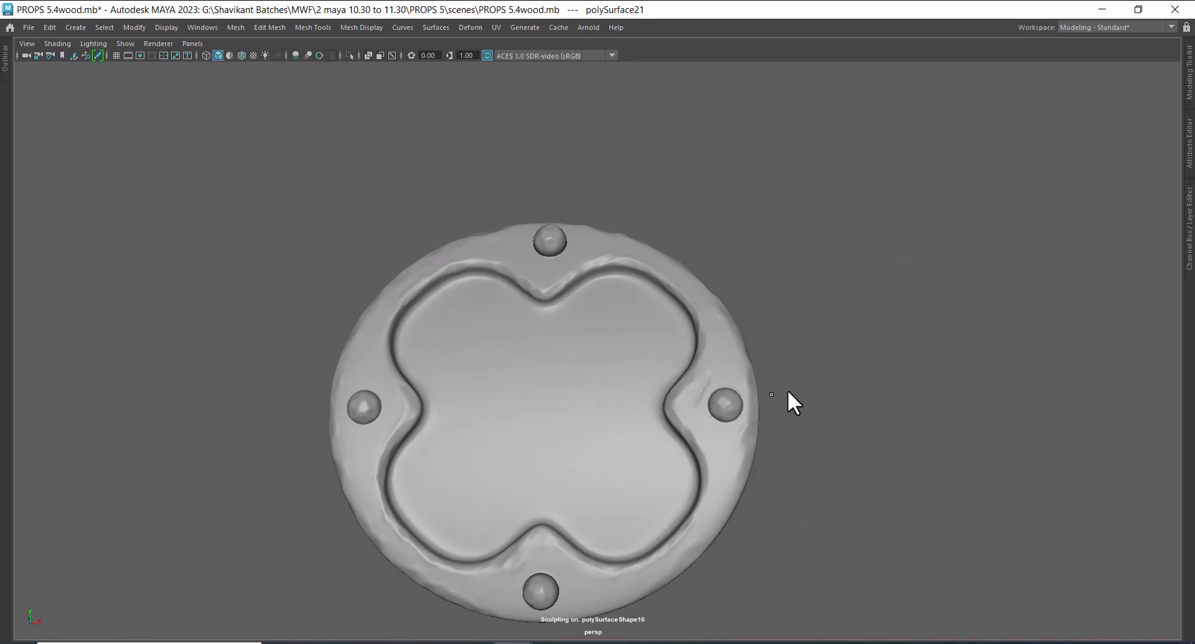
left_click_drag(787, 391, 704, 411, "alt")
right_click_drag(723, 424, 777, 529, "alt")
middle_click_drag(776, 529, 739, 358, "alt")
left_click_drag(739, 357, 815, 374, "alt")
right_click_drag(728, 386, 766, 453, "alt")
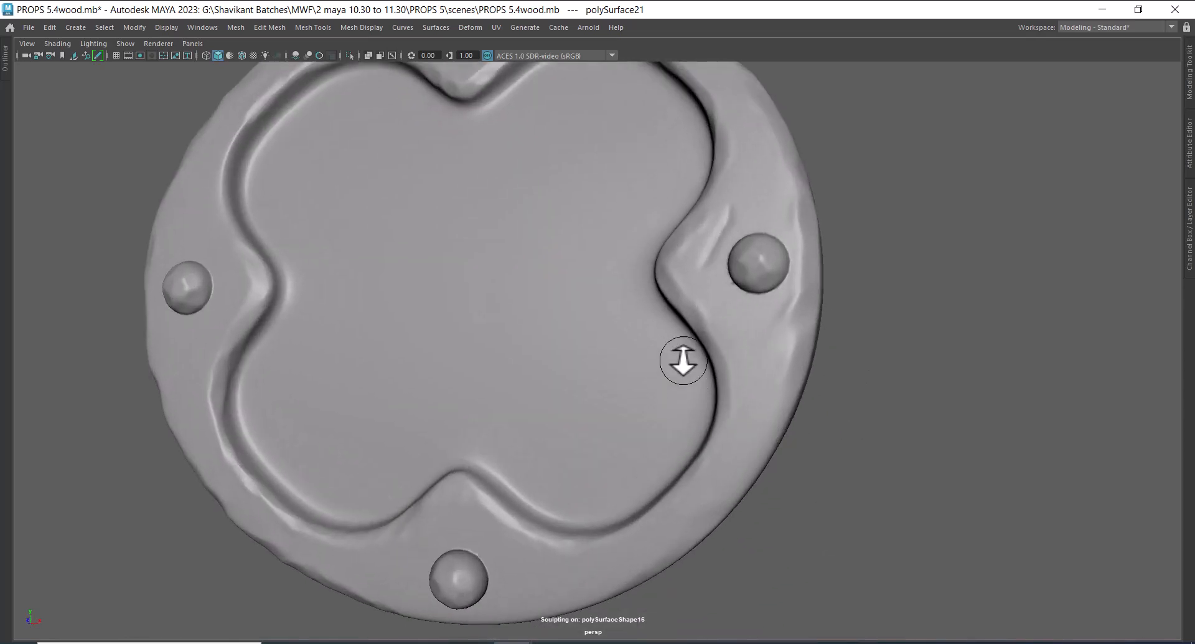
- Cut a jagged crack into the rim below the left rivet and a nick into that rivet
left_click_drag(699, 446, 475, 534, "alt")
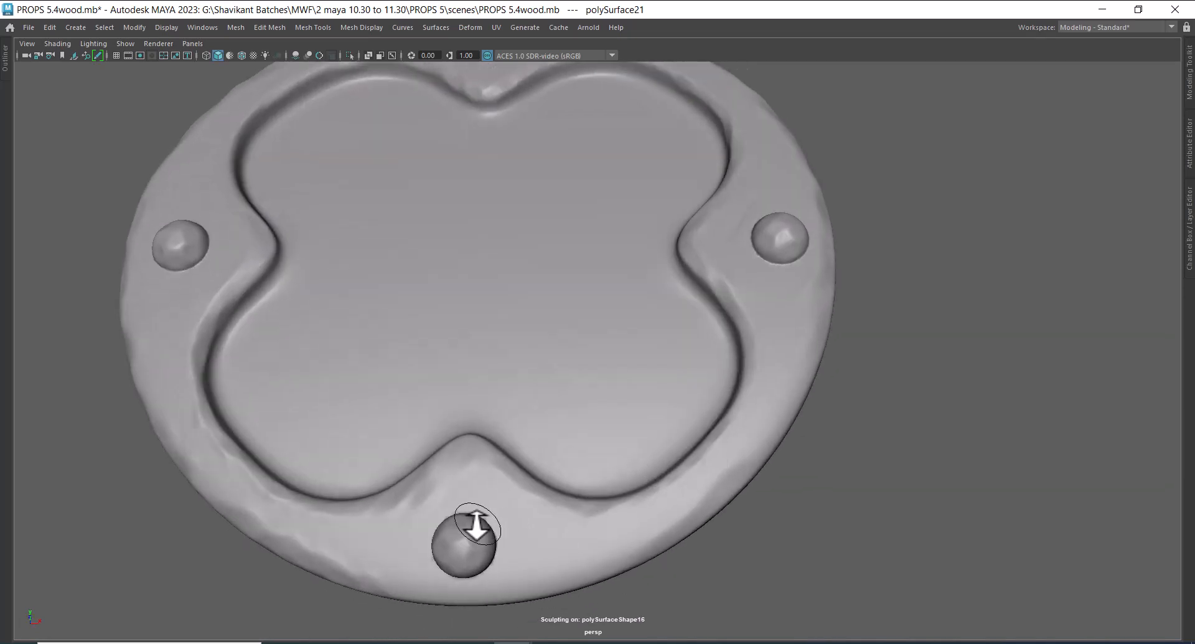
left_click_drag(293, 469, 185, 308, "alt")
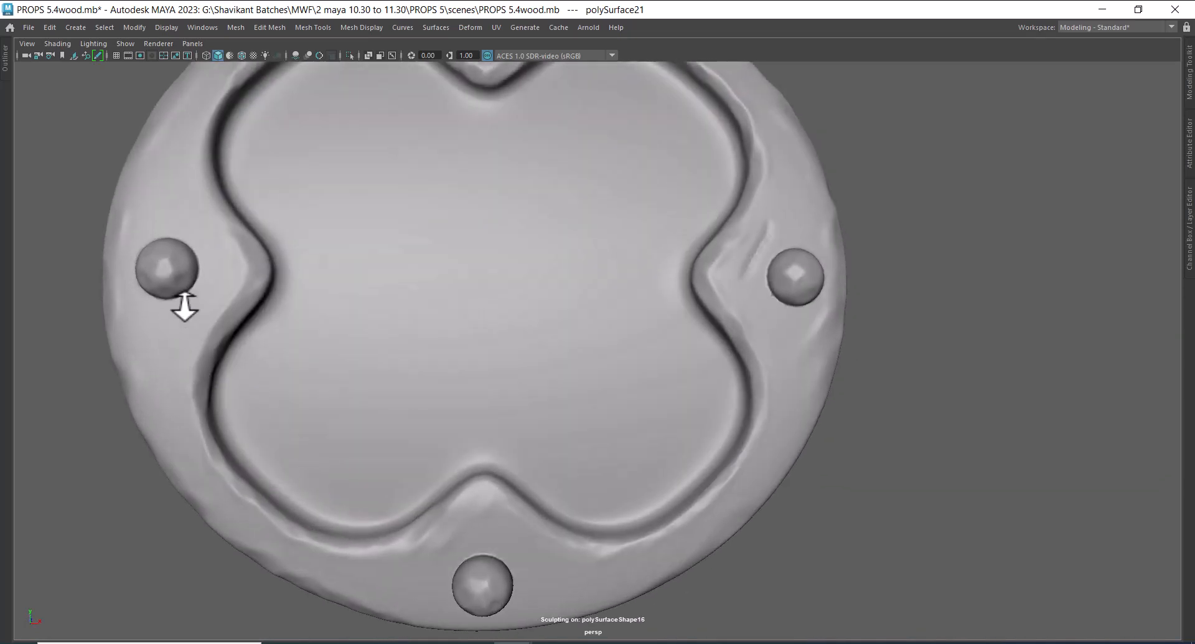
mouse_move(131, 445)
left_mouse_down("alt")
mouse_move(152, 453)
mouse_move(166, 304)
left_mouse_up("alt")
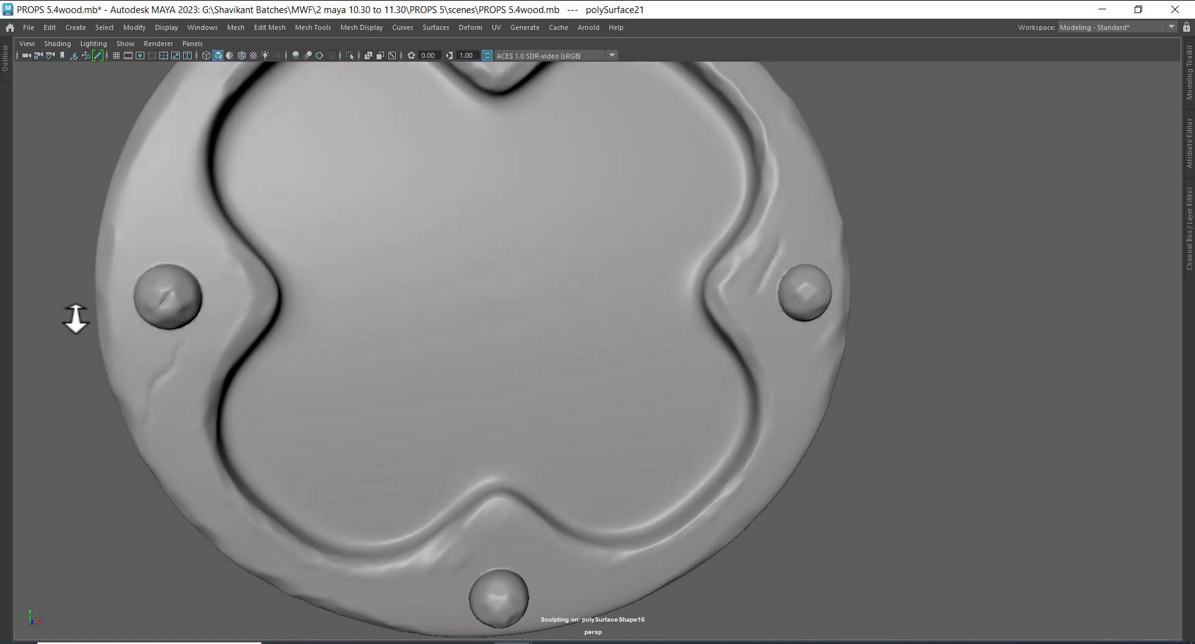
- Cut a long crack from the rim's top inward point above the upper left lobe, and another across the upper right rim
middle_click_drag(76, 318, 158, 532, "alt")
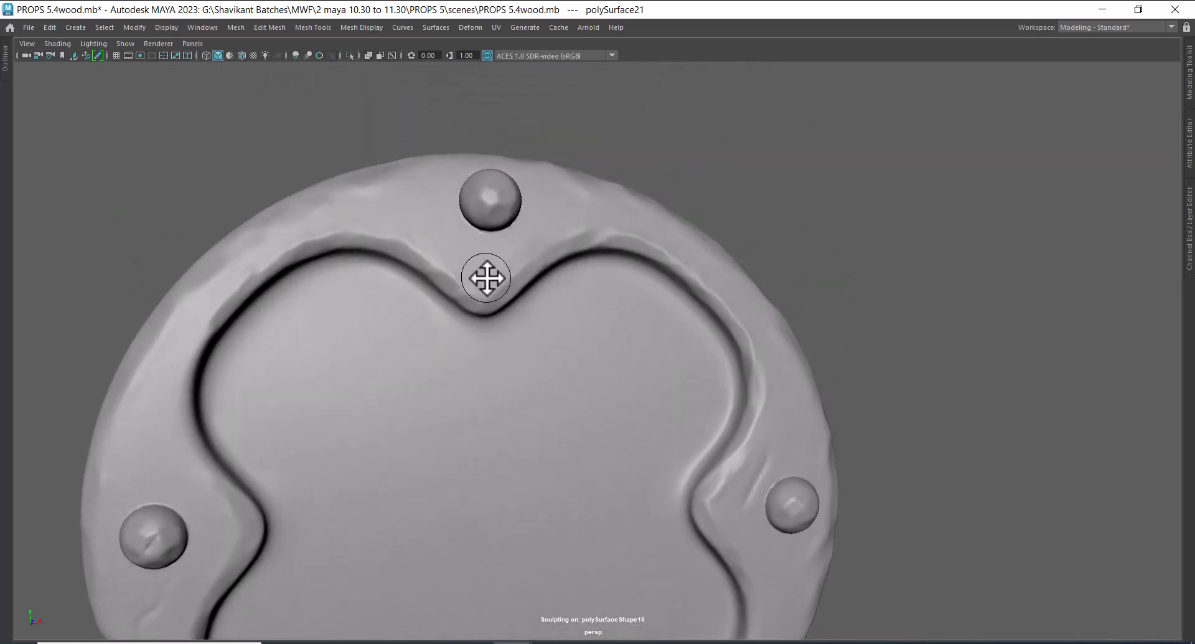
mouse_move(473, 269)
left_mouse_down()
mouse_move(373, 199)
mouse_move(302, 185)
left_mouse_up()
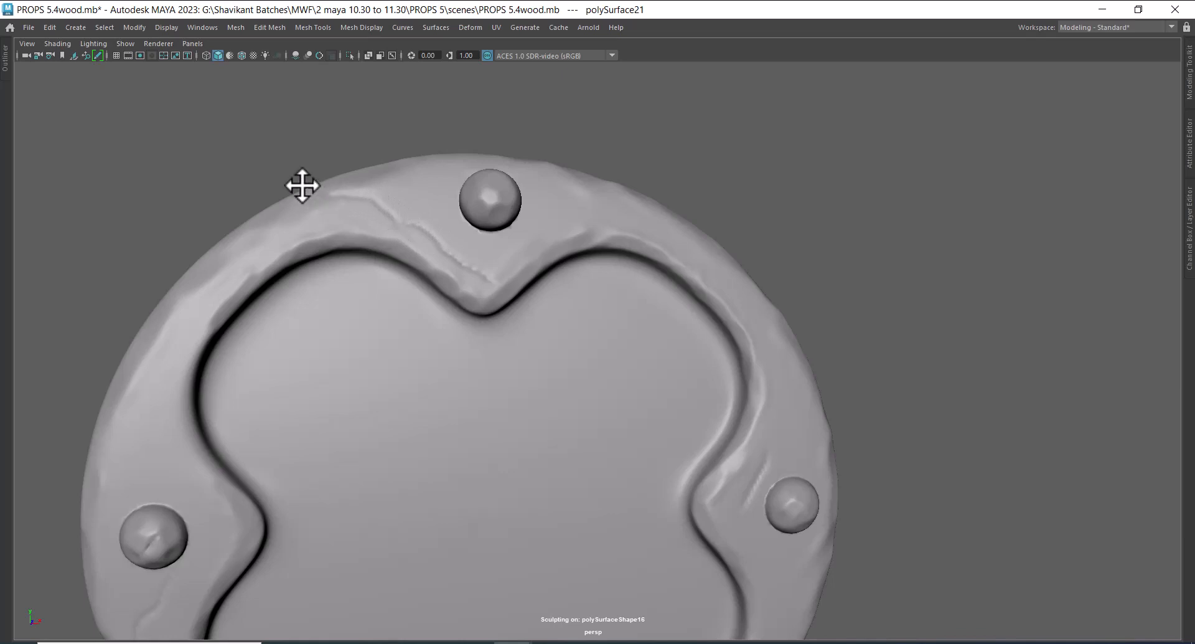
left_click_drag(419, 230, 667, 299, "alt")
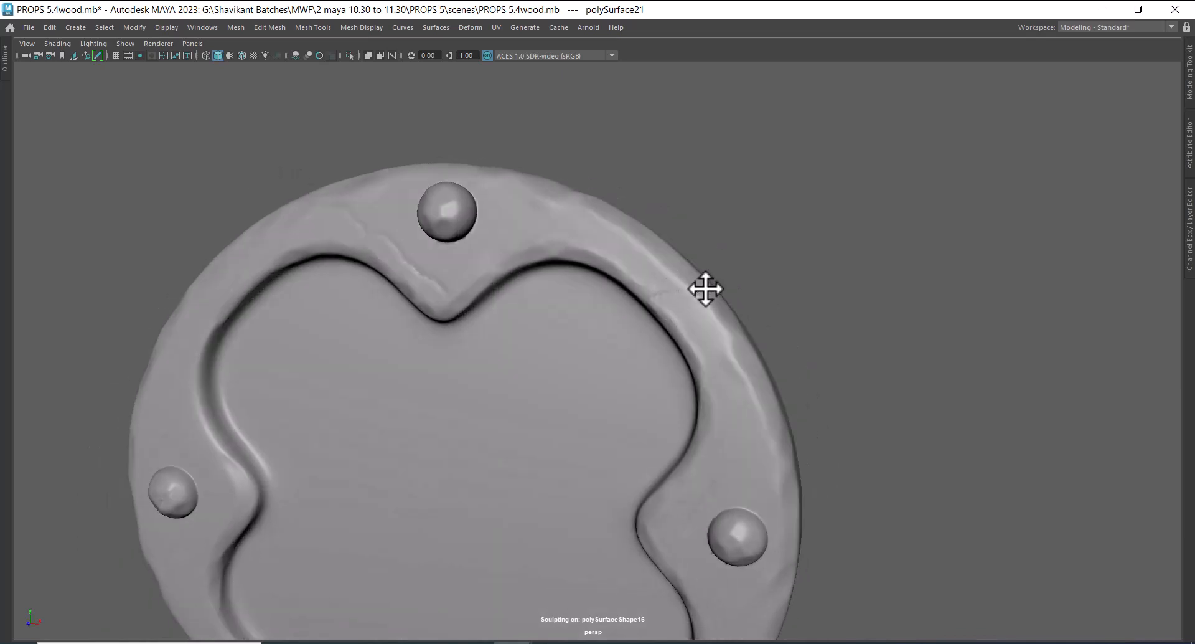
left_click_drag(790, 331, 870, 361, "alt")
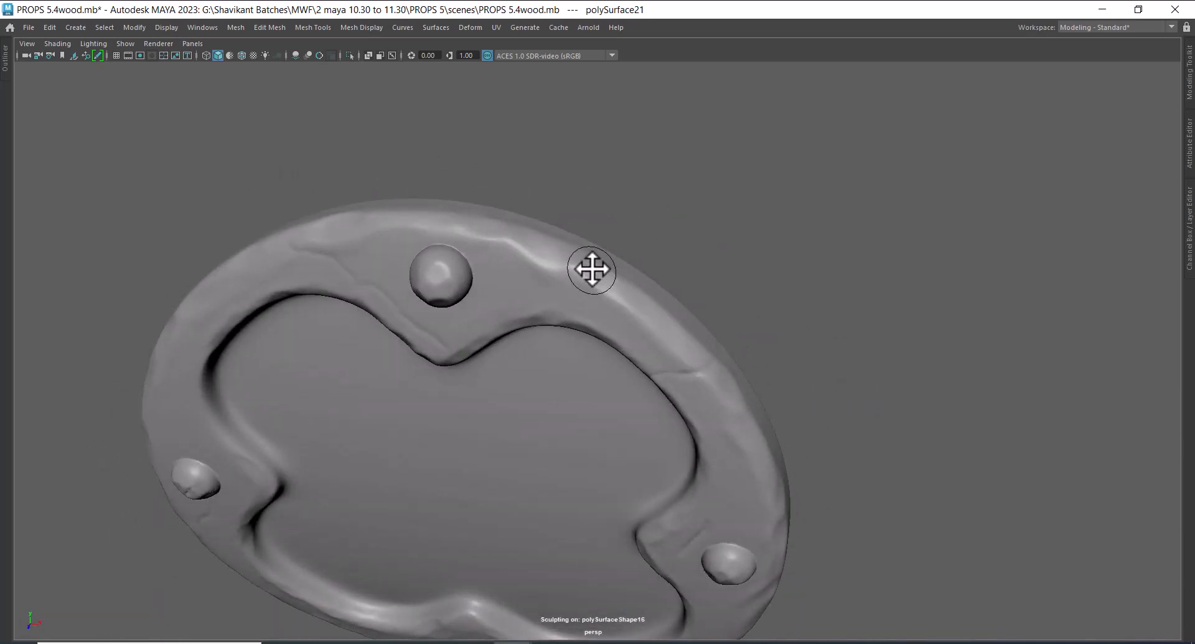
- Cut nicks into the top rivet and a crack beside the right slope of the top inward point
left_click_drag(592, 270, 459, 208, "alt")
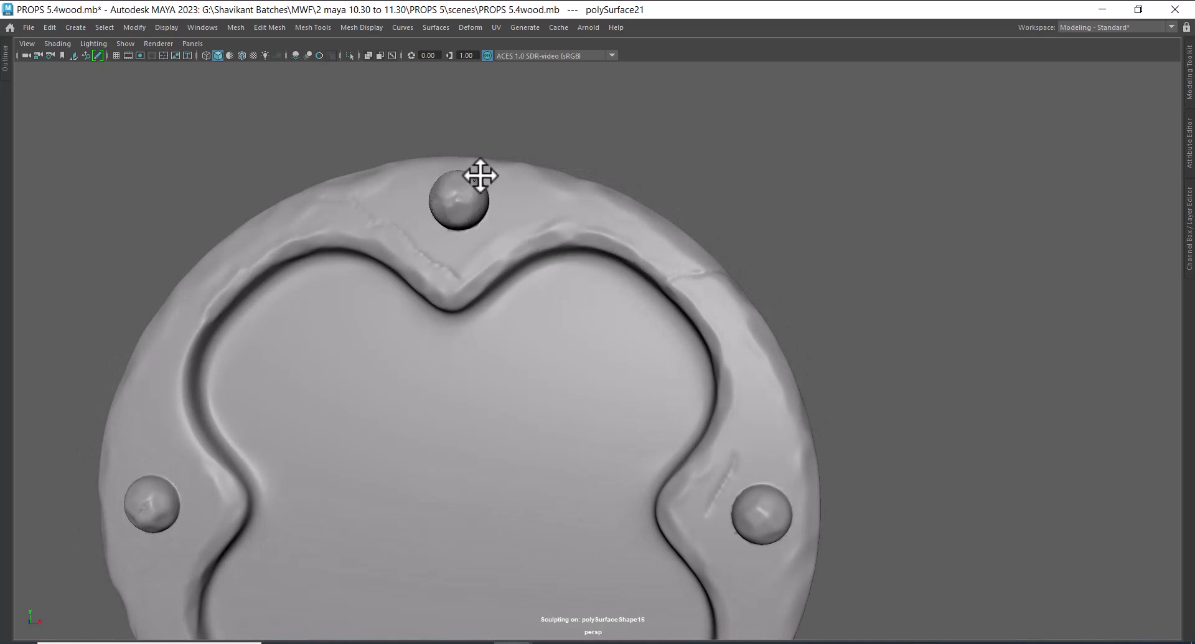
mouse_move(519, 162)
left_mouse_down("alt")
mouse_move(635, 176)
mouse_move(622, 183)
left_mouse_up("alt")
left_click_drag(540, 238, 511, 286)
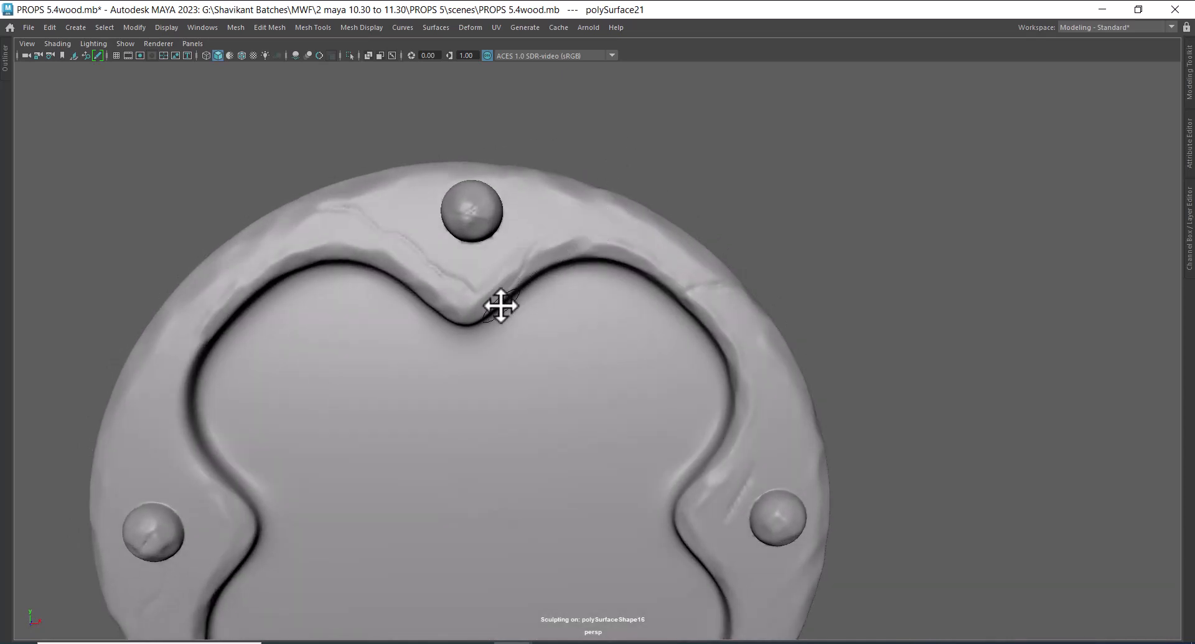
- Examine the cracks and worn edges on the whole rim from several angles
right_click_drag(502, 306, 438, 275, "alt")
middle_click_drag(466, 280, 486, 167, "alt")
left_click_drag(486, 166, 561, 398, "alt")
right_click_drag(560, 399, 595, 406, "alt")
left_click_drag(594, 406, 489, 336, "alt")
right_click_drag(489, 337, 505, 337, "alt")
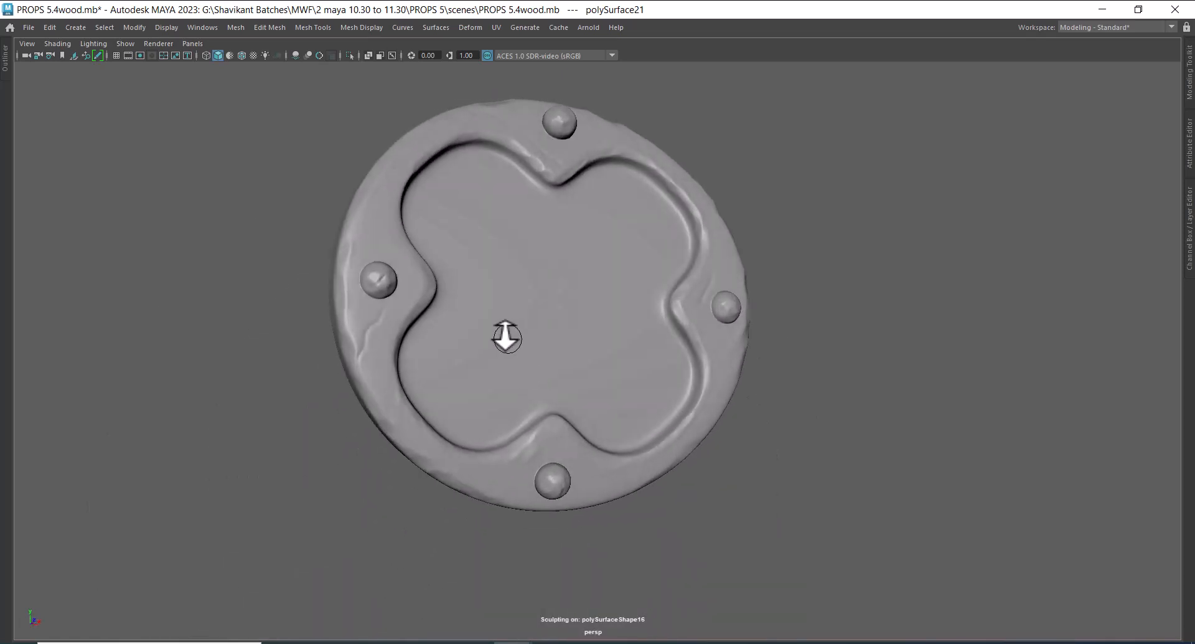
mouse_move(507, 336)
left_mouse_down("alt")
mouse_move(438, 376)
mouse_move(566, 384)
mouse_move(635, 368)
left_mouse_up("alt")
right_click_drag(635, 368, 750, 365, "alt")
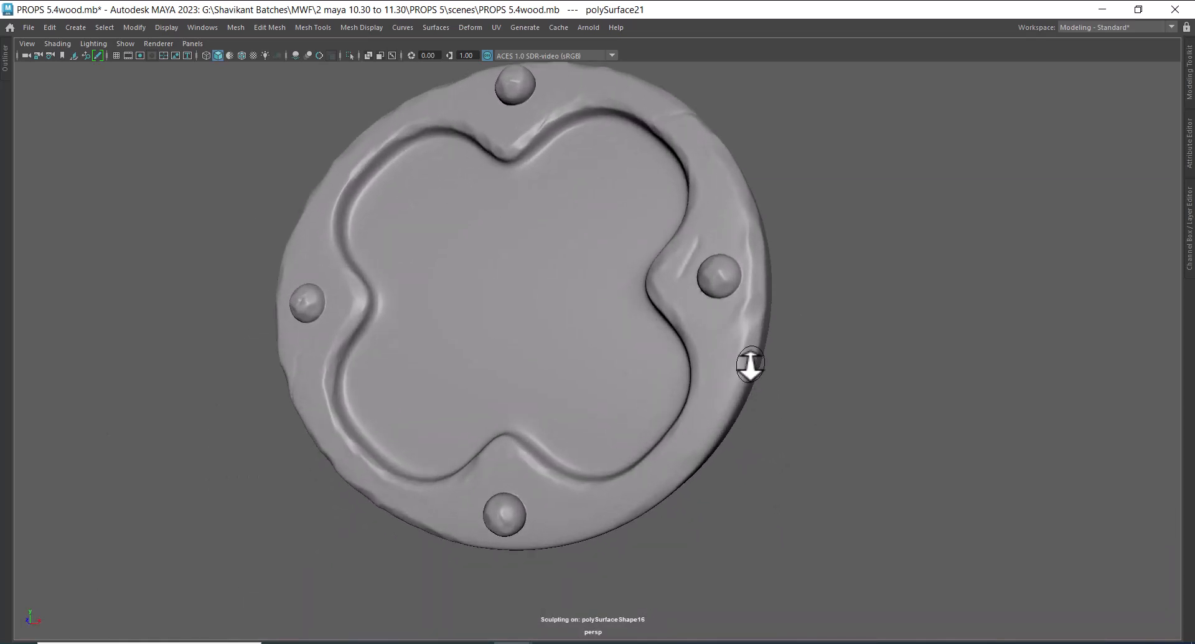
right_click_drag(922, 488, 912, 426, "alt")
- Leave sculpting, deselect the rim, and show all hidden objects to view the complete shield beside the reference
key("w")
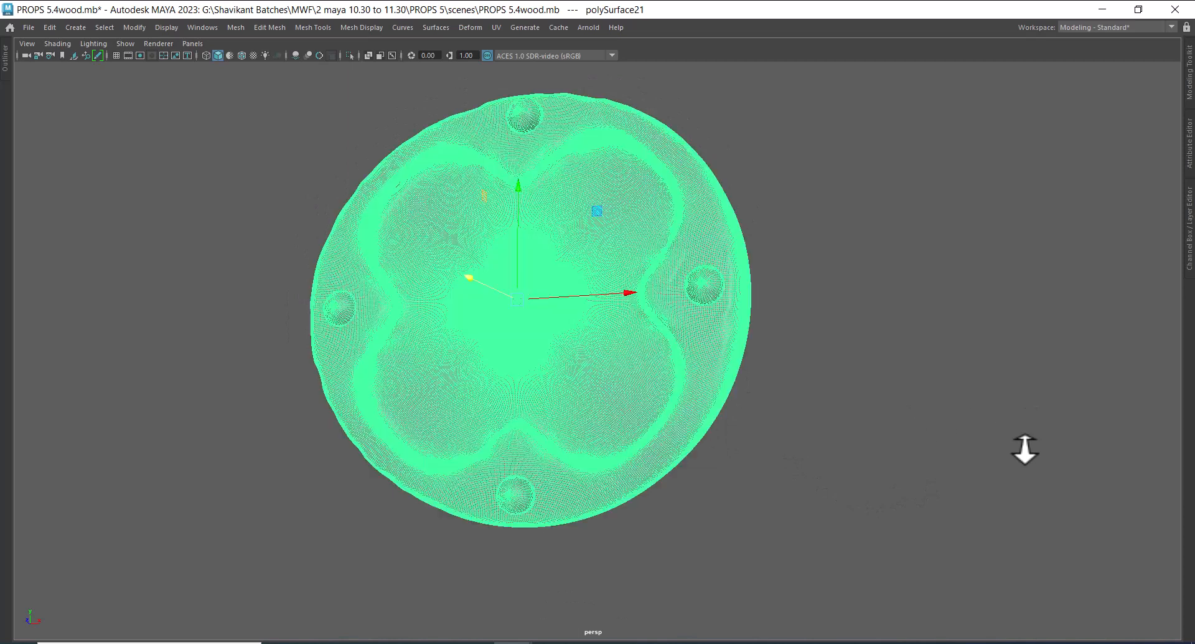
left_click(971, 451)
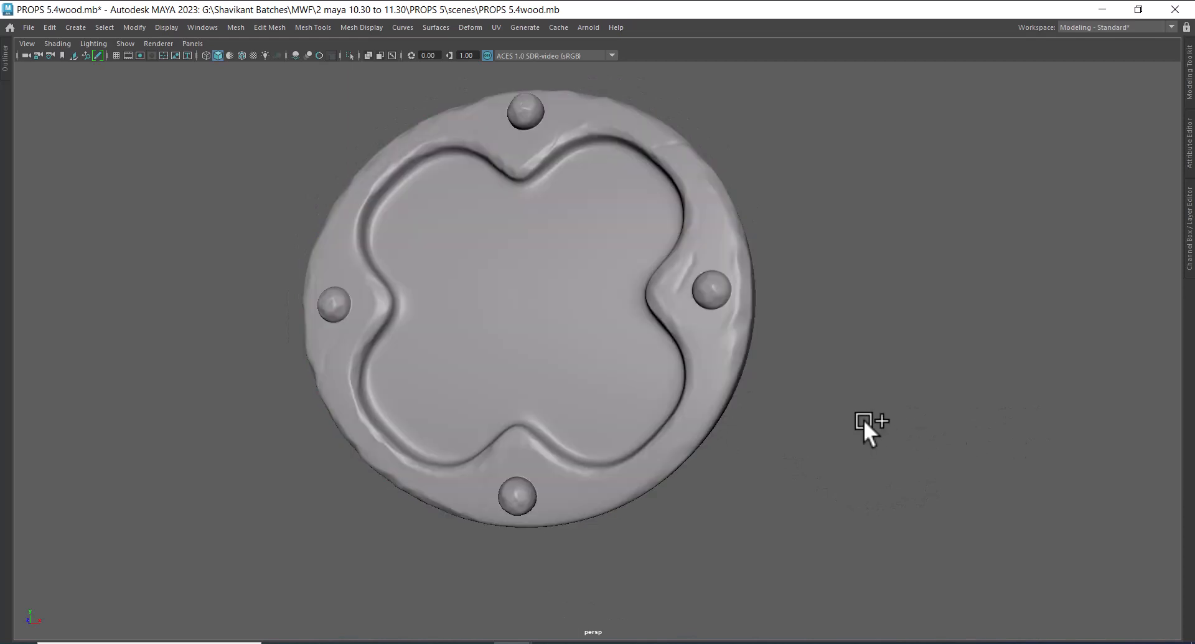
left_click(156, 27)
mouse_move(199, 109)
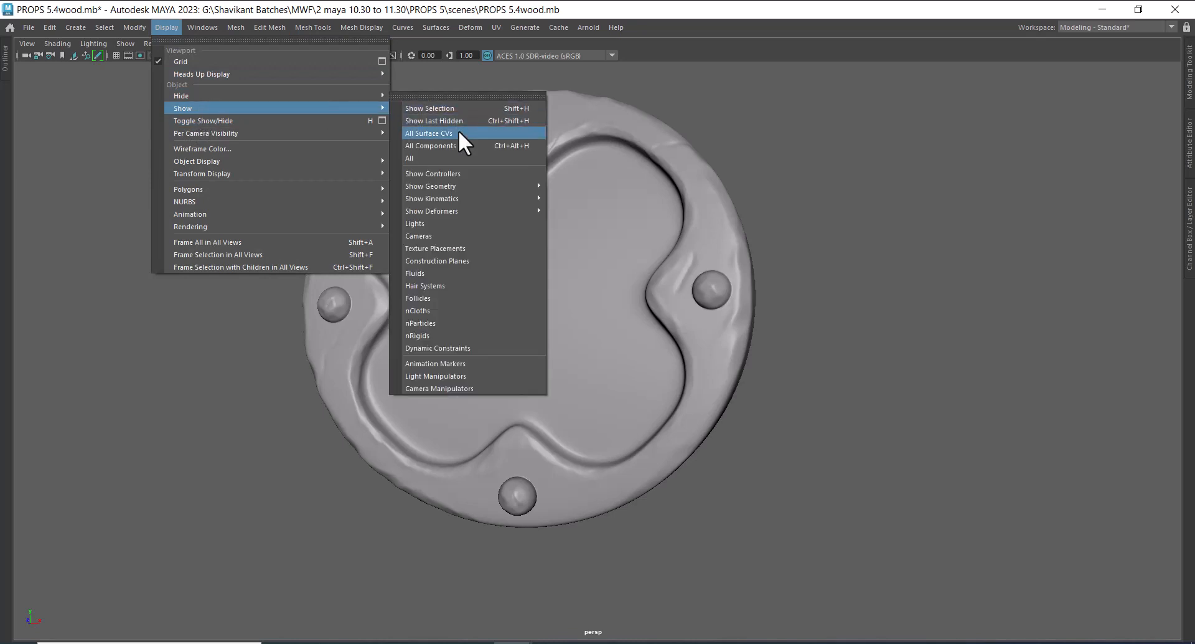
left_click(437, 157)
left_click_drag(918, 358, 729, 398, "alt")
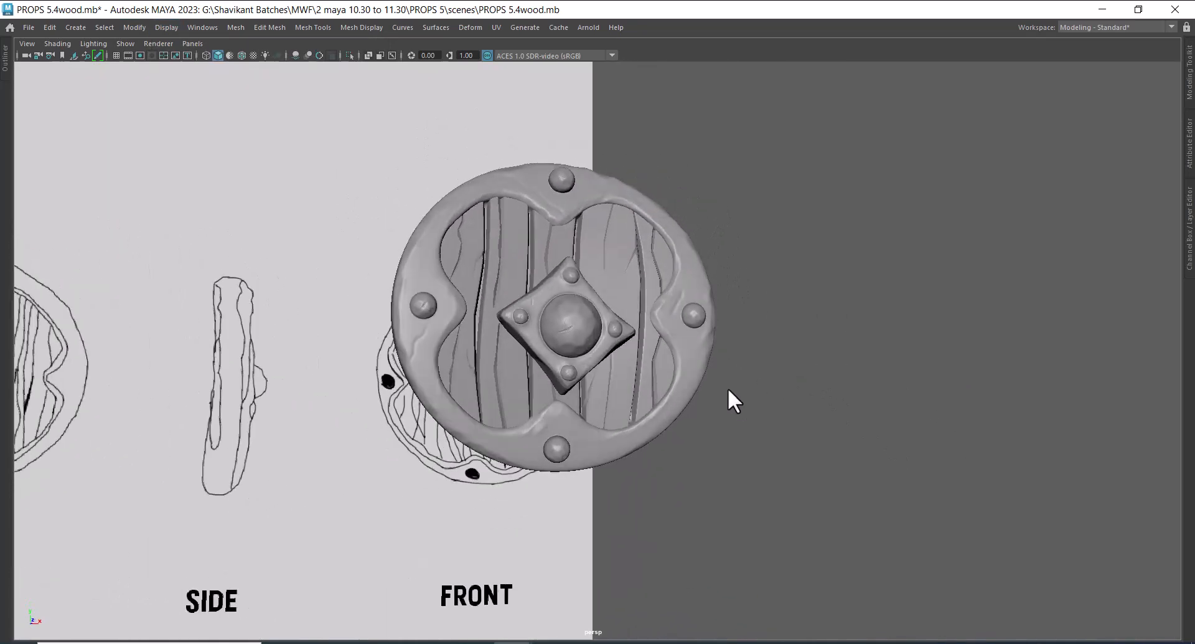
left_click_drag(787, 247, 687, 315, "alt")
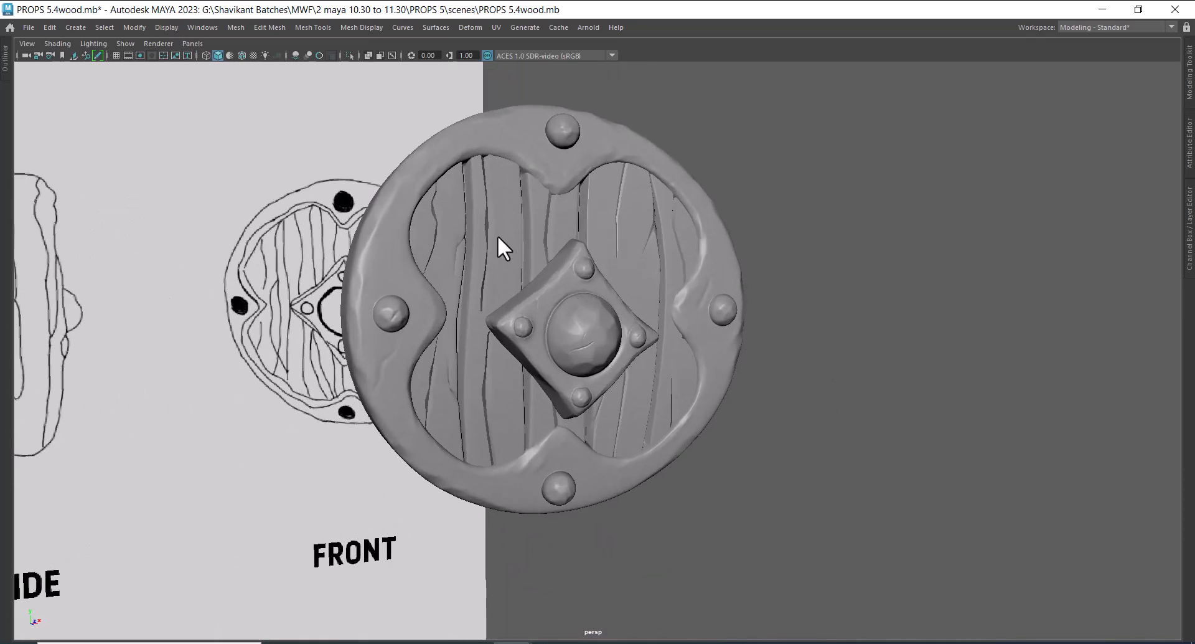